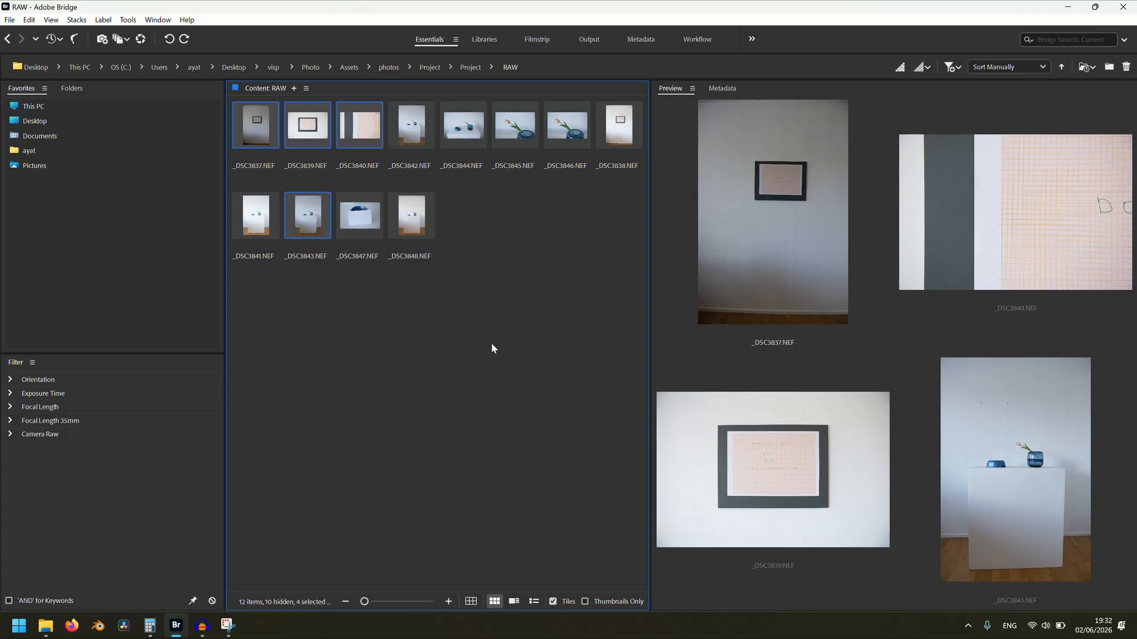
Create a folder named Select in the RAW folder, move _DSC3837, _DSC3842 and _DSC3846 into it, and open it
{"action": "key", "text": "ctrl+shift+n"}
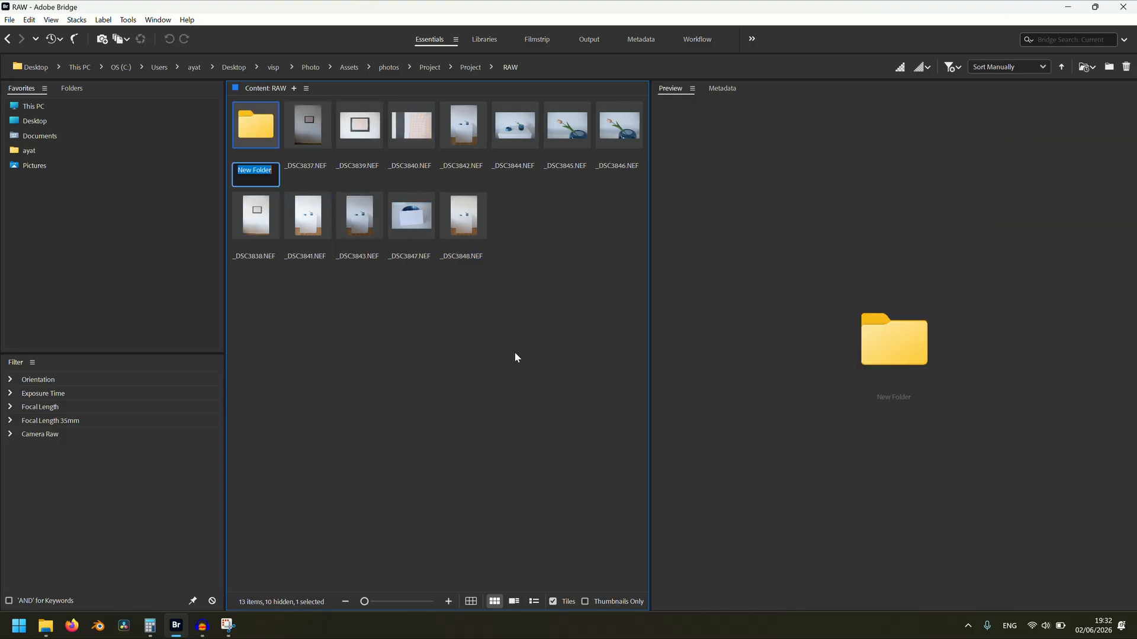
{"action": "type", "text": "Select"}
{"action": "key", "text": "Return"}
{"action": "left_click_drag", "start_coordinate": [308, 125], "coordinate": [257, 125]}
{"action": "left_click_drag", "start_coordinate": [431, 137], "coordinate": [250, 129]}
{"action": "left_click_drag", "start_coordinate": [514, 127], "coordinate": [263, 132]}
{"action": "double_click", "coordinate": [255, 125]}
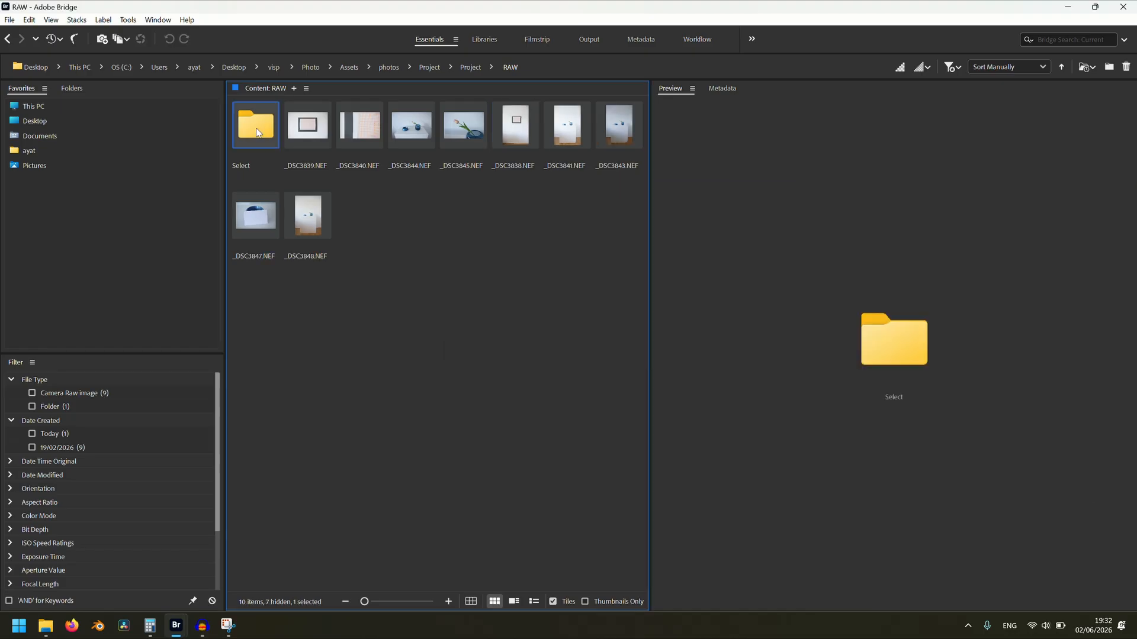
Return to the RAW folder and undo the photo moves and the creation of the Select folder
{"action": "left_click", "coordinate": [508, 68]}
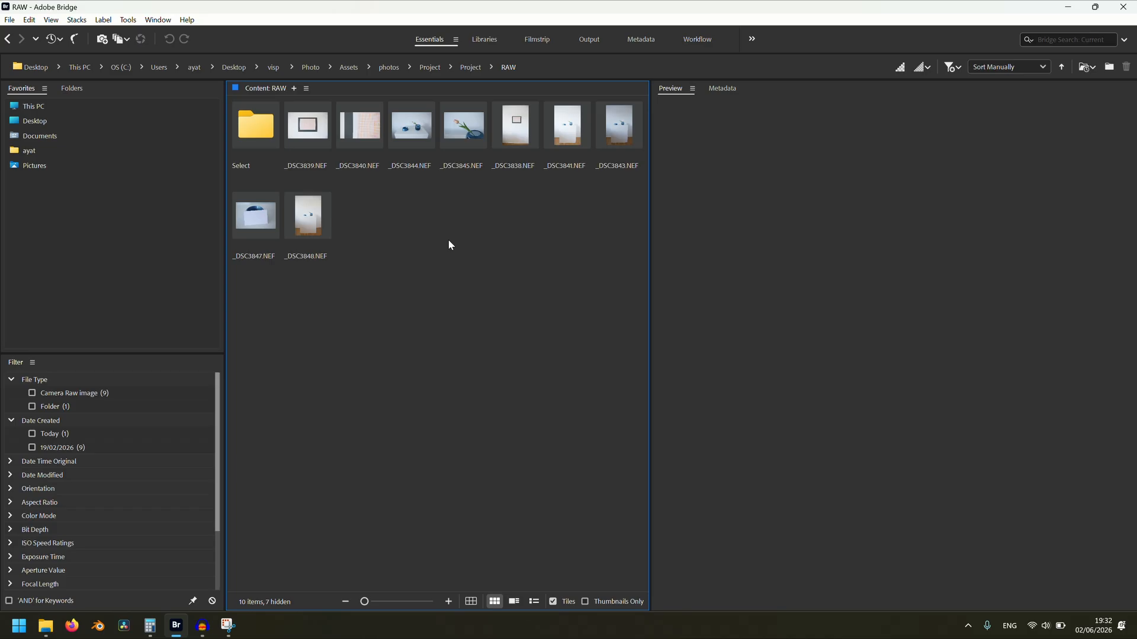
{"action": "key", "text": "ctrl+z"}
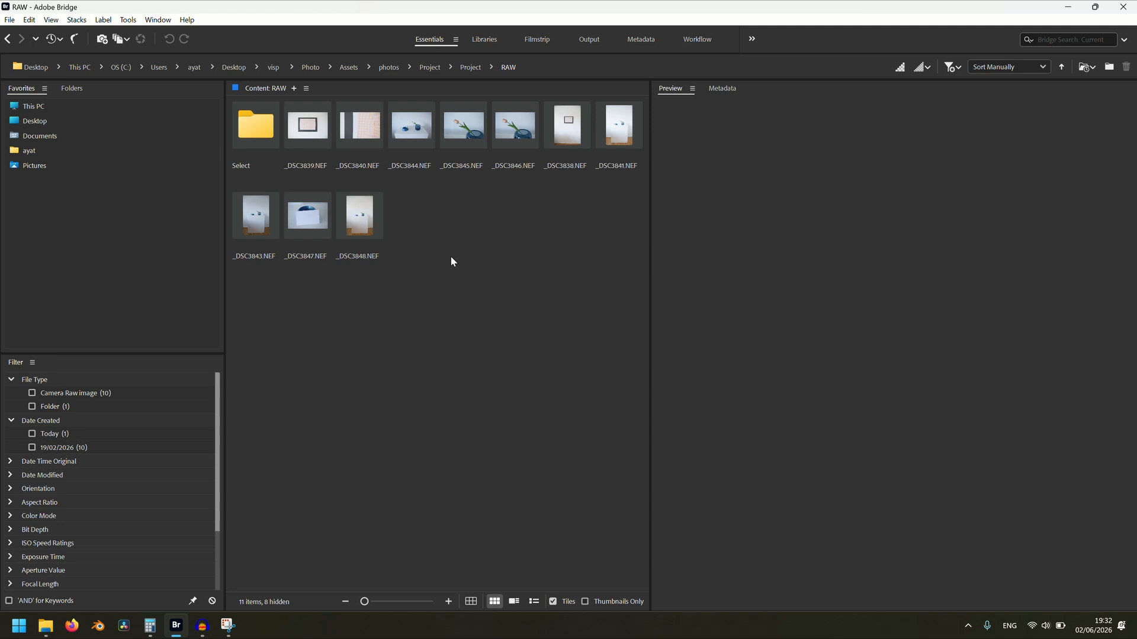
{"action": "key", "text": "ctrl+z"}
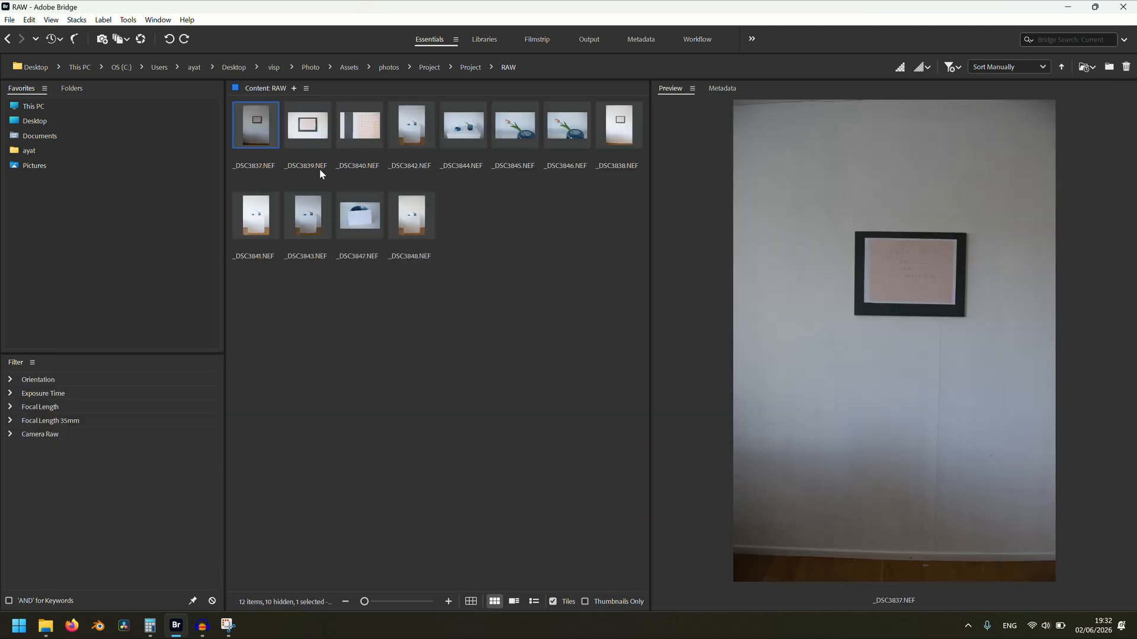
Enlarge the thumbnails to three per row and rate _DSC3839.NEF with one star
{"action": "left_click", "coordinate": [312, 145]}
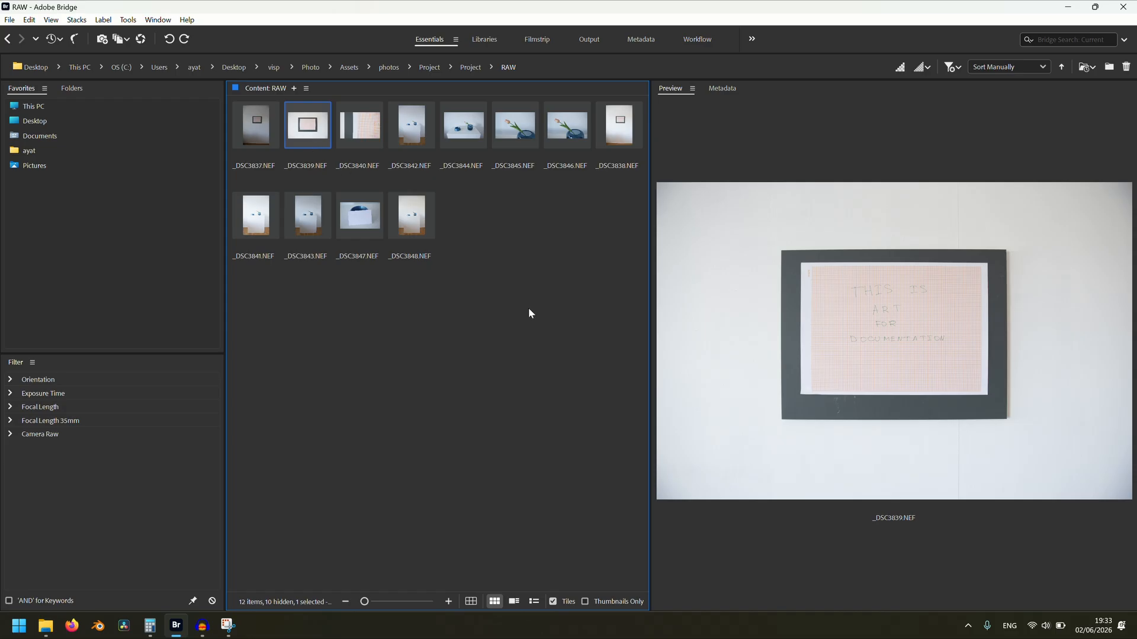
{"action": "left_click", "coordinate": [383, 602]}
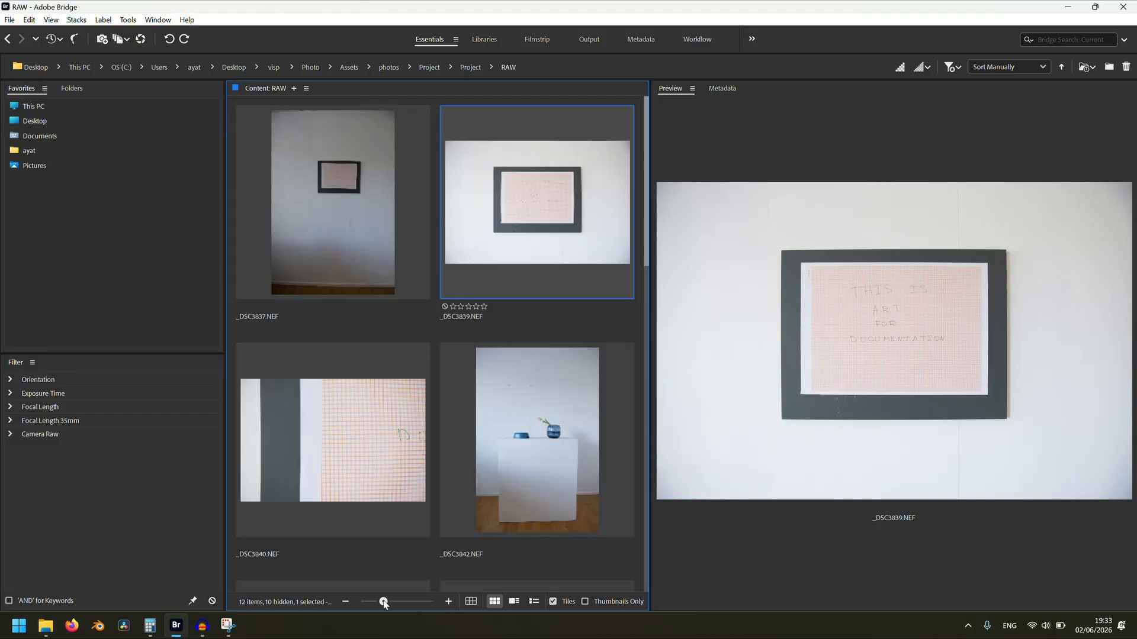
{"action": "left_click_drag", "start_coordinate": [384, 602], "coordinate": [376, 602]}
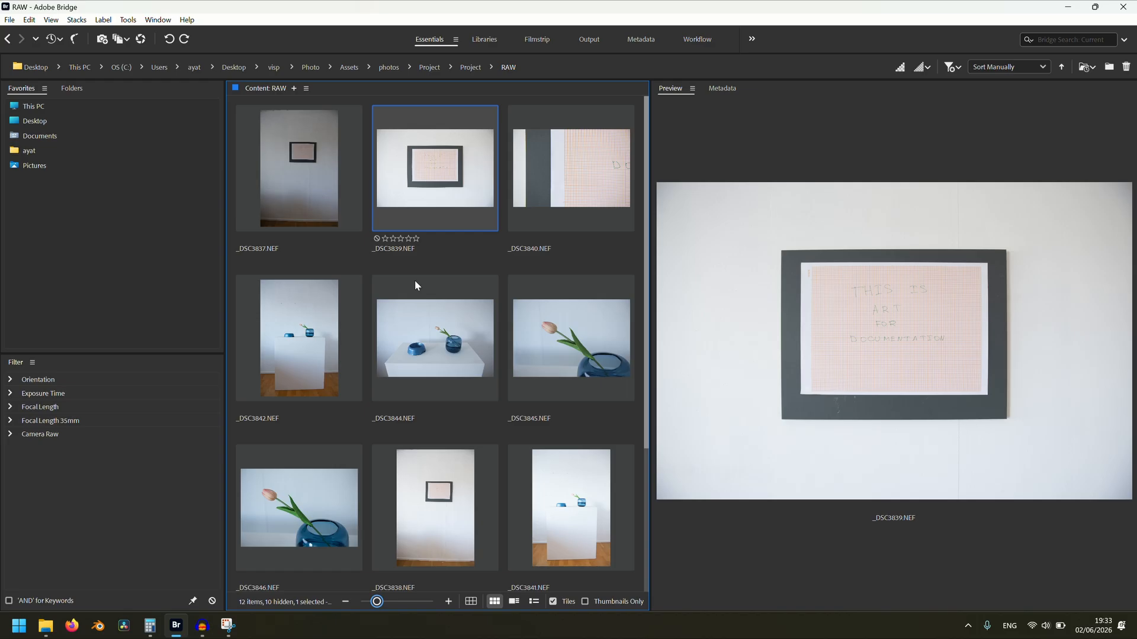
{"action": "left_click", "coordinate": [385, 240]}
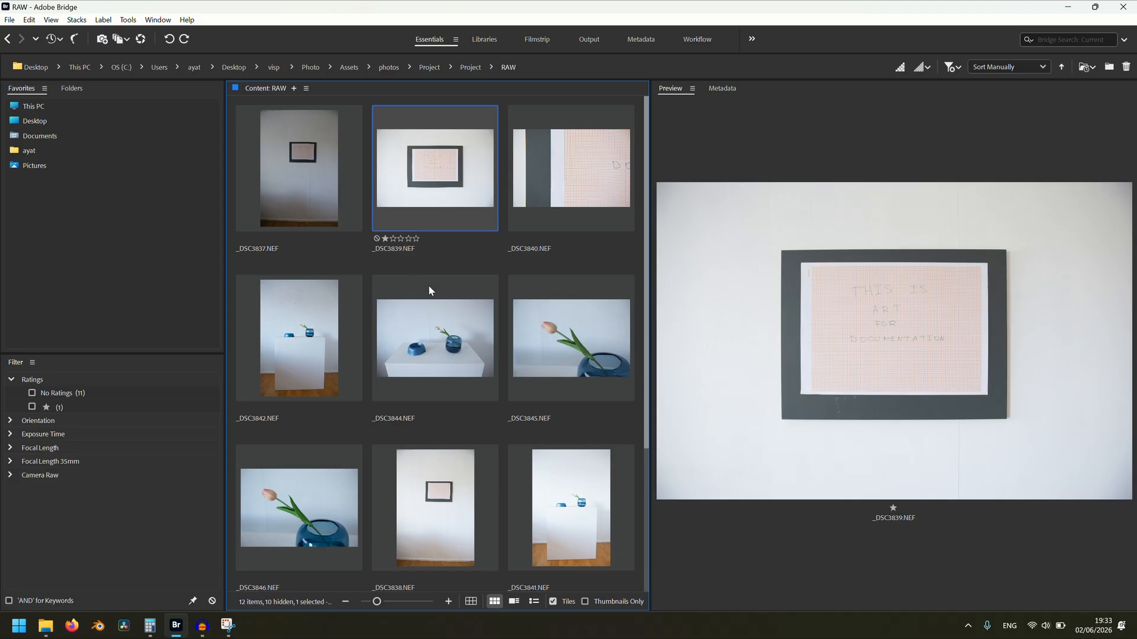
Review the remaining photos full-screen starting from _DSC3840, giving each one star except _DSC3841 and _DSC3847
{"action": "left_click", "coordinate": [546, 198]}
{"action": "key", "text": "space"}
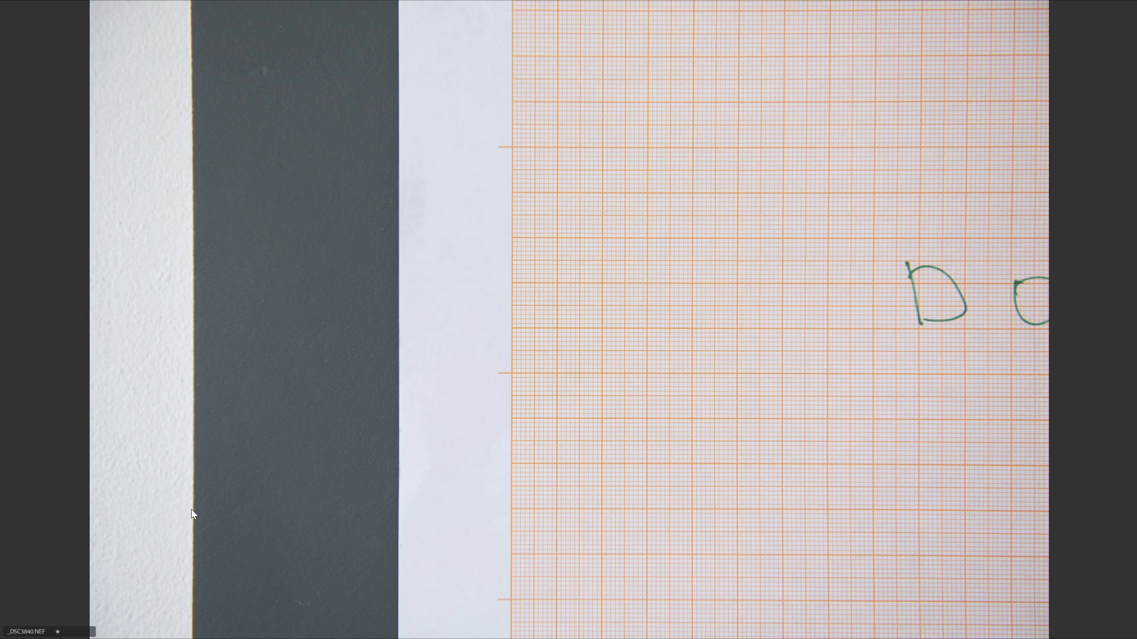
{"action": "key", "text": "Right"}
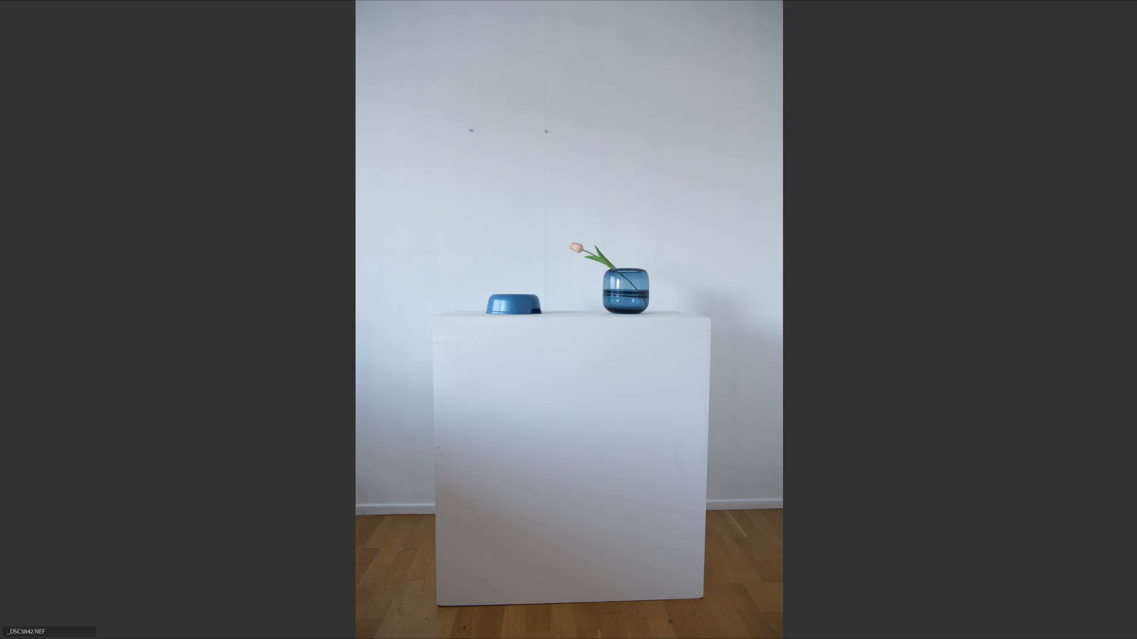
{"action": "key", "text": "Right"}
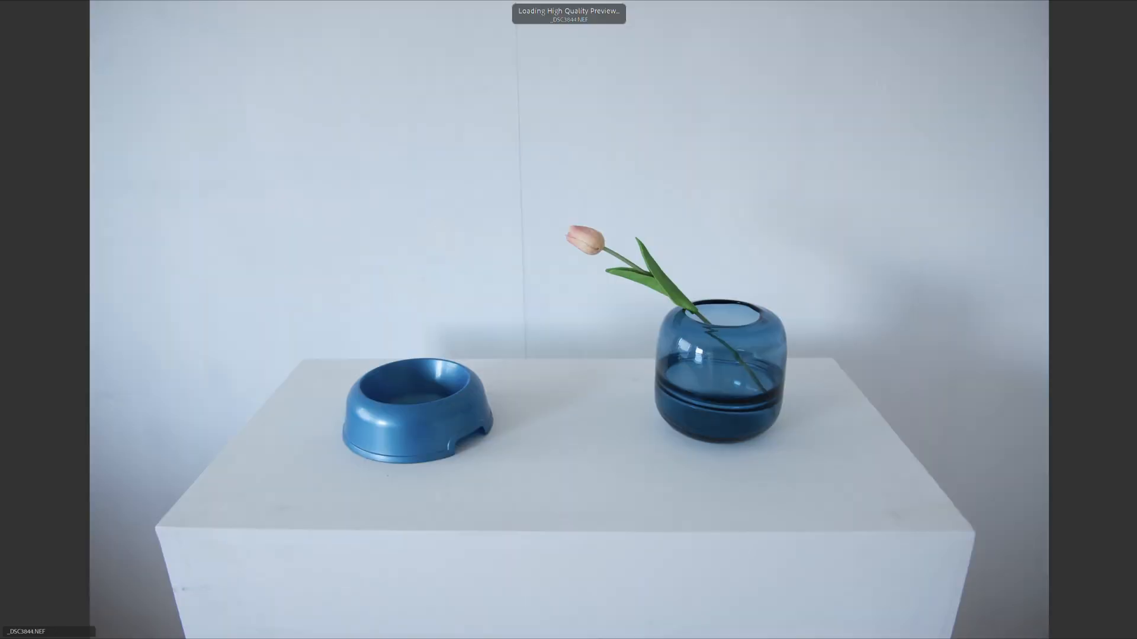
{"action": "key", "text": "Right"}
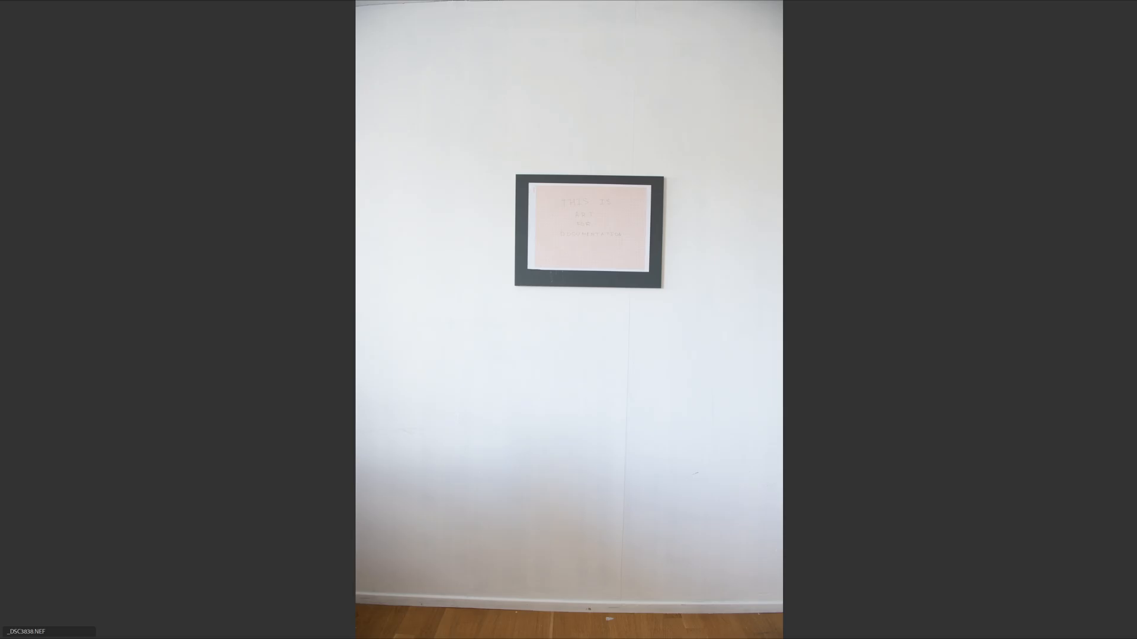
{"action": "key", "text": "Right"}
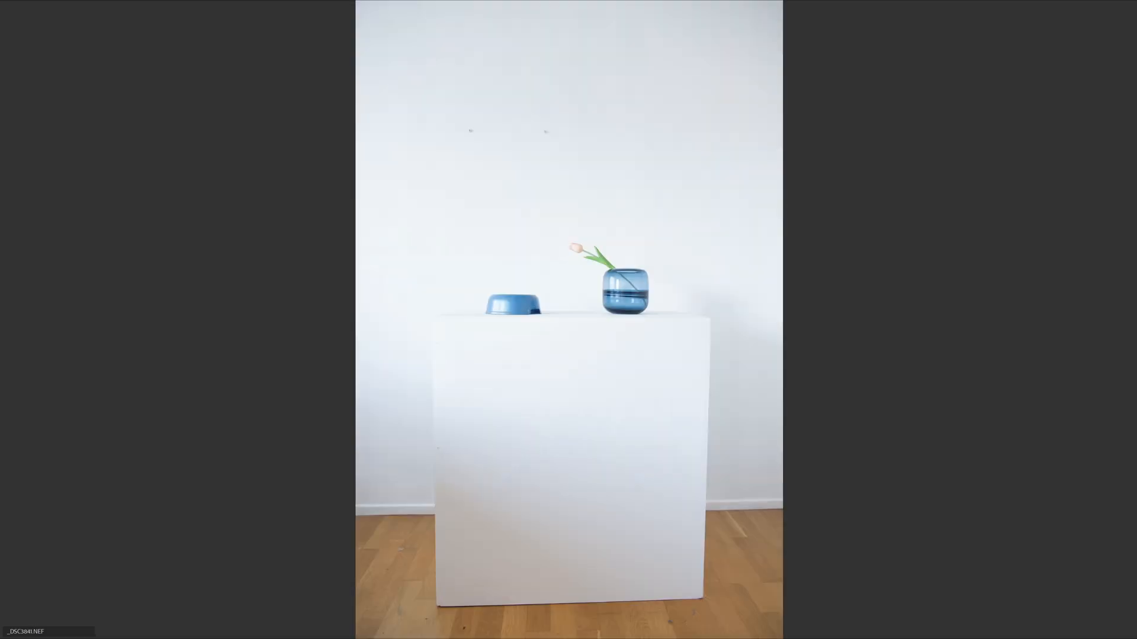
{"action": "key", "text": "Right"}
{"action": "key", "text": "Right"}
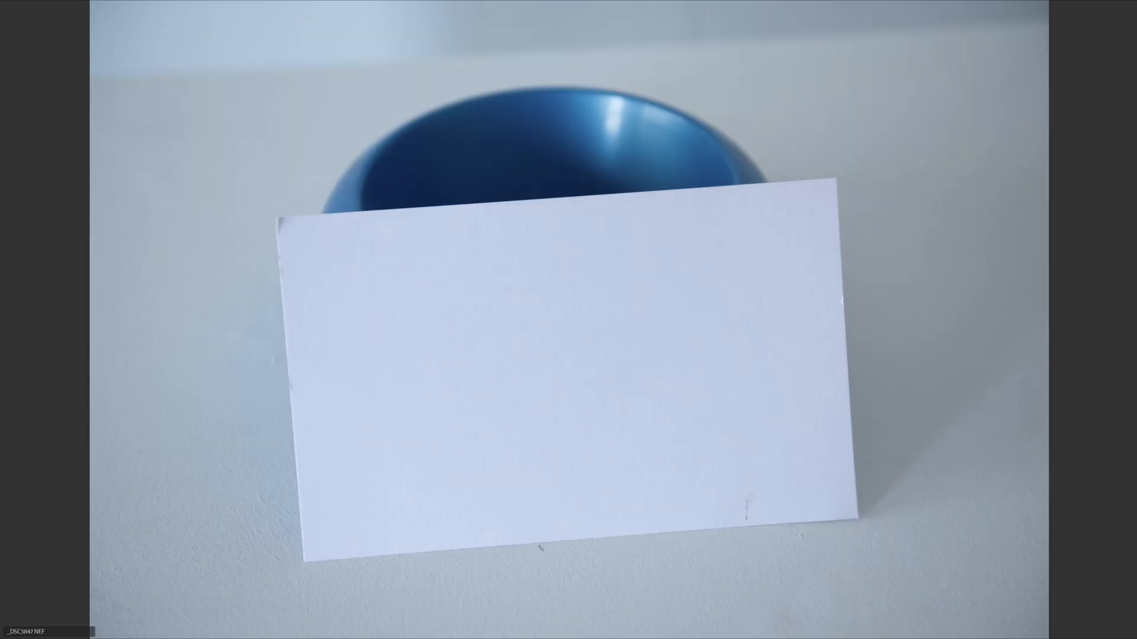
{"action": "key", "text": "Right"}
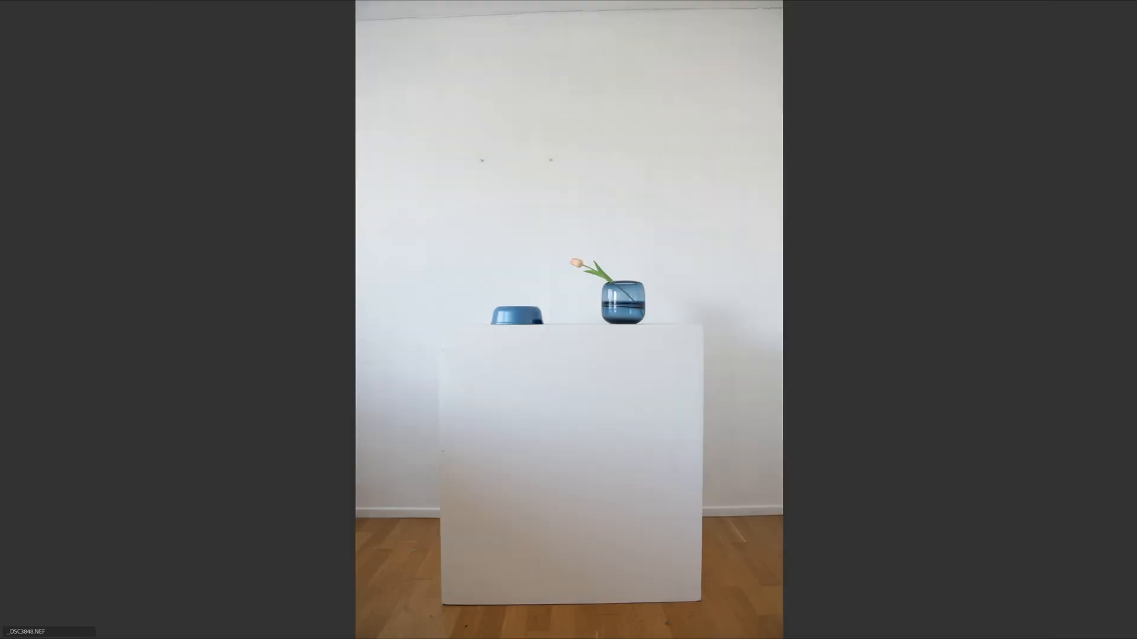
{"action": "key", "text": "Right"}
{"action": "key", "text": "Right"}
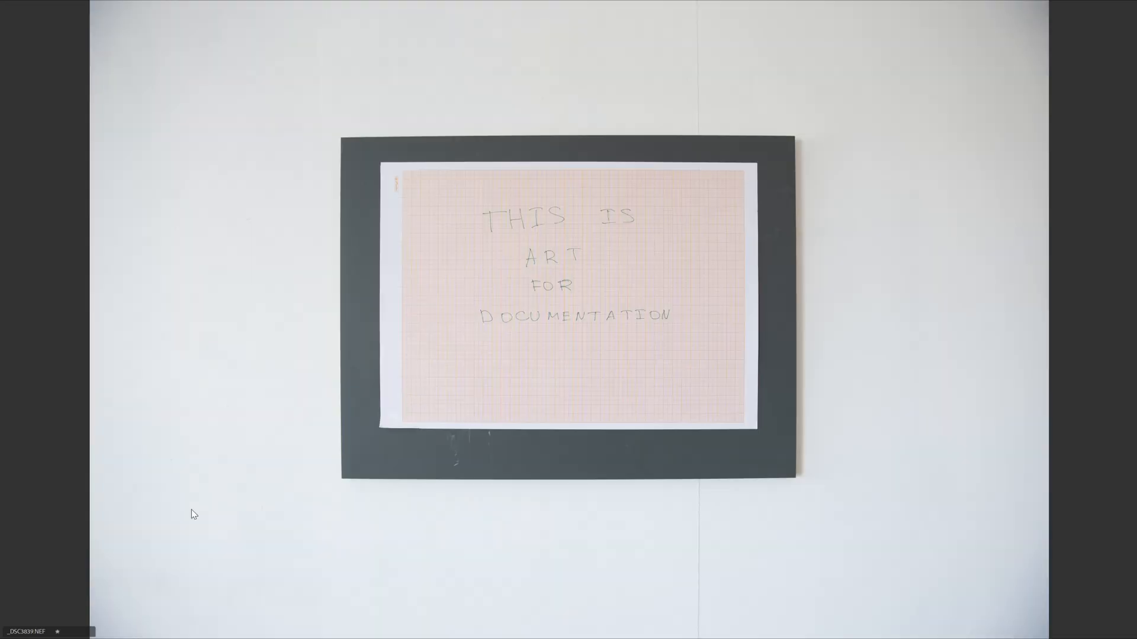
{"action": "key", "text": "Escape"}
Switch the one-star rating filter on and off to compare the rated photos with the full set
{"action": "left_click", "coordinate": [32, 408]}
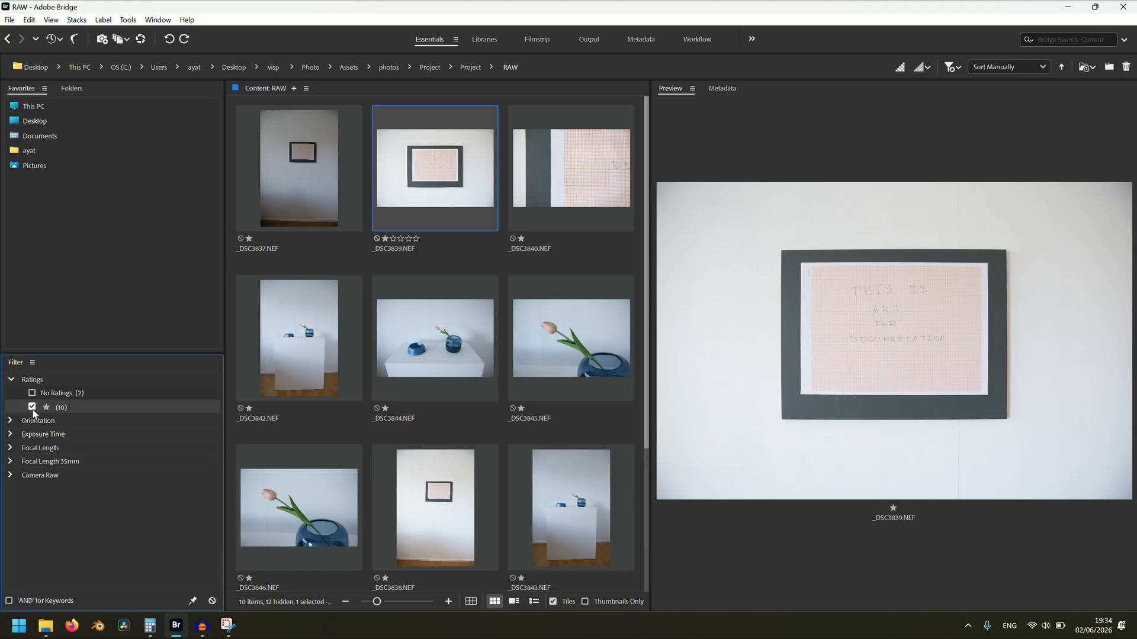
{"action": "left_click", "coordinate": [32, 407]}
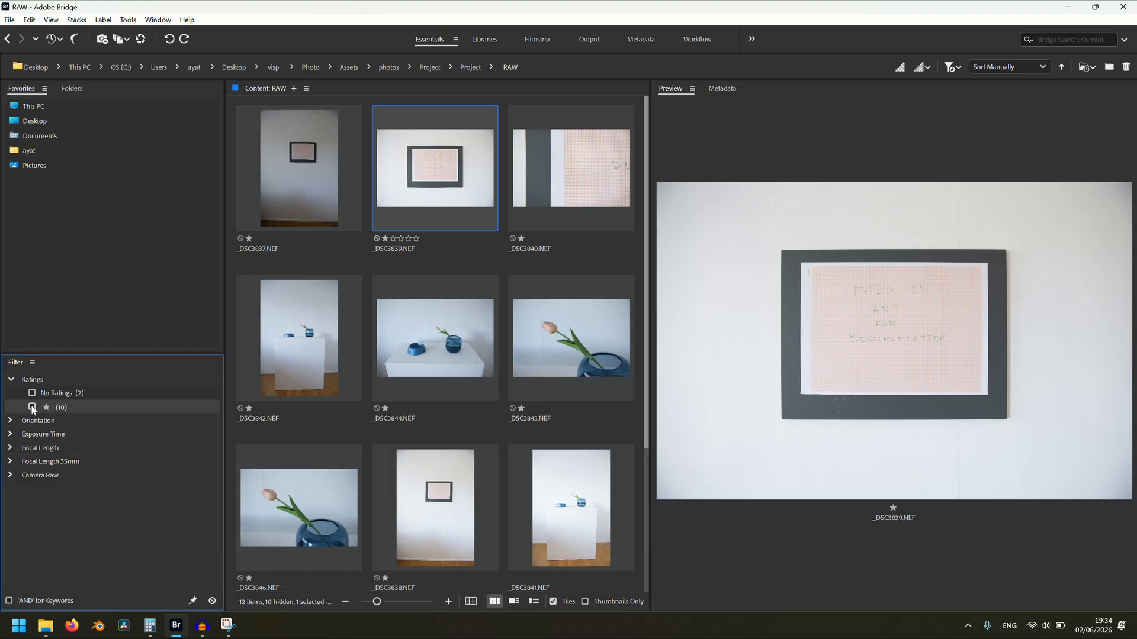
{"action": "left_click", "coordinate": [32, 408]}
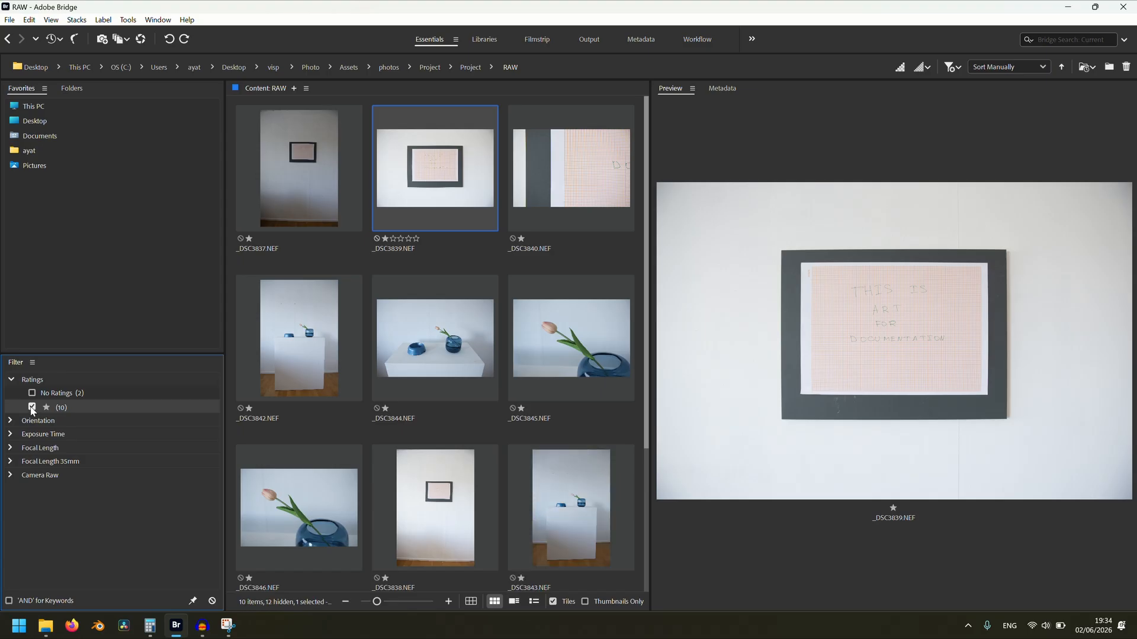
{"action": "scroll", "coordinate": [422, 409], "scroll_direction": "down", "scroll_amount": 3}
{"action": "scroll", "coordinate": [424, 409], "scroll_direction": "up", "scroll_amount": 3}
{"action": "scroll", "coordinate": [425, 410], "scroll_direction": "down", "scroll_amount": 3}
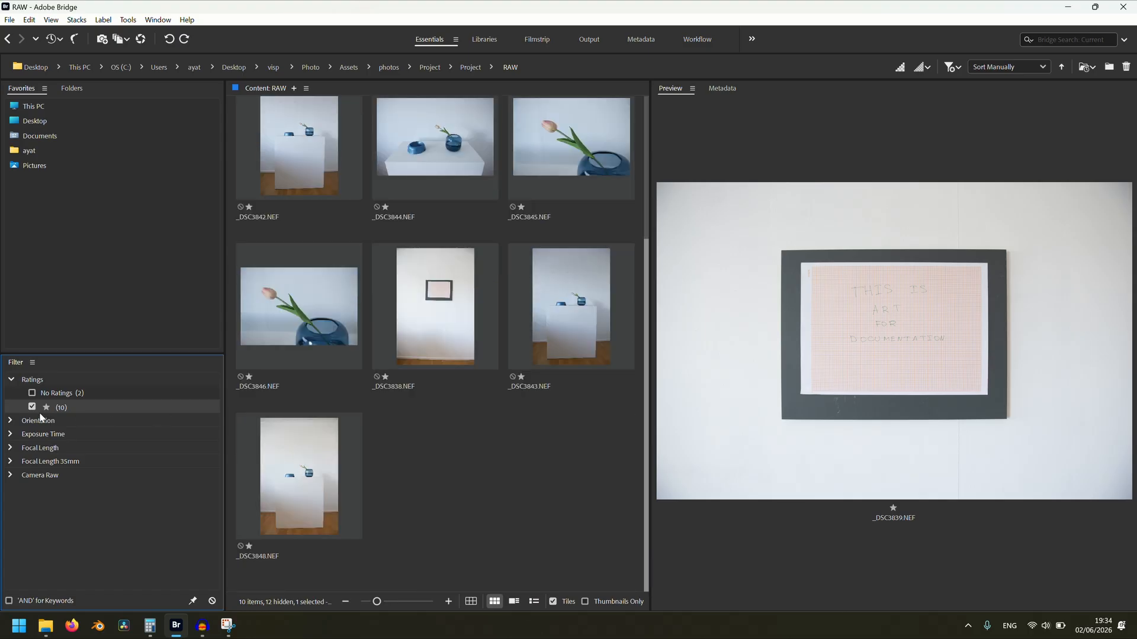
{"action": "left_click", "coordinate": [32, 408]}
{"action": "scroll", "coordinate": [424, 450], "scroll_direction": "down", "scroll_amount": 3}
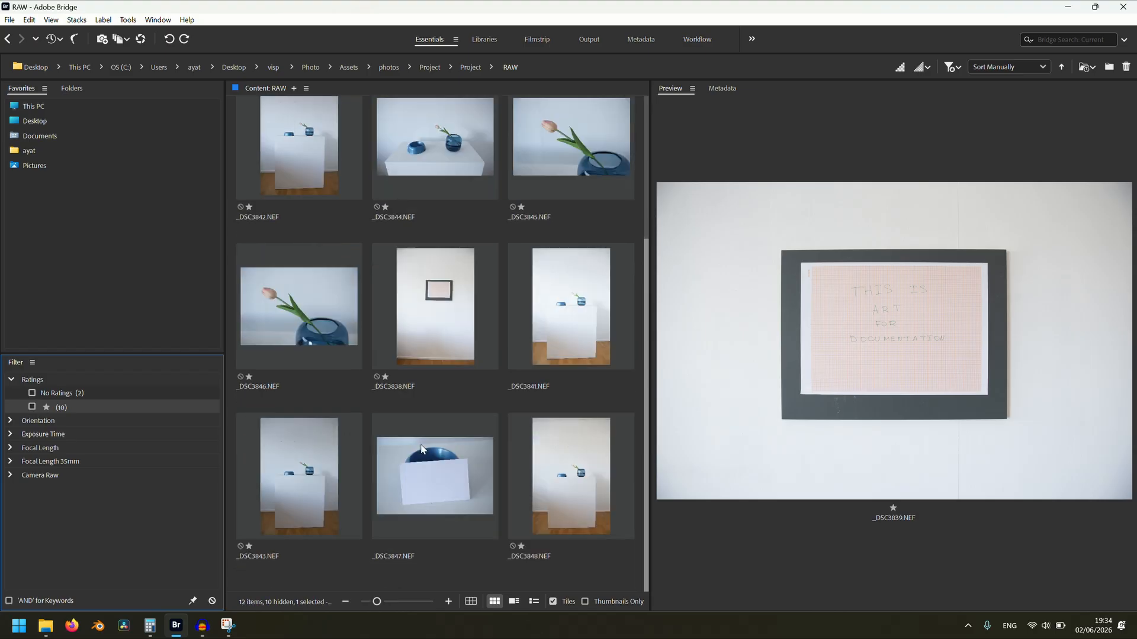
{"action": "left_click", "coordinate": [442, 477]}
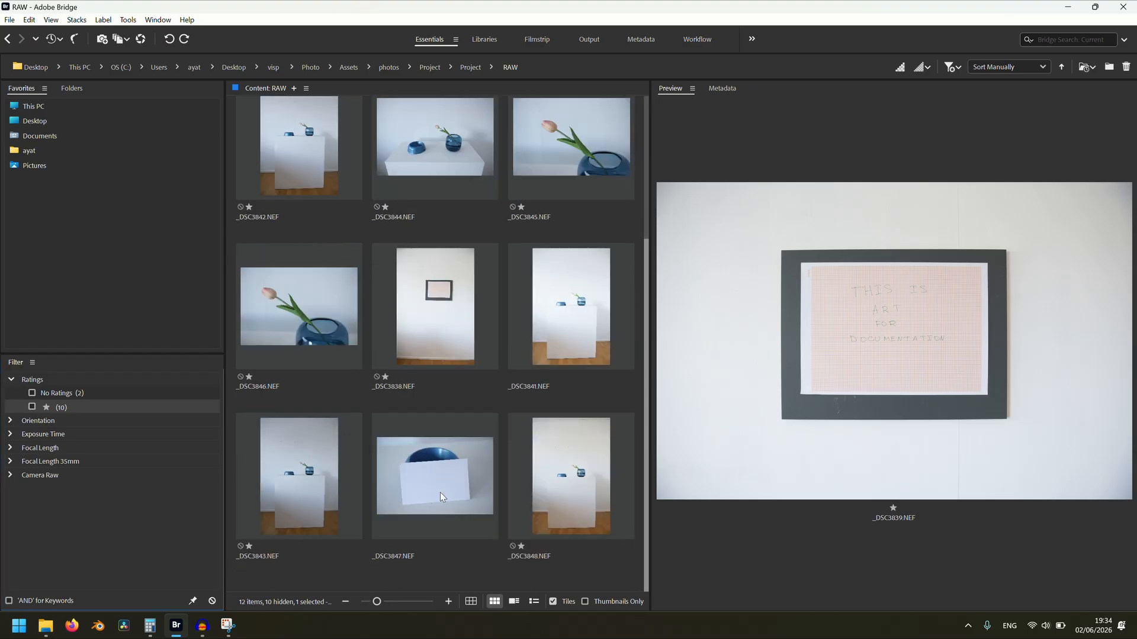
Filter the folder to one-star photos only and reduce the thumbnails to four per row
{"action": "left_click", "coordinate": [32, 407]}
{"action": "scroll", "coordinate": [460, 468], "scroll_direction": "up", "scroll_amount": 3}
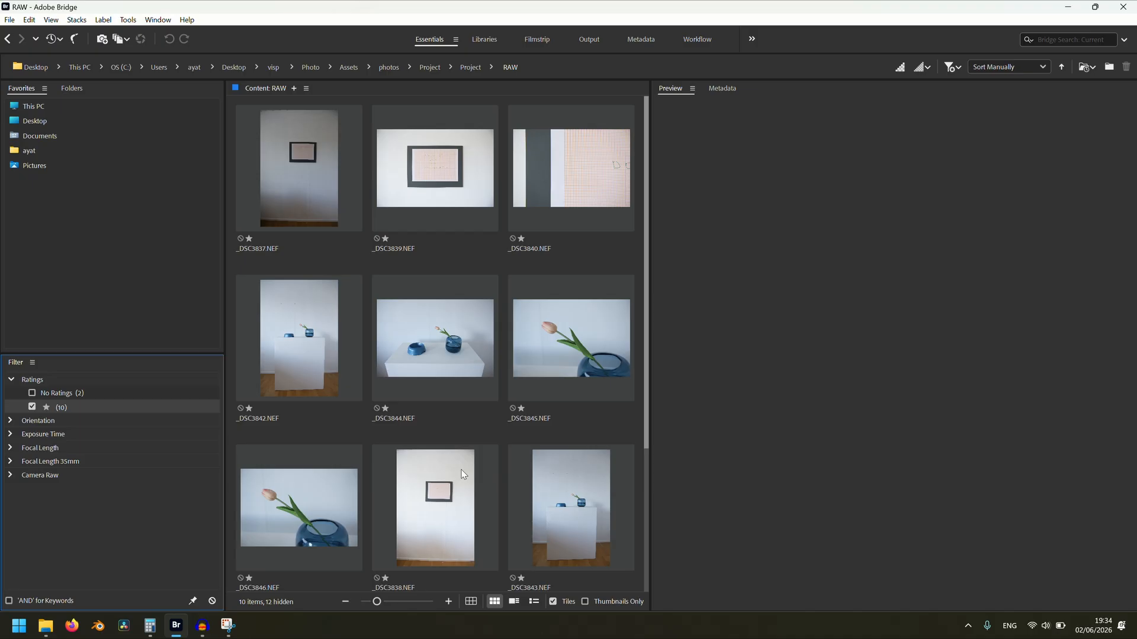
{"action": "left_click_drag", "start_coordinate": [377, 602], "coordinate": [372, 602]}
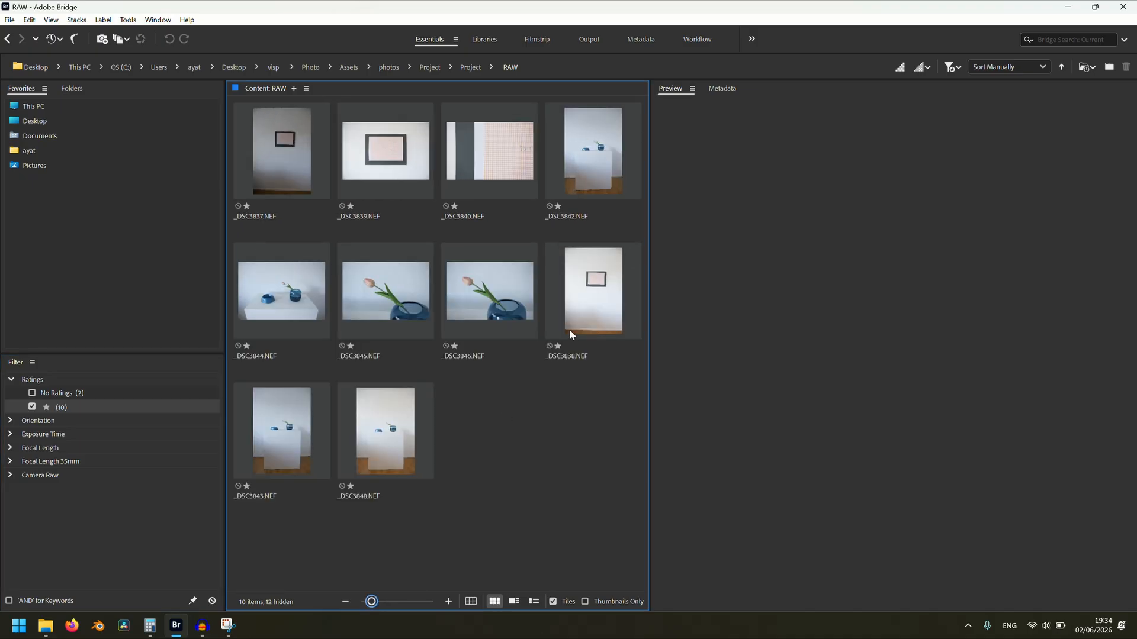
Reorder the photos so _DSC3838 follows _DSC3837, and _DSC3843 and _DSC3848 follow _DSC3842
{"action": "left_click_drag", "start_coordinate": [604, 281], "coordinate": [351, 161]}
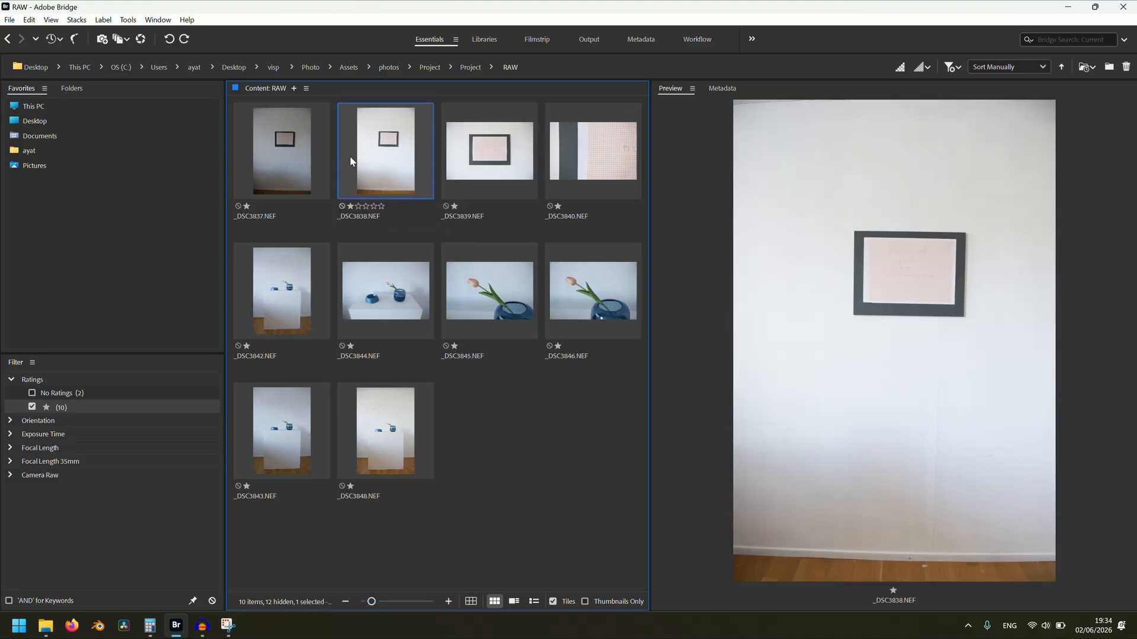
{"action": "left_click_drag", "start_coordinate": [374, 436], "coordinate": [324, 324]}
{"action": "left_click_drag", "start_coordinate": [290, 402], "coordinate": [284, 428]}
{"action": "left_click_drag", "start_coordinate": [385, 431], "coordinate": [334, 297]}
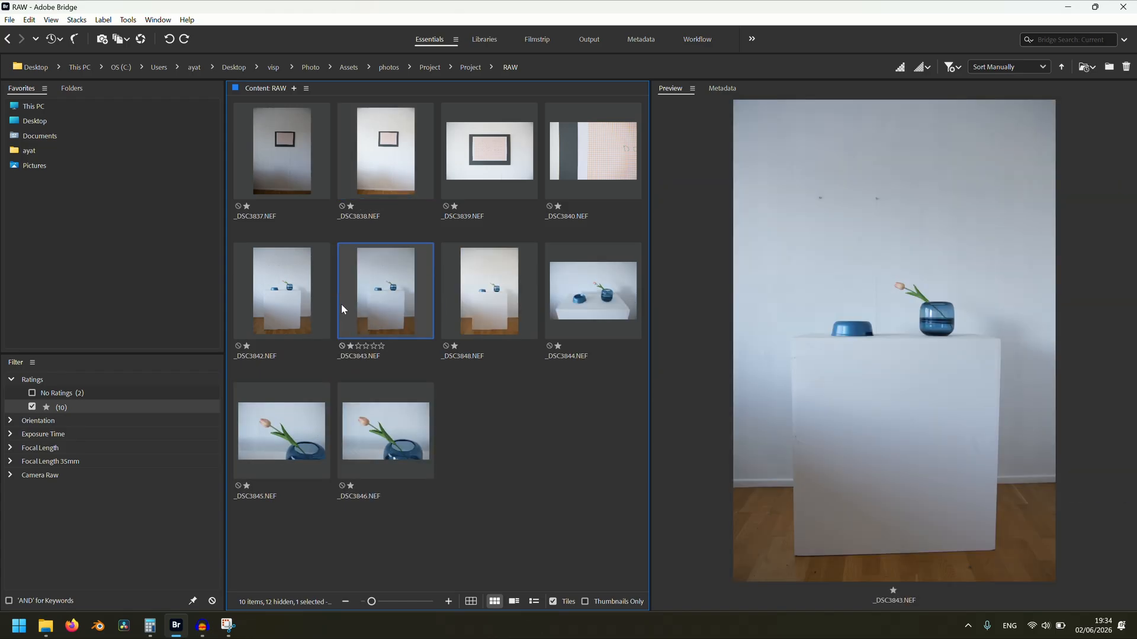
Compare _DSC3837 with _DSC3838, inspect the framed artwork in _DSC3838 full-screen and zoomed in, and remove that photo's star rating
{"action": "left_click", "coordinate": [297, 161]}
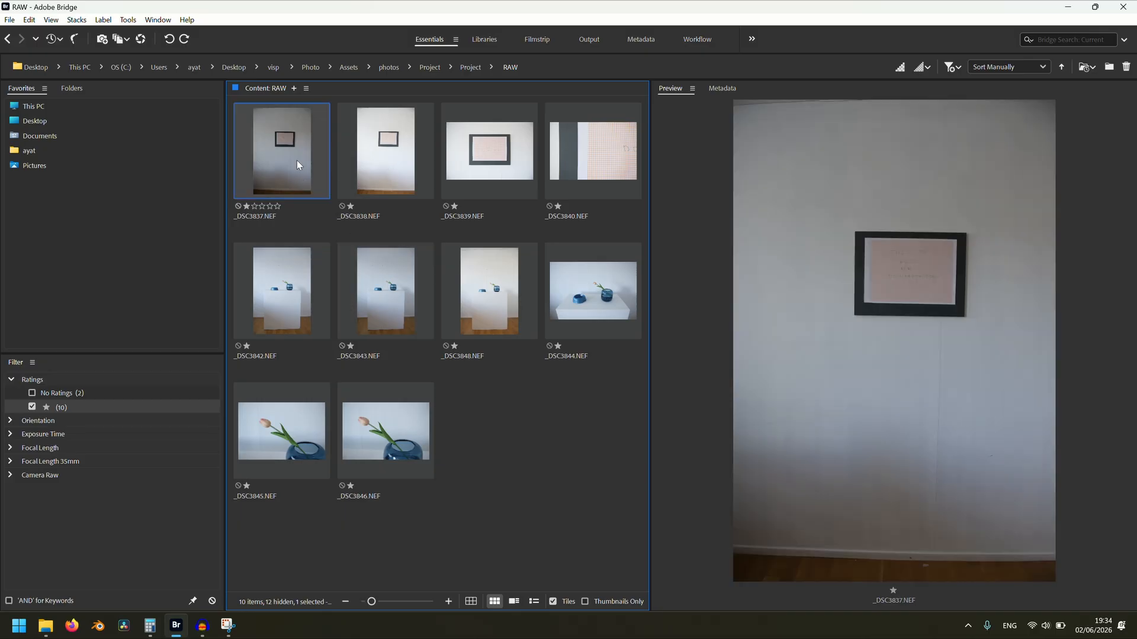
{"action": "left_click", "coordinate": [388, 155]}
{"action": "key", "text": "space"}
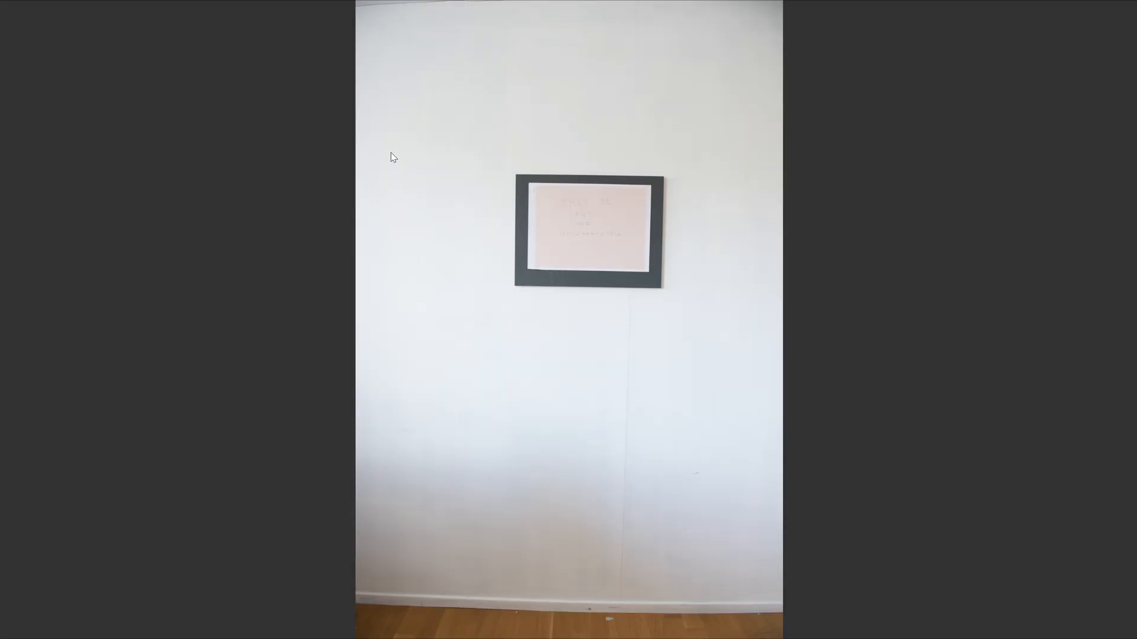
{"action": "left_click", "coordinate": [540, 221]}
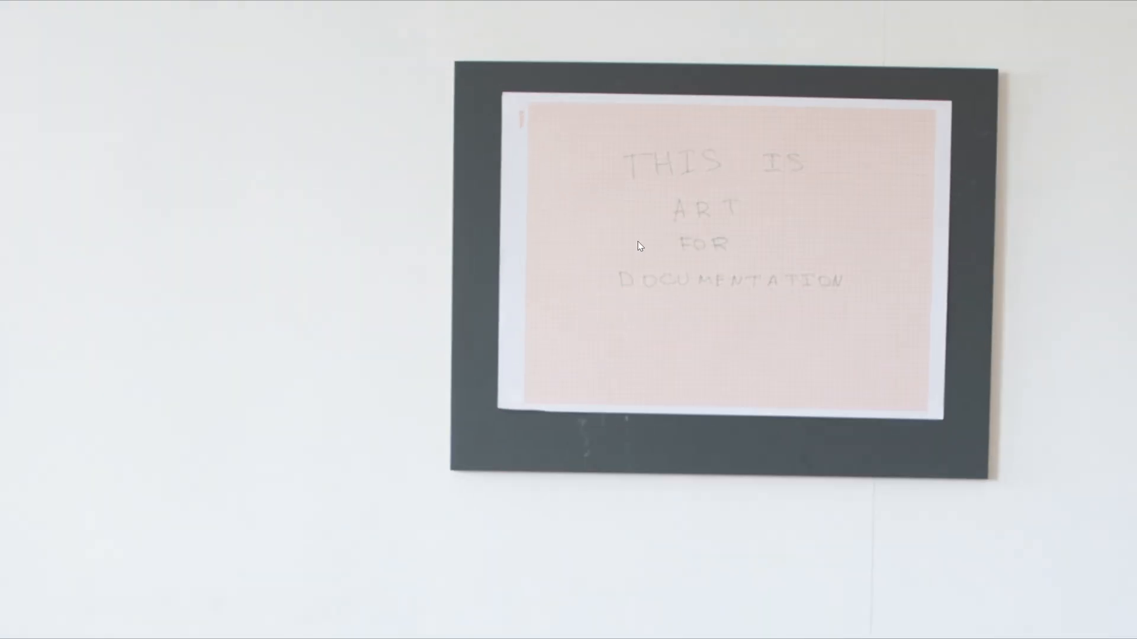
{"action": "left_click", "coordinate": [701, 272]}
{"action": "key", "text": "space"}
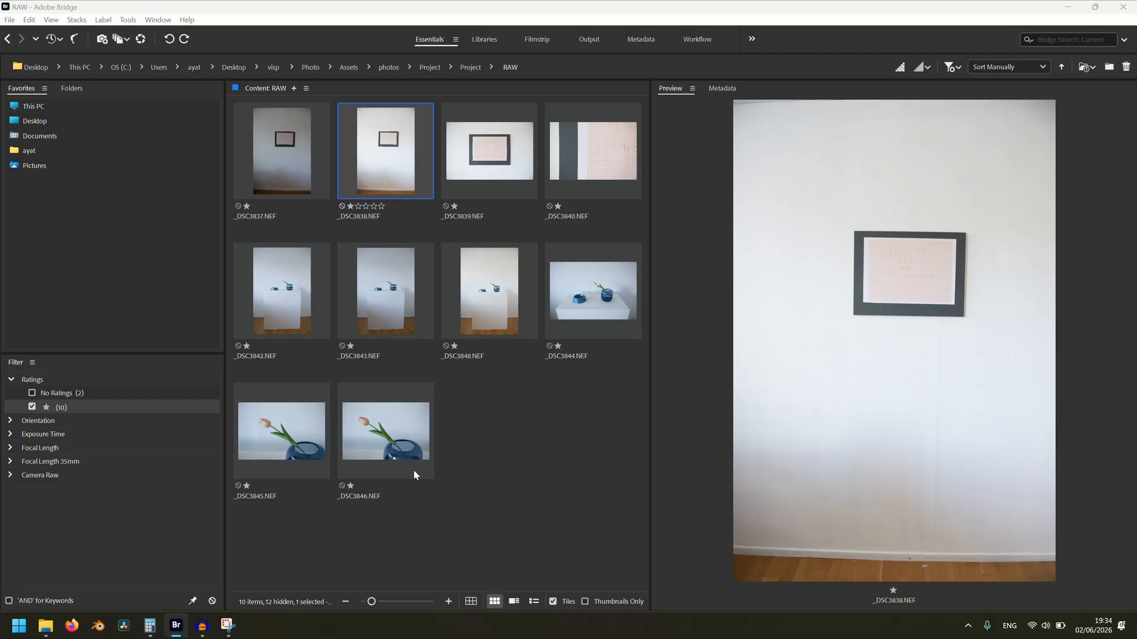
{"action": "left_click", "coordinate": [342, 207]}
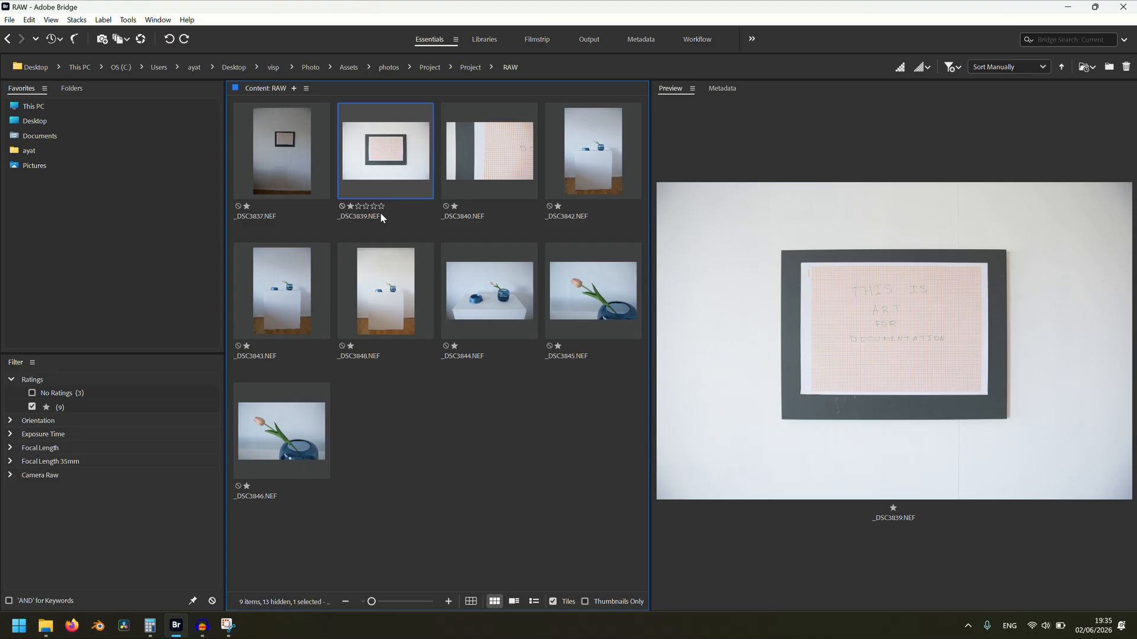
Compare _DSC3842 with _DSC3848, inspect _DSC3848 full-screen and remove that photo's star rating
{"action": "left_click", "coordinate": [586, 183]}
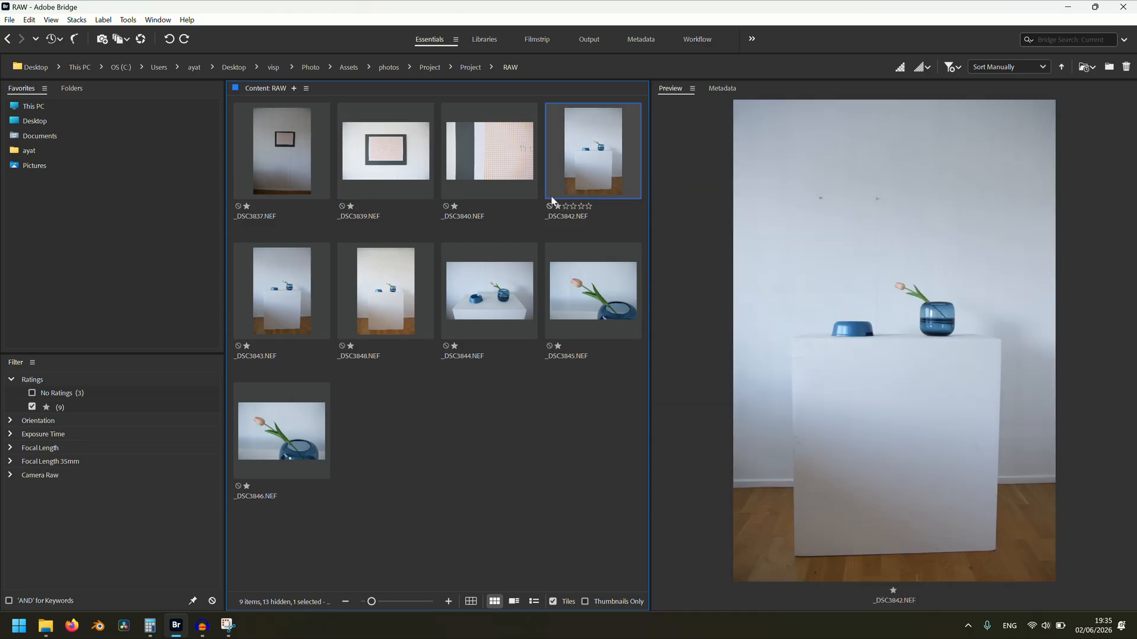
{"action": "left_click", "coordinate": [379, 291]}
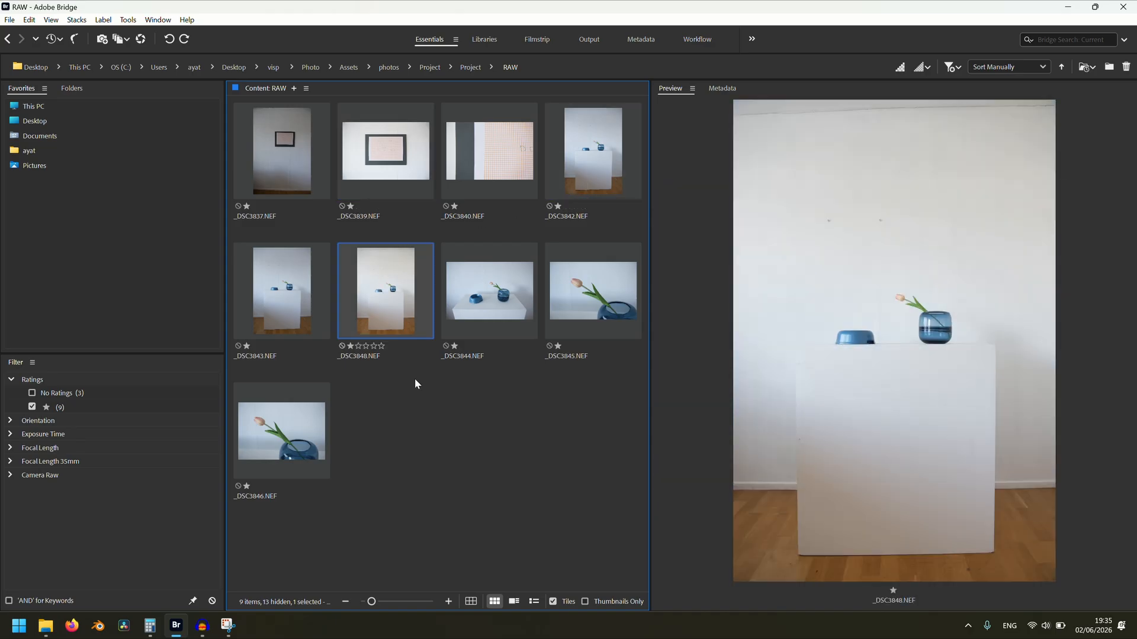
{"action": "key", "text": "space"}
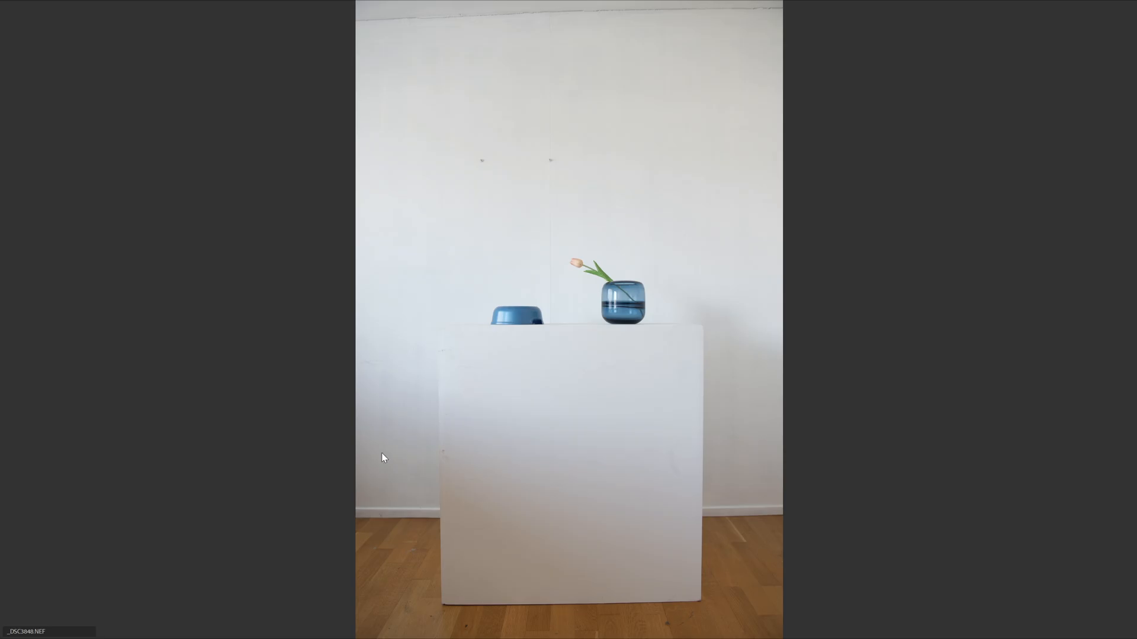
{"action": "key", "text": "Escape"}
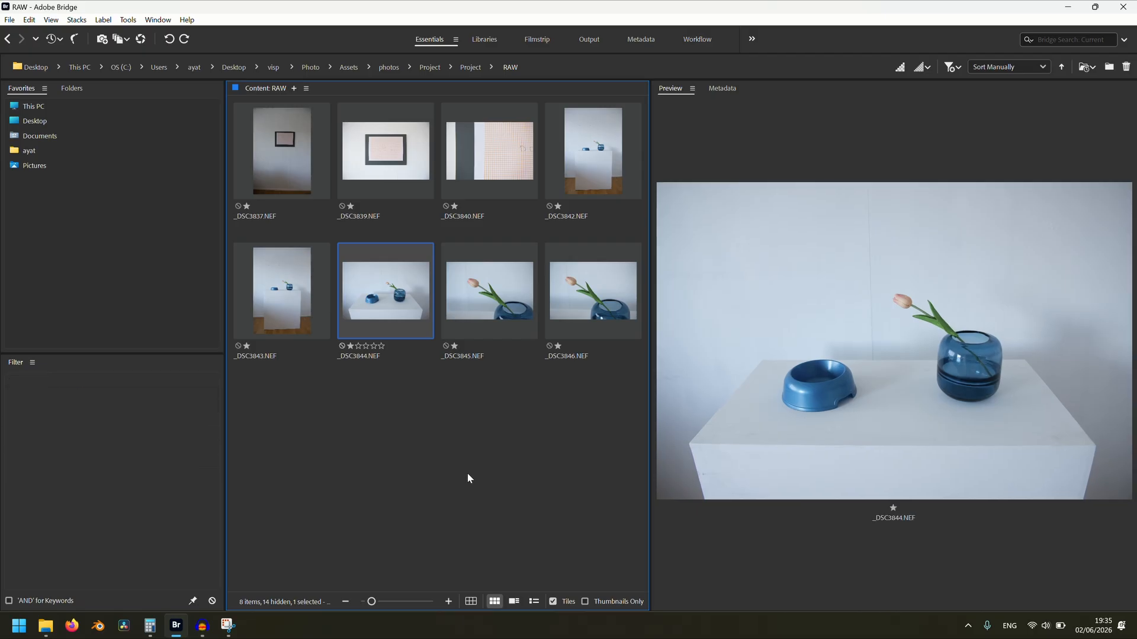
Compare the tulip close-ups _DSC3845 and _DSC3846 side by side and remove the star rating from _DSC3845
{"action": "left_click", "coordinate": [511, 300]}
{"action": "left_click", "coordinate": [580, 297], "text": "ctrl"}
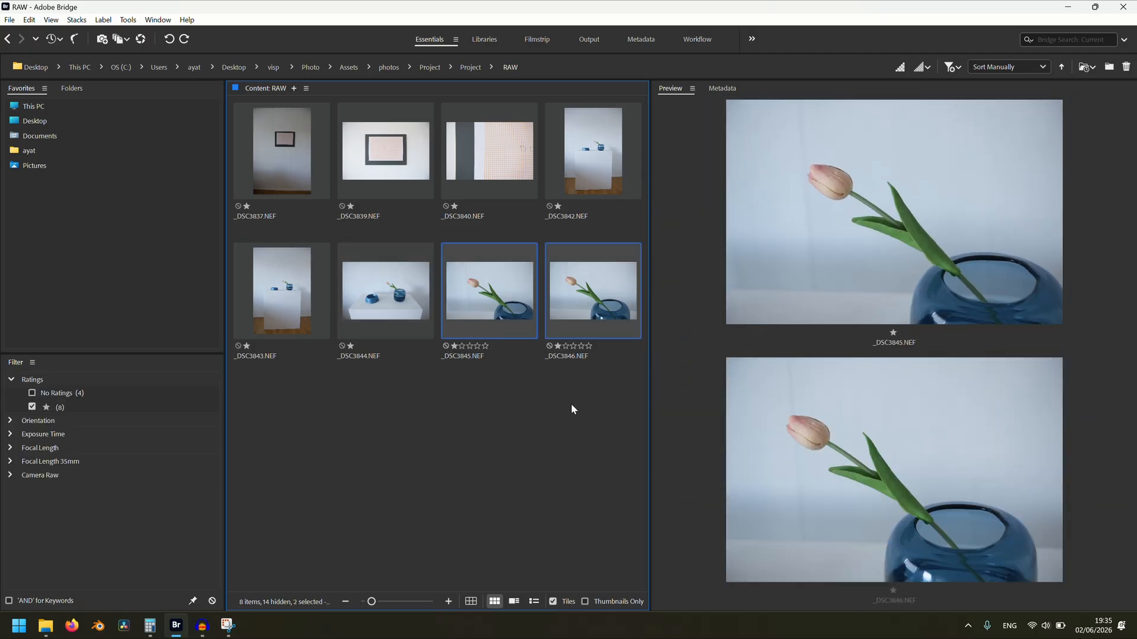
{"action": "left_click", "coordinate": [582, 307], "text": "ctrl"}
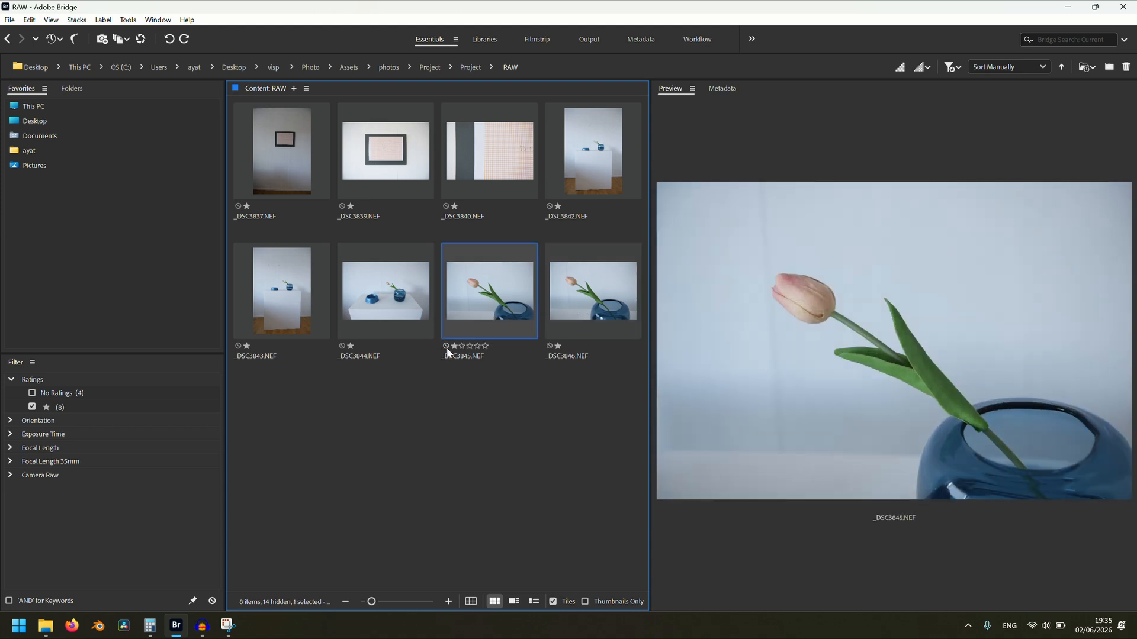
{"action": "left_click", "coordinate": [446, 347]}
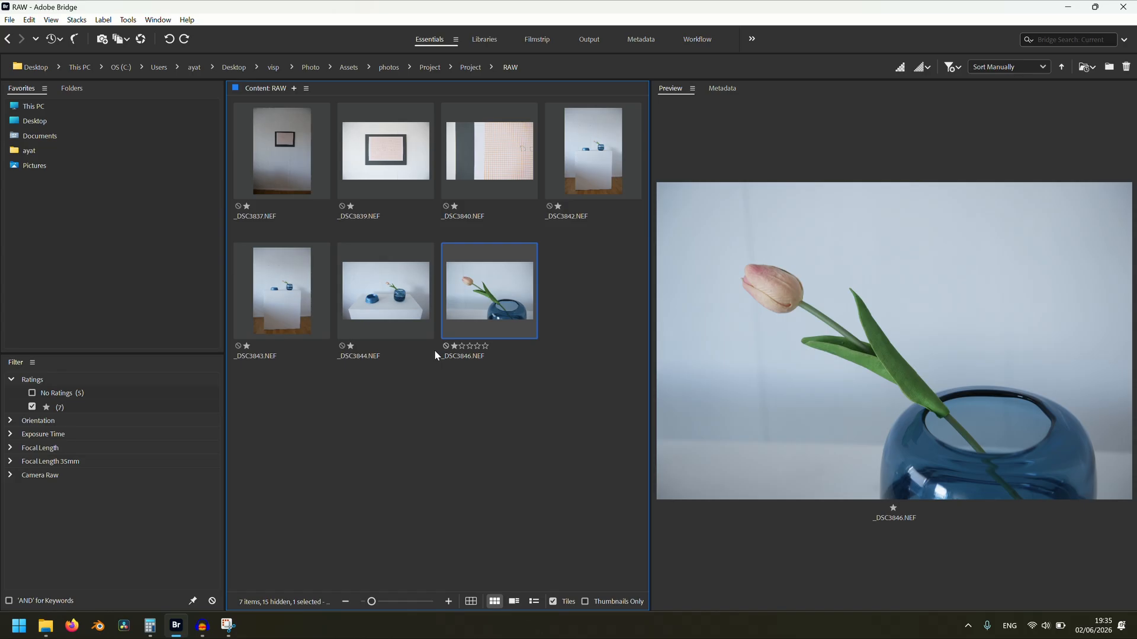
Compare the plinth photos _DSC3842 and _DSC3843 and remove the star rating from _DSC3842
{"action": "left_click", "coordinate": [567, 150]}
{"action": "left_click", "coordinate": [293, 294]}
{"action": "left_click", "coordinate": [600, 178]}
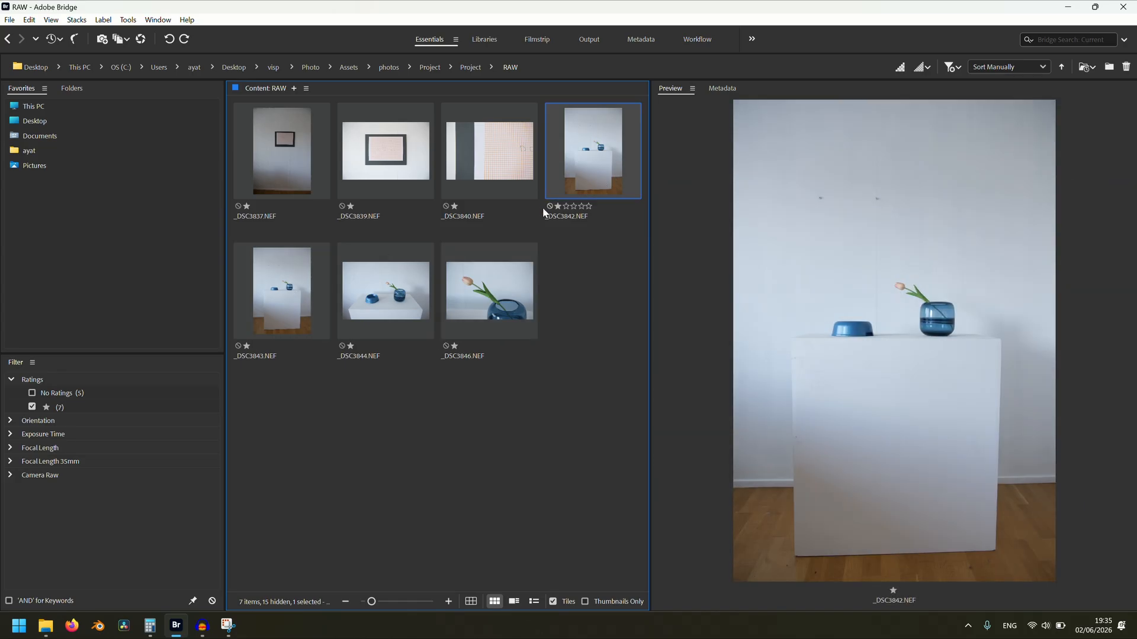
{"action": "left_click", "coordinate": [549, 206]}
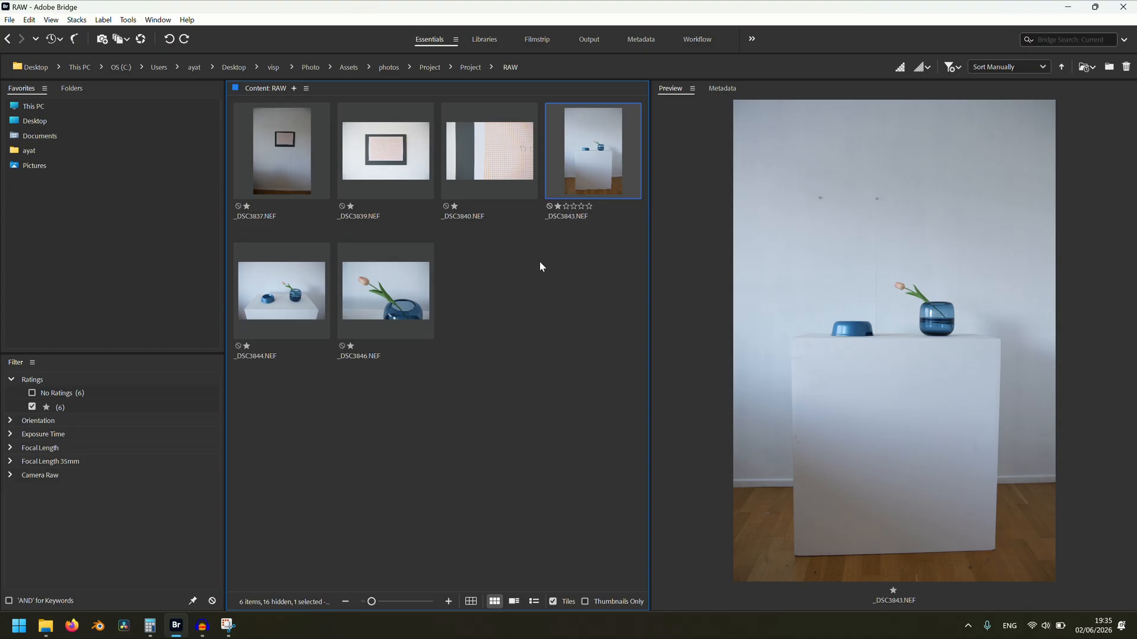
Review the remaining one-star photos, select all of them and open them in Photoshop's Camera Raw
{"action": "left_click", "coordinate": [288, 173]}
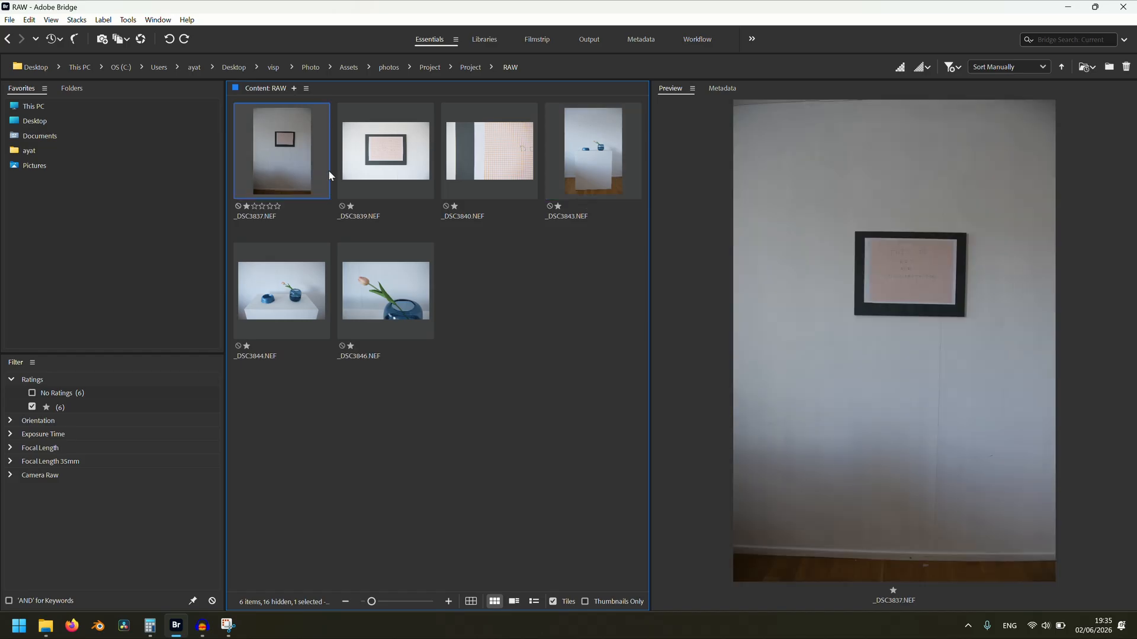
{"action": "left_click", "coordinate": [380, 166]}
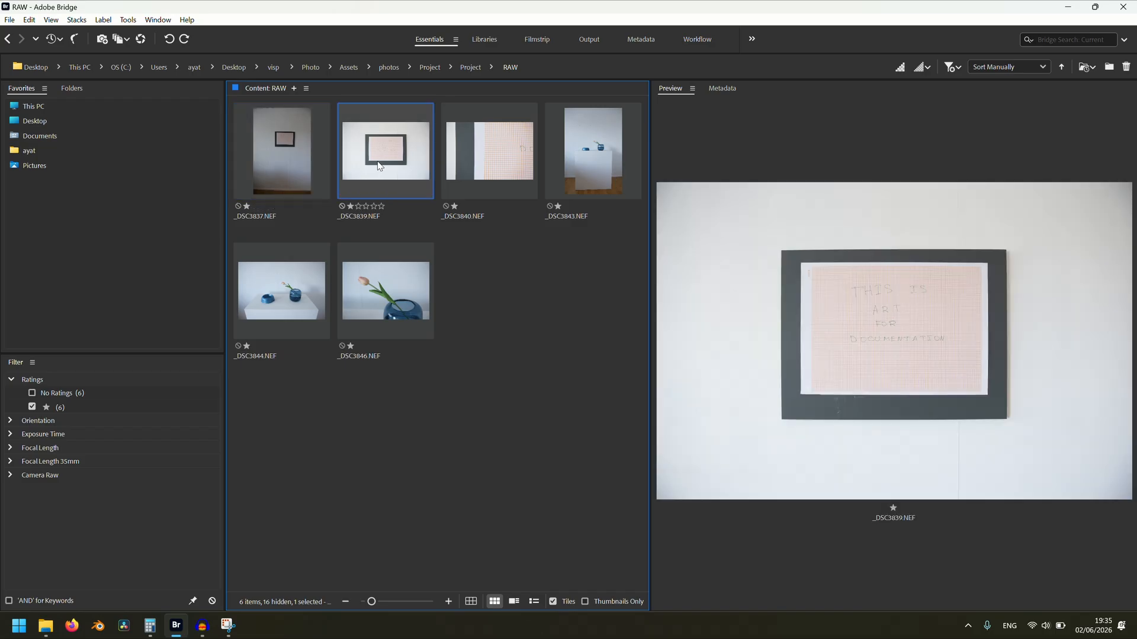
{"action": "left_click", "coordinate": [510, 178]}
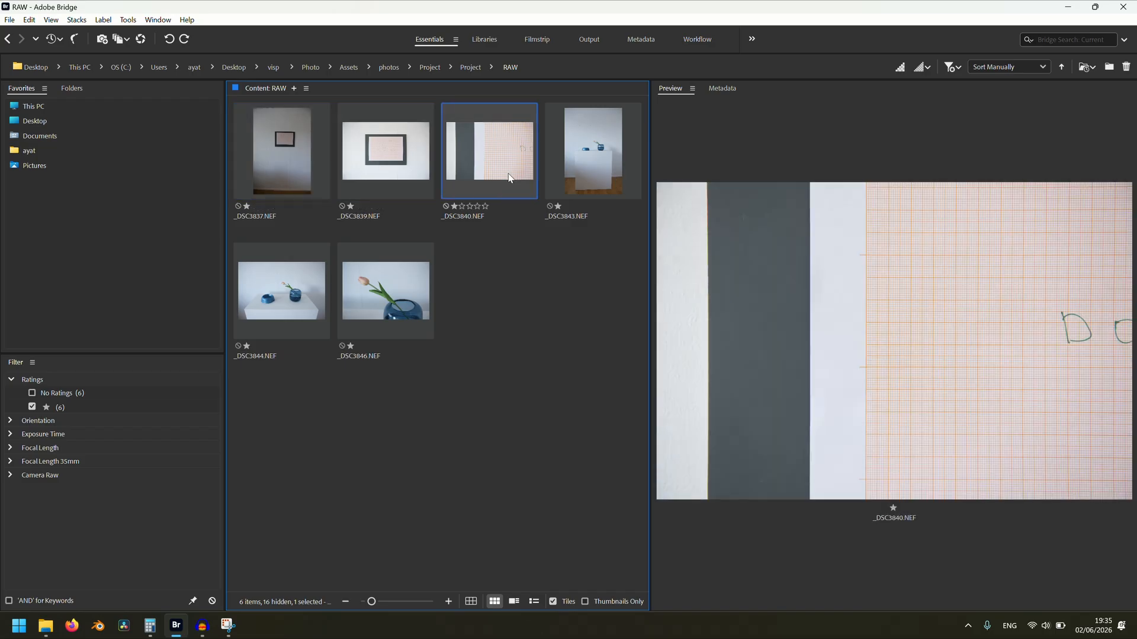
{"action": "left_click", "coordinate": [289, 317]}
{"action": "left_click", "coordinate": [418, 308]}
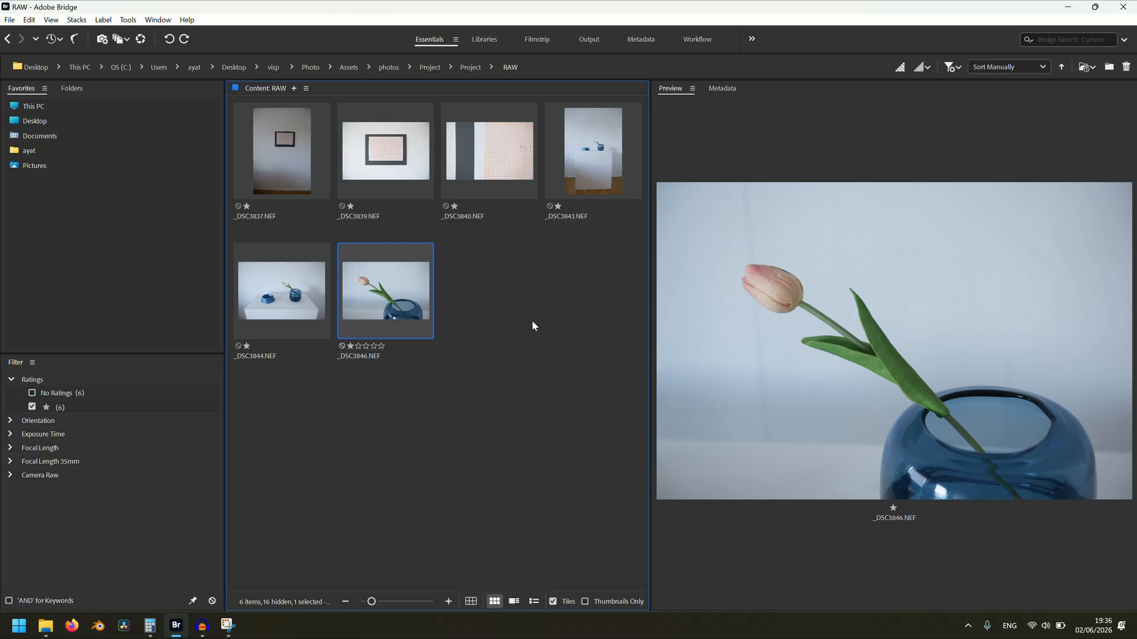
{"action": "left_click_drag", "start_coordinate": [599, 395], "coordinate": [289, 138]}
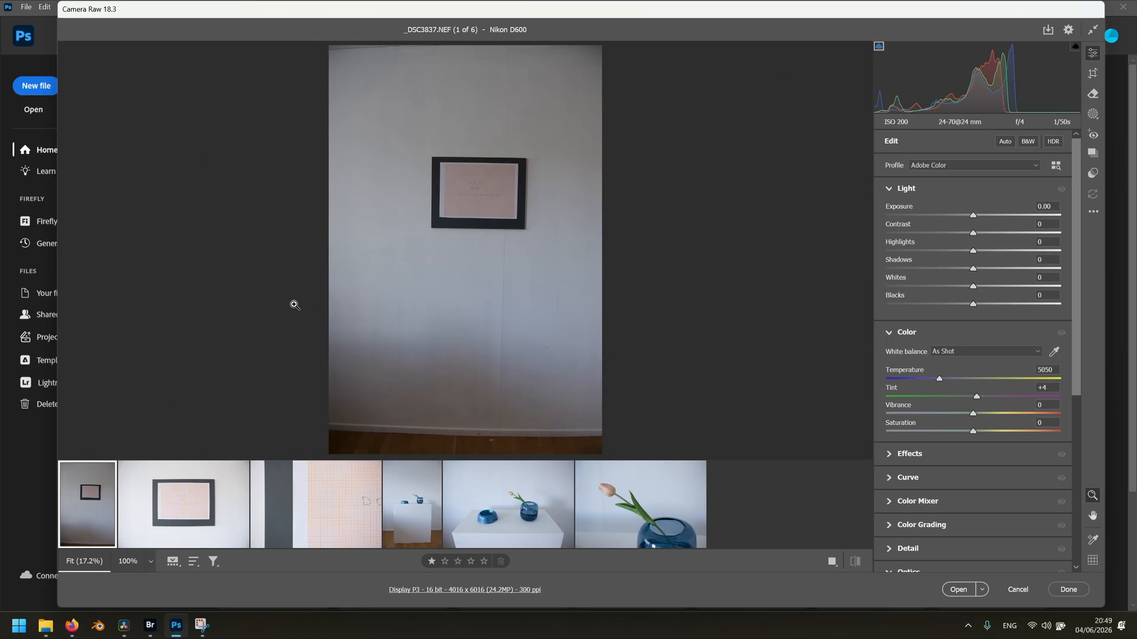
Look through the Edit settings down to Optics and the Crop and Geometry options for _DSC3837
{"action": "key", "text": "XF86AudioLowerVolume"}
{"action": "scroll", "coordinate": [906, 401], "scroll_direction": "down", "scroll_amount": 7}
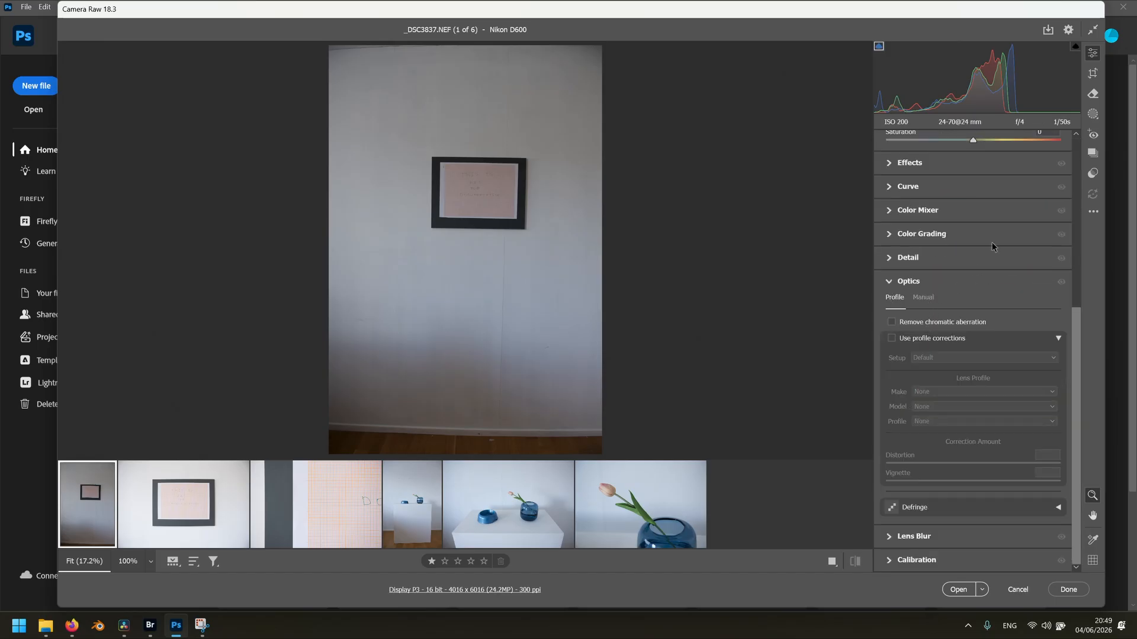
{"action": "left_click", "coordinate": [1093, 76]}
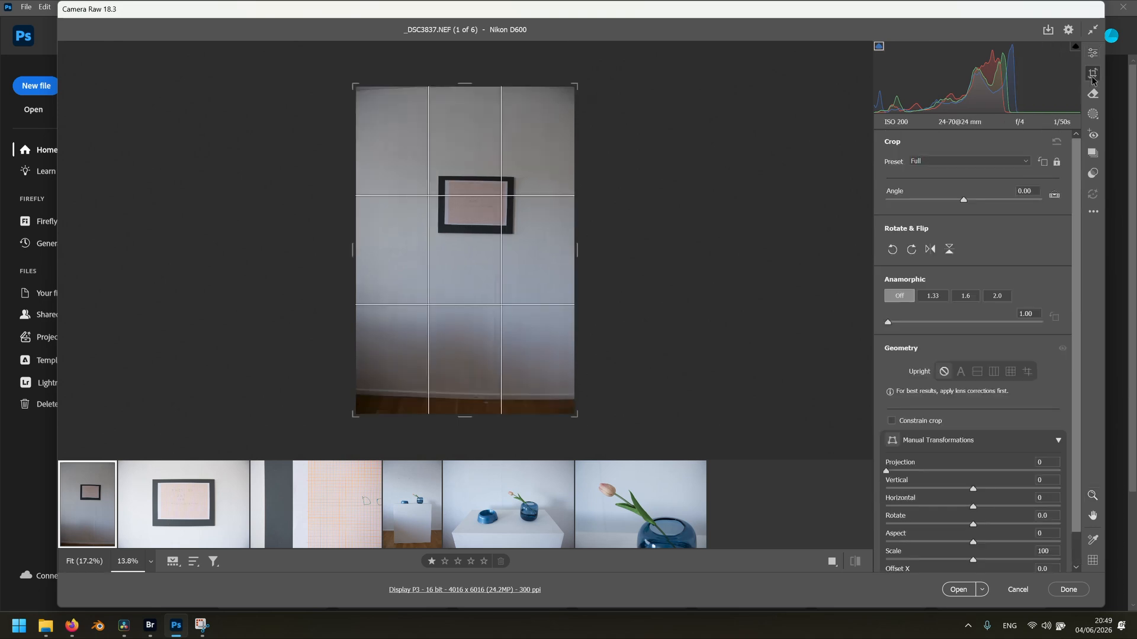
{"action": "scroll", "coordinate": [985, 378], "scroll_direction": "down", "scroll_amount": 1}
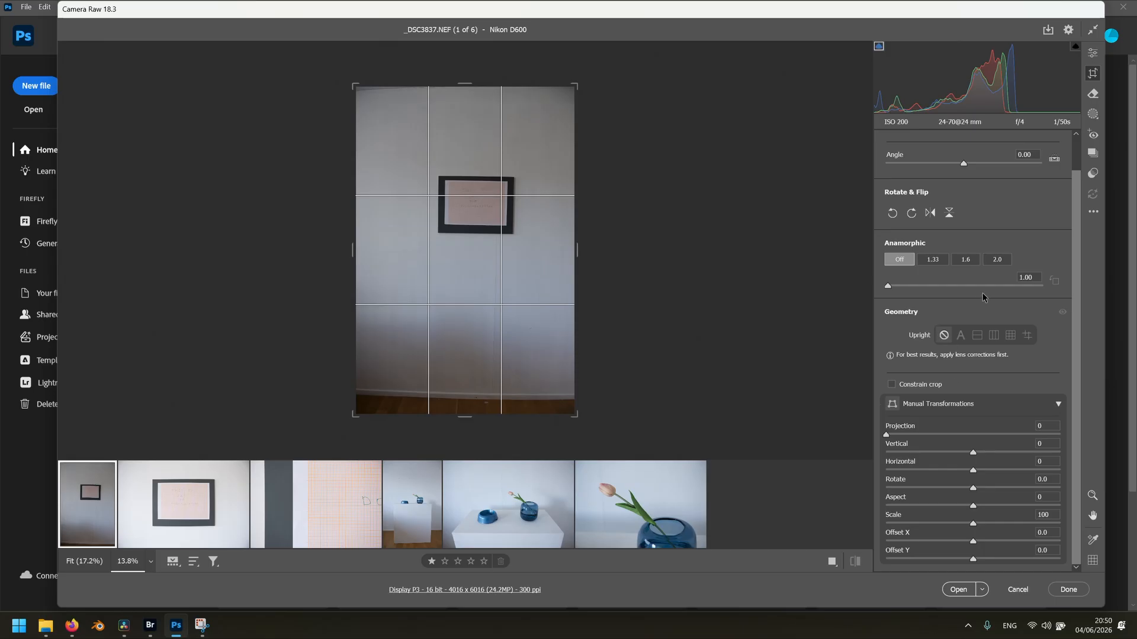
{"action": "left_click", "coordinate": [1094, 56]}
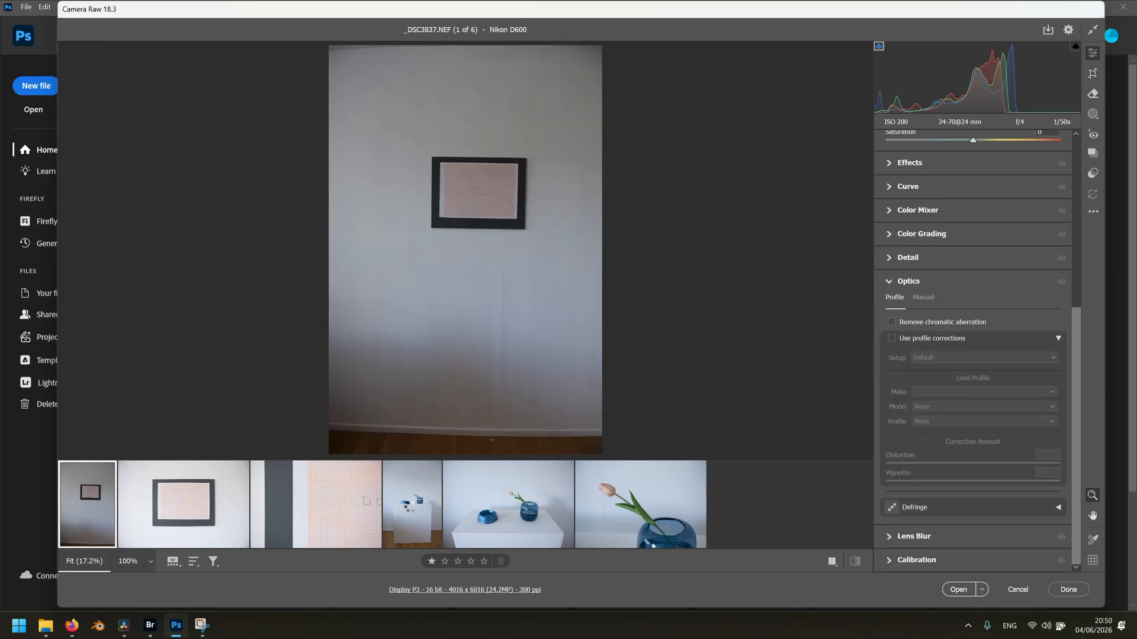
Open _DSC3843, inspect its vase up close and turn on the shadow clipping warning
{"action": "left_click", "coordinate": [411, 509]}
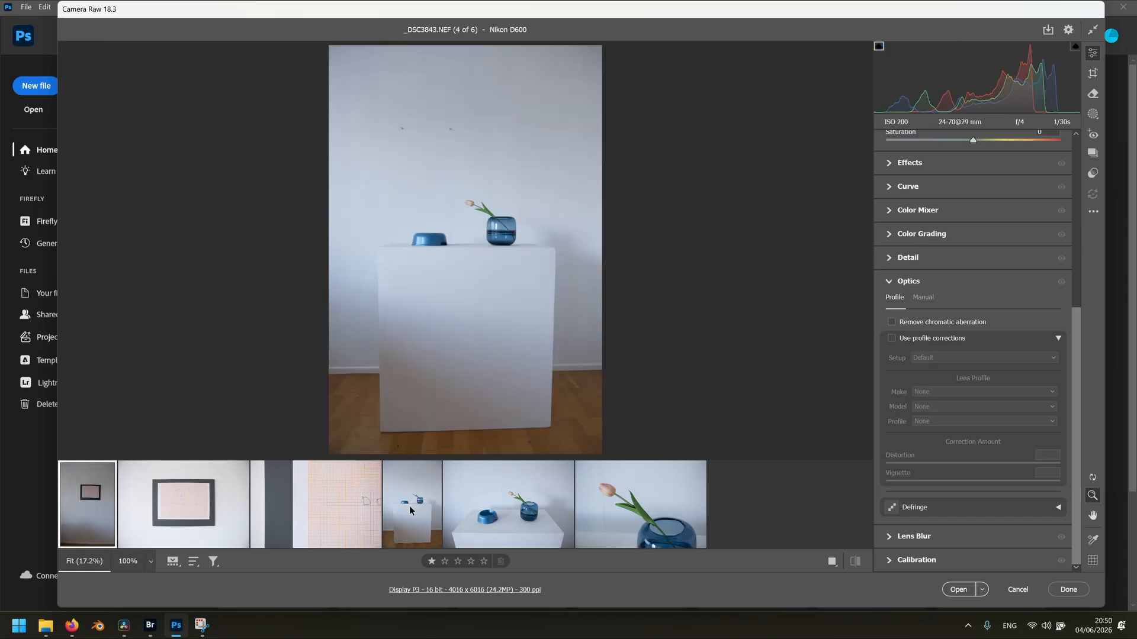
{"action": "scroll", "coordinate": [998, 308], "scroll_direction": "up", "scroll_amount": 5}
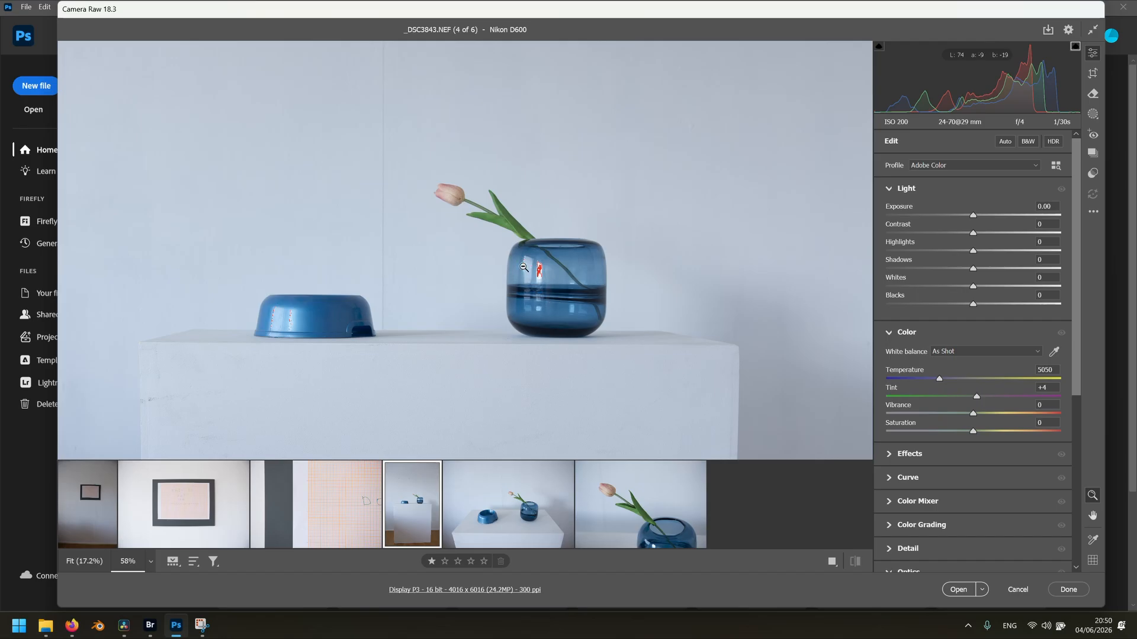
{"action": "left_click", "coordinate": [567, 275]}
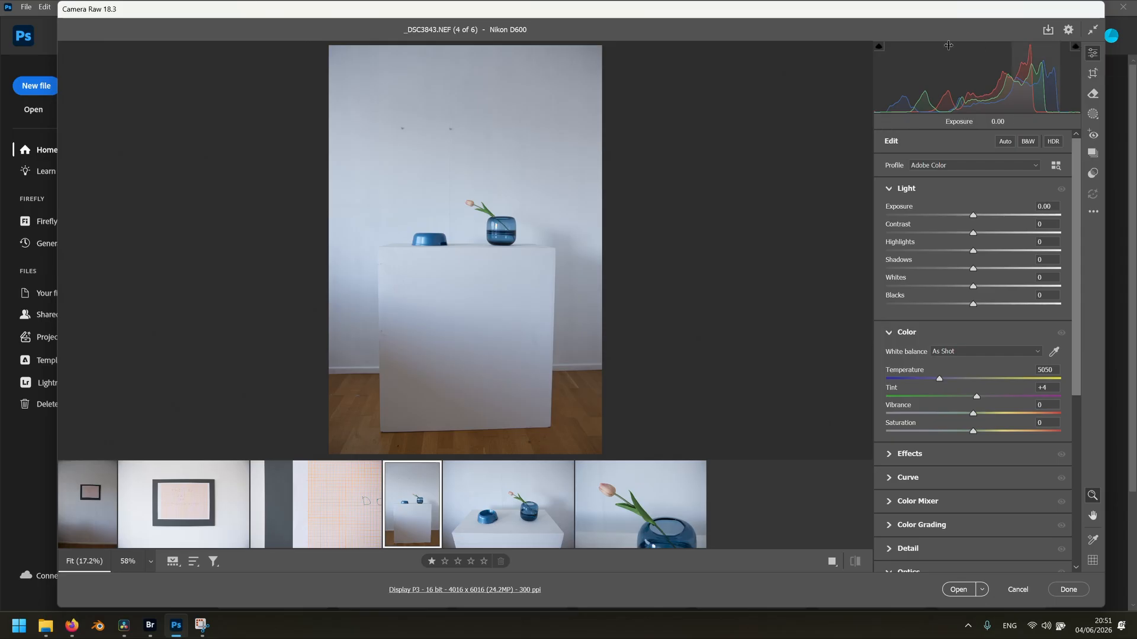
{"action": "left_click", "coordinate": [878, 47]}
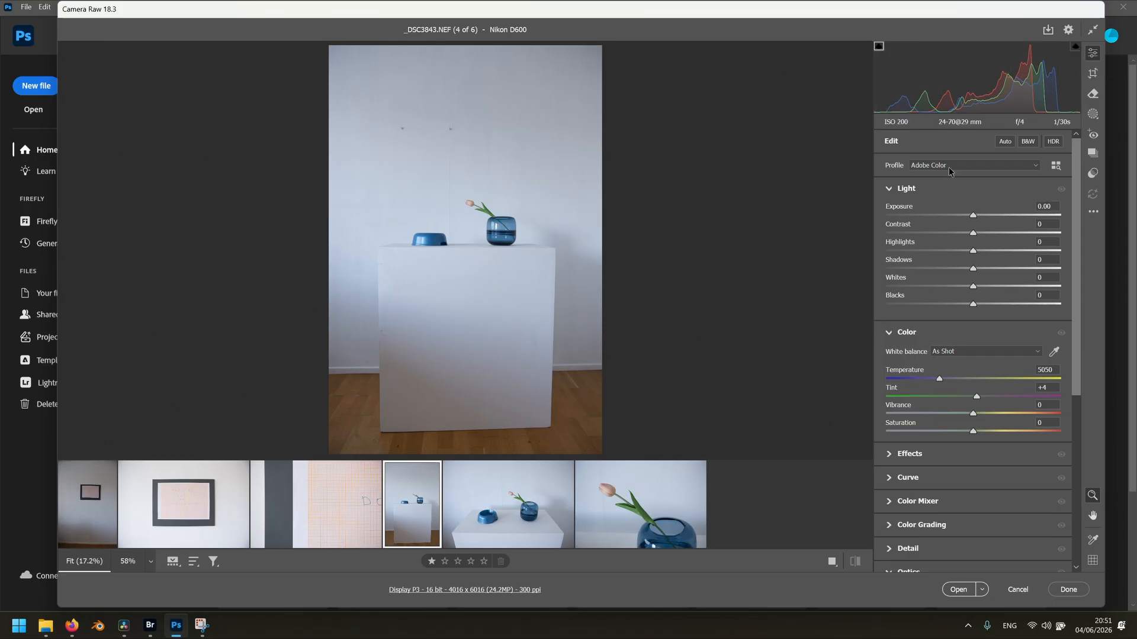
Set _DSC3843's Exposure to +0.25, Highlights to -11, Shadows to -10 and Blacks to -5, and compare the result with the original
{"action": "left_click_drag", "start_coordinate": [974, 218], "coordinate": [963, 254]}
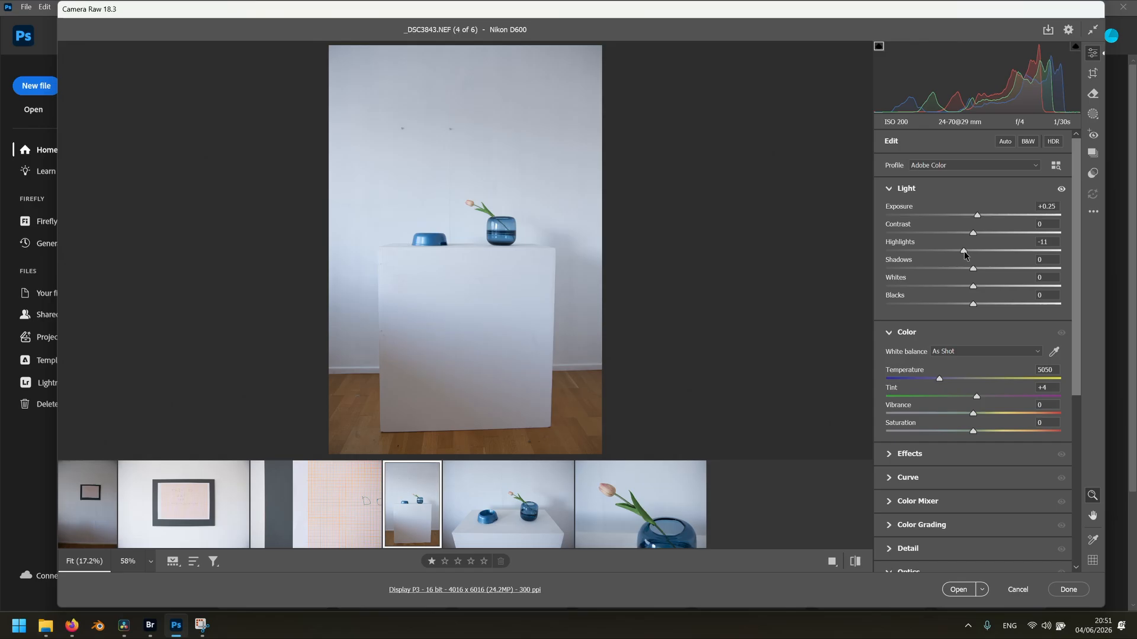
{"action": "left_click_drag", "start_coordinate": [973, 270], "coordinate": [965, 274]}
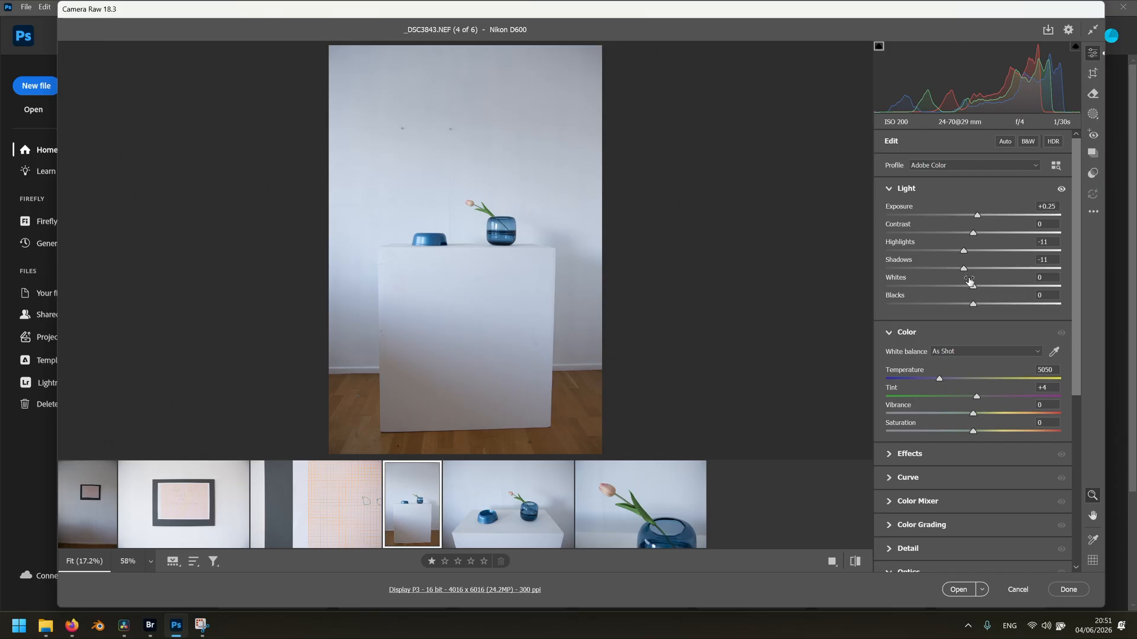
{"action": "left_click_drag", "start_coordinate": [972, 303], "coordinate": [966, 303]}
{"action": "left_click_drag", "start_coordinate": [968, 305], "coordinate": [969, 307]}
{"action": "left_click", "coordinate": [855, 561]}
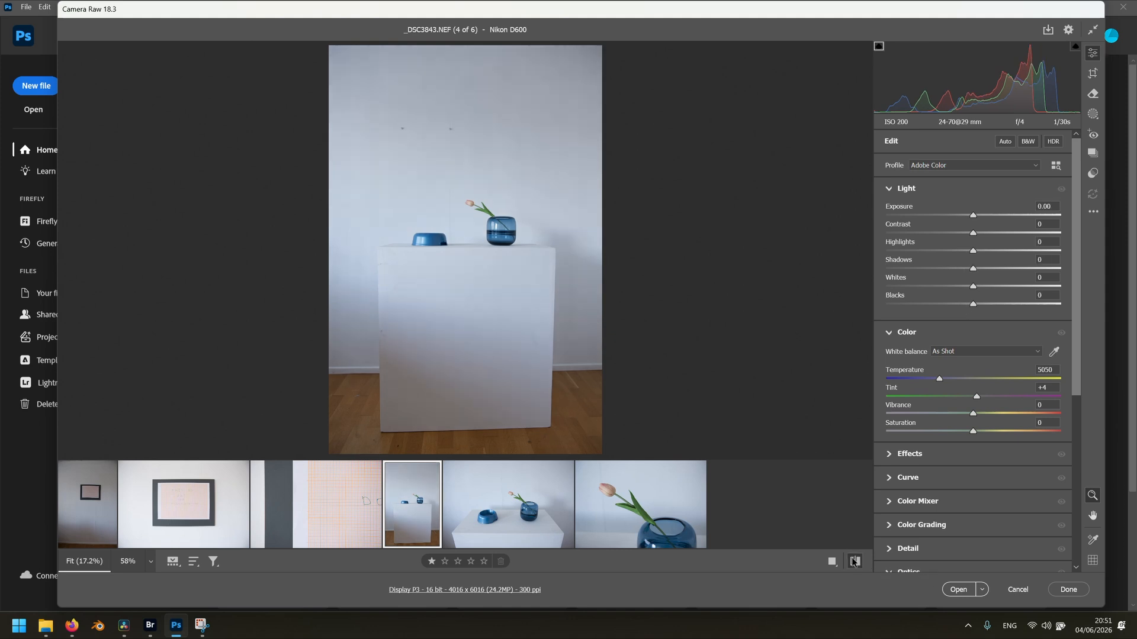
{"action": "left_click", "coordinate": [854, 561]}
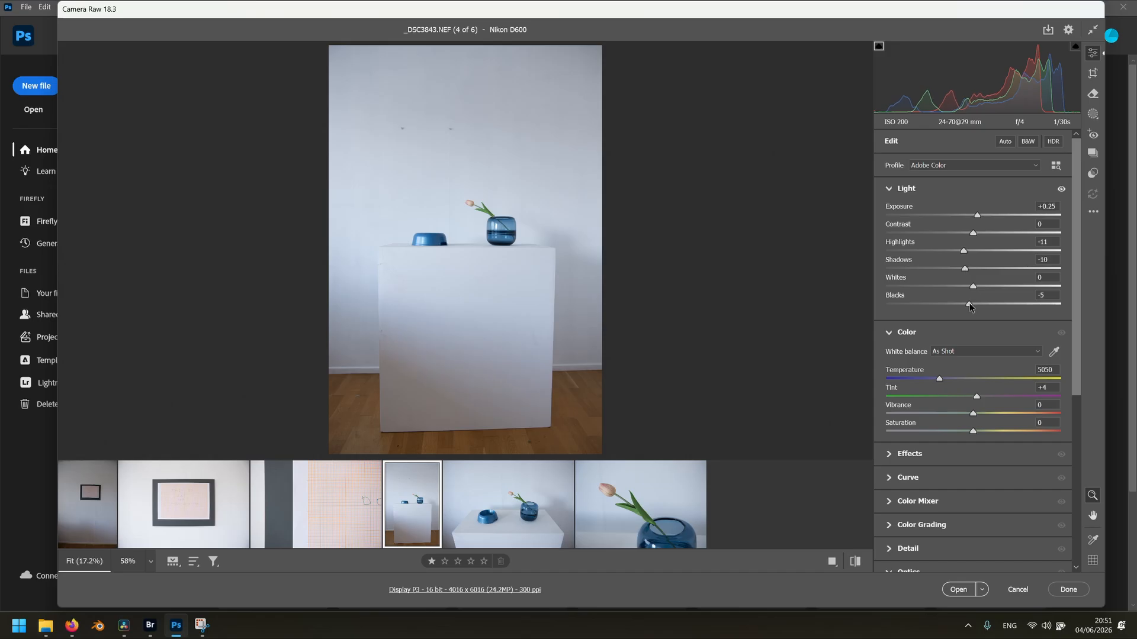
Set Highlights to -7, Whites to -13, Blacks to -3, Temperature to 5300 and Tint to +7, and compare with the original settings
{"action": "left_click_drag", "start_coordinate": [970, 306], "coordinate": [963, 288]}
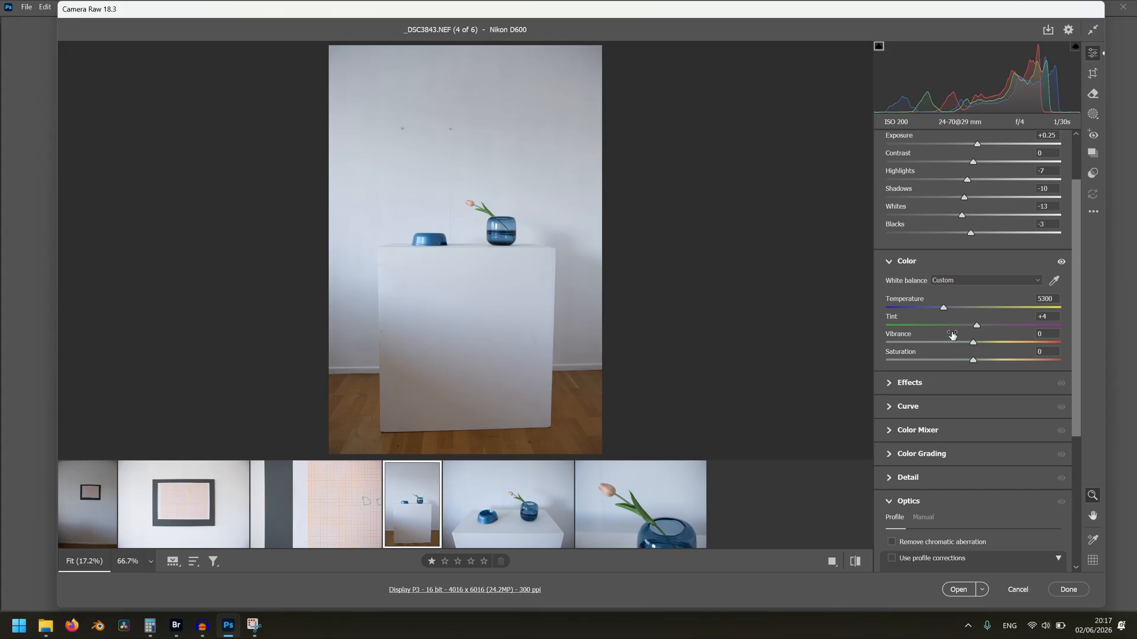
{"action": "left_click_drag", "start_coordinate": [976, 326], "coordinate": [981, 330]}
{"action": "left_click", "coordinate": [854, 562]}
{"action": "left_click", "coordinate": [854, 566]}
Try the Auto Upright correction, switch to Guided and place horizontal guides along the bottom and top edges of the plinth's front face
{"action": "left_click", "coordinate": [1092, 74]}
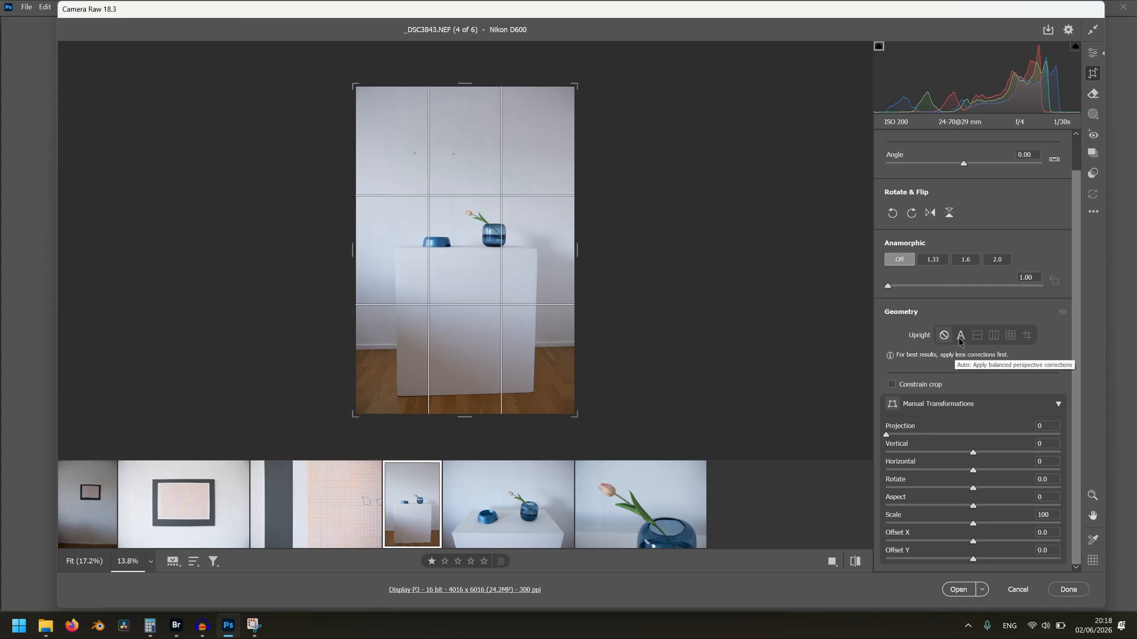
{"action": "left_click", "coordinate": [961, 336]}
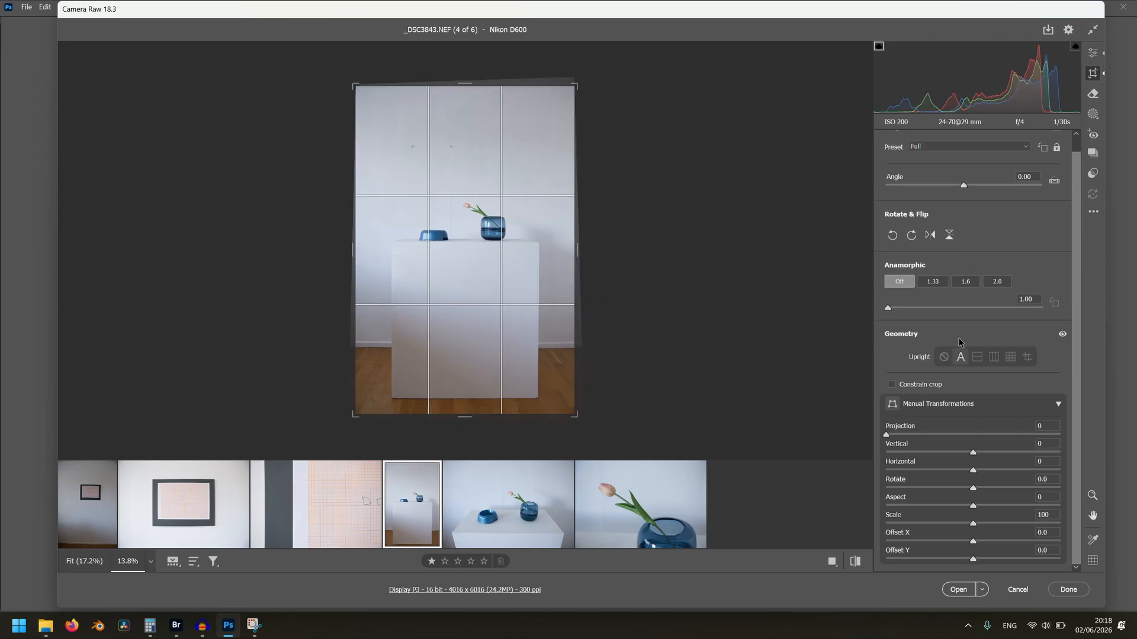
{"action": "left_click", "coordinate": [1029, 362]}
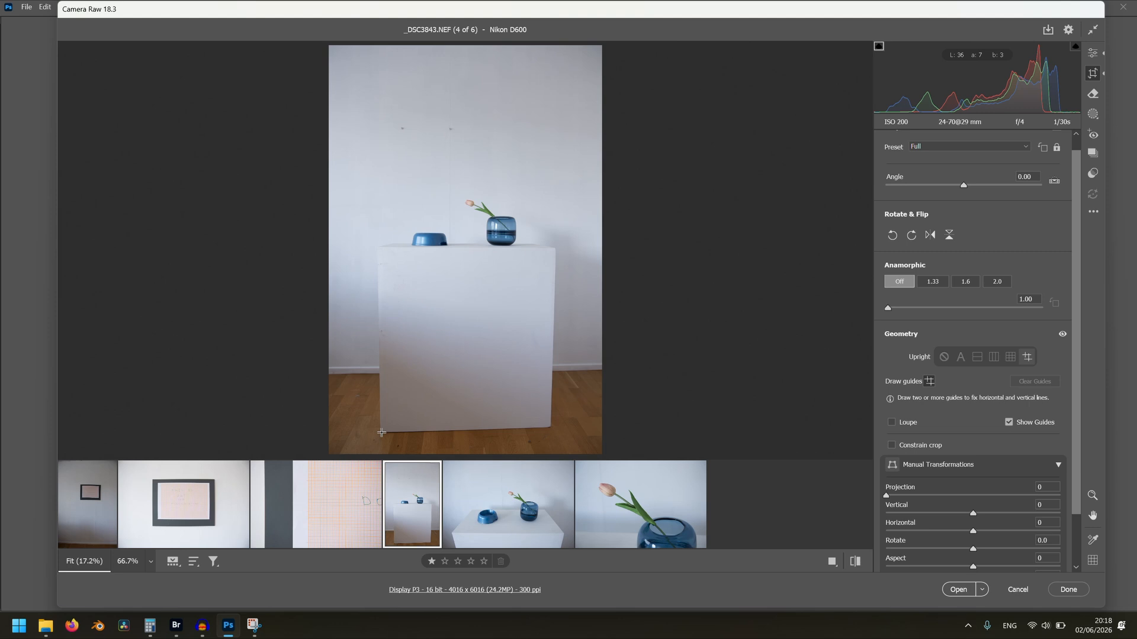
{"action": "left_click_drag", "start_coordinate": [382, 433], "coordinate": [547, 427]}
{"action": "left_click_drag", "start_coordinate": [381, 247], "coordinate": [554, 248]}
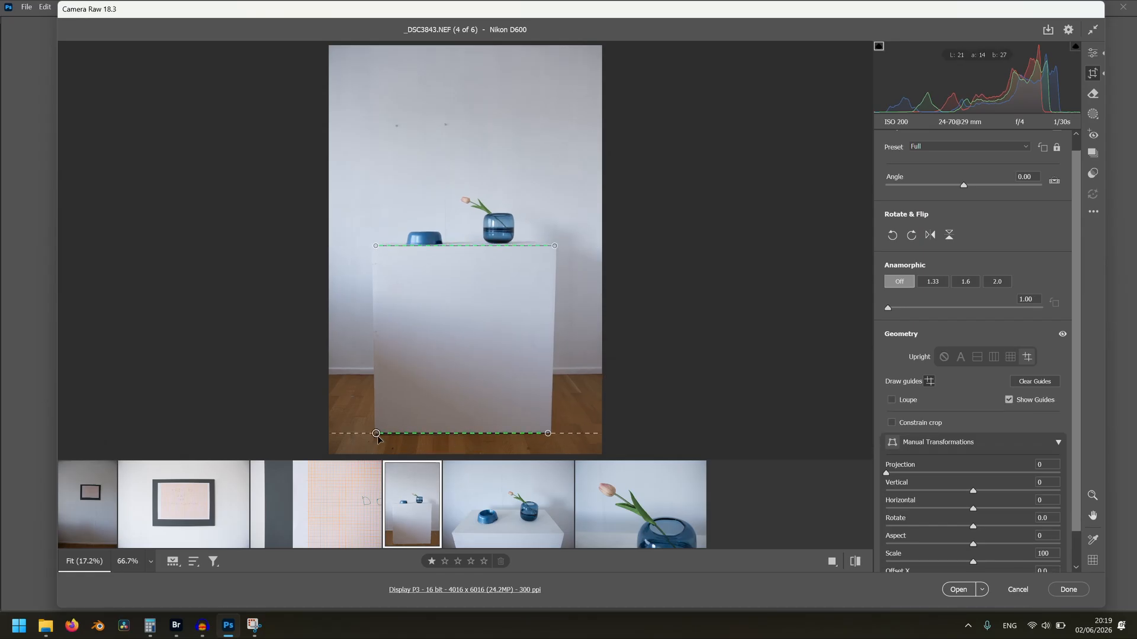
{"action": "left_click_drag", "start_coordinate": [378, 438], "coordinate": [419, 320]}
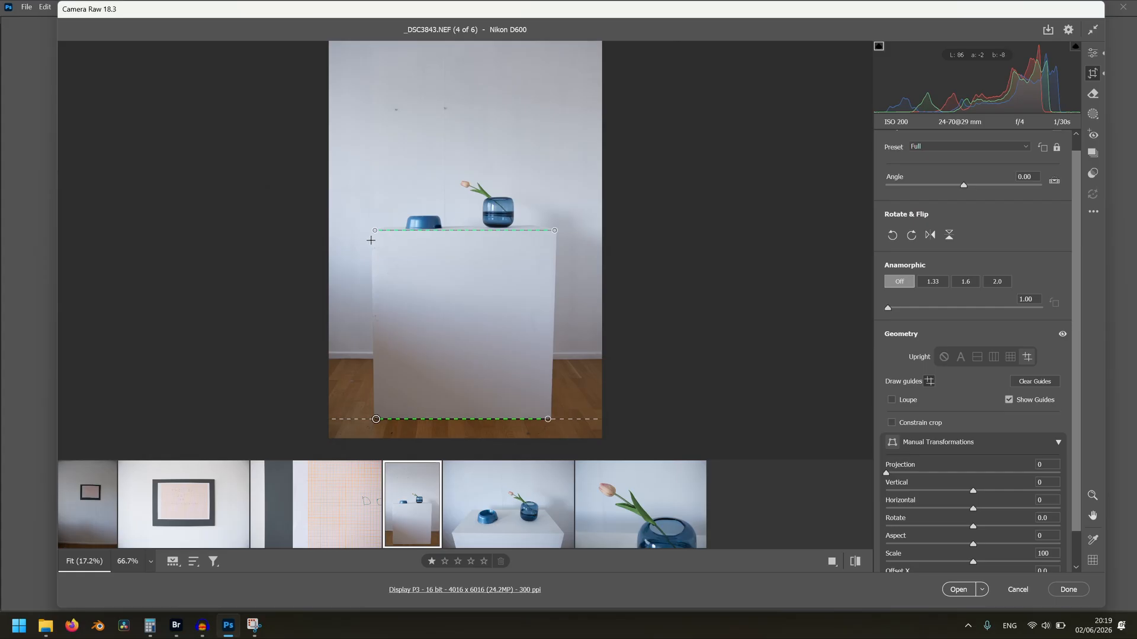
Add vertical Upright guides along the plinth's left and right edges and return to the Edit settings
{"action": "mouse_move", "coordinate": [372, 240]}
{"action": "left_mouse_down"}
{"action": "mouse_move", "coordinate": [374, 400]}
{"action": "mouse_move", "coordinate": [432, 410]}
{"action": "left_mouse_up"}
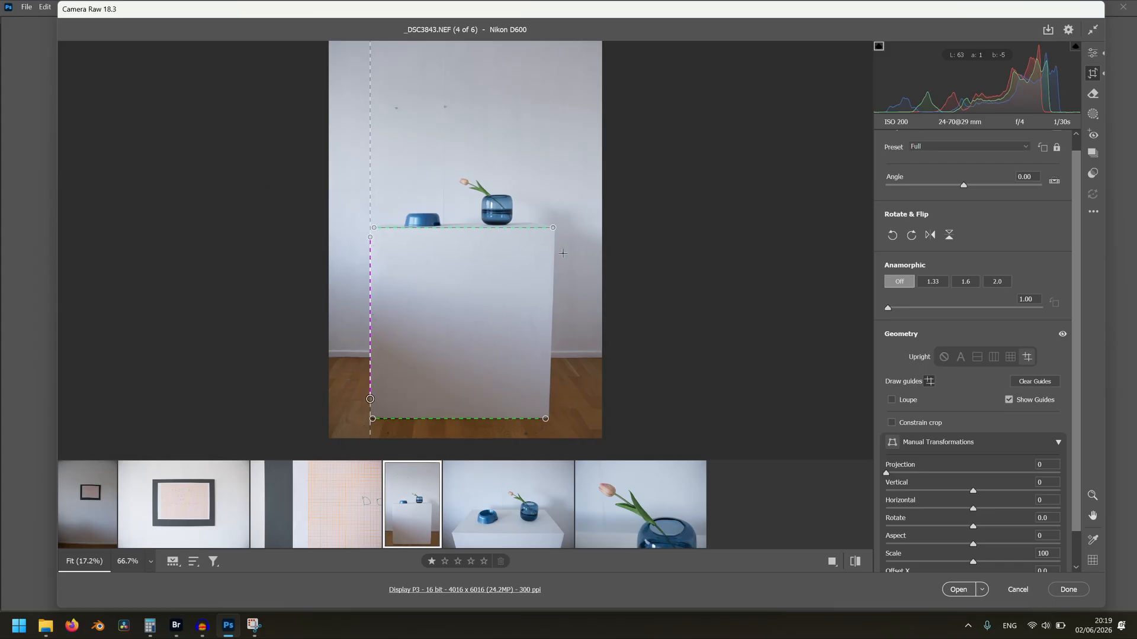
{"action": "key", "text": "alt"}
{"action": "left_click_drag", "start_coordinate": [551, 237], "coordinate": [548, 396]}
{"action": "key", "text": "alt"}
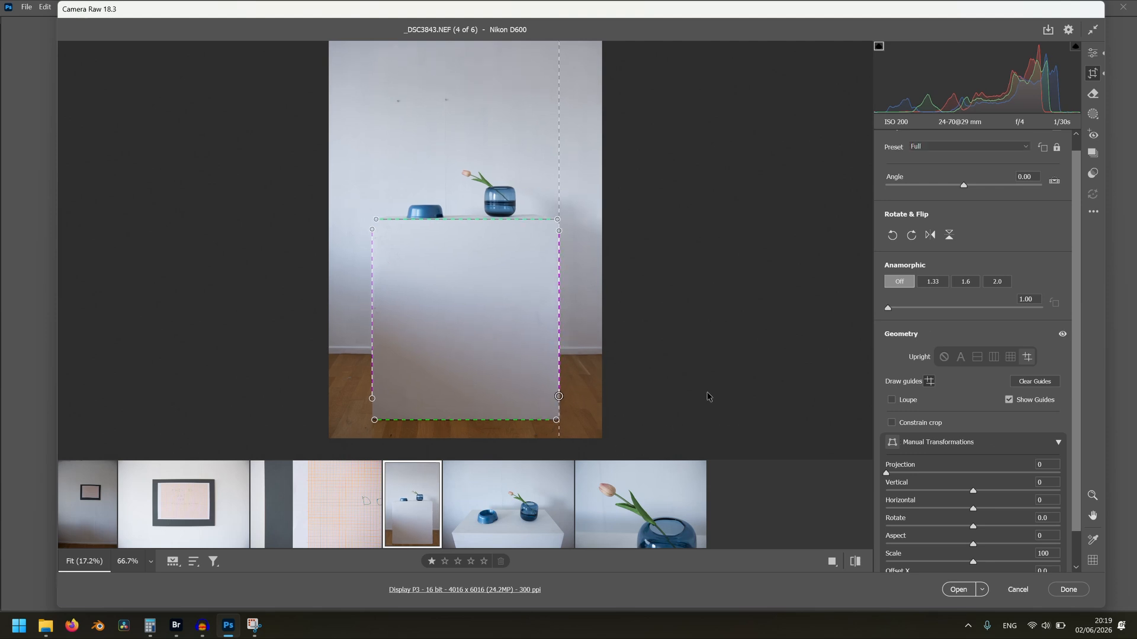
{"action": "left_click", "coordinate": [1092, 52]}
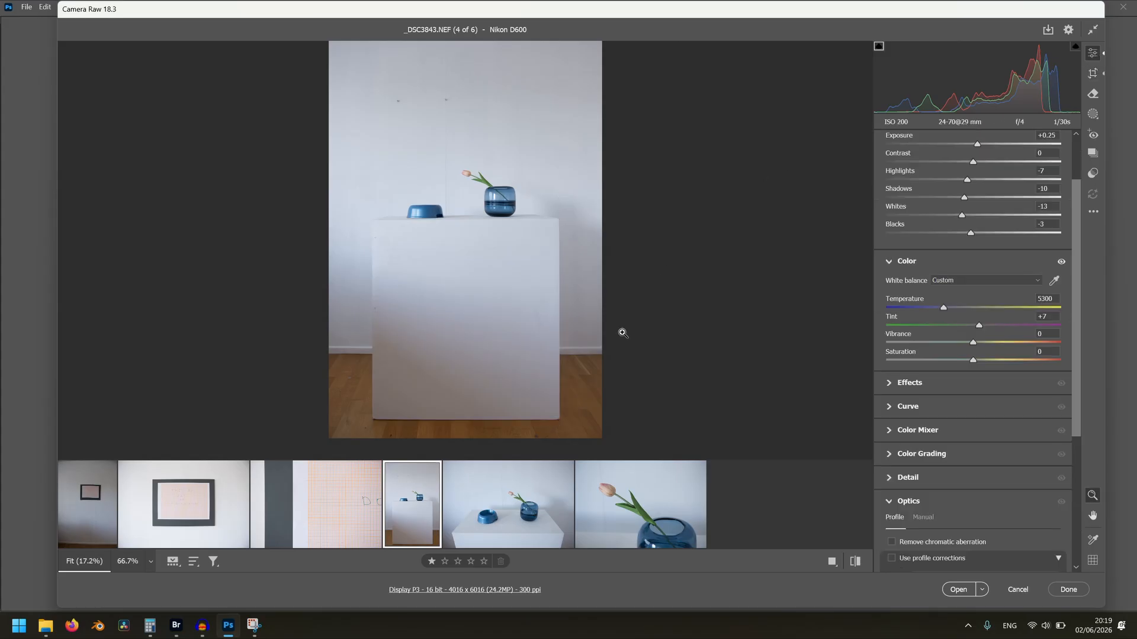
Compare the edited _DSC3843 with the uncorrected close-up shots of the bowl, vase and tulip
{"action": "left_click", "coordinate": [514, 512]}
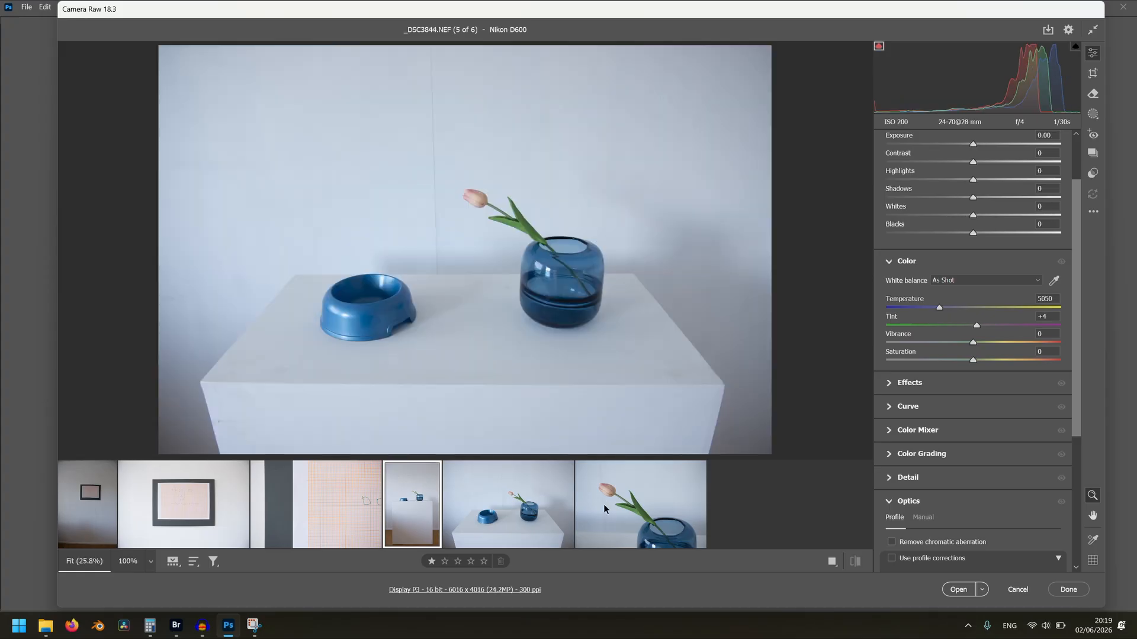
{"action": "left_click", "coordinate": [420, 507]}
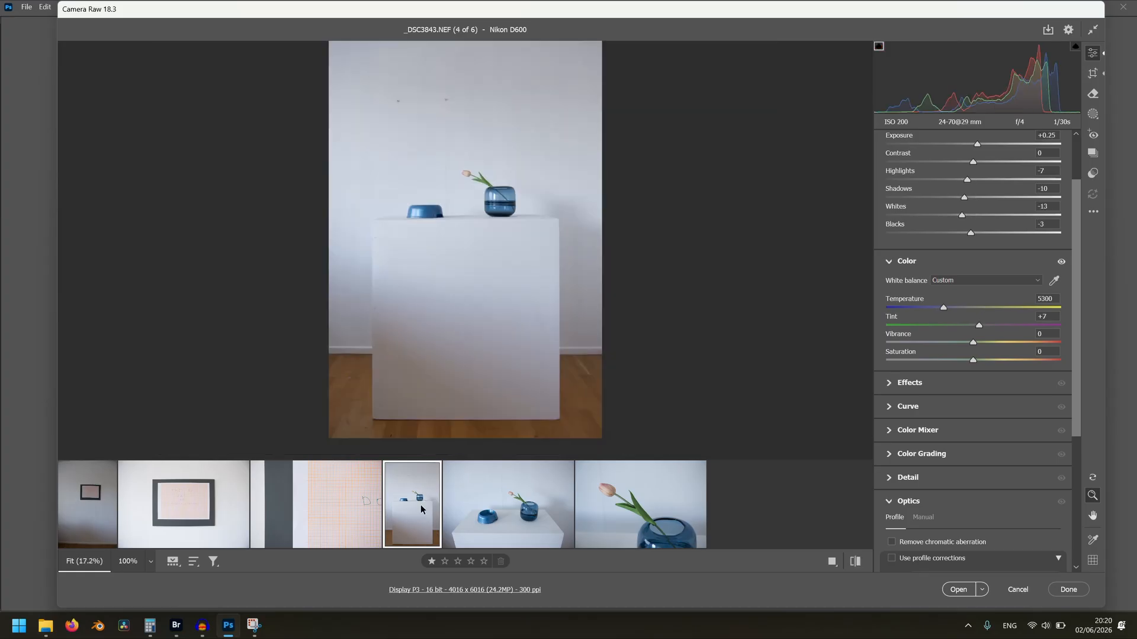
{"action": "scroll", "coordinate": [925, 354], "scroll_direction": "up", "scroll_amount": 2}
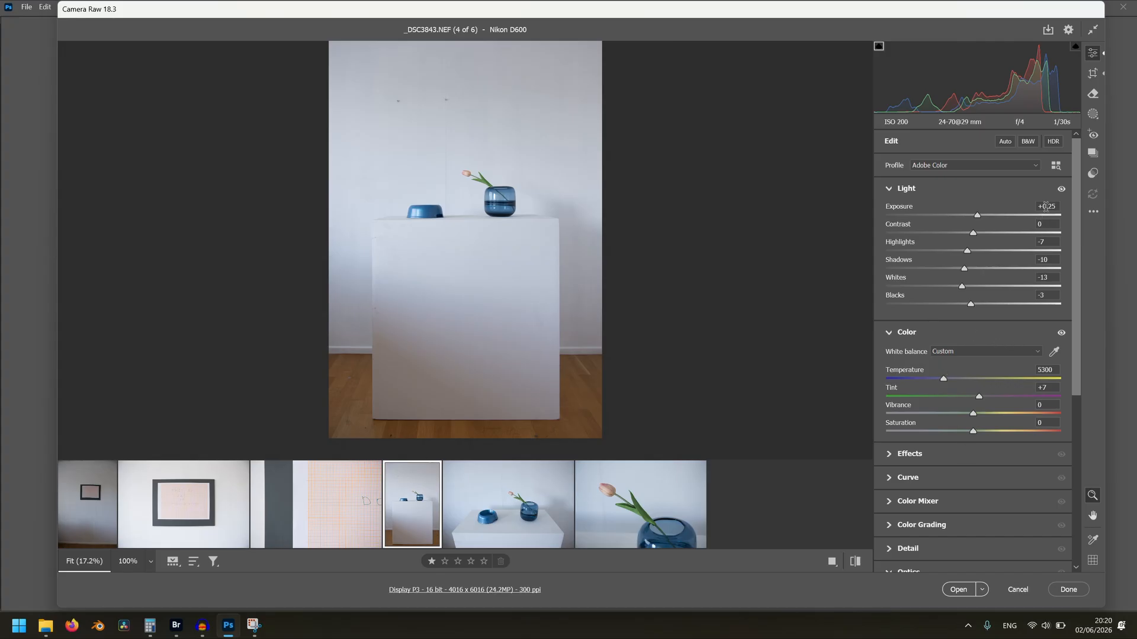
{"action": "left_click", "coordinate": [488, 509]}
{"action": "left_click", "coordinate": [633, 511]}
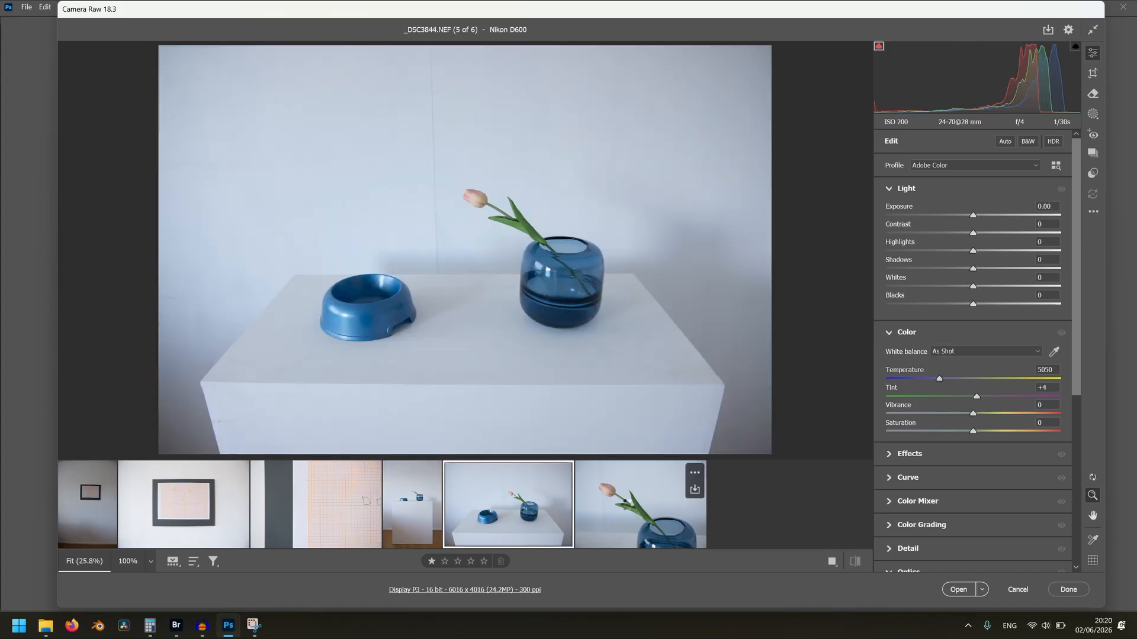
{"action": "left_click", "coordinate": [407, 513]}
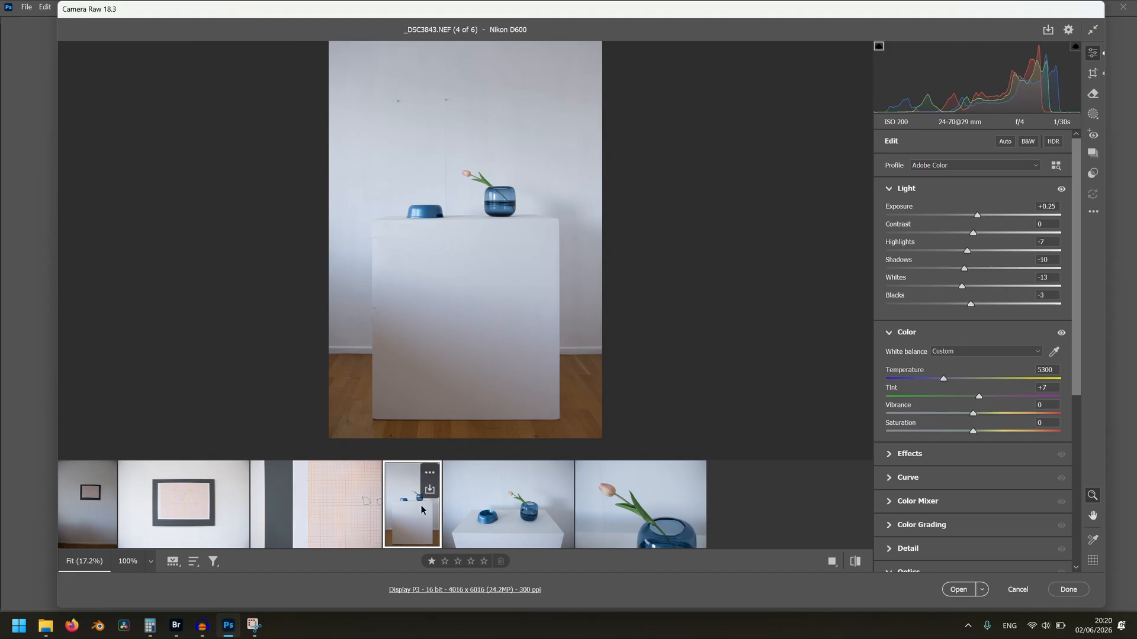
{"action": "left_click", "coordinate": [494, 511], "text": "ctrl"}
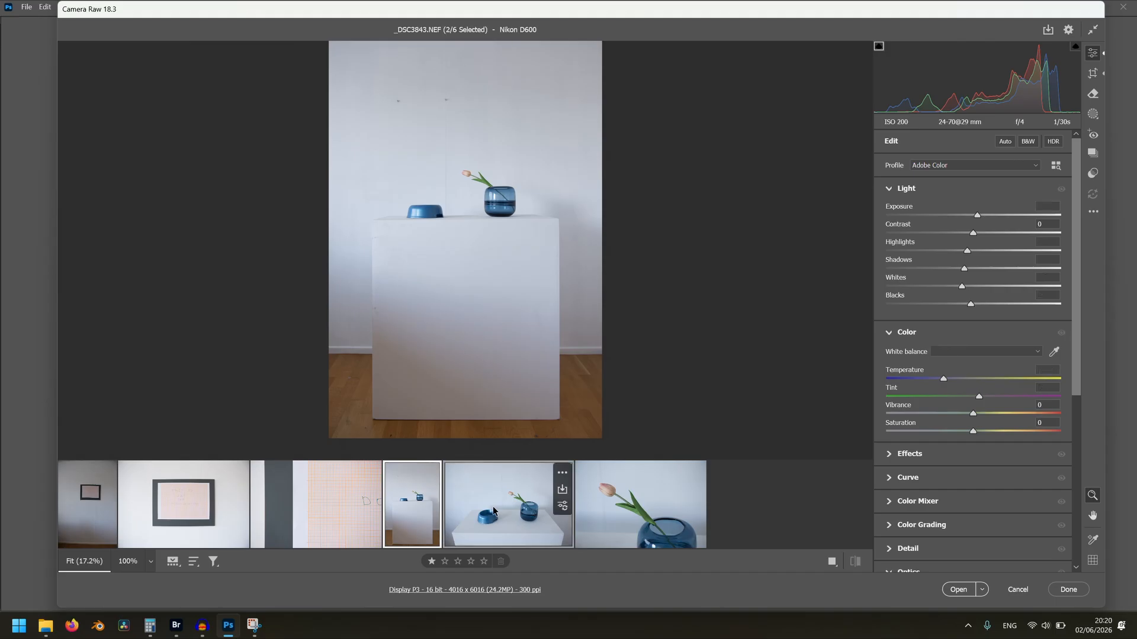
{"action": "left_click", "coordinate": [613, 513], "text": "ctrl"}
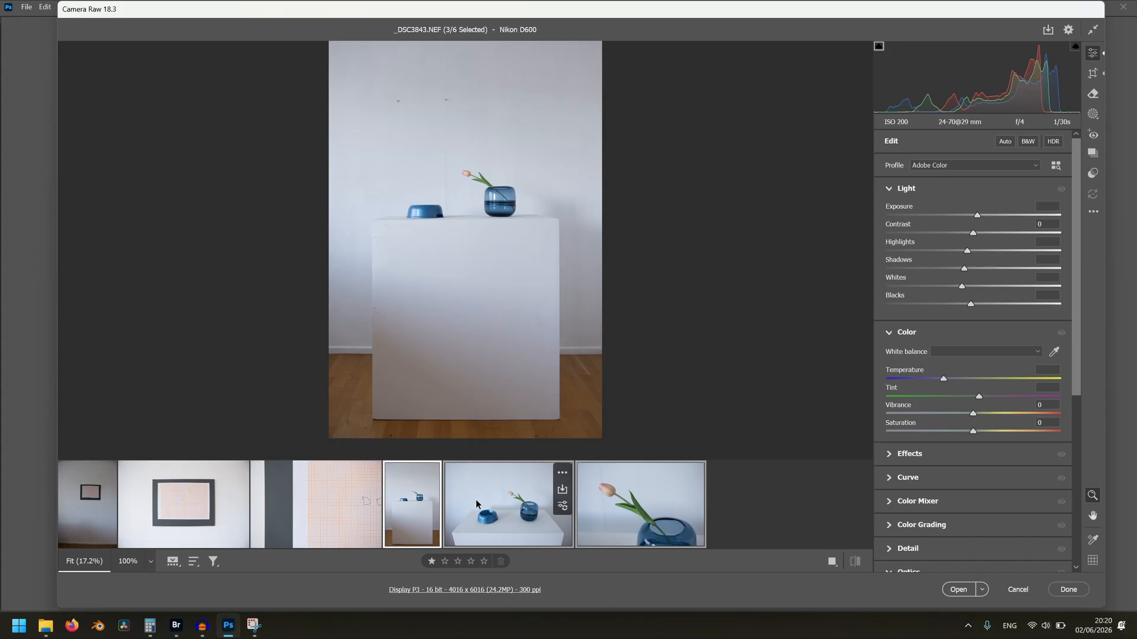
Synchronize _DSC3843's edit settings to _DSC3844 and _DSC3846 using the Default subset, leaving out Crop & Geometry, Remove and Masking
{"action": "left_click", "coordinate": [407, 514]}
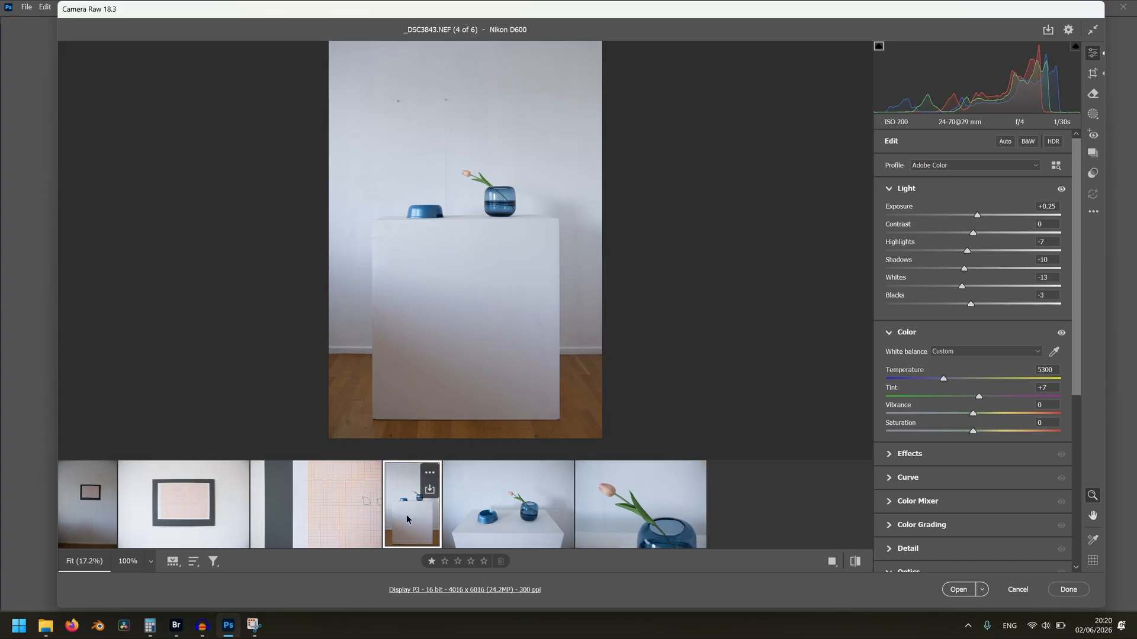
{"action": "left_click", "coordinate": [511, 506], "text": "ctrl"}
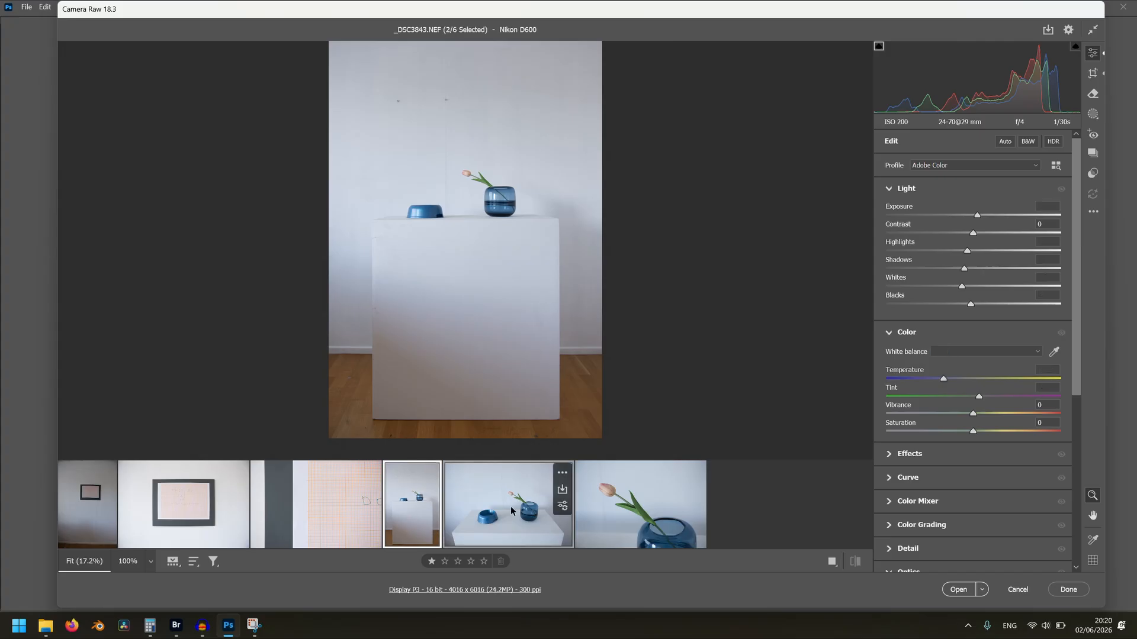
{"action": "left_click", "coordinate": [618, 508], "text": "ctrl"}
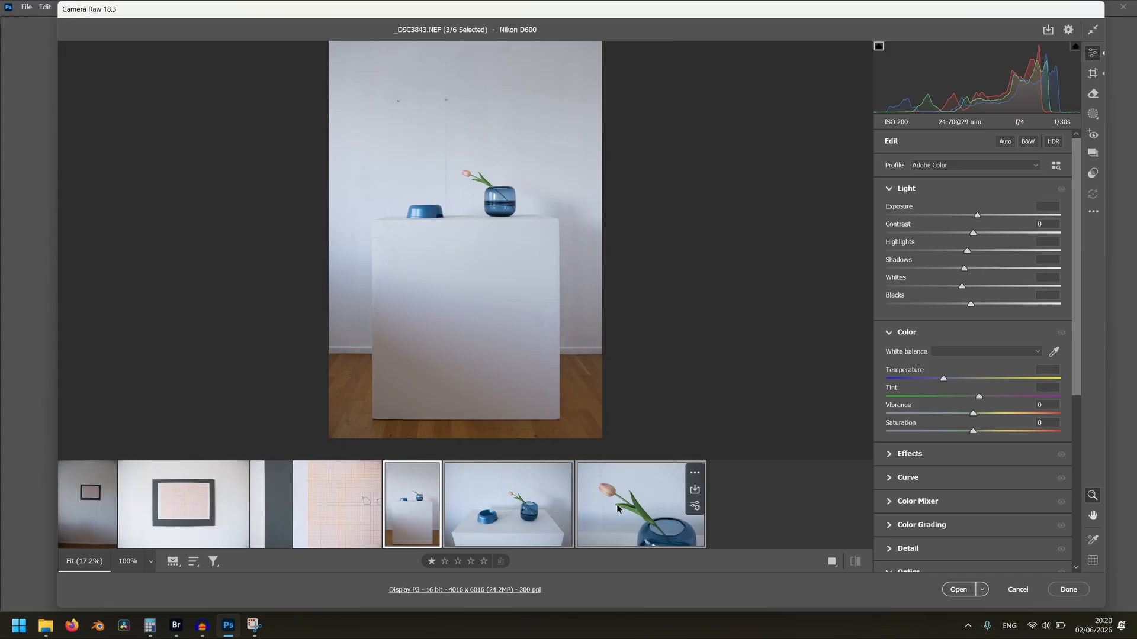
{"action": "right_click", "coordinate": [492, 489]}
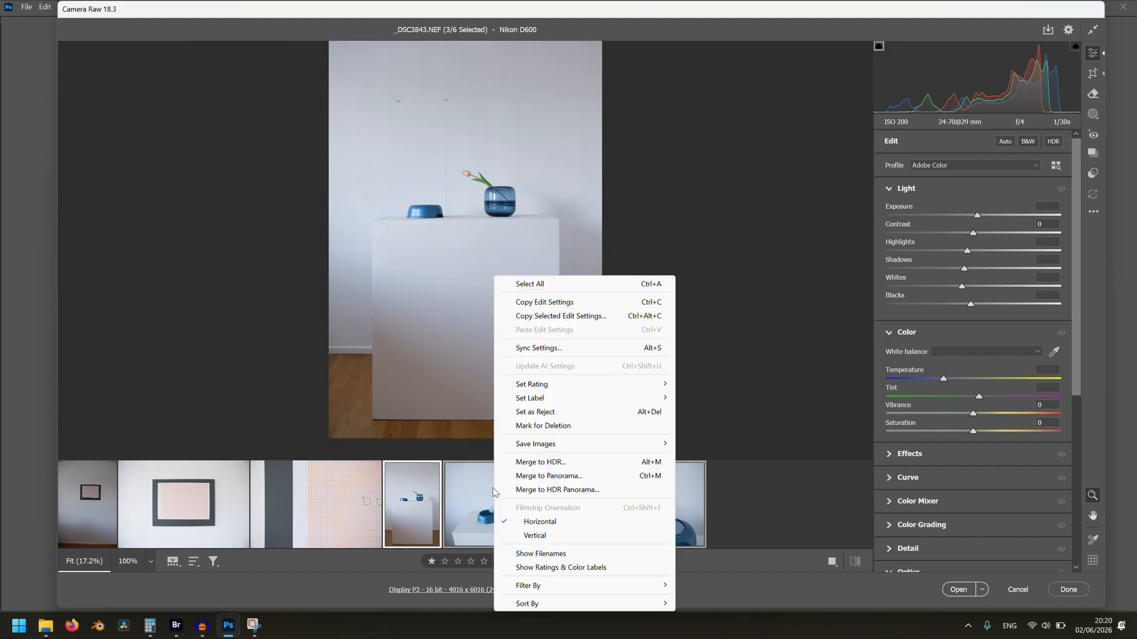
{"action": "left_click", "coordinate": [538, 350]}
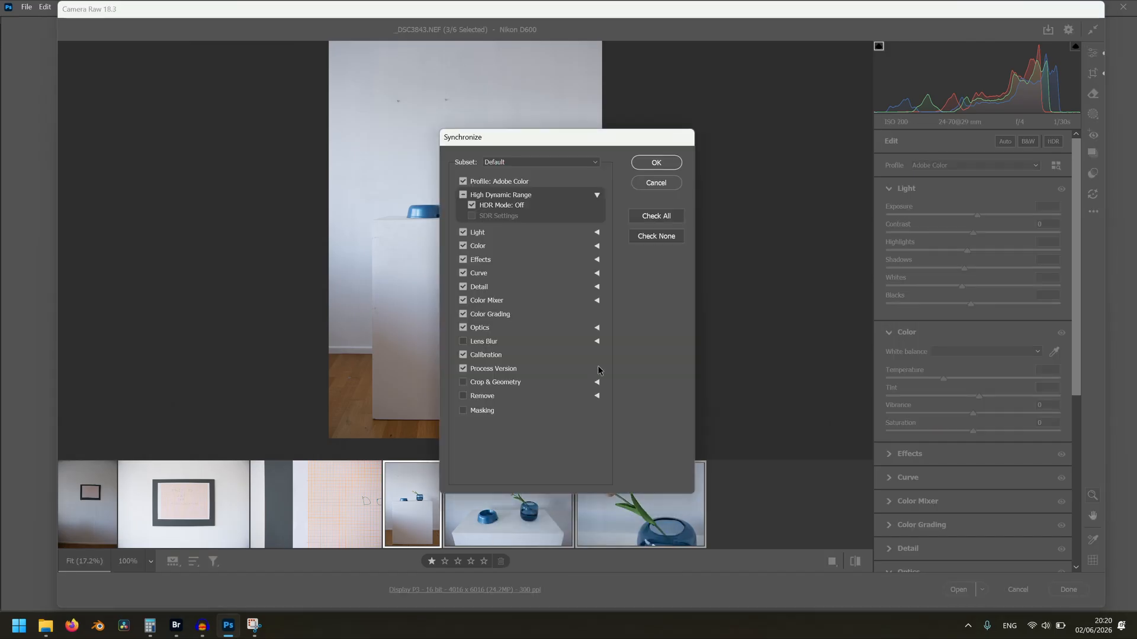
{"action": "left_click_drag", "start_coordinate": [552, 142], "coordinate": [617, 100]}
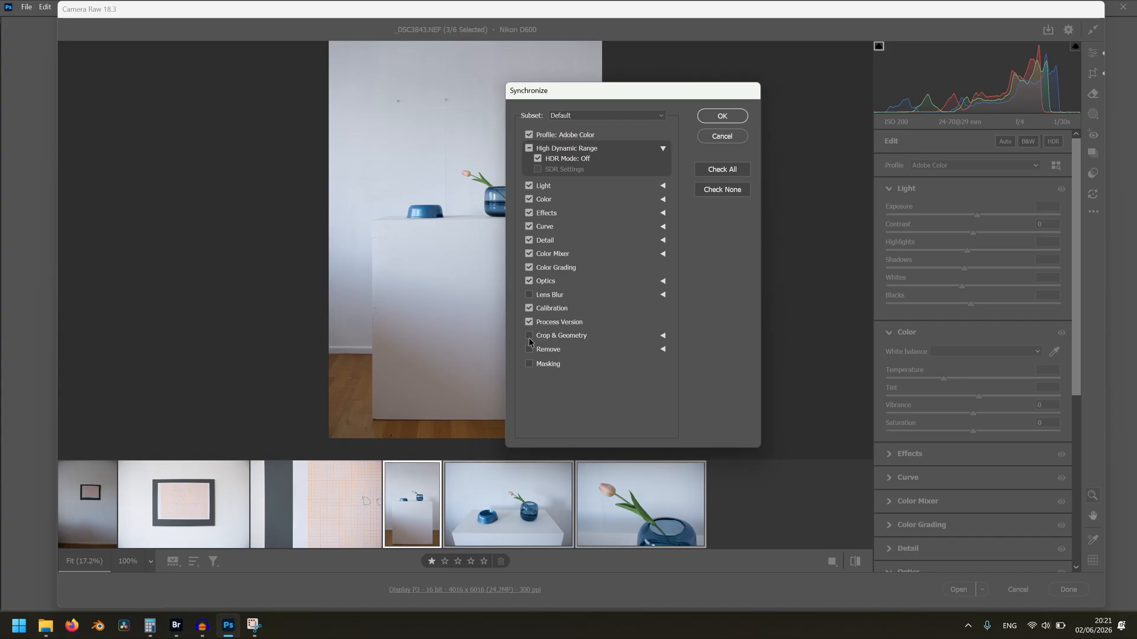
{"action": "left_click", "coordinate": [723, 118]}
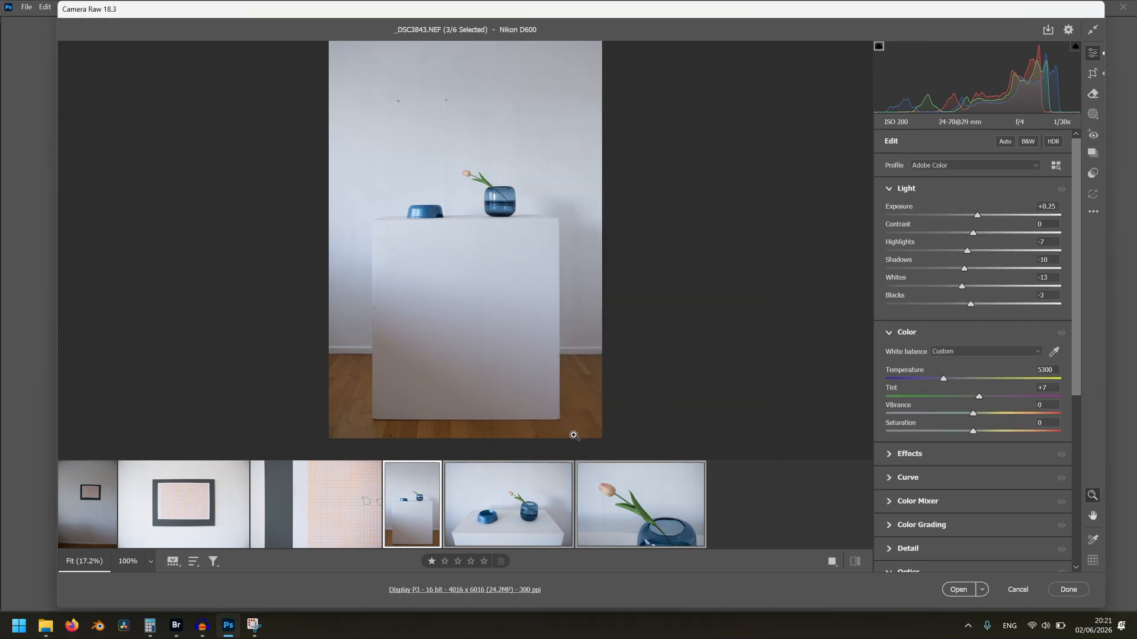
Review the synchronized light and colour settings on _DSC3844 and _DSC3846 against _DSC3843
{"action": "left_click", "coordinate": [526, 500]}
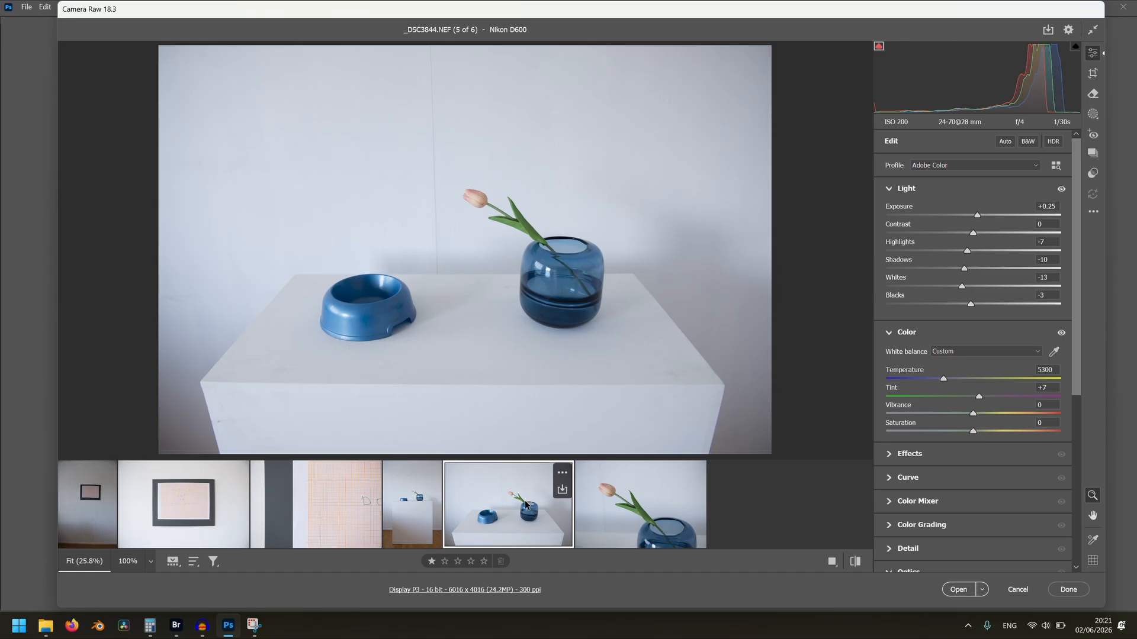
{"action": "left_click", "coordinate": [640, 511]}
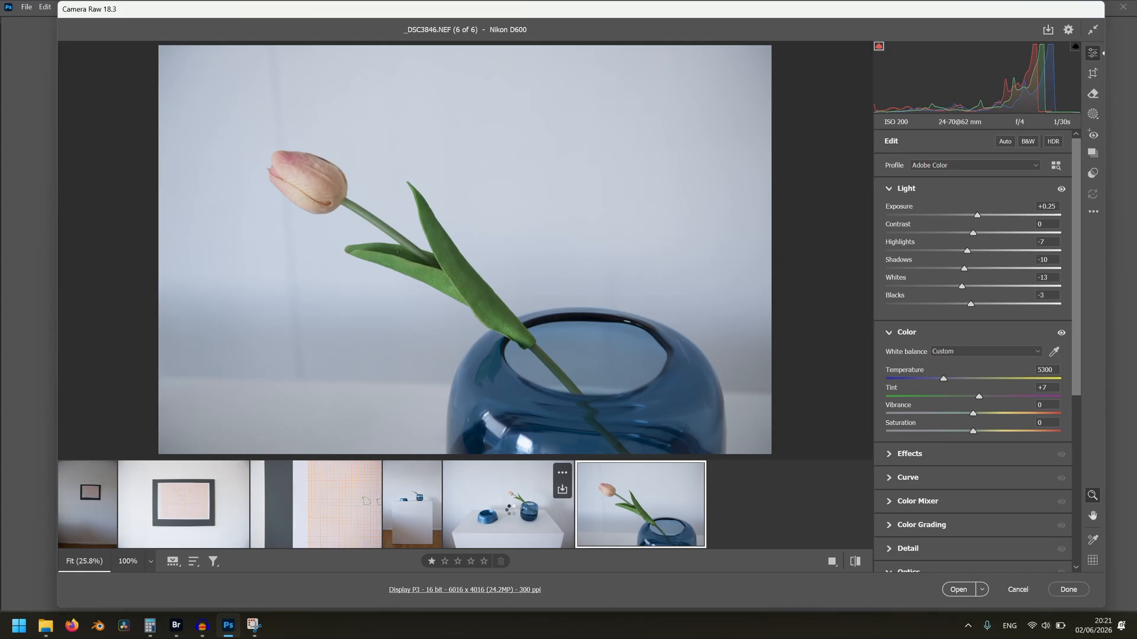
{"action": "left_click", "coordinate": [465, 503]}
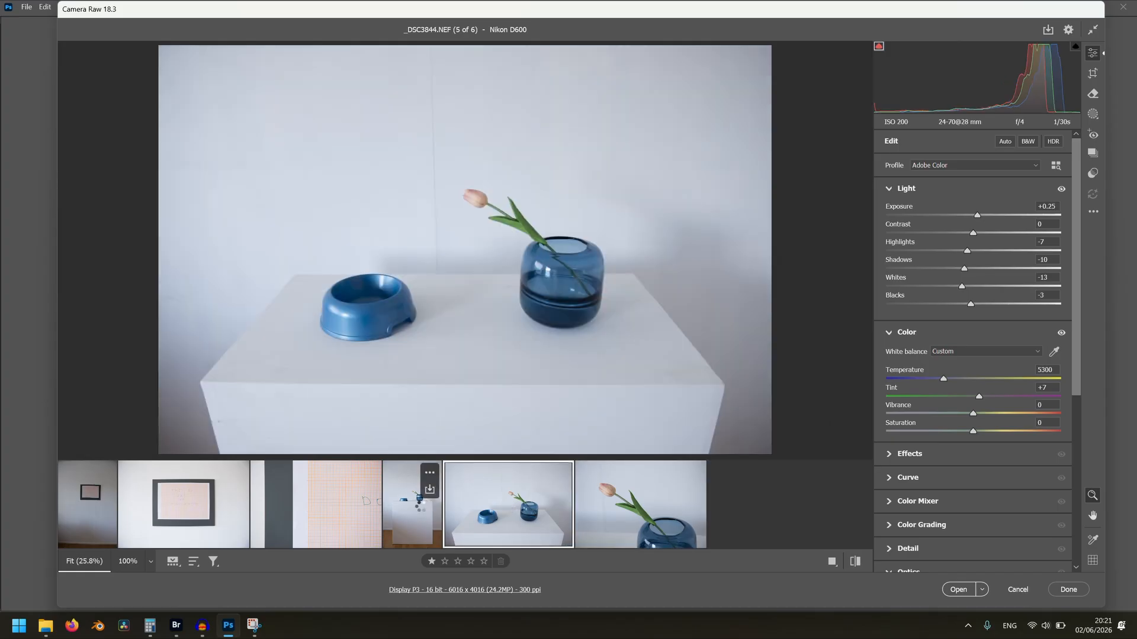
{"action": "left_click", "coordinate": [419, 505]}
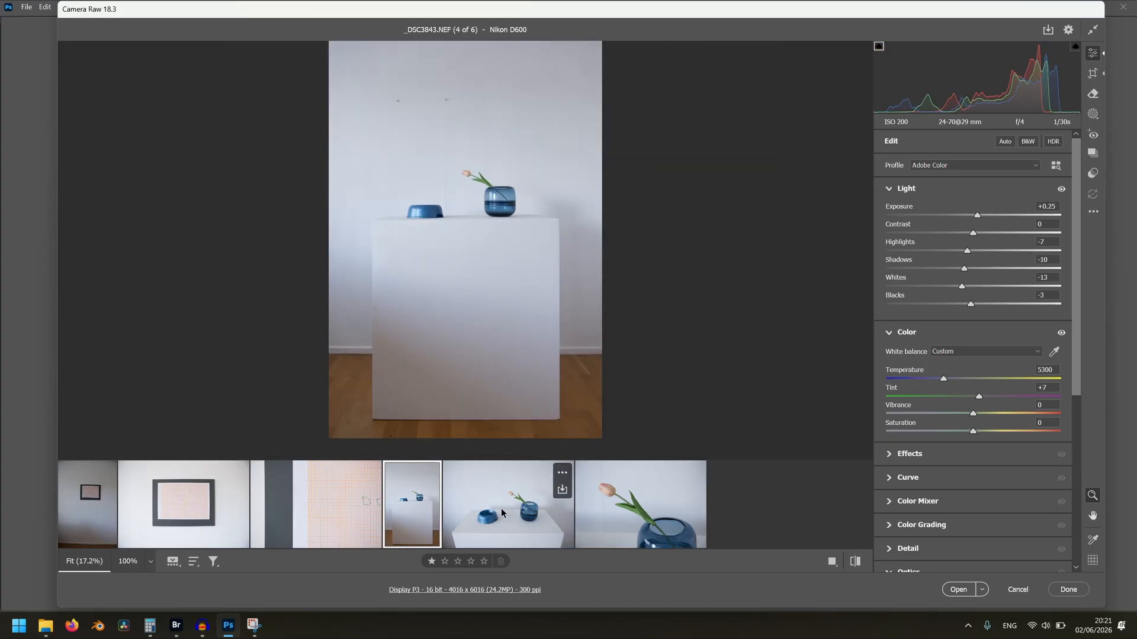
Apply Guided Upright to _DSC3844 with horizontal guides along the plinth top's front and back edges, and check the neighbouring shots
{"action": "left_click", "coordinate": [559, 510]}
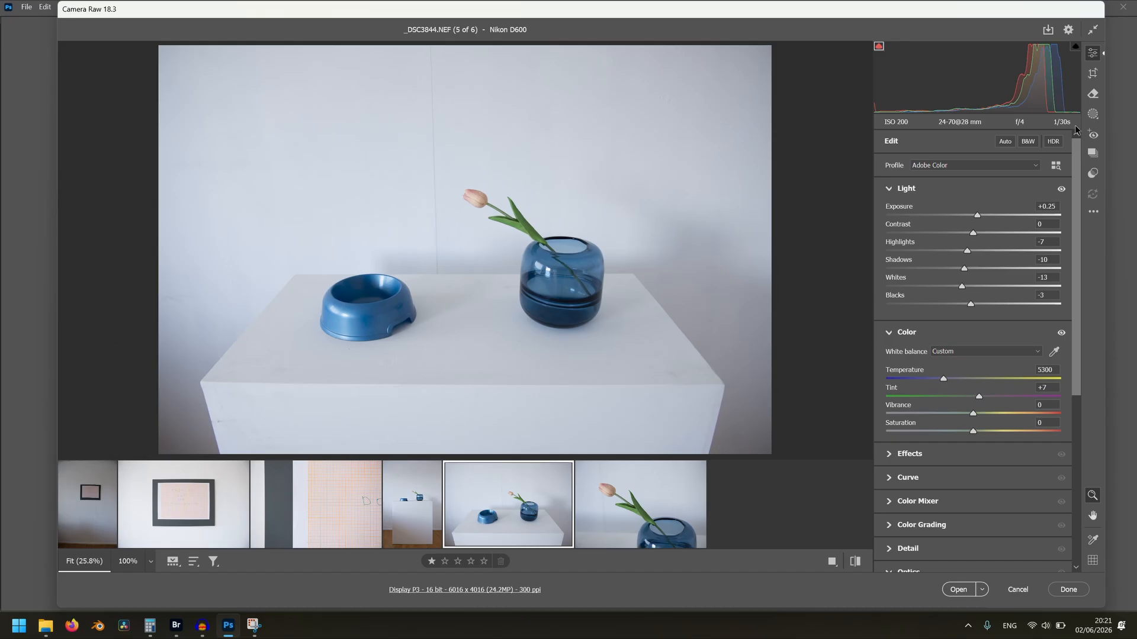
{"action": "left_click", "coordinate": [1093, 73]}
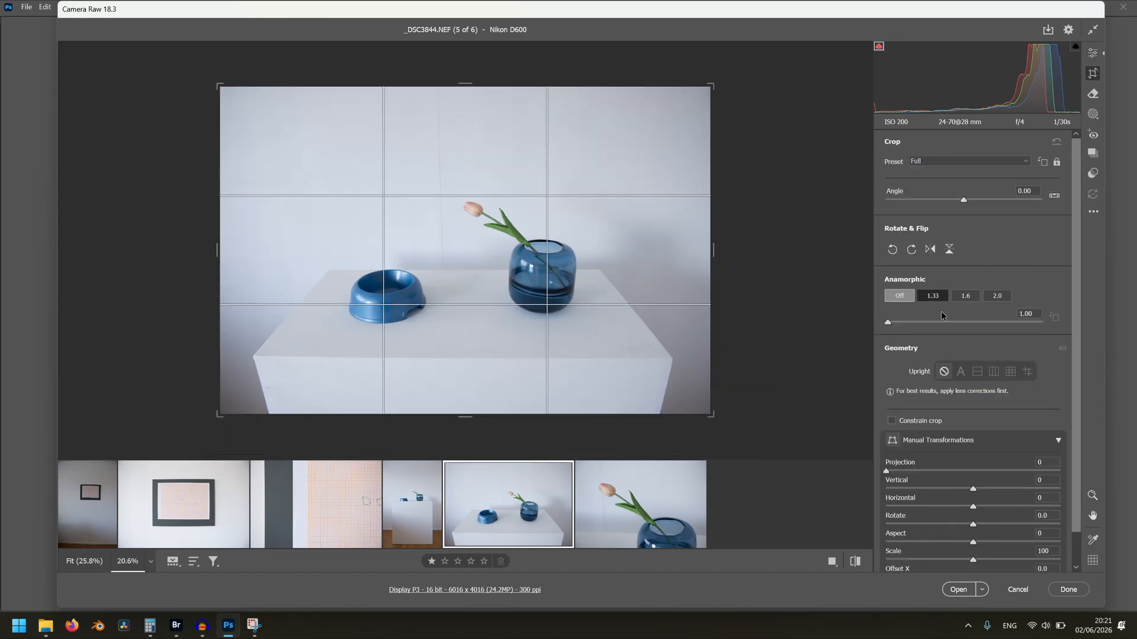
{"action": "left_click", "coordinate": [1026, 371]}
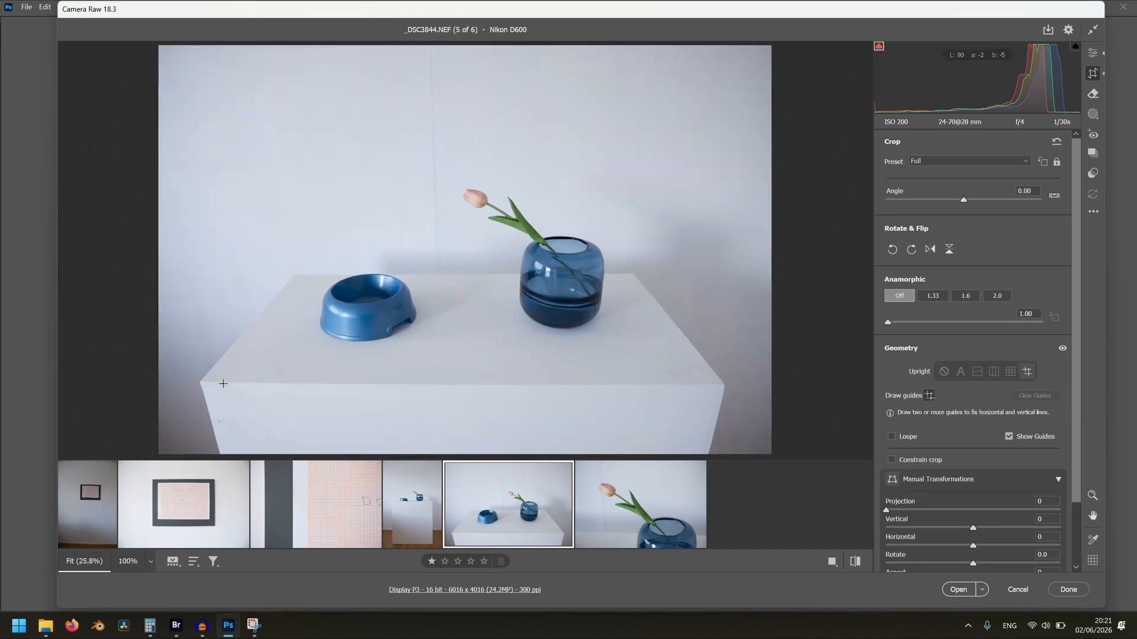
{"action": "left_click_drag", "start_coordinate": [209, 382], "coordinate": [711, 386]}
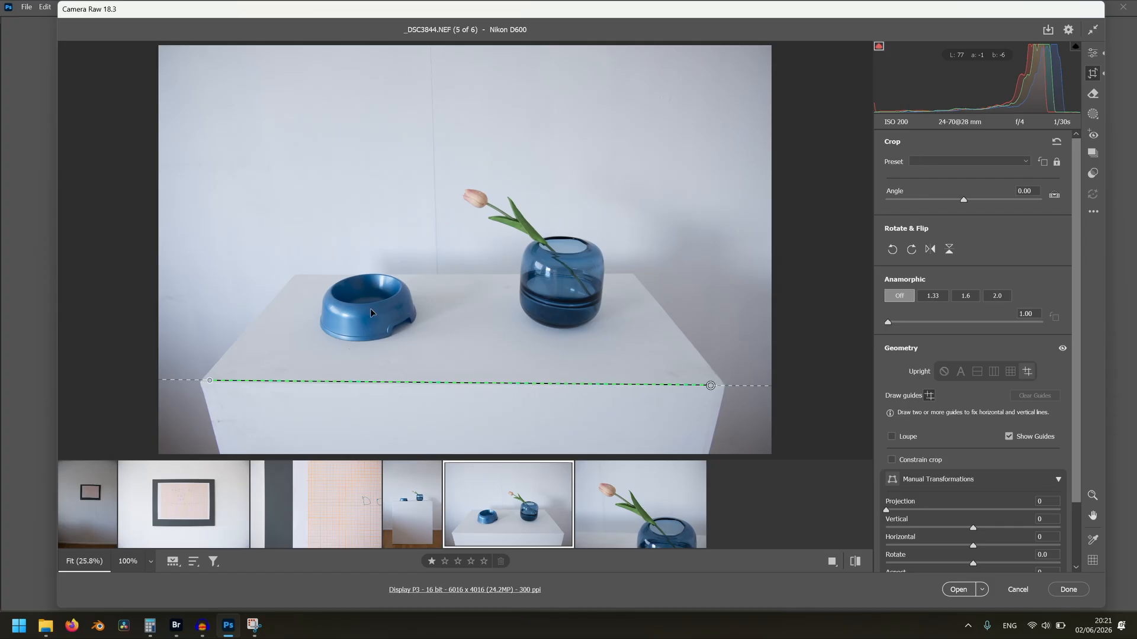
{"action": "left_click_drag", "start_coordinate": [301, 275], "coordinate": [631, 272]}
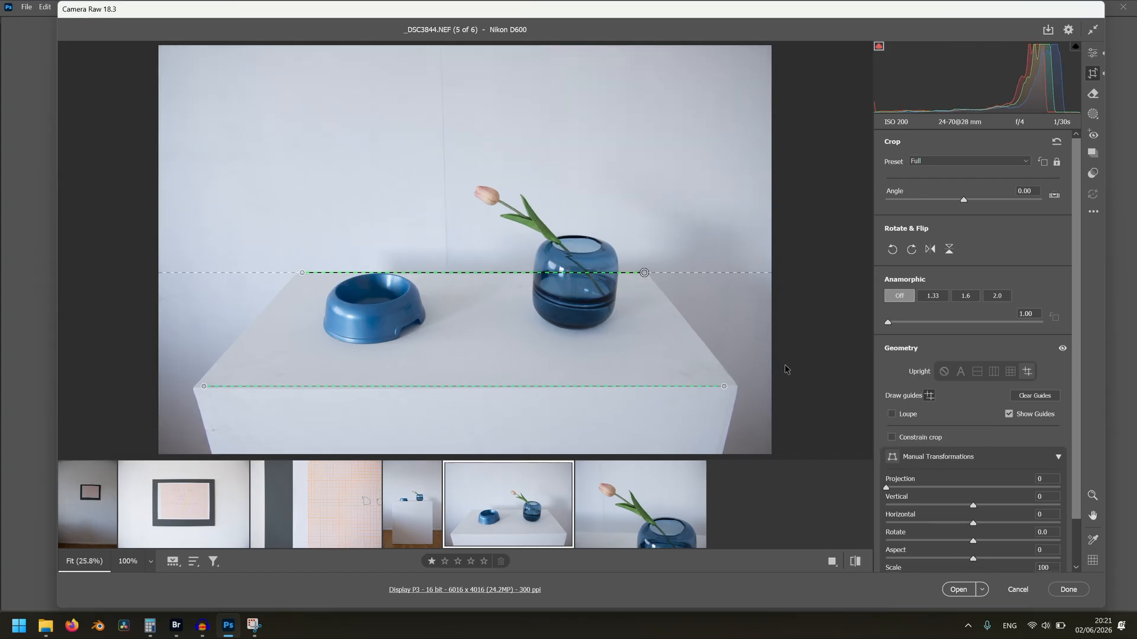
{"action": "left_click", "coordinate": [616, 526]}
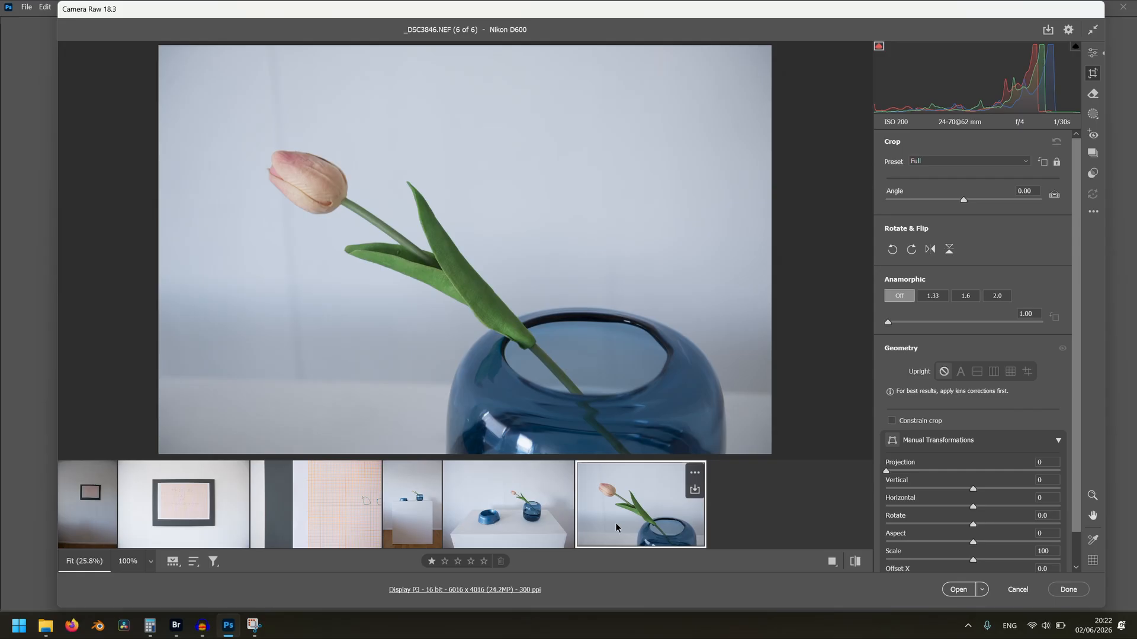
{"action": "left_click", "coordinate": [417, 528]}
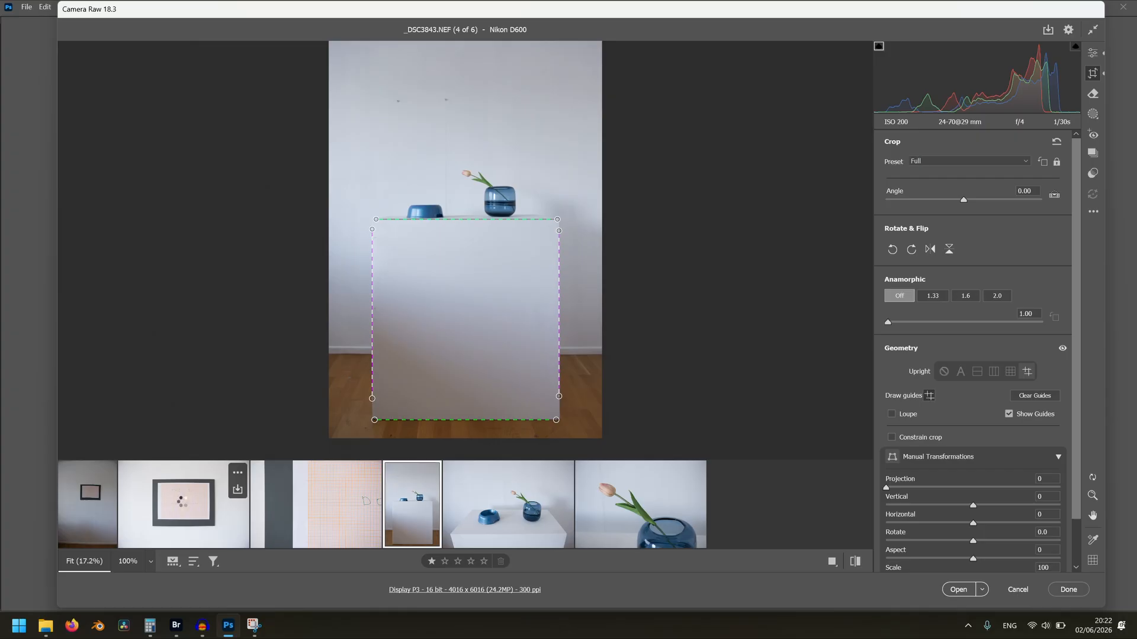
In the Edit settings of _DSC3839, the framed artwork shot, set Exposure to -0.40, Shadows to -5 and Blacks to -6
{"action": "left_click", "coordinate": [182, 505]}
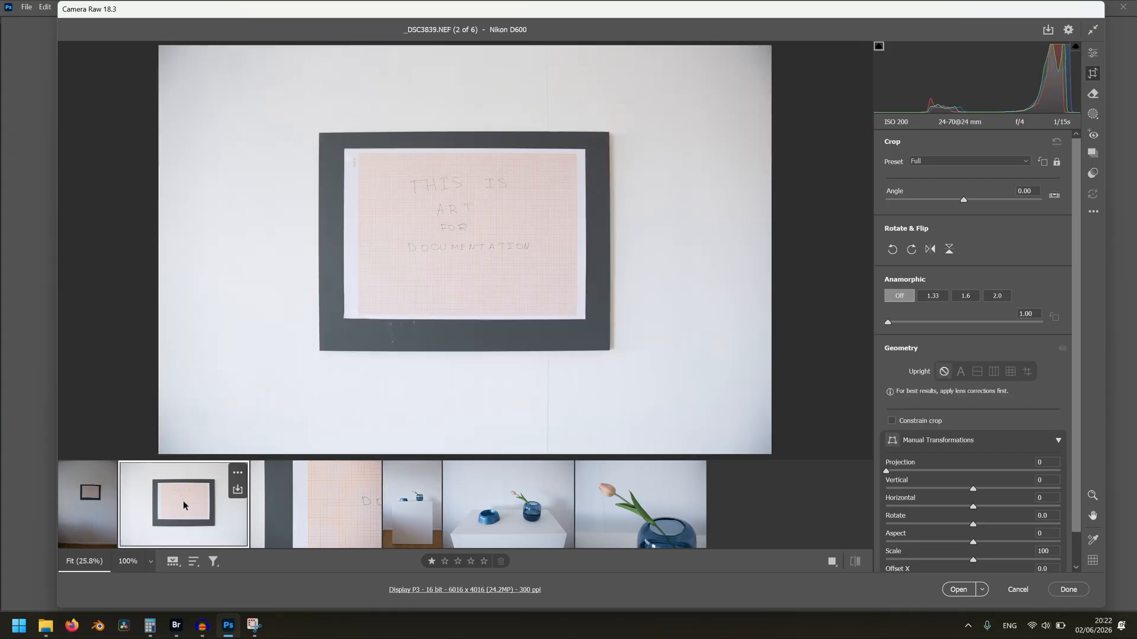
{"action": "left_click", "coordinate": [1093, 53]}
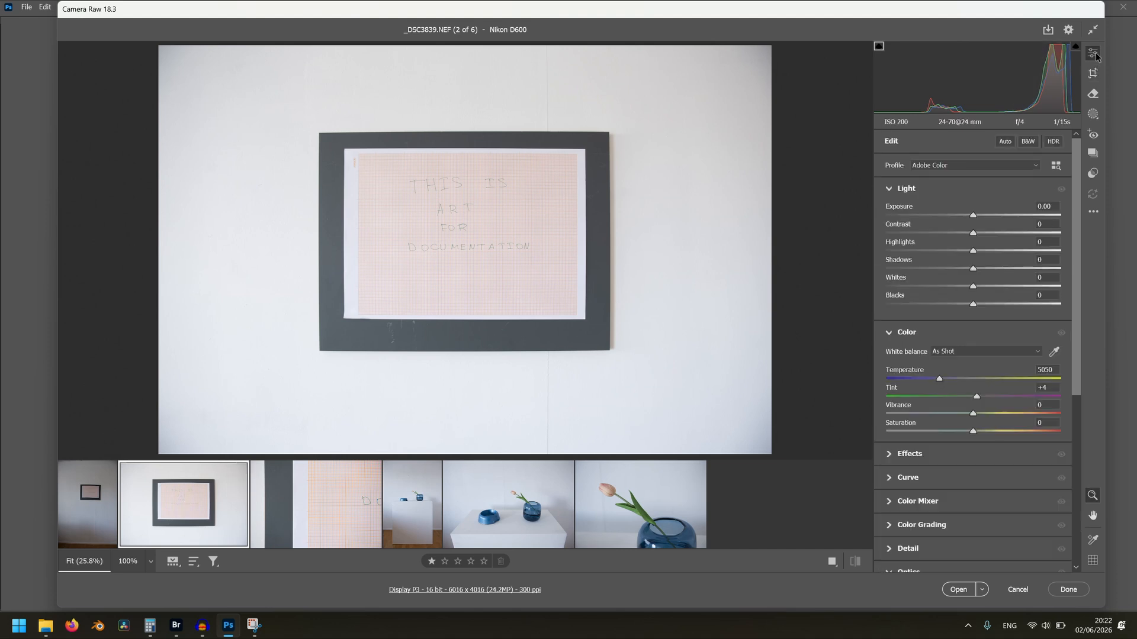
{"action": "left_click_drag", "start_coordinate": [977, 217], "coordinate": [967, 217]}
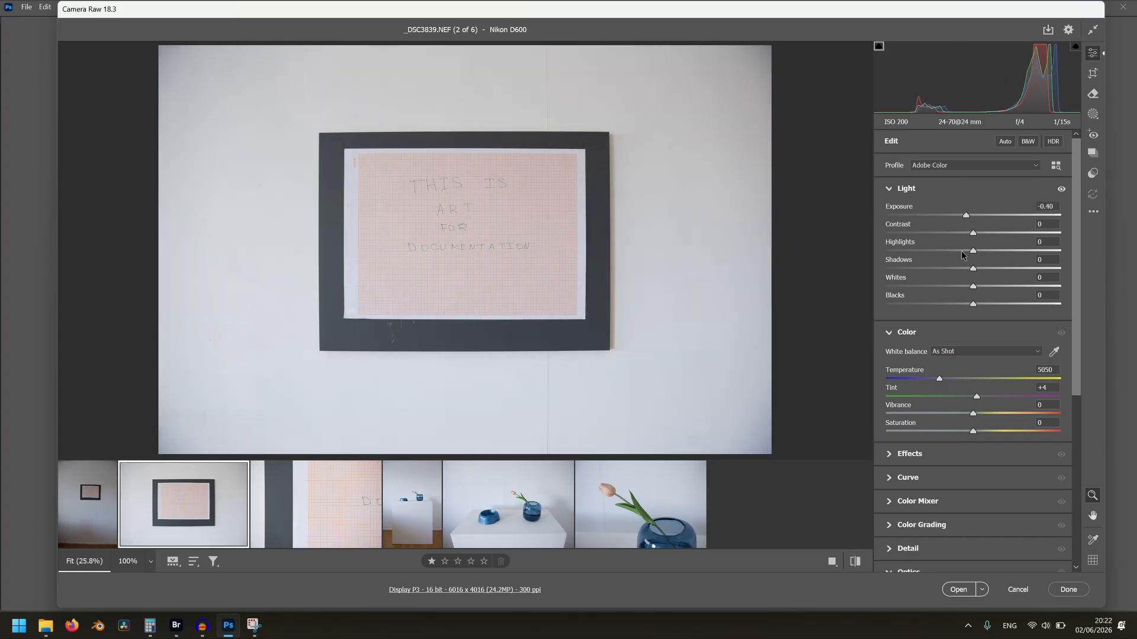
{"action": "left_click_drag", "start_coordinate": [972, 270], "coordinate": [968, 304]}
Enable the lens profile corrections for _DSC3839
{"action": "scroll", "coordinate": [987, 428], "scroll_direction": "down", "scroll_amount": 5}
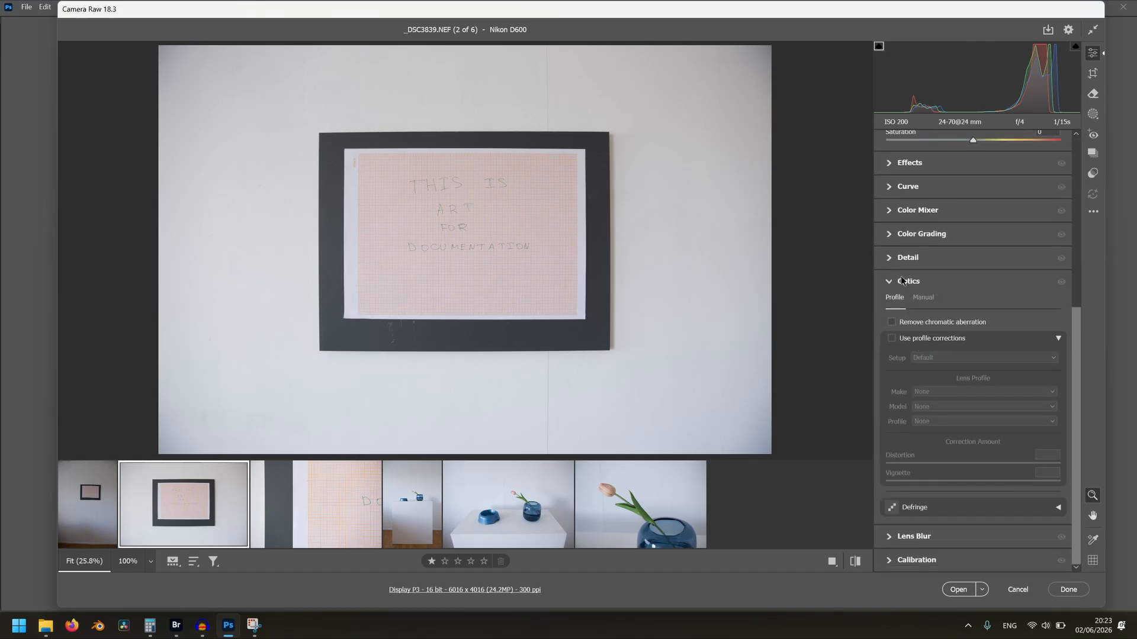
{"action": "left_click", "coordinate": [892, 339]}
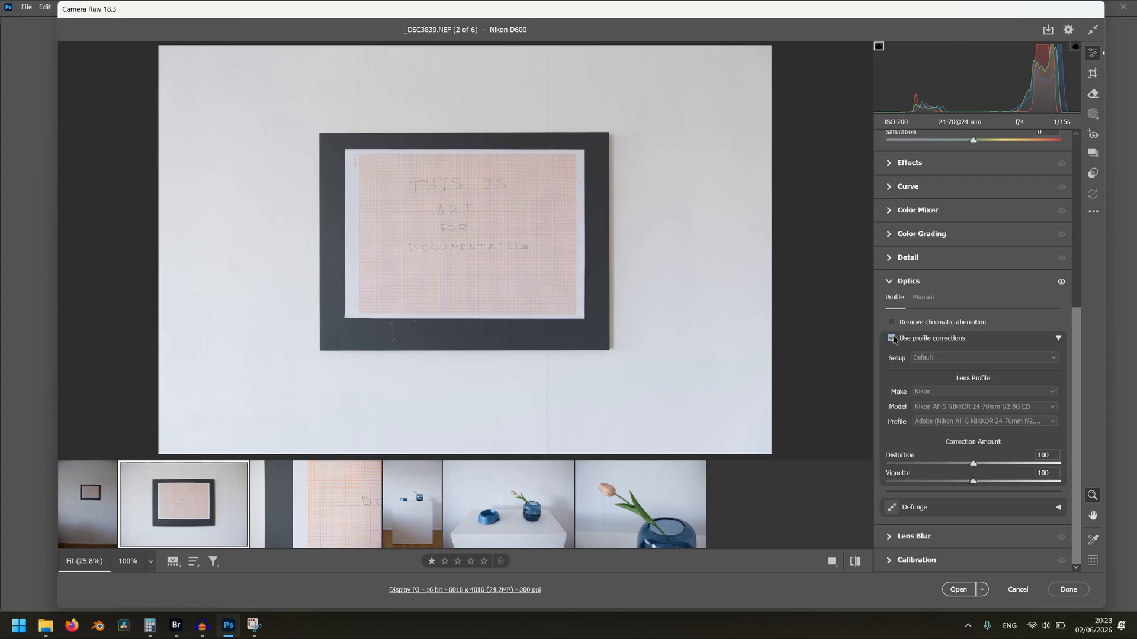
{"action": "scroll", "coordinate": [945, 217], "scroll_direction": "up", "scroll_amount": 5}
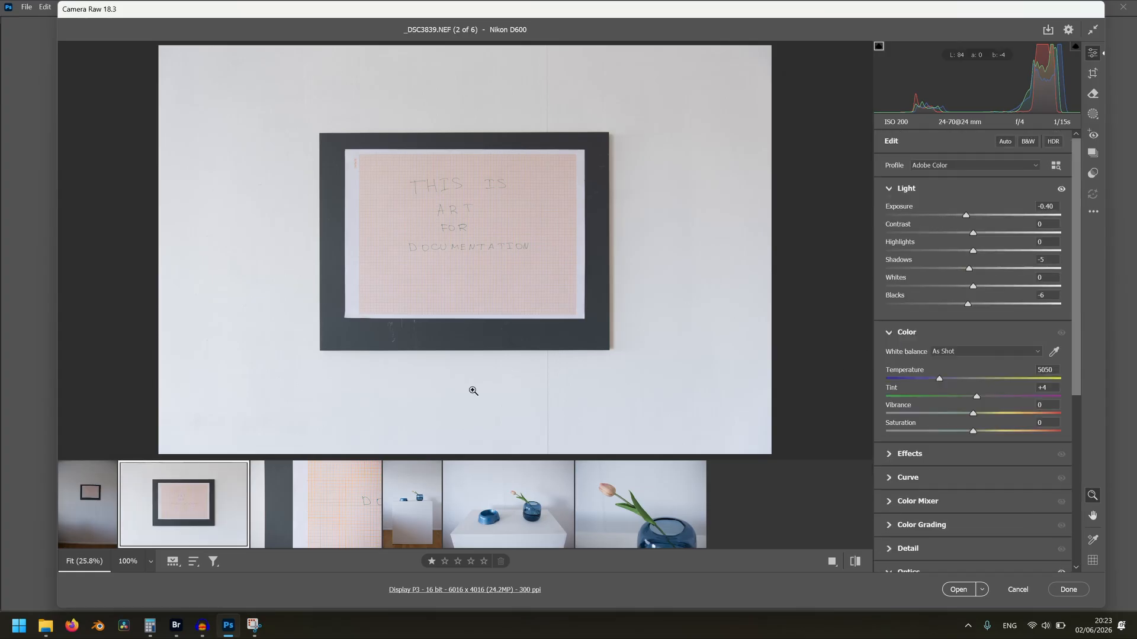
Synchronize _DSC3839's edit settings to the artwork detail shot _DSC3840 with the Default subset, and view that shot
{"action": "left_click", "coordinate": [290, 492], "text": "ctrl"}
{"action": "right_click", "coordinate": [290, 491]}
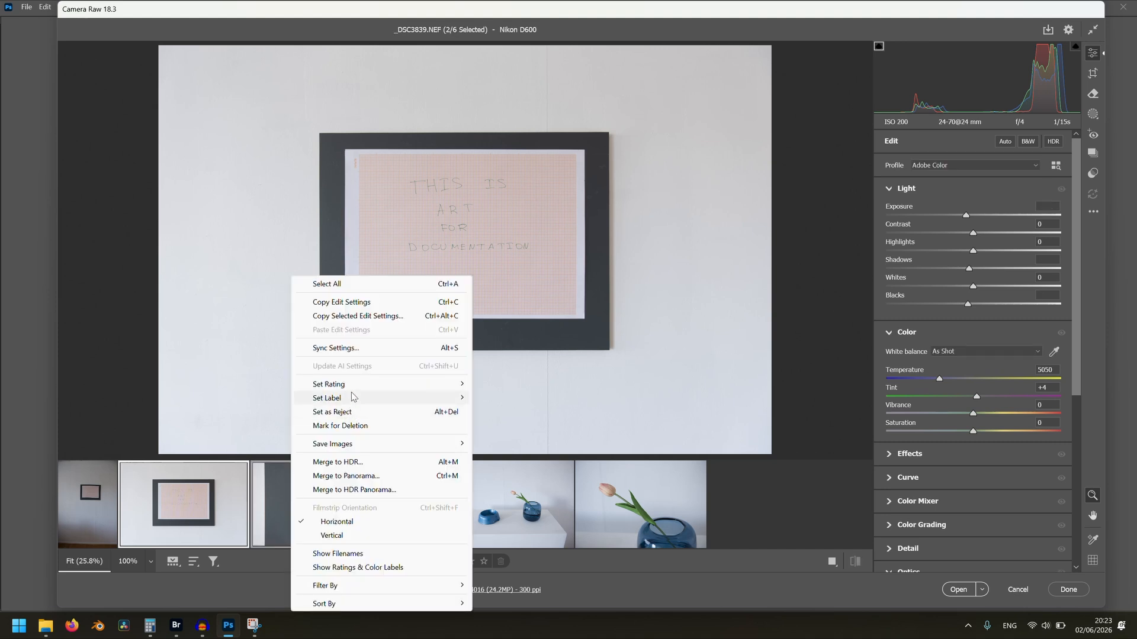
{"action": "left_click", "coordinate": [352, 349]}
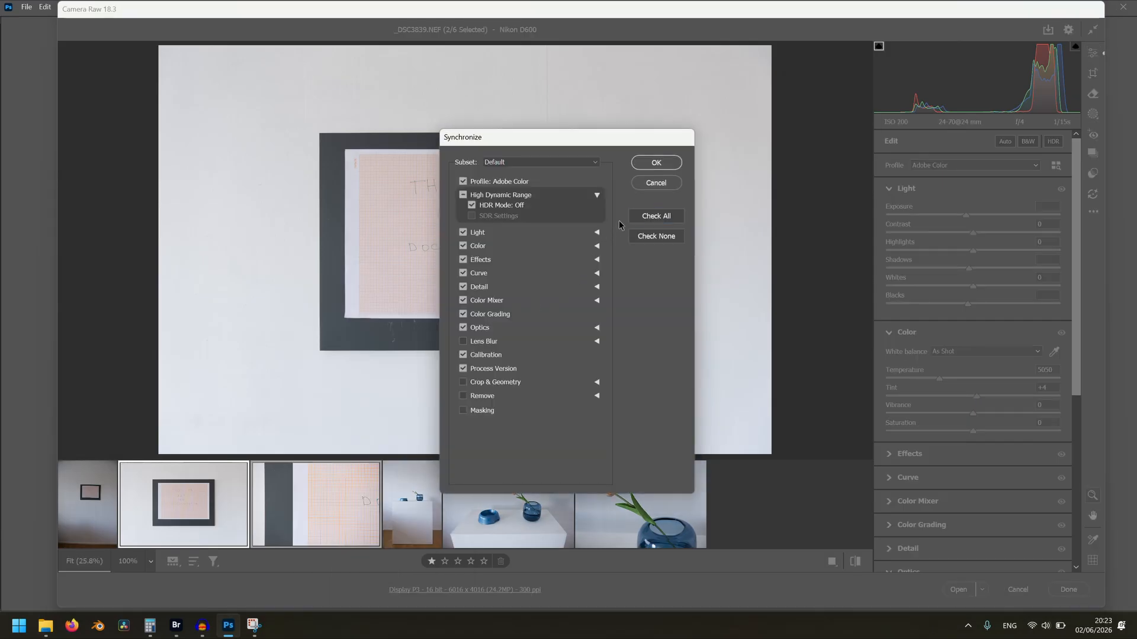
{"action": "left_click", "coordinate": [650, 169]}
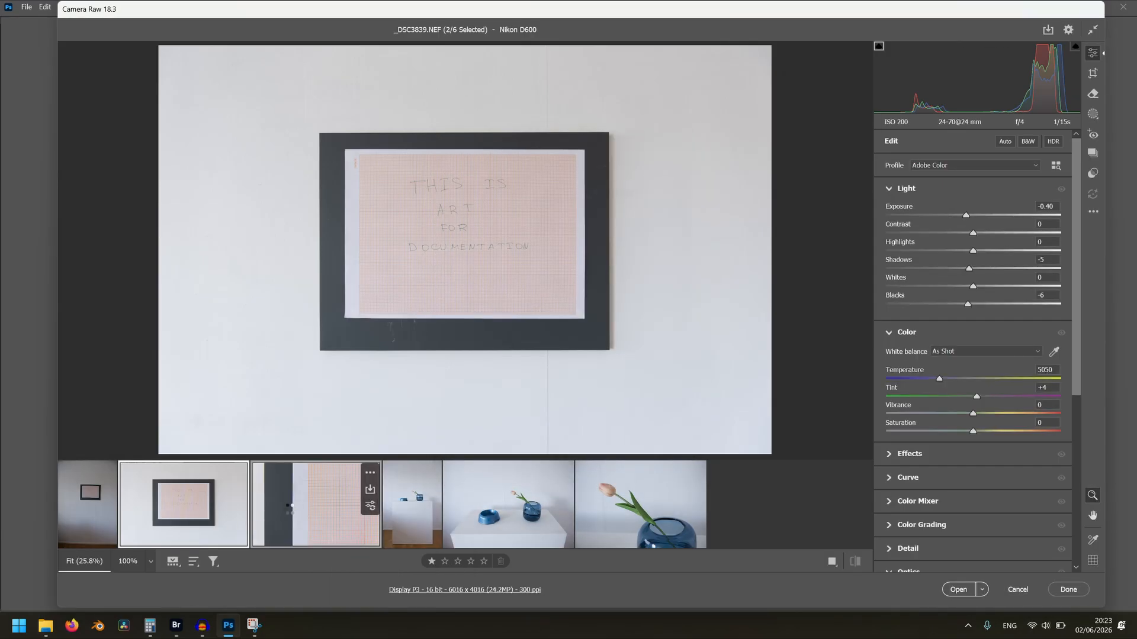
{"action": "left_click", "coordinate": [272, 506]}
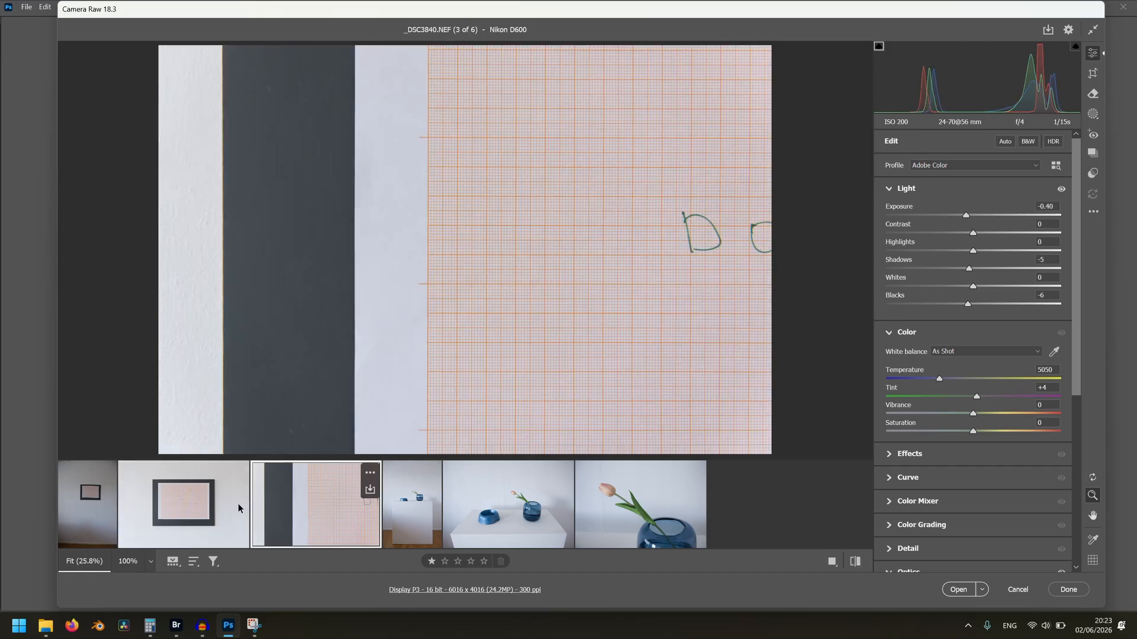
Compare the tones and histogram of the wide wall shot _DSC3837 with the edited framed artwork shot _DSC3839
{"action": "left_click", "coordinate": [76, 504]}
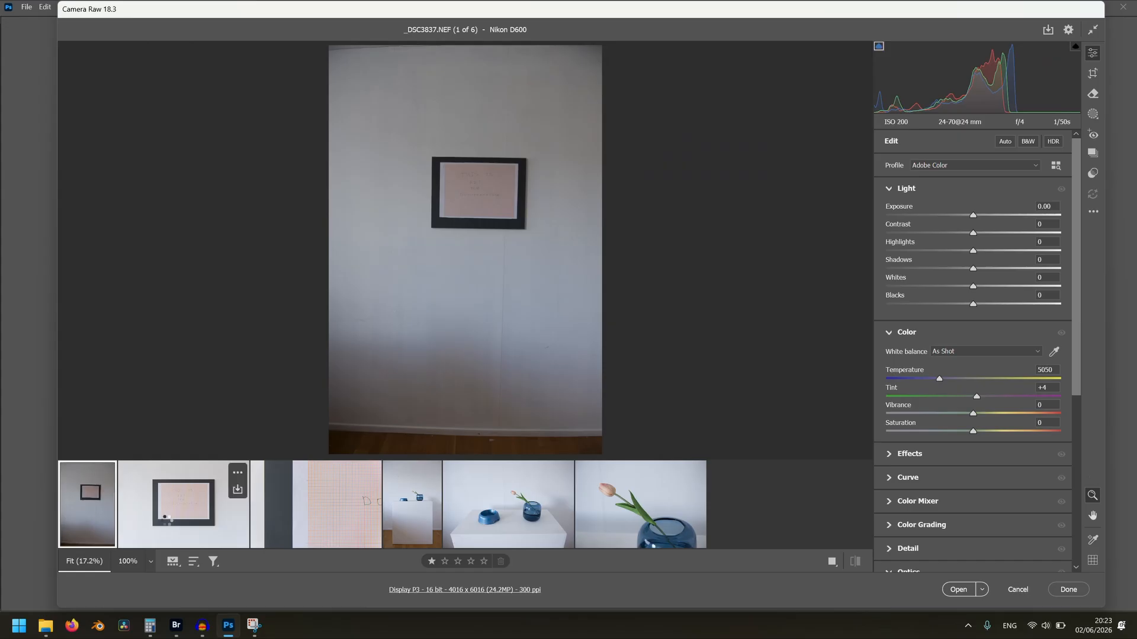
{"action": "left_click", "coordinate": [167, 524]}
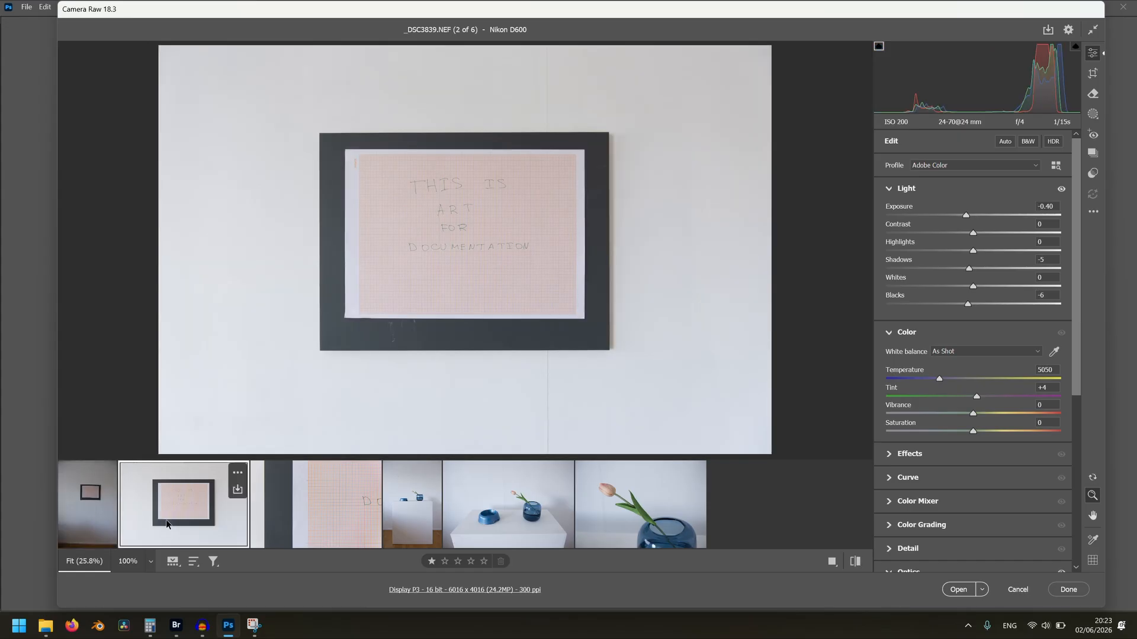
{"action": "left_click", "coordinate": [83, 520]}
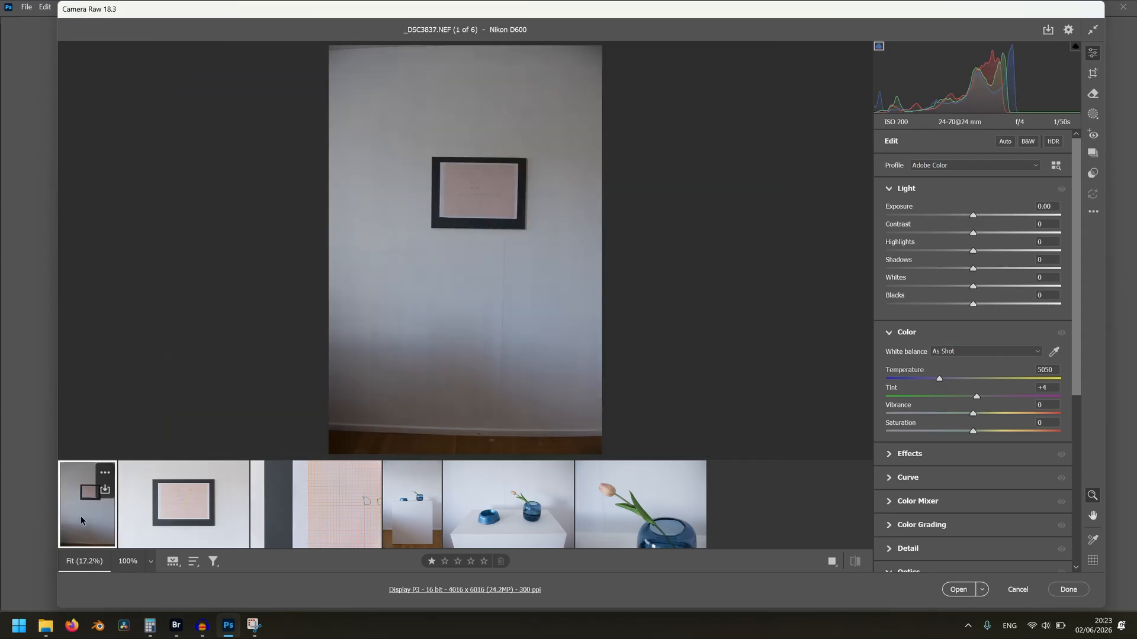
{"action": "key", "text": "Right"}
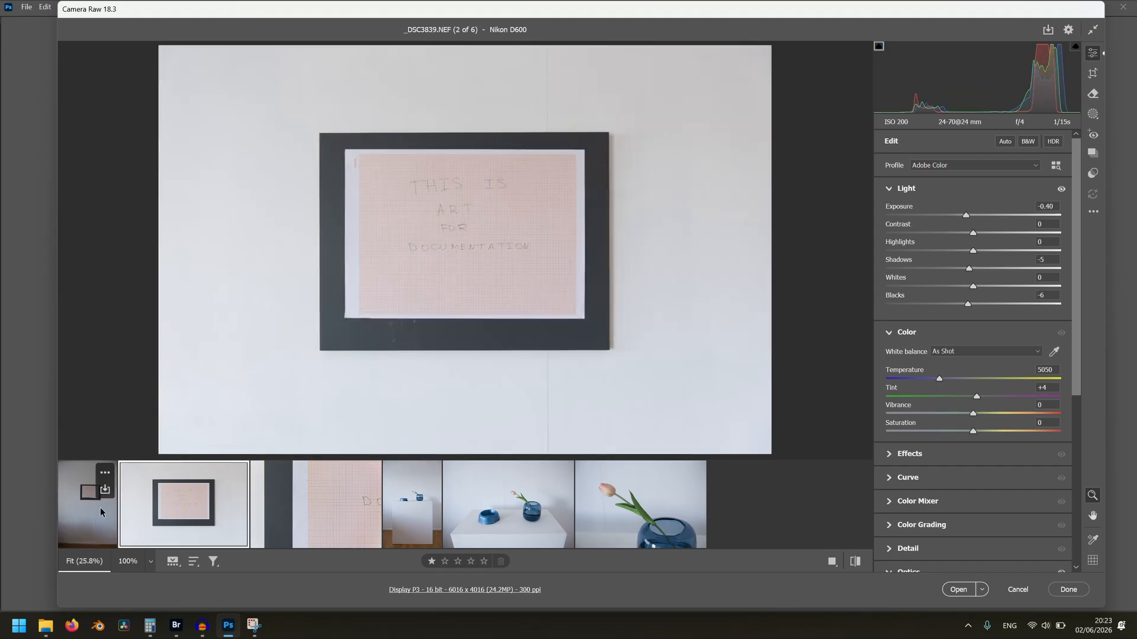
{"action": "left_click", "coordinate": [101, 507], "text": "ctrl"}
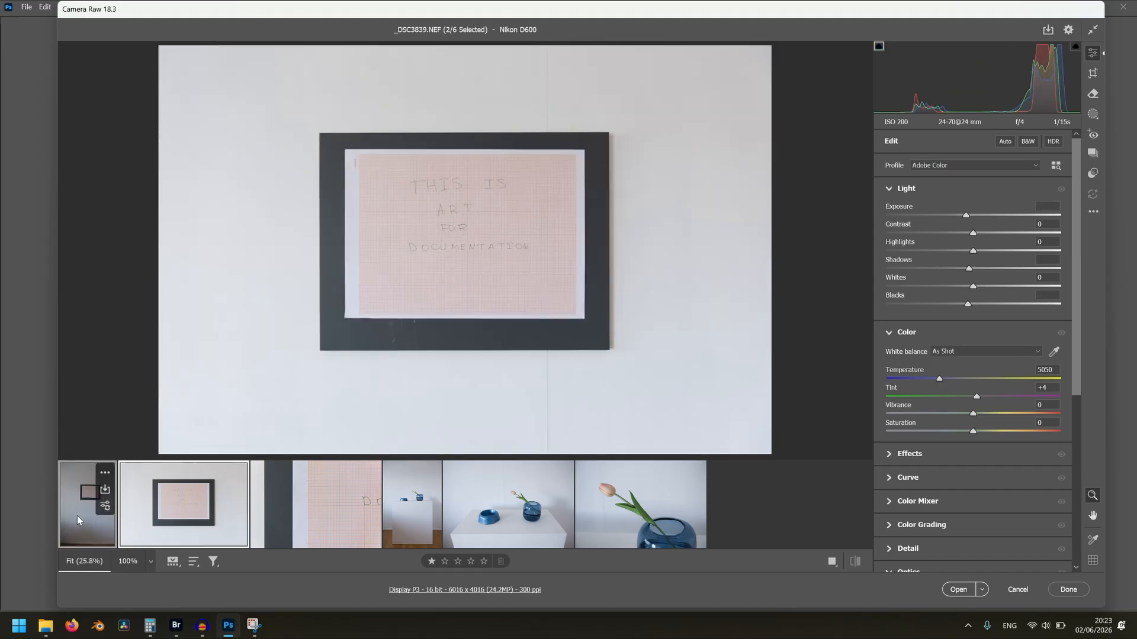
{"action": "right_click", "coordinate": [77, 517]}
{"action": "left_click", "coordinate": [408, 441]}
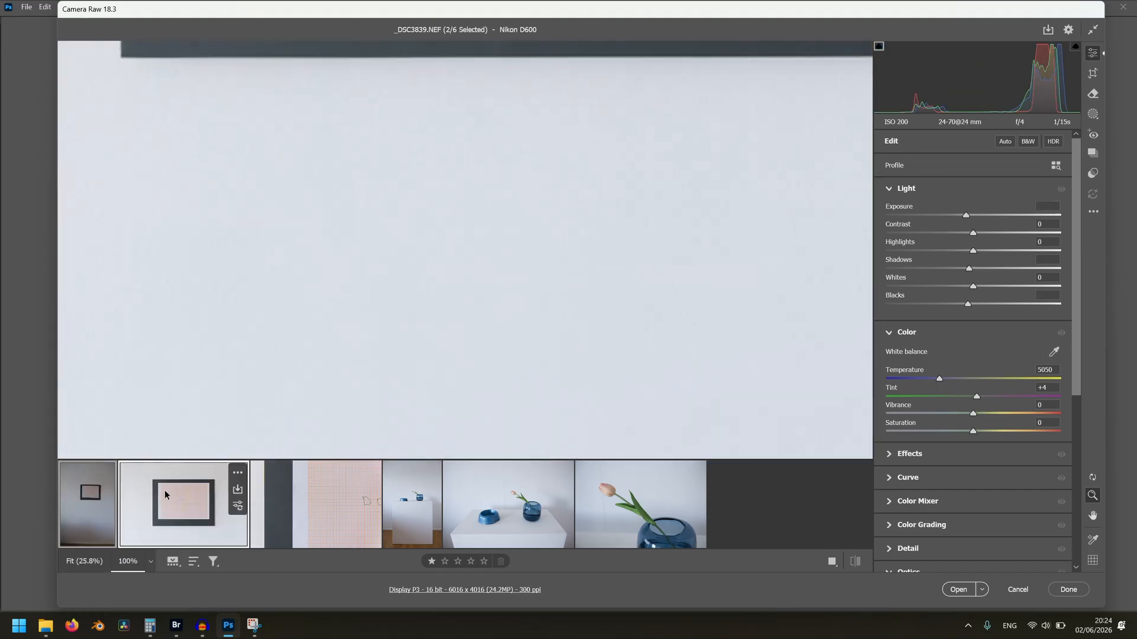
{"action": "left_click", "coordinate": [89, 502]}
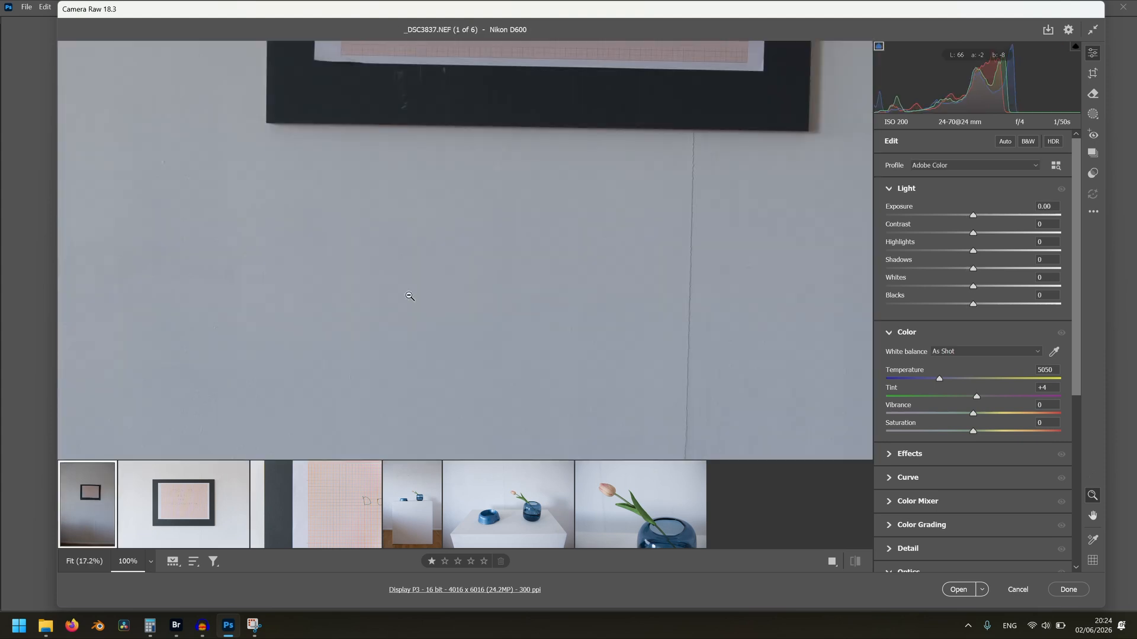
{"action": "left_click", "coordinate": [410, 295], "text": "alt"}
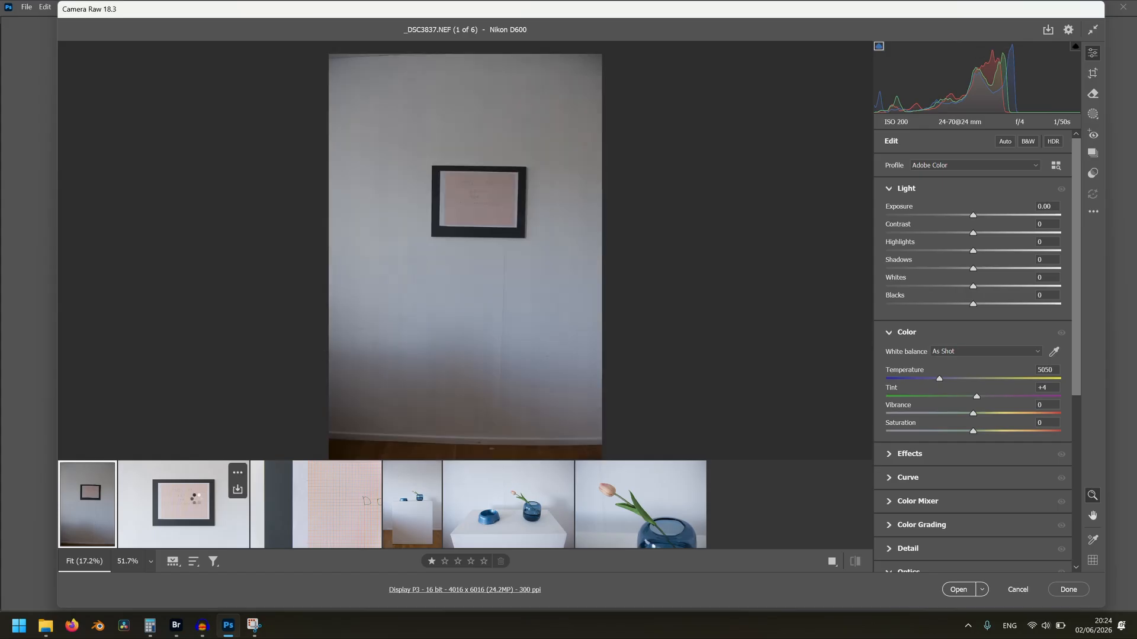
{"action": "left_click", "coordinate": [196, 499]}
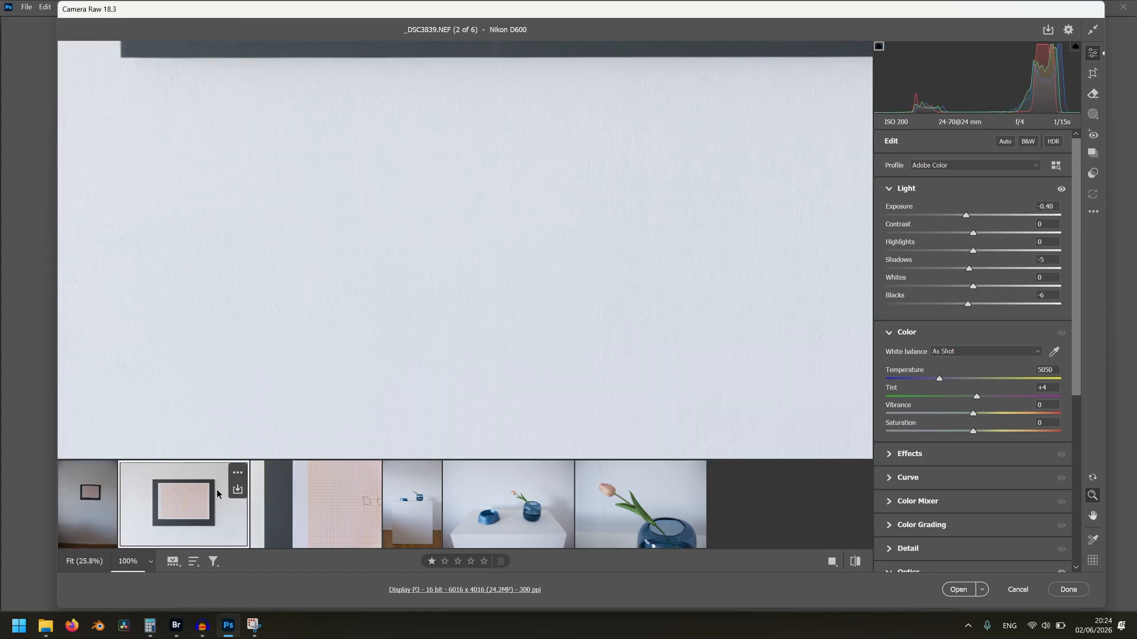
{"action": "left_click", "coordinate": [467, 306]}
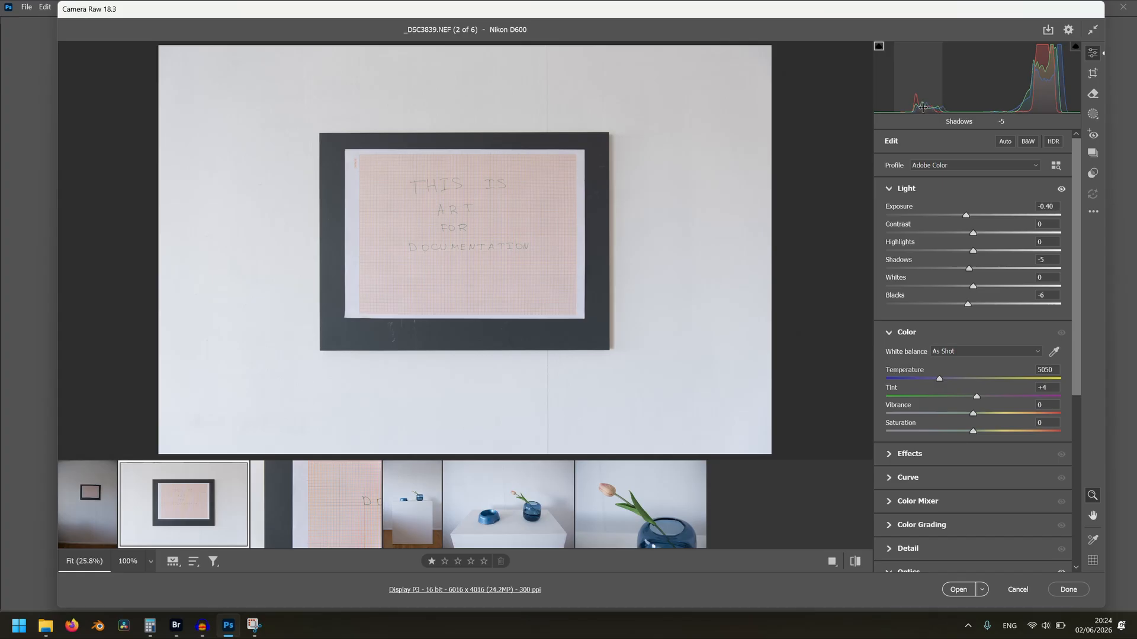
Set the Exposure of _DSC3837 to +1.10, and synchronize only the Color settings from _DSC3839 to it
{"action": "left_click", "coordinate": [91, 504]}
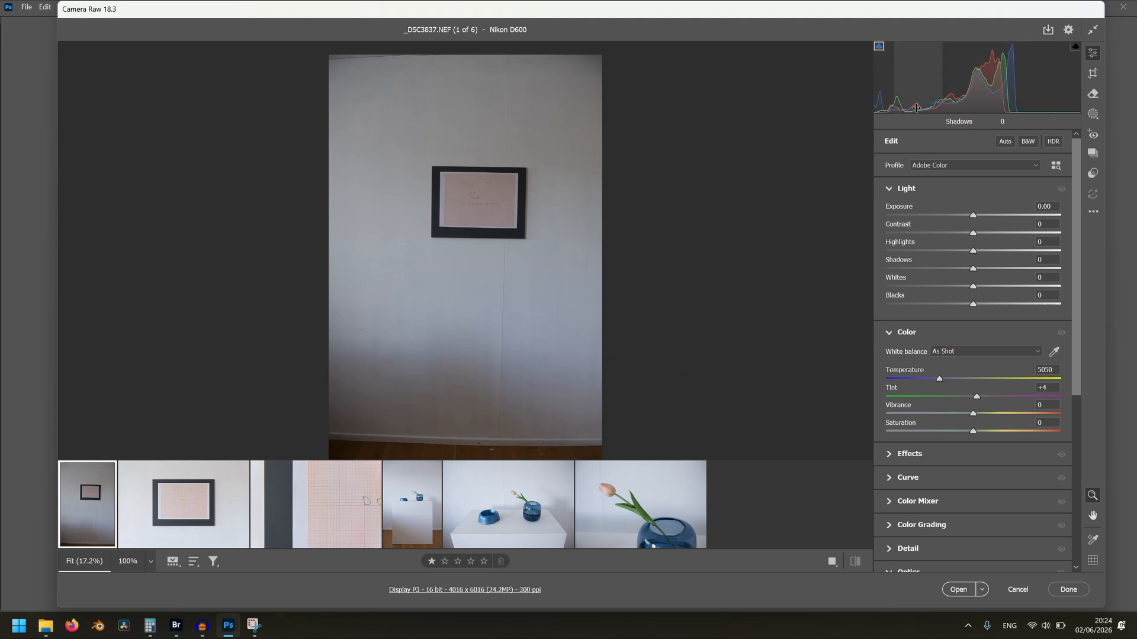
{"action": "left_click_drag", "start_coordinate": [973, 215], "coordinate": [993, 215]}
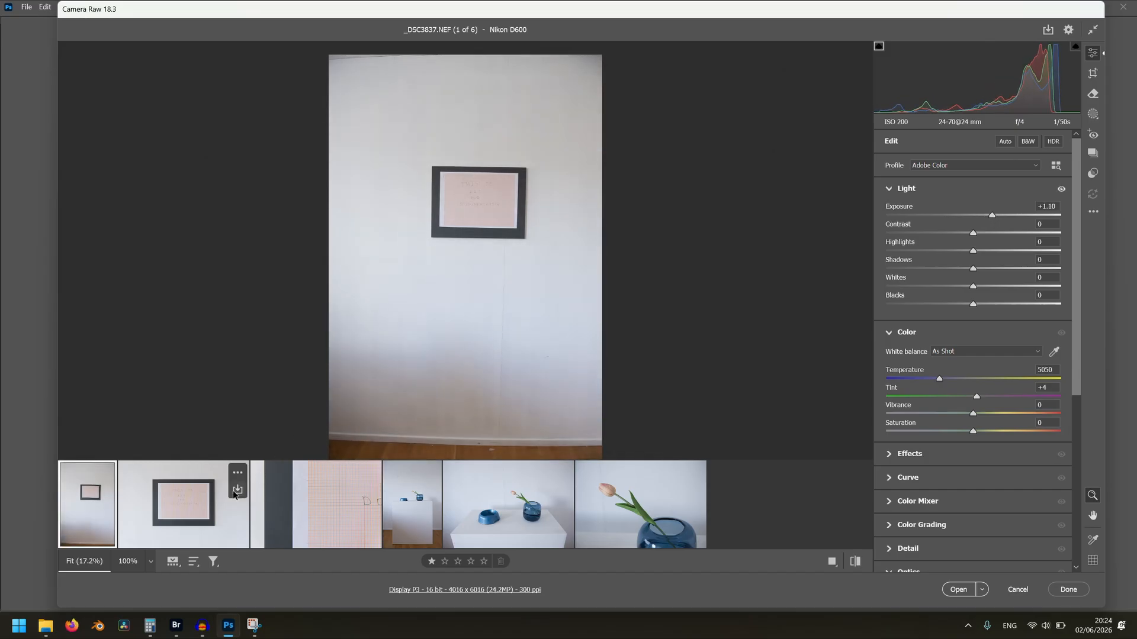
{"action": "left_click", "coordinate": [170, 511]}
{"action": "left_click", "coordinate": [97, 517], "text": "ctrl"}
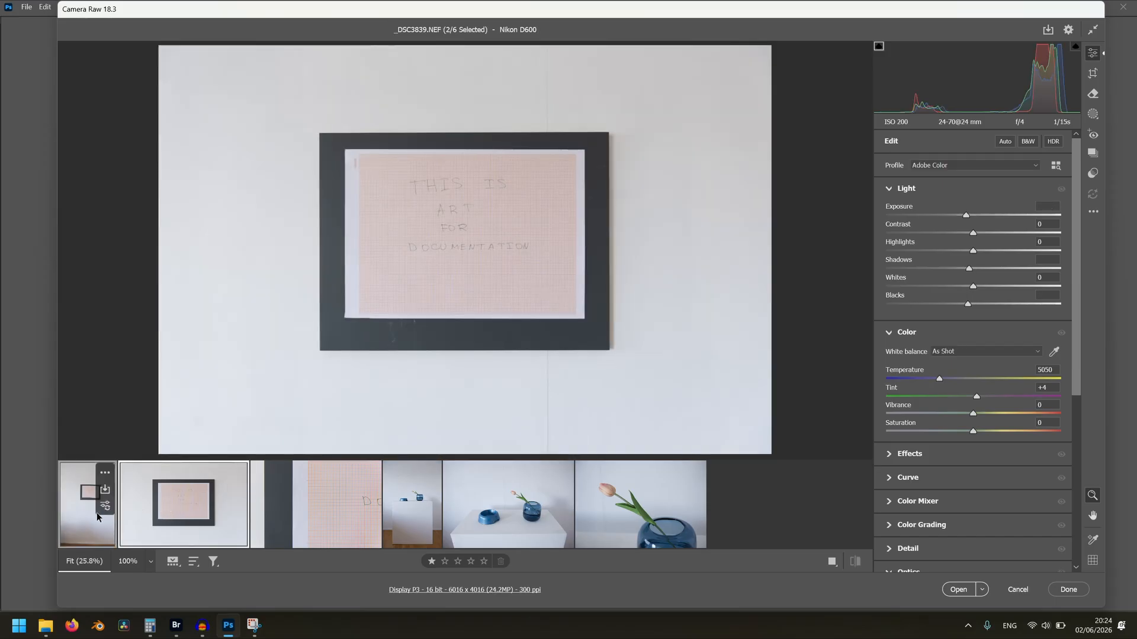
{"action": "right_click", "coordinate": [98, 519]}
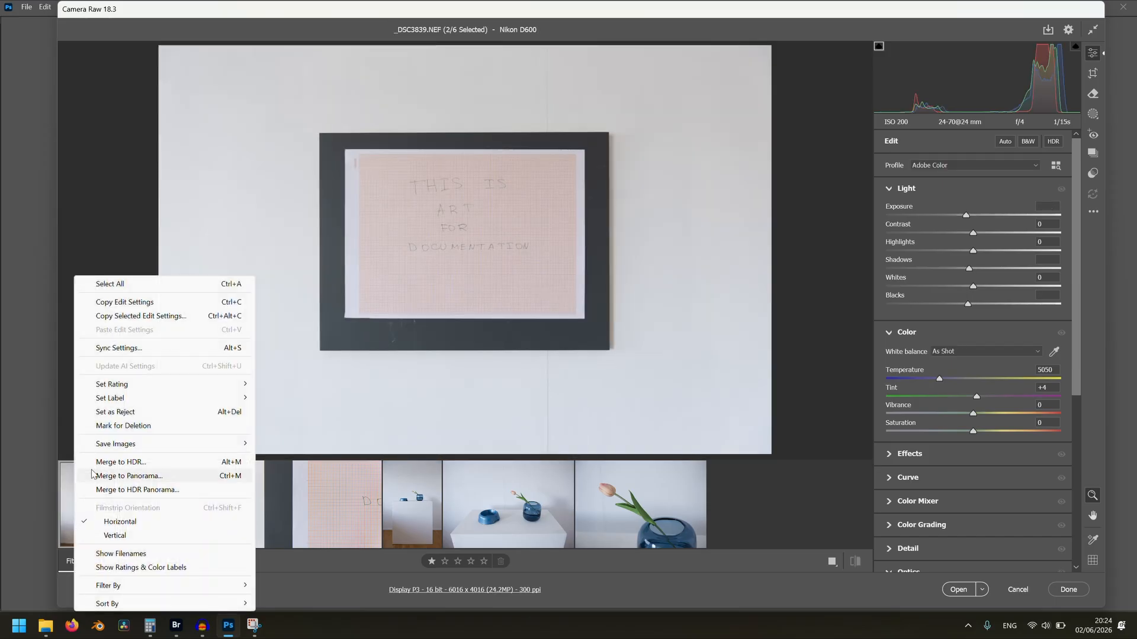
{"action": "left_click", "coordinate": [119, 348]}
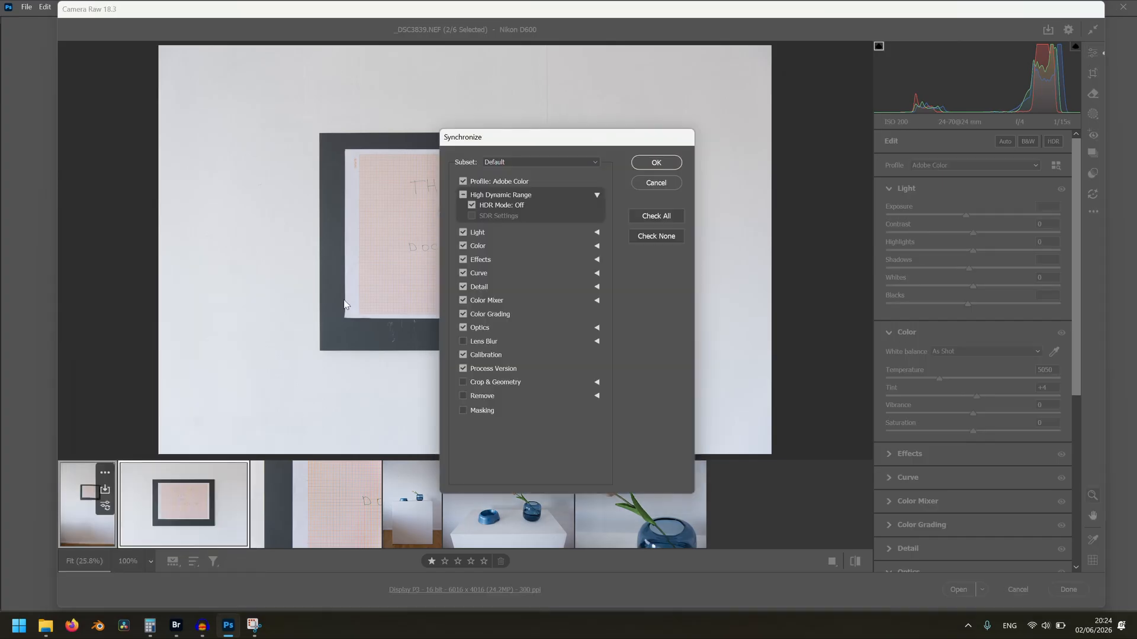
{"action": "left_click", "coordinate": [656, 236]}
{"action": "left_click", "coordinate": [468, 224]}
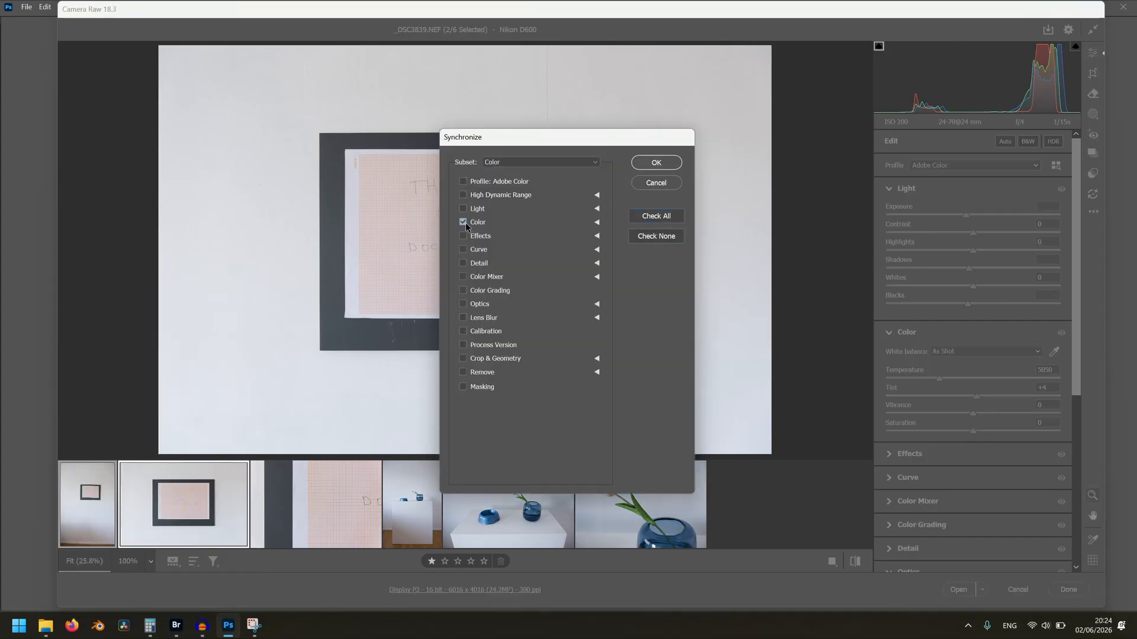
{"action": "left_click", "coordinate": [651, 162]}
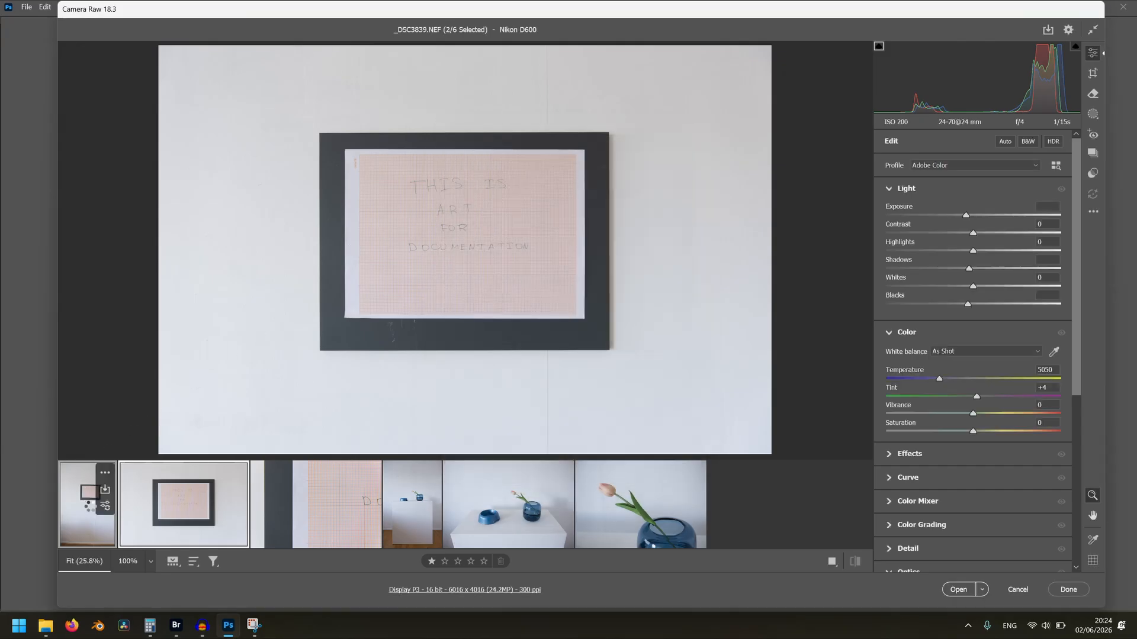
In the Edit settings of _DSC3837, set Shadows to -9, Whites to -1 and Exposure to +1.10, comparing the histogram with _DSC3839
{"action": "left_click", "coordinate": [84, 504]}
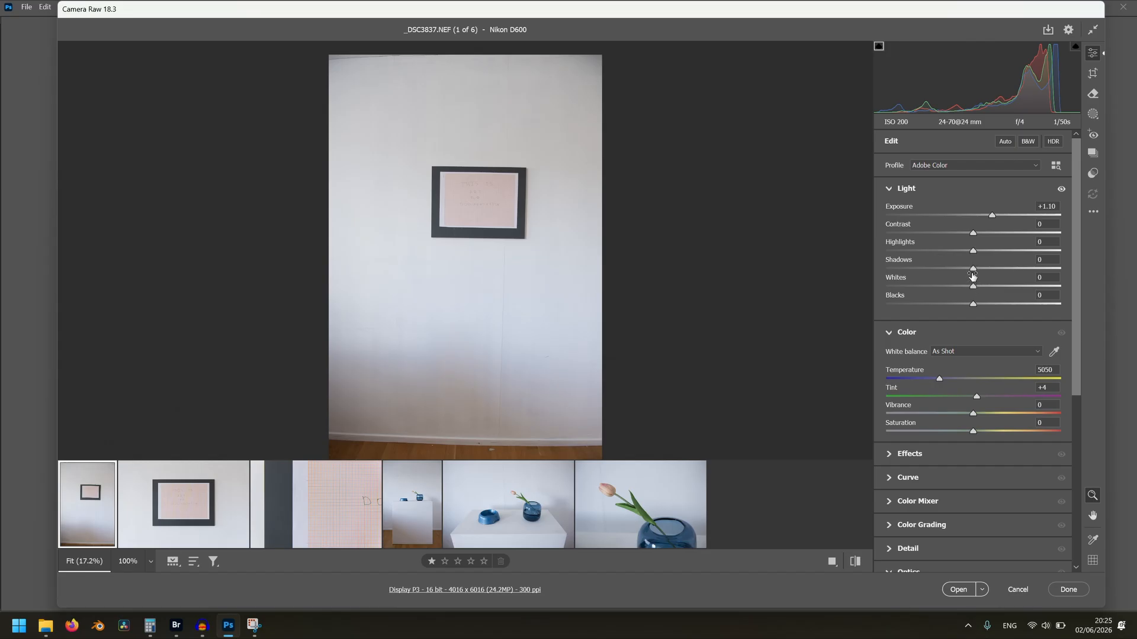
{"action": "left_click_drag", "start_coordinate": [973, 276], "coordinate": [965, 271]}
{"action": "left_click_drag", "start_coordinate": [974, 291], "coordinate": [972, 286]}
{"action": "left_click_drag", "start_coordinate": [993, 216], "coordinate": [995, 216]}
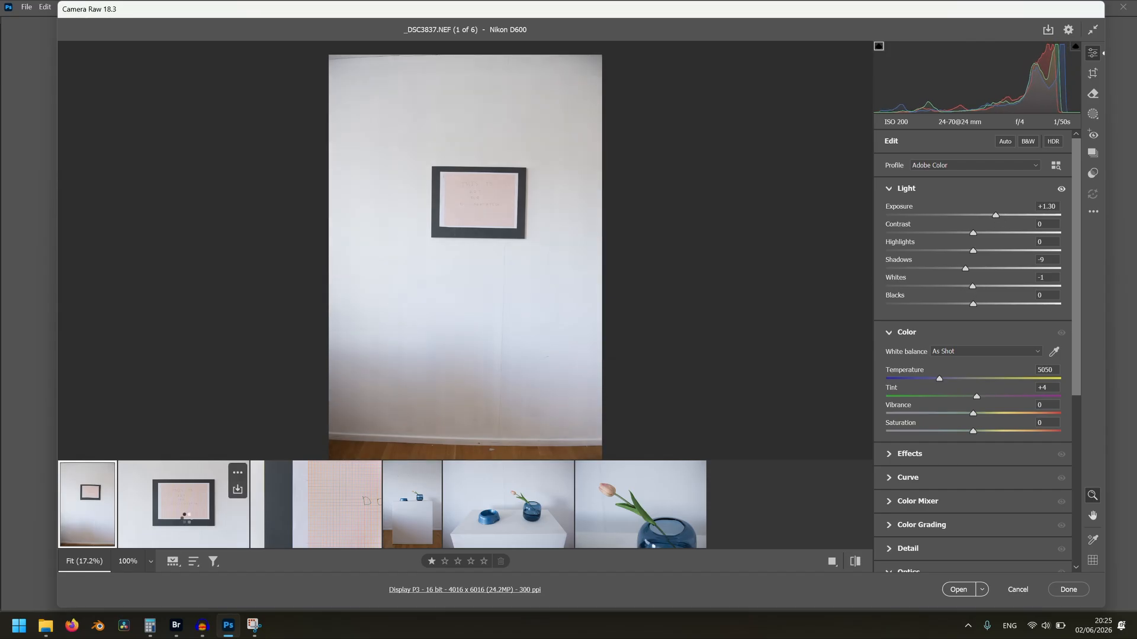
{"action": "left_click", "coordinate": [185, 518]}
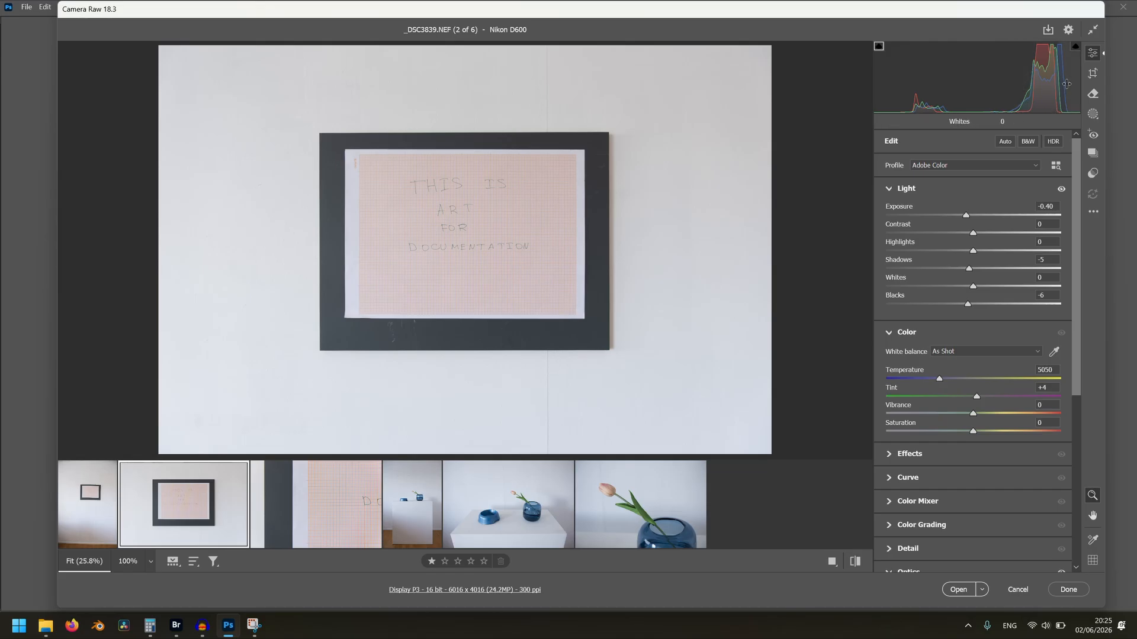
{"action": "left_click", "coordinate": [95, 492]}
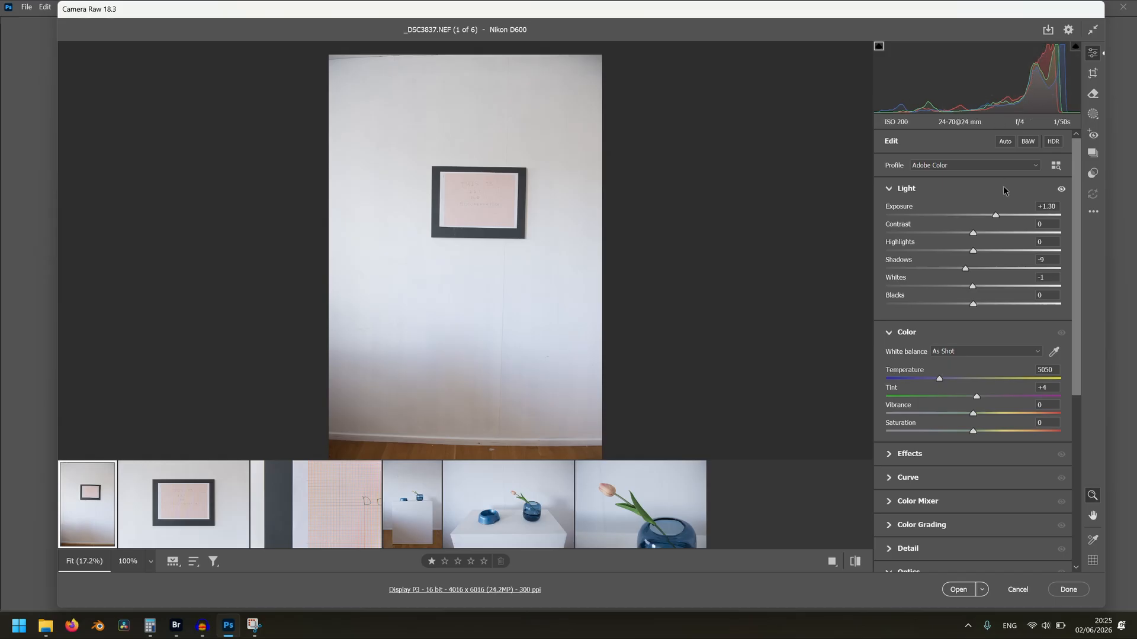
{"action": "left_click", "coordinate": [994, 214]}
{"action": "left_click_drag", "start_coordinate": [992, 212], "coordinate": [991, 213]}
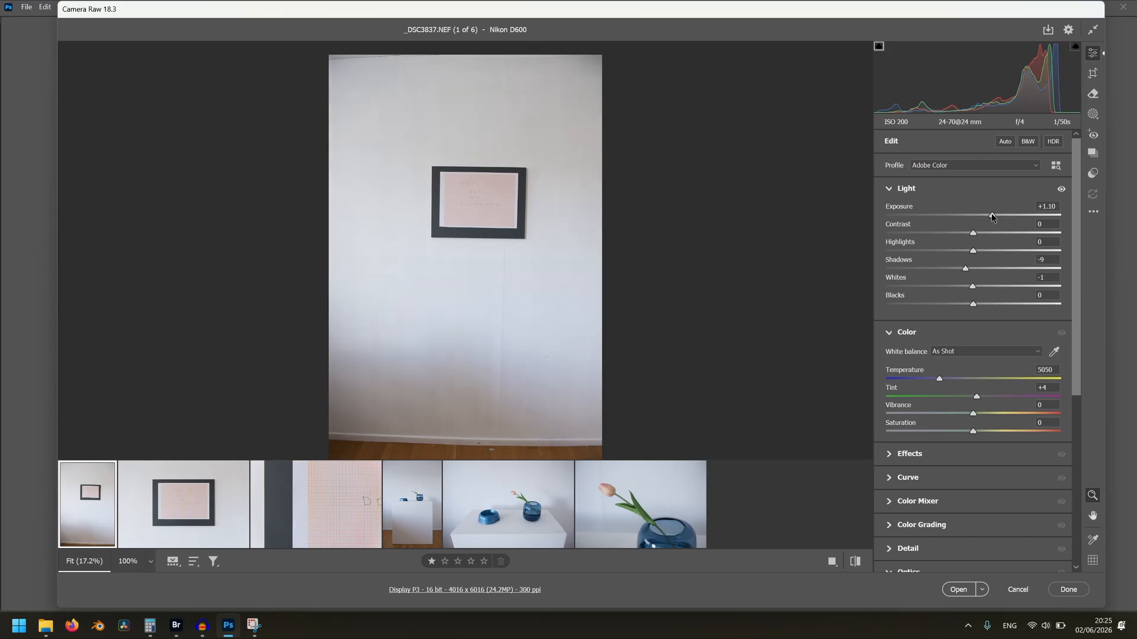
Enable the lens profile corrections for _DSC3837
{"action": "scroll", "coordinate": [940, 408], "scroll_direction": "down", "scroll_amount": 5}
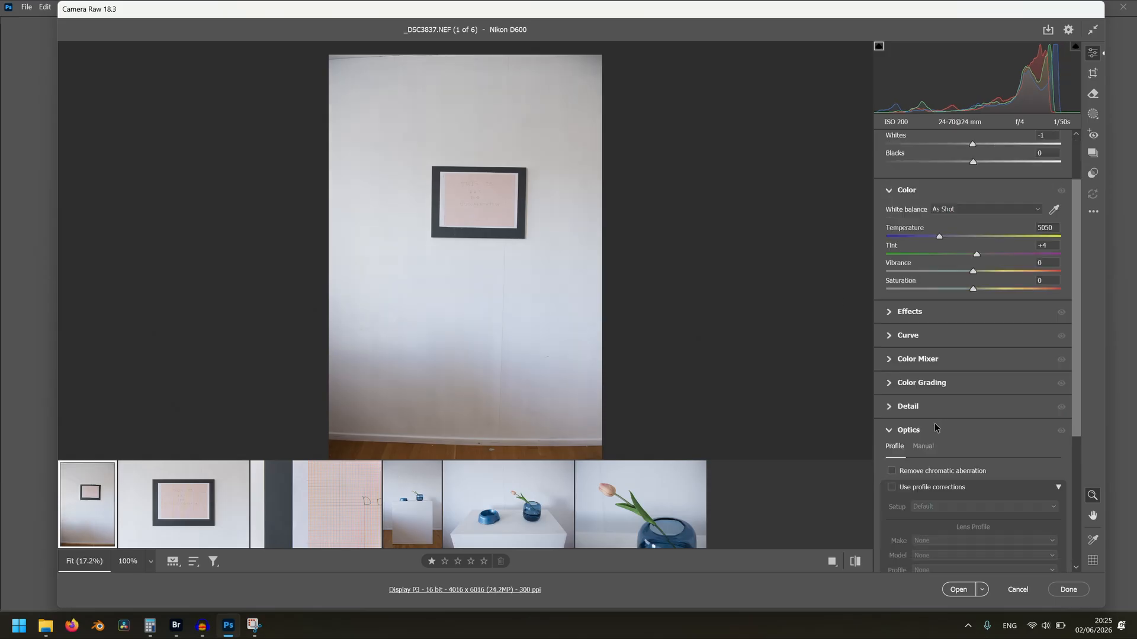
{"action": "left_click", "coordinate": [892, 339]}
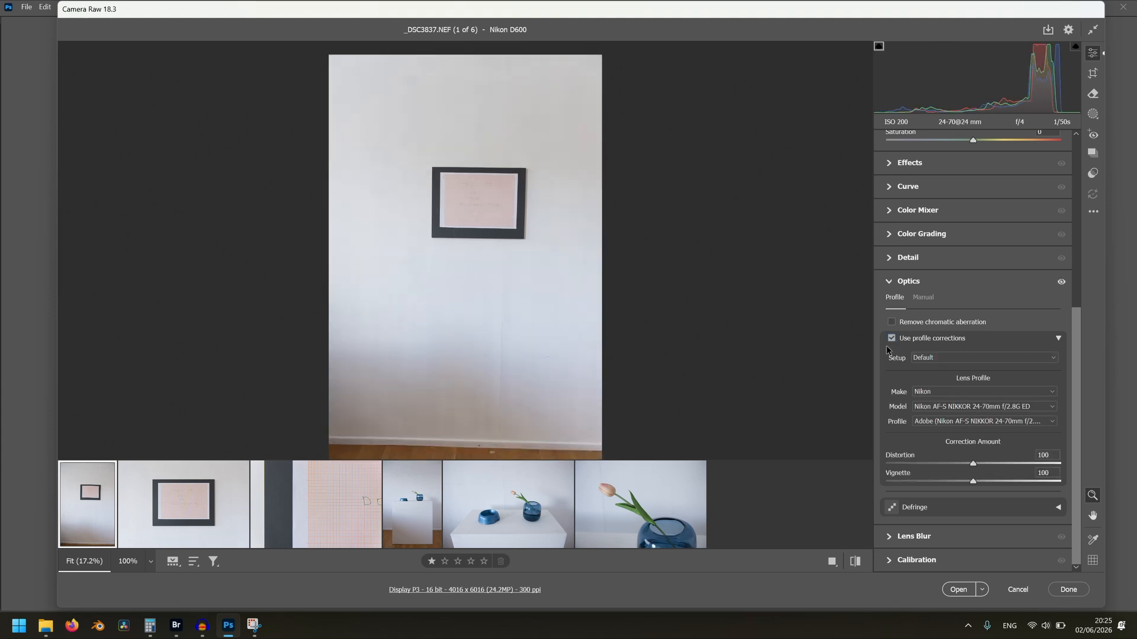
Apply an Upright perspective correction to _DSC3837 and the Full Upright correction to _DSC3839, and return to the Edit settings
{"action": "left_click", "coordinate": [1092, 74]}
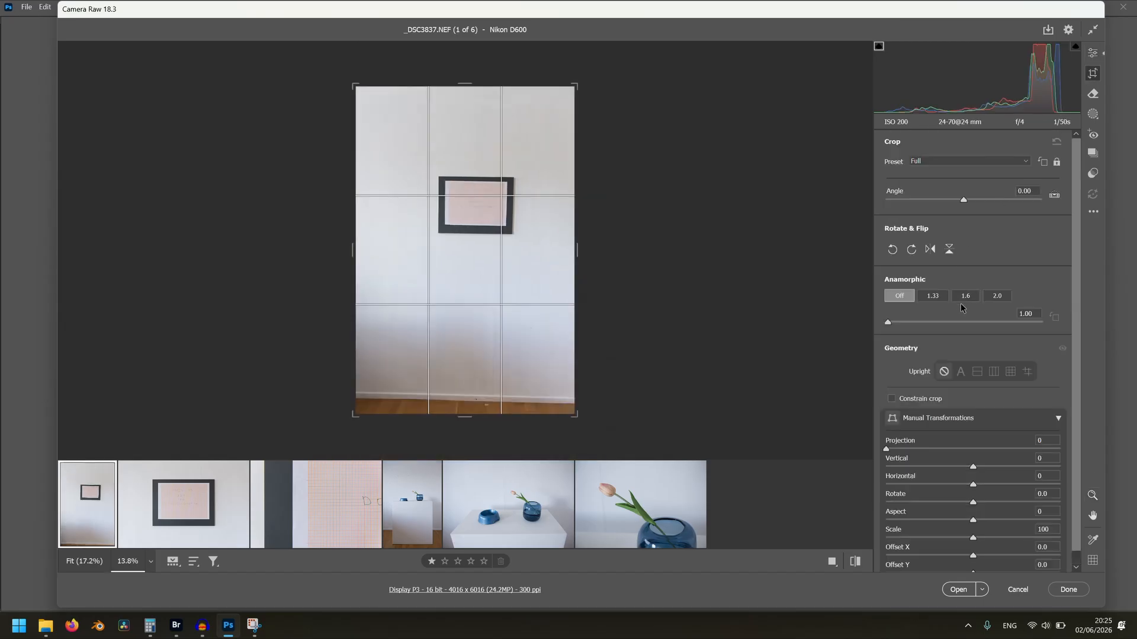
{"action": "scroll", "coordinate": [961, 304], "scroll_direction": "down", "scroll_amount": 1}
{"action": "left_click", "coordinate": [967, 357]}
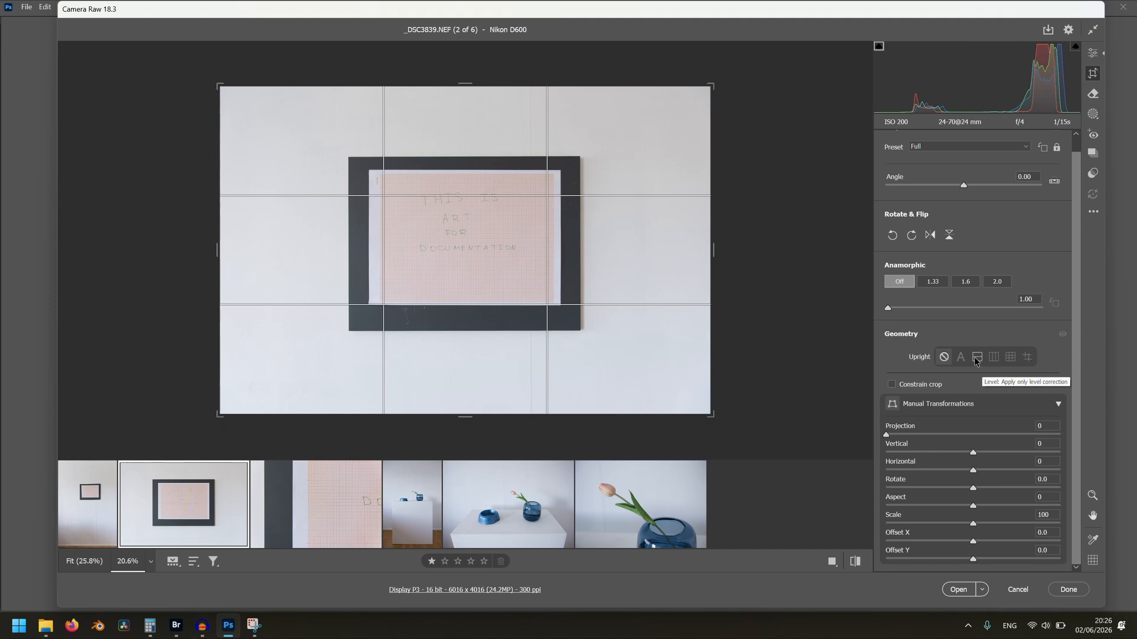
{"action": "left_click", "coordinate": [1010, 358]}
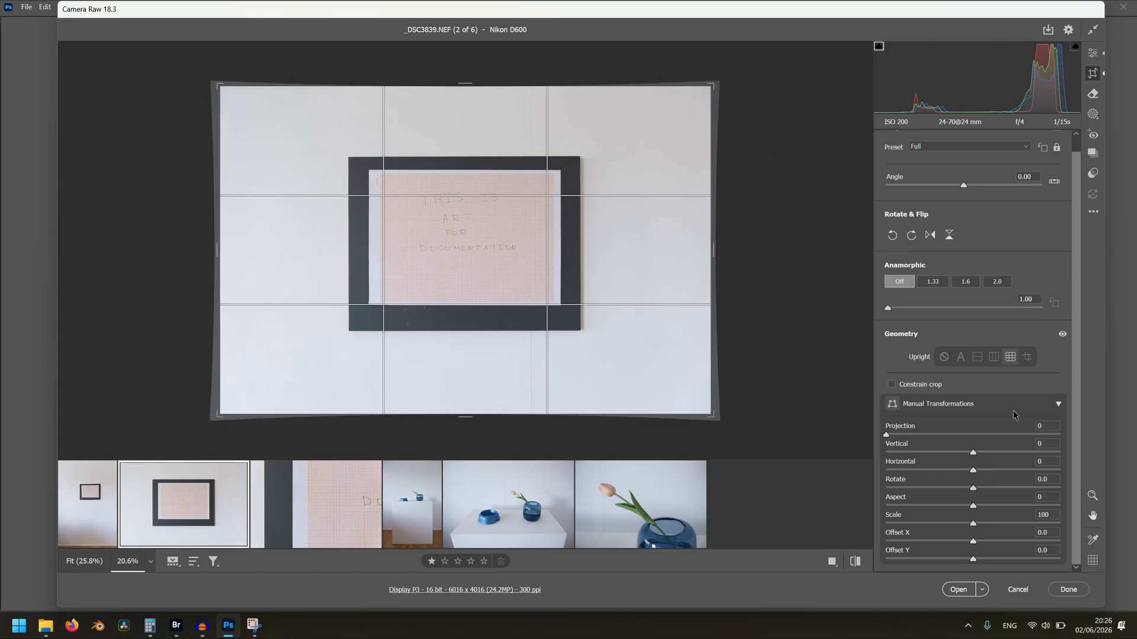
{"action": "left_click", "coordinate": [1087, 53]}
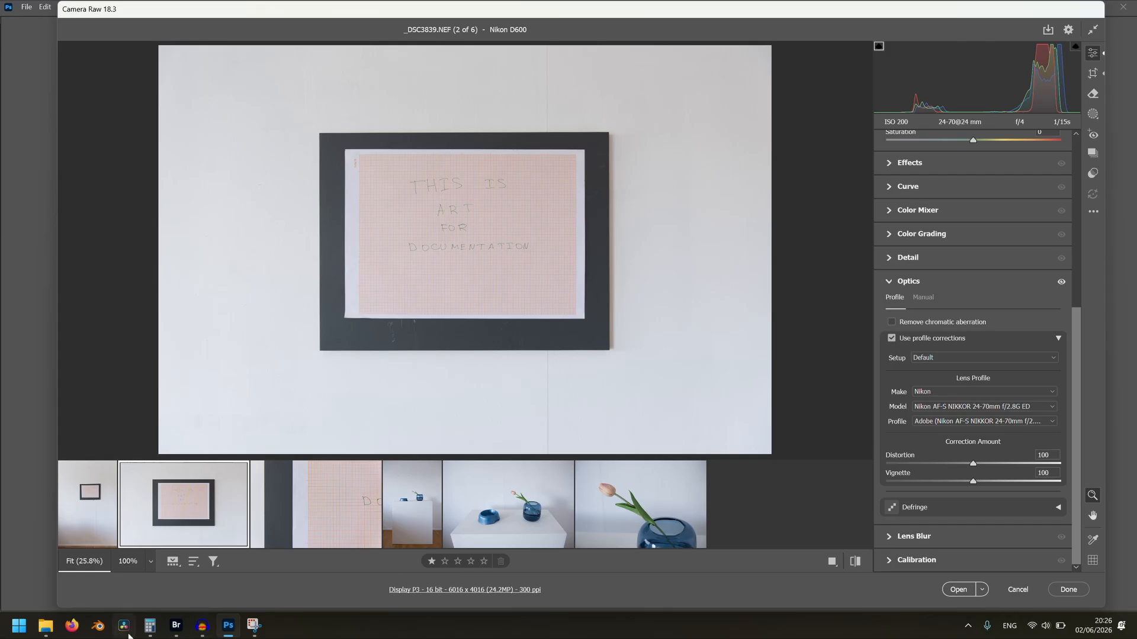
Switch to File Explorer to examine the sidecar file _DSC3837.xmp in the RAW folder, and return to the Light settings in Camera Raw
{"action": "left_click", "coordinate": [52, 629]}
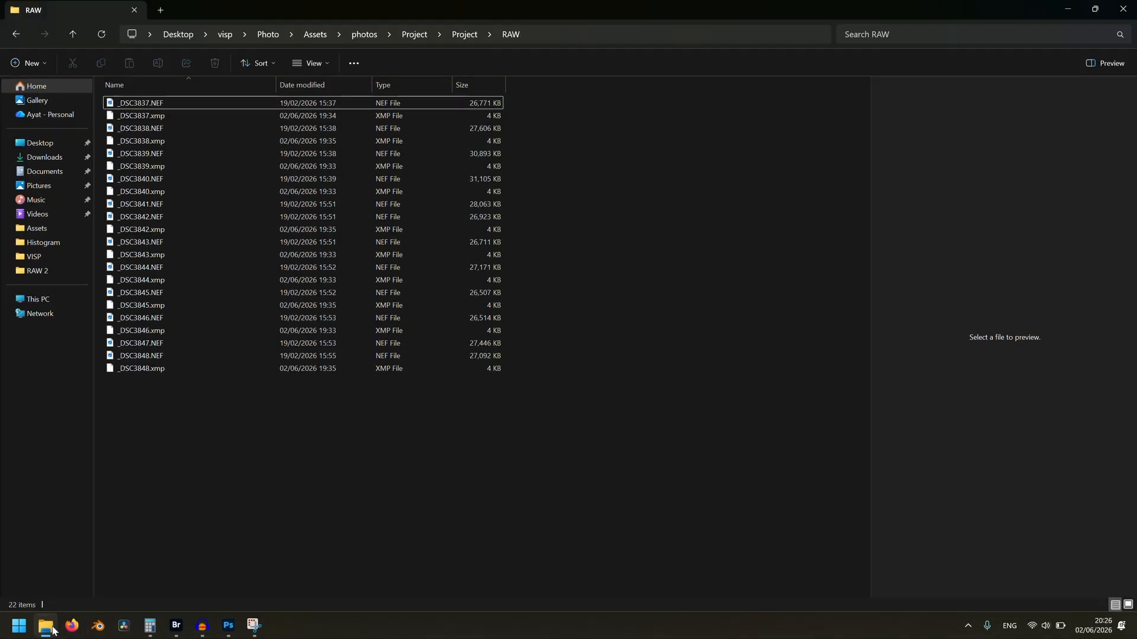
{"action": "left_click", "coordinate": [172, 116]}
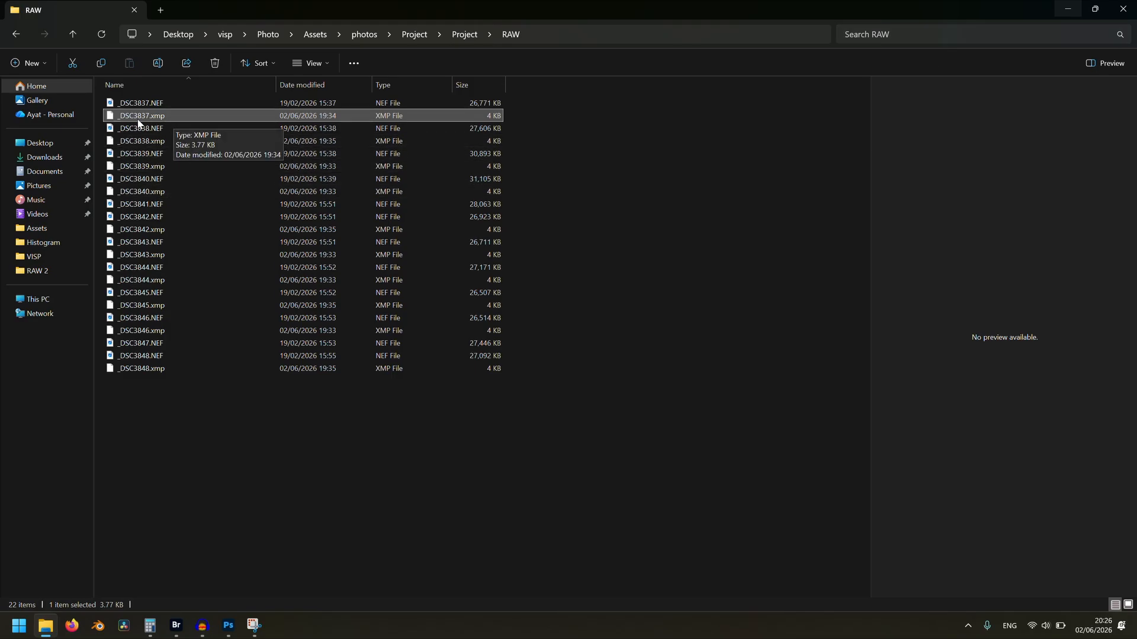
{"action": "left_click", "coordinate": [1060, 13]}
{"action": "scroll", "coordinate": [972, 267], "scroll_direction": "up", "scroll_amount": 5}
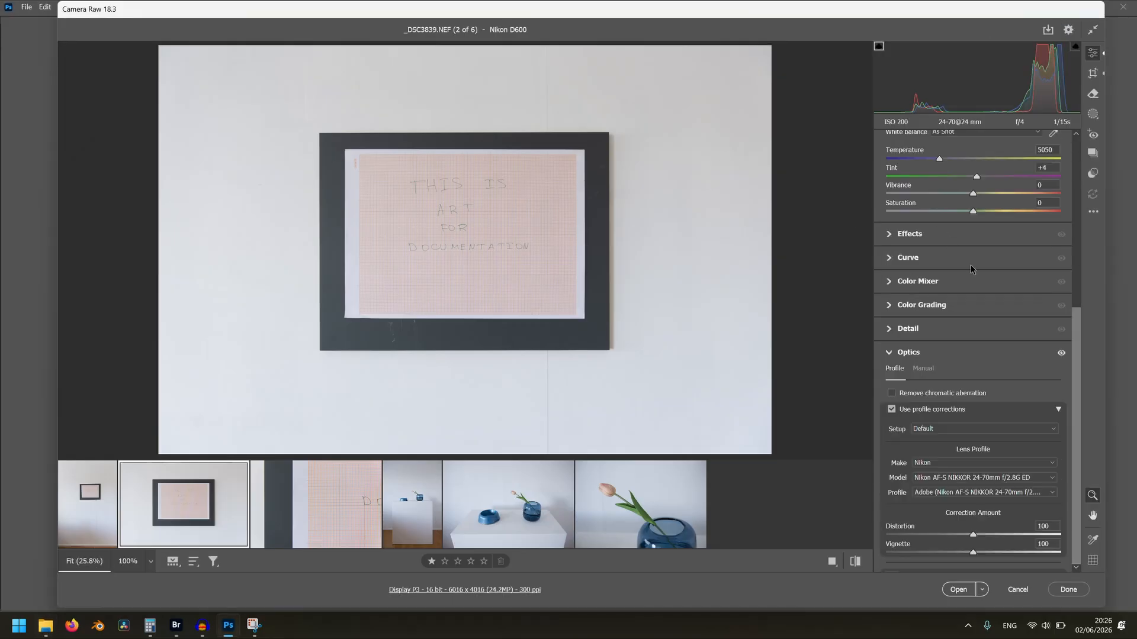
{"action": "scroll", "coordinate": [971, 265], "scroll_direction": "up", "scroll_amount": 3}
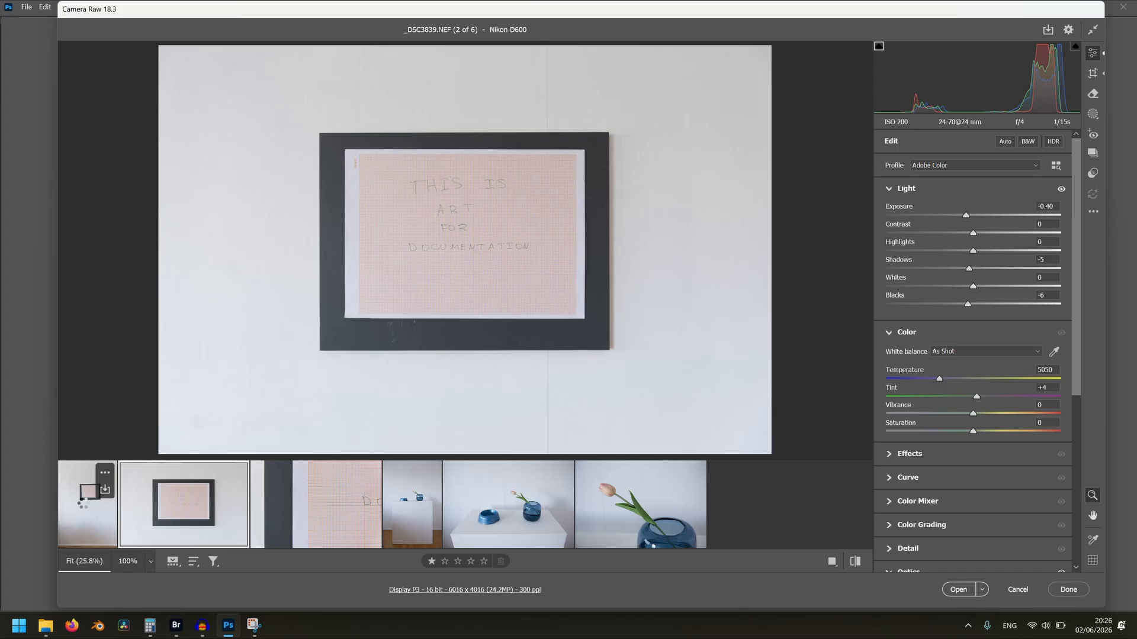
Select all six photos in Camera Raw and open them in Photoshop
{"action": "left_click", "coordinate": [88, 504]}
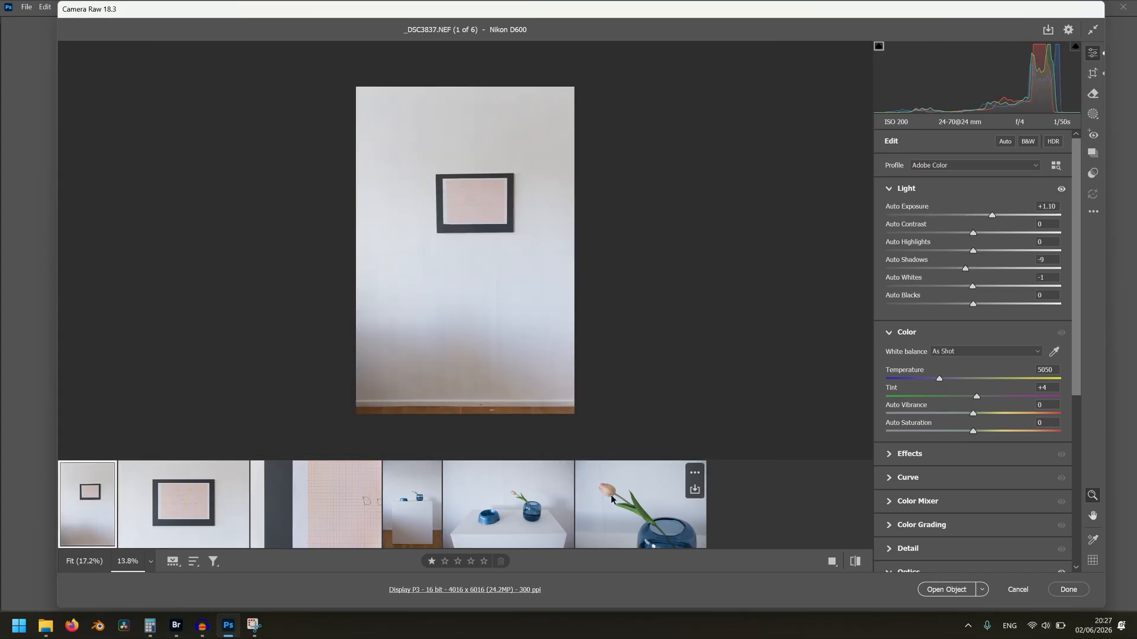
{"action": "key", "text": "ctrl+a"}
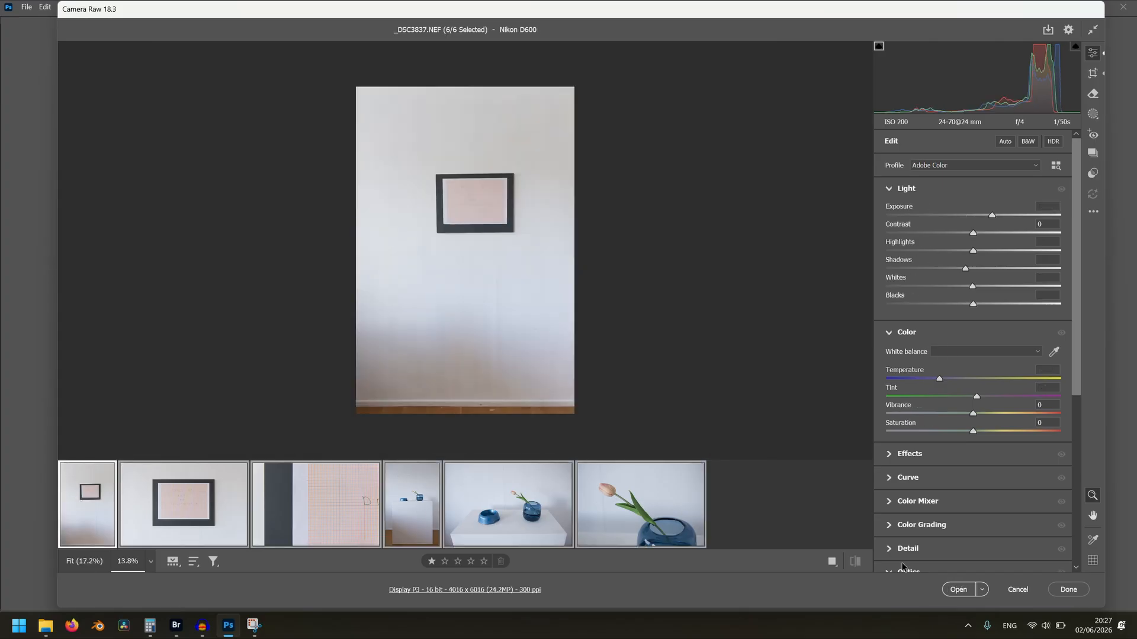
{"action": "left_click", "coordinate": [958, 589]}
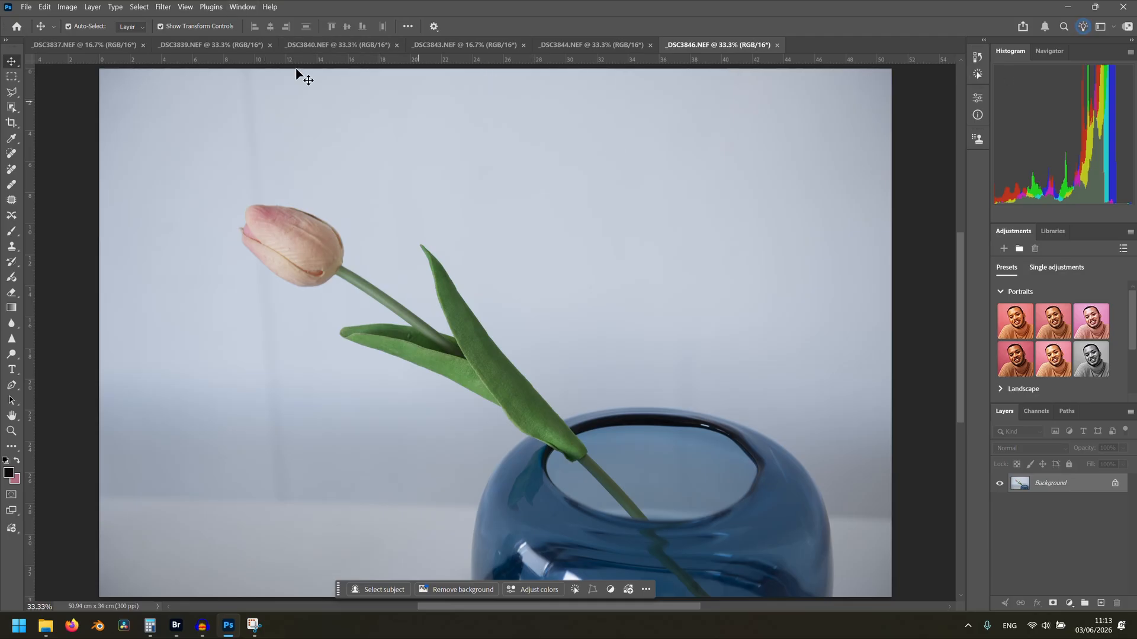
Choose the Photography workspace and bring the _DSC3843.NEF image to the front
{"action": "left_click", "coordinate": [236, 8]}
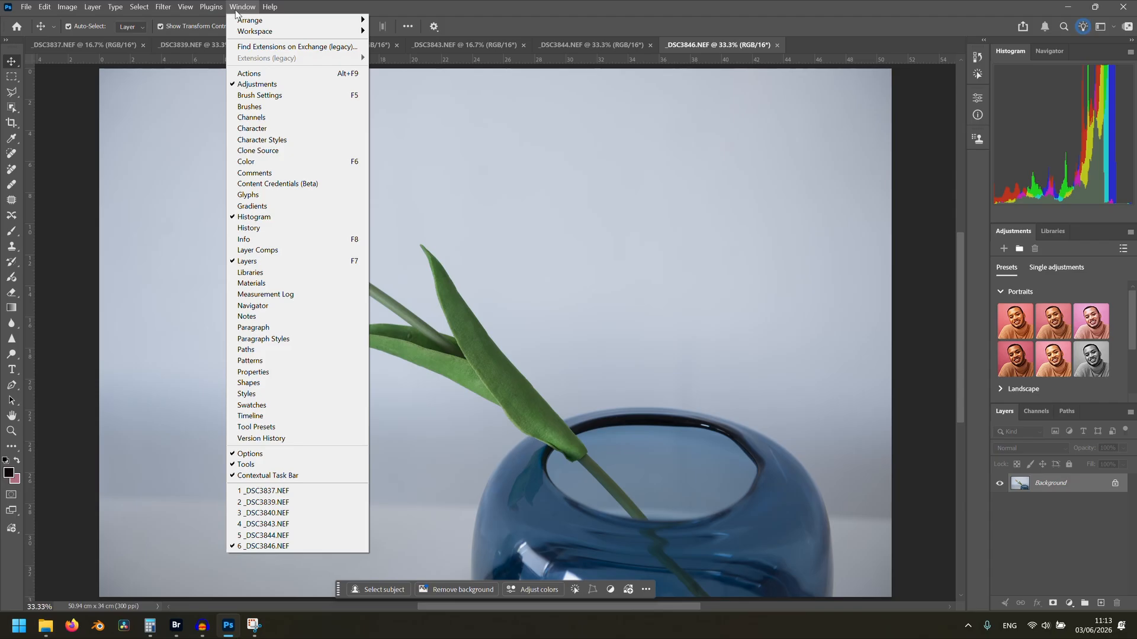
{"action": "mouse_move", "coordinate": [261, 31]}
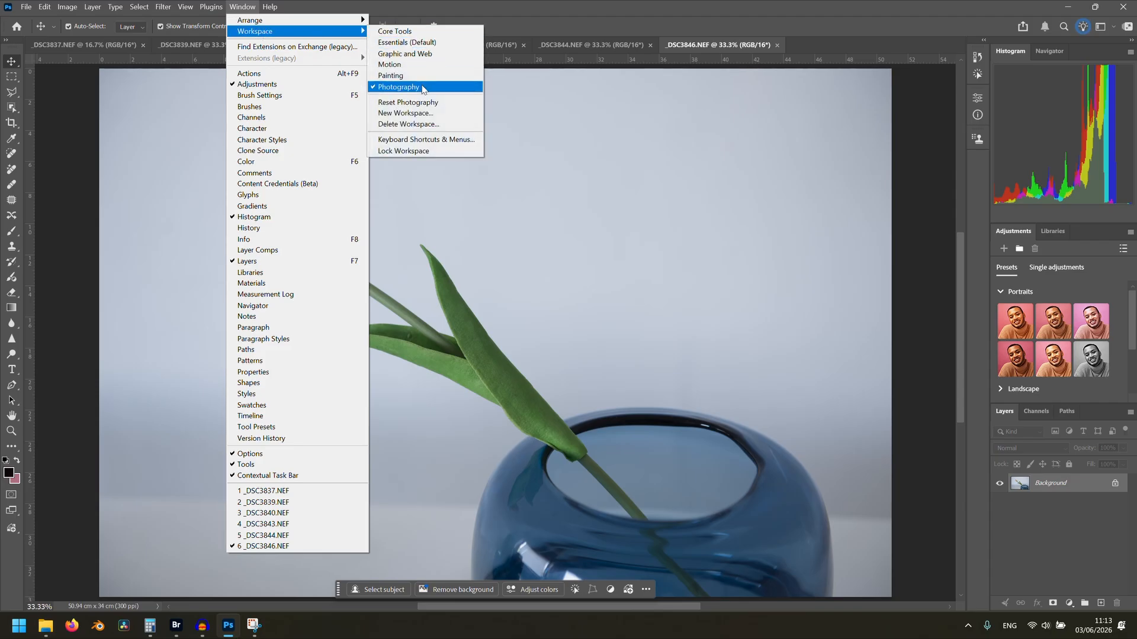
{"action": "left_click", "coordinate": [398, 87]}
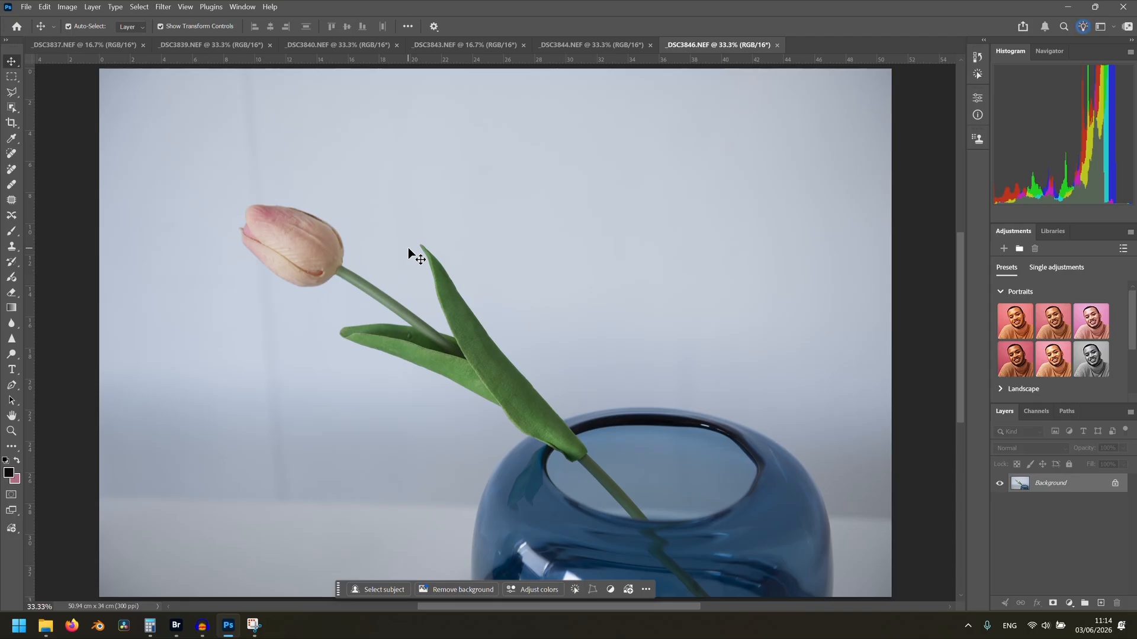
{"action": "left_click", "coordinate": [485, 43]}
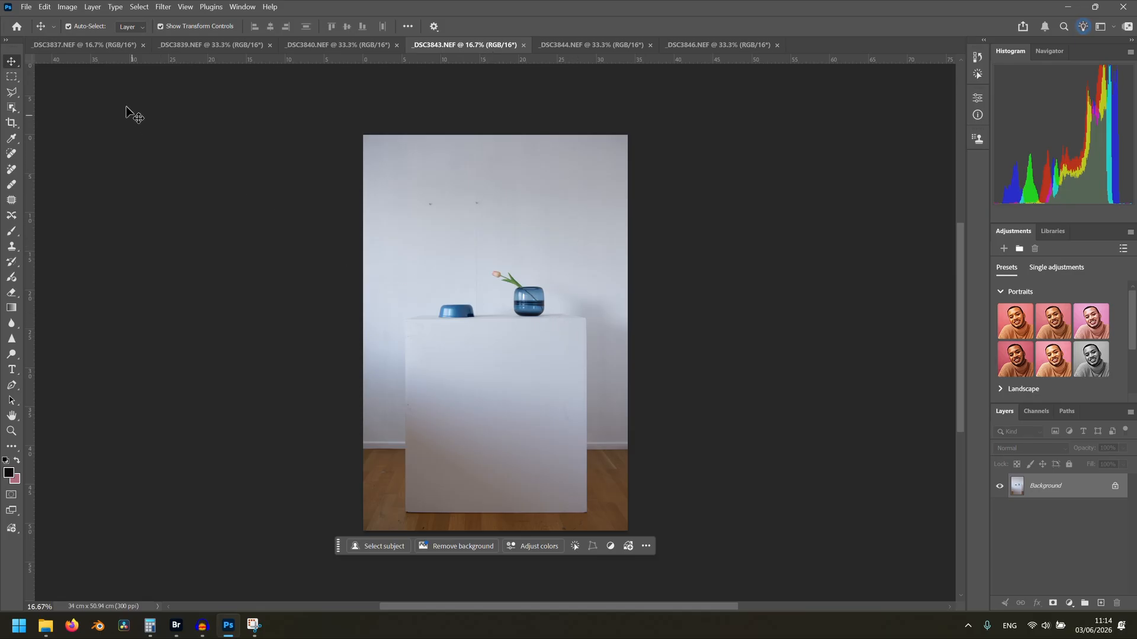
Try a direct Hue/Saturation adjustment with saturation 60 on the _DSC3843 image, and undo it
{"action": "left_click", "coordinate": [62, 10]}
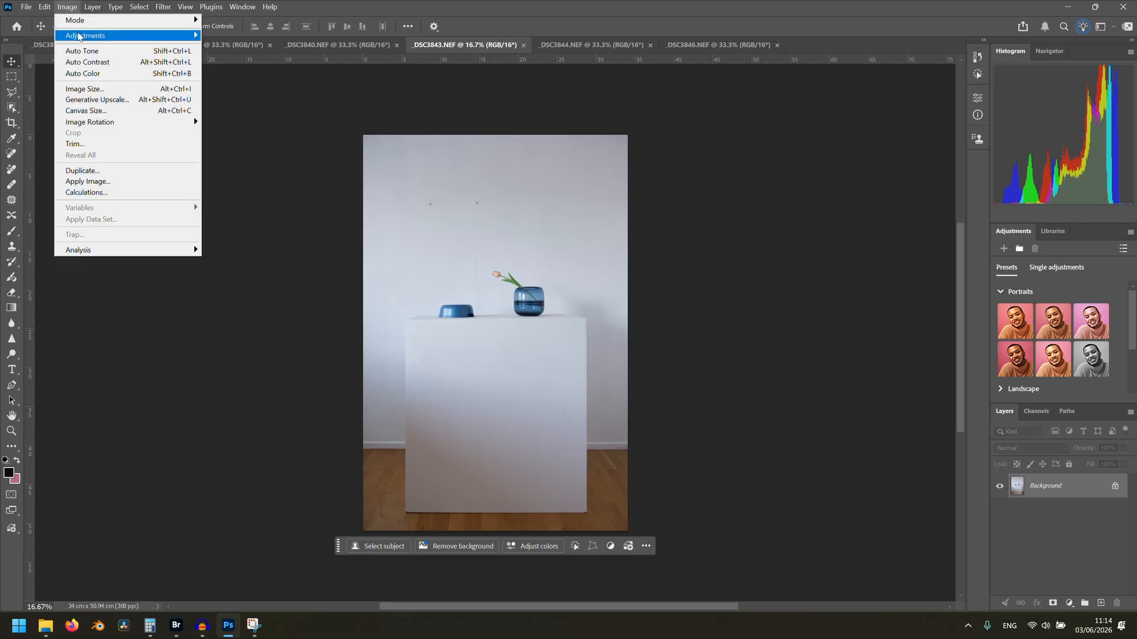
{"action": "mouse_move", "coordinate": [78, 36]}
{"action": "left_click", "coordinate": [274, 95]}
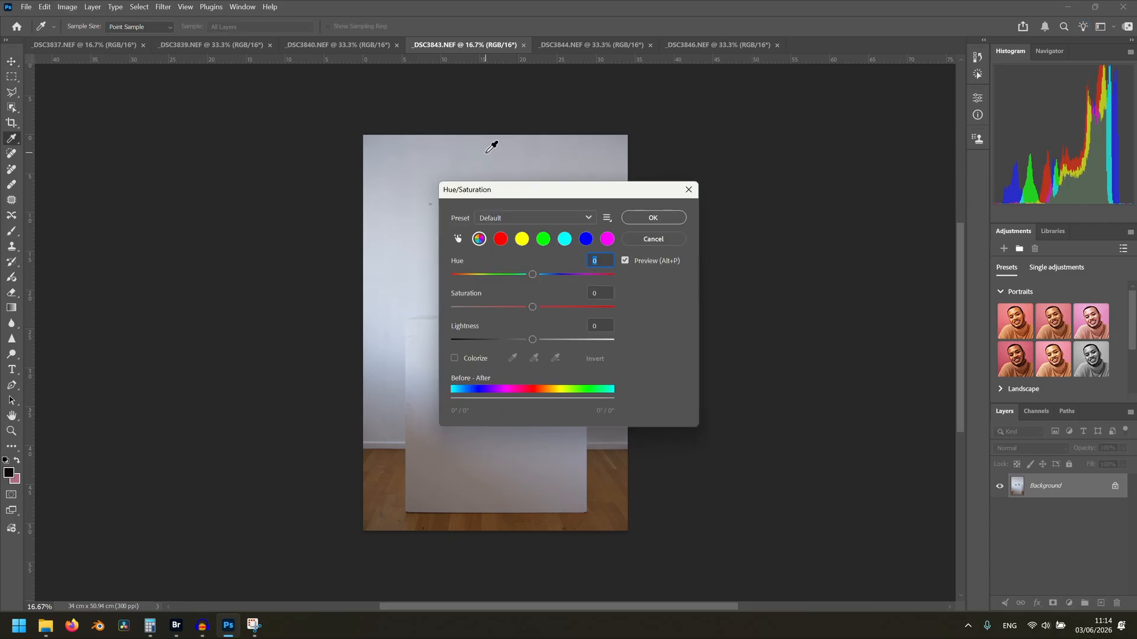
{"action": "left_click_drag", "start_coordinate": [513, 199], "coordinate": [832, 135]}
{"action": "left_click_drag", "start_coordinate": [850, 244], "coordinate": [895, 242]}
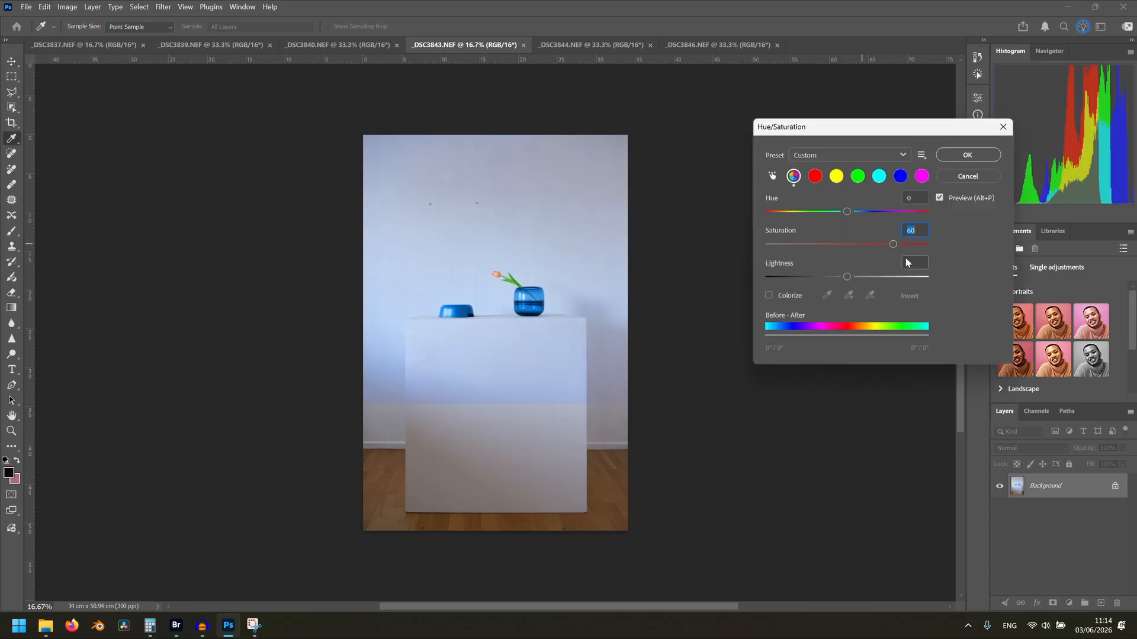
{"action": "left_click", "coordinate": [957, 157]}
{"action": "key", "text": "v"}
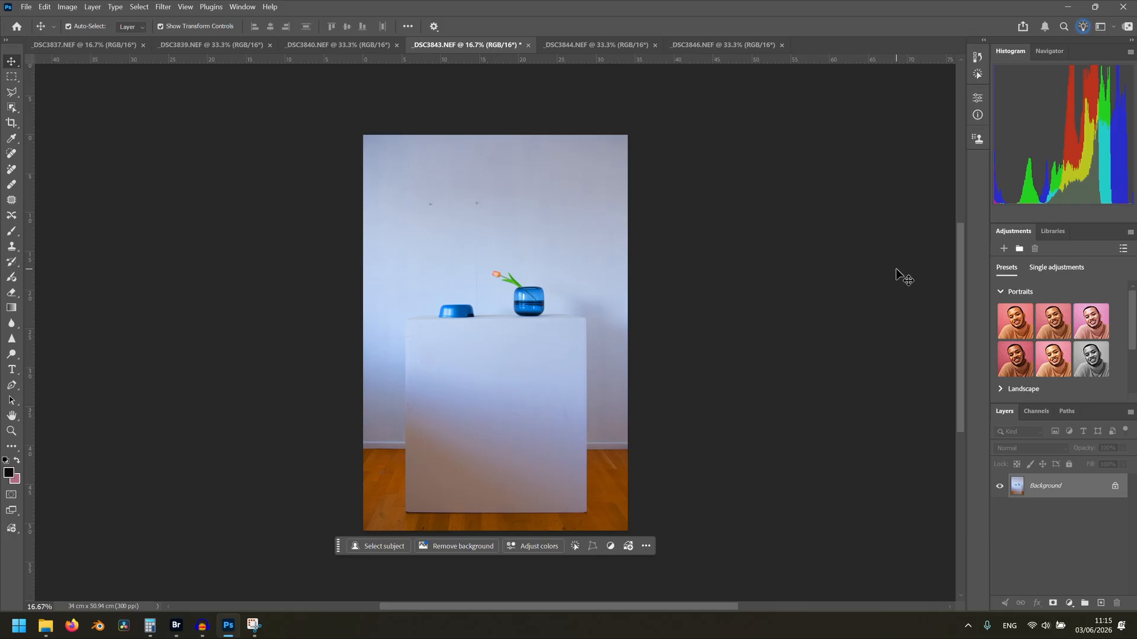
{"action": "key", "text": "ctrl"}
{"action": "key", "text": "ctrl+z"}
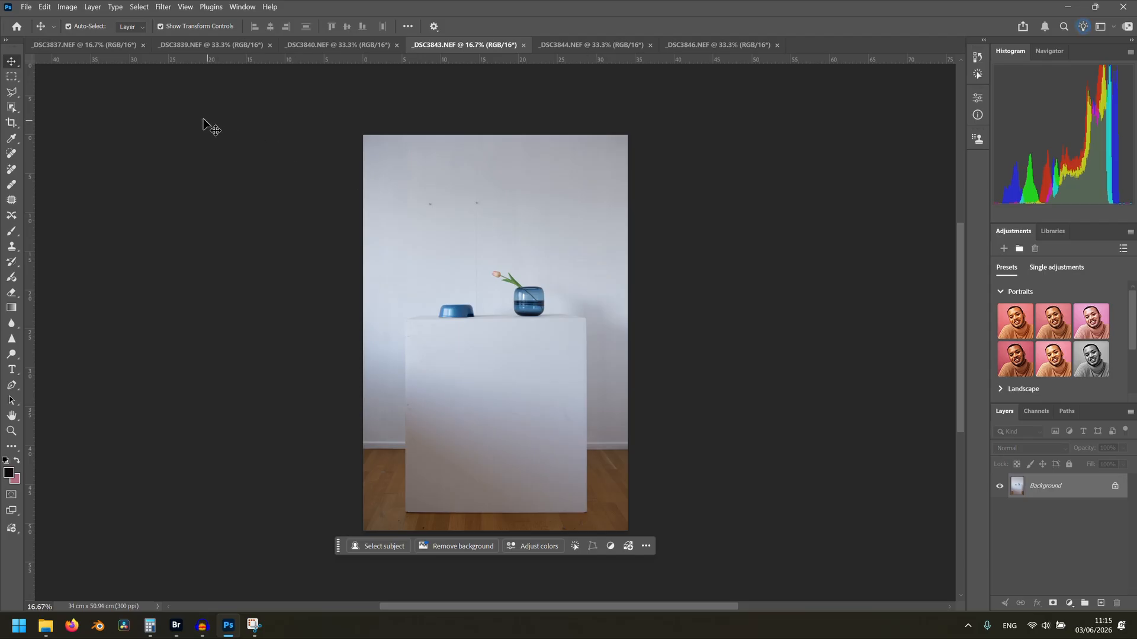
Add a Hue/Saturation adjustment layer above the Background of _DSC3843 and set its saturation to +47
{"action": "left_click", "coordinate": [93, 8]}
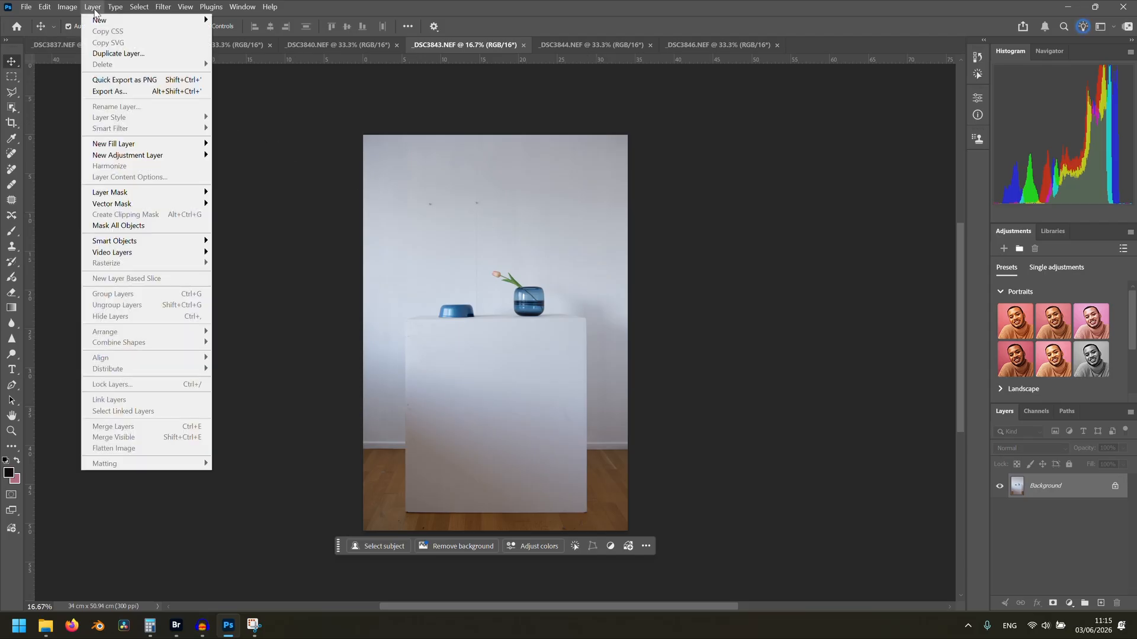
{"action": "mouse_move", "coordinate": [161, 157]}
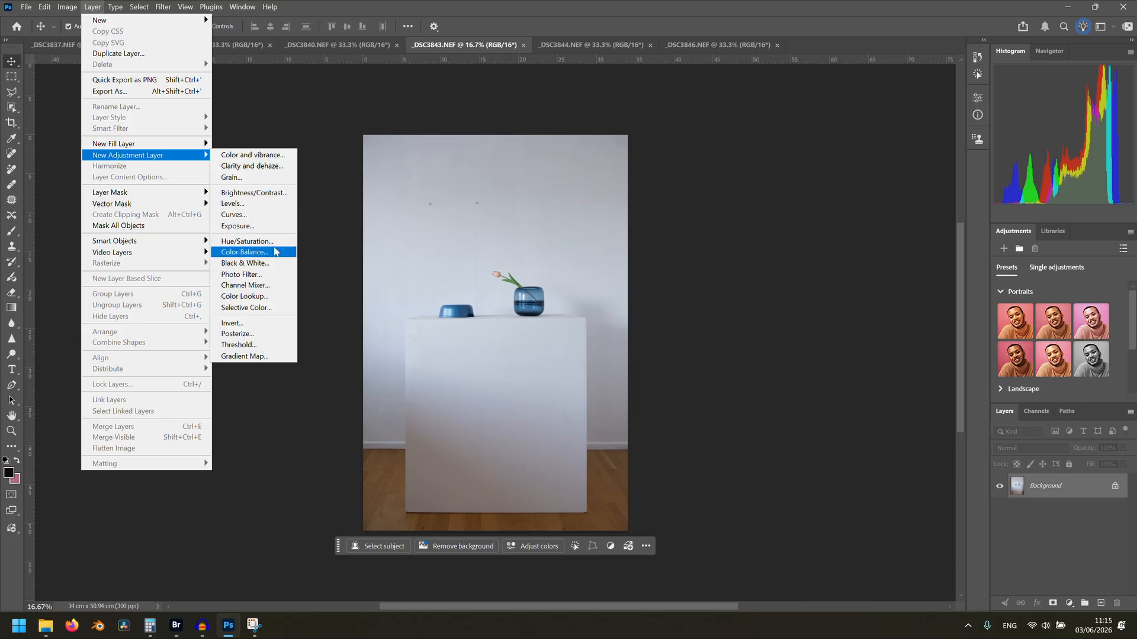
{"action": "left_click", "coordinate": [1070, 602]}
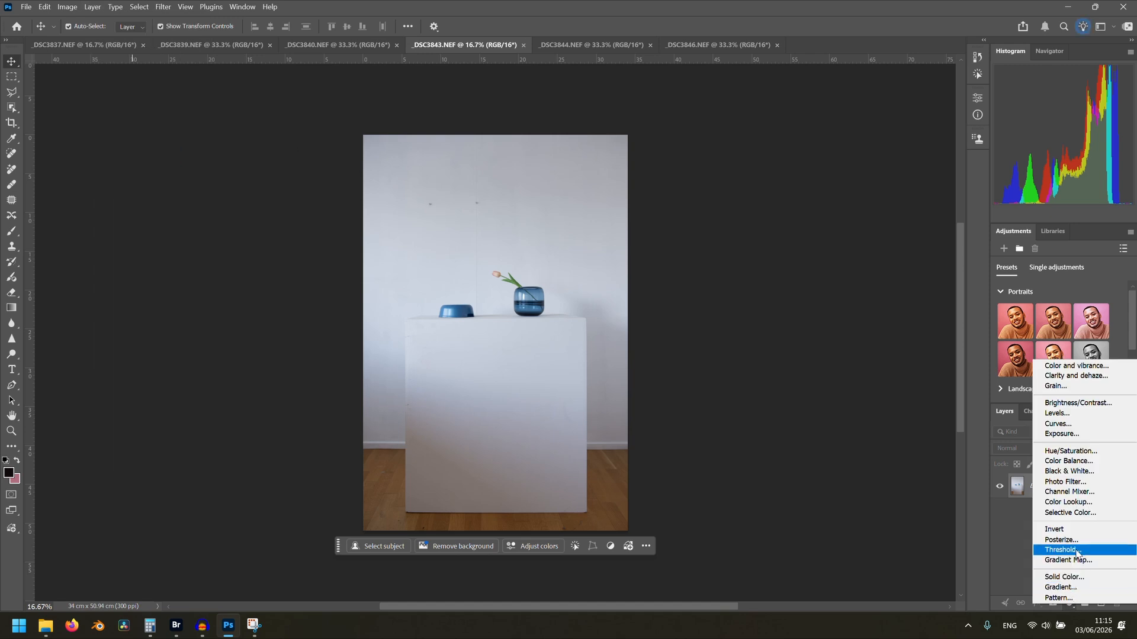
{"action": "left_click", "coordinate": [1080, 453]}
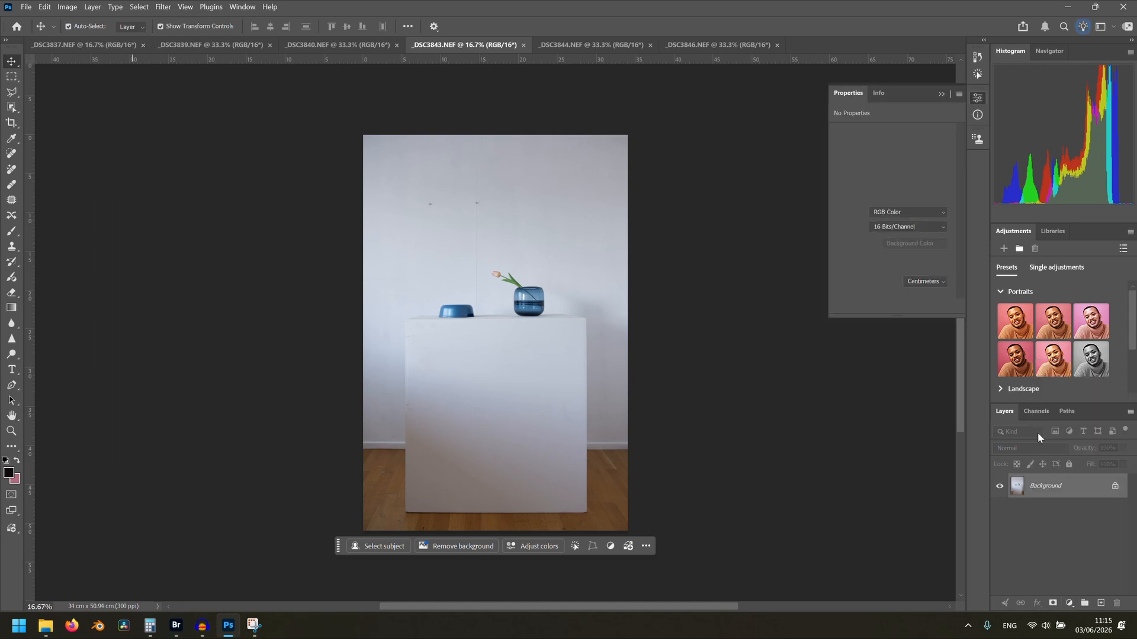
{"action": "left_click", "coordinate": [891, 208]}
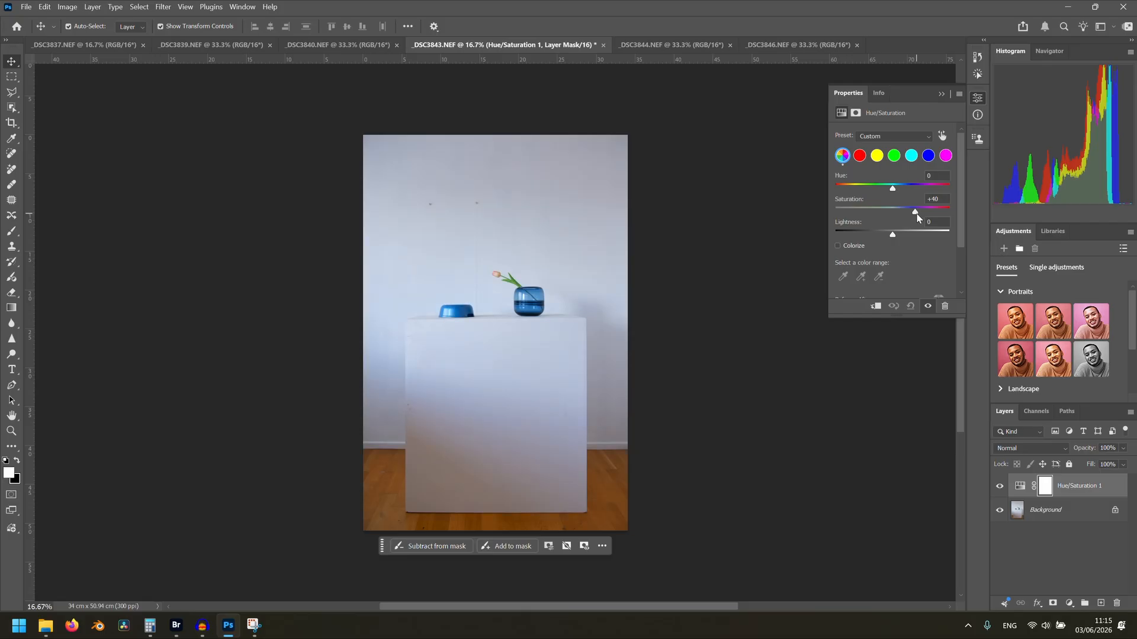
{"action": "left_click_drag", "start_coordinate": [916, 214], "coordinate": [921, 214]}
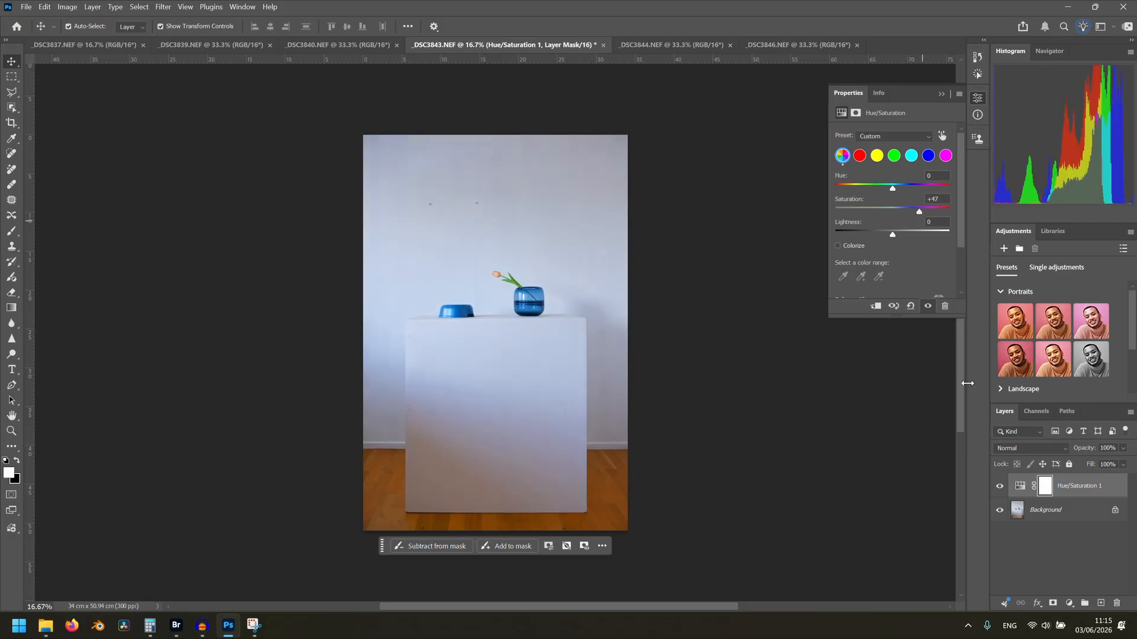
Reselect the Hue/Saturation adjustment layer and set its saturation to +1
{"action": "left_click", "coordinate": [1028, 560]}
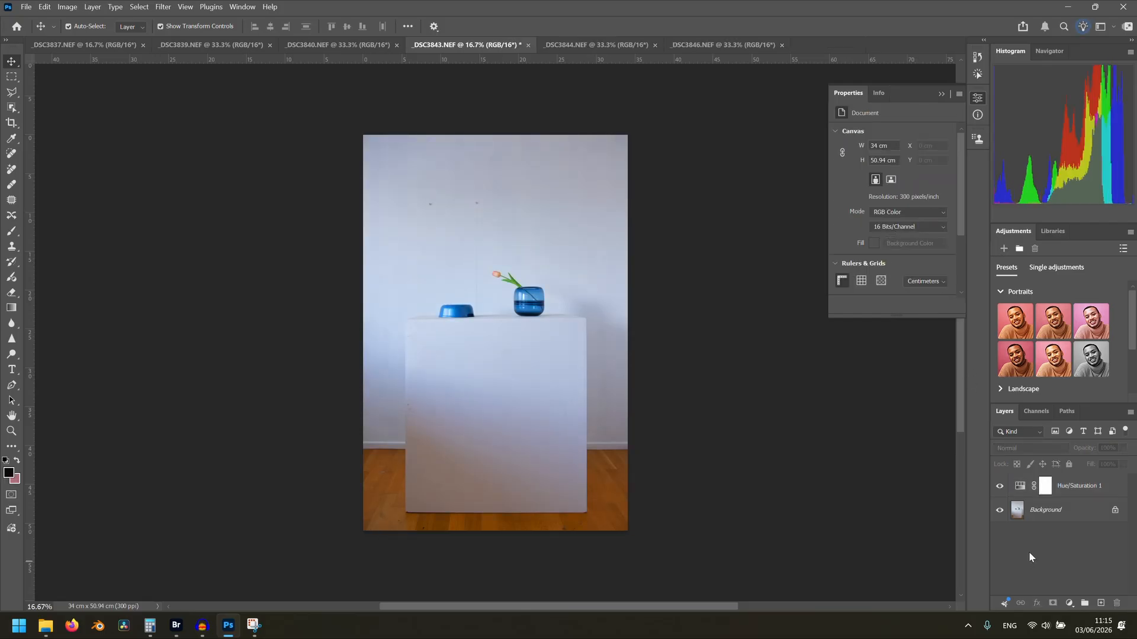
{"action": "left_click", "coordinate": [1029, 489]}
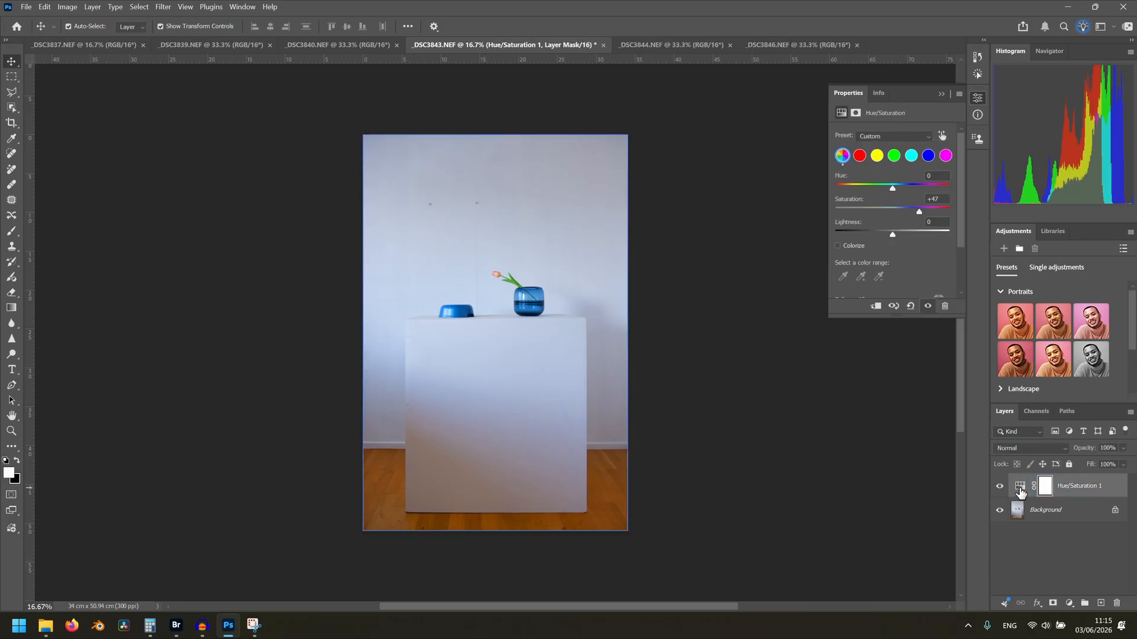
{"action": "left_click_drag", "start_coordinate": [919, 212], "coordinate": [891, 209]}
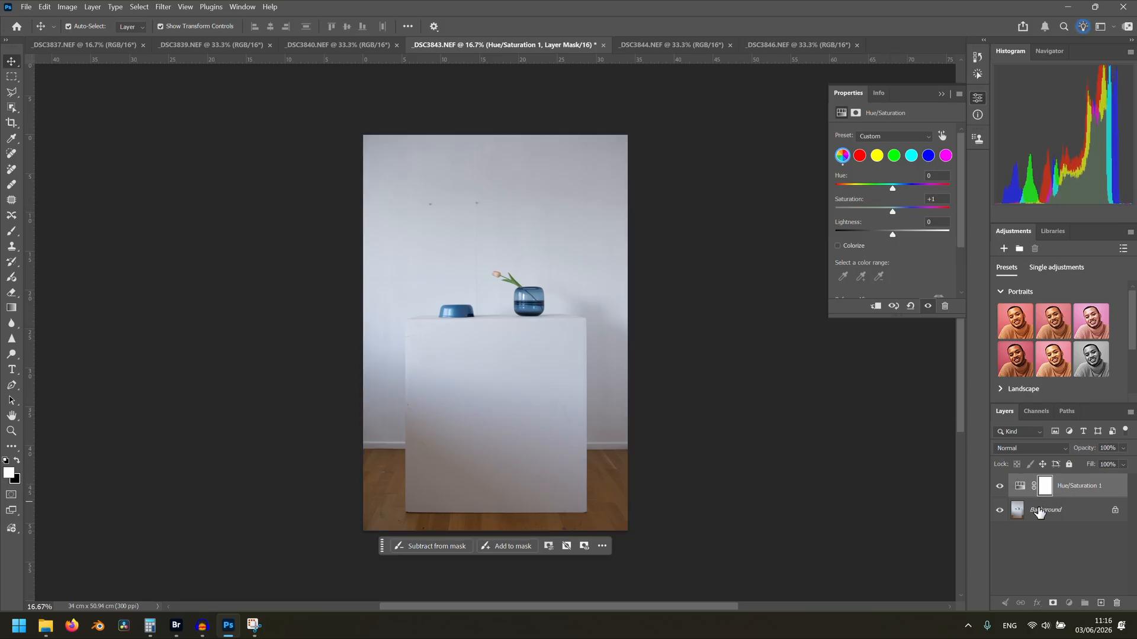
Compare the image with and without the Hue/Saturation adjustment layer by switching its visibility off and on
{"action": "left_click", "coordinate": [1039, 513]}
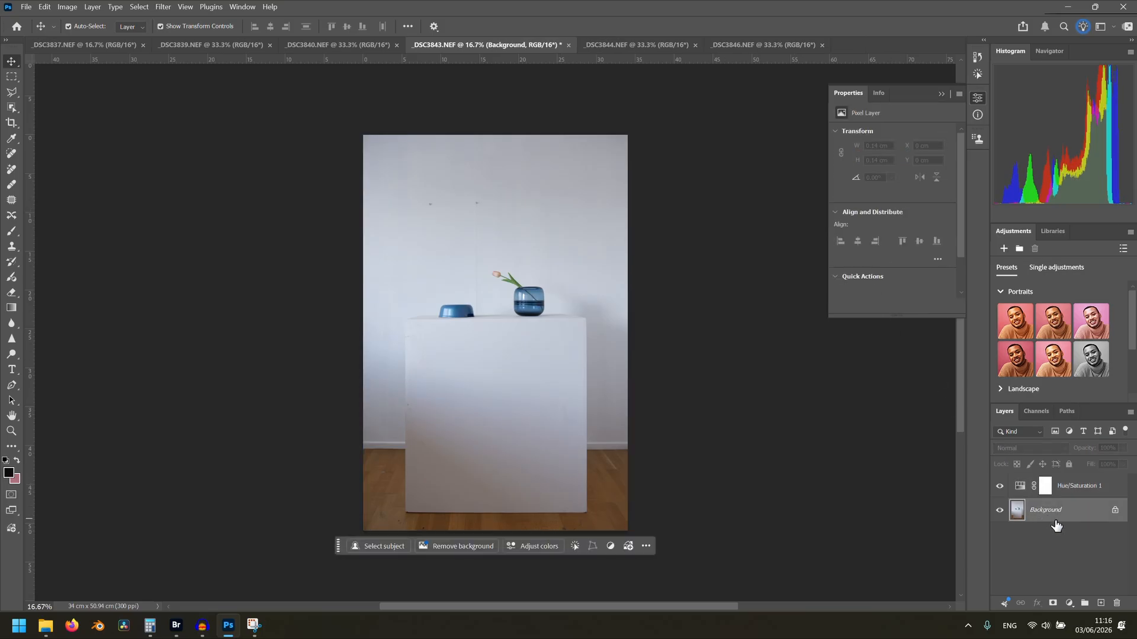
{"action": "left_click", "coordinate": [1086, 496]}
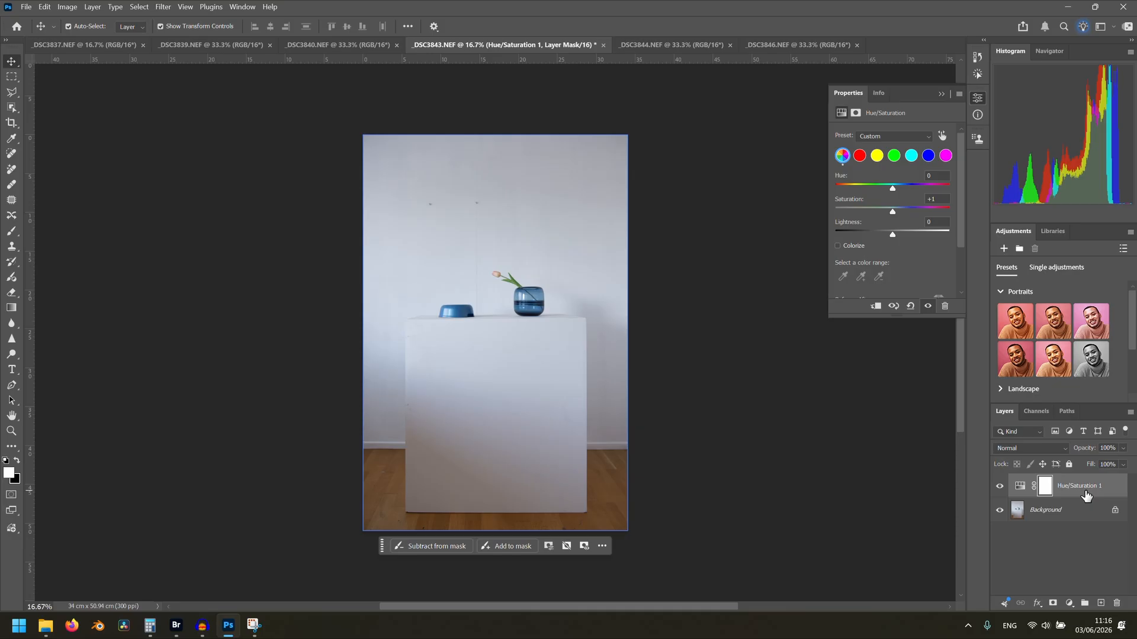
{"action": "left_click", "coordinate": [1000, 486]}
{"action": "left_click", "coordinate": [1000, 486]}
{"action": "left_click", "coordinate": [1000, 486]}
{"action": "left_click", "coordinate": [1000, 487]}
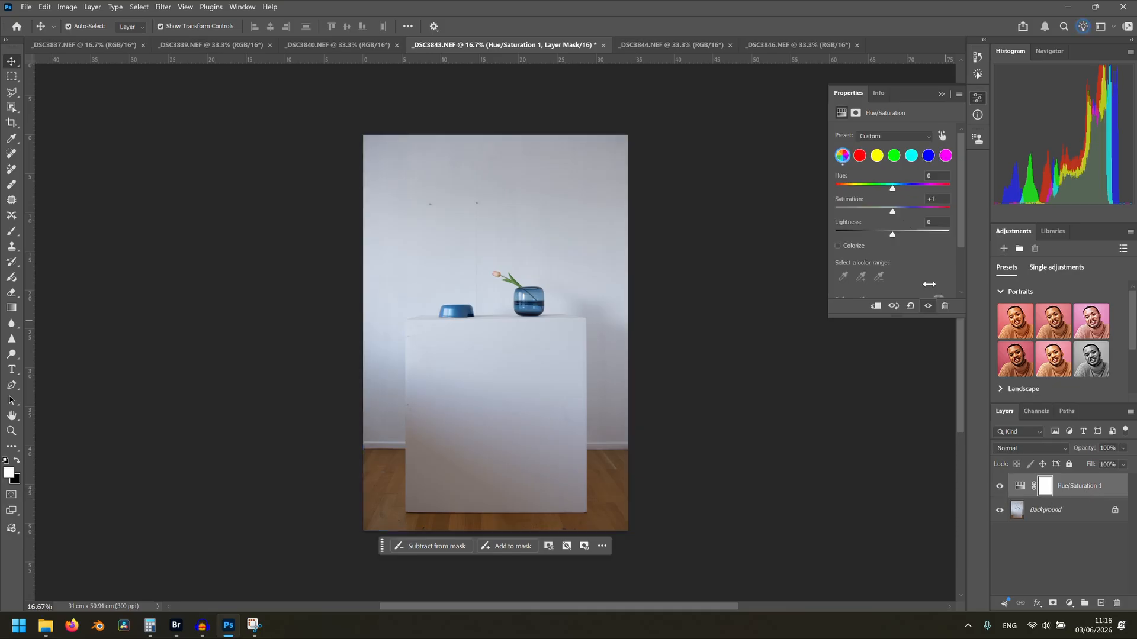
Set the adjustment layer's saturation to +60, compare the image with the layer hidden and shown, and select its adjustment settings
{"action": "left_click_drag", "start_coordinate": [893, 212], "coordinate": [927, 212]}
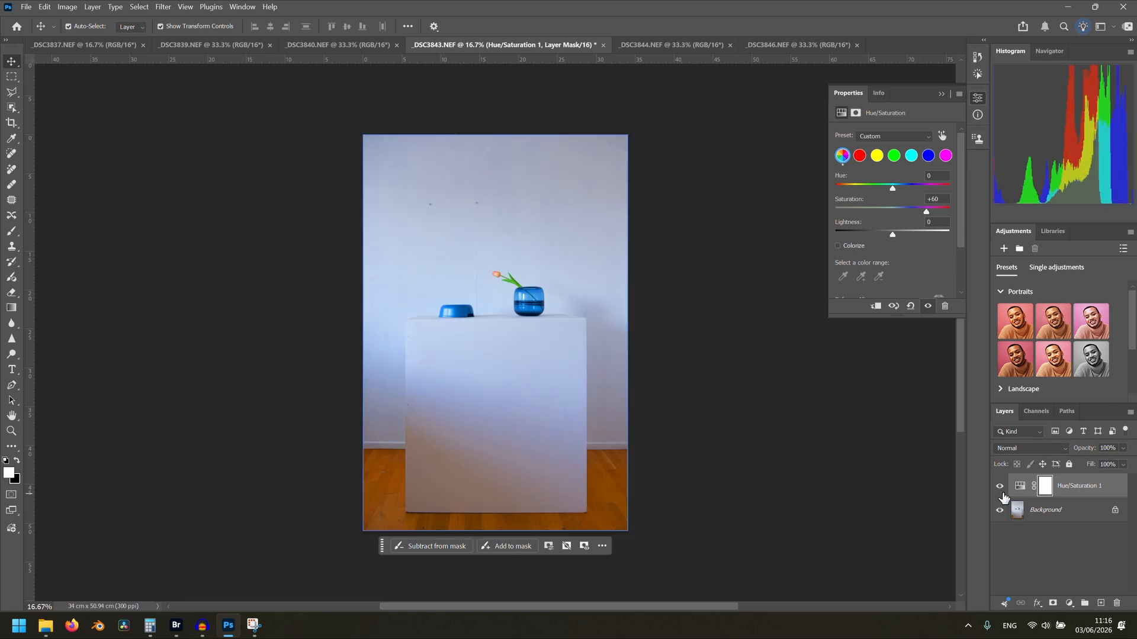
{"action": "left_click", "coordinate": [1000, 487]}
{"action": "left_click", "coordinate": [1000, 487]}
{"action": "left_click", "coordinate": [1020, 488]}
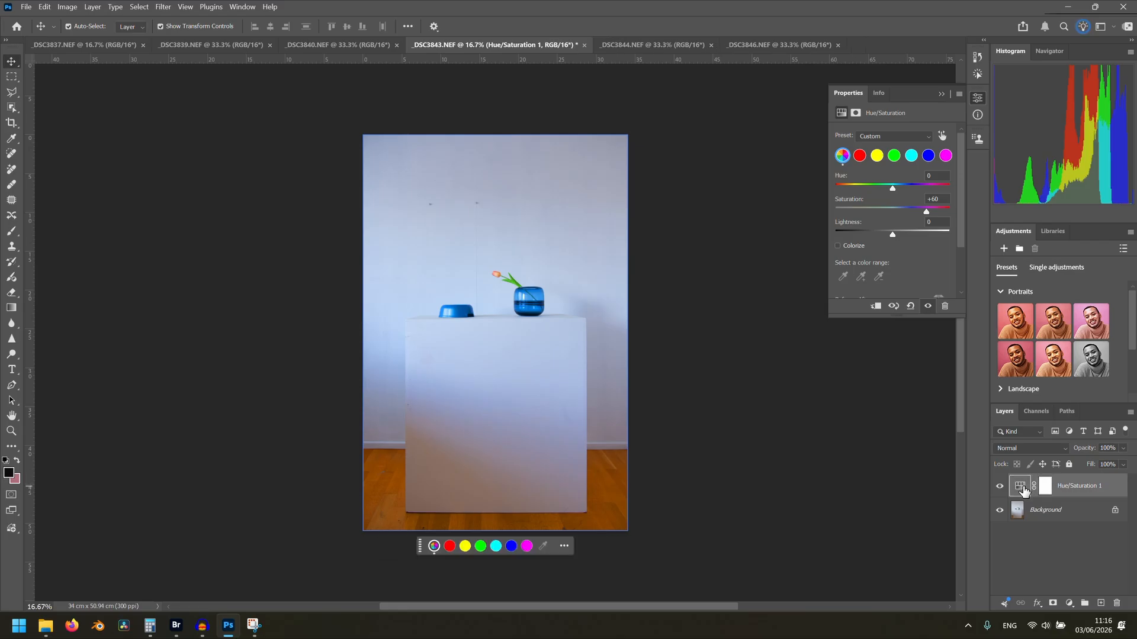
Paint black with the Brush on the Hue/Saturation layer mask across the area around the bowl and vase
{"action": "left_click", "coordinate": [1045, 487]}
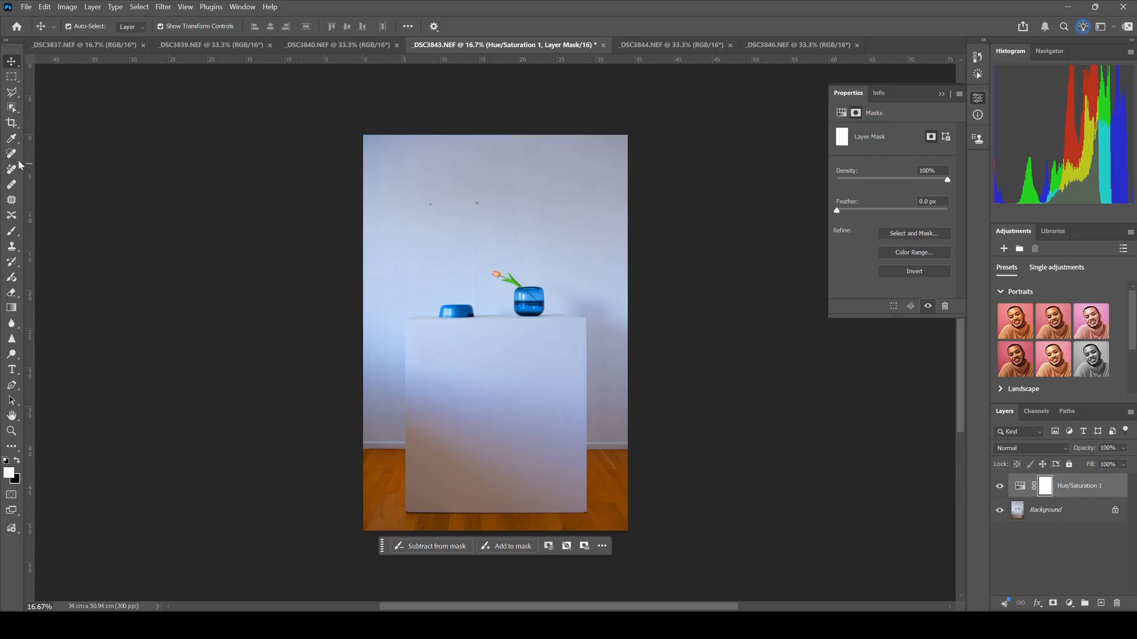
{"action": "left_click", "coordinate": [11, 232]}
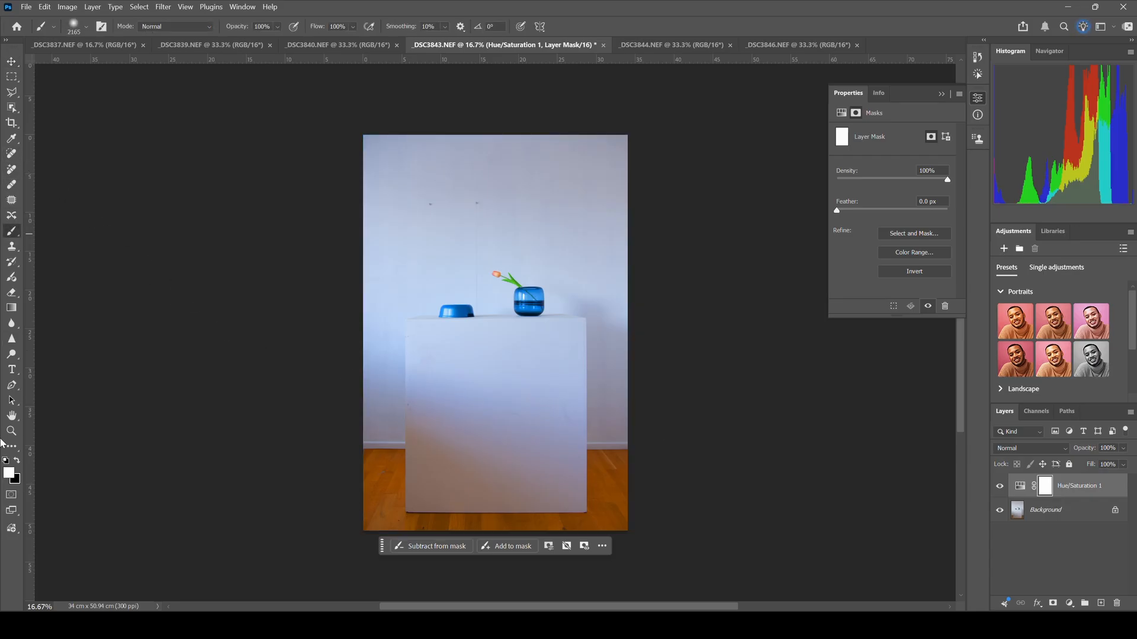
{"action": "left_click", "coordinate": [16, 463]}
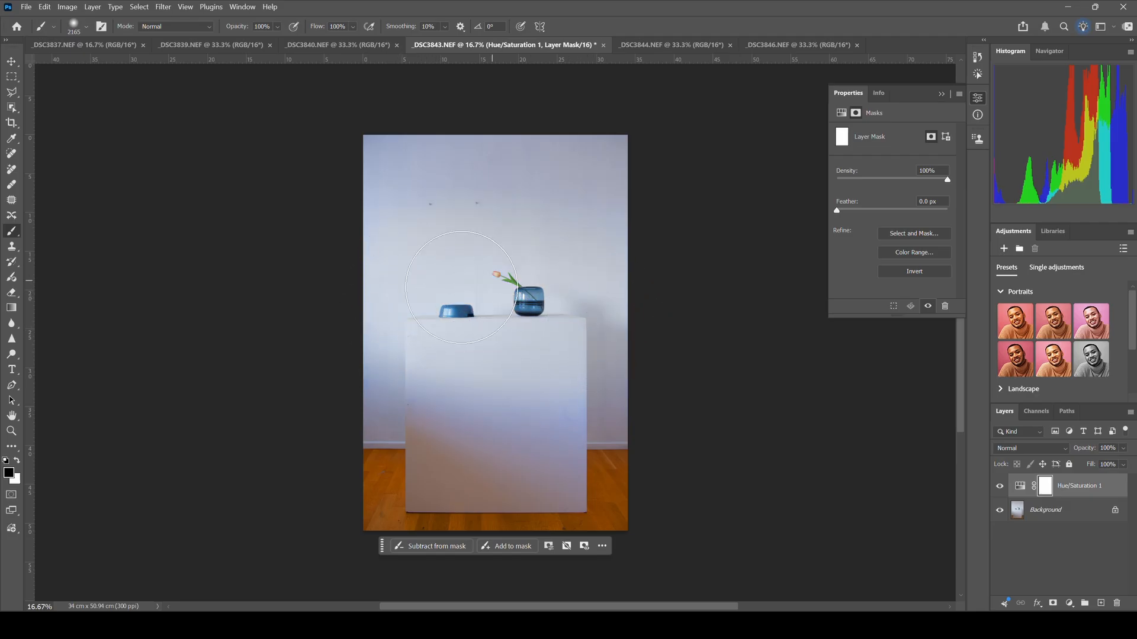
{"action": "key", "text": "ctrl+i"}
Display the layer mask on its own, paint its black area back to white, and return to the image view
{"action": "left_click", "coordinate": [1044, 487], "text": "alt"}
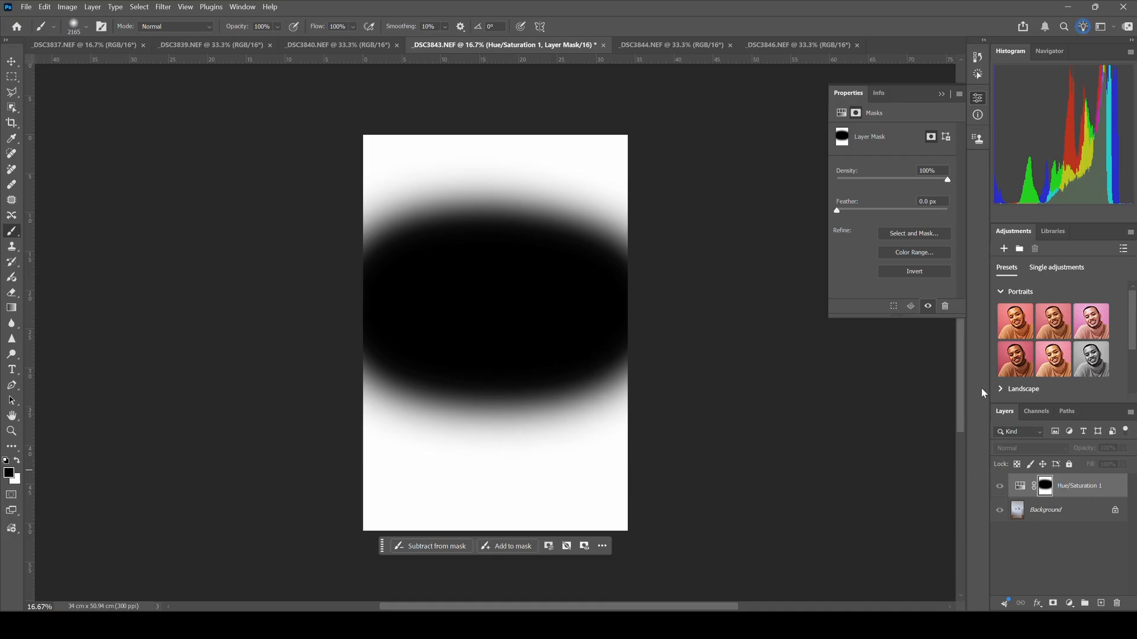
{"action": "left_click", "coordinate": [17, 460]}
{"action": "mouse_move", "coordinate": [495, 204]}
{"action": "left_mouse_down"}
{"action": "mouse_move", "coordinate": [342, 237]}
{"action": "mouse_move", "coordinate": [492, 204]}
{"action": "mouse_move", "coordinate": [681, 241]}
{"action": "mouse_move", "coordinate": [681, 318]}
{"action": "mouse_move", "coordinate": [434, 305]}
{"action": "mouse_move", "coordinate": [301, 276]}
{"action": "mouse_move", "coordinate": [346, 355]}
{"action": "mouse_move", "coordinate": [635, 333]}
{"action": "mouse_move", "coordinate": [639, 357]}
{"action": "mouse_move", "coordinate": [370, 350]}
{"action": "mouse_move", "coordinate": [309, 366]}
{"action": "mouse_move", "coordinate": [575, 394]}
{"action": "mouse_move", "coordinate": [671, 375]}
{"action": "mouse_move", "coordinate": [542, 266]}
{"action": "mouse_move", "coordinate": [335, 244]}
{"action": "mouse_move", "coordinate": [482, 348]}
{"action": "mouse_move", "coordinate": [438, 423]}
{"action": "mouse_move", "coordinate": [225, 388]}
{"action": "mouse_move", "coordinate": [442, 199]}
{"action": "mouse_move", "coordinate": [397, 306]}
{"action": "mouse_move", "coordinate": [524, 338]}
{"action": "mouse_move", "coordinate": [564, 446]}
{"action": "mouse_move", "coordinate": [494, 272]}
{"action": "mouse_move", "coordinate": [628, 256]}
{"action": "mouse_move", "coordinate": [378, 254]}
{"action": "mouse_move", "coordinate": [383, 155]}
{"action": "mouse_move", "coordinate": [533, 199]}
{"action": "left_mouse_up"}
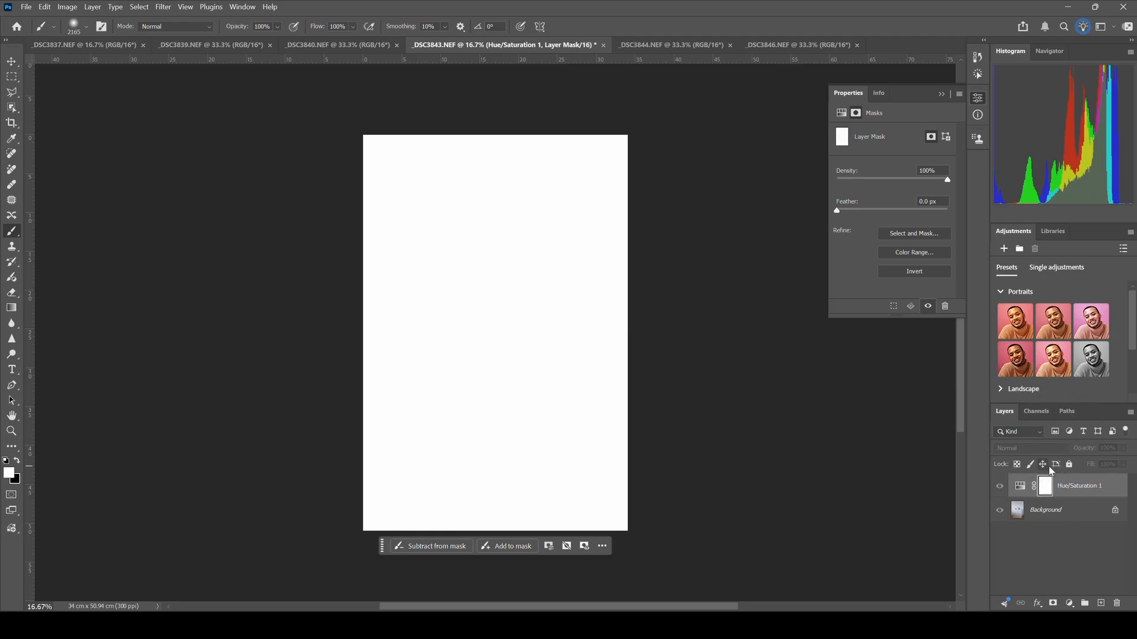
{"action": "left_click", "coordinate": [1043, 492], "text": "alt"}
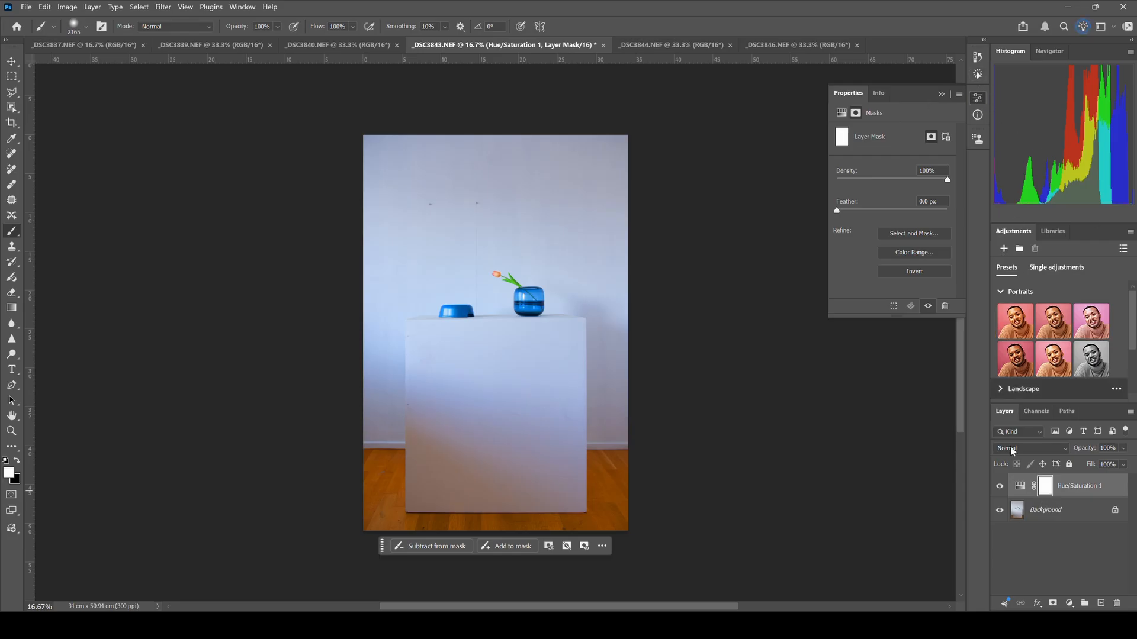
Open the Hue/Saturation layer's adjustment settings and set the saturation to 0
{"action": "left_click", "coordinate": [1017, 492]}
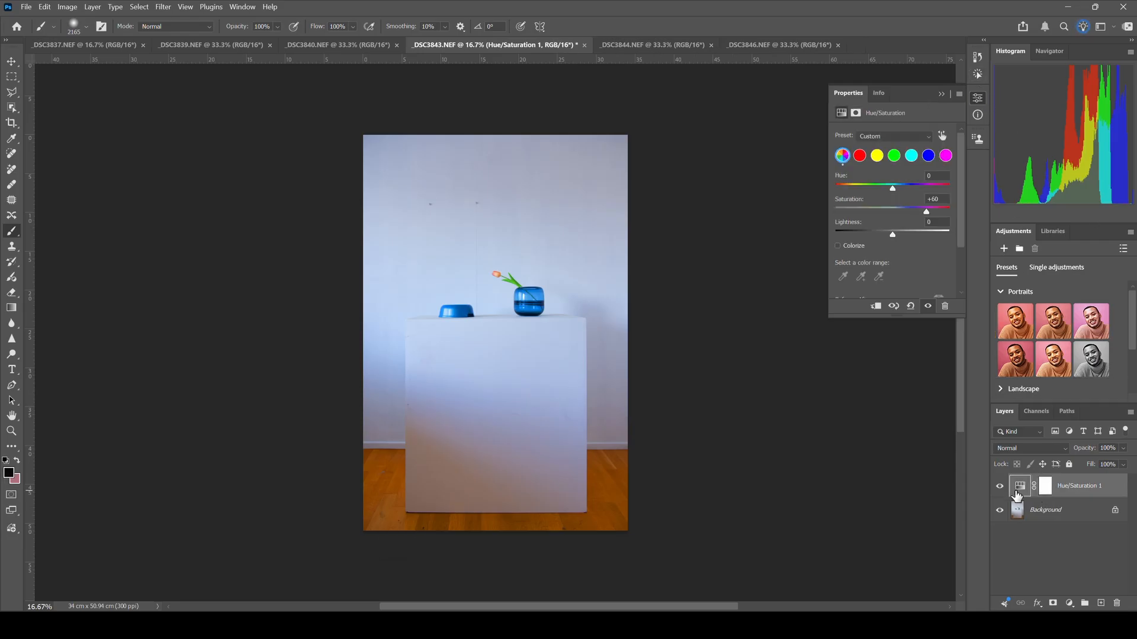
{"action": "left_click", "coordinate": [892, 208]}
{"action": "mouse_move", "coordinate": [892, 211]}
{"action": "left_mouse_down"}
{"action": "mouse_move", "coordinate": [940, 199]}
{"action": "mouse_move", "coordinate": [899, 200]}
{"action": "left_mouse_up"}
{"action": "type", "text": "0"}
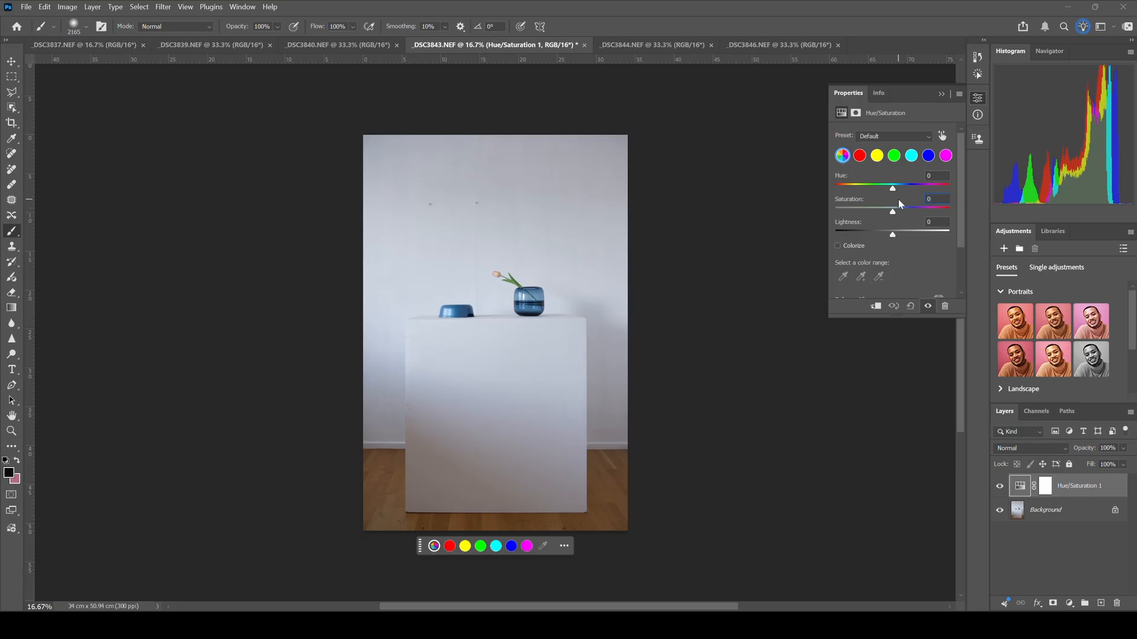
Enlarge the _DSC3843 image to 50% with the Navigator and examine the lower part of the plinth and the floor
{"action": "left_click", "coordinate": [1050, 52]}
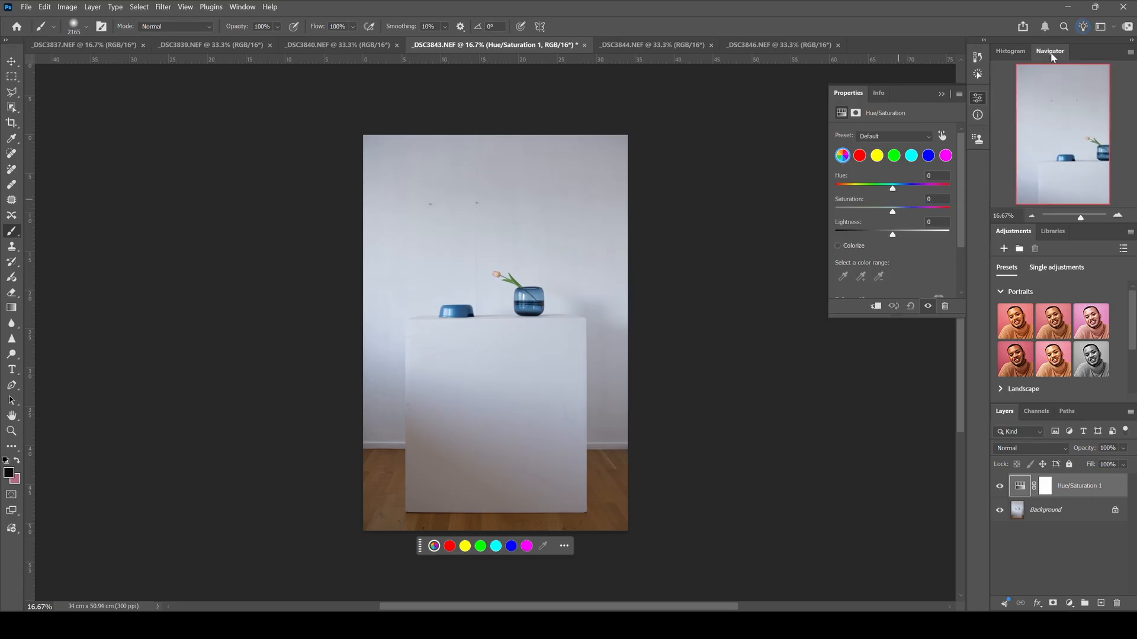
{"action": "left_click", "coordinate": [1117, 217]}
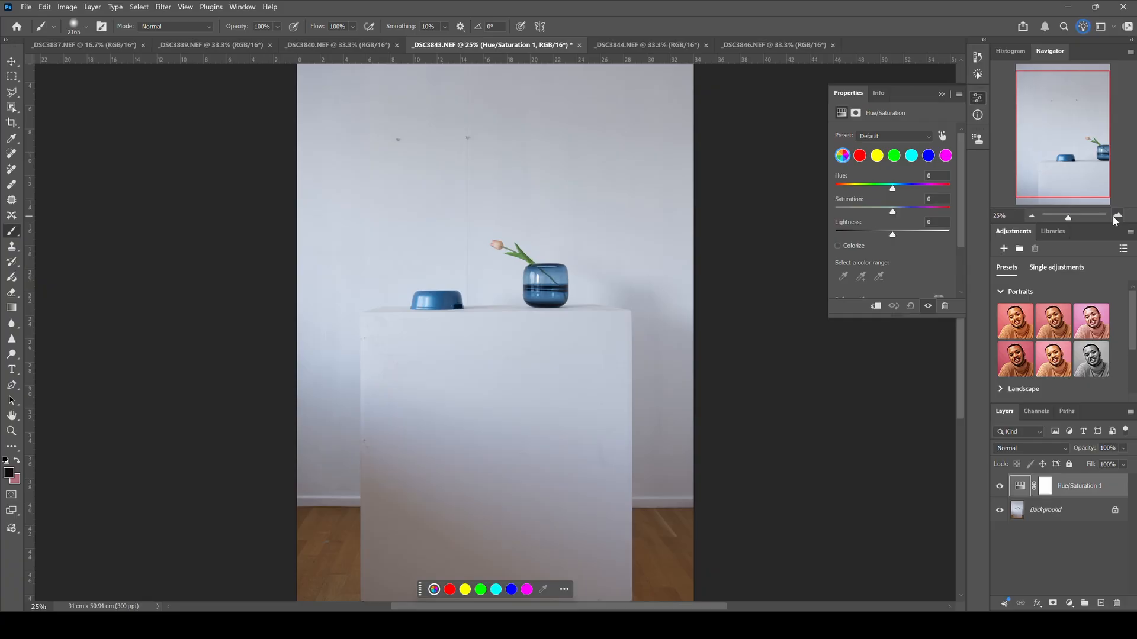
{"action": "left_click", "coordinate": [1116, 217]}
{"action": "left_click", "coordinate": [1116, 217]}
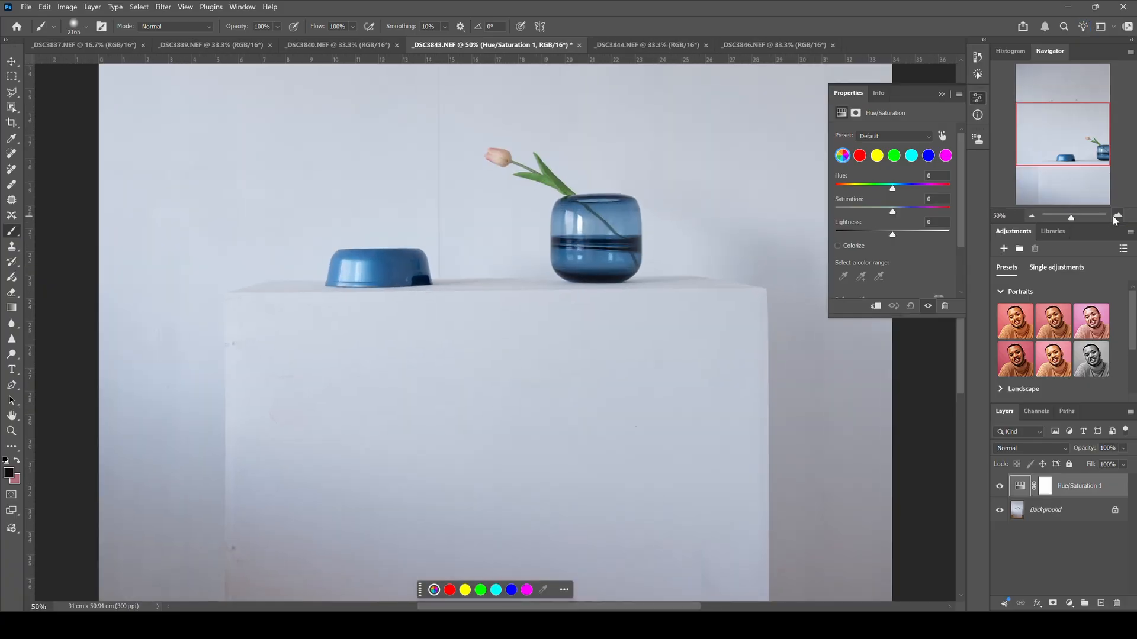
{"action": "left_click_drag", "start_coordinate": [1063, 153], "coordinate": [1072, 187]}
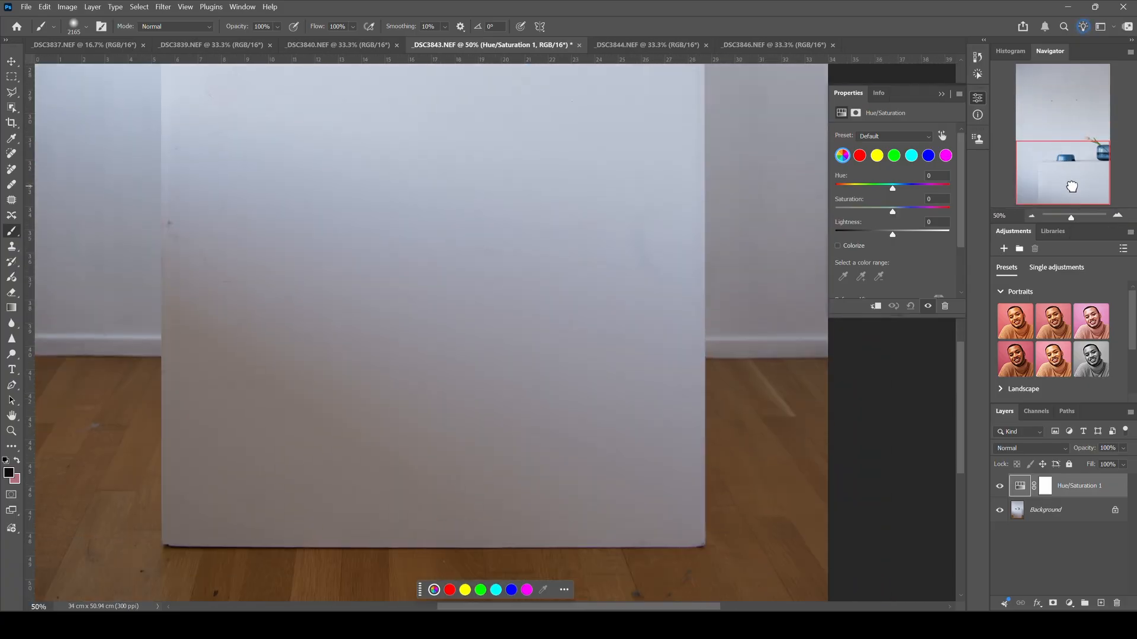
Set the Hue/Saturation adjustment layer's saturation to -54
{"action": "left_click_drag", "start_coordinate": [1096, 195], "coordinate": [1098, 111]}
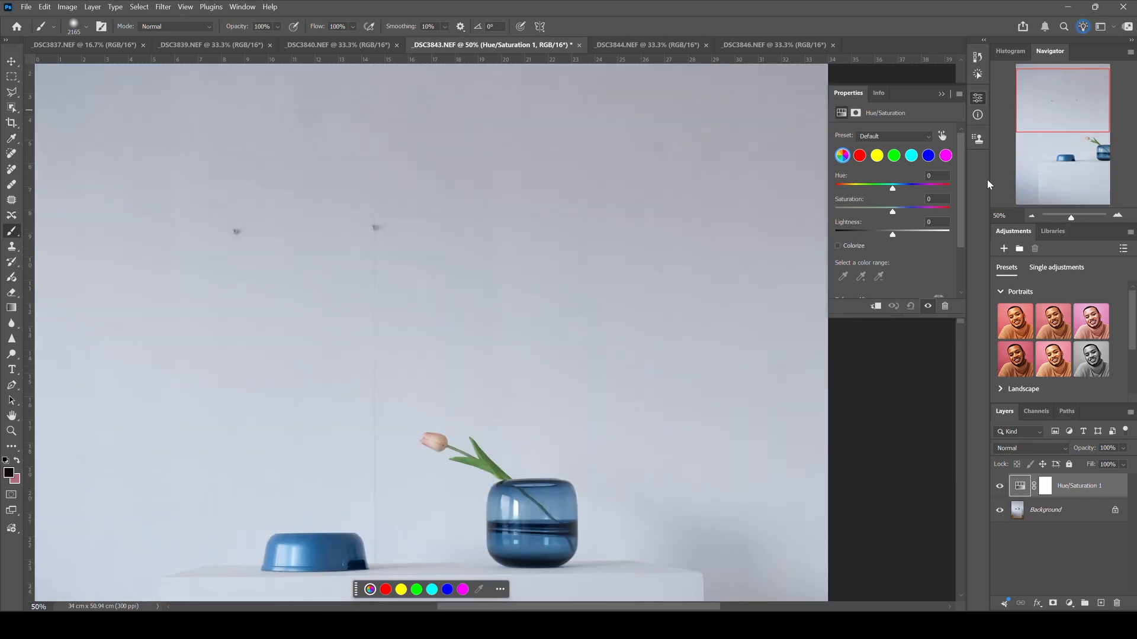
{"action": "left_click", "coordinate": [1032, 217]}
{"action": "left_click", "coordinate": [1032, 217]}
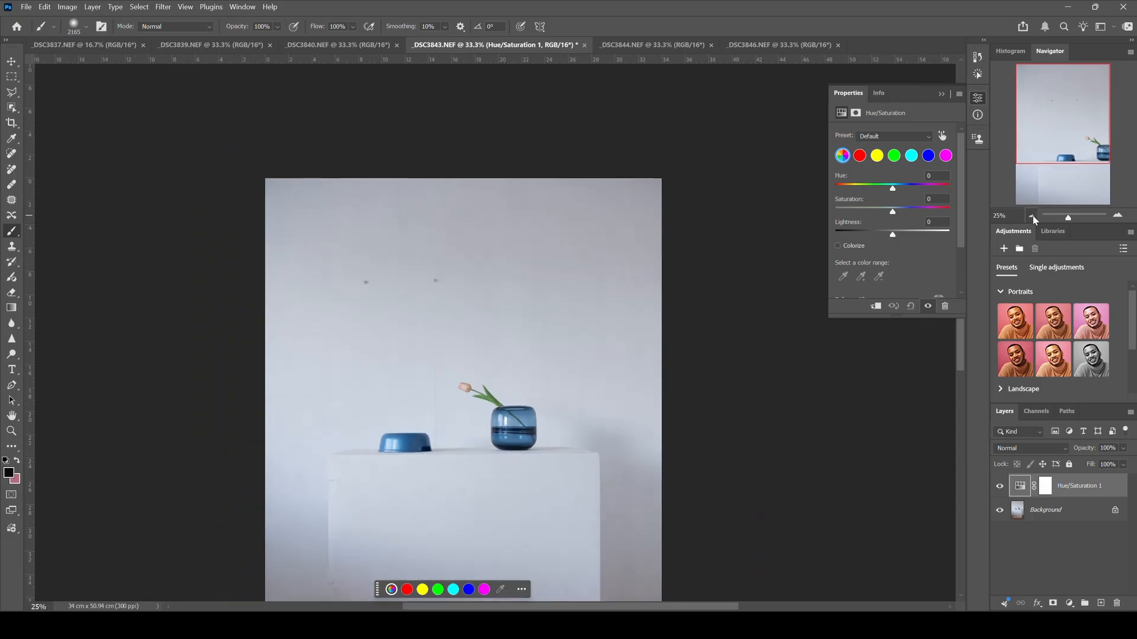
{"action": "left_click", "coordinate": [1033, 216]}
{"action": "left_click", "coordinate": [1032, 217]}
{"action": "left_click_drag", "start_coordinate": [1033, 171], "coordinate": [1051, 212]}
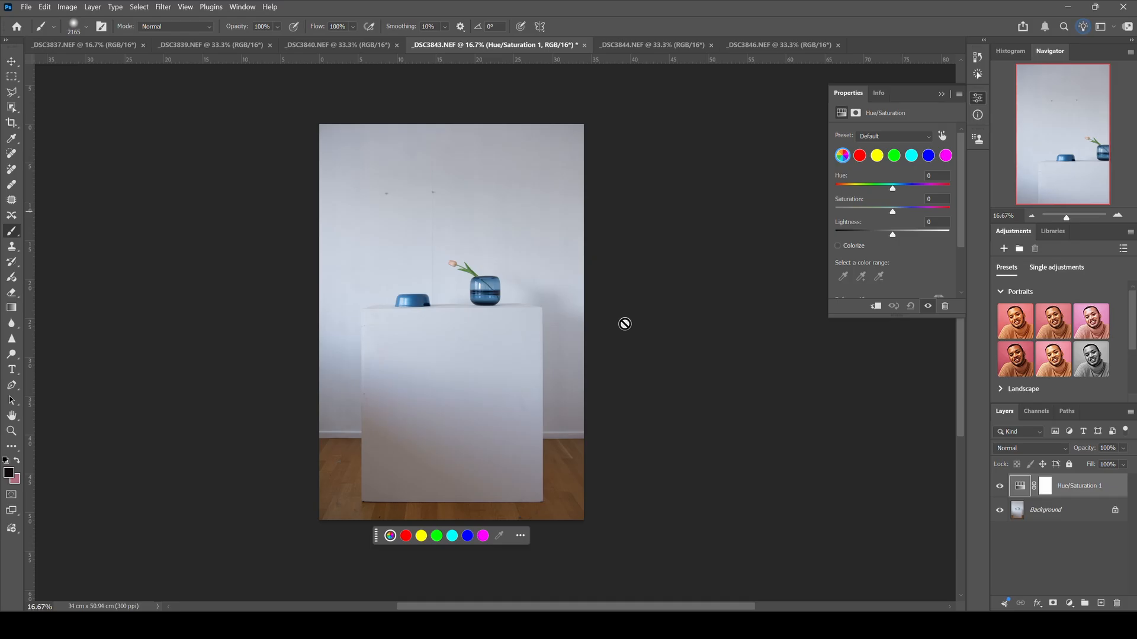
{"action": "left_click", "coordinate": [1046, 489]}
{"action": "left_click", "coordinate": [1020, 485]}
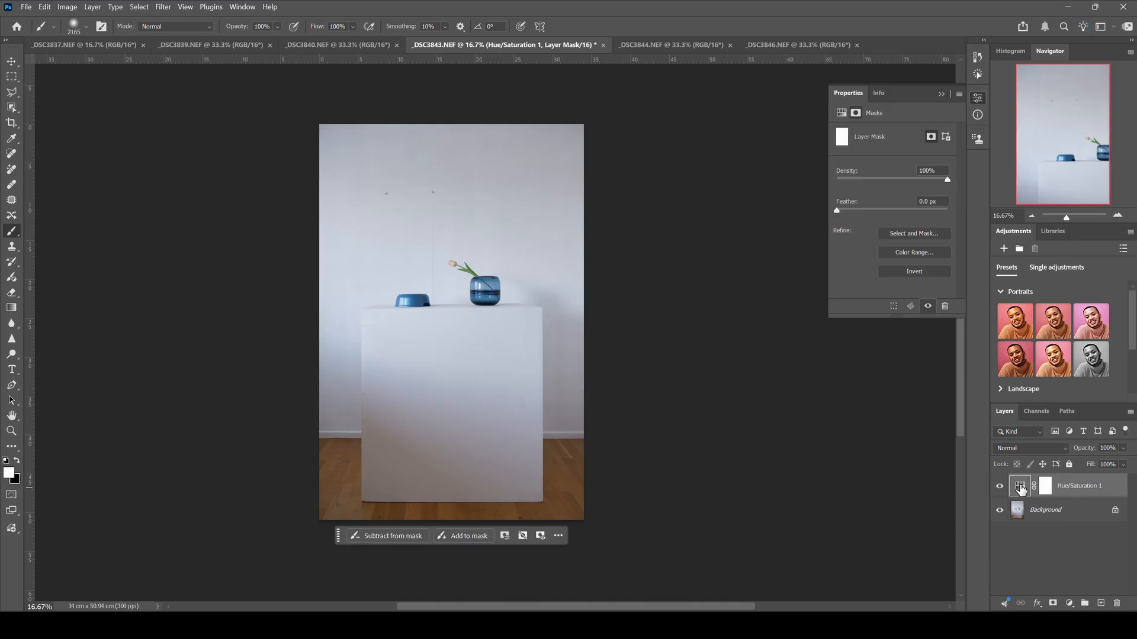
{"action": "left_click_drag", "start_coordinate": [874, 206], "coordinate": [861, 212]}
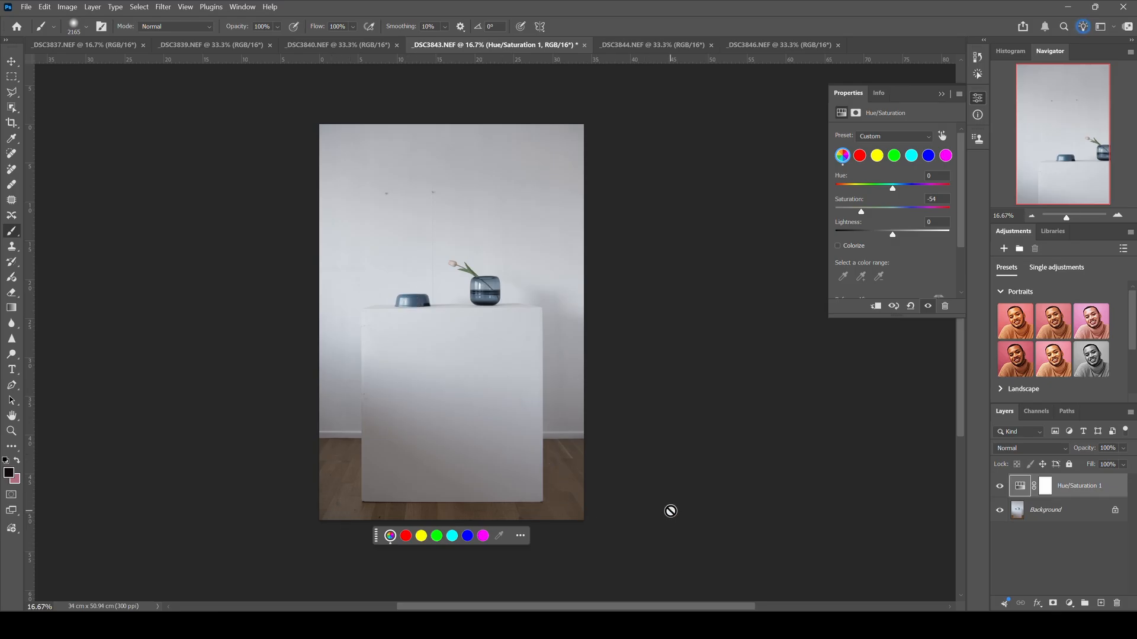
Paint black on the Hue/Saturation layer mask over the wooden floor around the plinth with a soft 464 px brush
{"action": "left_click", "coordinate": [1046, 490]}
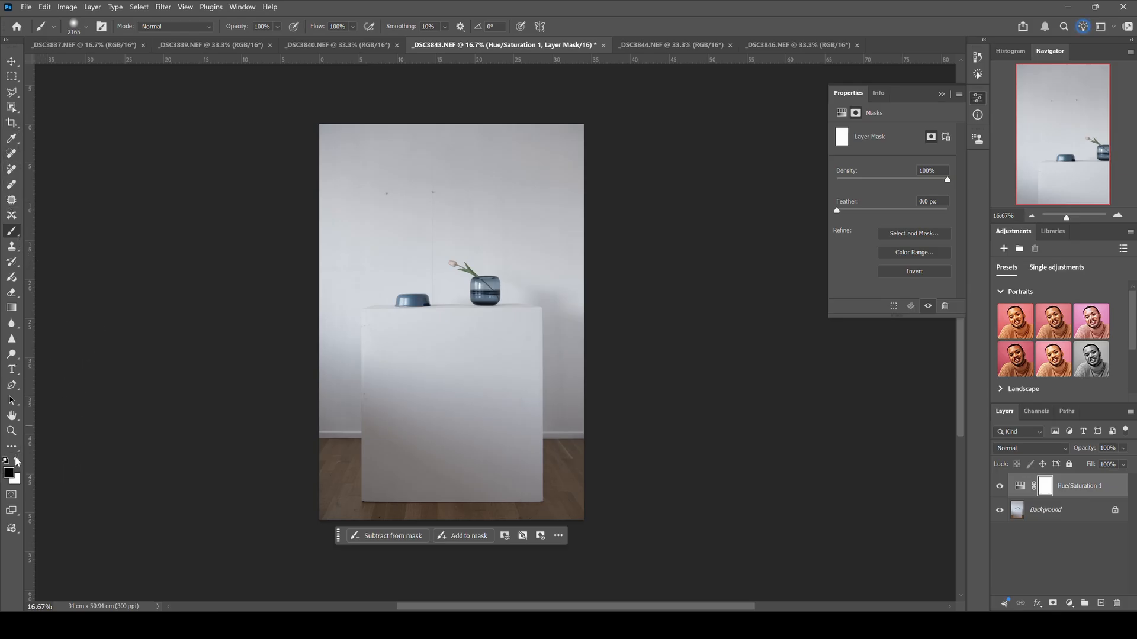
{"action": "right_click", "coordinate": [315, 472]}
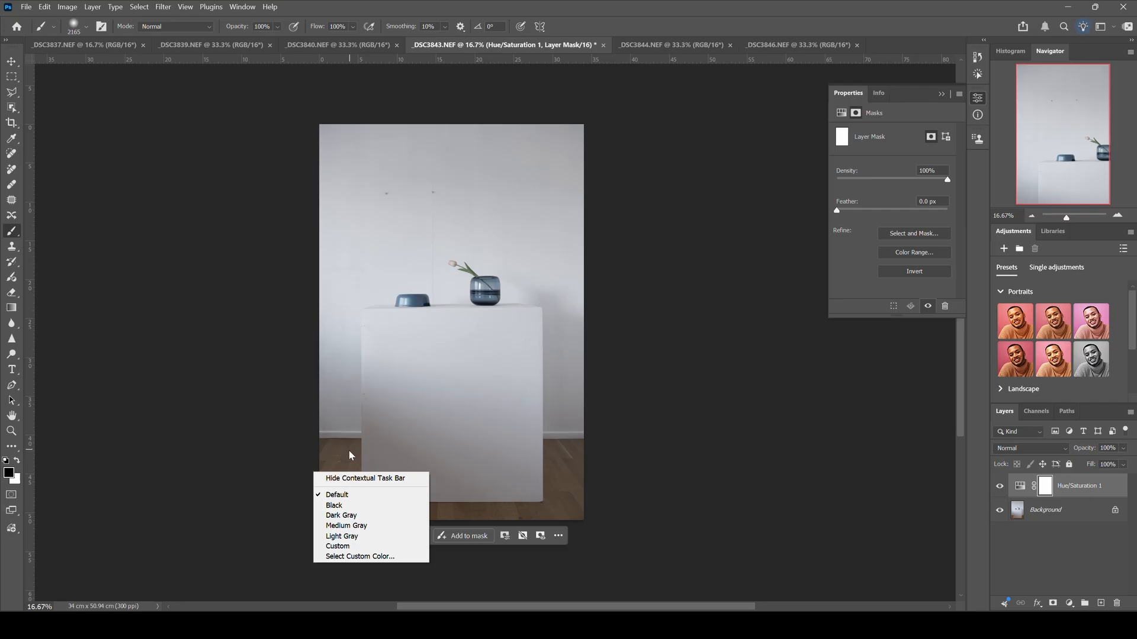
{"action": "right_click", "coordinate": [349, 455]}
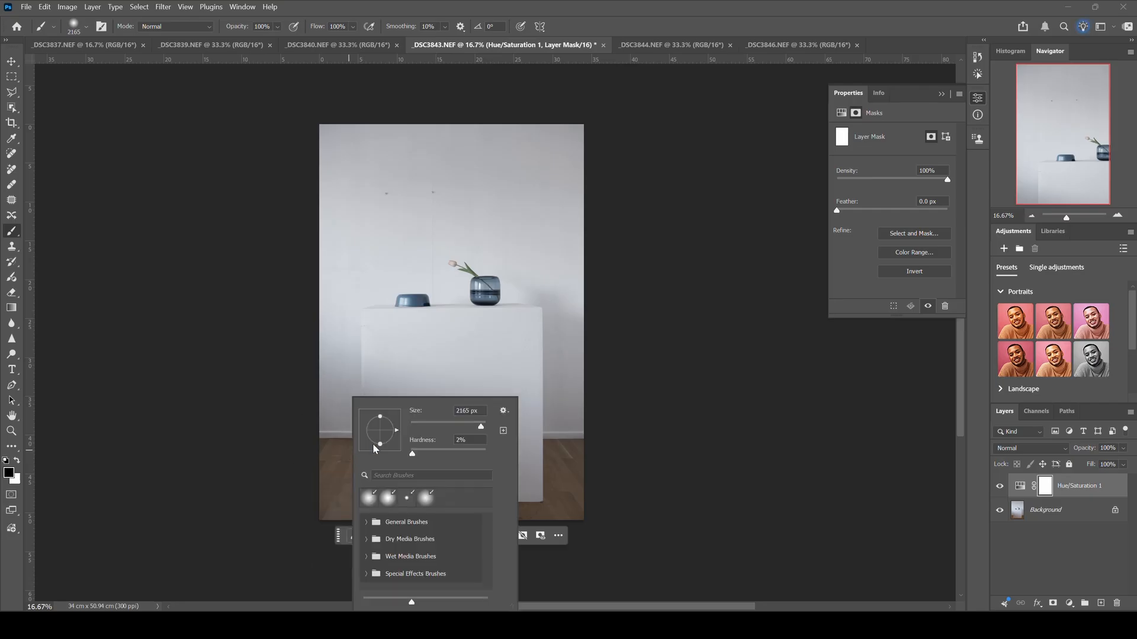
{"action": "left_click", "coordinate": [466, 427]}
{"action": "mouse_move", "coordinate": [324, 450]}
{"action": "left_mouse_down"}
{"action": "mouse_move", "coordinate": [353, 448]}
{"action": "mouse_move", "coordinate": [327, 466]}
{"action": "mouse_move", "coordinate": [337, 466]}
{"action": "mouse_move", "coordinate": [325, 498]}
{"action": "mouse_move", "coordinate": [349, 464]}
{"action": "mouse_move", "coordinate": [340, 502]}
{"action": "mouse_move", "coordinate": [324, 511]}
{"action": "mouse_move", "coordinate": [565, 509]}
{"action": "mouse_move", "coordinate": [551, 479]}
{"action": "mouse_move", "coordinate": [559, 446]}
{"action": "mouse_move", "coordinate": [580, 456]}
{"action": "mouse_move", "coordinate": [576, 501]}
{"action": "mouse_move", "coordinate": [562, 459]}
{"action": "mouse_move", "coordinate": [571, 516]}
{"action": "mouse_move", "coordinate": [318, 514]}
{"action": "left_mouse_up"}
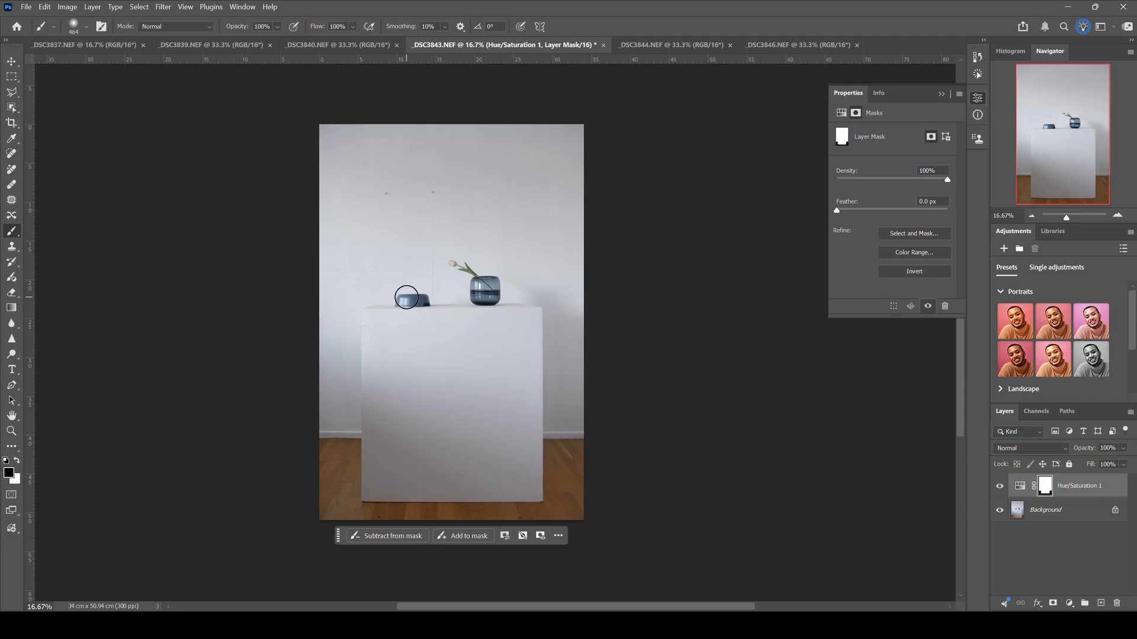
Paint black on the layer mask over the blue bowl, the tulip and the glass vase with a soft 174 px brush
{"action": "scroll", "coordinate": [407, 297], "scroll_direction": "up", "scroll_amount": 6}
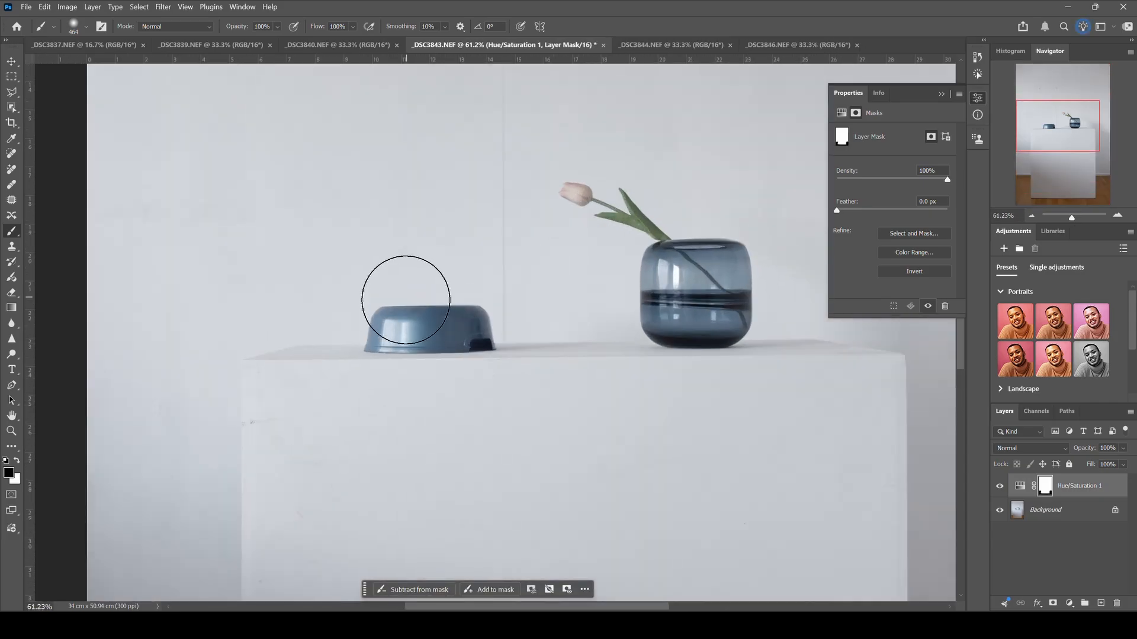
{"action": "right_click", "coordinate": [406, 334]}
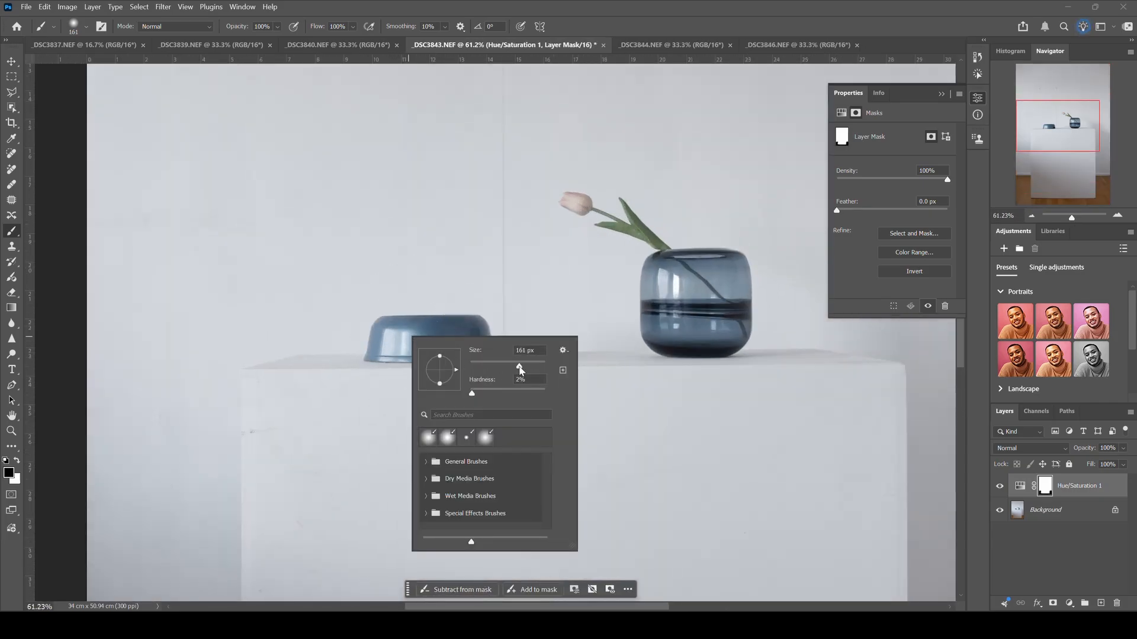
{"action": "mouse_move", "coordinate": [389, 339]}
{"action": "left_mouse_down"}
{"action": "mouse_move", "coordinate": [409, 327]}
{"action": "mouse_move", "coordinate": [445, 327]}
{"action": "mouse_move", "coordinate": [479, 332]}
{"action": "mouse_move", "coordinate": [486, 345]}
{"action": "mouse_move", "coordinate": [376, 348]}
{"action": "mouse_move", "coordinate": [508, 335]}
{"action": "left_mouse_up"}
{"action": "mouse_move", "coordinate": [595, 222]}
{"action": "left_mouse_down"}
{"action": "mouse_move", "coordinate": [626, 215]}
{"action": "mouse_move", "coordinate": [656, 251]}
{"action": "mouse_move", "coordinate": [655, 320]}
{"action": "mouse_move", "coordinate": [673, 330]}
{"action": "mouse_move", "coordinate": [732, 337]}
{"action": "mouse_move", "coordinate": [750, 321]}
{"action": "mouse_move", "coordinate": [728, 262]}
{"action": "mouse_move", "coordinate": [697, 260]}
{"action": "mouse_move", "coordinate": [670, 278]}
{"action": "mouse_move", "coordinate": [689, 312]}
{"action": "left_mouse_up"}
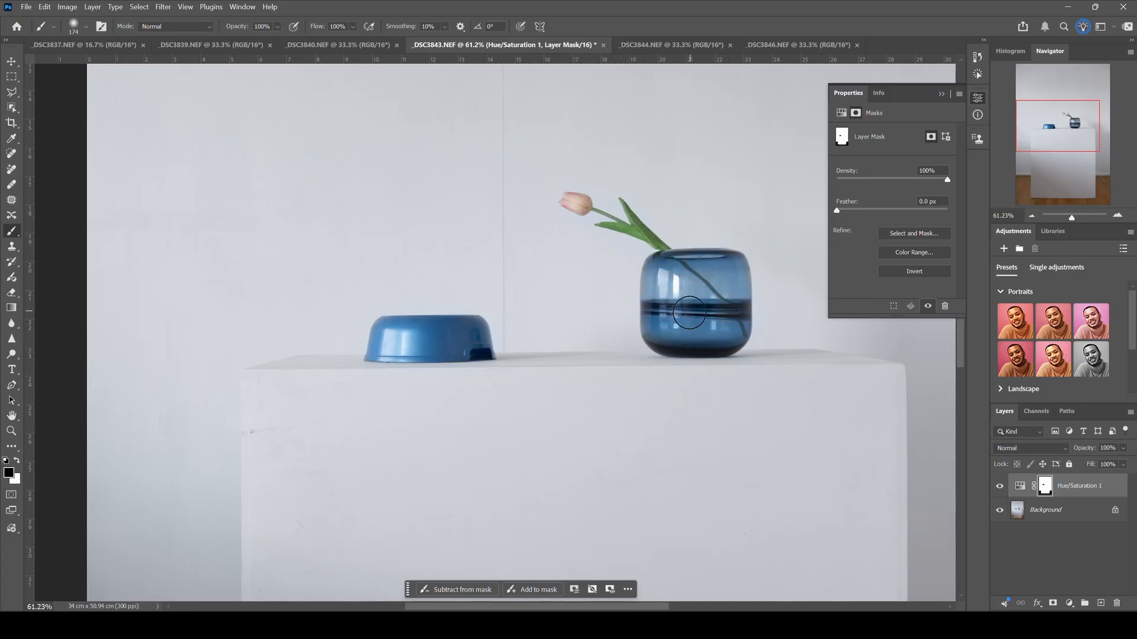
Display the layer mask on its own to examine the painted black areas, and return to the image view
{"action": "scroll", "coordinate": [689, 312], "scroll_direction": "down", "scroll_amount": 5}
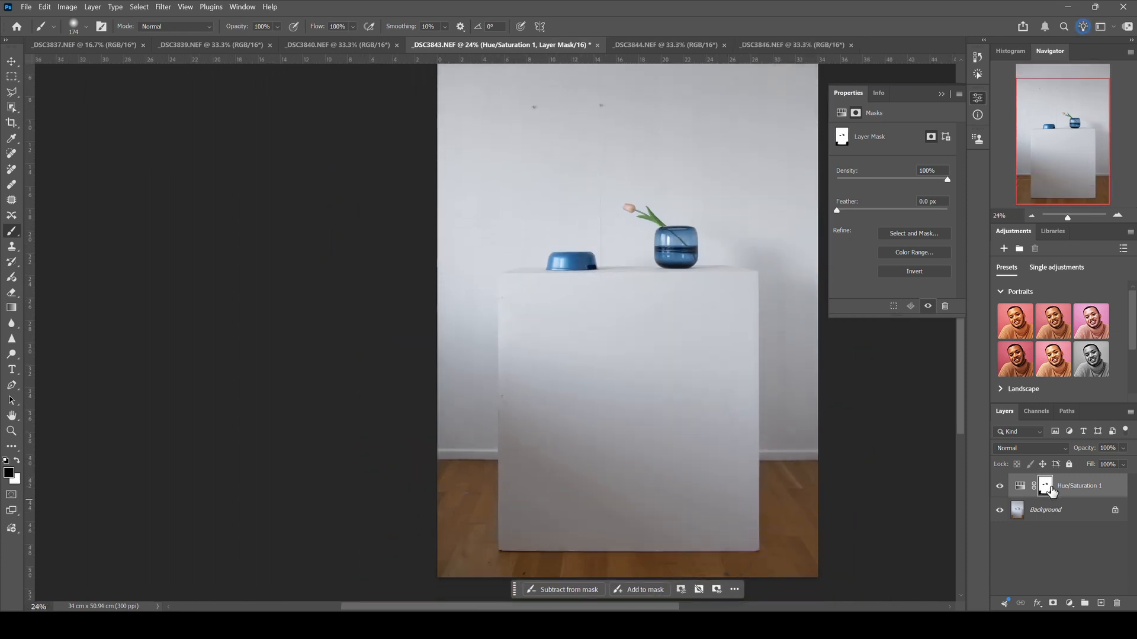
{"action": "left_click", "coordinate": [1052, 492], "text": "alt"}
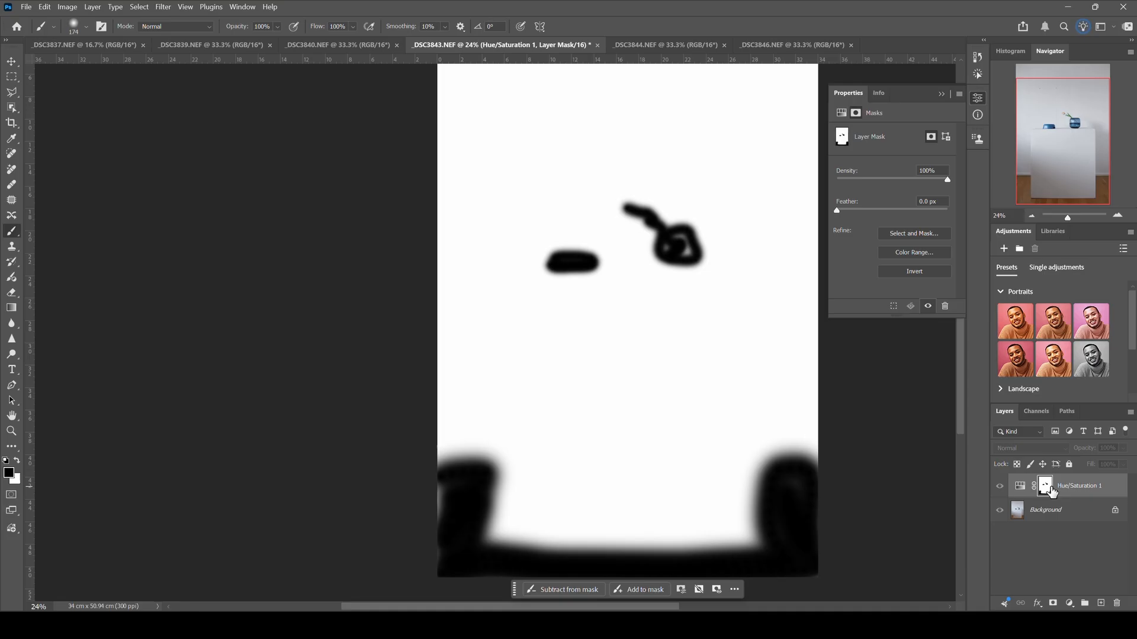
{"action": "scroll", "coordinate": [769, 281], "scroll_direction": "up", "scroll_amount": 3}
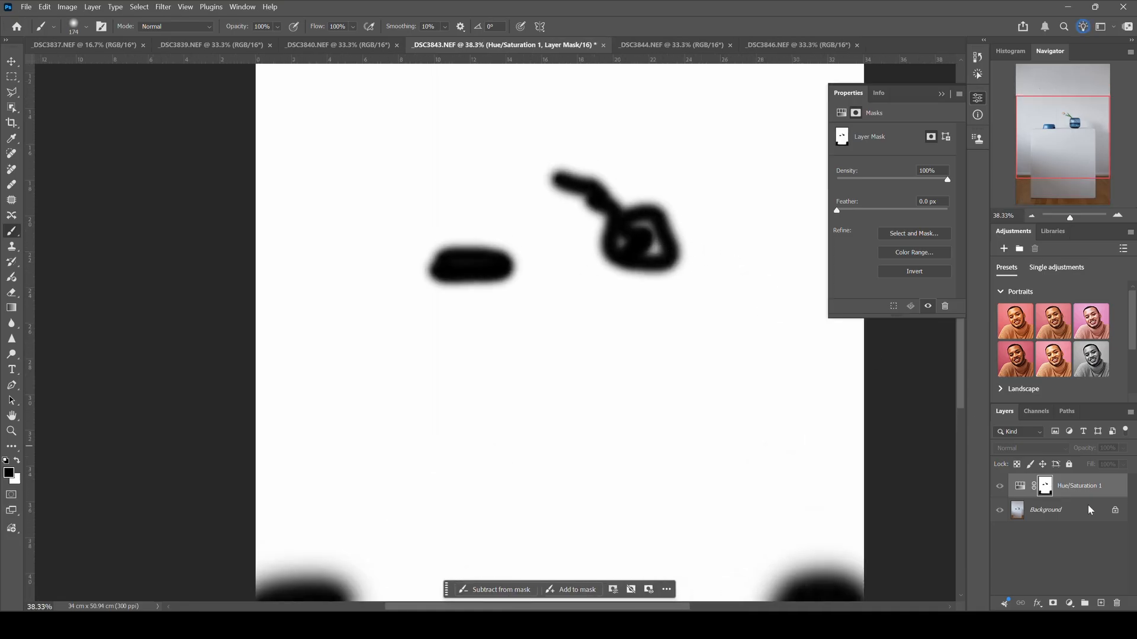
{"action": "left_click", "coordinate": [1041, 494], "text": "alt"}
{"action": "scroll", "coordinate": [662, 408], "scroll_direction": "down", "scroll_amount": 3}
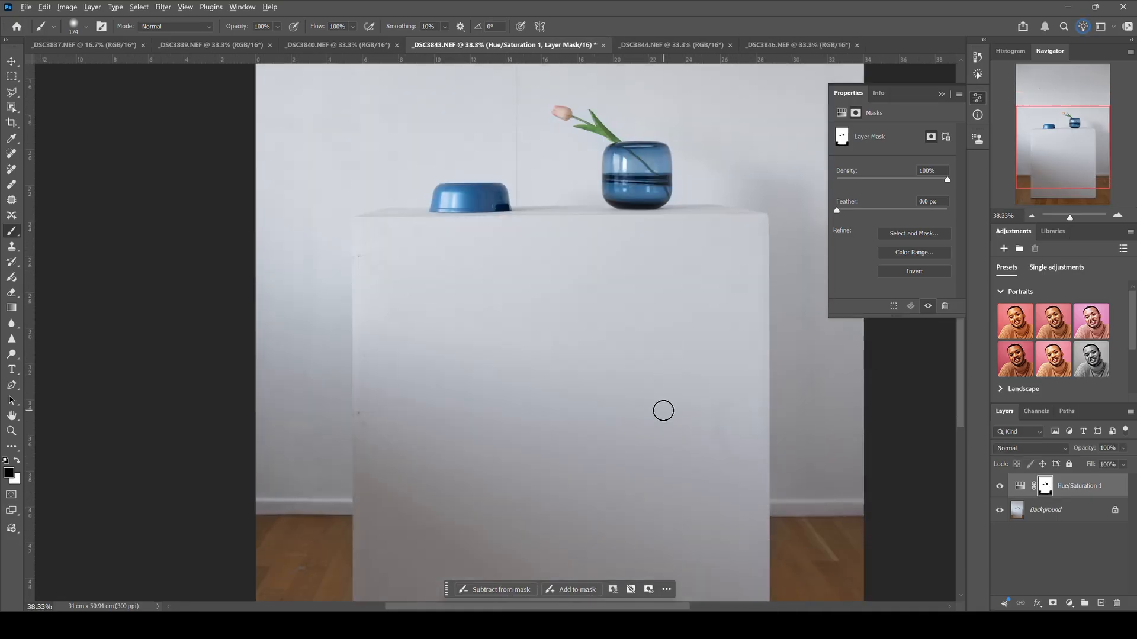
{"action": "scroll", "coordinate": [670, 405], "scroll_direction": "down", "scroll_amount": 3}
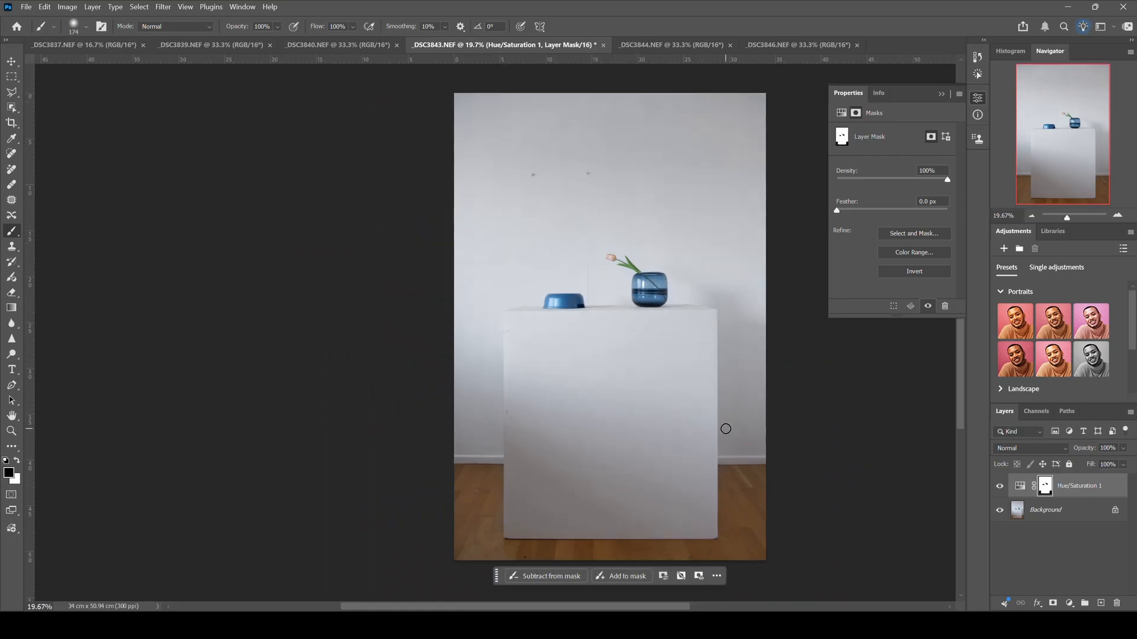
{"action": "scroll", "coordinate": [726, 411], "scroll_direction": "up", "scroll_amount": 1}
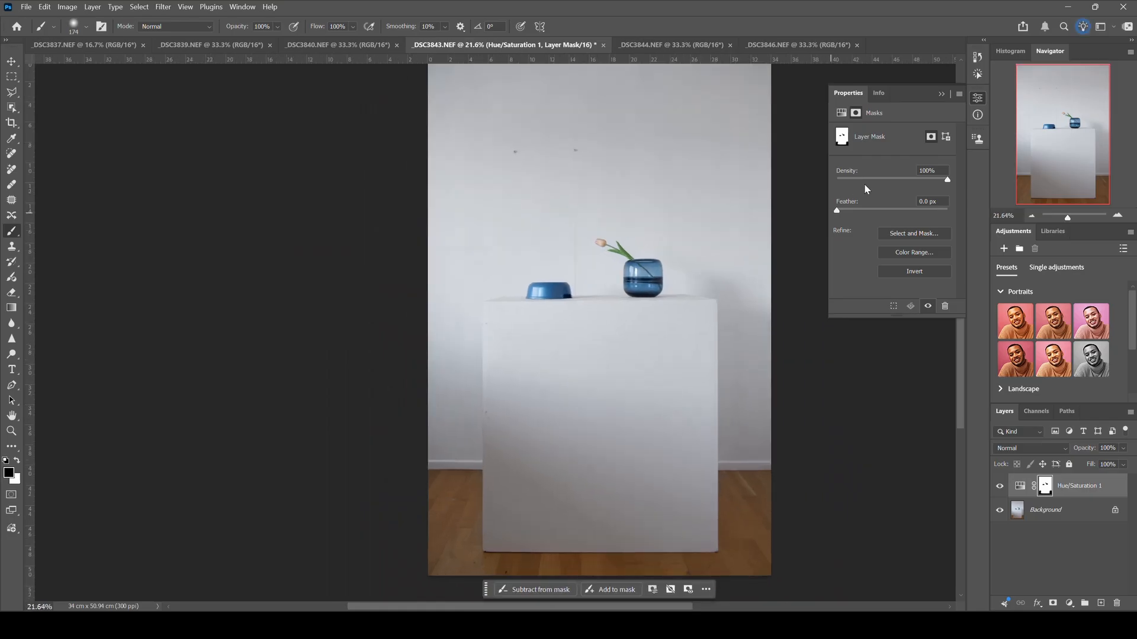
Try a saturation of +67 on the Hue/Saturation layer, and set it to -26
{"action": "left_click", "coordinate": [1020, 485]}
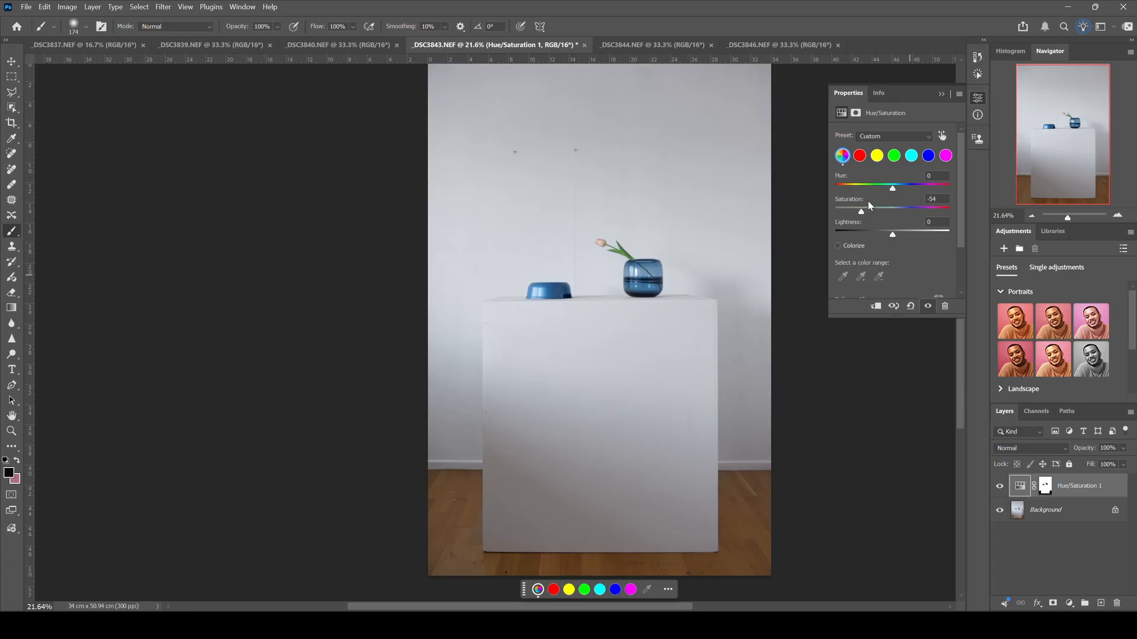
{"action": "mouse_move", "coordinate": [915, 211]}
{"action": "left_mouse_down"}
{"action": "mouse_move", "coordinate": [943, 211]}
{"action": "mouse_move", "coordinate": [930, 211]}
{"action": "left_mouse_up"}
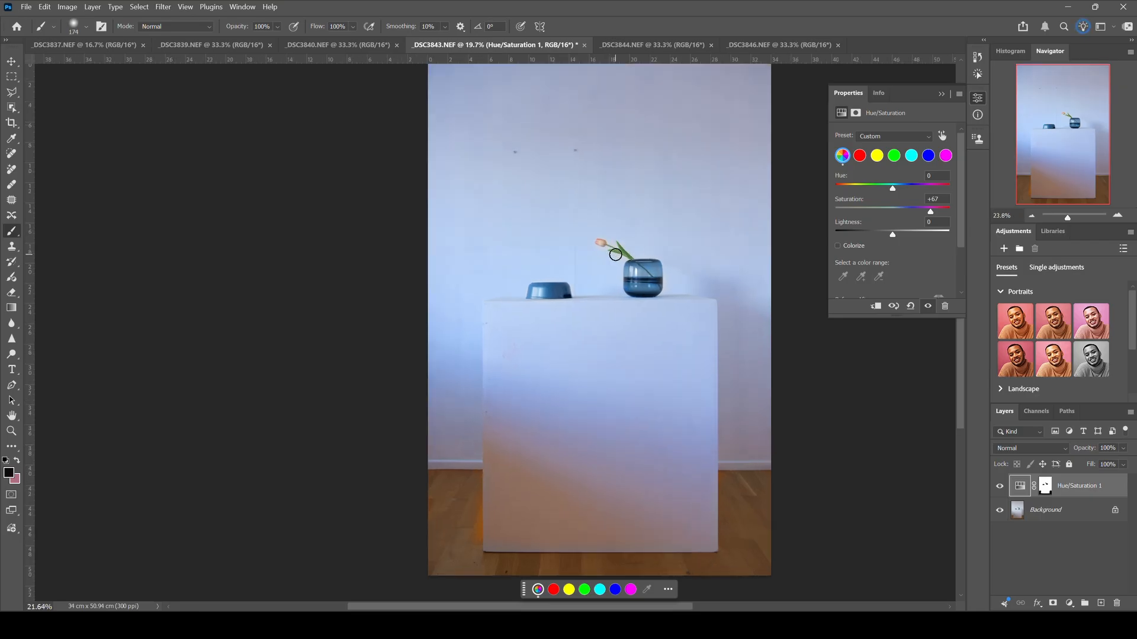
{"action": "scroll", "coordinate": [616, 255], "scroll_direction": "up", "scroll_amount": 1}
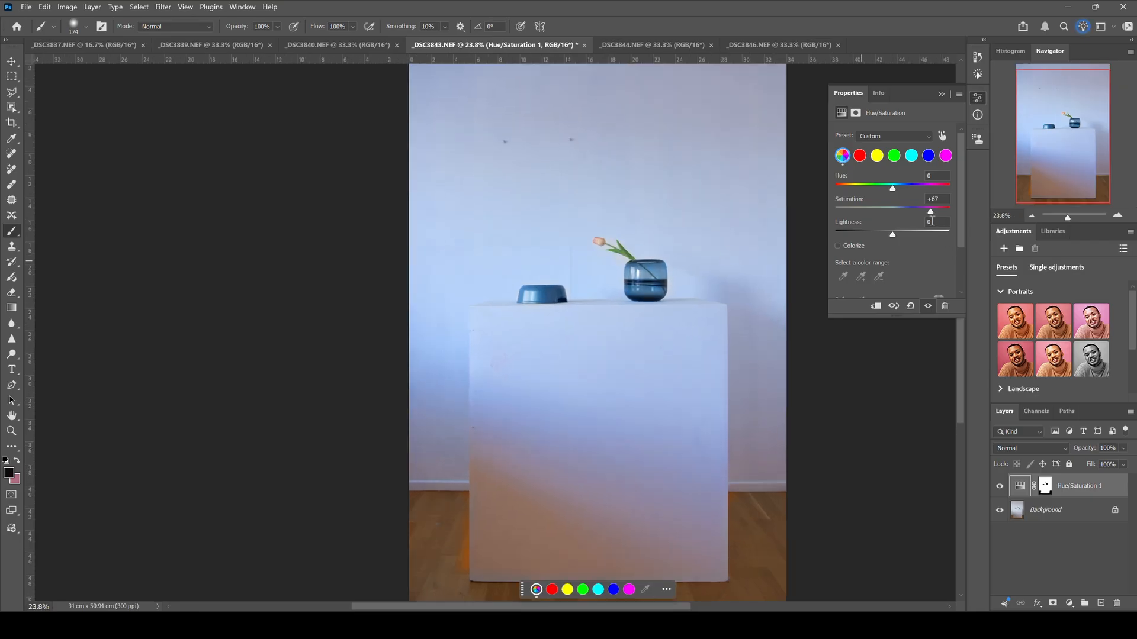
{"action": "left_click_drag", "start_coordinate": [931, 215], "coordinate": [878, 217]}
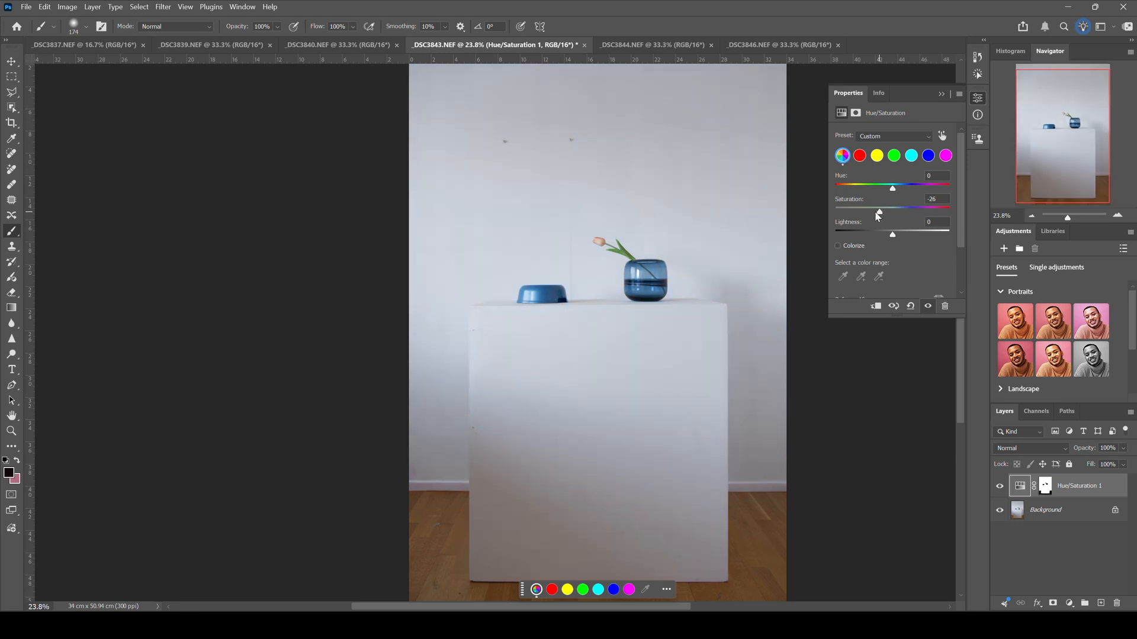
Display the Hue/Saturation layer mask on its own and select the whole canvas
{"action": "left_click", "coordinate": [1044, 487], "text": "alt"}
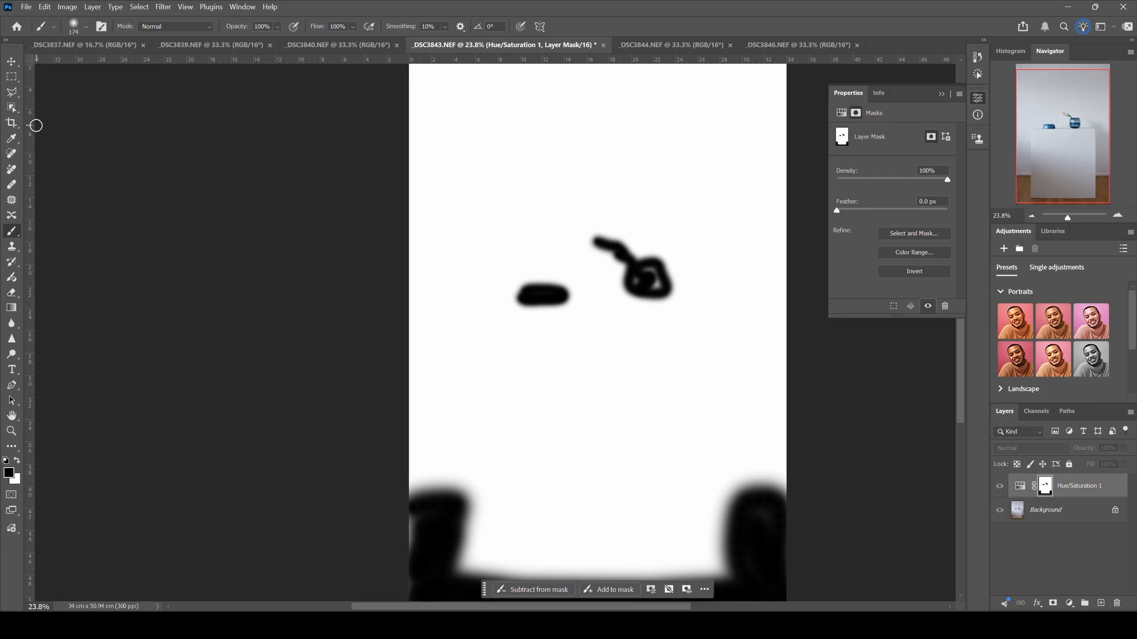
{"action": "left_click", "coordinate": [11, 76]}
{"action": "key", "text": "ctrl+a"}
{"action": "scroll", "coordinate": [507, 396], "scroll_direction": "down", "scroll_amount": 3}
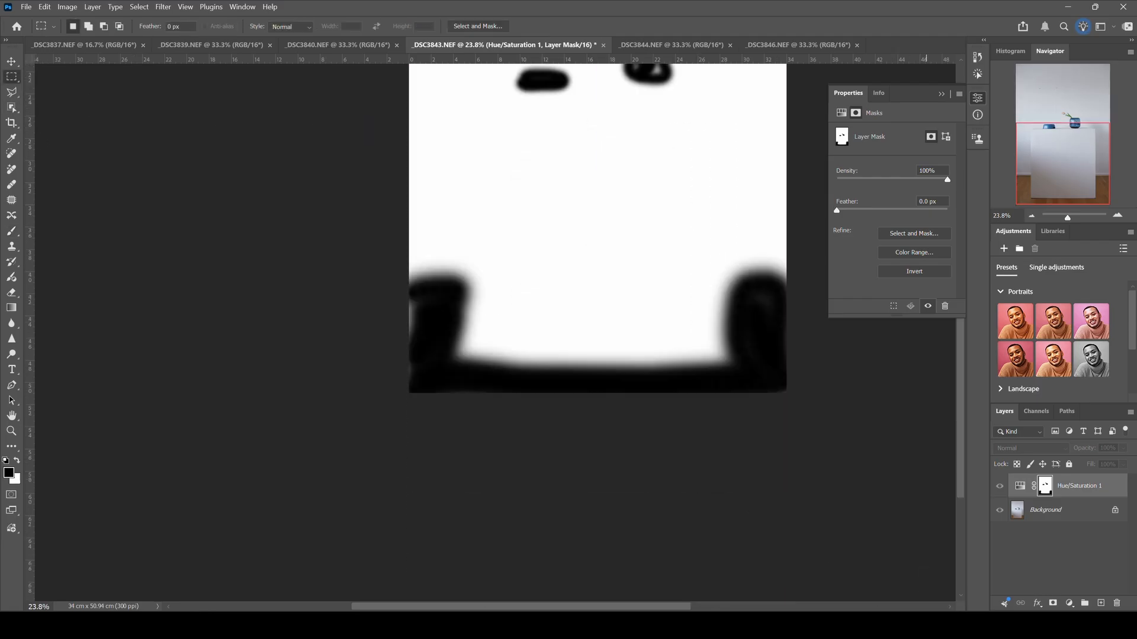
{"action": "scroll", "coordinate": [498, 391], "scroll_direction": "up", "scroll_amount": 3}
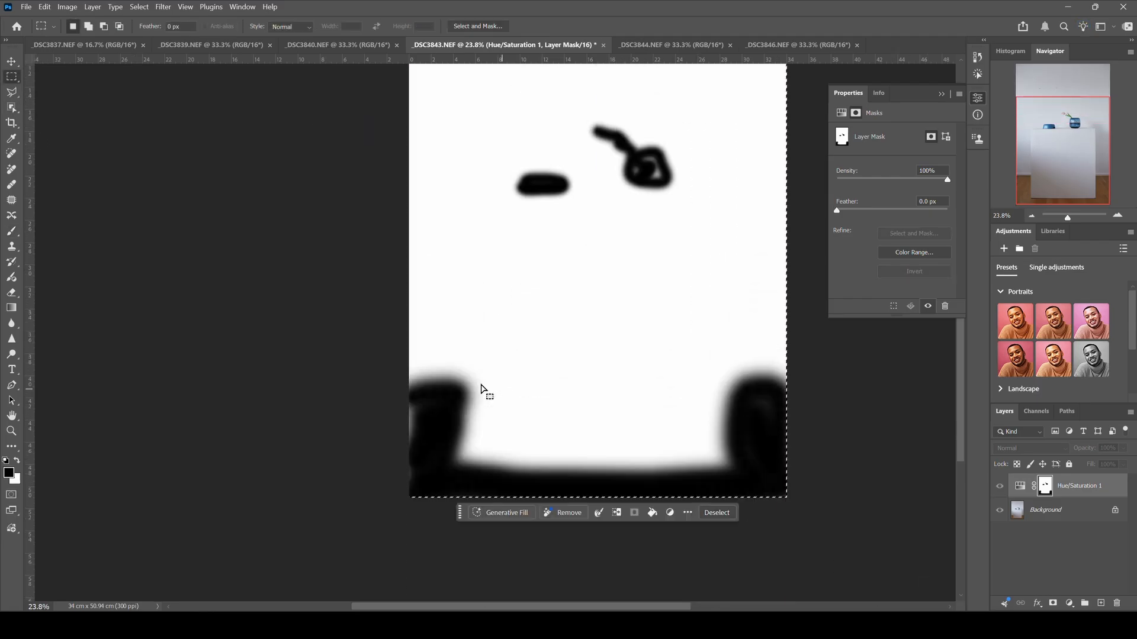
Paint the whole selected mask white with a soft 3228 px brush
{"action": "left_click", "coordinate": [11, 231]}
{"action": "left_click", "coordinate": [16, 460]}
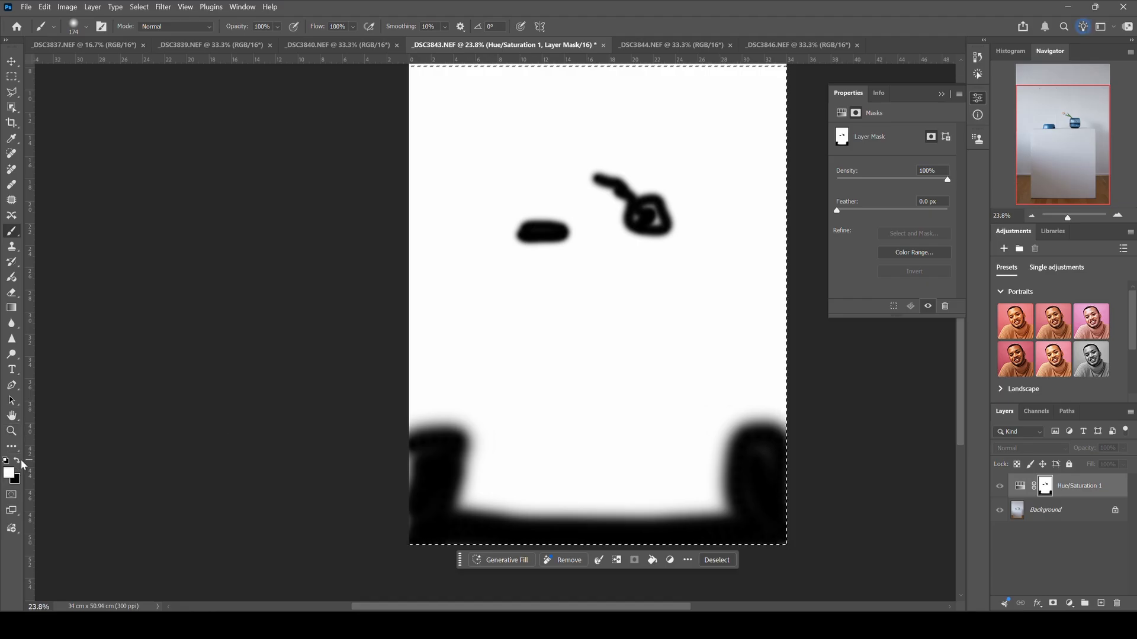
{"action": "right_click", "coordinate": [601, 297]}
{"action": "left_click", "coordinate": [734, 325]}
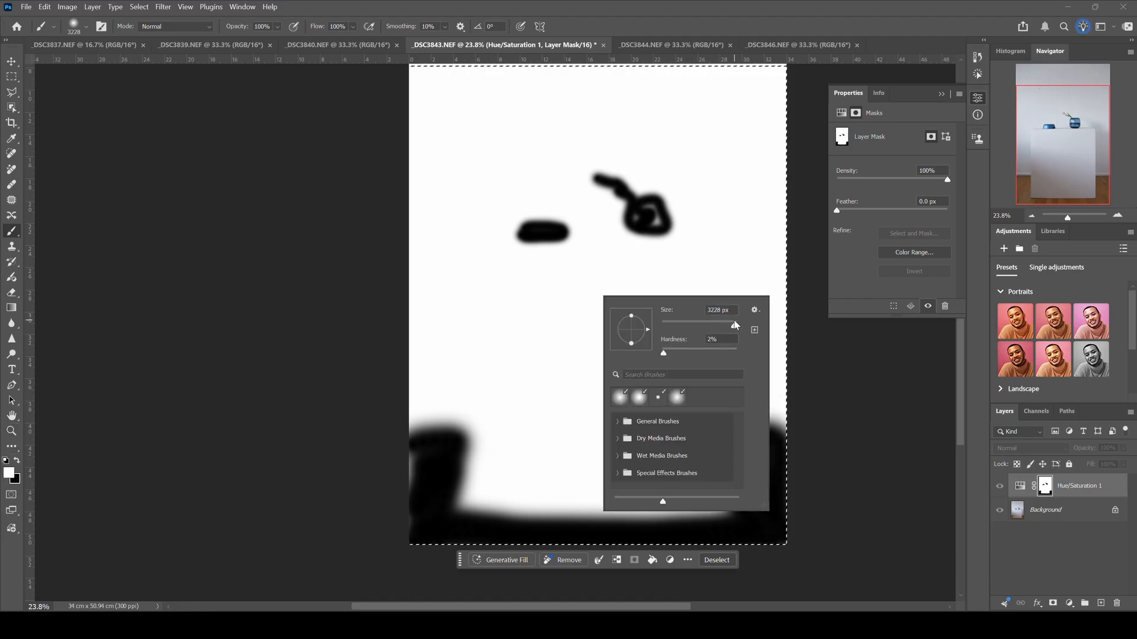
{"action": "mouse_move", "coordinate": [540, 234]}
{"action": "left_mouse_down"}
{"action": "mouse_move", "coordinate": [736, 213]}
{"action": "mouse_move", "coordinate": [629, 462]}
{"action": "mouse_move", "coordinate": [491, 222]}
{"action": "mouse_move", "coordinate": [771, 508]}
{"action": "mouse_move", "coordinate": [482, 507]}
{"action": "mouse_move", "coordinate": [838, 450]}
{"action": "mouse_move", "coordinate": [514, 371]}
{"action": "mouse_move", "coordinate": [582, 307]}
{"action": "left_mouse_up"}
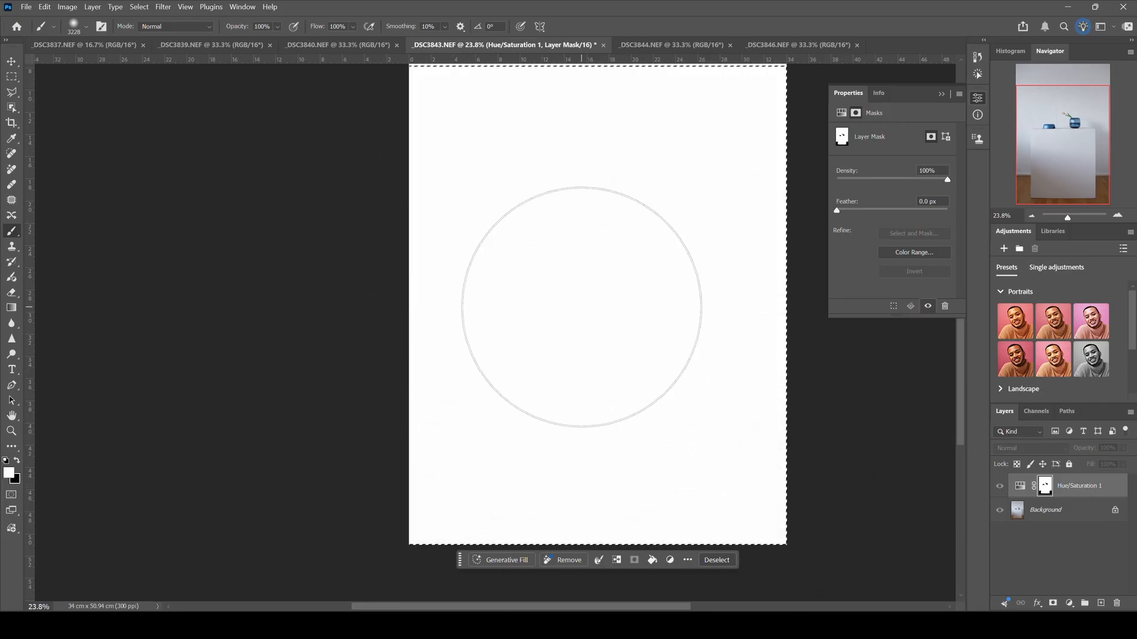
{"action": "scroll", "coordinate": [581, 307], "scroll_direction": "down", "scroll_amount": 1}
{"action": "scroll", "coordinate": [582, 307], "scroll_direction": "up", "scroll_amount": 1}
{"action": "scroll", "coordinate": [581, 307], "scroll_direction": "down", "scroll_amount": 2}
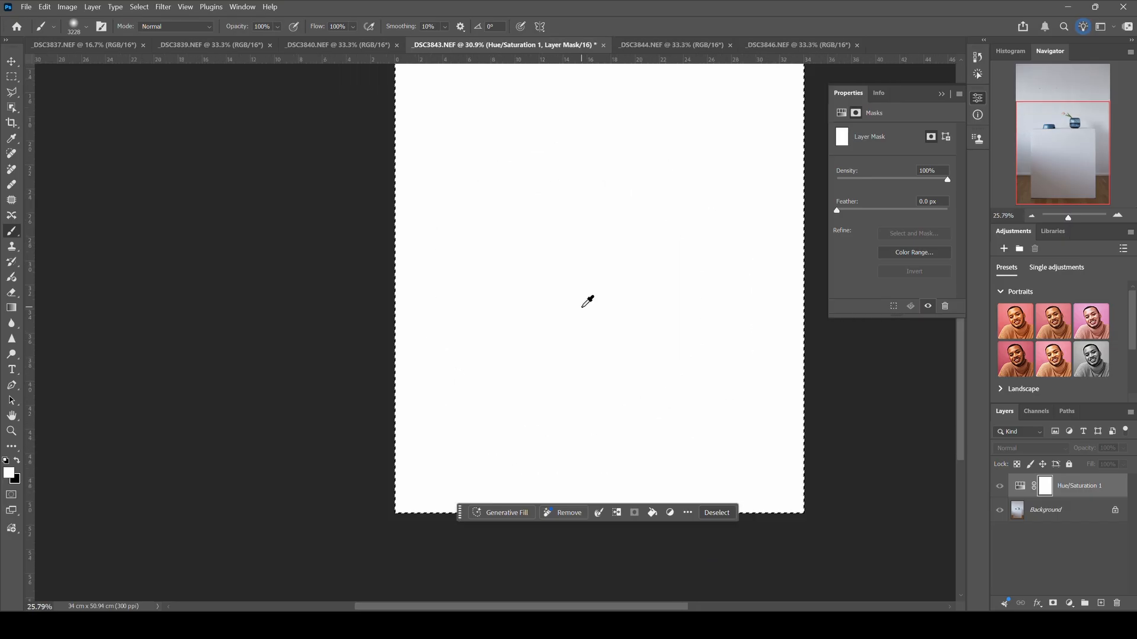
Deselect the canvas and return from the mask display to the image view
{"action": "key", "text": "ctrl+d"}
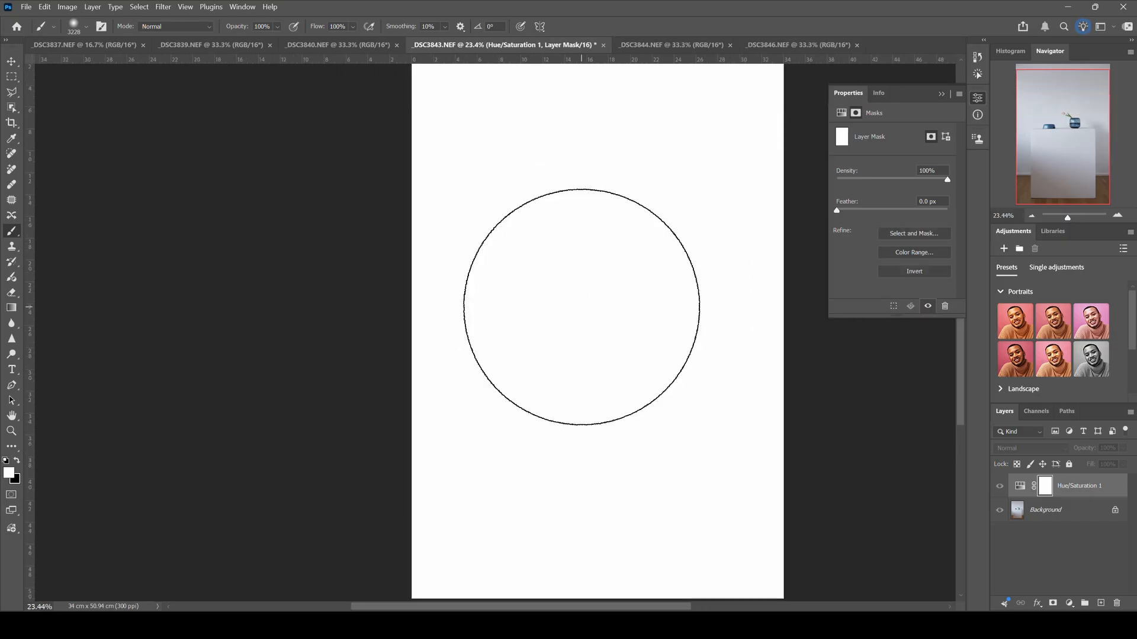
{"action": "scroll", "coordinate": [581, 306], "scroll_direction": "down", "scroll_amount": 1}
{"action": "scroll", "coordinate": [581, 307], "scroll_direction": "down", "scroll_amount": 1}
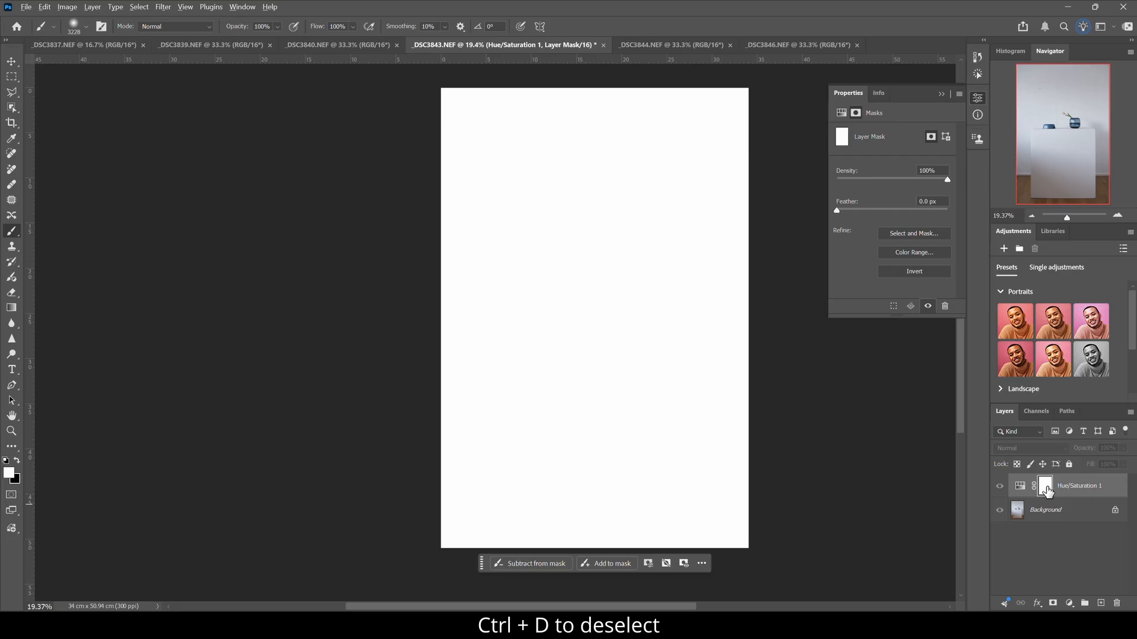
{"action": "left_click", "coordinate": [1045, 486], "text": "alt"}
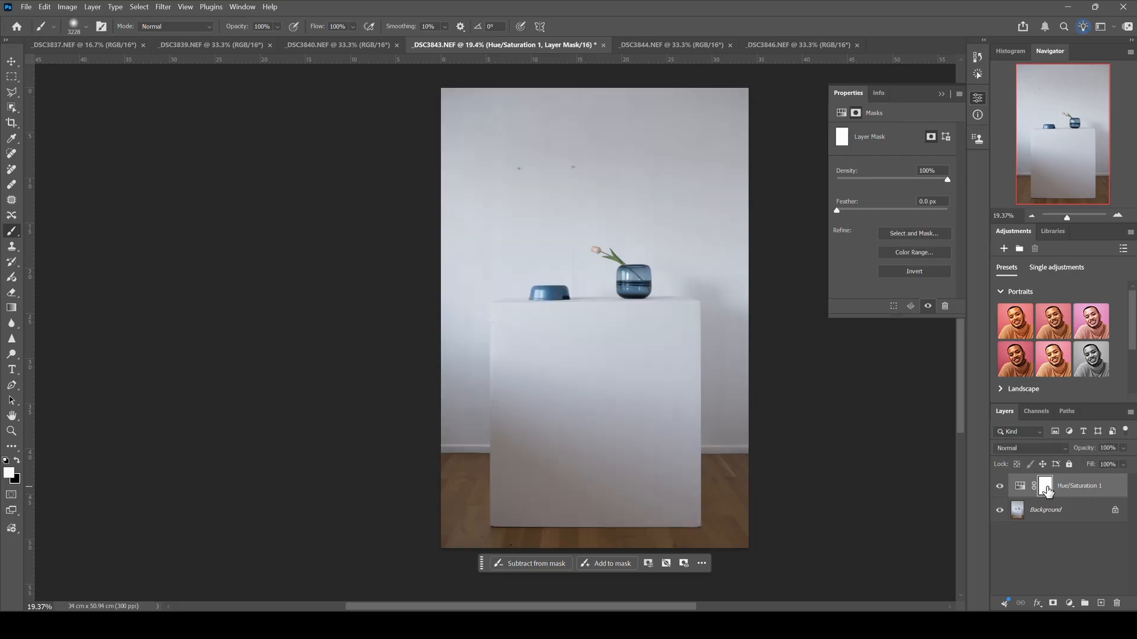
Select the blue bowl on the plinth with the Object Selection tool
{"action": "left_click", "coordinate": [1116, 217]}
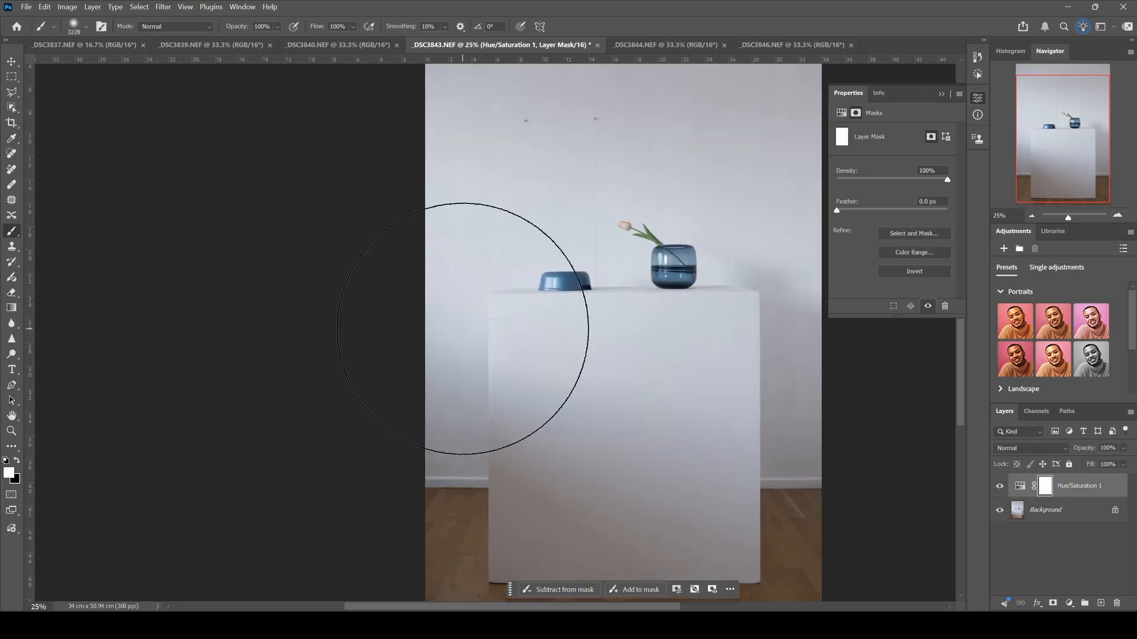
{"action": "scroll", "coordinate": [463, 329], "scroll_direction": "up", "scroll_amount": 1}
{"action": "left_click", "coordinate": [1032, 217]}
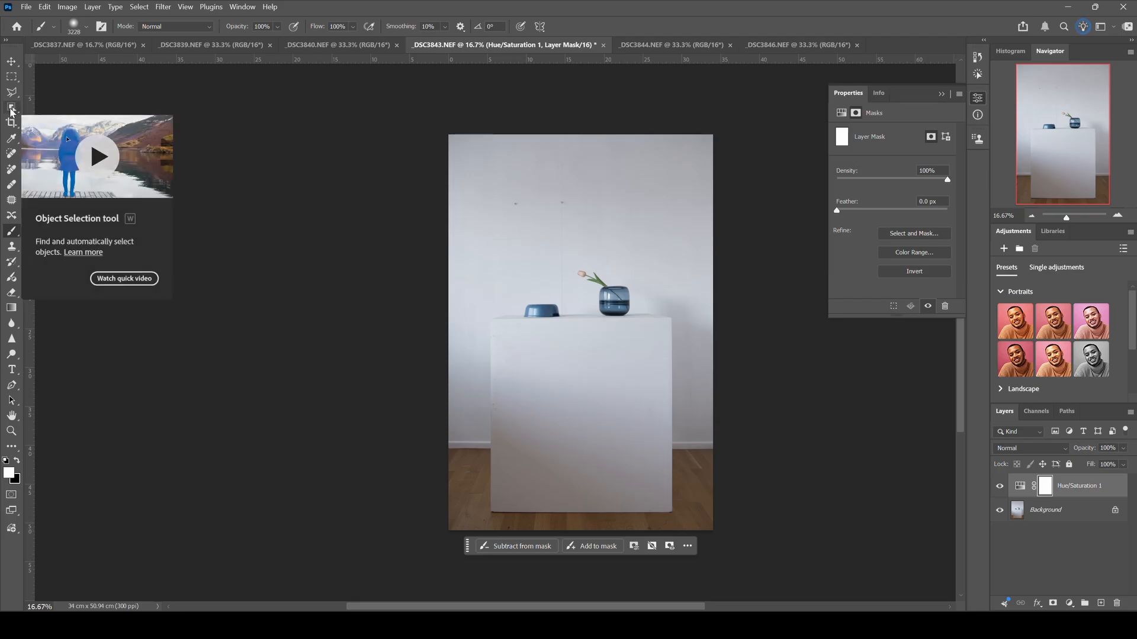
{"action": "left_click", "coordinate": [11, 109]}
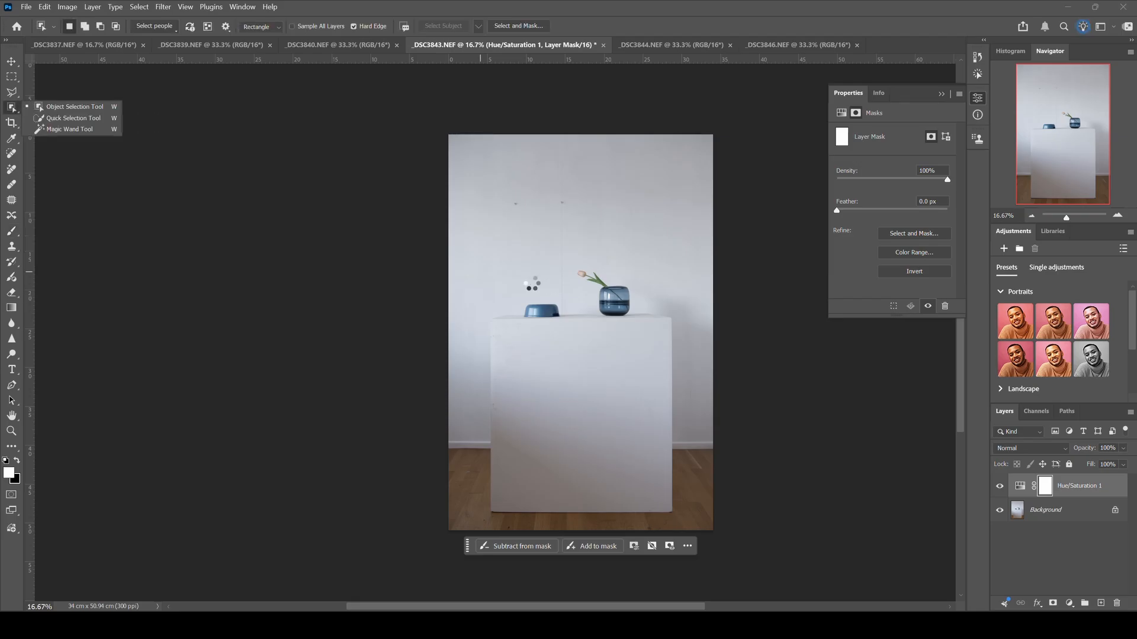
{"action": "scroll", "coordinate": [527, 296], "scroll_direction": "up", "scroll_amount": 5}
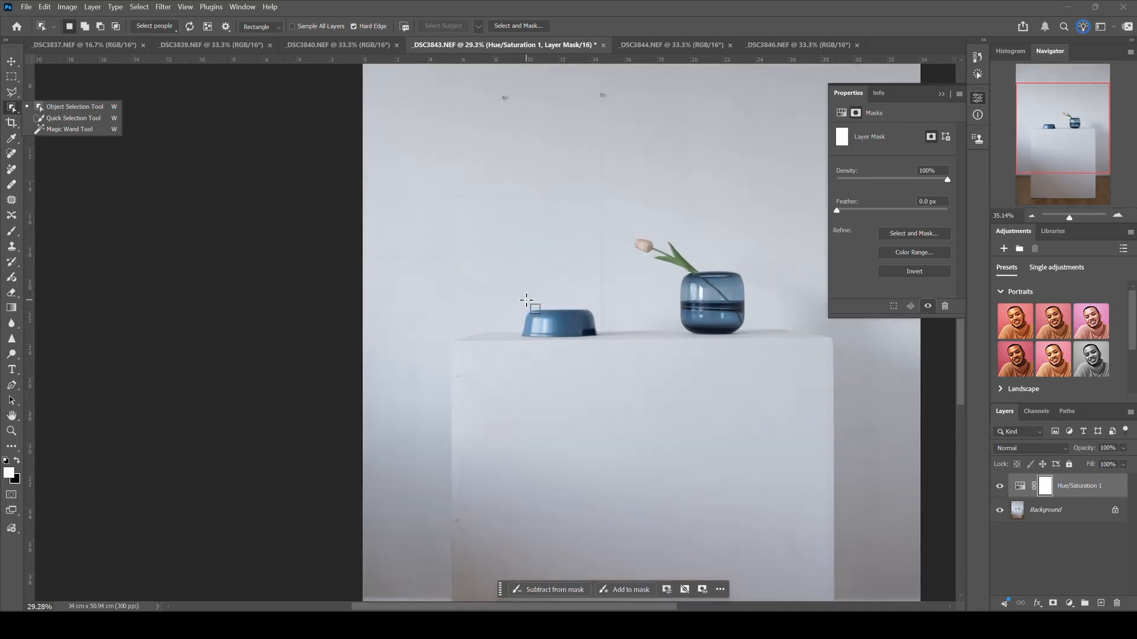
{"action": "scroll", "coordinate": [521, 299], "scroll_direction": "up", "scroll_amount": 2}
{"action": "left_click_drag", "start_coordinate": [518, 343], "coordinate": [622, 409]}
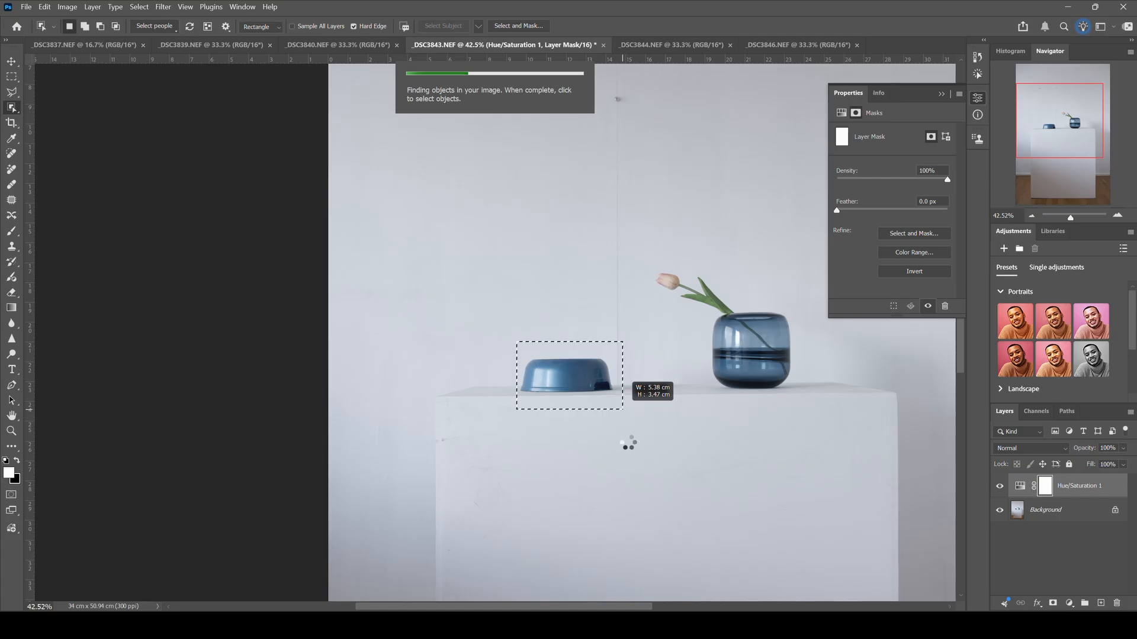
{"action": "left_click_drag", "start_coordinate": [622, 409], "coordinate": [627, 434]}
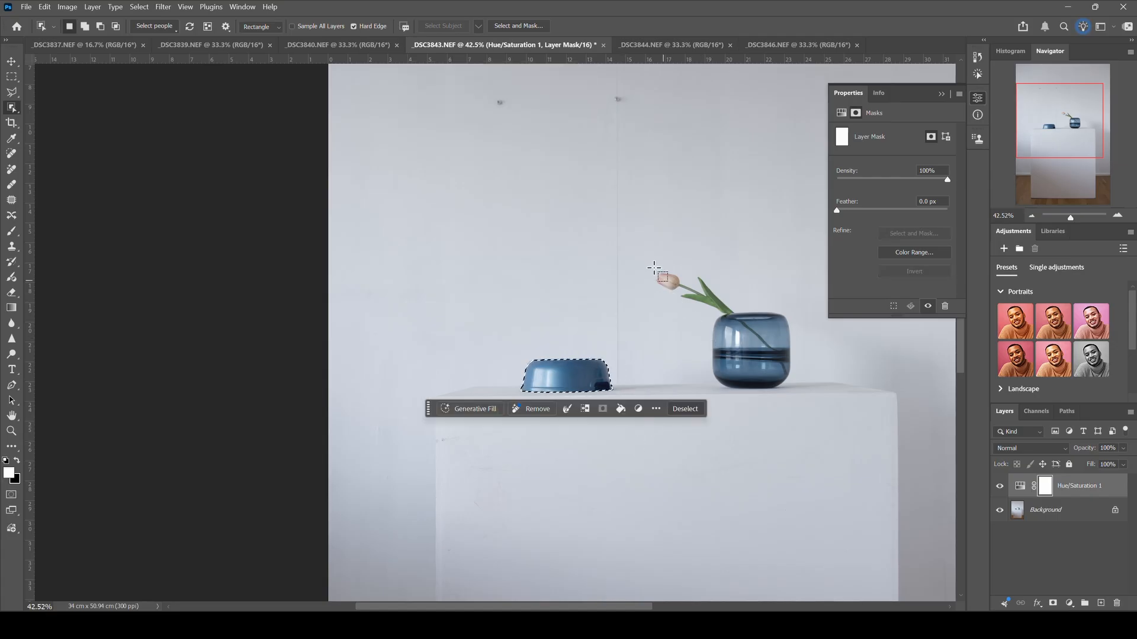
Select the glass vase with its tulip, include the vase's base, and add the blue bowl to the selection
{"action": "key", "text": "shift"}
{"action": "key", "text": "shift"}
{"action": "key", "text": "shift"}
{"action": "left_click", "coordinate": [299, 153]}
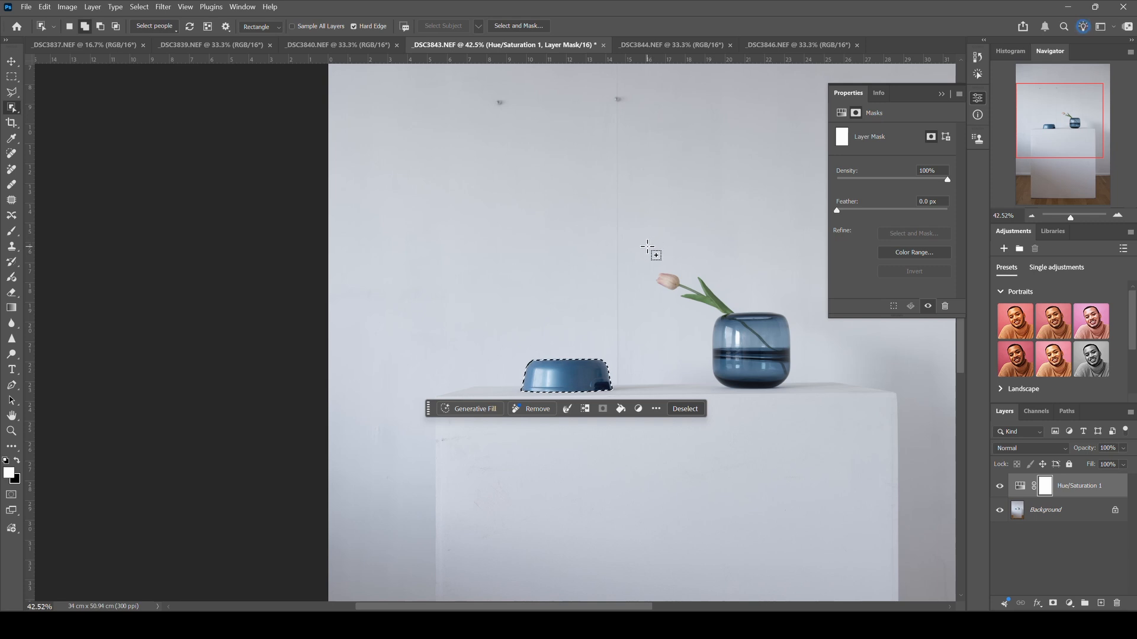
{"action": "key", "text": "shift"}
{"action": "left_click_drag", "start_coordinate": [647, 248], "coordinate": [805, 398]}
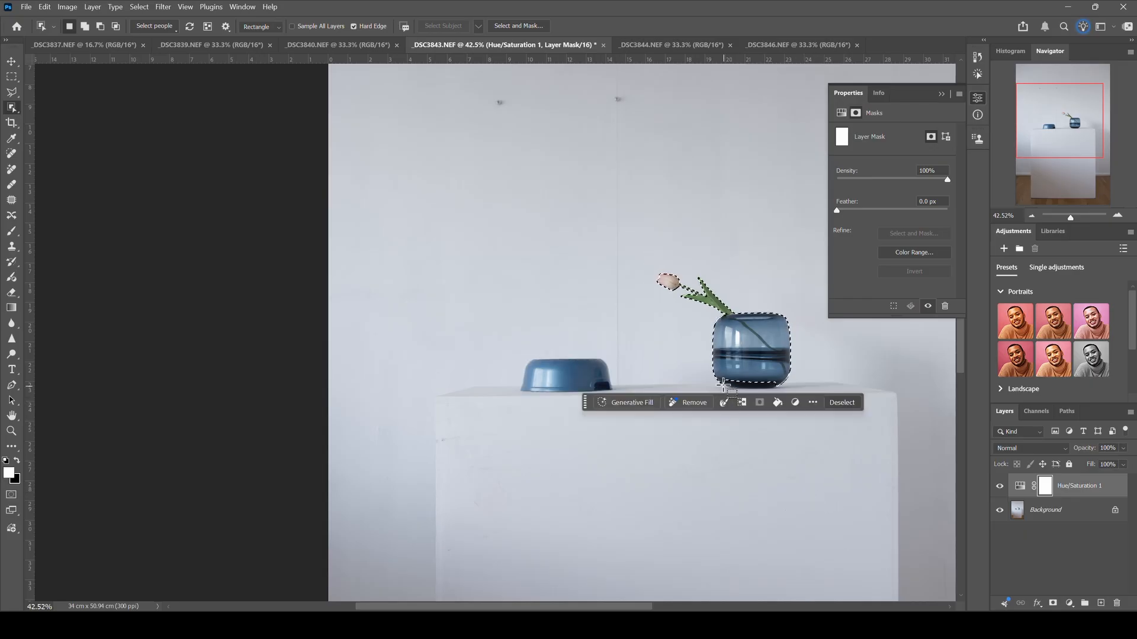
{"action": "key", "text": "shift"}
{"action": "left_click_drag", "start_coordinate": [718, 368], "coordinate": [782, 394]}
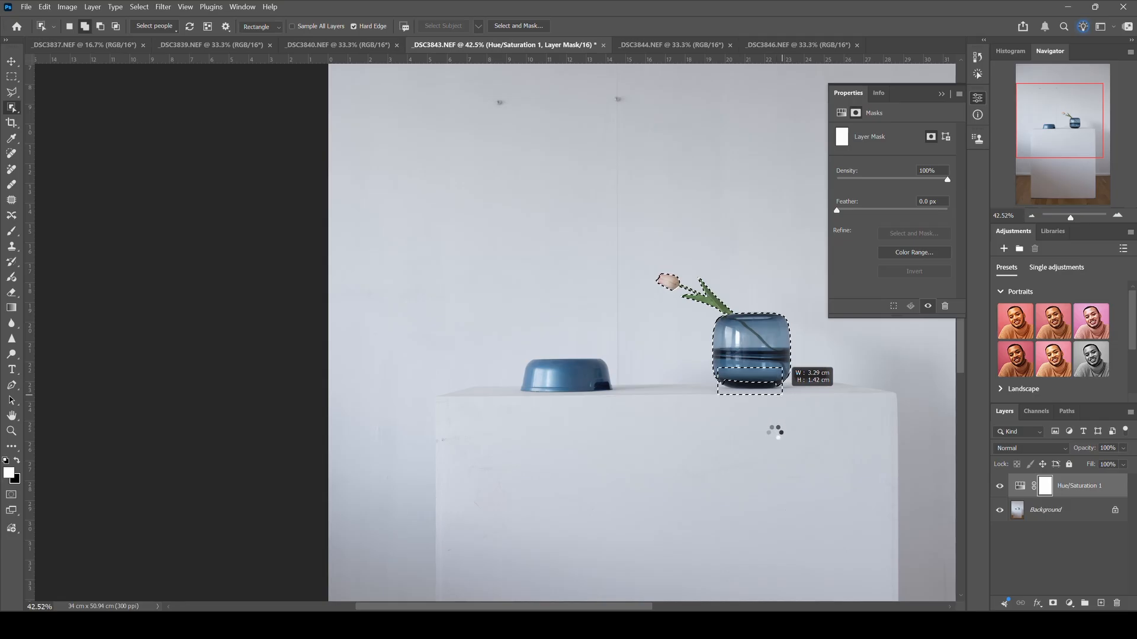
{"action": "key", "text": "shift"}
{"action": "left_click_drag", "start_coordinate": [508, 337], "coordinate": [619, 401]}
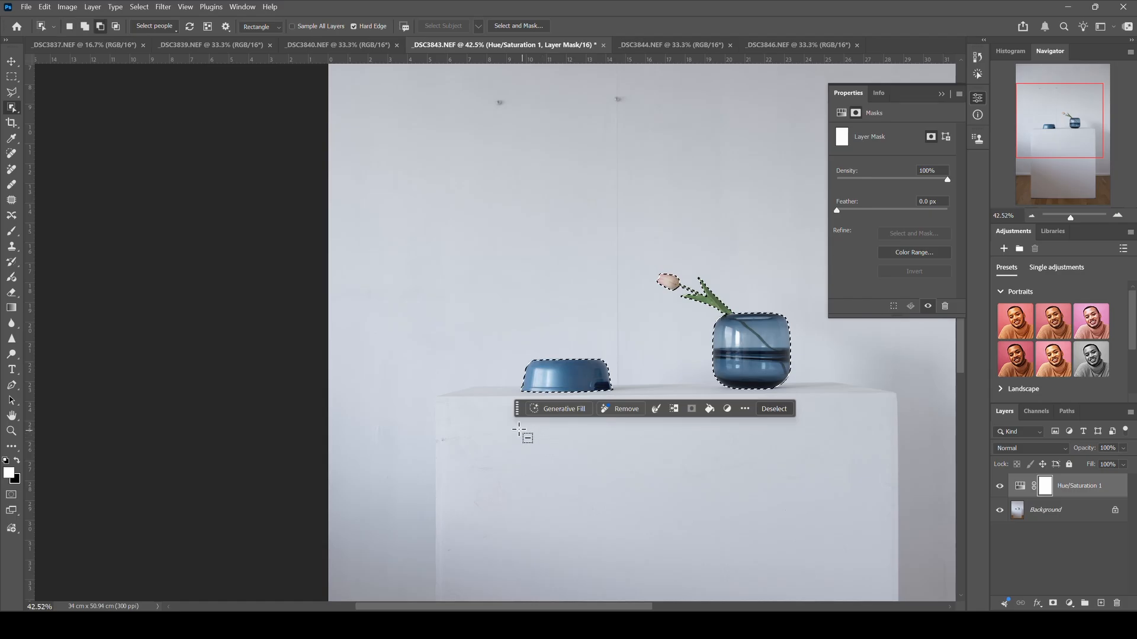
Add the wooden floor on both sides and in front of the plinth to the selection
{"action": "scroll", "coordinate": [519, 430], "scroll_direction": "down", "scroll_amount": 4}
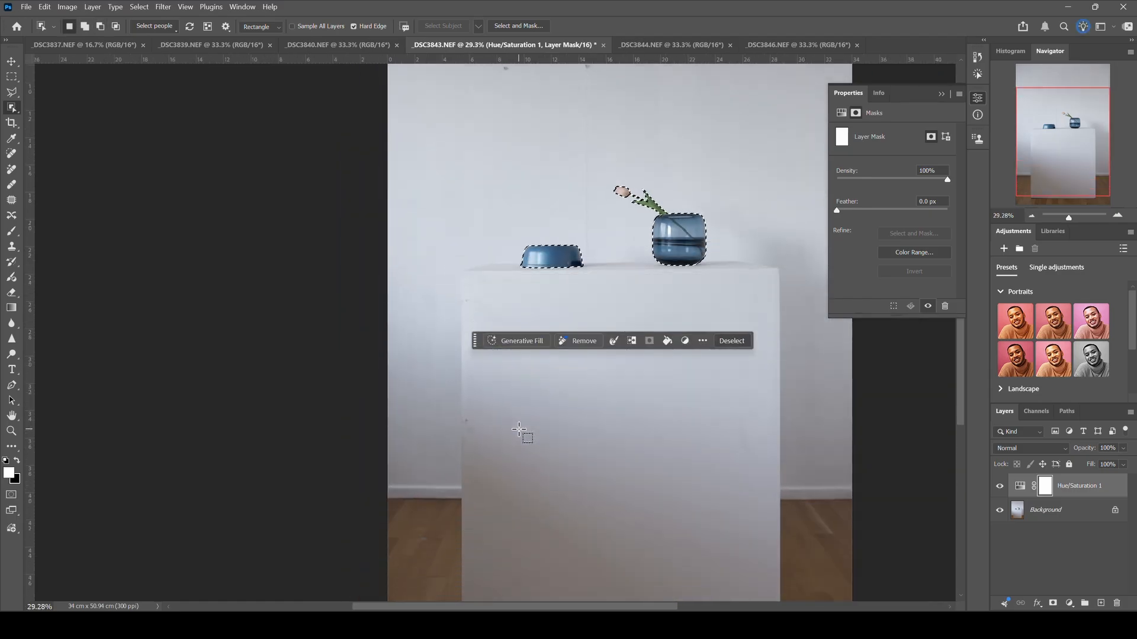
{"action": "scroll", "coordinate": [518, 431], "scroll_direction": "down", "scroll_amount": 5}
{"action": "key", "text": "shift"}
{"action": "left_click_drag", "start_coordinate": [376, 381], "coordinate": [460, 563]}
{"action": "left_click_drag", "start_coordinate": [771, 385], "coordinate": [435, 481]}
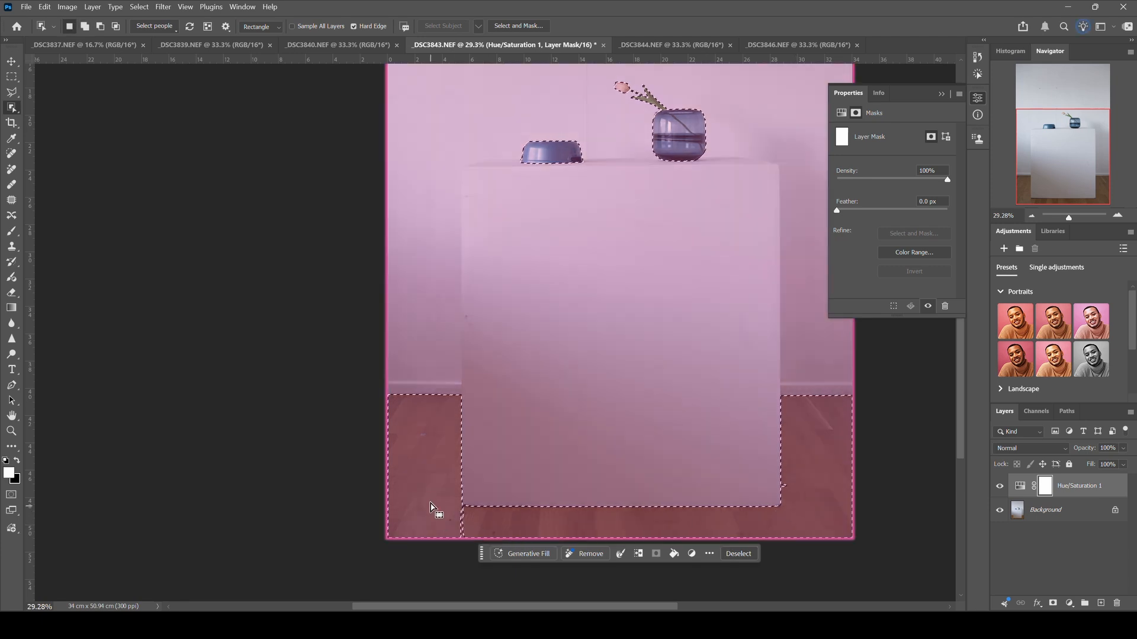
{"action": "left_click_drag", "start_coordinate": [437, 487], "coordinate": [478, 540]}
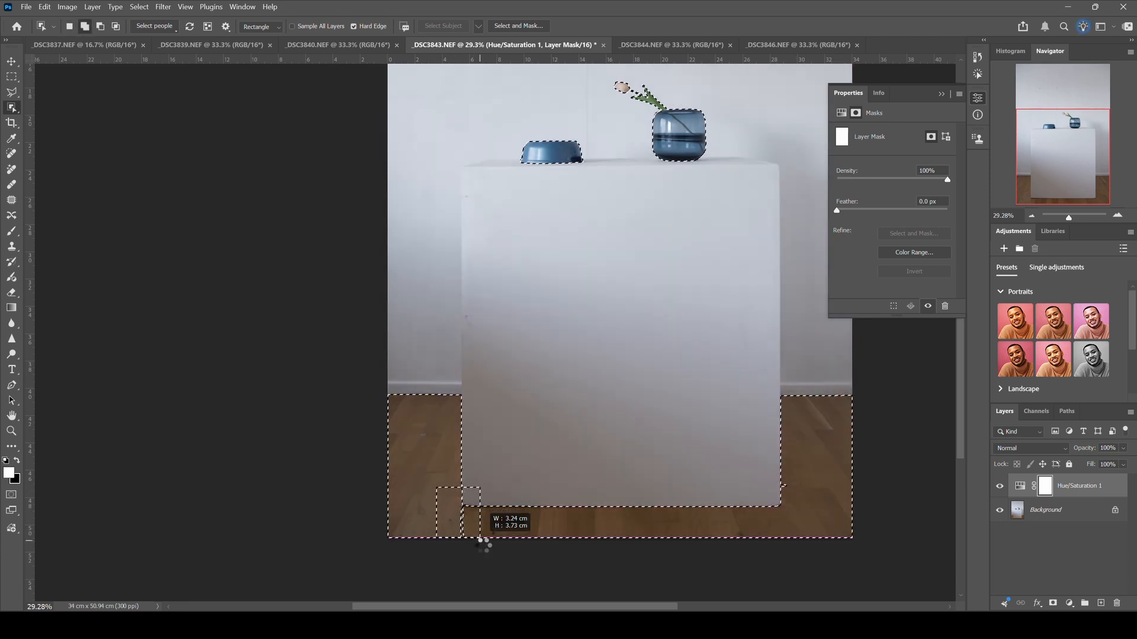
{"action": "key", "text": "shift"}
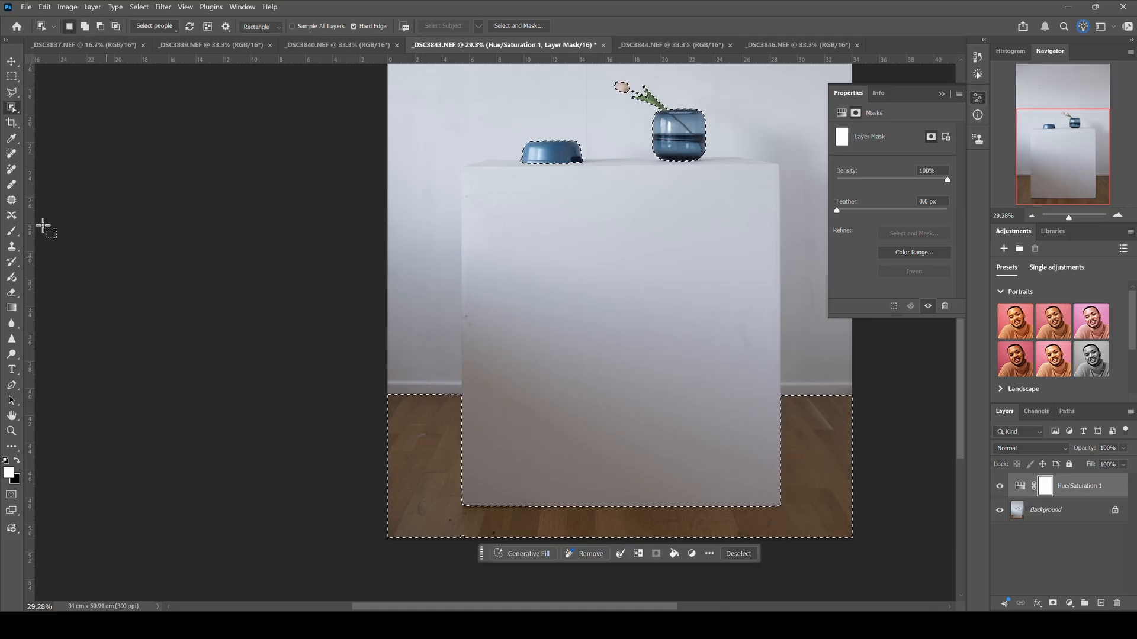
Paint the Hue/Saturation mask black over the selected bowl and vase with a 322 px brush at 2% hardness
{"action": "left_click", "coordinate": [12, 231]}
{"action": "left_click", "coordinate": [16, 461]}
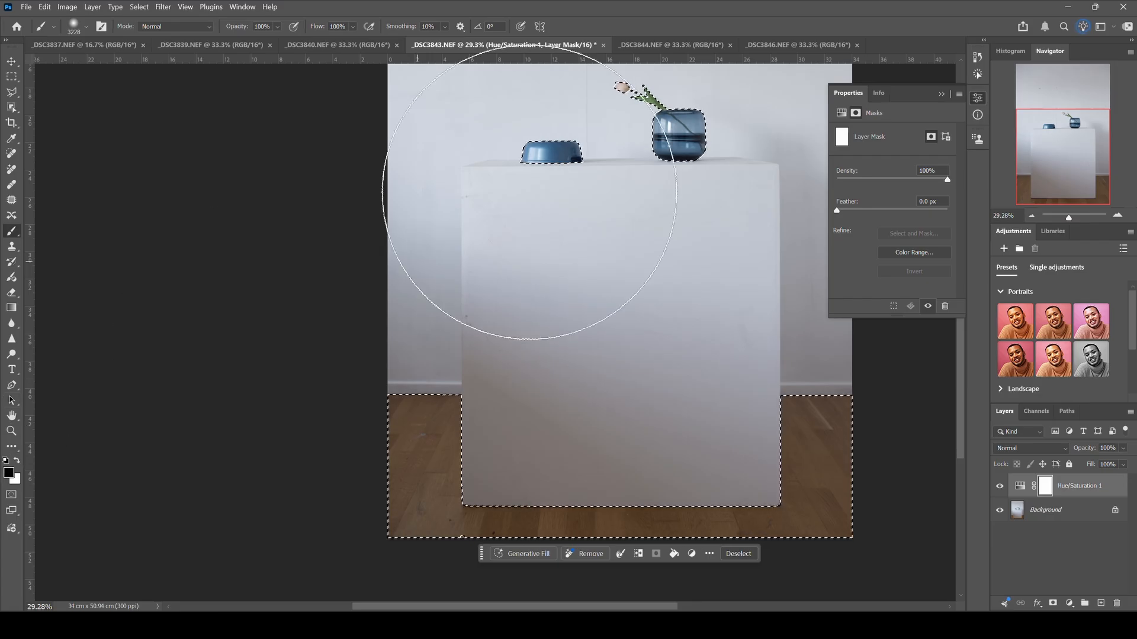
{"action": "right_click", "coordinate": [583, 252]}
{"action": "left_click_drag", "start_coordinate": [706, 277], "coordinate": [703, 279]}
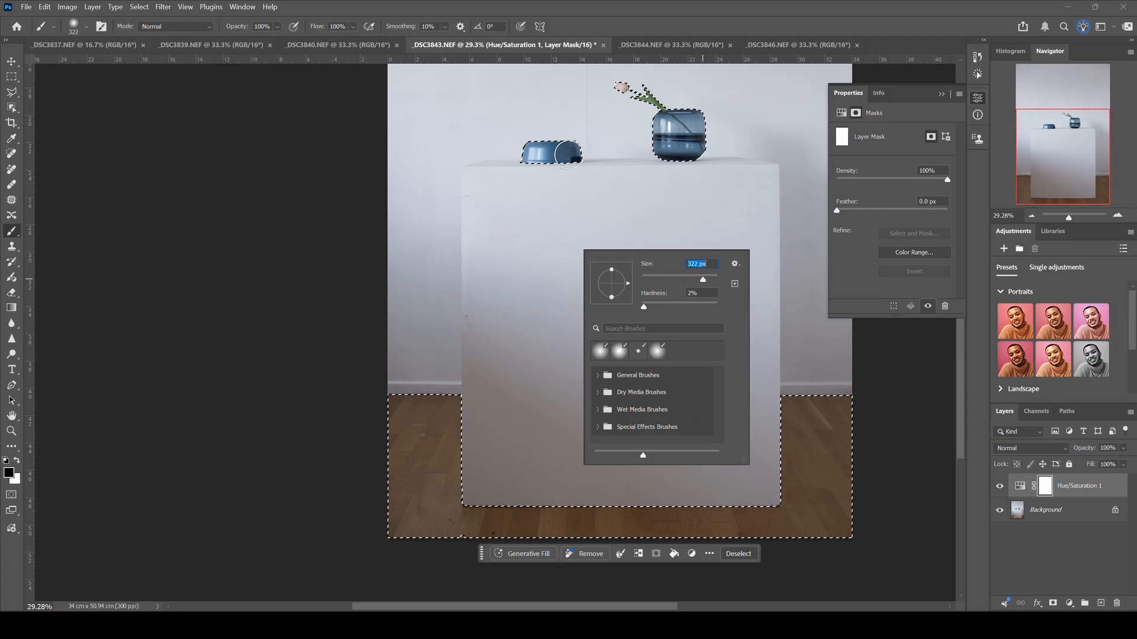
{"action": "key", "text": "Return"}
{"action": "scroll", "coordinate": [671, 146], "scroll_direction": "up", "scroll_amount": 1}
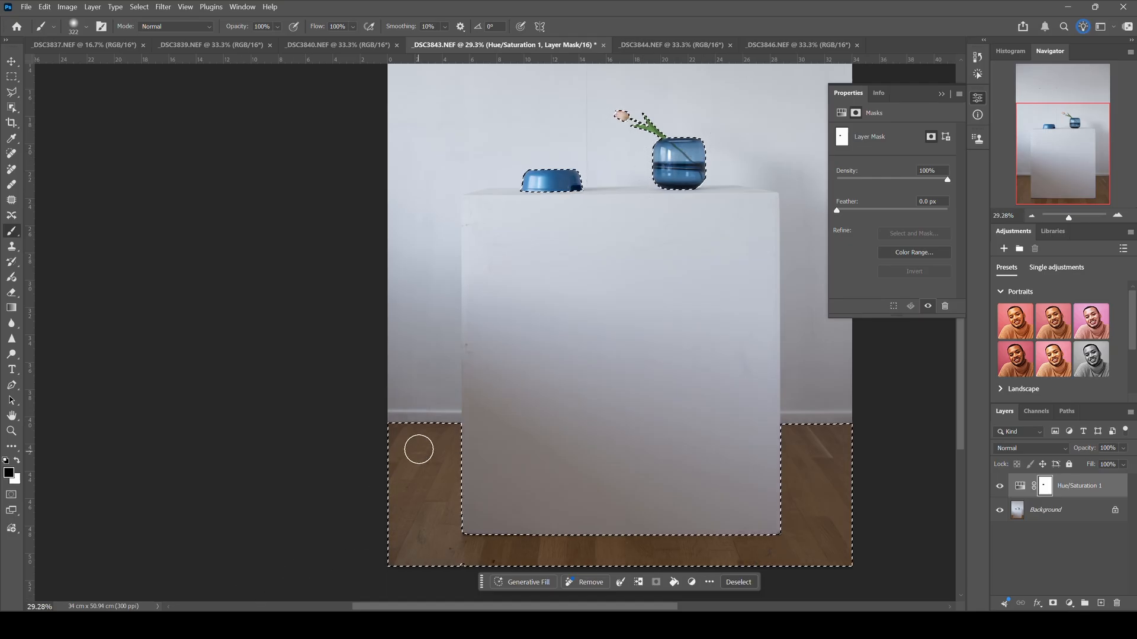
Paint the mask black over the selected wooden floor with a larger soft brush, and deselect
{"action": "right_click", "coordinate": [422, 445]}
{"action": "left_click_drag", "start_coordinate": [549, 426], "coordinate": [548, 426]}
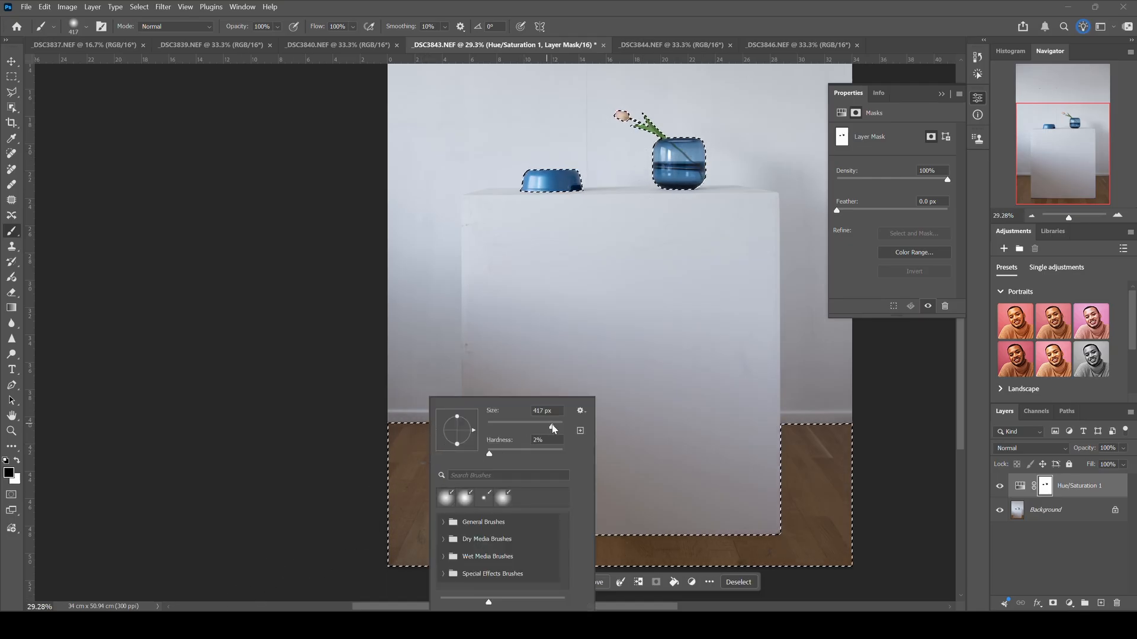
{"action": "mouse_move", "coordinate": [391, 445]}
{"action": "left_mouse_down"}
{"action": "mouse_move", "coordinate": [467, 435]}
{"action": "mouse_move", "coordinate": [380, 472]}
{"action": "mouse_move", "coordinate": [447, 484]}
{"action": "mouse_move", "coordinate": [507, 543]}
{"action": "mouse_move", "coordinate": [851, 522]}
{"action": "mouse_move", "coordinate": [780, 442]}
{"action": "mouse_move", "coordinate": [809, 449]}
{"action": "left_mouse_up"}
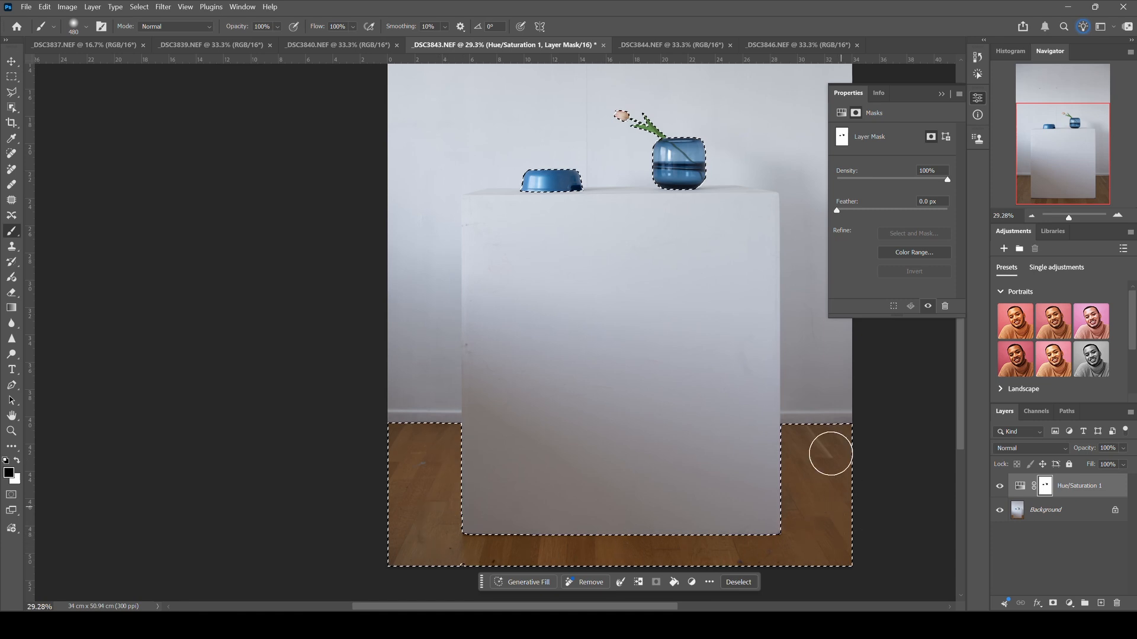
{"action": "key", "text": "ctrl+d"}
{"action": "scroll", "coordinate": [705, 432], "scroll_direction": "down", "scroll_amount": 2}
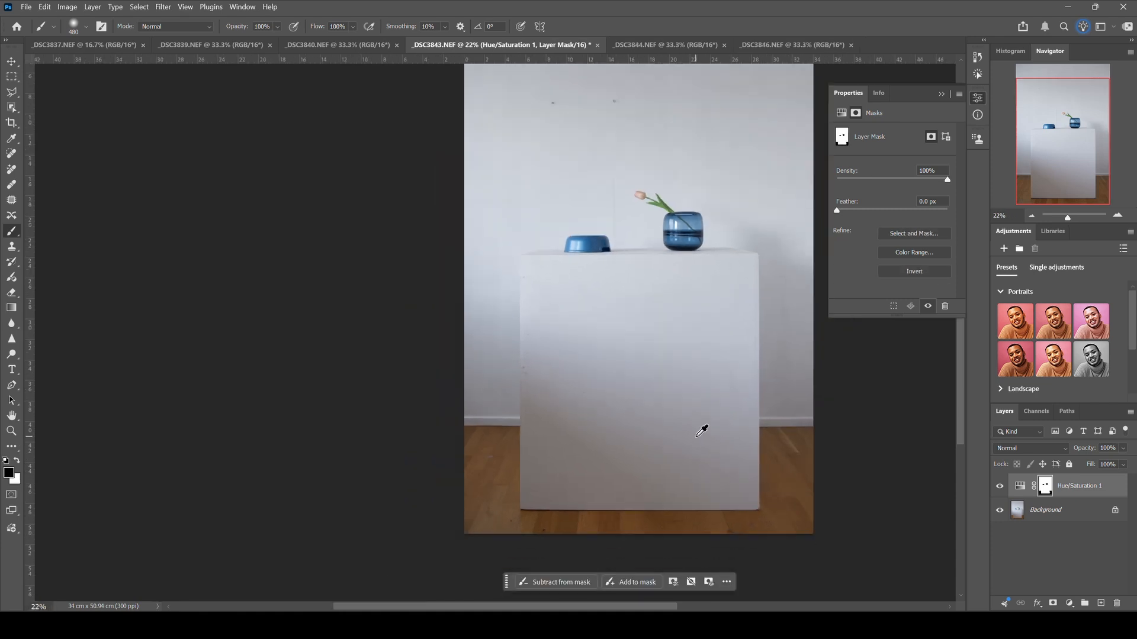
{"action": "scroll", "coordinate": [691, 439], "scroll_direction": "down", "scroll_amount": 1}
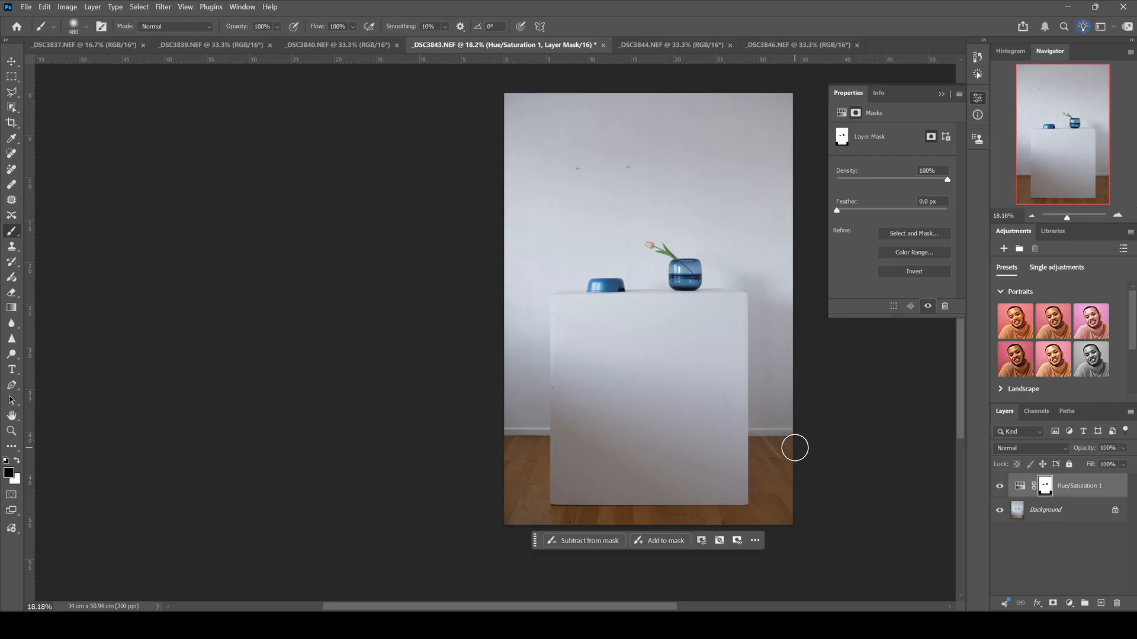
Examine the wall, bowl and vase up close, and compare them with the whole photo
{"action": "left_click", "coordinate": [1117, 216]}
{"action": "left_click", "coordinate": [1117, 216]}
{"action": "left_click", "coordinate": [1117, 215]}
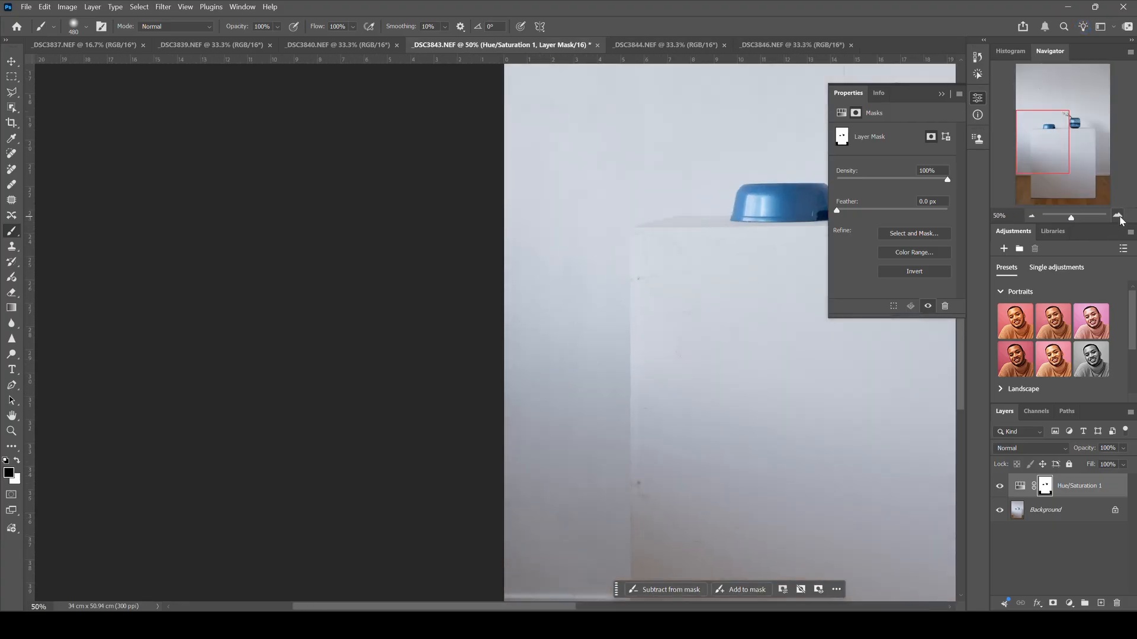
{"action": "left_click", "coordinate": [1057, 142]}
{"action": "left_click_drag", "start_coordinate": [1057, 143], "coordinate": [1072, 125]}
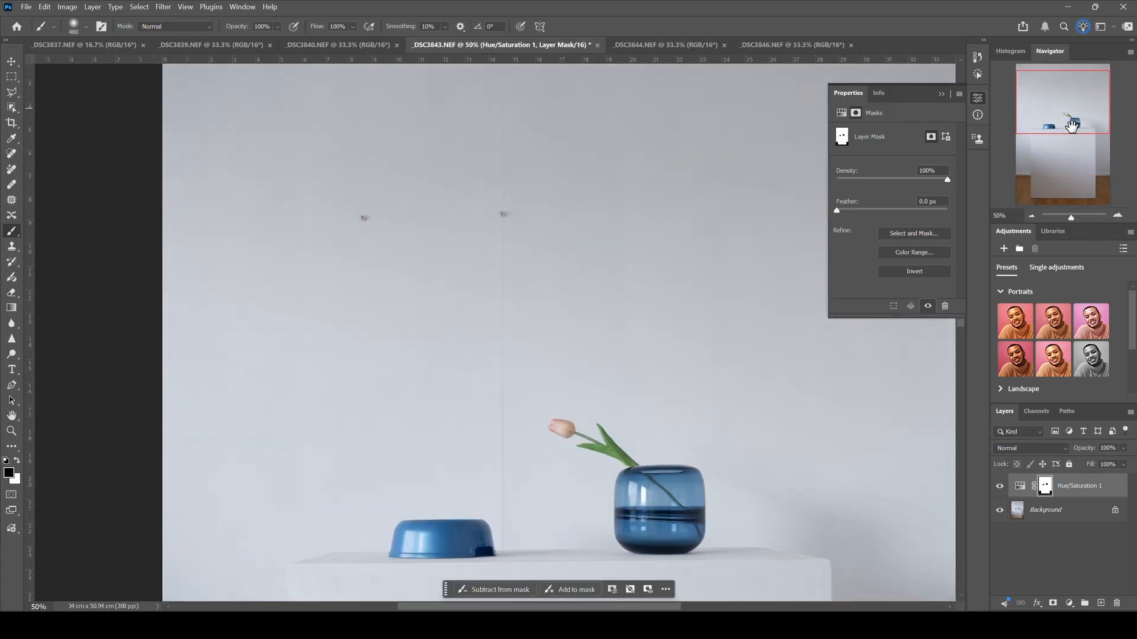
{"action": "left_click", "coordinate": [1118, 216]}
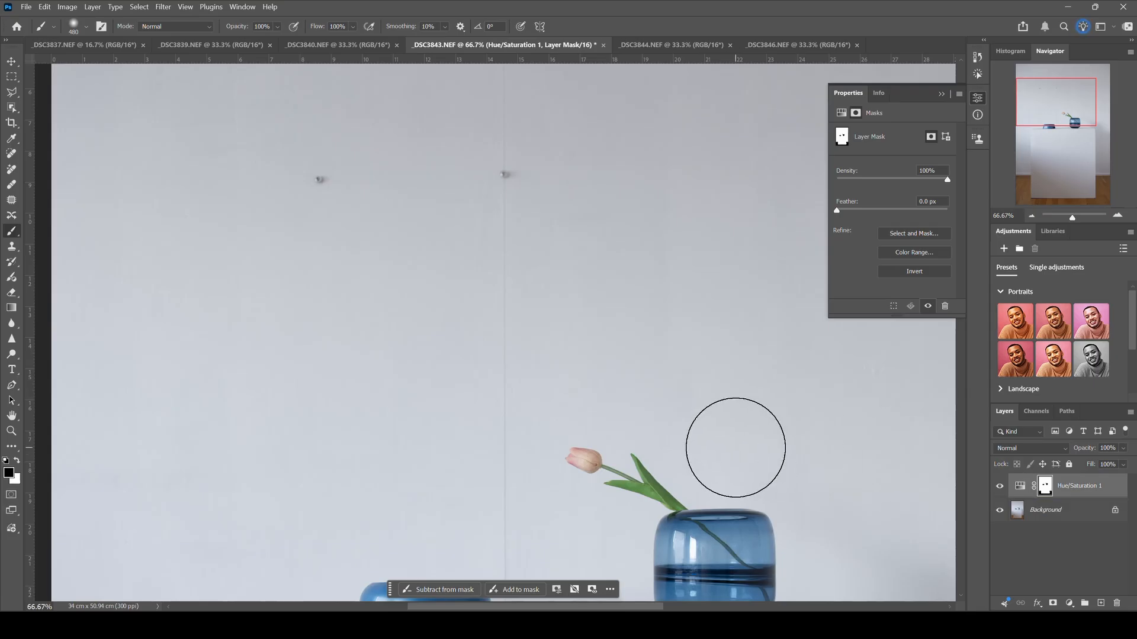
{"action": "scroll", "coordinate": [735, 448], "scroll_direction": "down", "scroll_amount": 5}
{"action": "scroll", "coordinate": [736, 448], "scroll_direction": "down", "scroll_amount": 3}
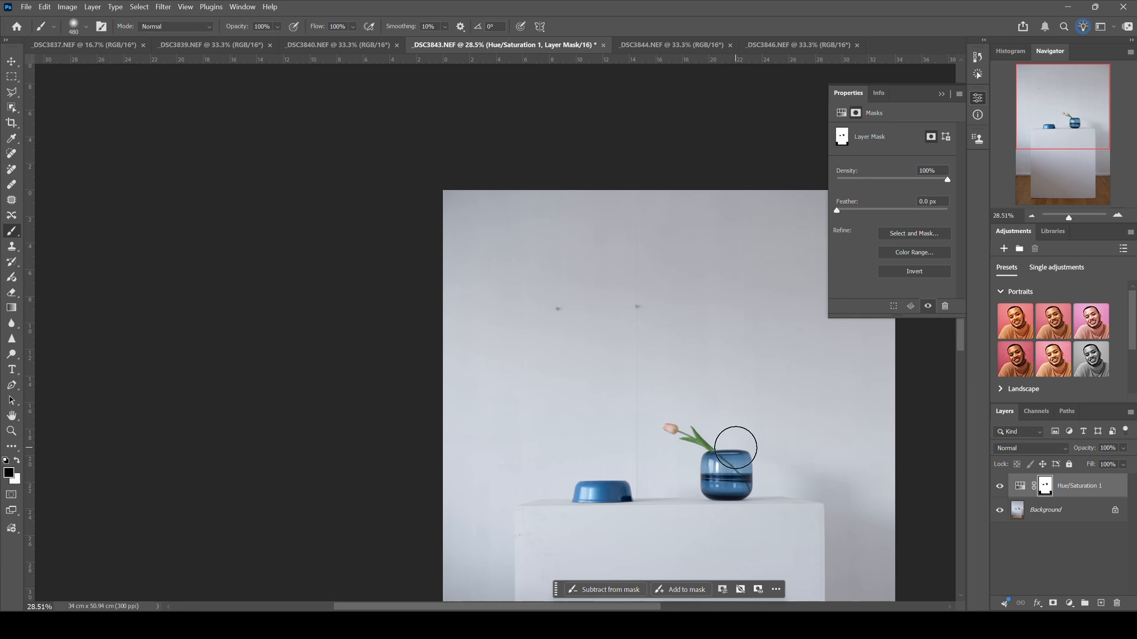
{"action": "scroll", "coordinate": [651, 418], "scroll_direction": "down", "scroll_amount": 4}
{"action": "scroll", "coordinate": [655, 417], "scroll_direction": "down", "scroll_amount": 2}
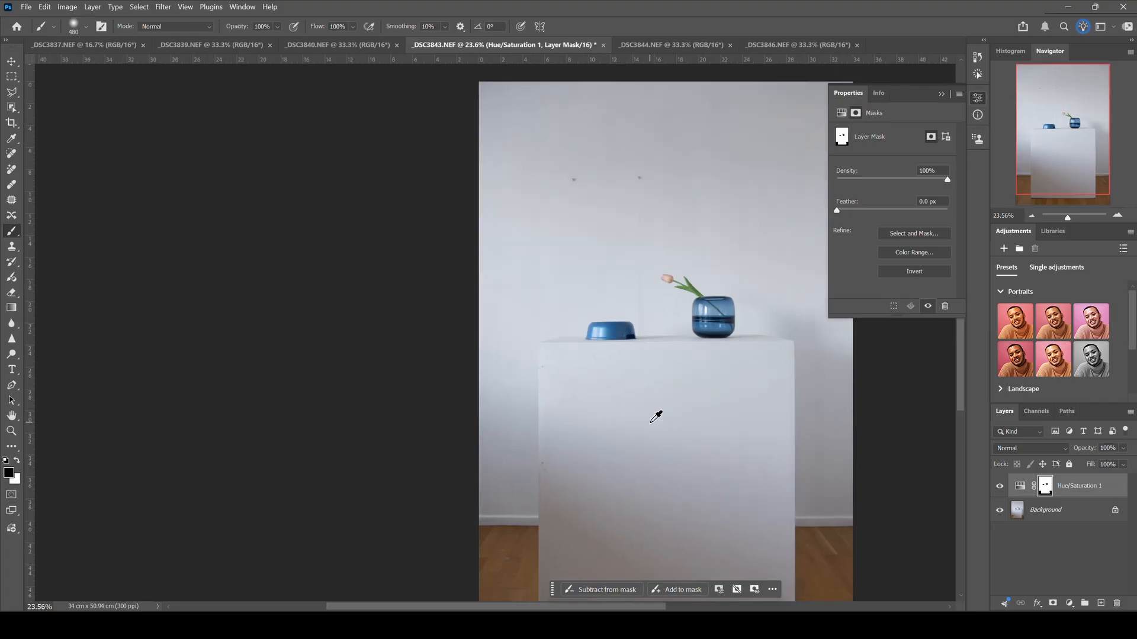
{"action": "scroll", "coordinate": [656, 417], "scroll_direction": "down", "scroll_amount": 1}
{"action": "scroll", "coordinate": [657, 465], "scroll_direction": "down", "scroll_amount": 2}
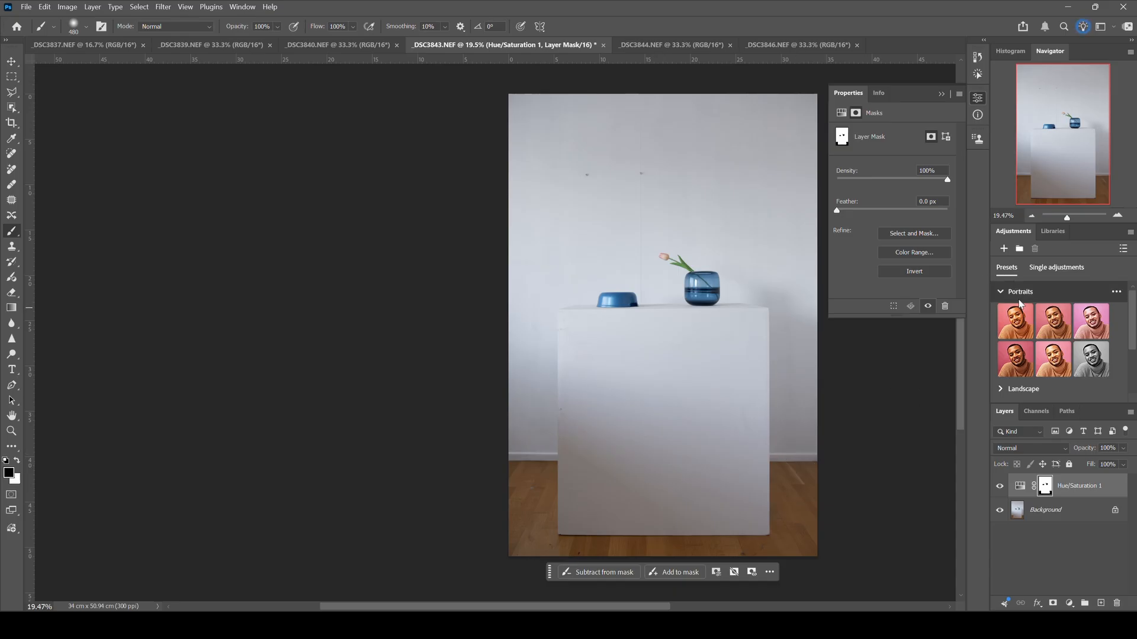
Duplicate the Background layer within the same document as "Background copy"
{"action": "left_click", "coordinate": [1119, 215]}
{"action": "left_click", "coordinate": [1118, 216]}
{"action": "left_click", "coordinate": [1119, 216]}
{"action": "left_click_drag", "start_coordinate": [1058, 128], "coordinate": [1068, 90]}
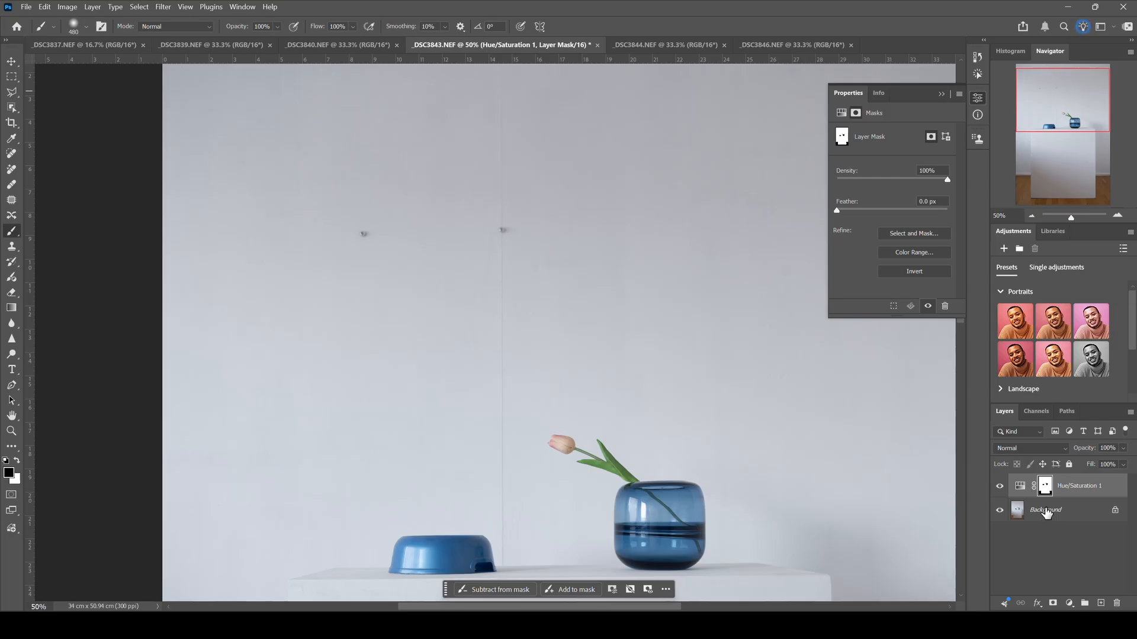
{"action": "left_click", "coordinate": [1046, 513]}
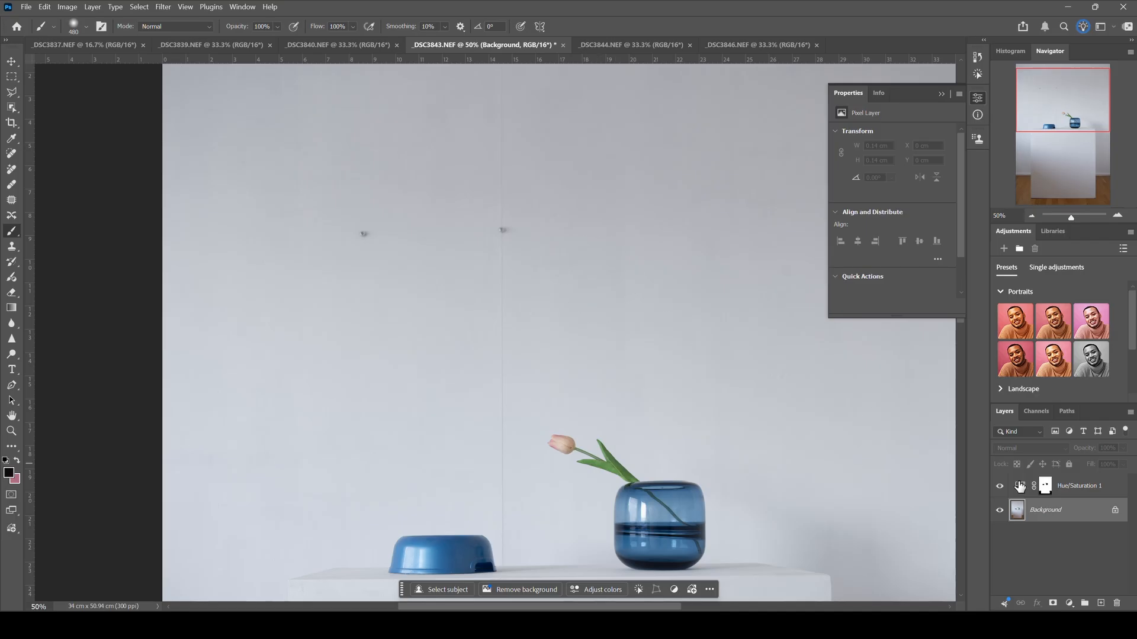
{"action": "right_click", "coordinate": [1040, 514]}
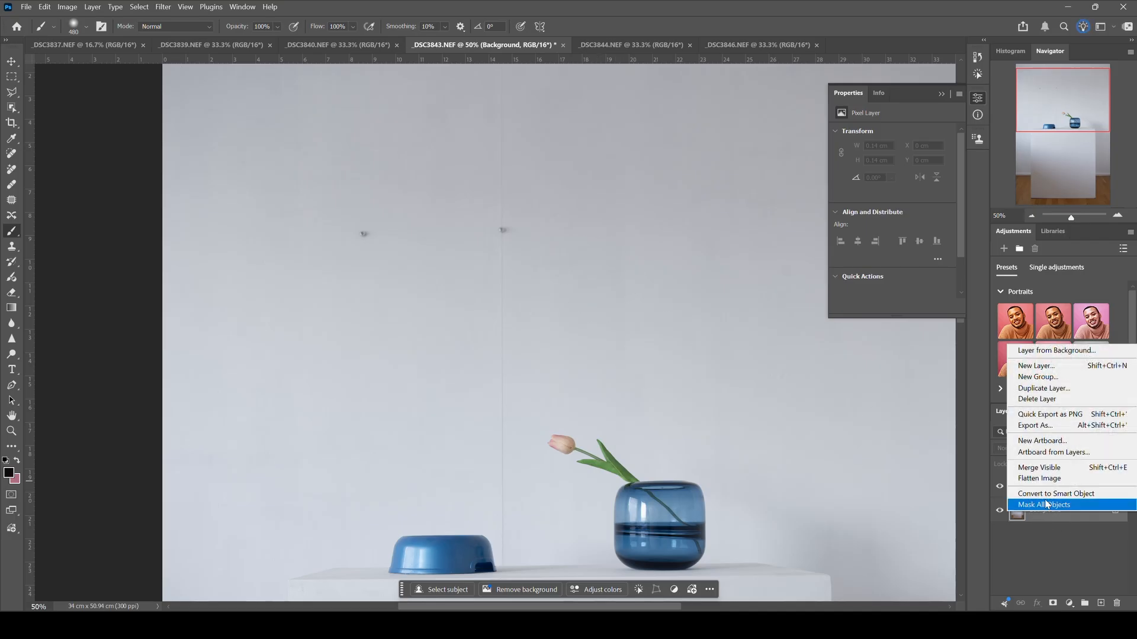
{"action": "left_click", "coordinate": [1042, 389]}
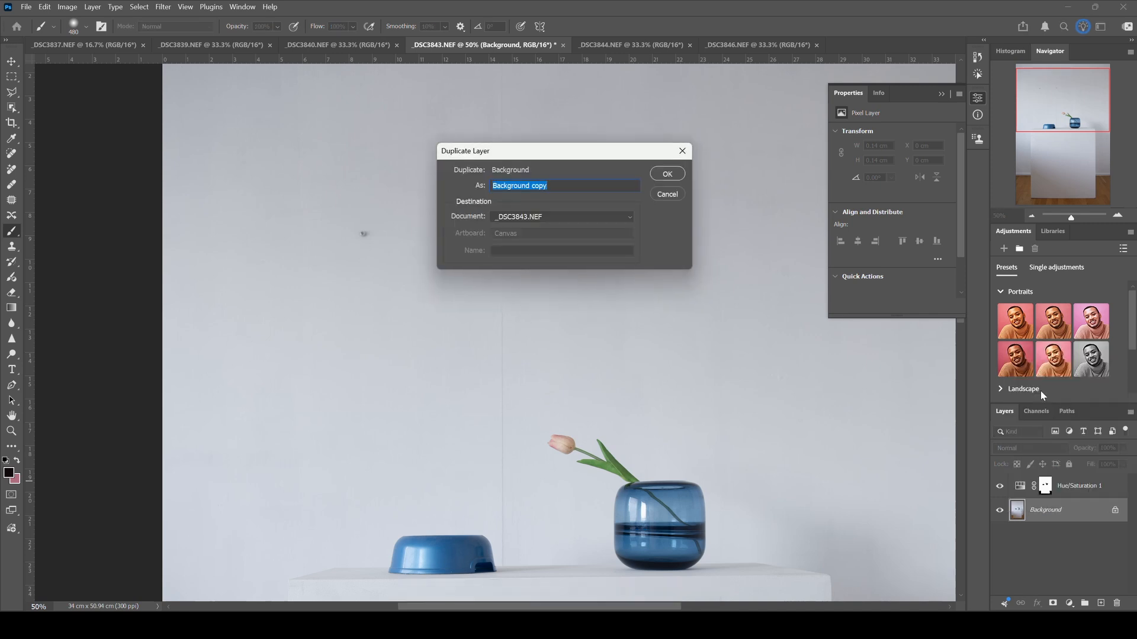
{"action": "left_click", "coordinate": [667, 174]}
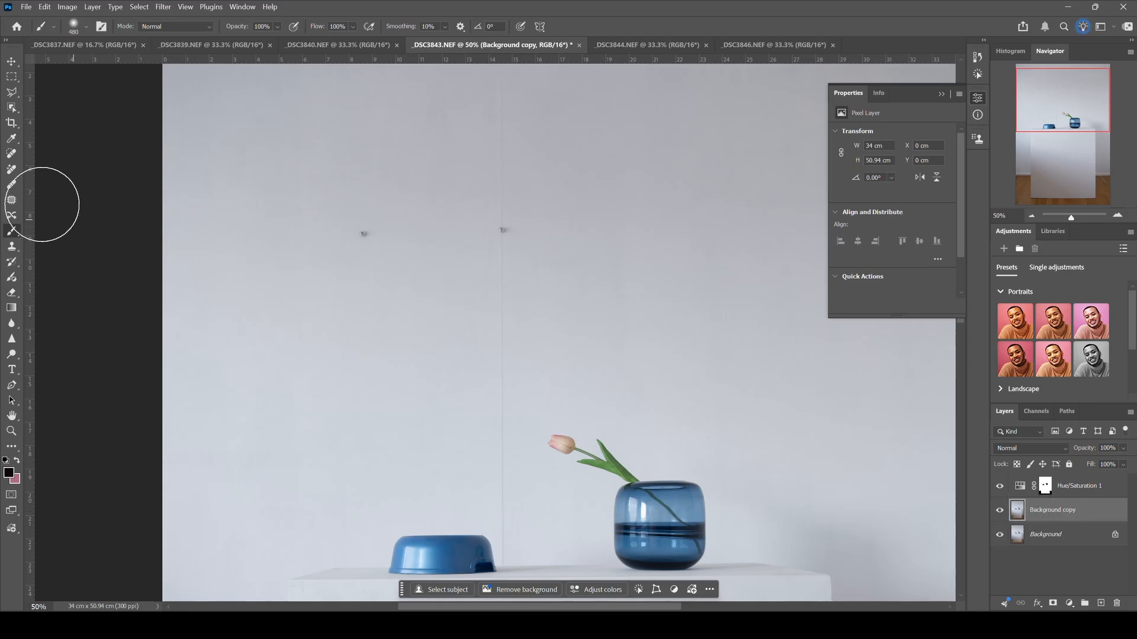
Try the Healing Brush on the left wall nail and nearby wall, sampling below the right nail, and undo the strokes
{"action": "left_click", "coordinate": [10, 188]}
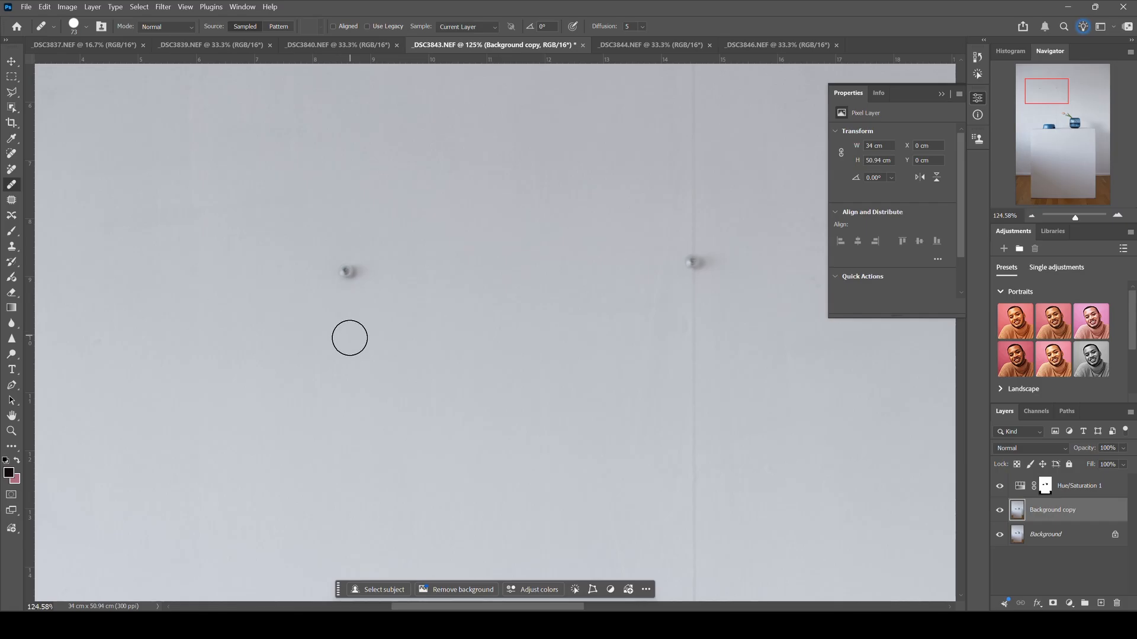
{"action": "left_click", "coordinate": [694, 380], "text": "alt"}
{"action": "left_click", "coordinate": [343, 278]}
{"action": "left_click", "coordinate": [346, 271]}
{"action": "left_click", "coordinate": [386, 337]}
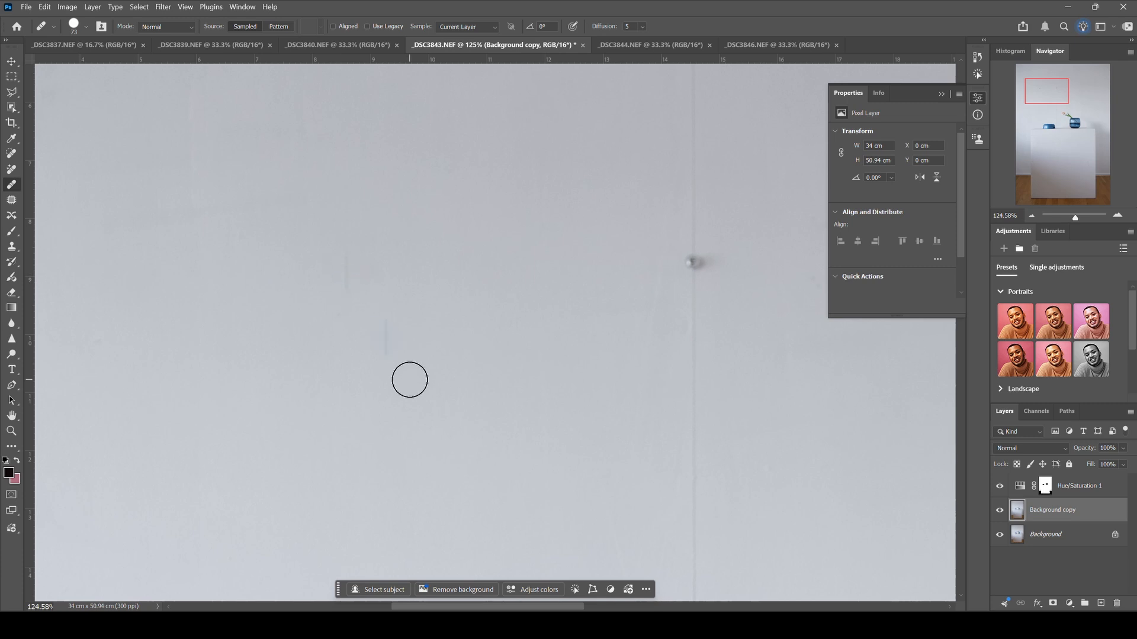
{"action": "key", "text": "ctrl+z"}
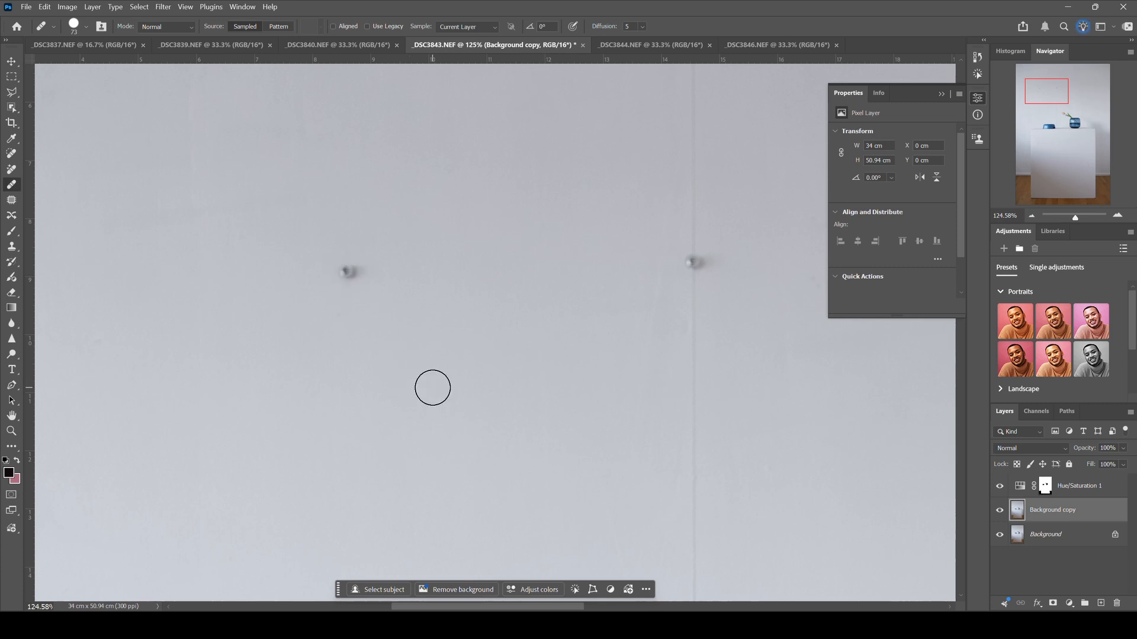
Heal the two nails out of the wall with the Healing Brush, sampling clean wall just below each one
{"action": "left_click", "coordinate": [348, 354], "text": "alt"}
{"action": "left_click", "coordinate": [351, 271]}
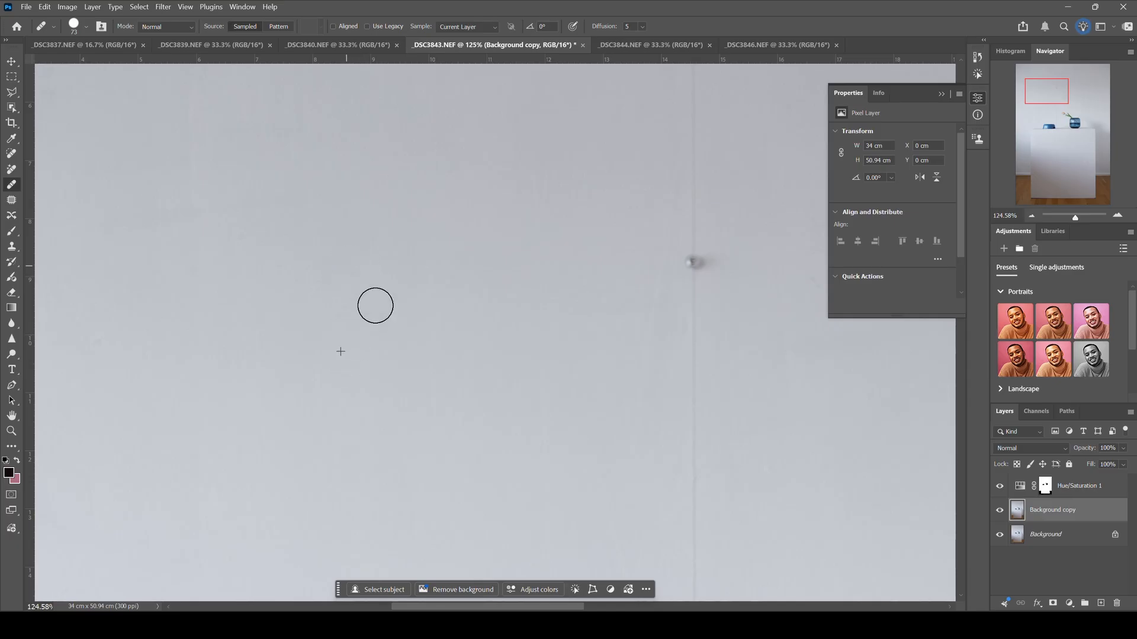
{"action": "left_click", "coordinate": [694, 336], "text": "alt"}
{"action": "left_click", "coordinate": [693, 261]}
{"action": "scroll", "coordinate": [705, 352], "scroll_direction": "down", "scroll_amount": 3}
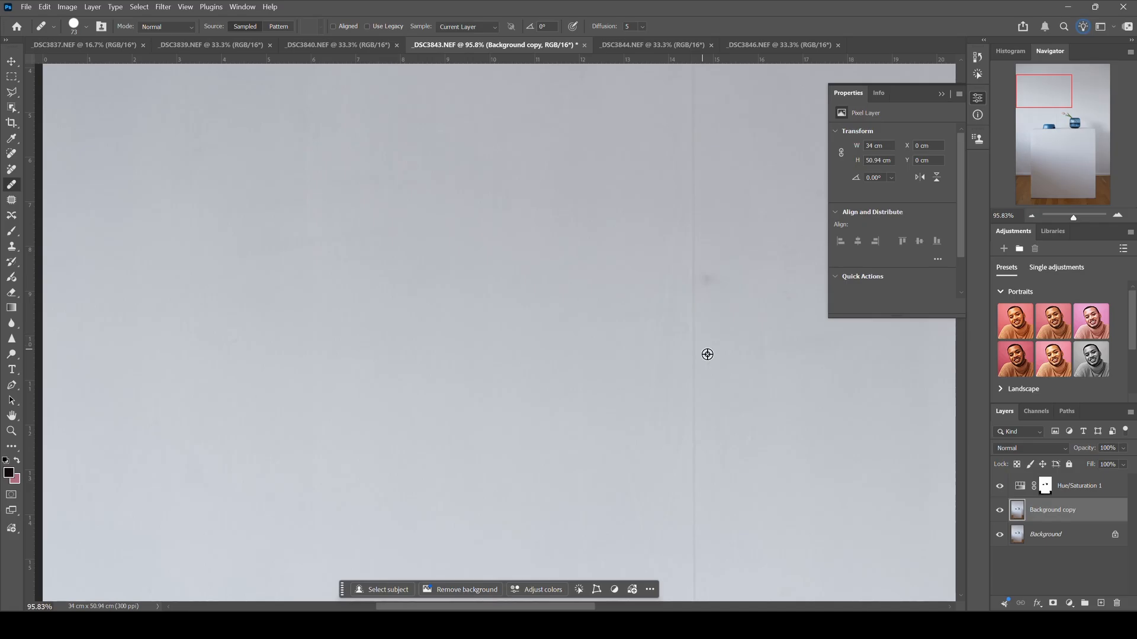
{"action": "scroll", "coordinate": [891, 451], "scroll_direction": "down", "scroll_amount": 3}
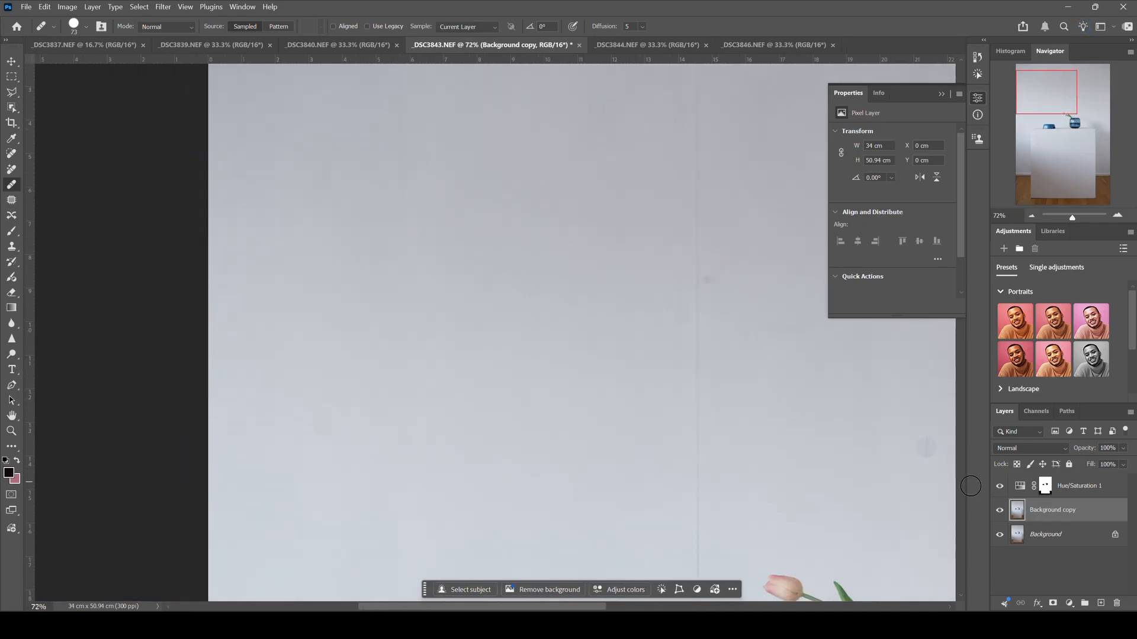
Compare the retouch by toggling the Background copy layer, and heal the faint smudge beside the vertical wall seam from clean wall below
{"action": "left_click", "coordinate": [999, 511]}
{"action": "left_click", "coordinate": [999, 510]}
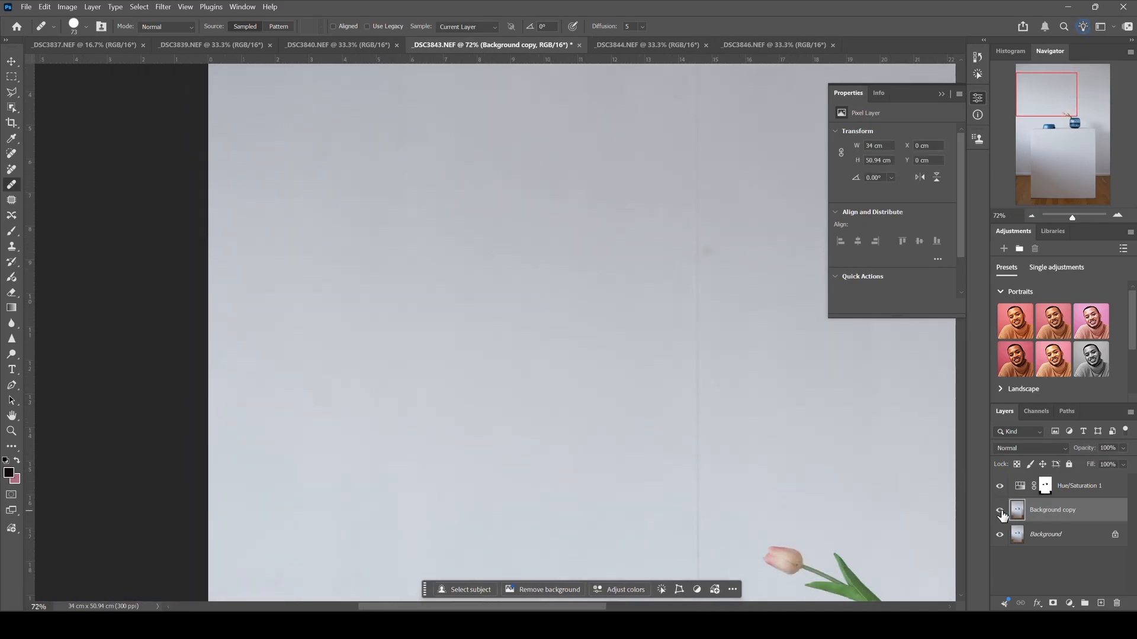
{"action": "scroll", "coordinate": [724, 288], "scroll_direction": "up", "scroll_amount": 5}
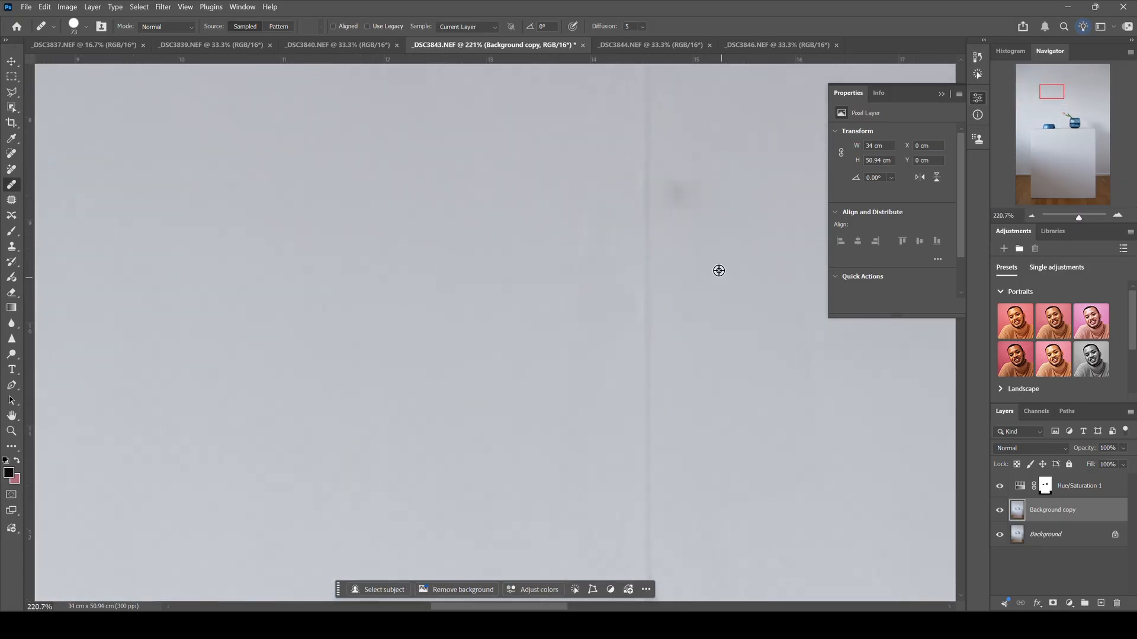
{"action": "left_click", "coordinate": [699, 260], "text": "alt"}
{"action": "left_click", "coordinate": [687, 201]}
Examine the retouched wall and objects at several zoom levels, ending with the whole photo in view and the Properties panel collapsed
{"action": "scroll", "coordinate": [723, 314], "scroll_direction": "down", "scroll_amount": 5}
{"action": "scroll", "coordinate": [723, 314], "scroll_direction": "down", "scroll_amount": 5}
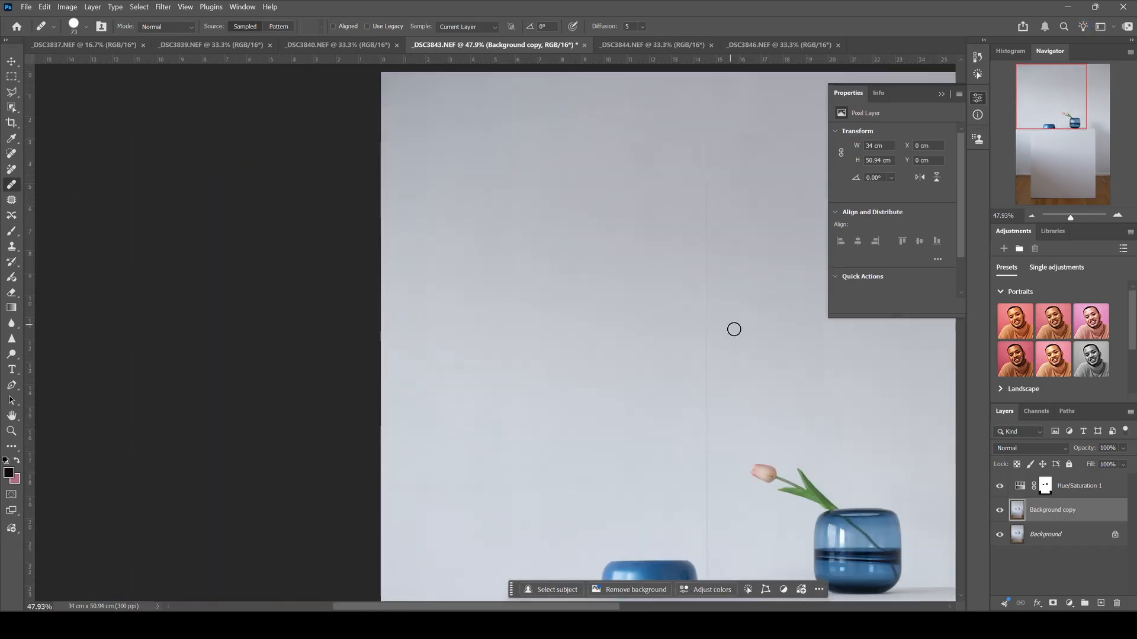
{"action": "scroll", "coordinate": [749, 344], "scroll_direction": "down", "scroll_amount": 1}
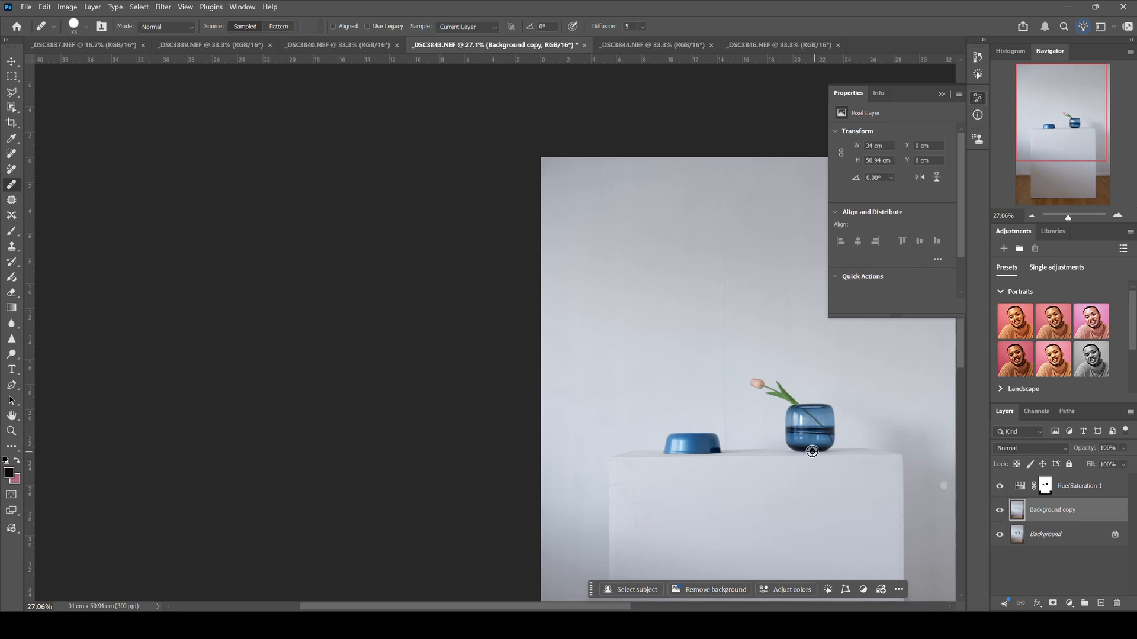
{"action": "scroll", "coordinate": [812, 452], "scroll_direction": "down", "scroll_amount": 1}
{"action": "scroll", "coordinate": [720, 406], "scroll_direction": "down", "scroll_amount": 1}
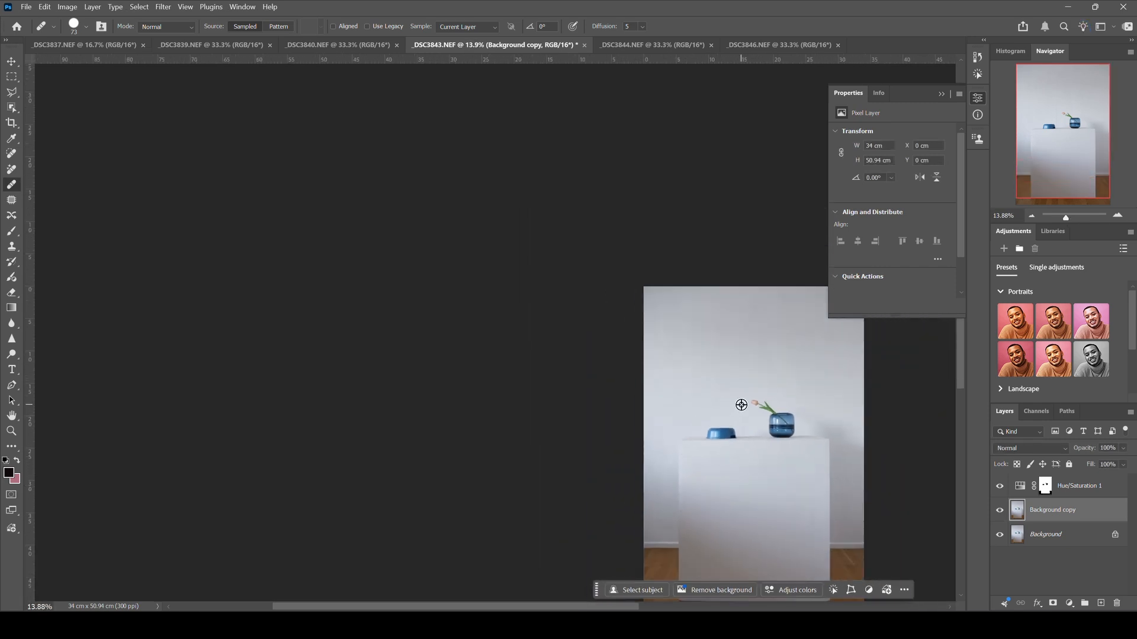
{"action": "left_click", "coordinate": [1117, 217]}
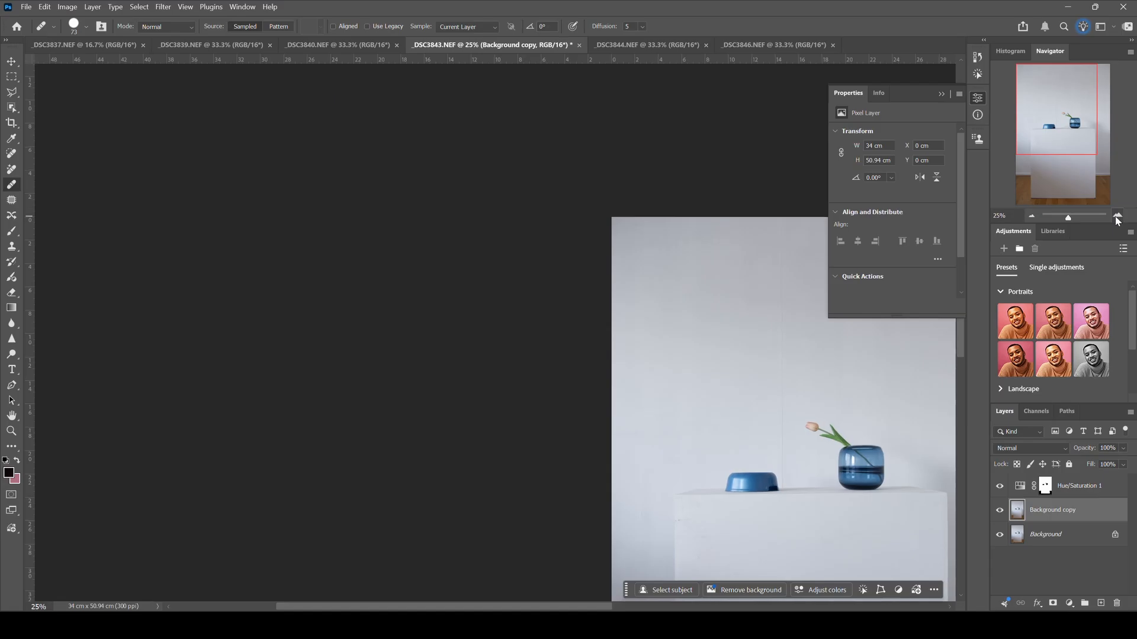
{"action": "left_click", "coordinate": [1117, 217]}
{"action": "left_click_drag", "start_coordinate": [1067, 131], "coordinate": [1075, 144]}
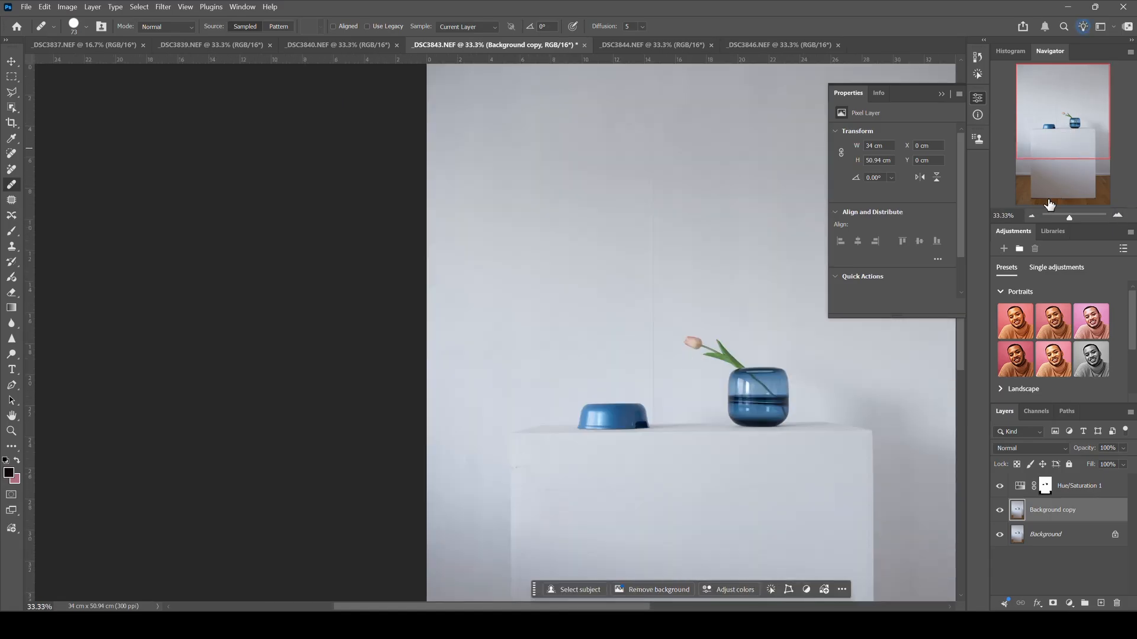
{"action": "left_click", "coordinate": [1031, 217]}
{"action": "left_click", "coordinate": [941, 94]}
{"action": "left_click_drag", "start_coordinate": [1067, 104], "coordinate": [1082, 125]}
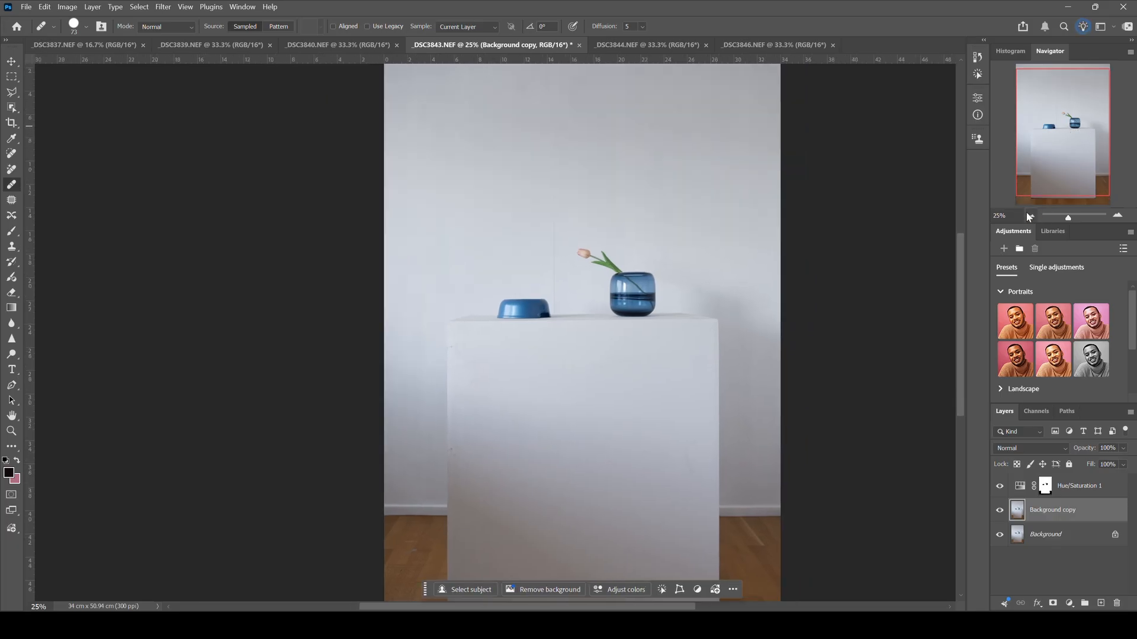
{"action": "left_click", "coordinate": [1030, 216]}
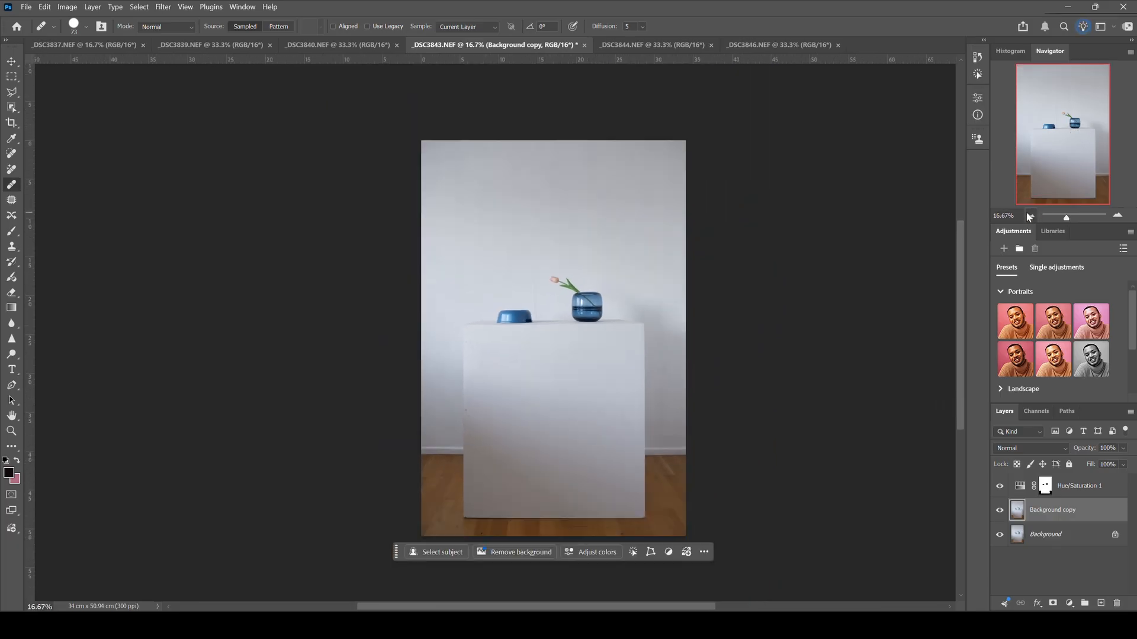
Crop the photo to a 3:4 ratio, trimming only the upper wall and keeping the whole floor below the plinth
{"action": "left_click", "coordinate": [11, 122]}
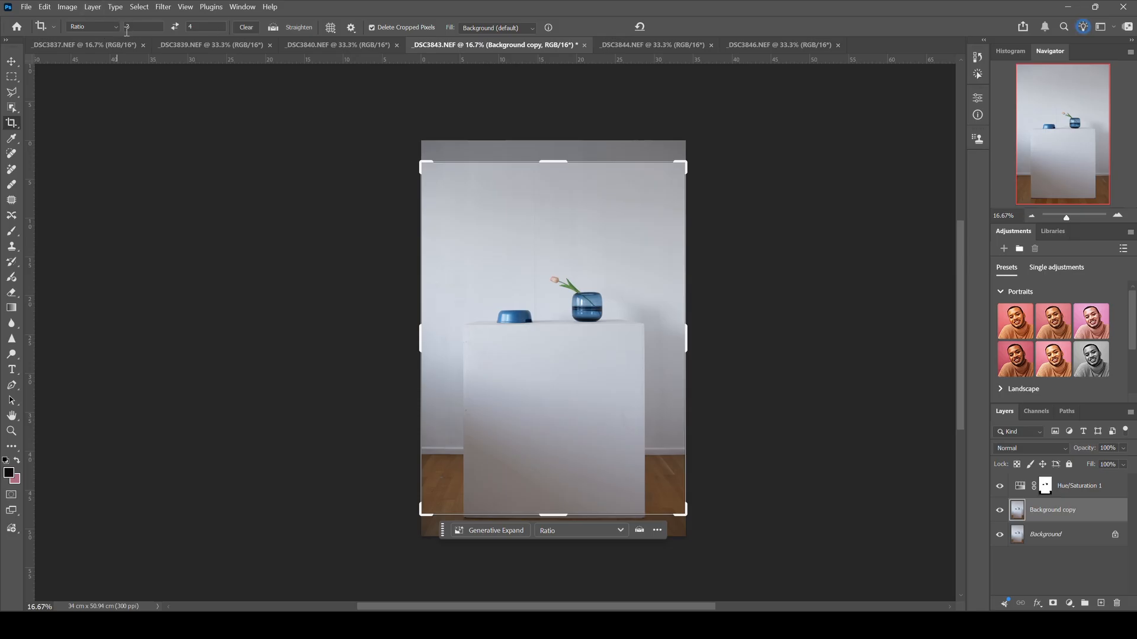
{"action": "mouse_move", "coordinate": [552, 161]}
{"action": "left_mouse_down"}
{"action": "mouse_move", "coordinate": [549, 206]}
{"action": "mouse_move", "coordinate": [548, 151]}
{"action": "mouse_move", "coordinate": [542, 226]}
{"action": "mouse_move", "coordinate": [541, 154]}
{"action": "mouse_move", "coordinate": [540, 222]}
{"action": "mouse_move", "coordinate": [536, 165]}
{"action": "left_mouse_up"}
{"action": "mouse_move", "coordinate": [545, 245]}
{"action": "left_mouse_down"}
{"action": "mouse_move", "coordinate": [546, 225]}
{"action": "mouse_move", "coordinate": [546, 237]}
{"action": "left_mouse_up"}
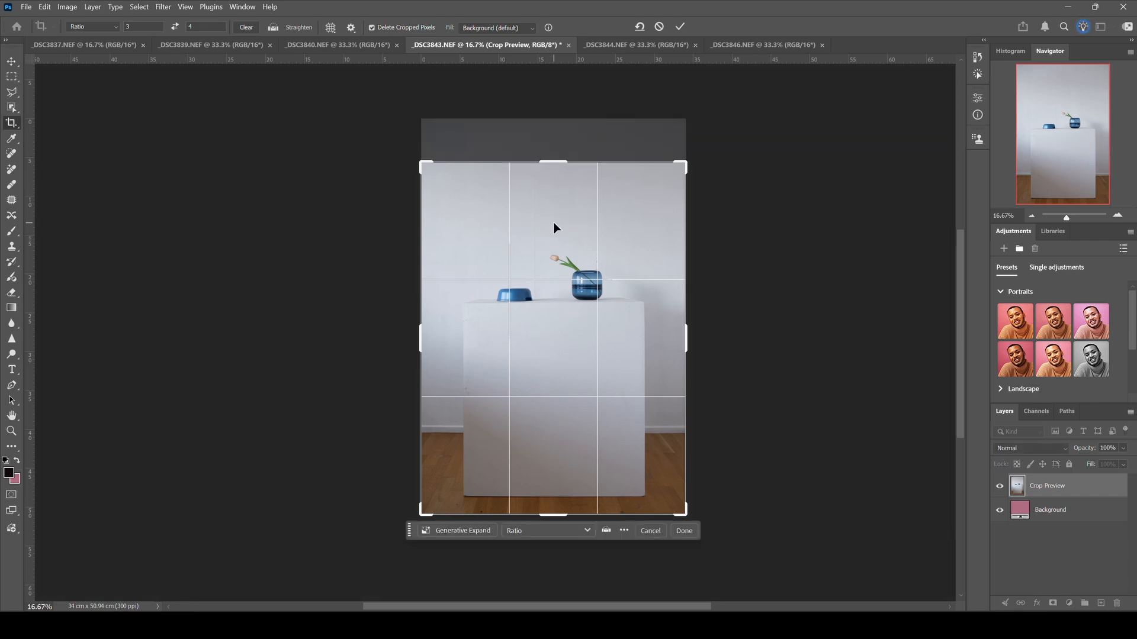
{"action": "key", "text": "Return"}
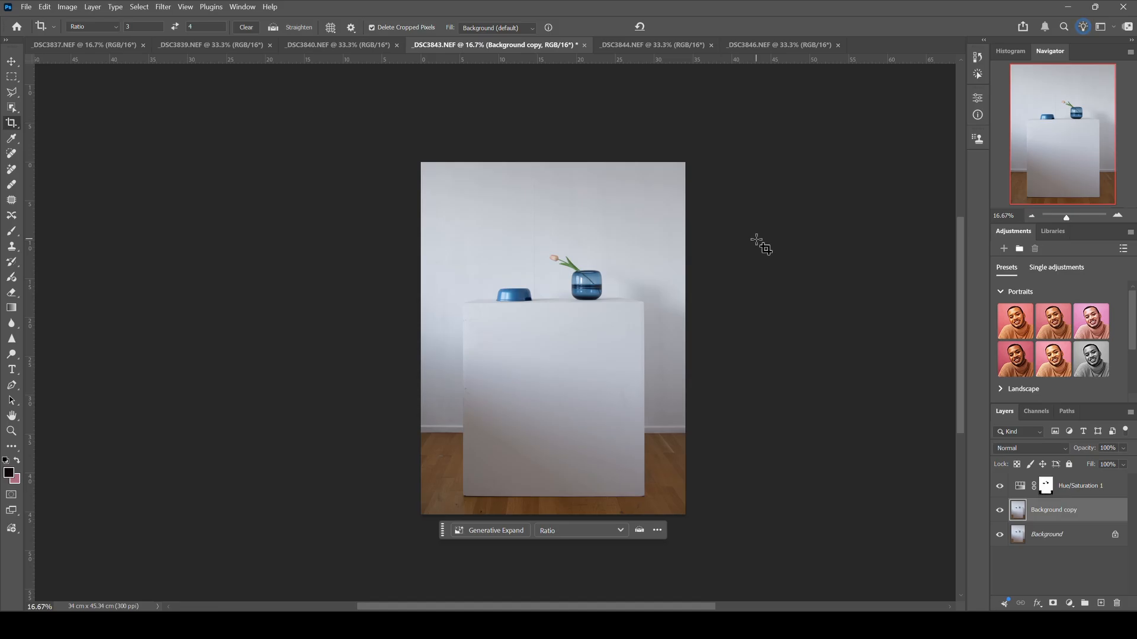
Switch to Adobe Bridge and create a folder named JPEG beside RAW in the Project folder
{"action": "mouse_move", "coordinate": [176, 626]}
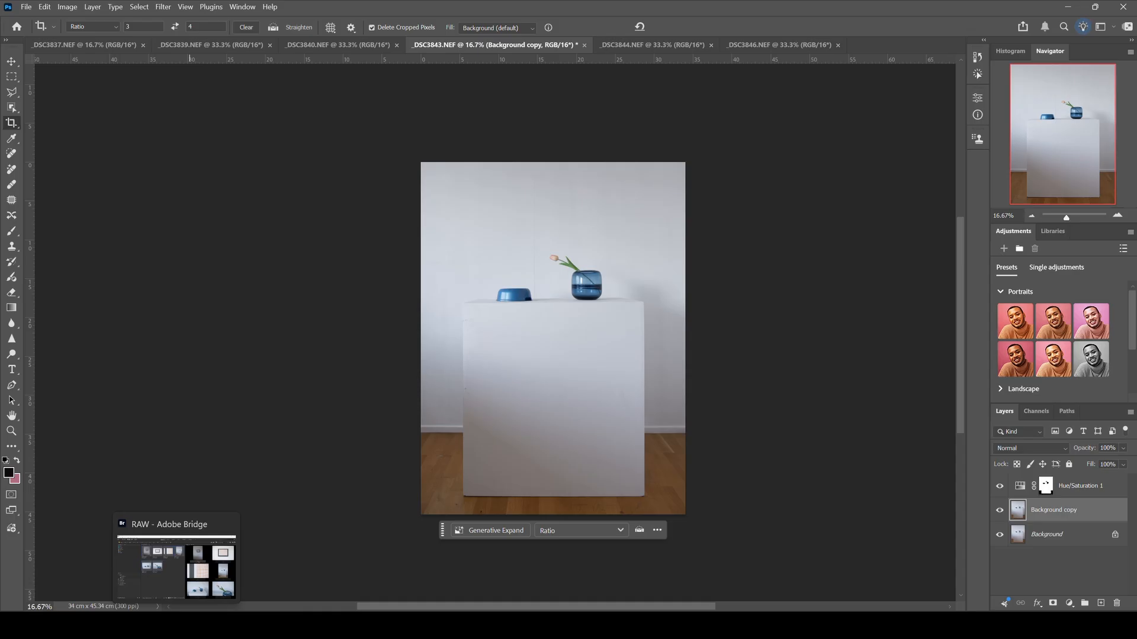
{"action": "left_click", "coordinate": [177, 565]}
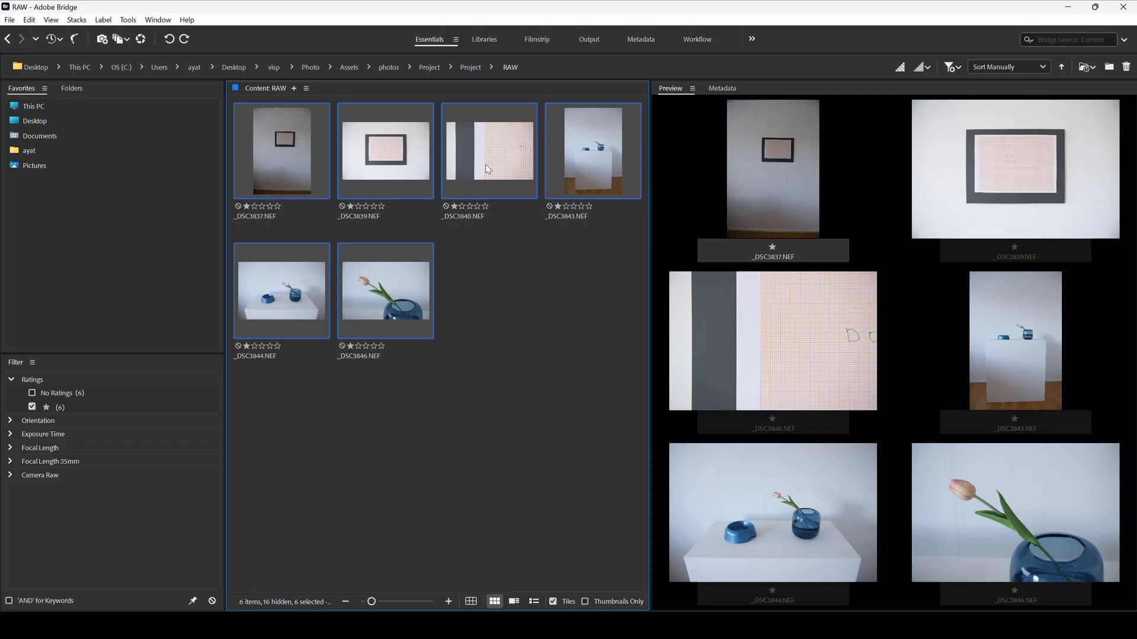
{"action": "left_click", "coordinate": [472, 73]}
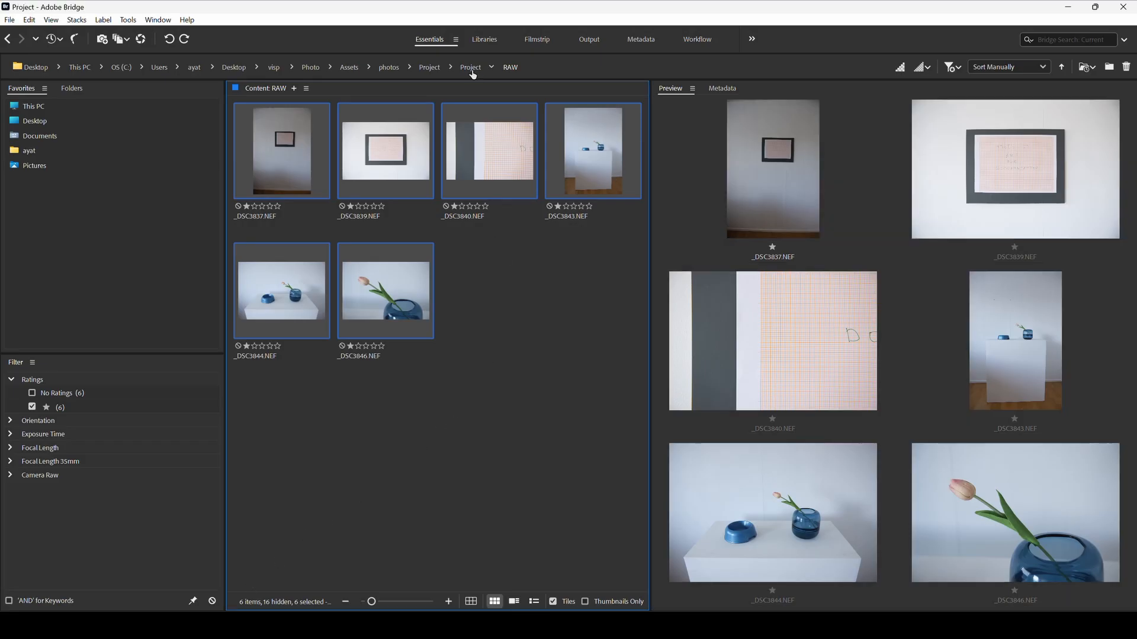
{"action": "left_click", "coordinate": [472, 70]}
{"action": "right_click", "coordinate": [414, 201]}
{"action": "left_click", "coordinate": [436, 211]}
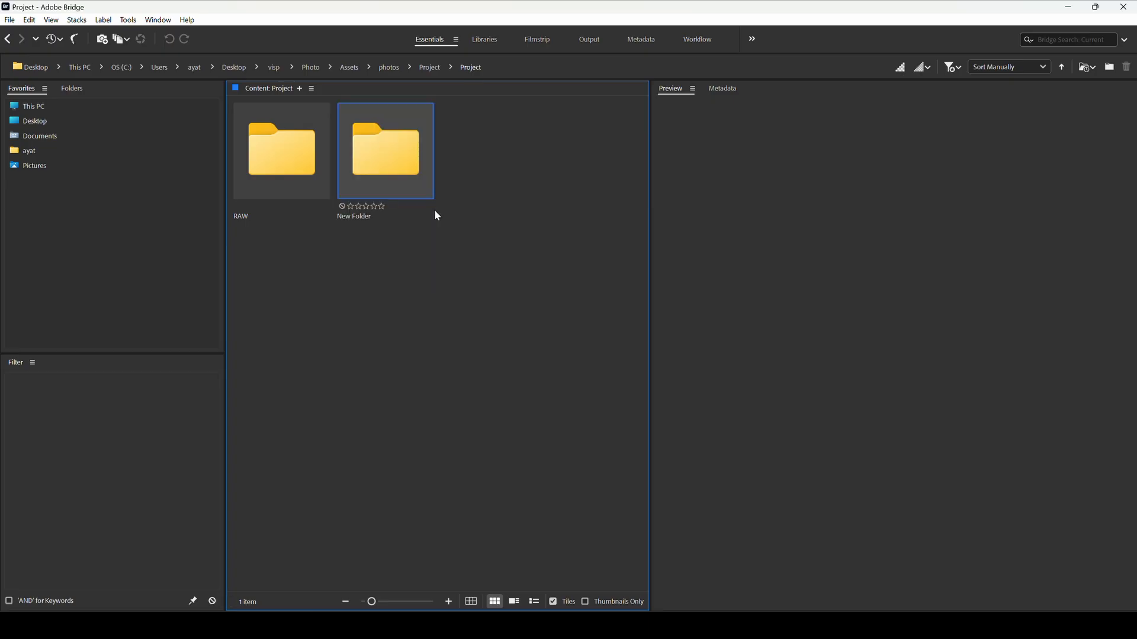
{"action": "type", "text": "JPEG"}
{"action": "key", "text": "Return"}
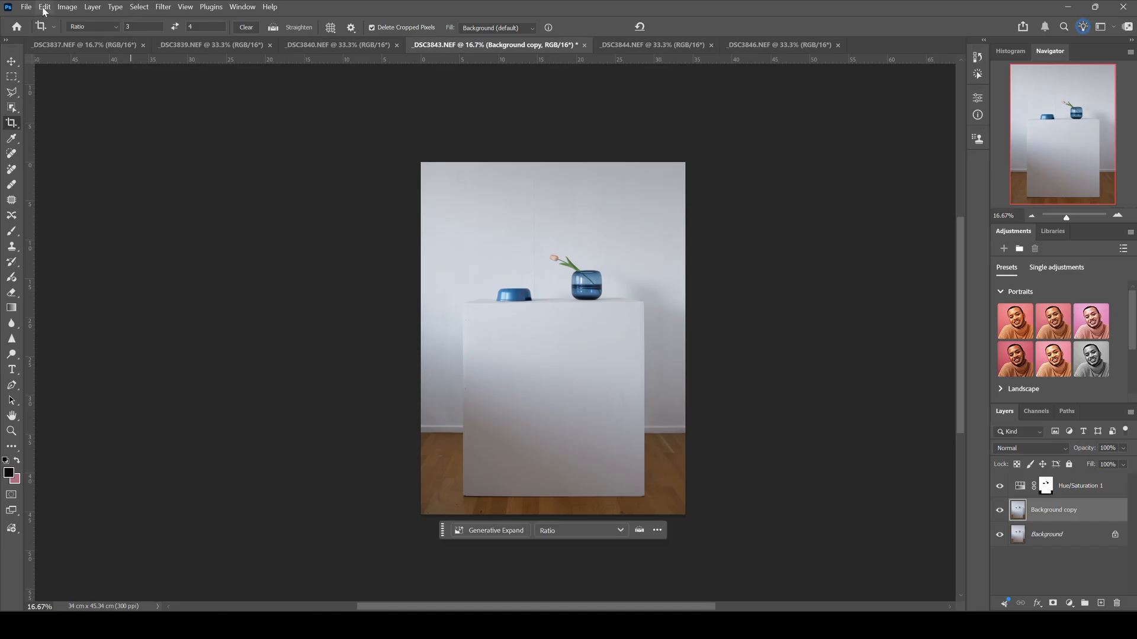
Save a copy in Photoshop as _DSC3843 copy.jpg in the JPEG folder at quality 12, Baseline ("Standard"), and leave the Crop tool
{"action": "left_click", "coordinate": [45, 7]}
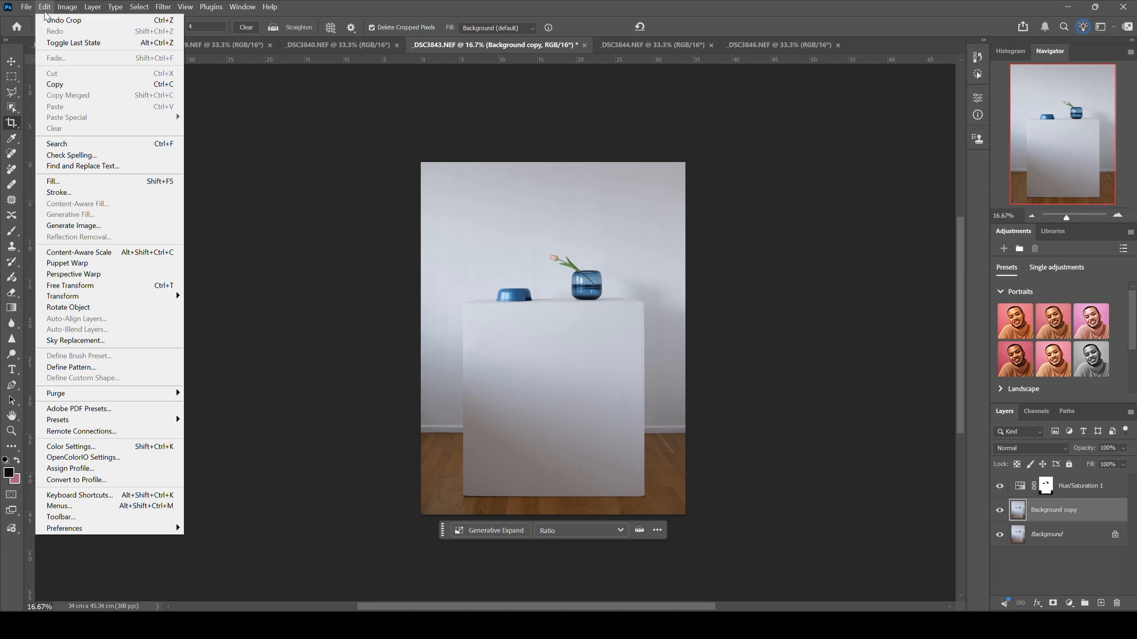
{"action": "mouse_move", "coordinate": [26, 7]}
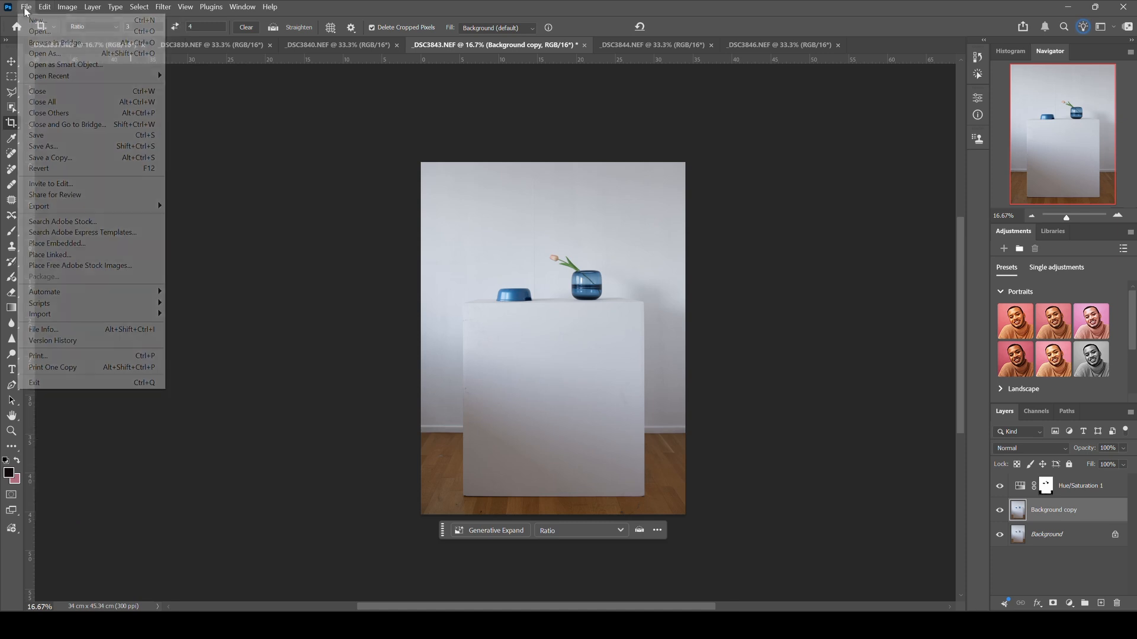
{"action": "left_click", "coordinate": [62, 157]}
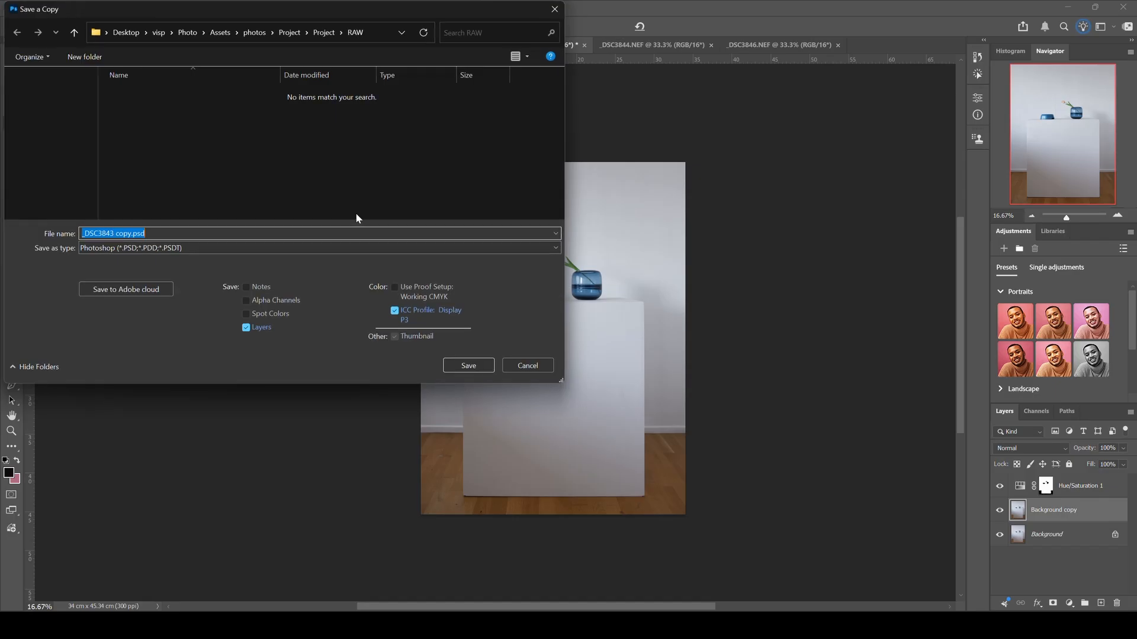
{"action": "left_click", "coordinate": [309, 249]}
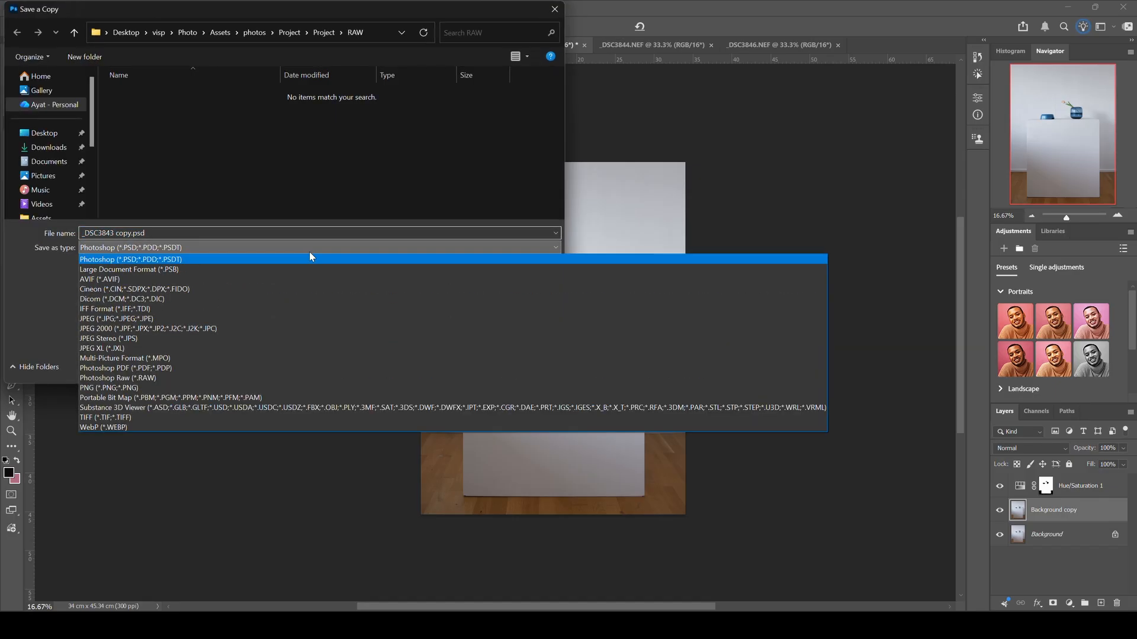
{"action": "left_click", "coordinate": [287, 319]}
{"action": "left_click", "coordinate": [322, 34]}
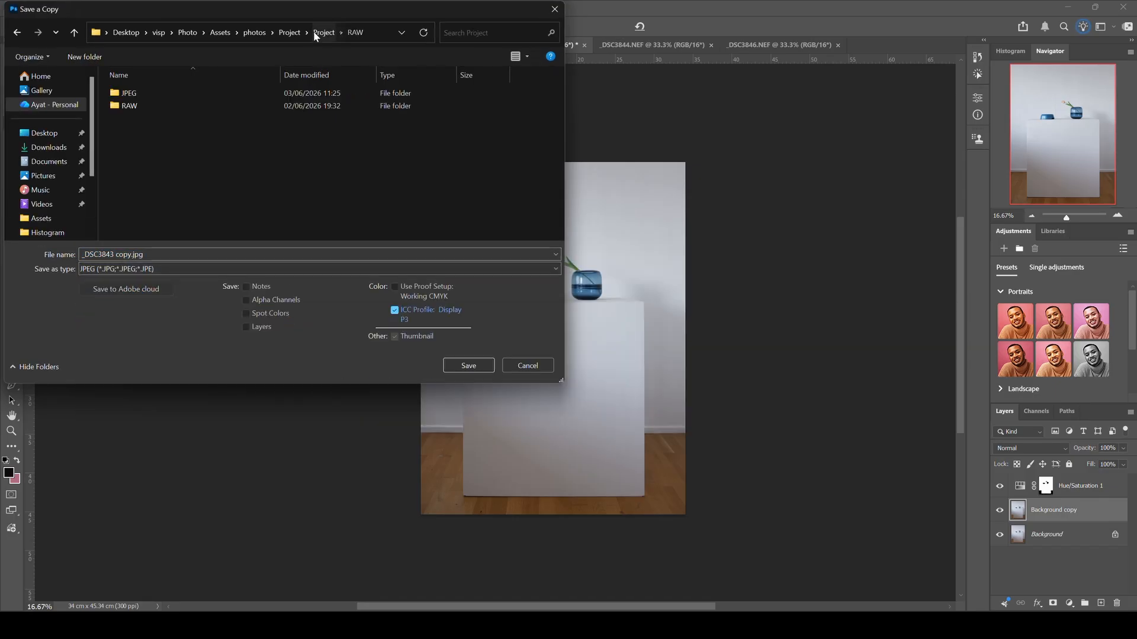
{"action": "double_click", "coordinate": [130, 90]}
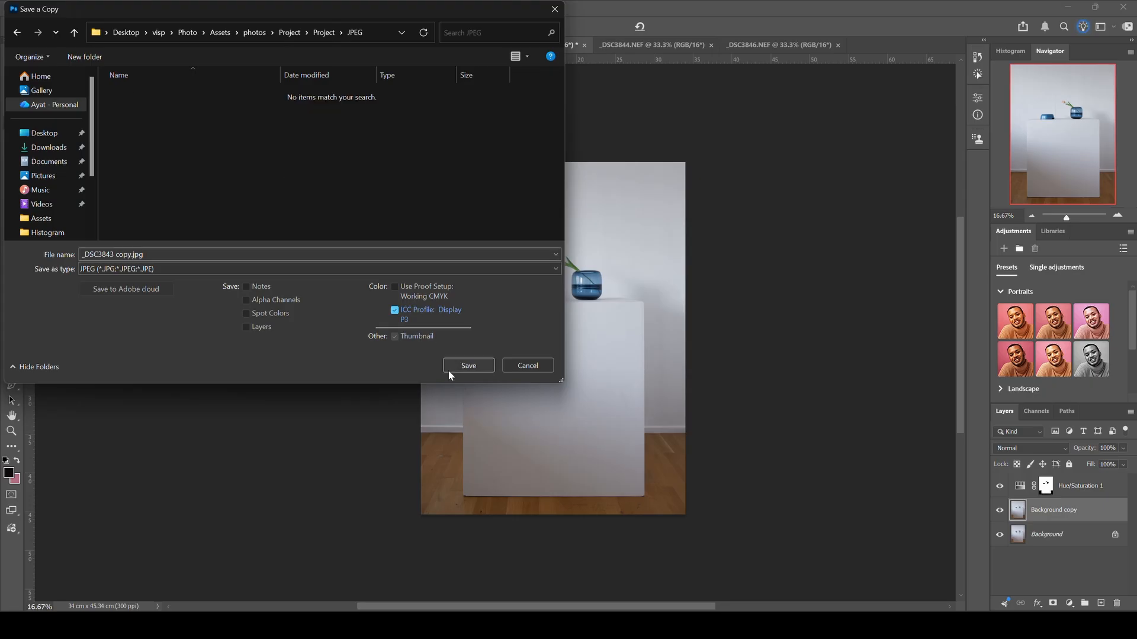
{"action": "left_click", "coordinate": [464, 370]}
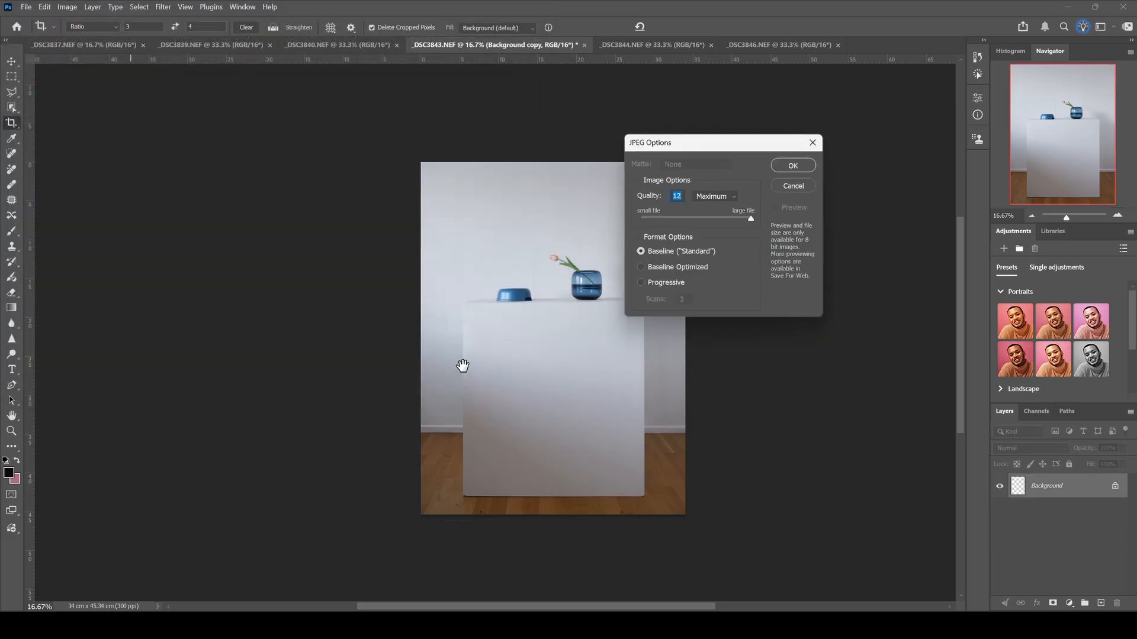
{"action": "left_click", "coordinate": [793, 165]}
{"action": "key", "text": "c"}
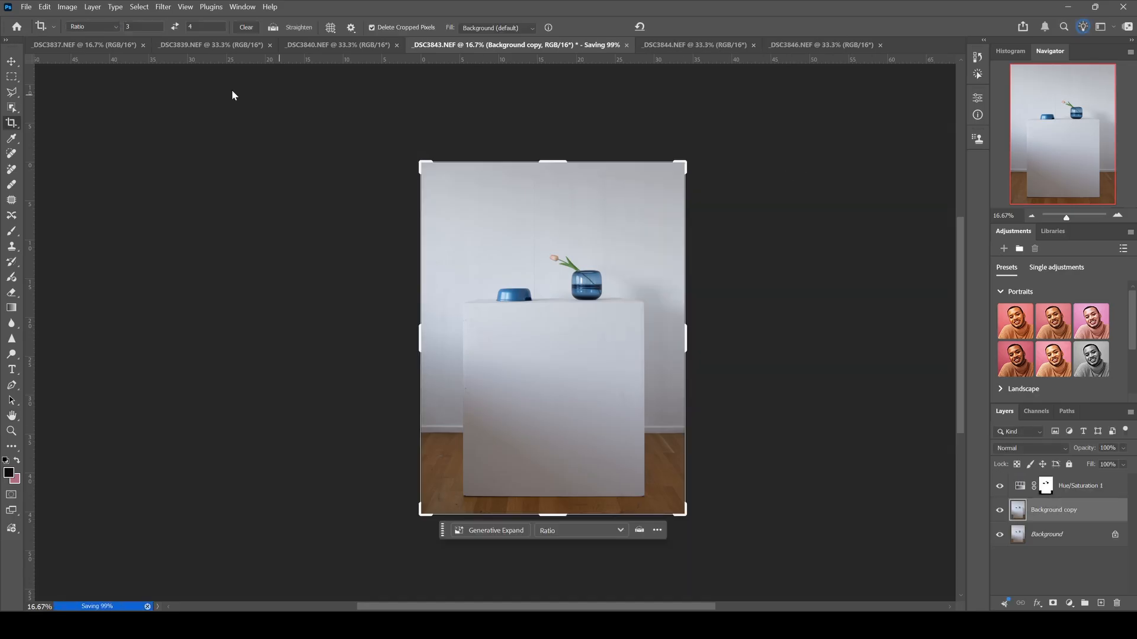
{"action": "left_click", "coordinate": [11, 78]}
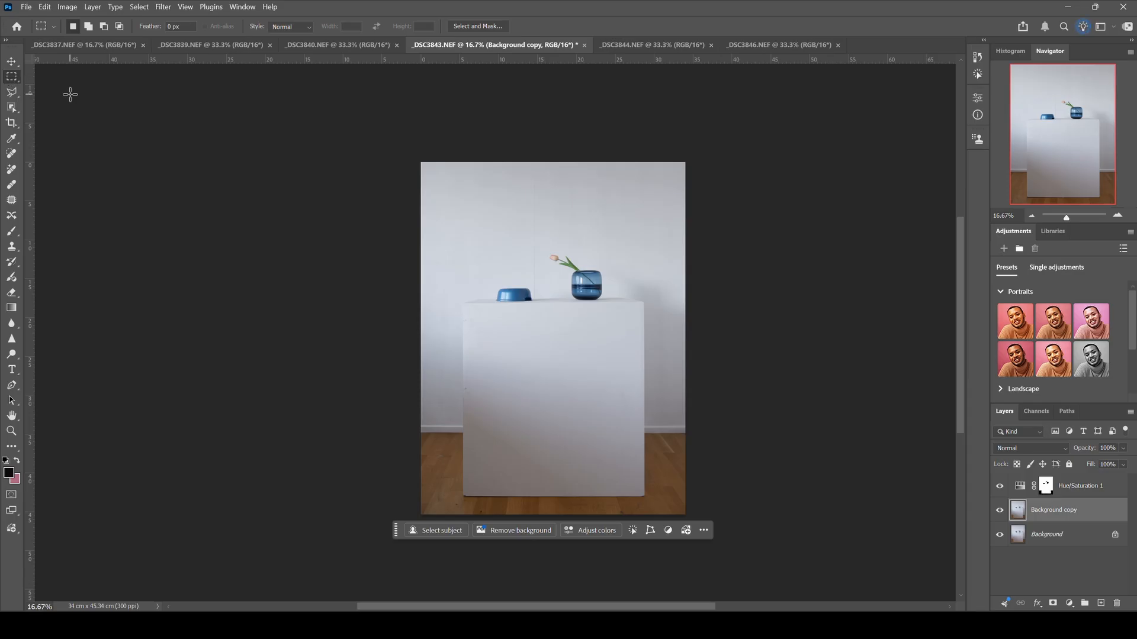
Switch to Adobe Bridge and create a folder named WEB beside JPEG in the Project folder
{"action": "mouse_move", "coordinate": [203, 627]}
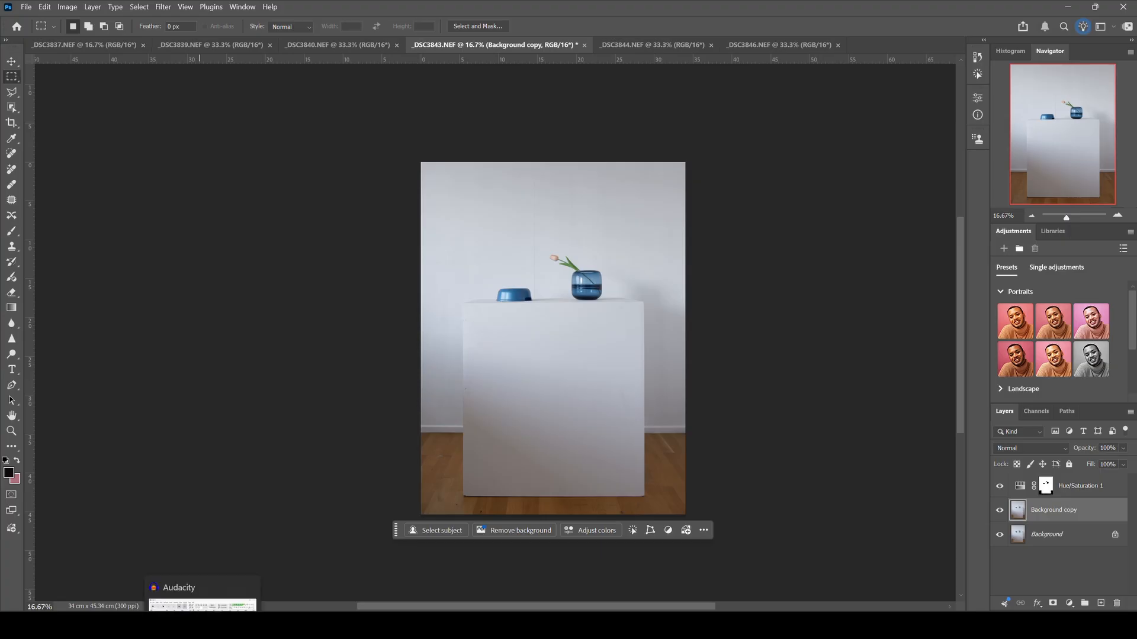
{"action": "left_click", "coordinate": [172, 589]}
{"action": "right_click", "coordinate": [395, 339]}
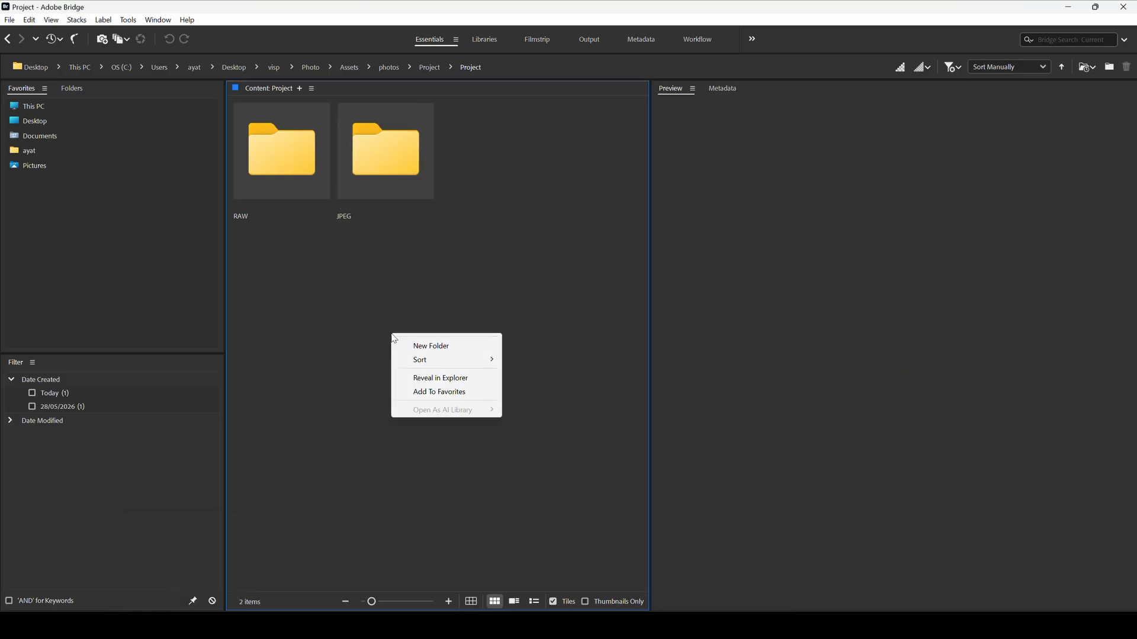
{"action": "left_click", "coordinate": [429, 347]}
{"action": "type", "text": "WEB"}
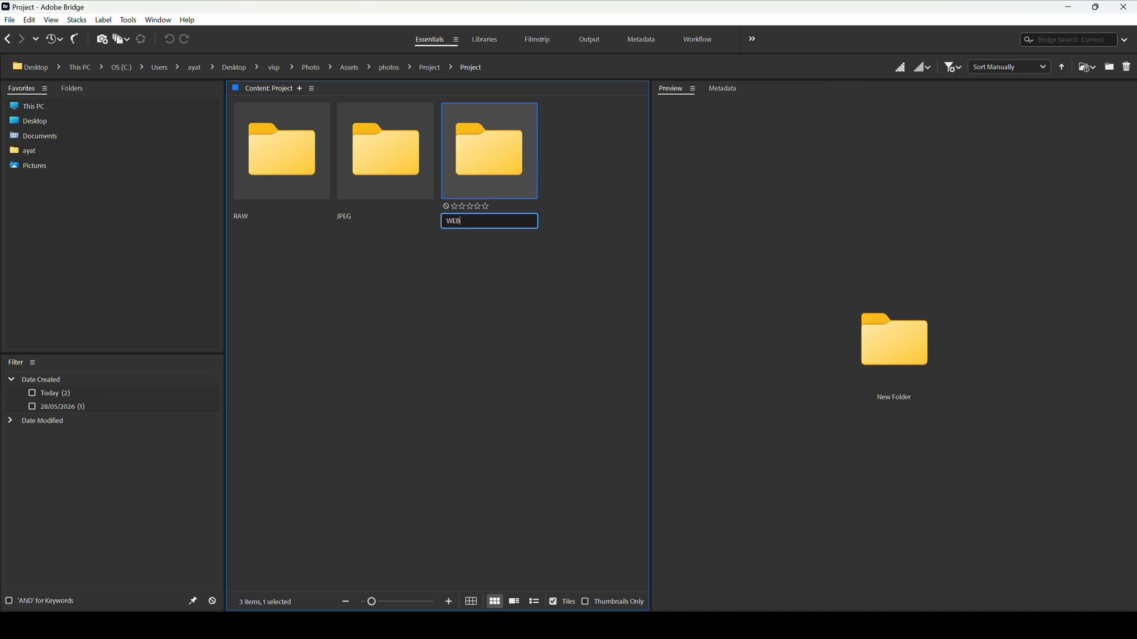
{"action": "key", "text": "Return"}
{"action": "key", "text": "Return"}
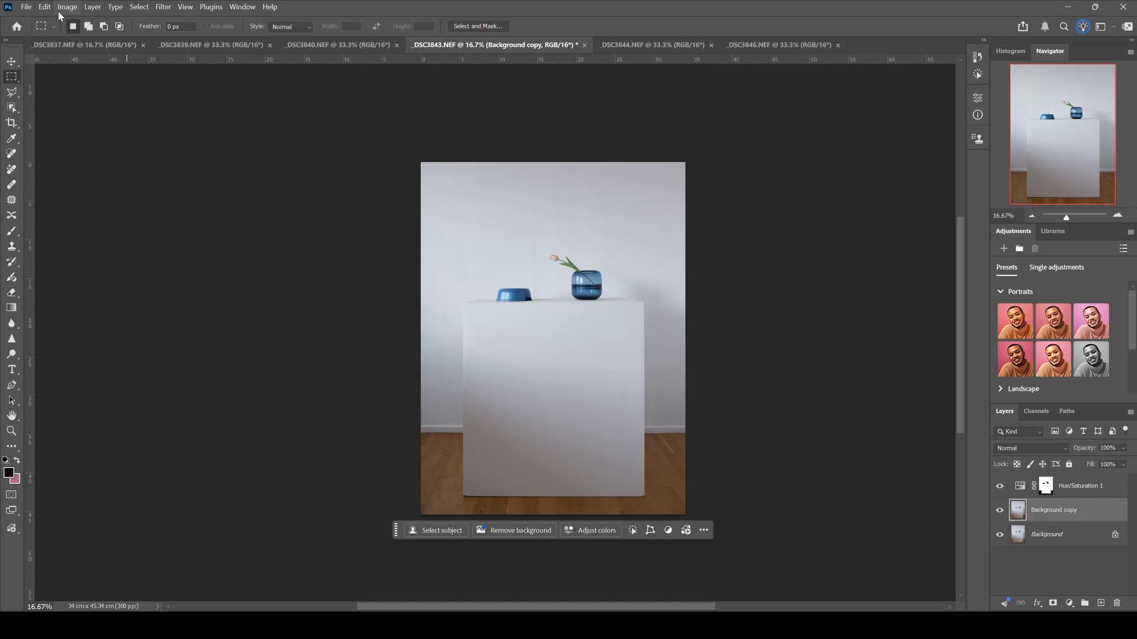
Resize the image to 1800 pixels wide by 2400 pixels high
{"action": "left_click", "coordinate": [66, 7]}
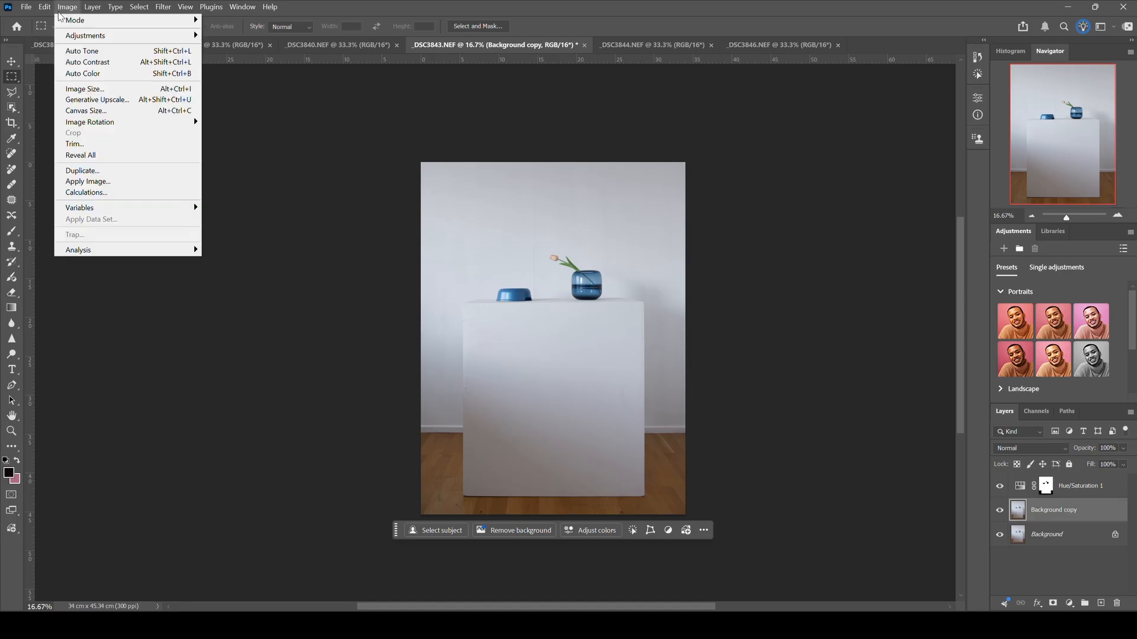
{"action": "left_click", "coordinate": [87, 89]}
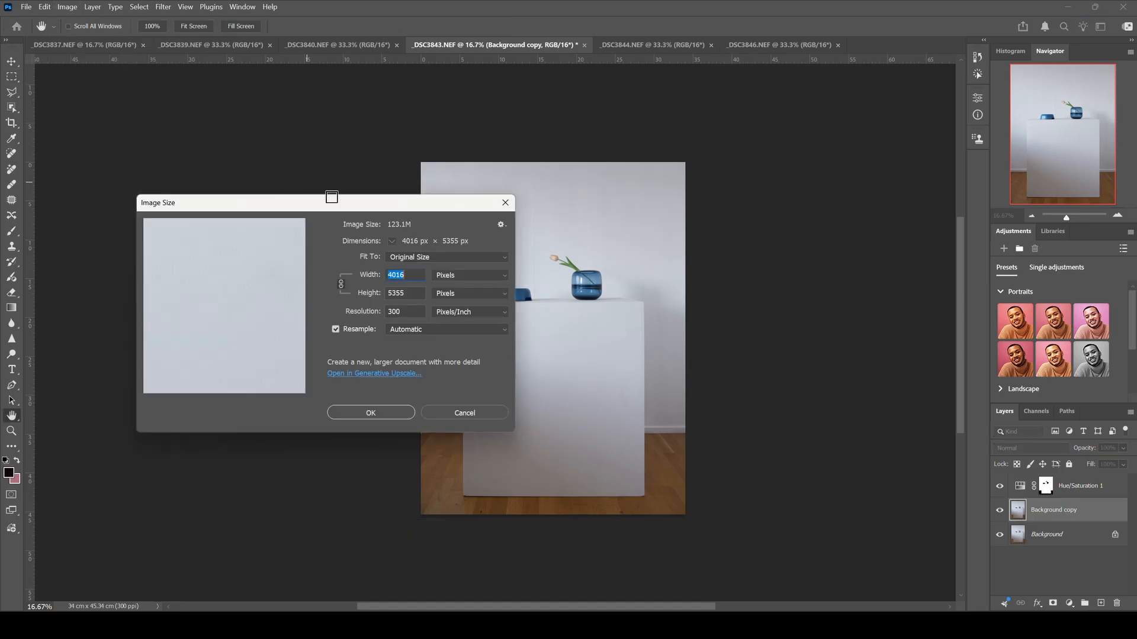
{"action": "type", "text": "1800"}
{"action": "key", "text": "Tab"}
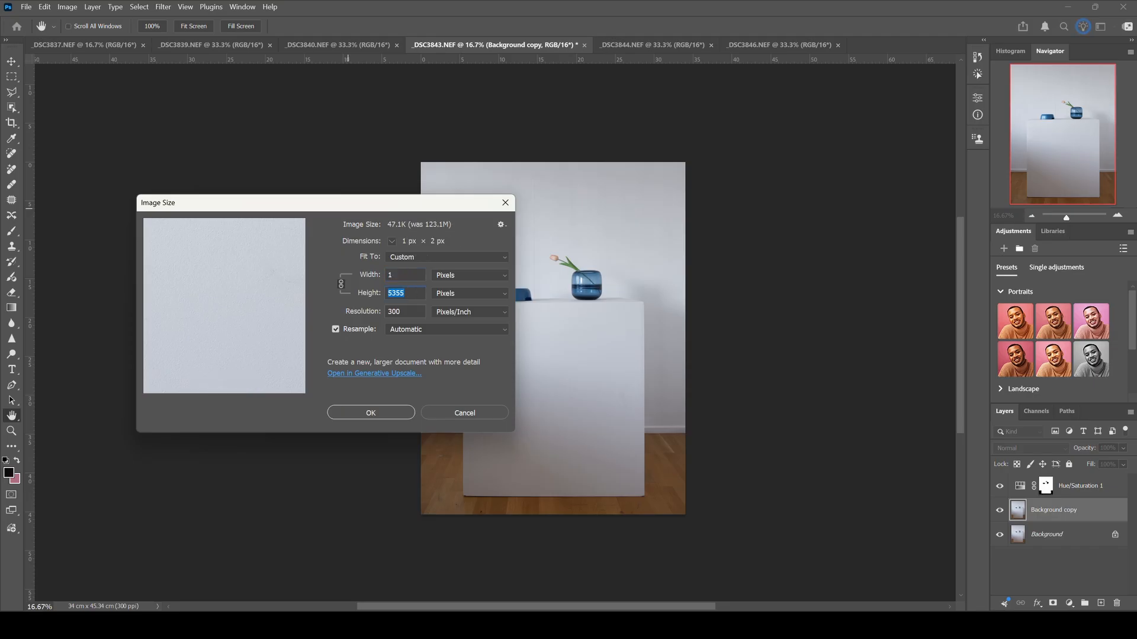
{"action": "type", "text": "2400"}
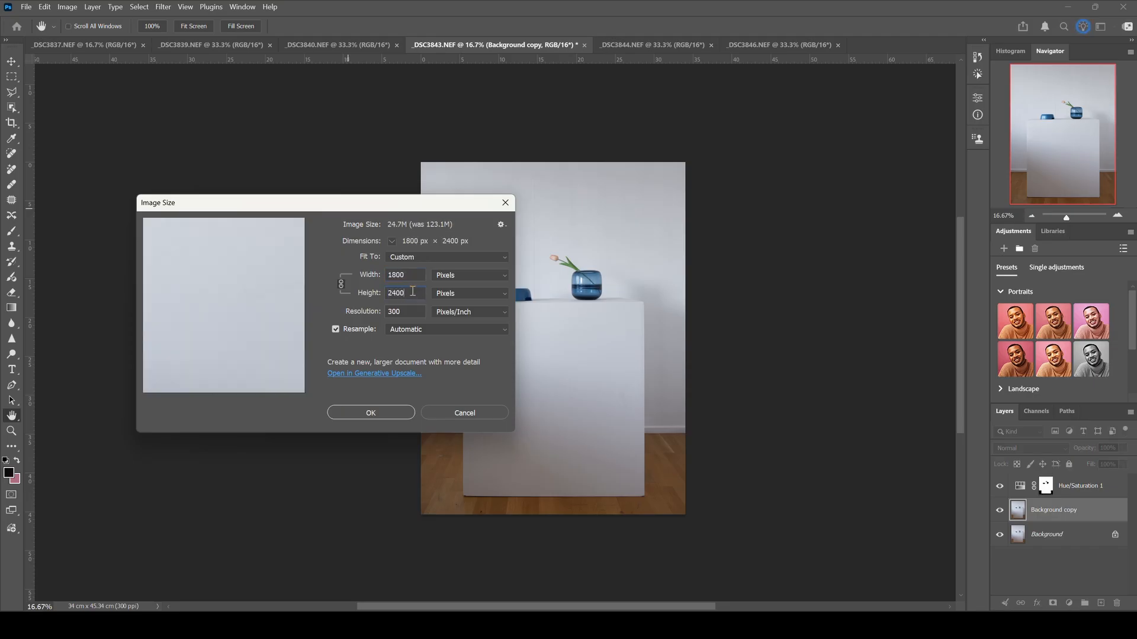
{"action": "left_click", "coordinate": [385, 414]}
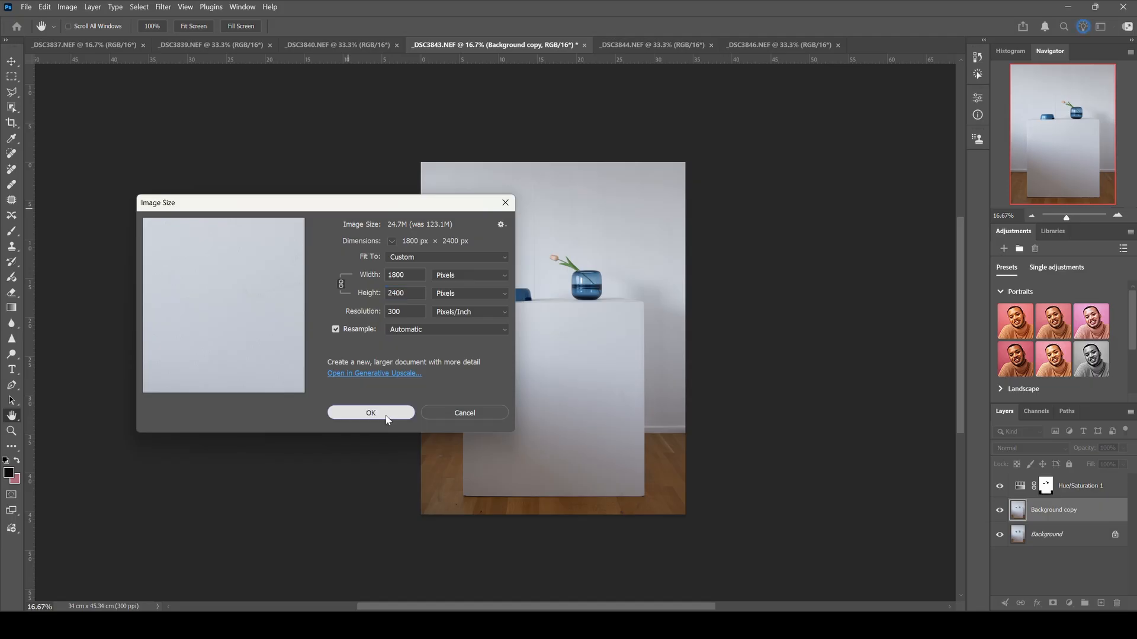
{"action": "left_click", "coordinate": [385, 415]}
{"action": "key", "text": "m"}
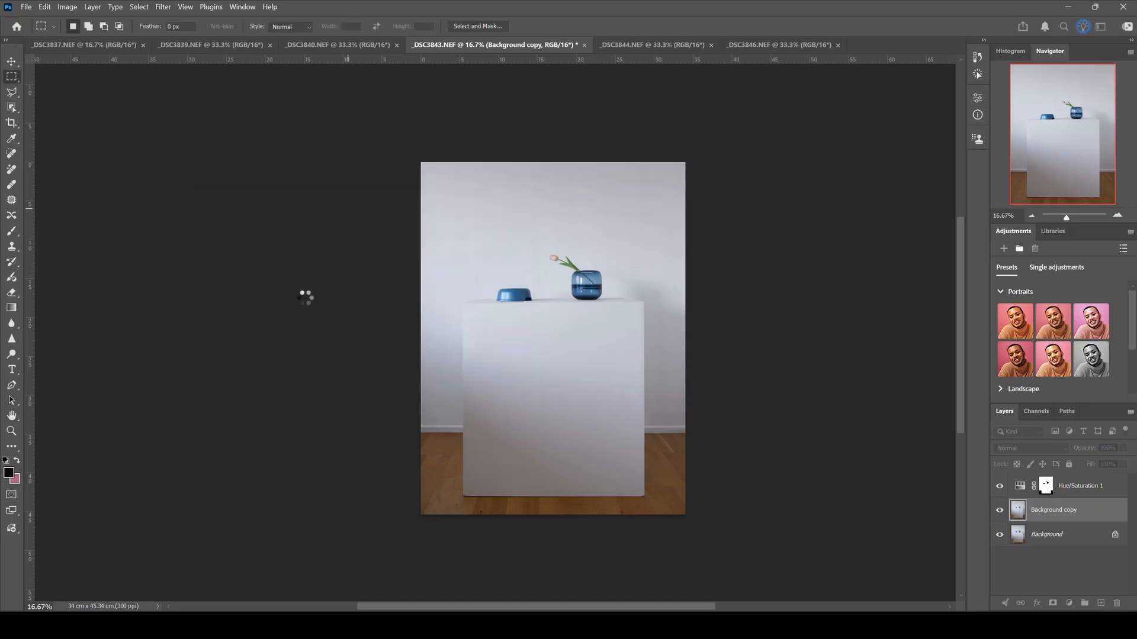
Save a copy as _DSC3843 copy.jpg in the Project's WEB folder at quality 12, Baseline ("Standard")
{"action": "left_click", "coordinate": [30, 8]}
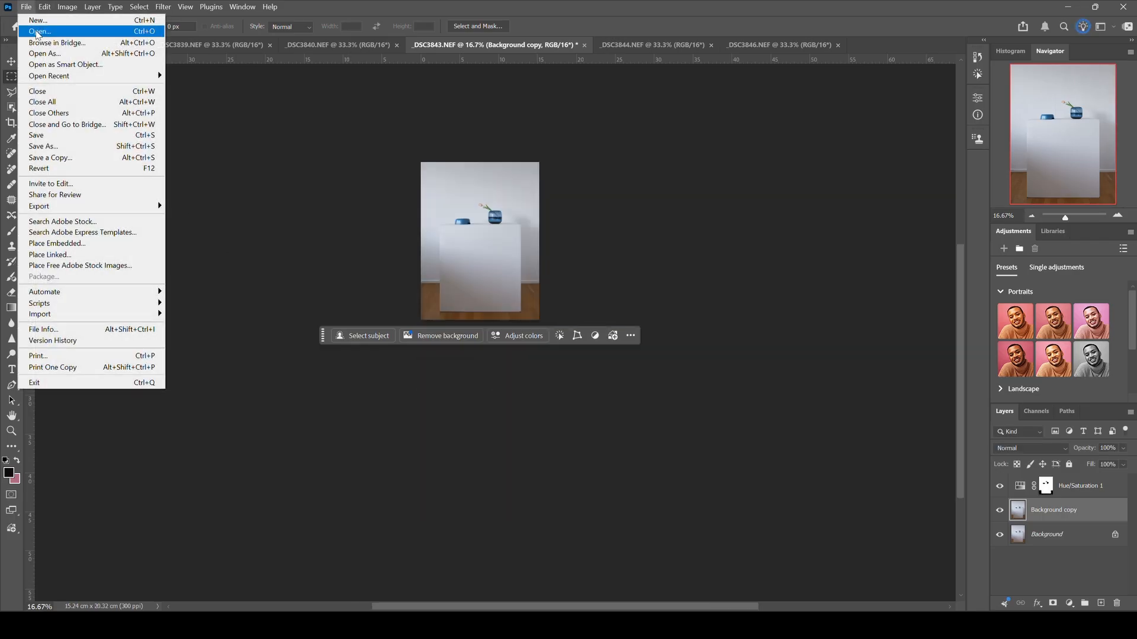
{"action": "left_click", "coordinate": [142, 154]}
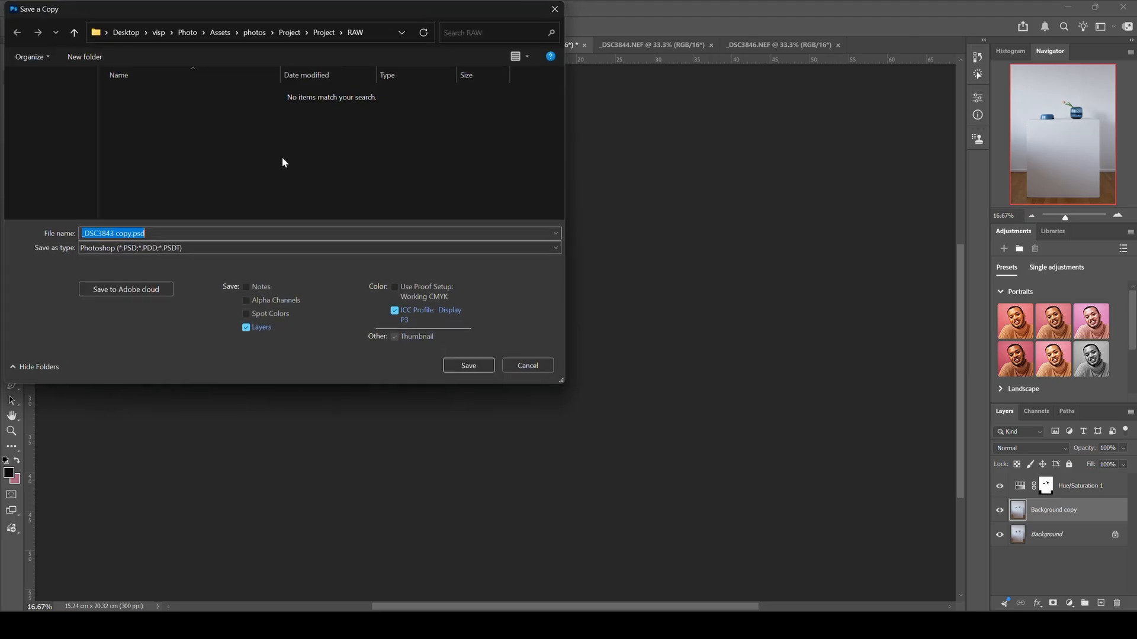
{"action": "left_click", "coordinate": [323, 35]}
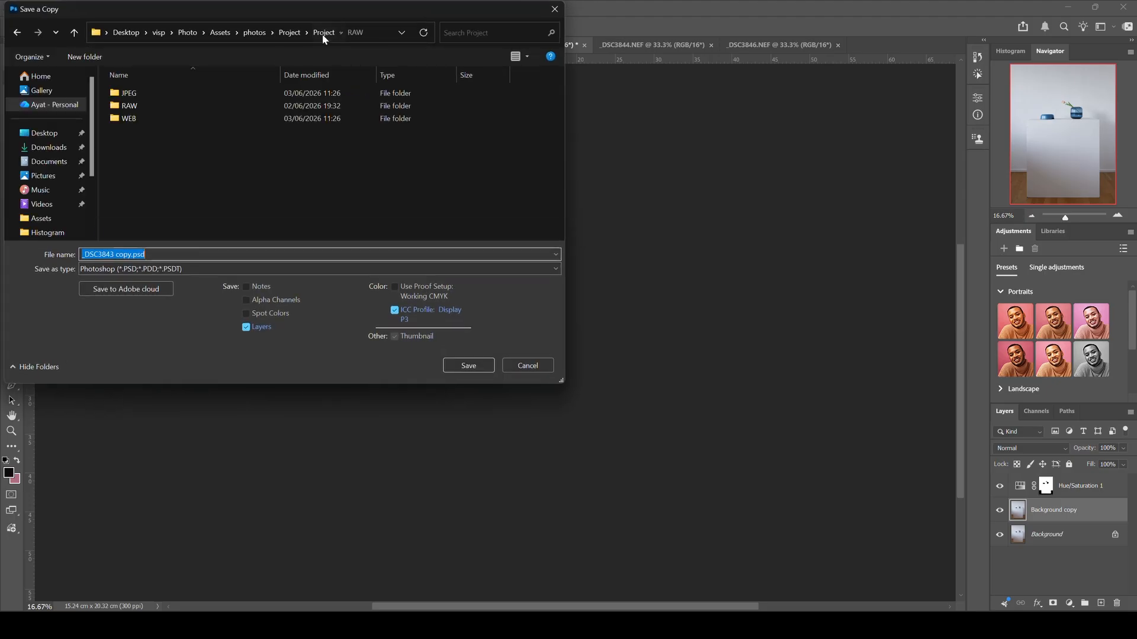
{"action": "left_click", "coordinate": [136, 119]}
{"action": "double_click", "coordinate": [136, 119]}
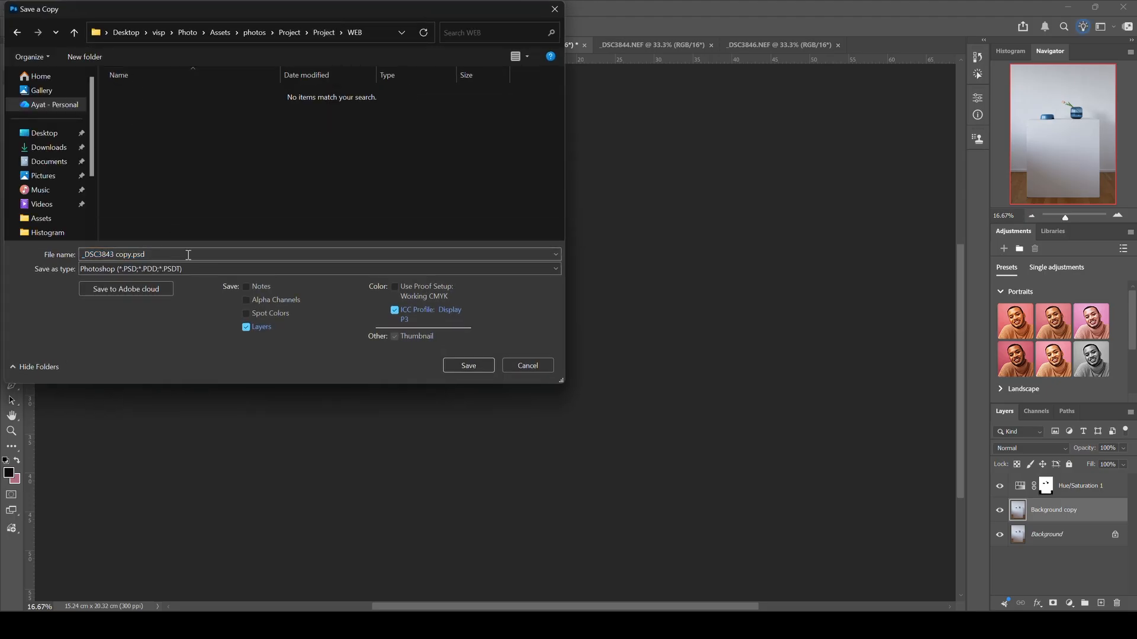
{"action": "left_click", "coordinate": [191, 269]}
{"action": "left_click", "coordinate": [175, 340]}
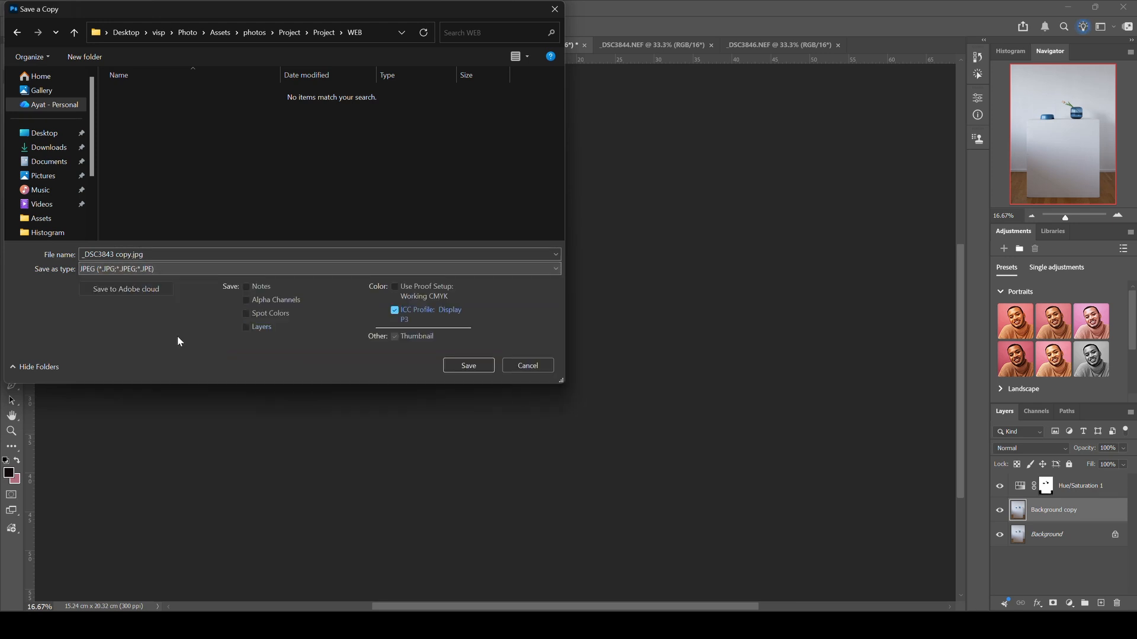
{"action": "left_click", "coordinate": [467, 366]}
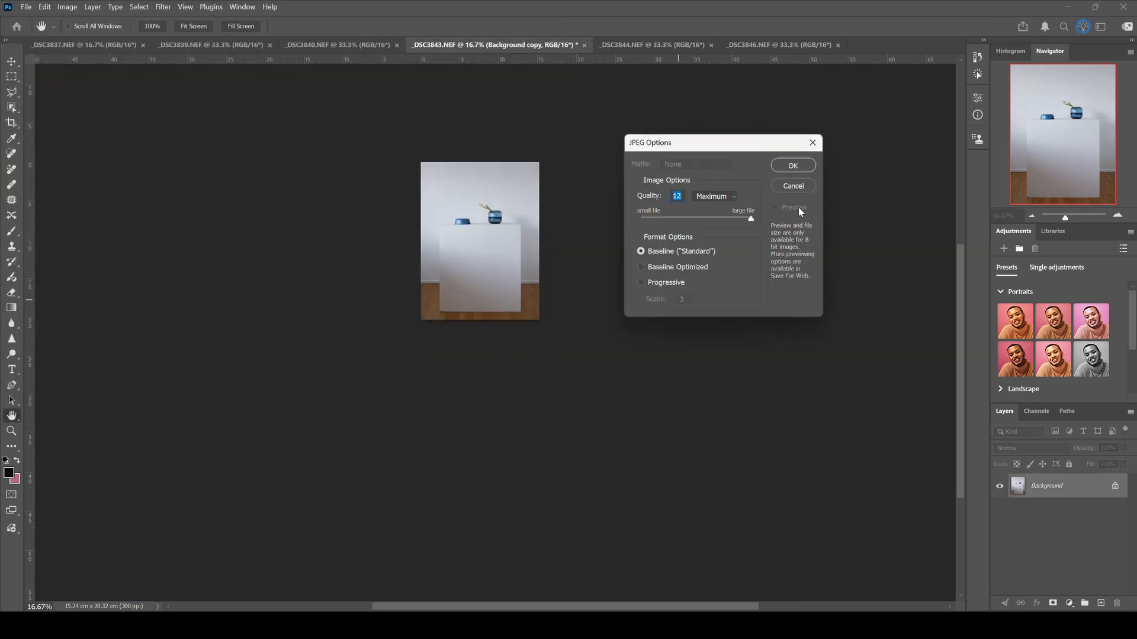
{"action": "left_click", "coordinate": [794, 165]}
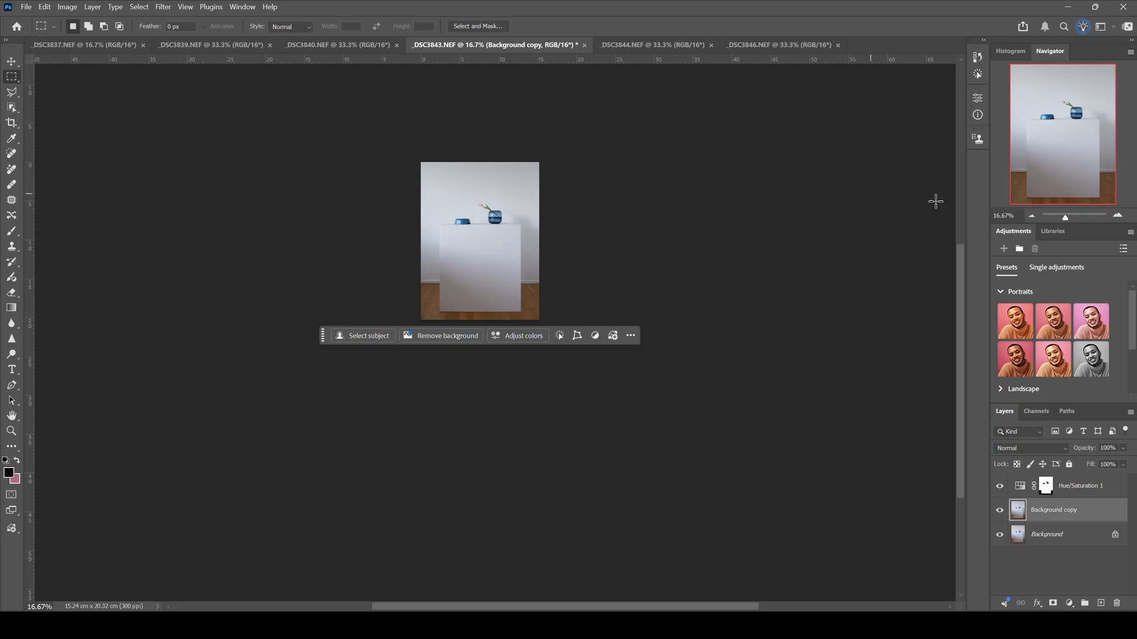
{"action": "left_click", "coordinate": [1112, 217]}
{"action": "left_click", "coordinate": [1112, 217]}
{"action": "left_click", "coordinate": [1112, 216]}
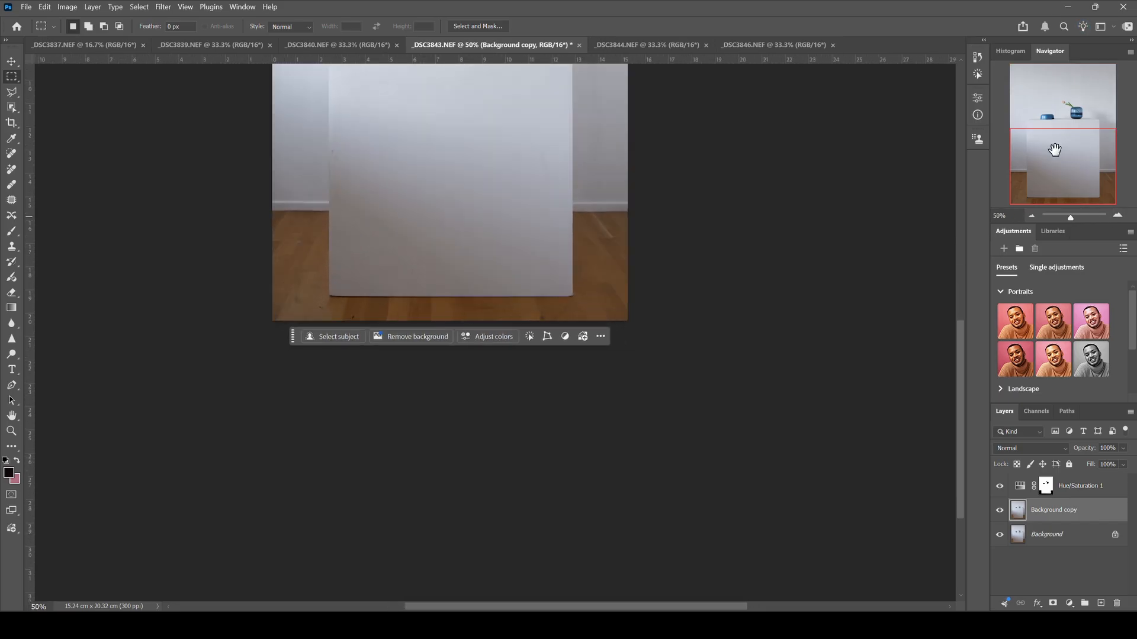
{"action": "left_click_drag", "start_coordinate": [1054, 150], "coordinate": [1050, 120]}
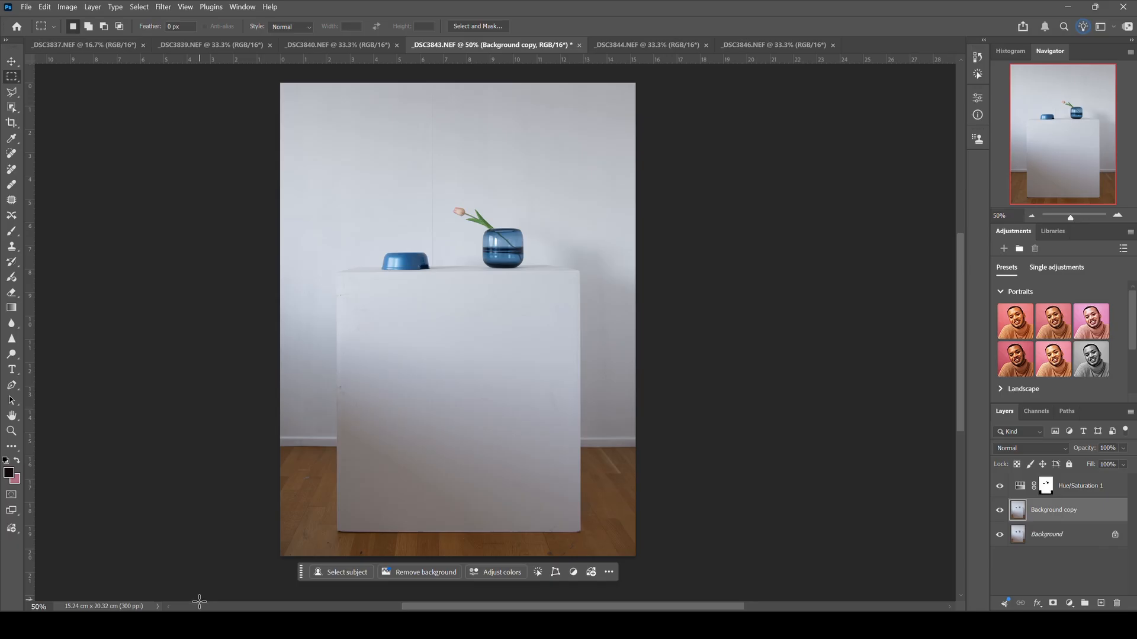
Switch to Adobe Bridge and create a folder named PSD beside RAW, JPEG and WEB in the Project folder
{"action": "left_click", "coordinate": [176, 626]}
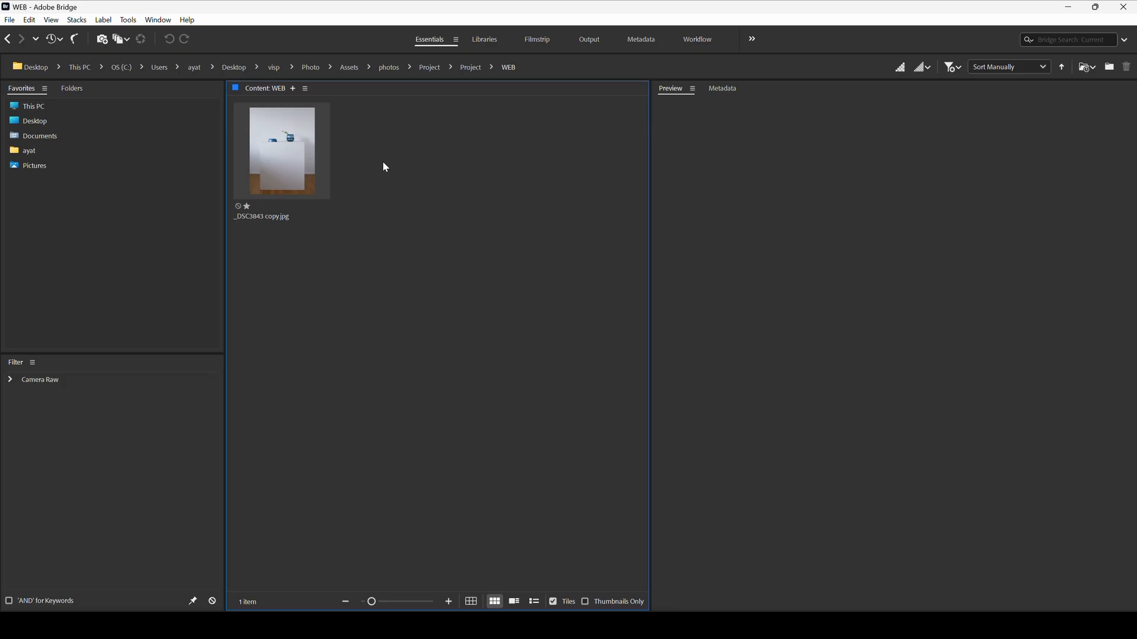
{"action": "left_click", "coordinate": [466, 69]}
{"action": "right_click", "coordinate": [428, 287]}
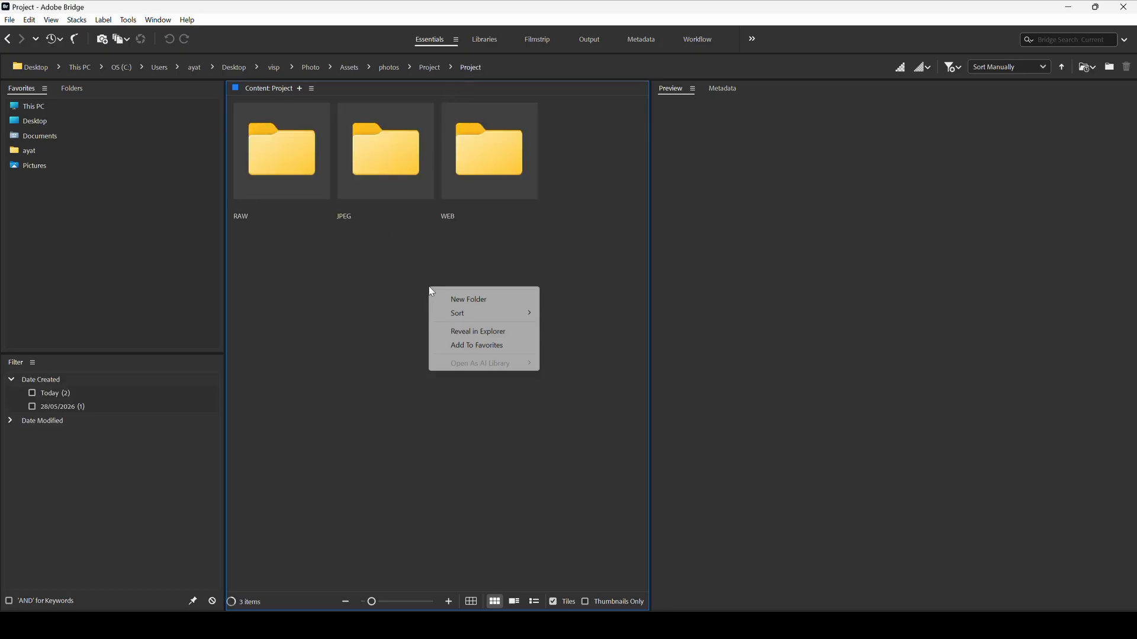
{"action": "left_click", "coordinate": [464, 304]}
{"action": "type", "text": "PSD"}
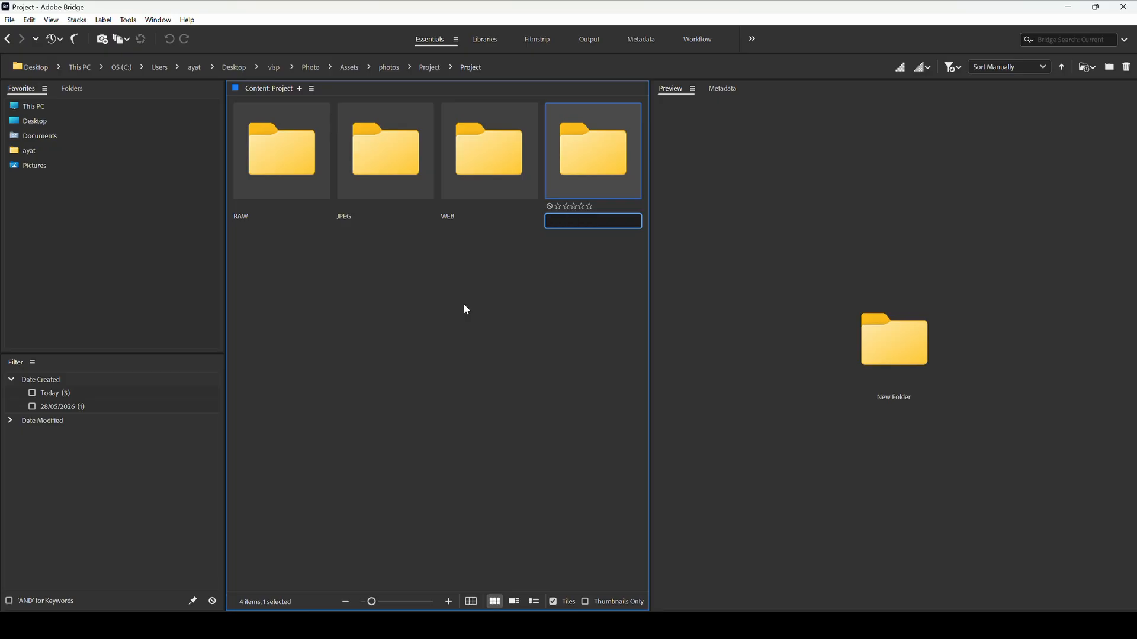
{"action": "key", "text": "Return"}
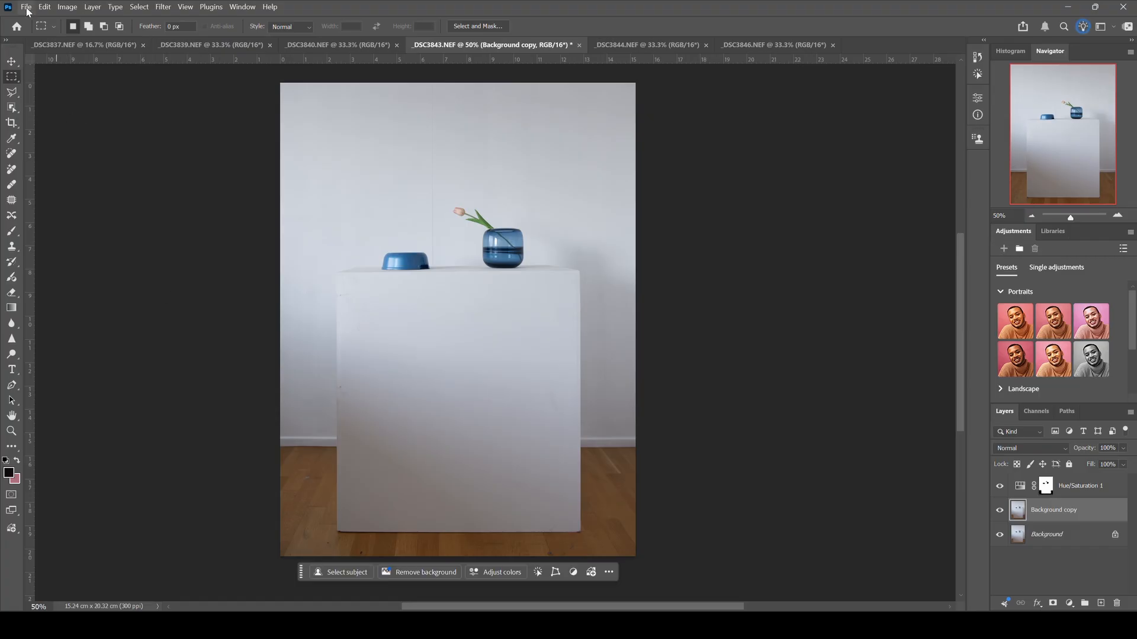
Save the layered document in Photoshop as _DSC3843.psd in the PSD folder and close it
{"action": "left_click", "coordinate": [26, 8]}
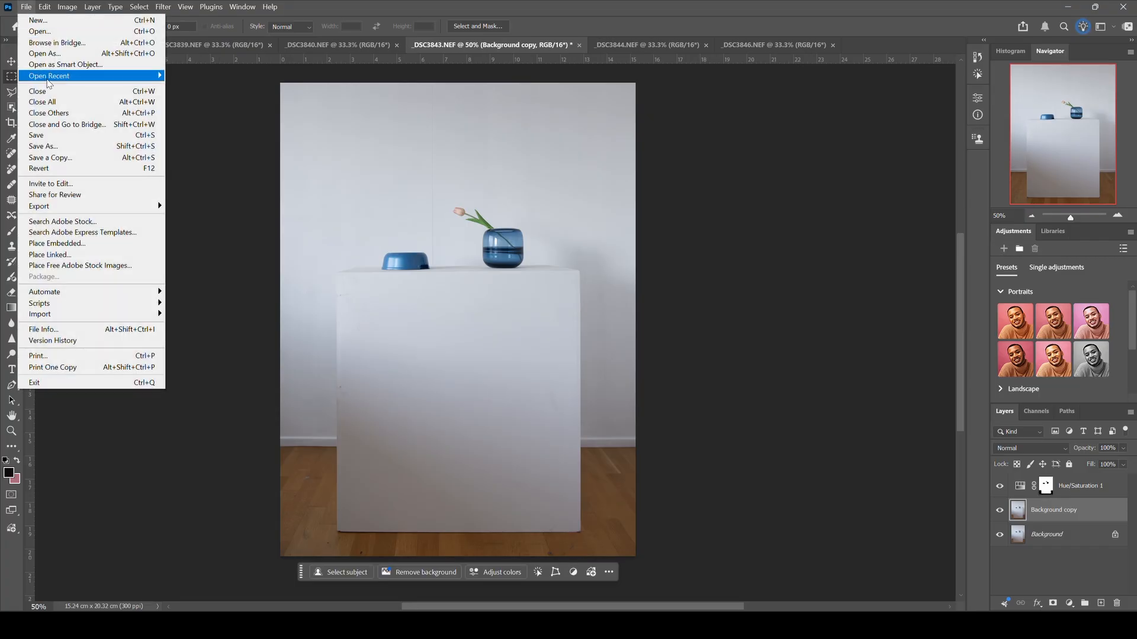
{"action": "left_click", "coordinate": [43, 146]}
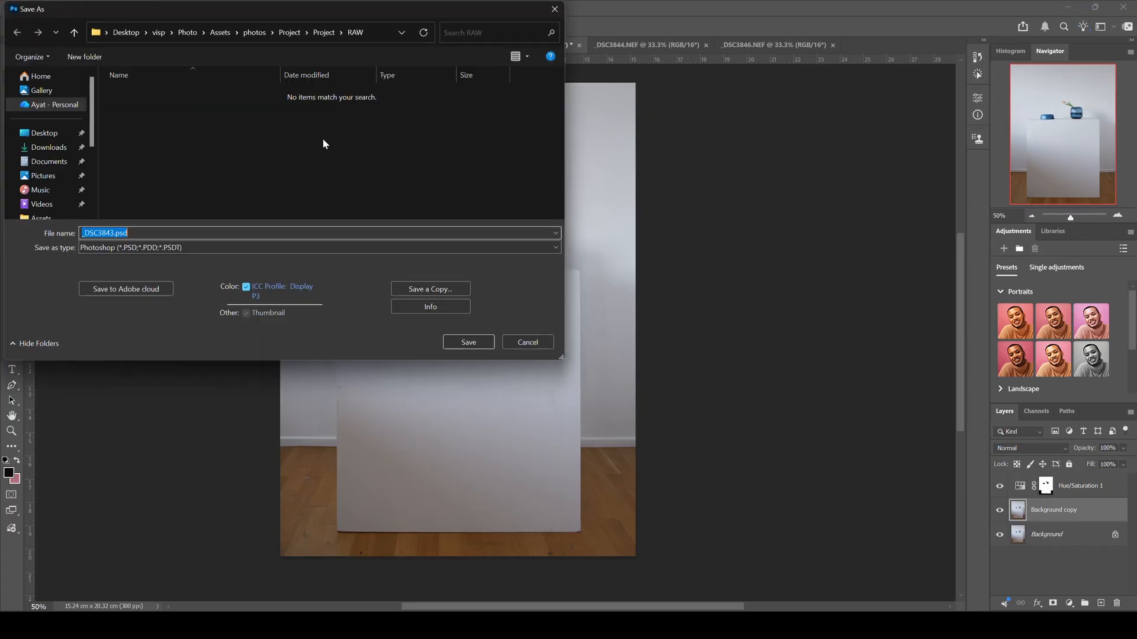
{"action": "left_click", "coordinate": [317, 35]}
{"action": "left_click", "coordinate": [135, 104]}
{"action": "double_click", "coordinate": [135, 105]}
{"action": "left_click", "coordinate": [476, 341]}
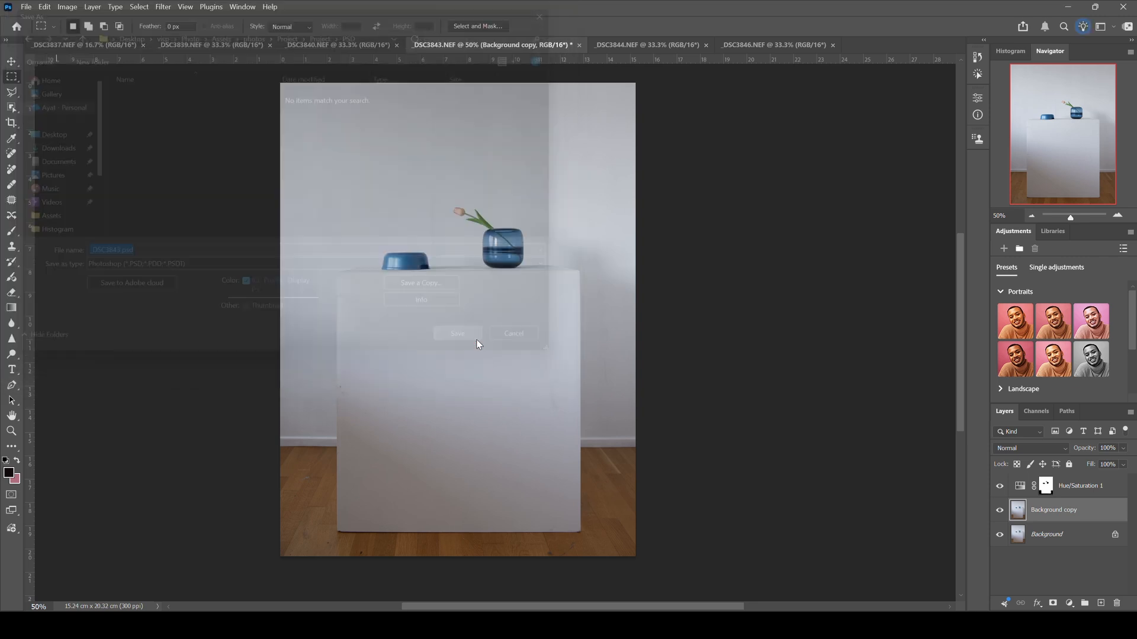
{"action": "left_click", "coordinate": [708, 180]}
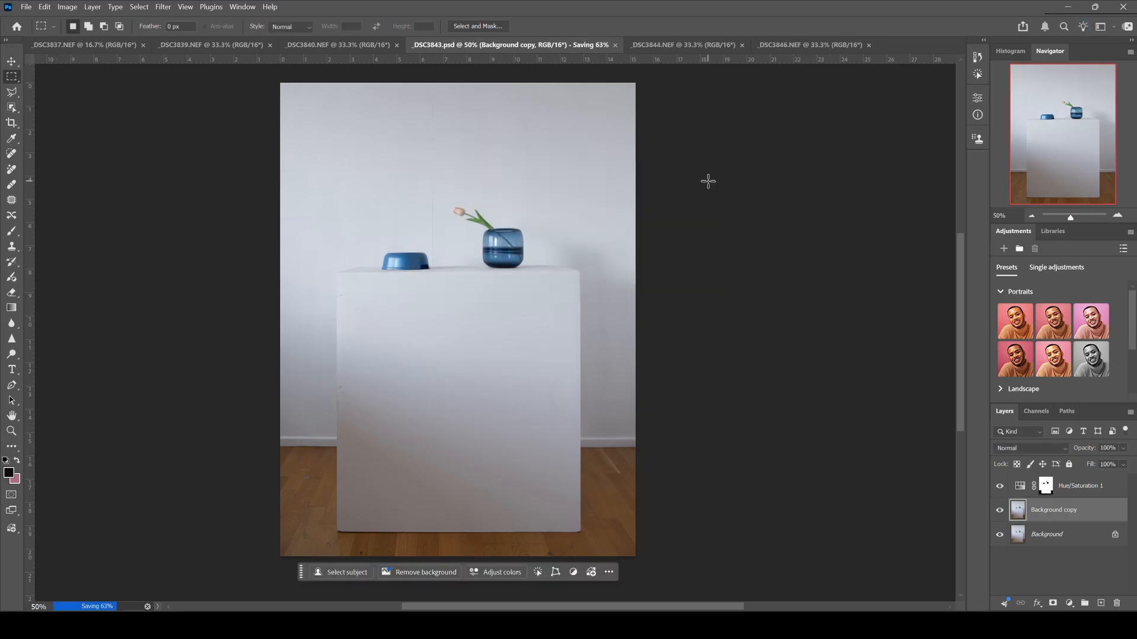
{"action": "left_click", "coordinate": [573, 45]}
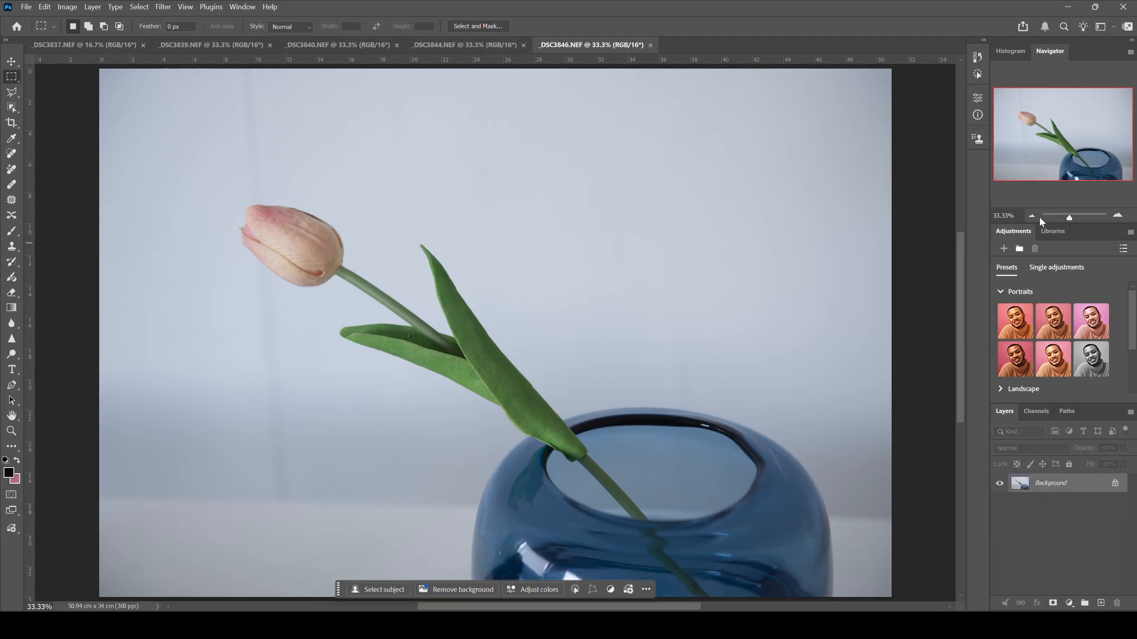
{"action": "left_click", "coordinate": [1035, 217]}
{"action": "left_click", "coordinate": [1035, 216]}
{"action": "left_click", "coordinate": [1035, 216]}
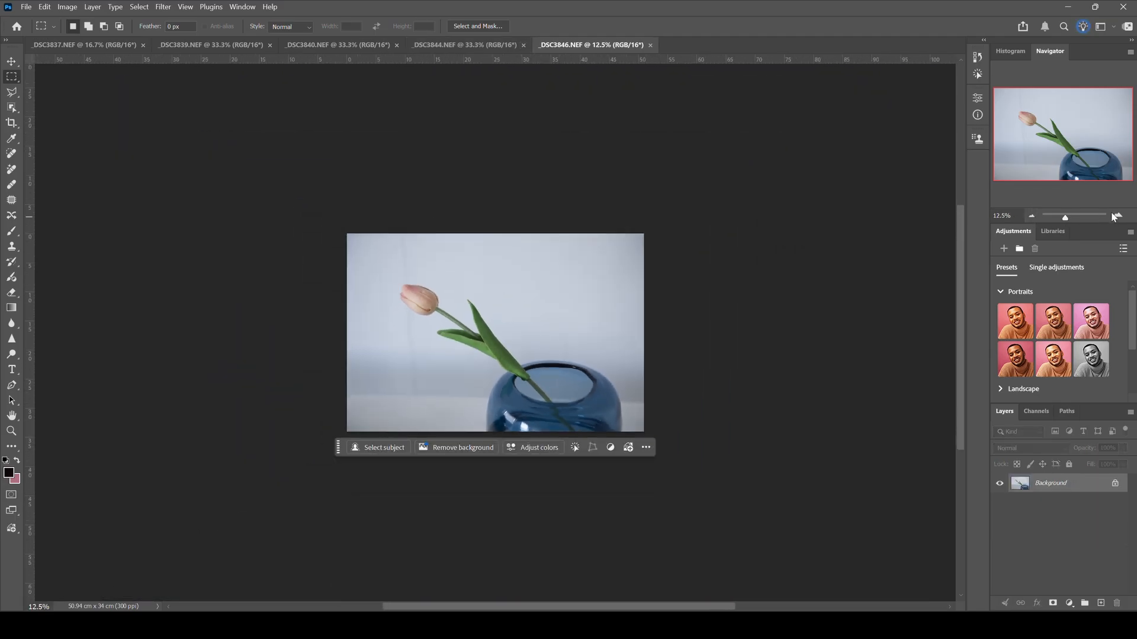
{"action": "left_click", "coordinate": [1117, 217]}
{"action": "left_click", "coordinate": [1069, 603]}
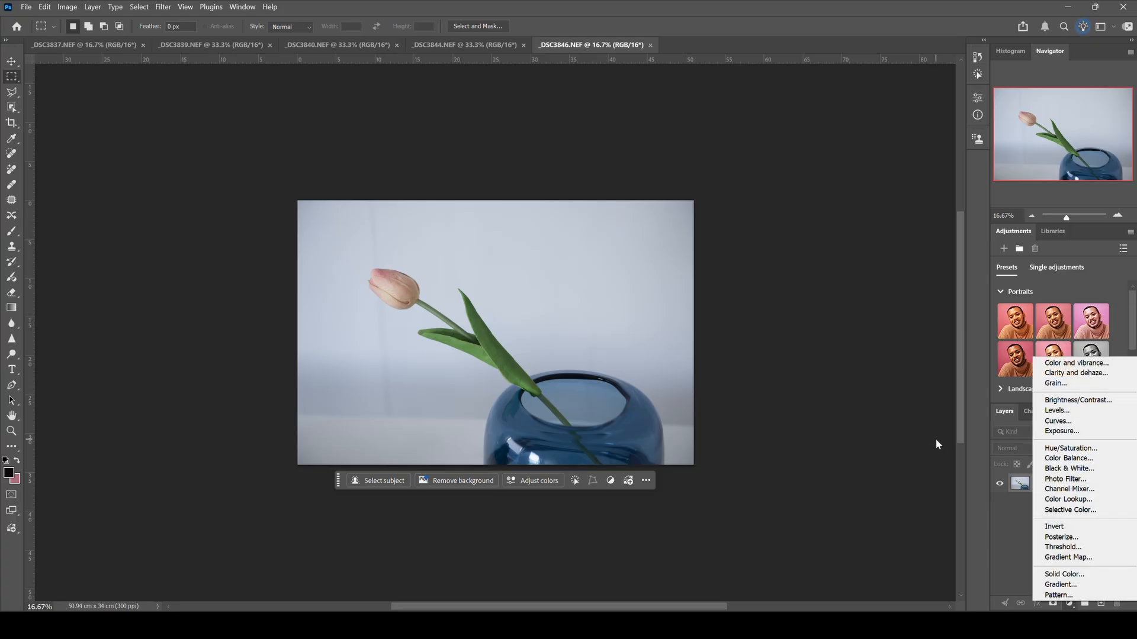
{"action": "left_click", "coordinate": [1088, 450]}
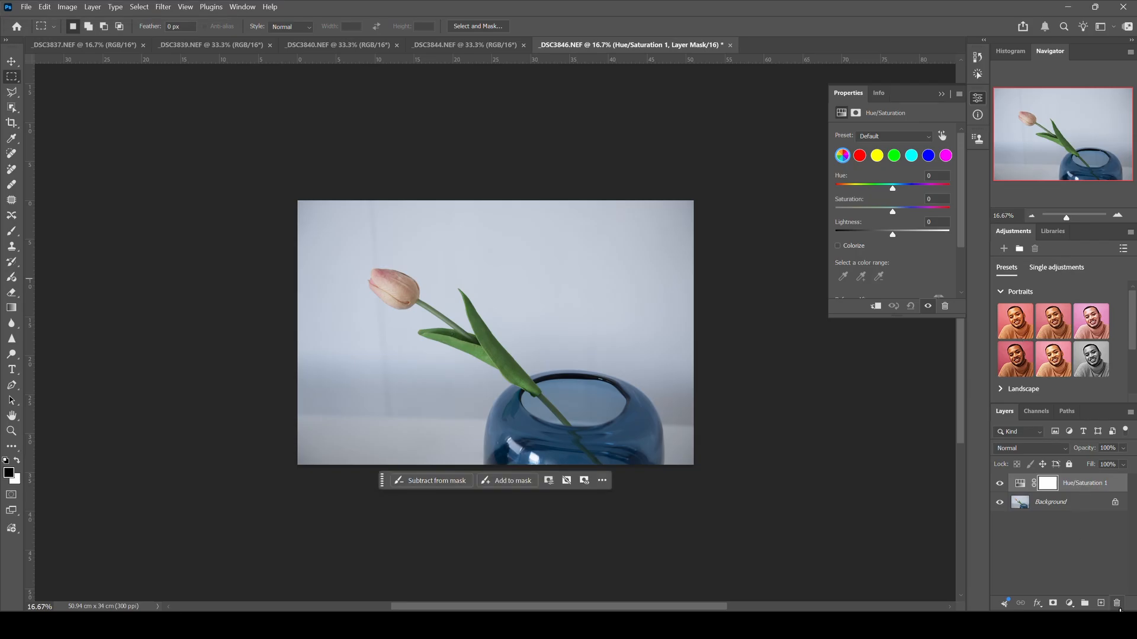
{"action": "left_click", "coordinate": [1118, 605]}
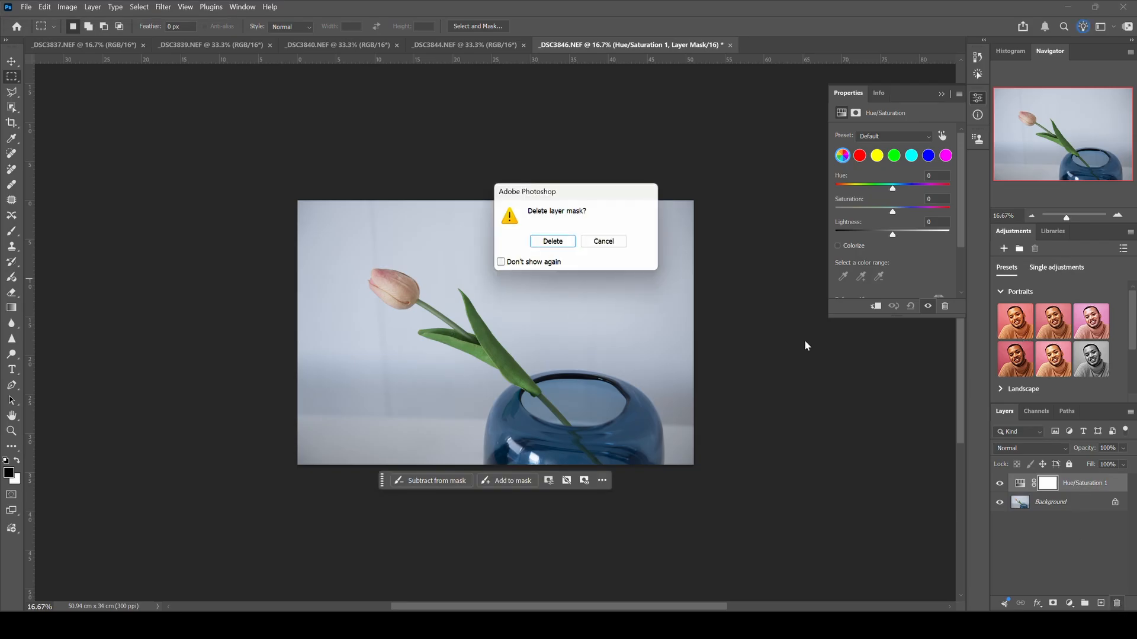
{"action": "left_click", "coordinate": [553, 241]}
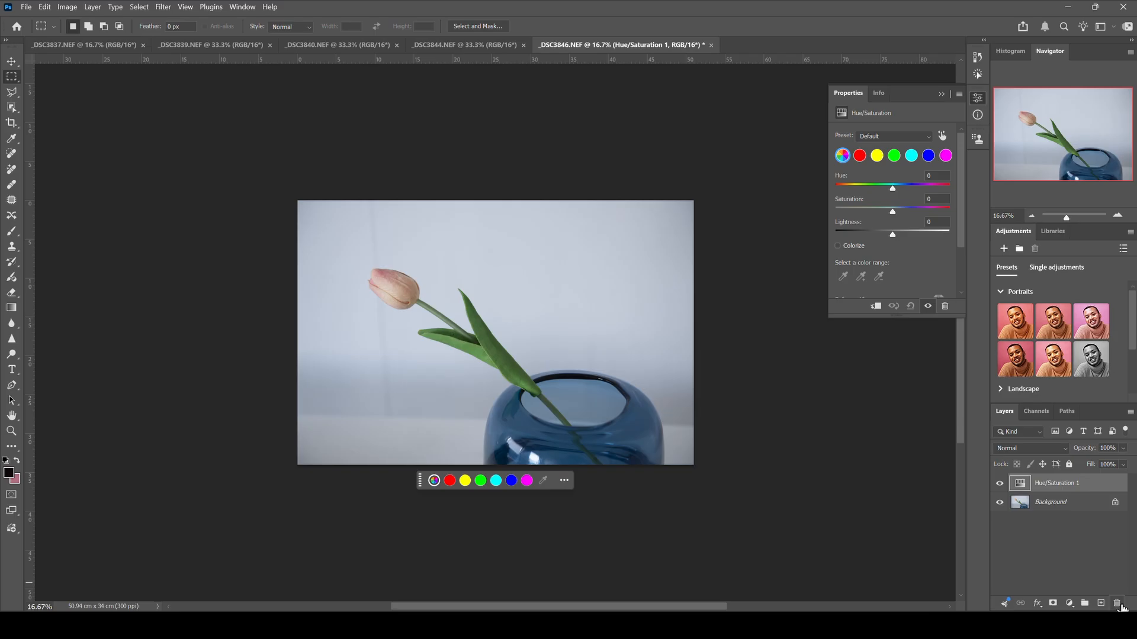
{"action": "left_click", "coordinate": [1118, 605]}
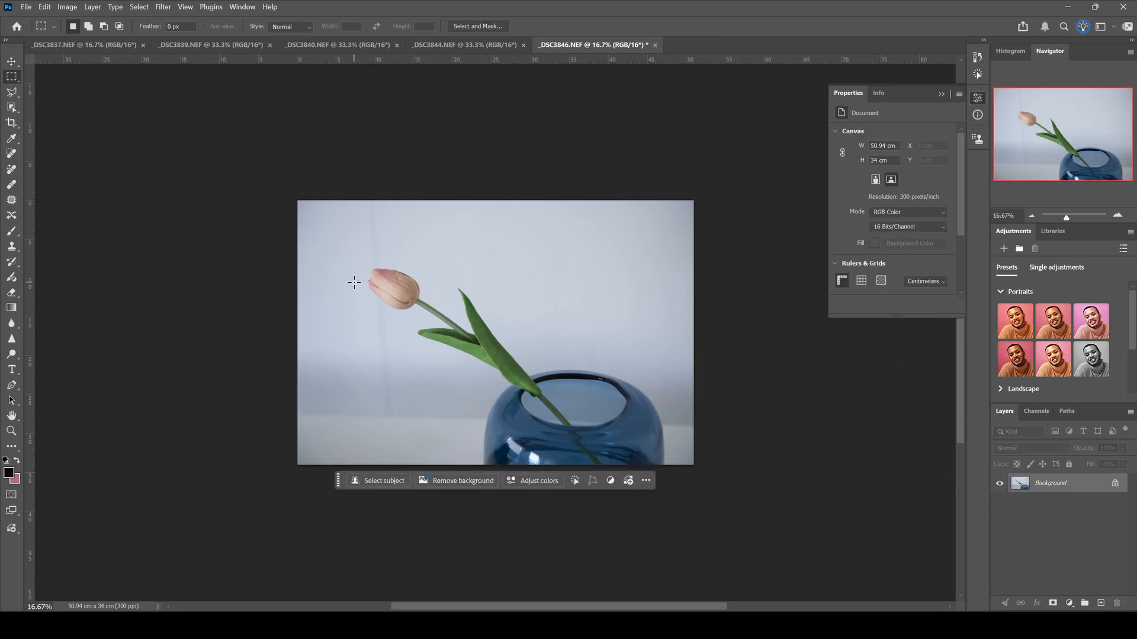
Select the tulip and the blue vase with the Object Selection tool, then invert the selection to cover the background
{"action": "left_click", "coordinate": [10, 109]}
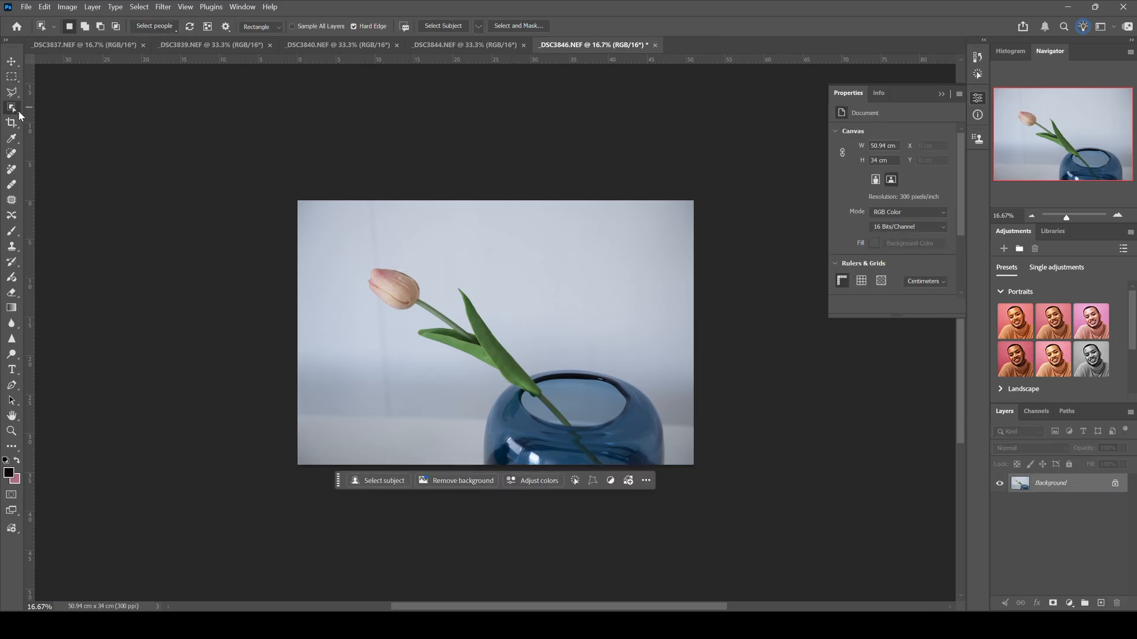
{"action": "left_click_drag", "start_coordinate": [357, 255], "coordinate": [539, 406]}
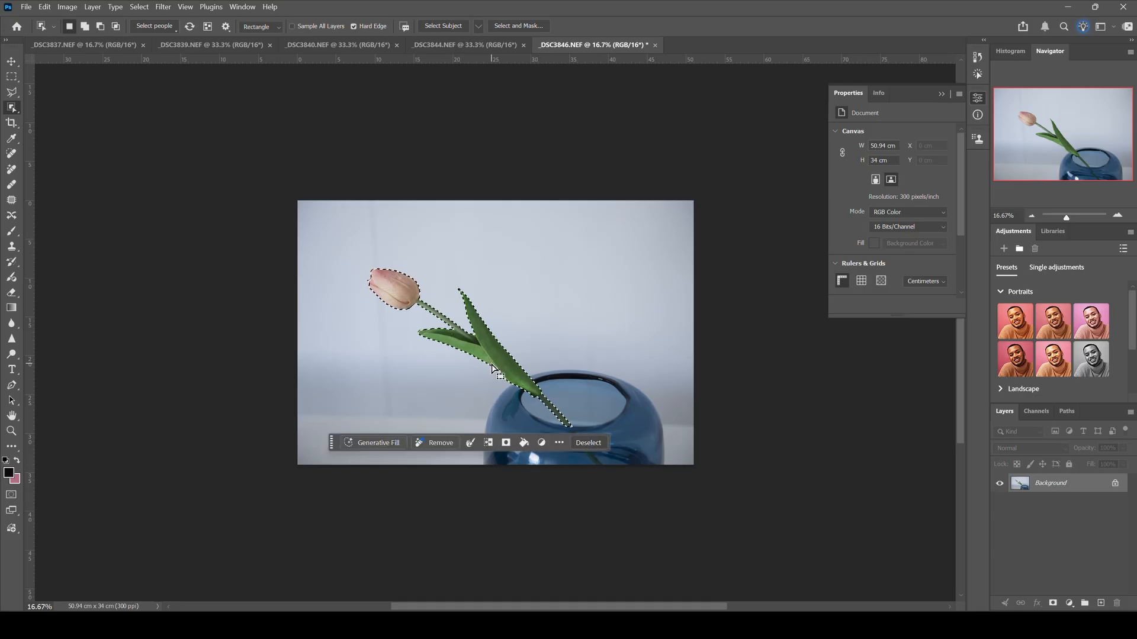
{"action": "left_click_drag", "start_coordinate": [470, 363], "coordinate": [666, 479]}
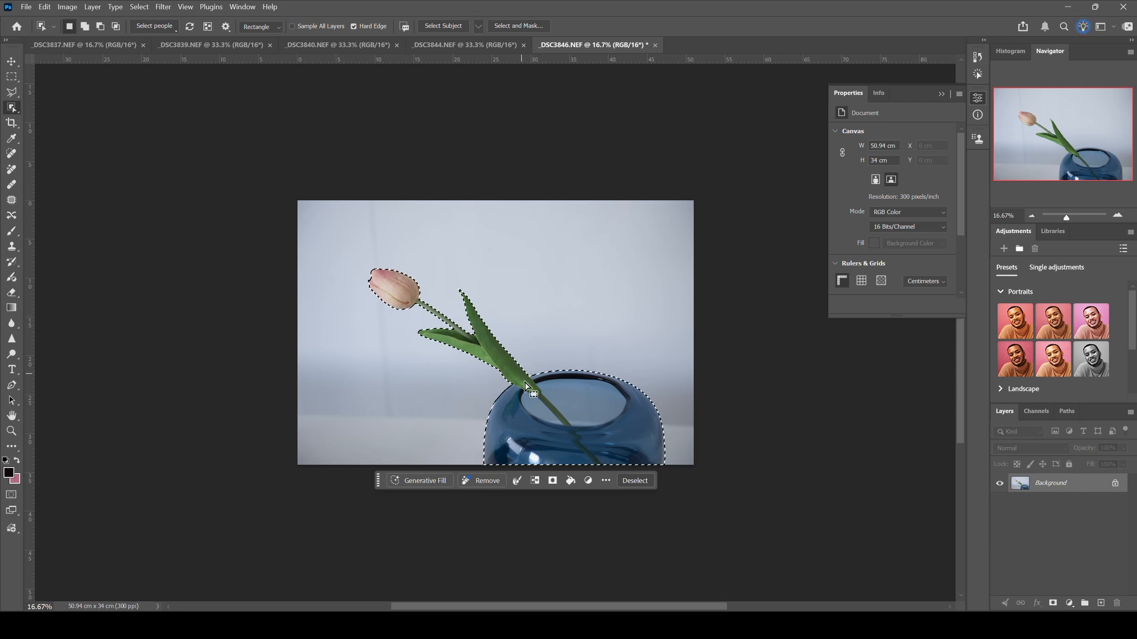
{"action": "right_click", "coordinate": [573, 406]}
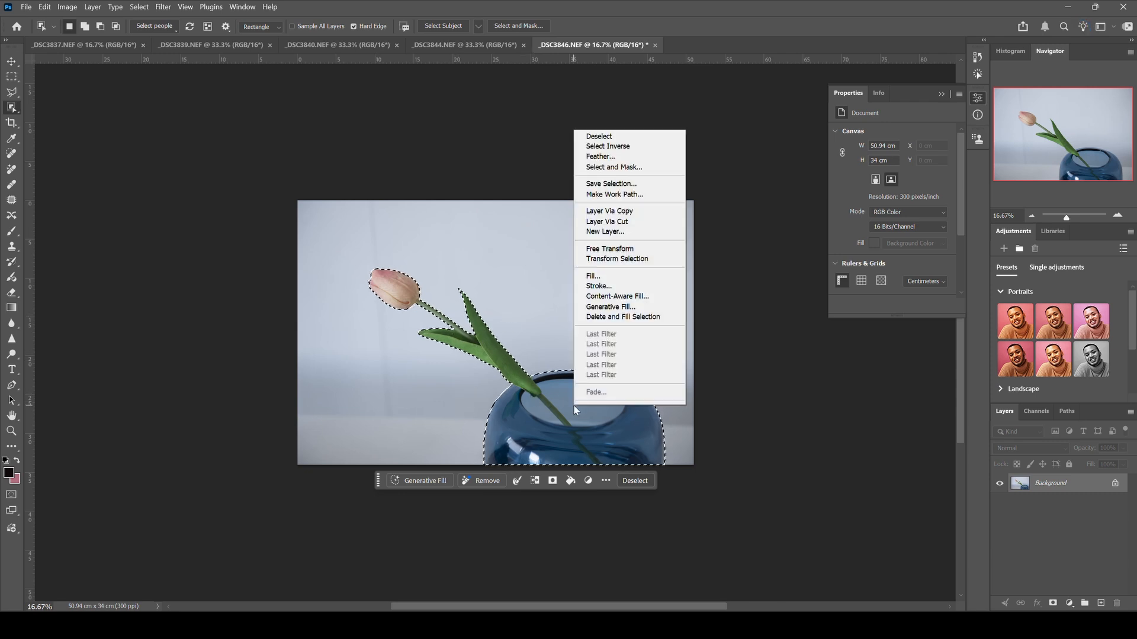
{"action": "left_click", "coordinate": [628, 148]}
Add a Hue/Saturation adjustment layer masked to the background, check its mask, and set its saturation to -16
{"action": "left_click", "coordinate": [1070, 603]}
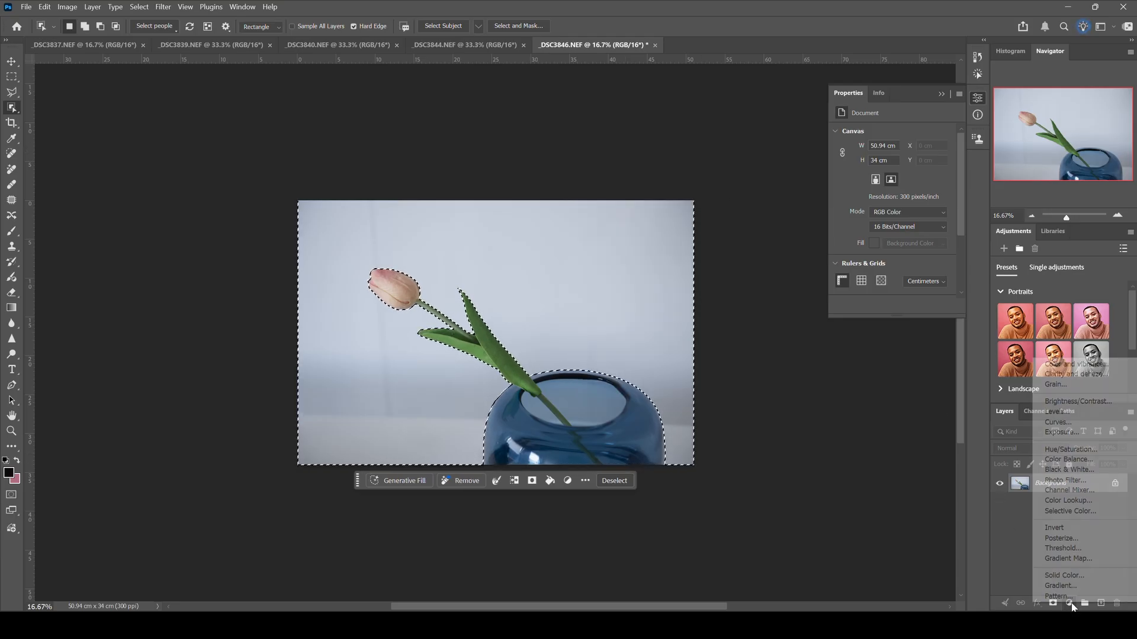
{"action": "left_click", "coordinate": [1069, 449]}
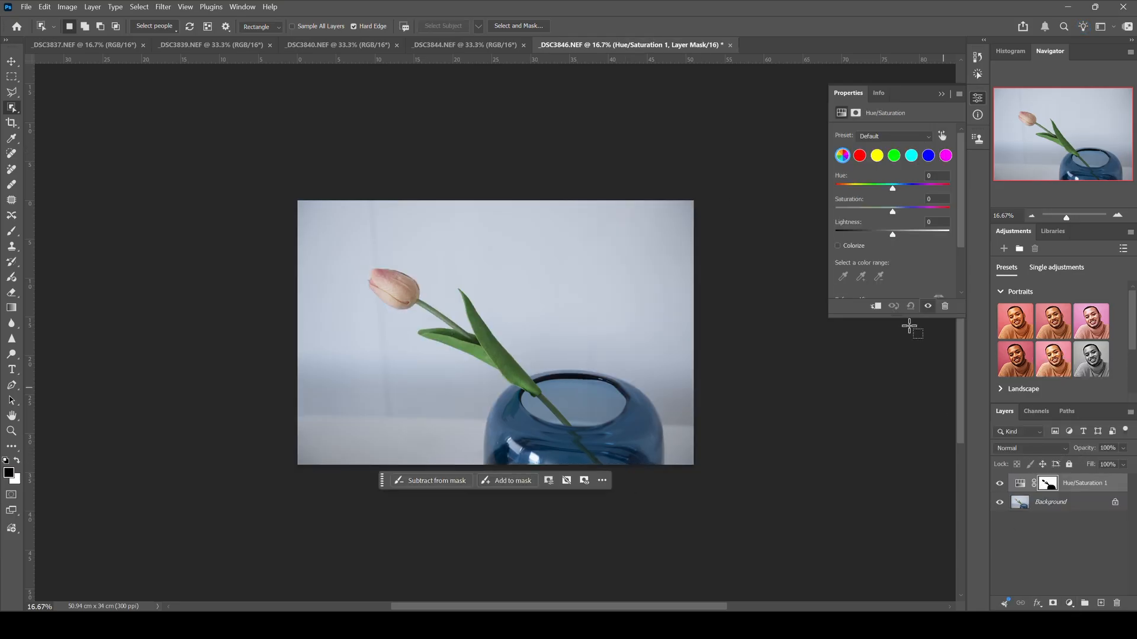
{"action": "left_click_drag", "start_coordinate": [894, 218], "coordinate": [890, 217]}
{"action": "left_click", "coordinate": [1047, 487], "text": "alt"}
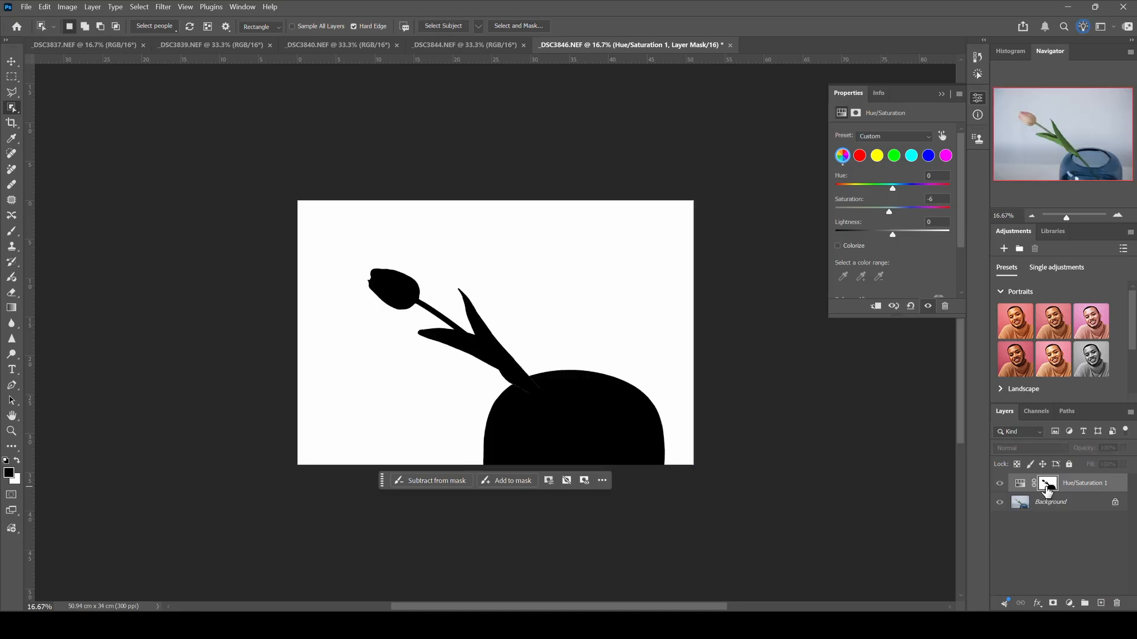
{"action": "left_click", "coordinate": [1047, 486], "text": "alt"}
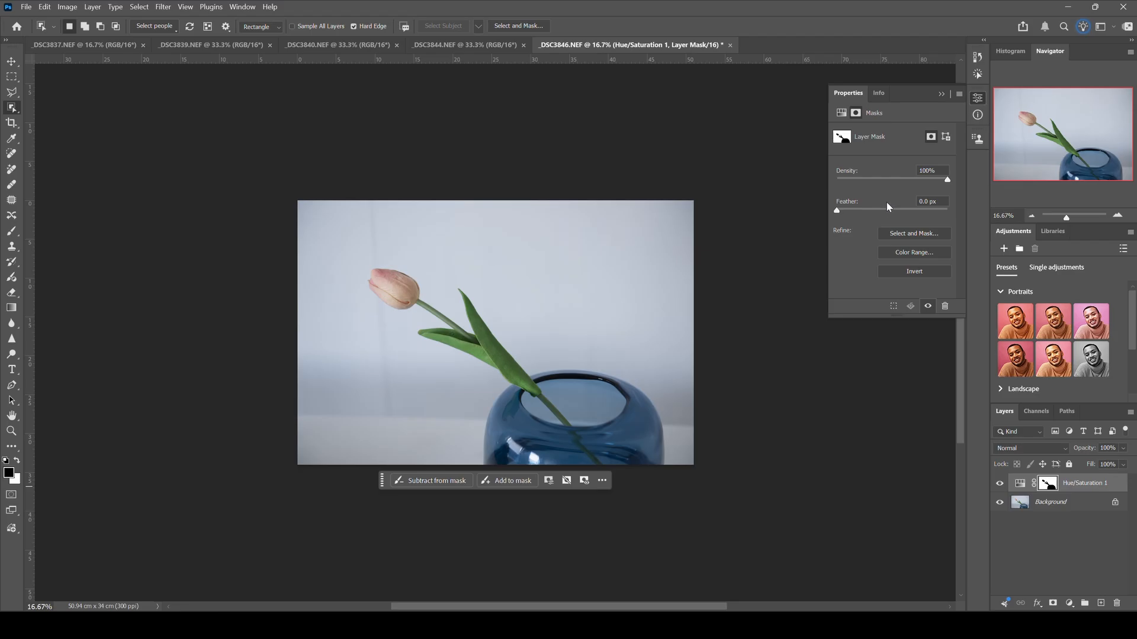
{"action": "left_click", "coordinate": [1019, 483]}
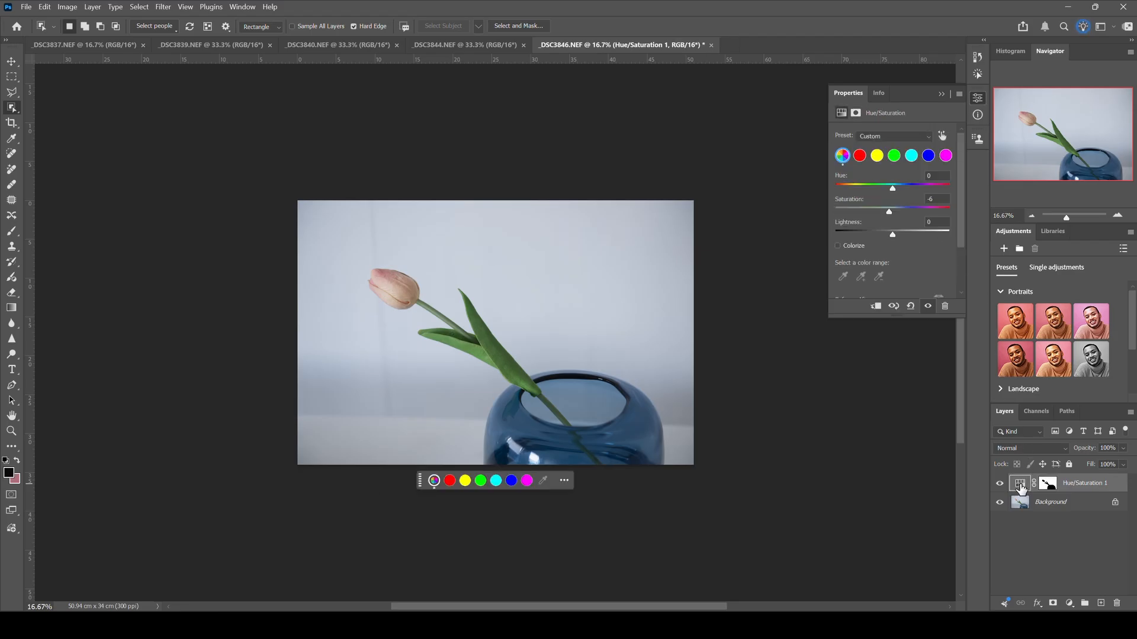
{"action": "mouse_move", "coordinate": [888, 212]}
{"action": "left_mouse_down"}
{"action": "mouse_move", "coordinate": [856, 211]}
{"action": "mouse_move", "coordinate": [954, 206]}
{"action": "mouse_move", "coordinate": [871, 211]}
{"action": "mouse_move", "coordinate": [883, 211]}
{"action": "left_mouse_up"}
Save a copy as _DSC3846 copy.jpg in the JPEG folder at Maximum quality 12, then close the photo without saving its changes
{"action": "left_click", "coordinate": [26, 8]}
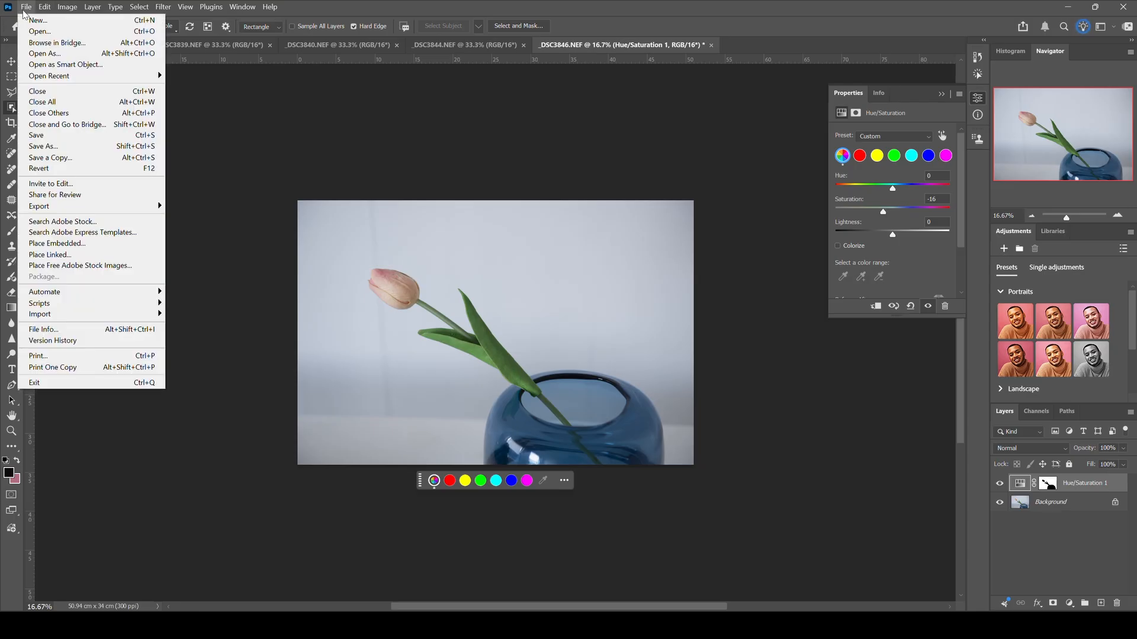
{"action": "left_click", "coordinate": [225, 180]}
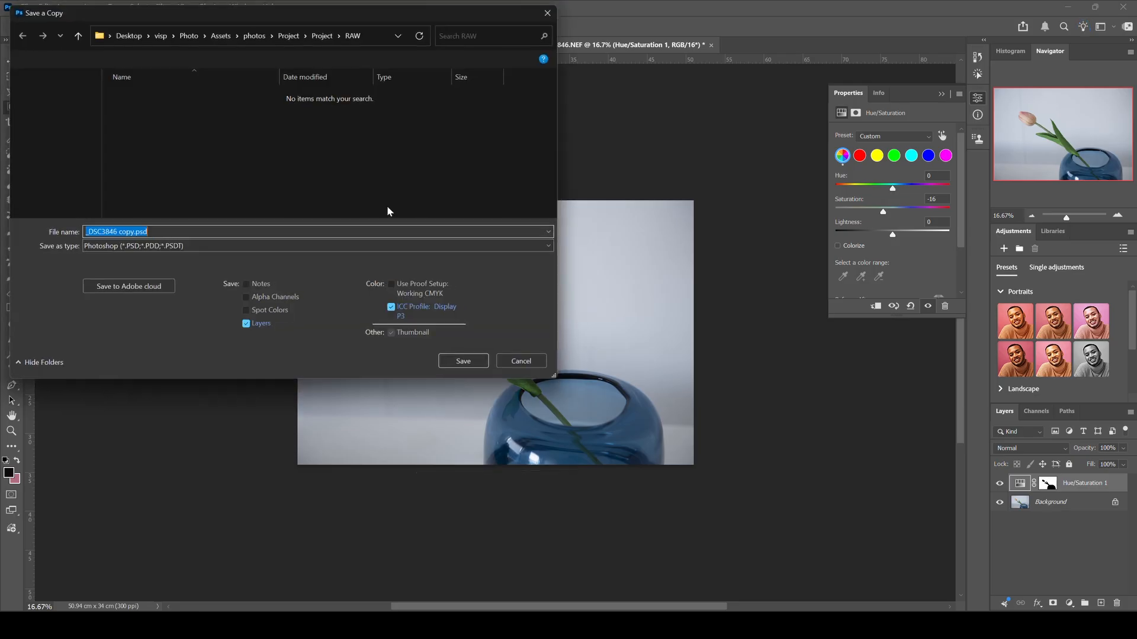
{"action": "left_click", "coordinate": [319, 33]}
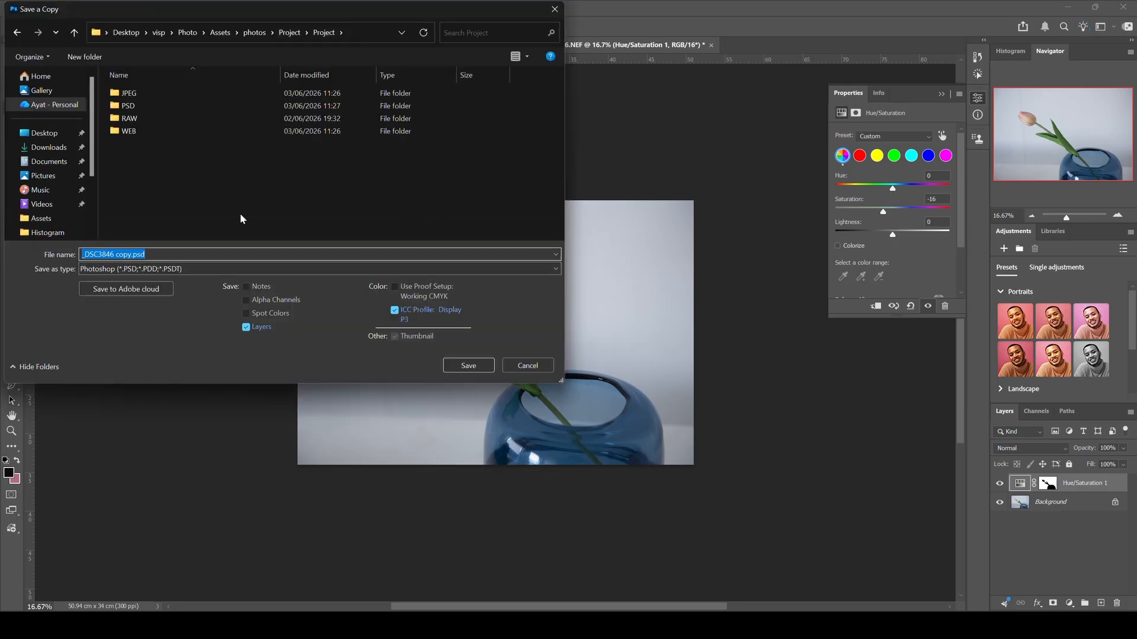
{"action": "double_click", "coordinate": [143, 94]}
{"action": "left_click", "coordinate": [211, 268]}
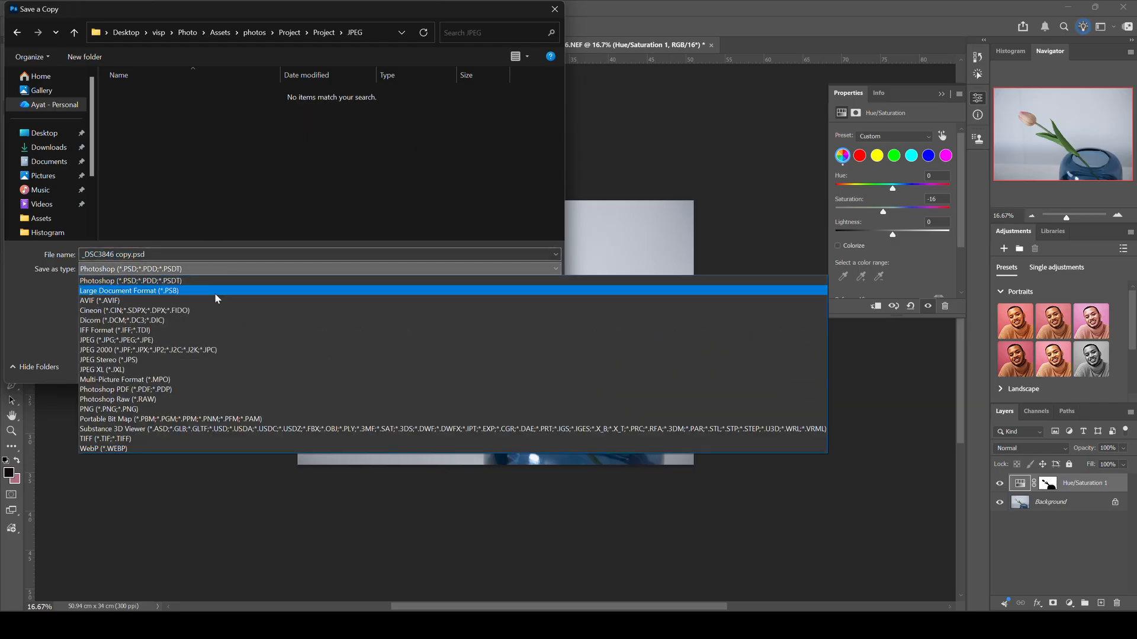
{"action": "left_click", "coordinate": [208, 341]}
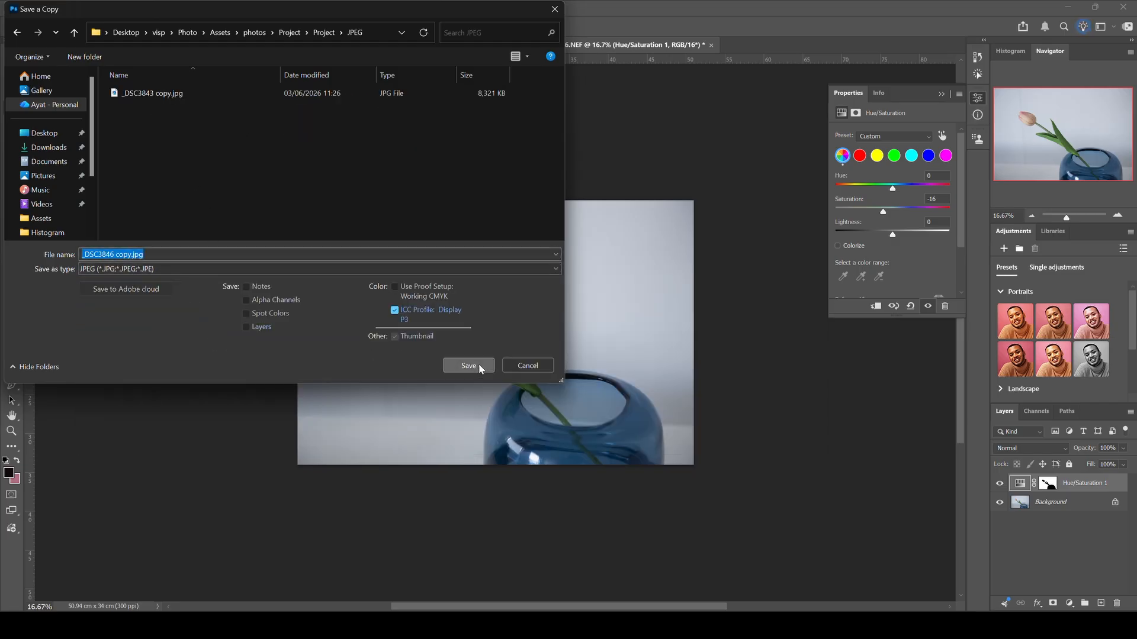
{"action": "left_click", "coordinate": [463, 363]}
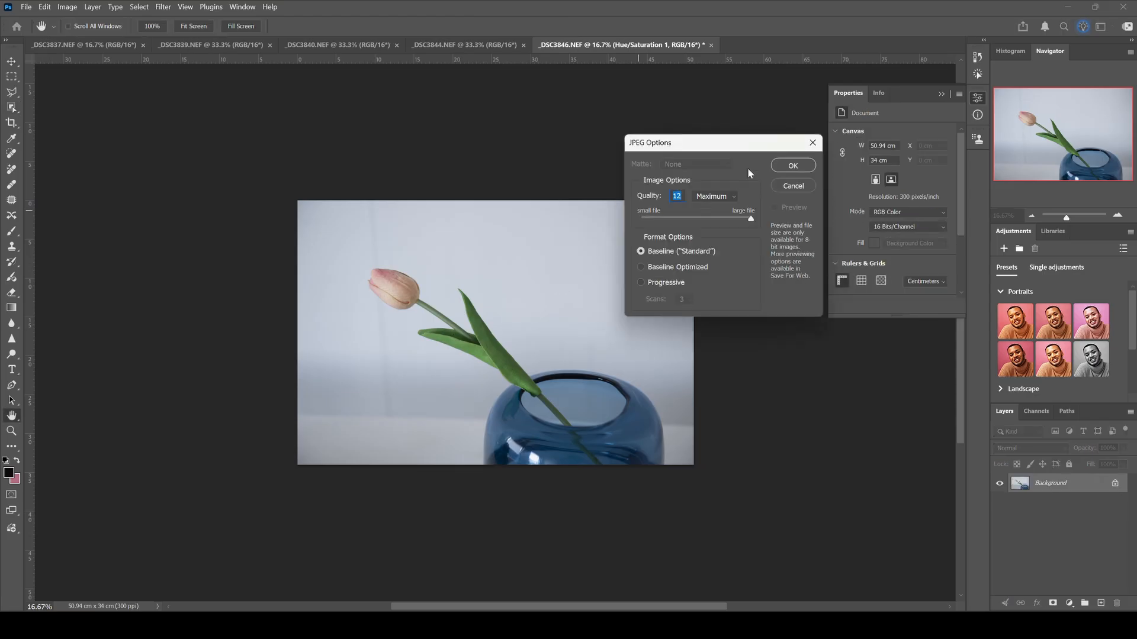
{"action": "left_click", "coordinate": [788, 164]}
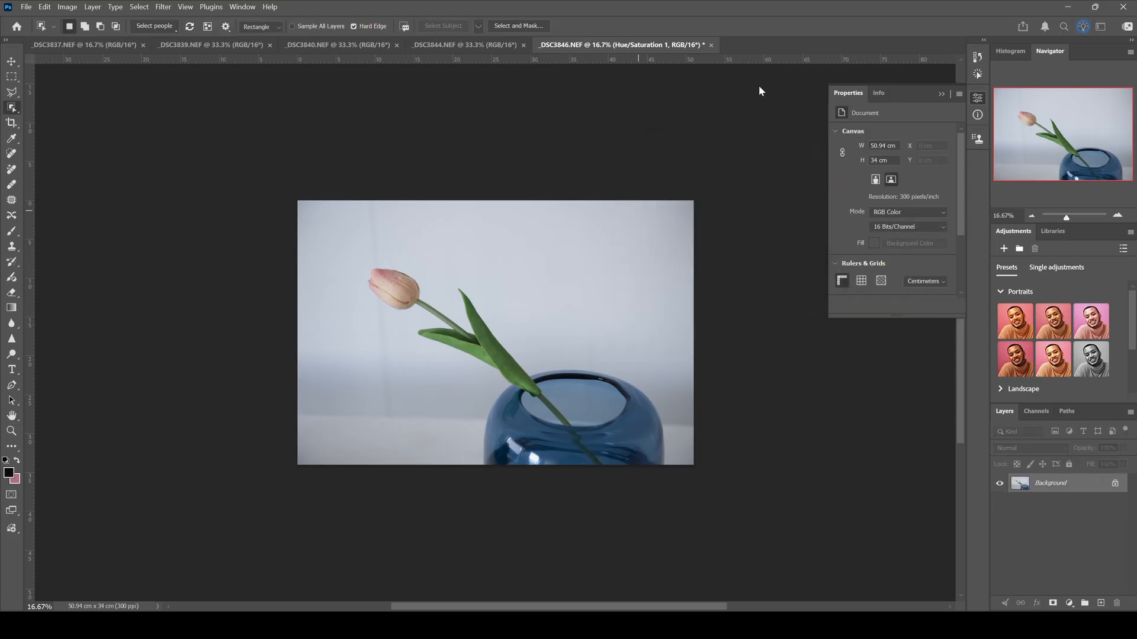
{"action": "left_click", "coordinate": [710, 45]}
{"action": "left_click", "coordinate": [609, 244]}
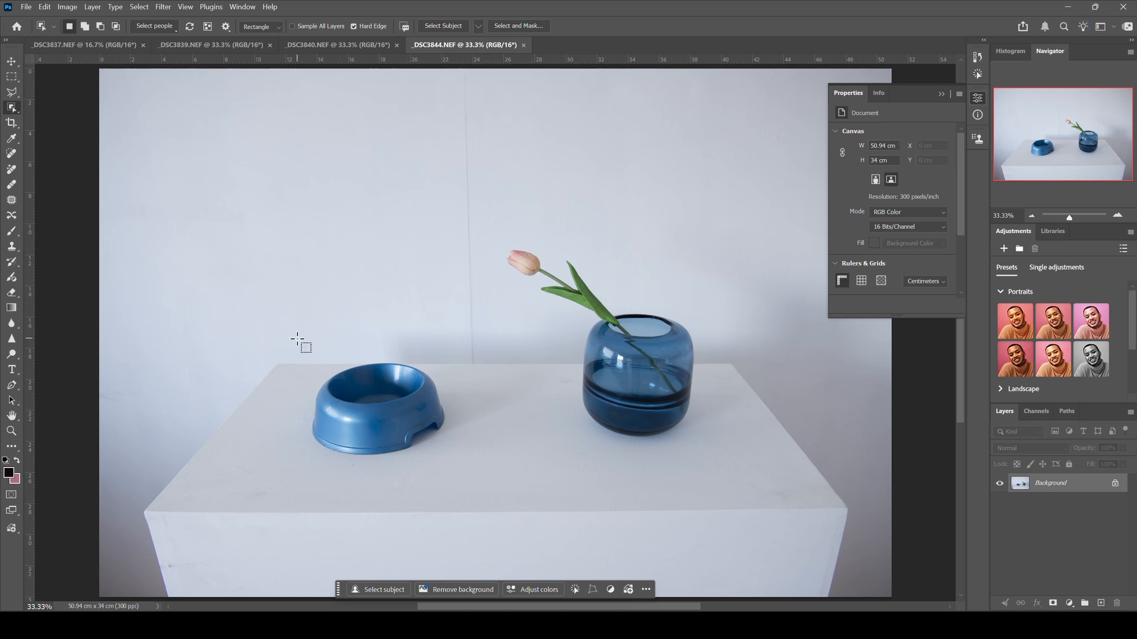
Select the blue bowl, the tulip and the glass vase together with the Object Selection tool
{"action": "left_click_drag", "start_coordinate": [298, 347], "coordinate": [456, 466]}
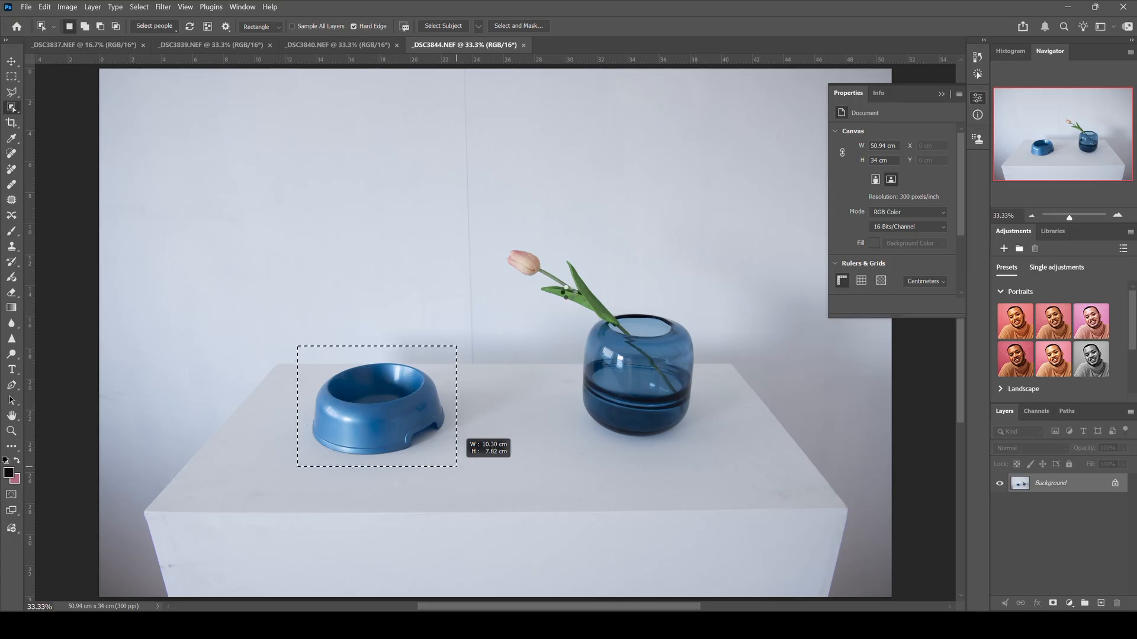
{"action": "left_click_drag", "start_coordinate": [491, 235], "coordinate": [618, 328]}
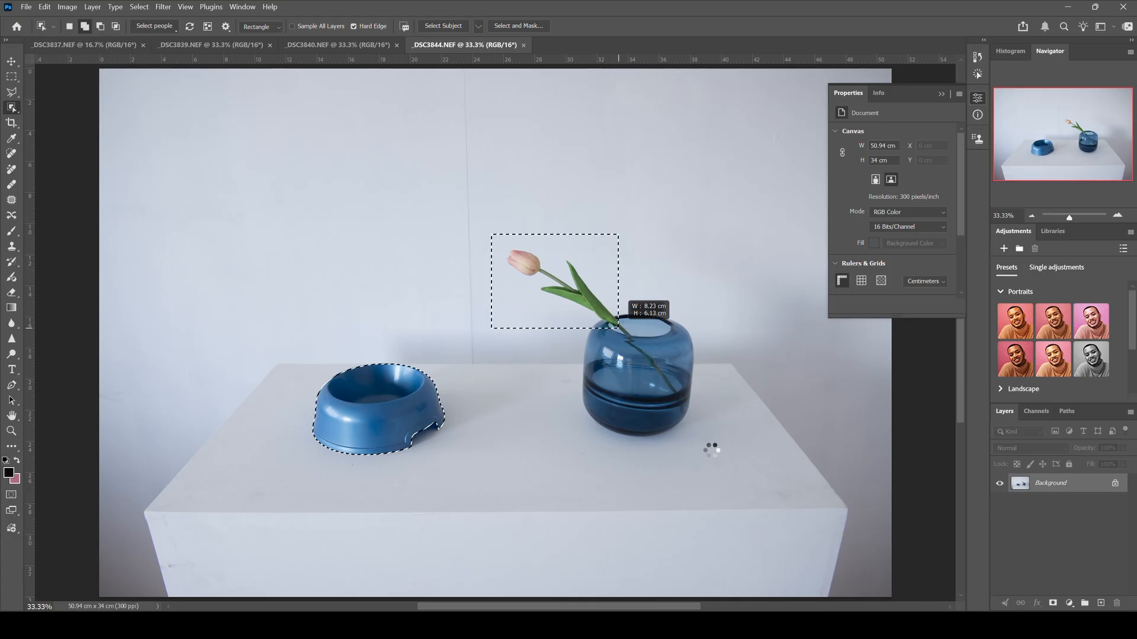
{"action": "left_click_drag", "start_coordinate": [703, 446], "coordinate": [566, 309]}
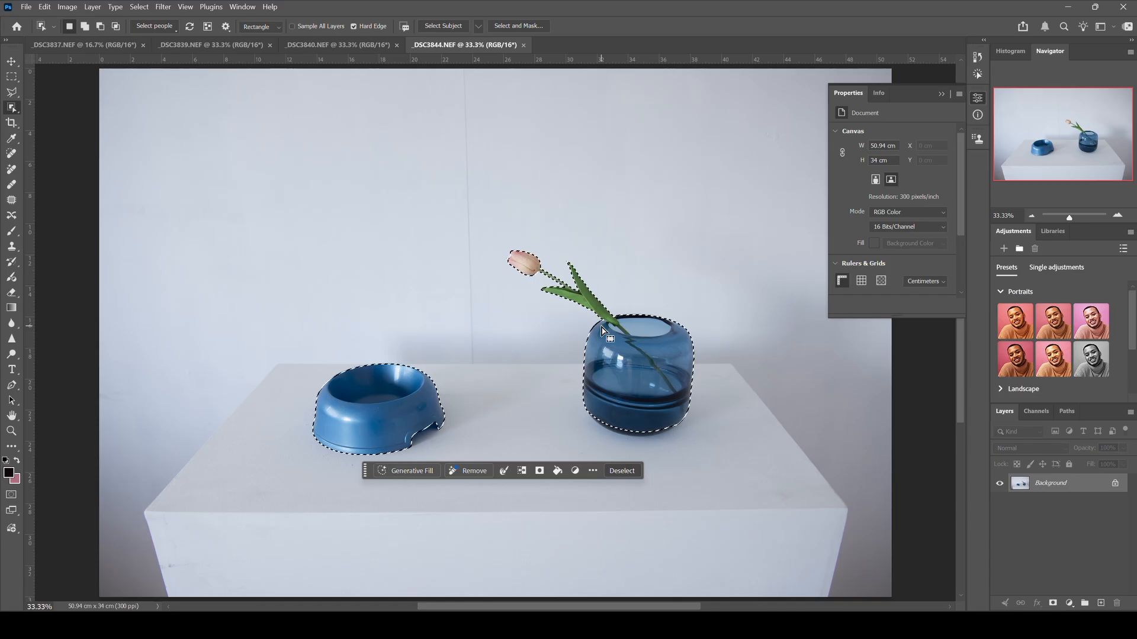
{"action": "scroll", "coordinate": [601, 325], "scroll_direction": "down", "scroll_amount": 4}
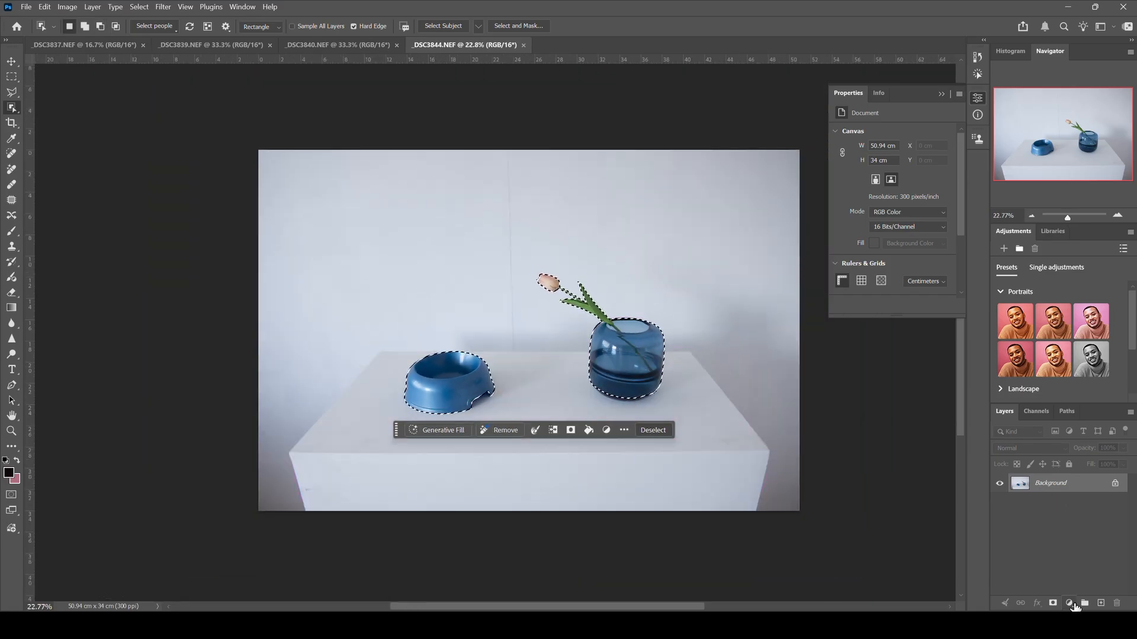
{"action": "left_click", "coordinate": [1069, 595]}
{"action": "left_click", "coordinate": [1078, 456]}
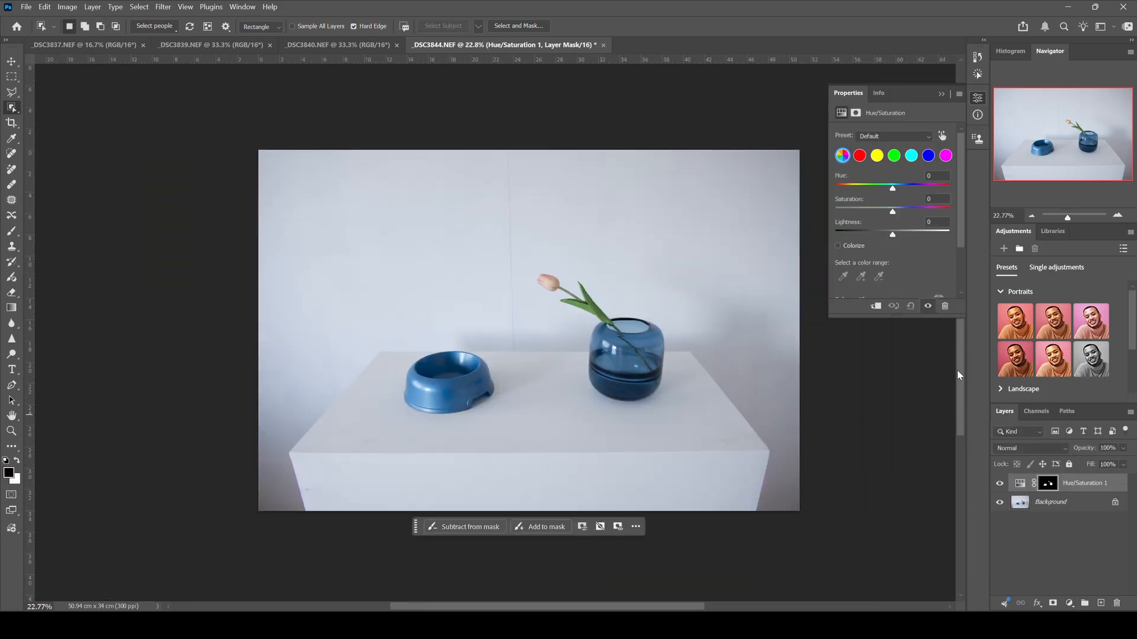
{"action": "left_click_drag", "start_coordinate": [892, 213], "coordinate": [880, 216]}
{"action": "left_click", "coordinate": [1049, 484], "text": "alt"}
{"action": "left_click", "coordinate": [1051, 487], "text": "alt"}
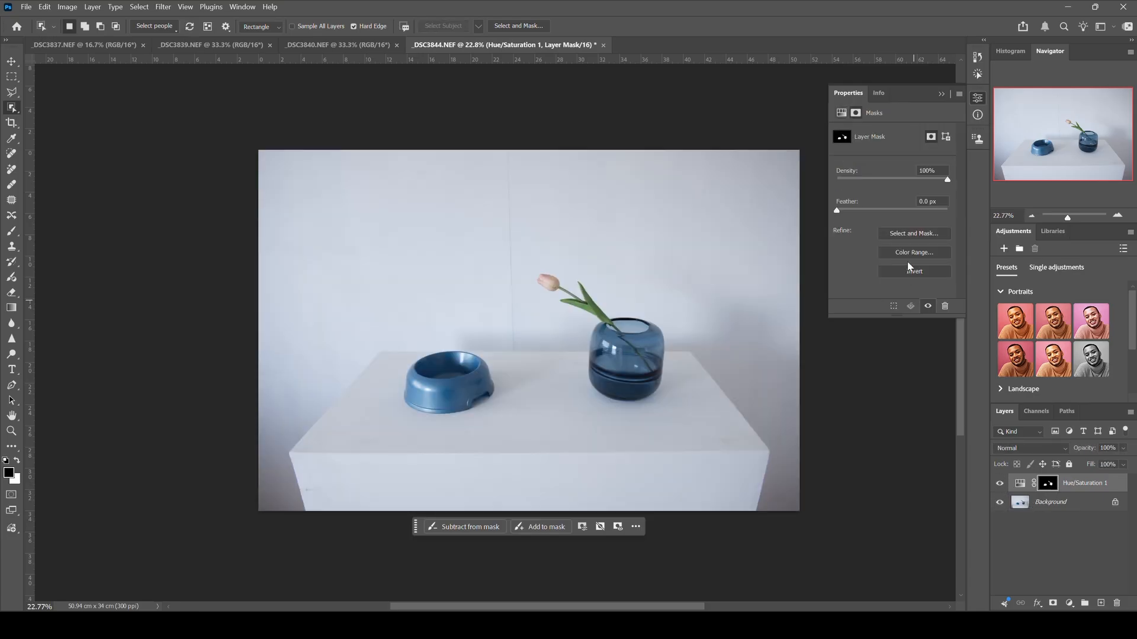
{"action": "left_click", "coordinate": [1016, 484]}
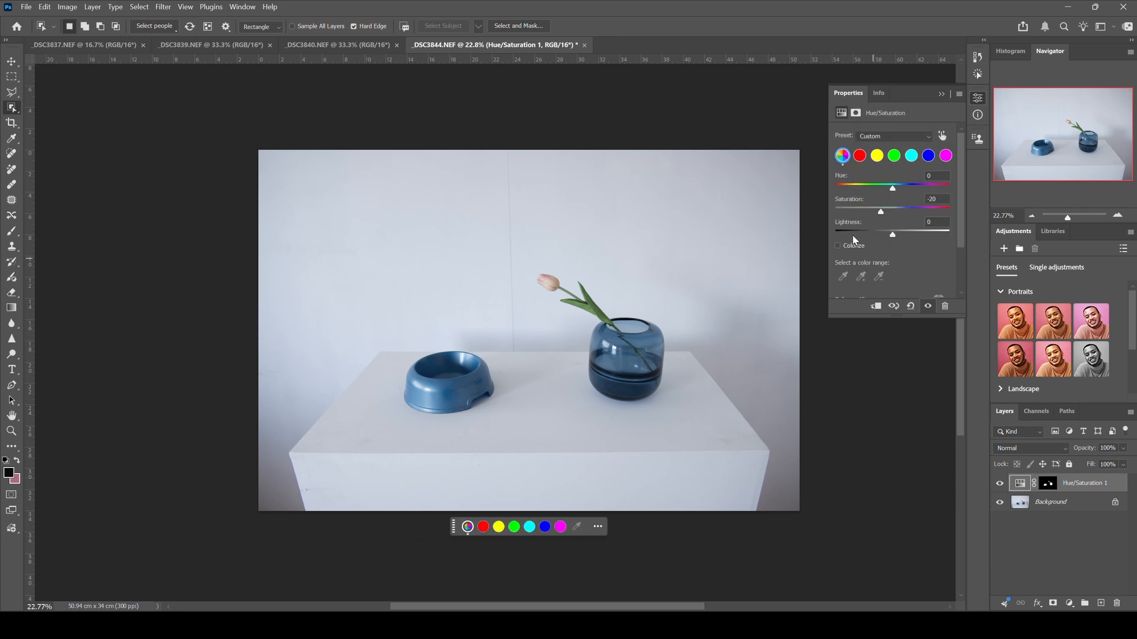
{"action": "mouse_move", "coordinate": [878, 212]}
{"action": "left_mouse_down"}
{"action": "mouse_move", "coordinate": [849, 213]}
{"action": "mouse_move", "coordinate": [886, 211]}
{"action": "left_mouse_up"}
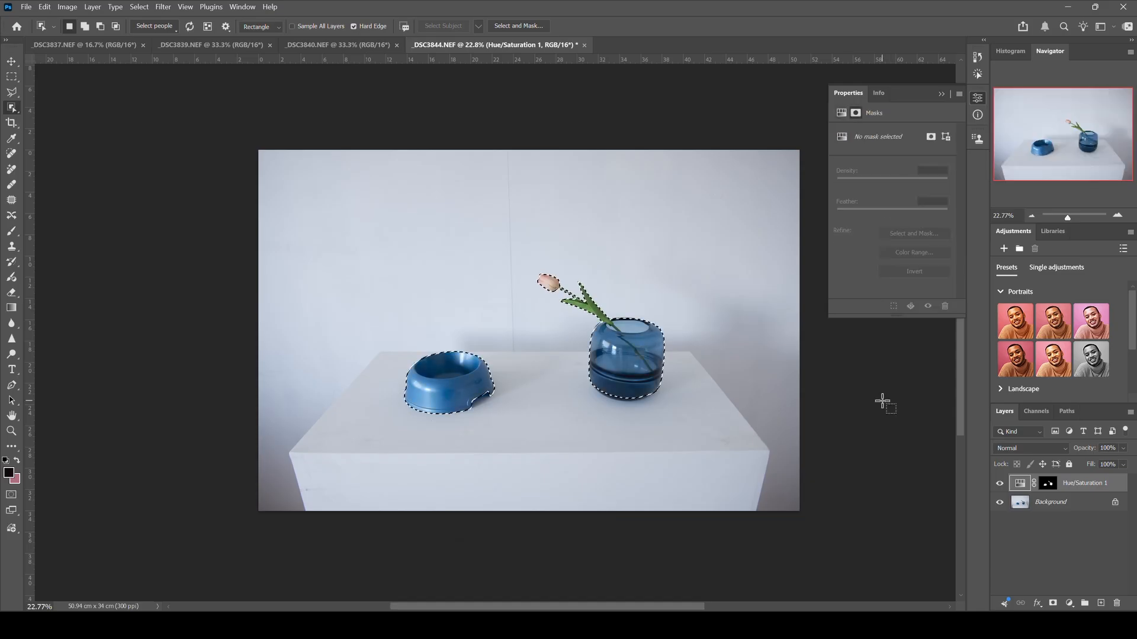
{"action": "left_click", "coordinate": [1118, 603]}
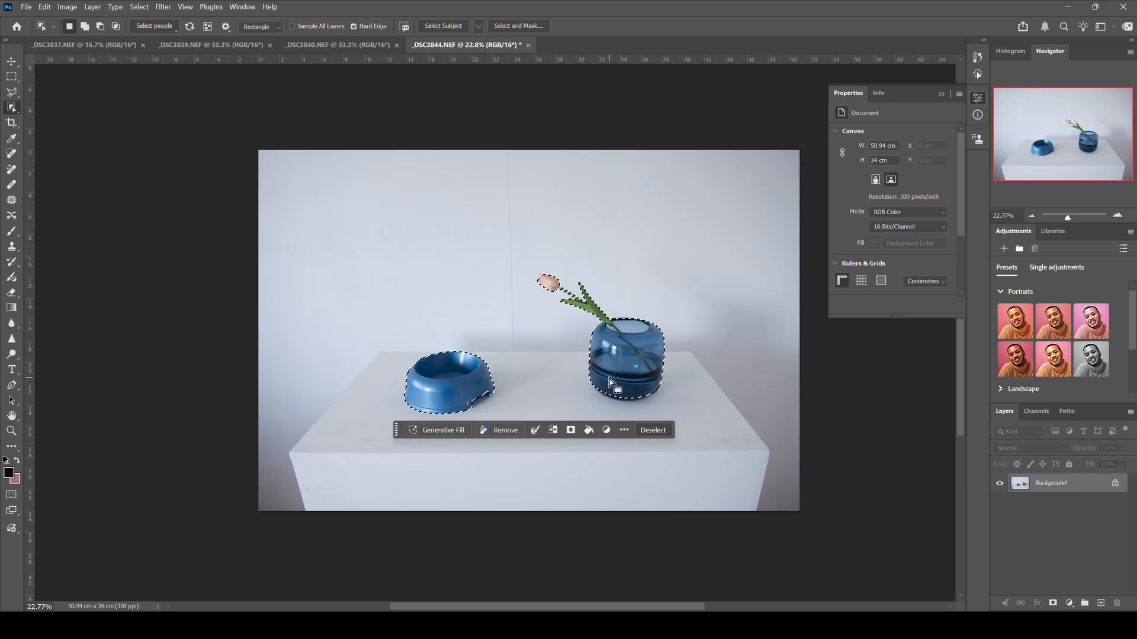
Invert the selection so it covers the wall and table around the bowl, tulip and vase
{"action": "right_click", "coordinate": [626, 354]}
{"action": "left_click", "coordinate": [664, 265]}
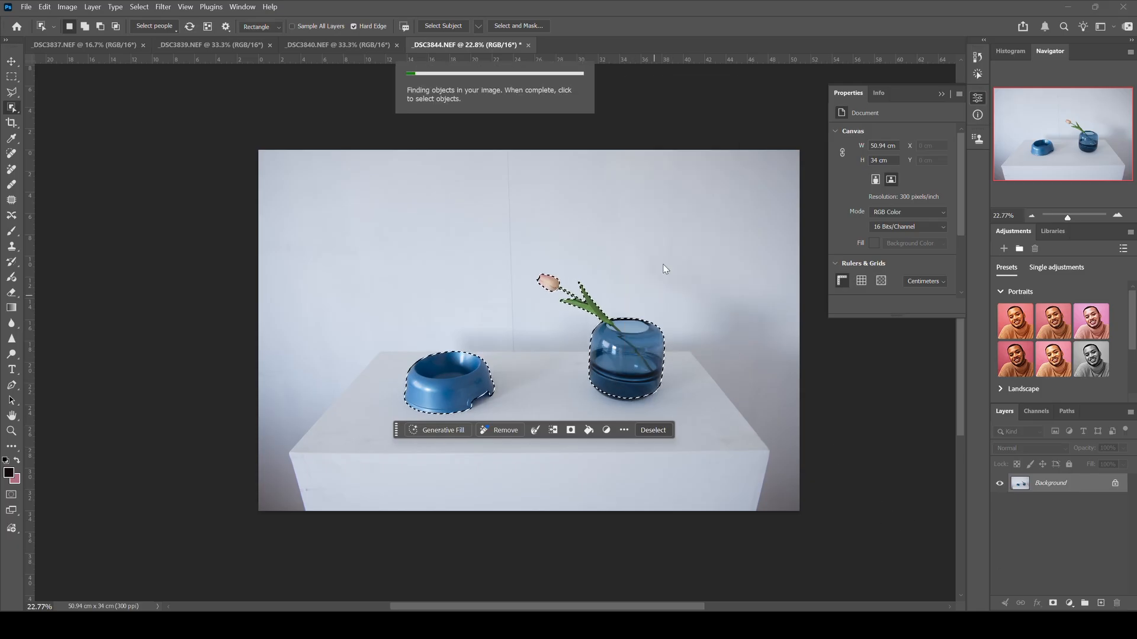
{"action": "right_click", "coordinate": [646, 350]}
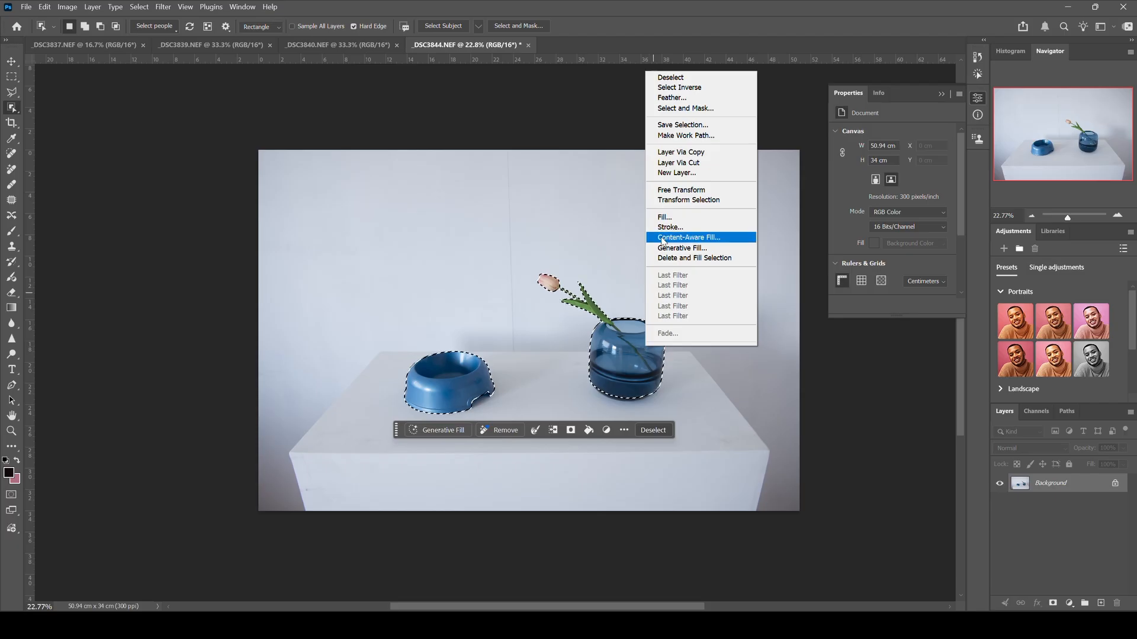
{"action": "left_click", "coordinate": [679, 87]}
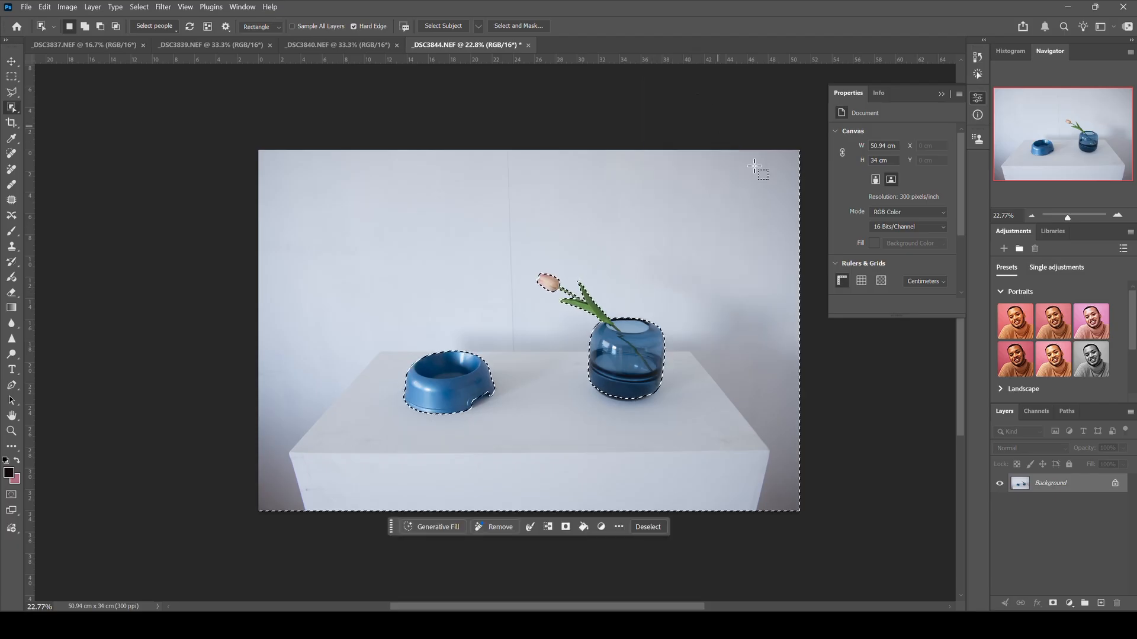
Add a Hue/Saturation adjustment layer masked to the selected wall and table, and set its saturation to -30
{"action": "left_click", "coordinate": [1069, 603]}
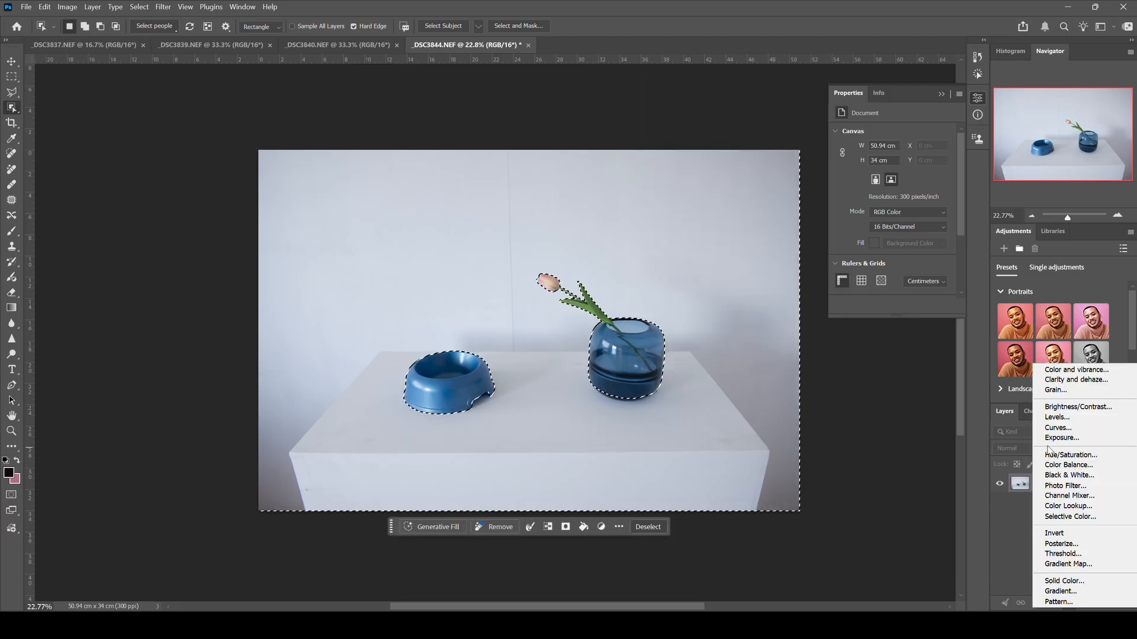
{"action": "left_click", "coordinate": [1053, 456]}
{"action": "left_click_drag", "start_coordinate": [893, 215], "coordinate": [875, 212]}
Crop the photo to a 3:2 ratio, trimming it slightly to about 47.14 by 31.43 cm around the bowl and vase
{"action": "left_click", "coordinate": [10, 124]}
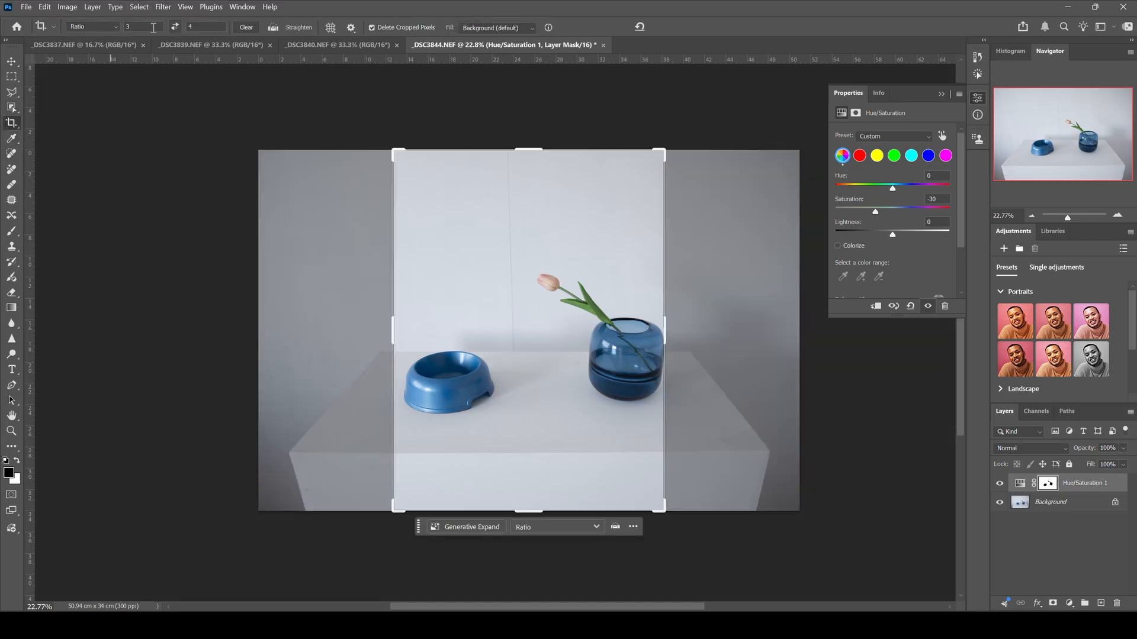
{"action": "key", "text": "Tab"}
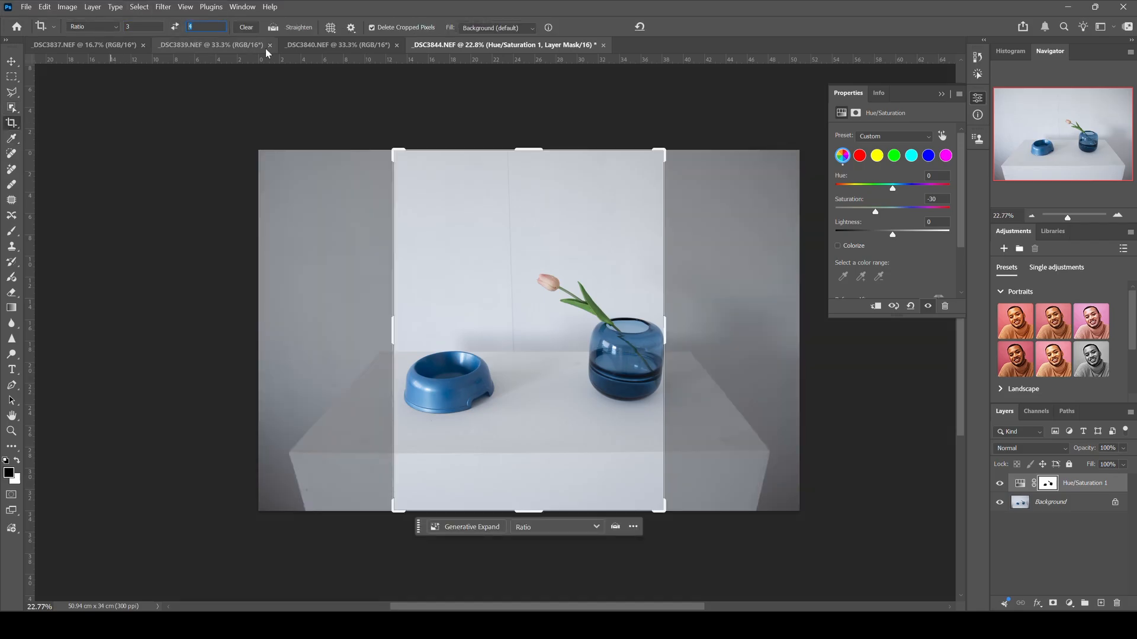
{"action": "type", "text": "2"}
{"action": "left_click_drag", "start_coordinate": [531, 150], "coordinate": [533, 160]}
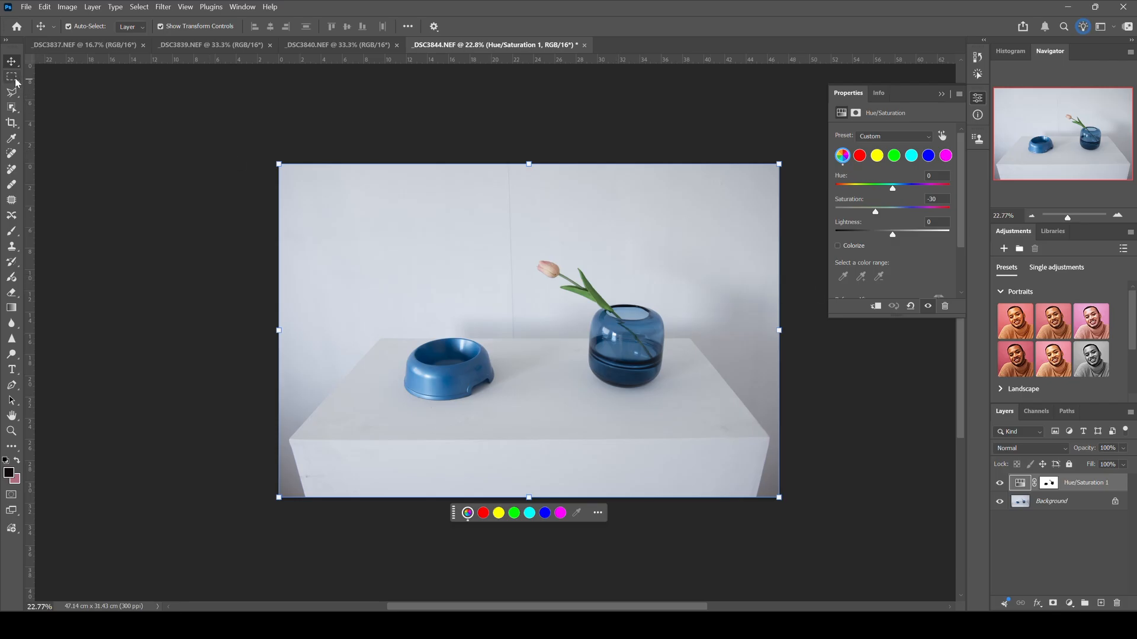
{"action": "left_click", "coordinate": [11, 76]}
Save a copy of the photo as the JPEG file _DSC3844 copy.jpg in the JPEG folder, accepting the JPEG options
{"action": "left_click", "coordinate": [27, 6]}
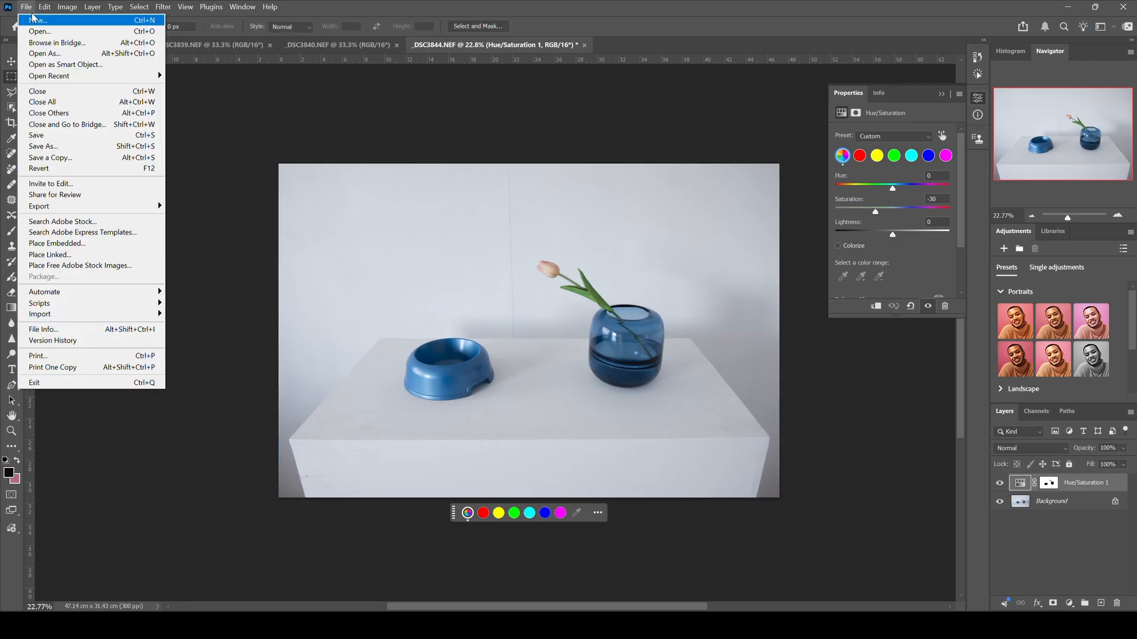
{"action": "left_click", "coordinate": [85, 159]}
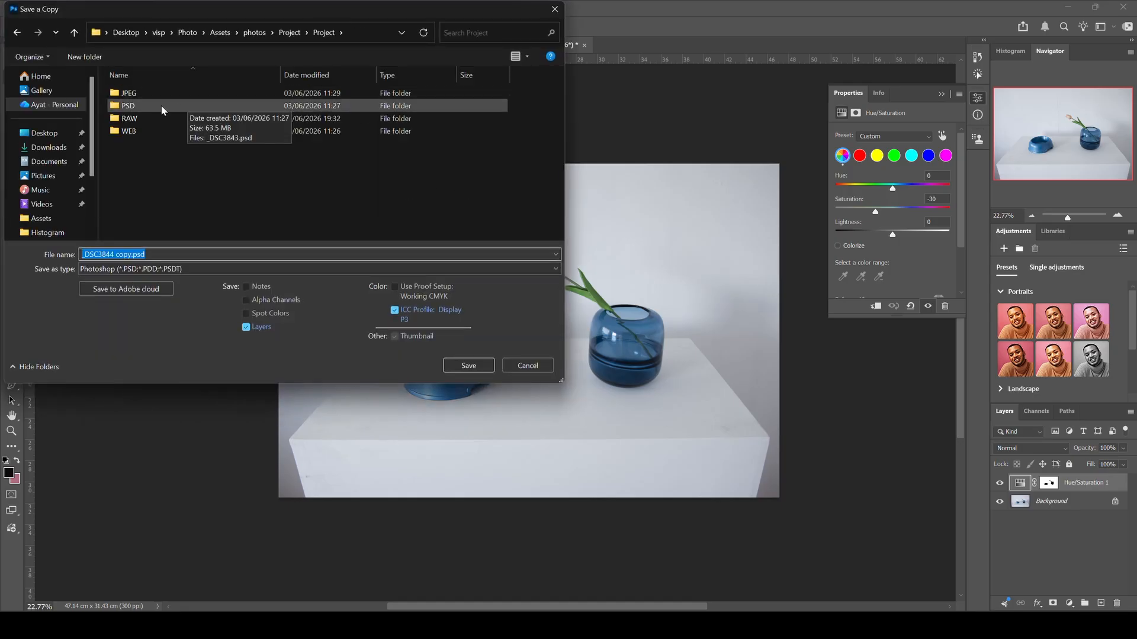
{"action": "double_click", "coordinate": [158, 102]}
{"action": "left_click", "coordinate": [202, 269]}
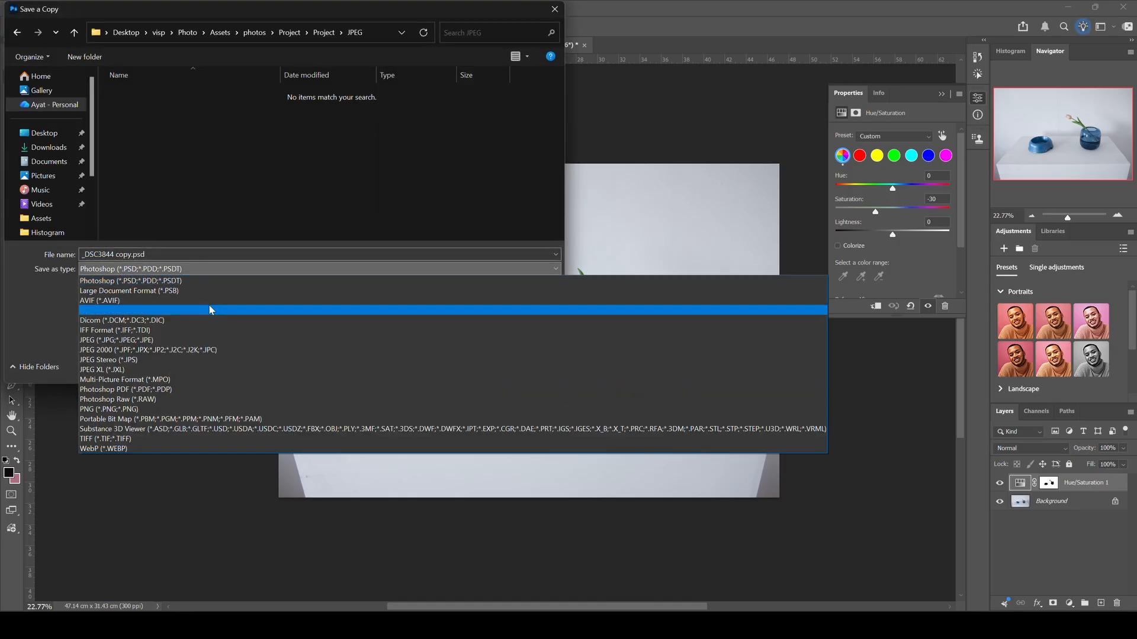
{"action": "left_click", "coordinate": [212, 343]}
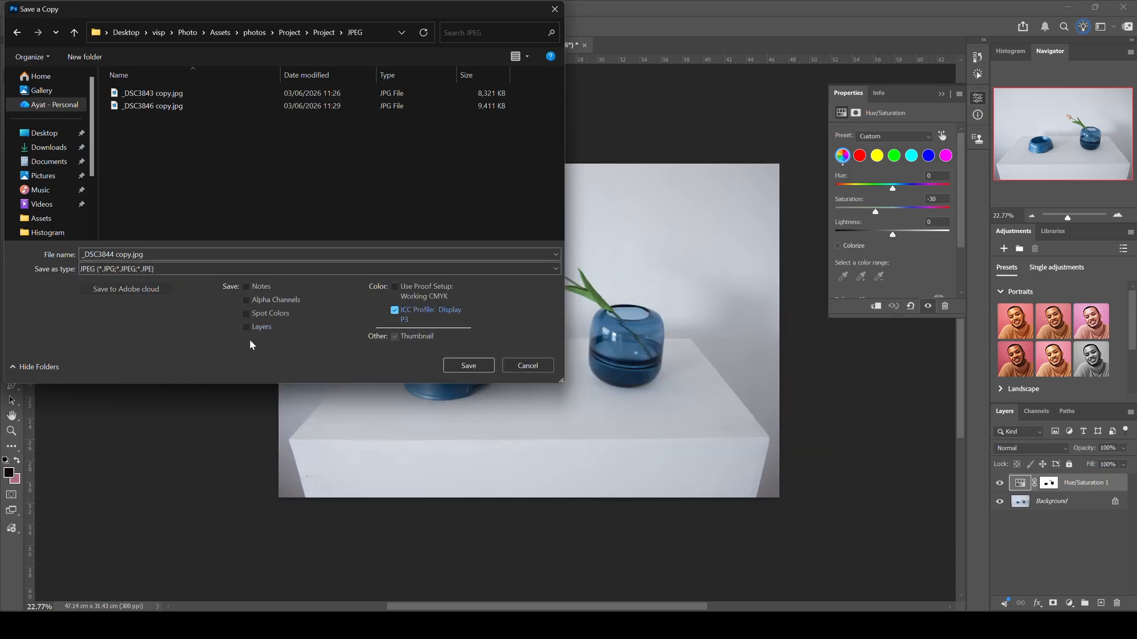
{"action": "left_click", "coordinate": [468, 366]}
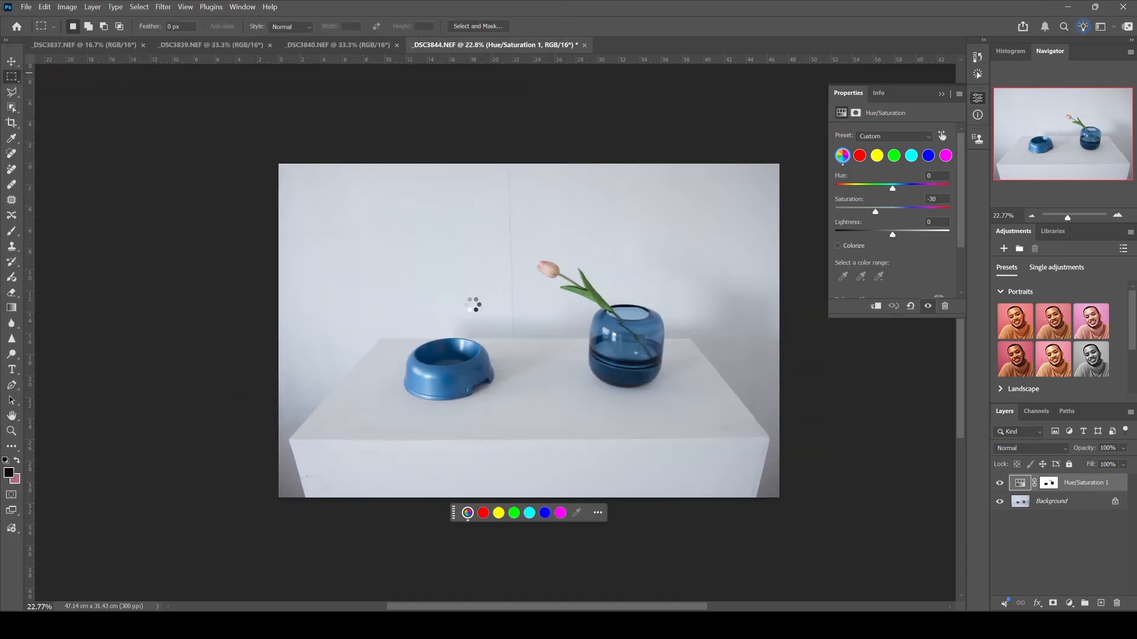
{"action": "left_click", "coordinate": [775, 166]}
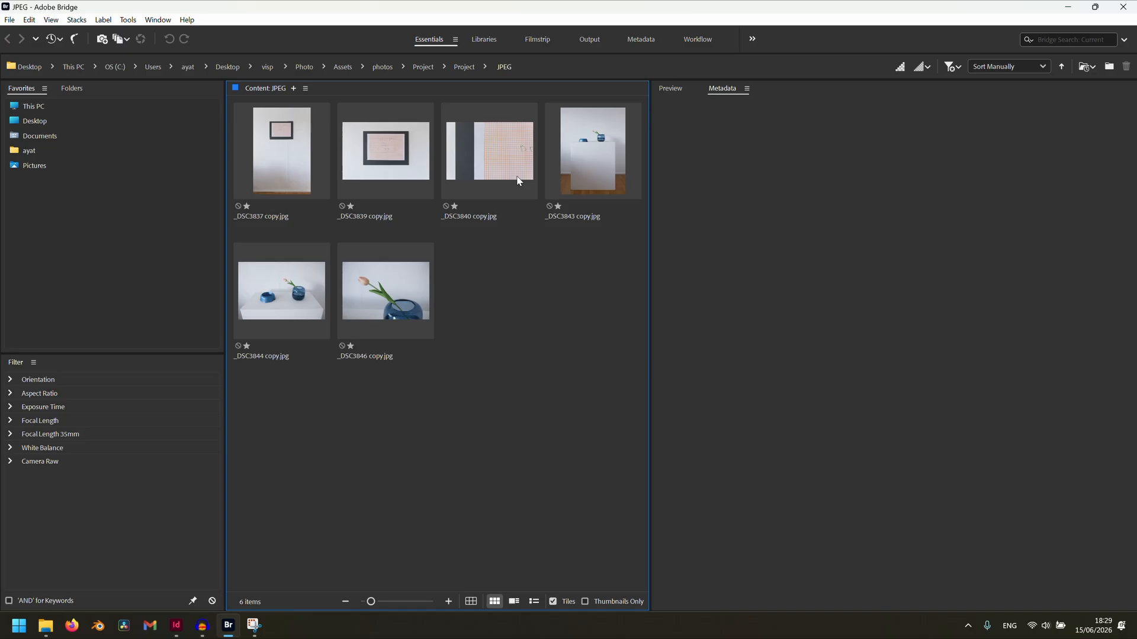
Switch to InDesign and start a new document from the A4 print preset
{"action": "left_click", "coordinate": [176, 626]}
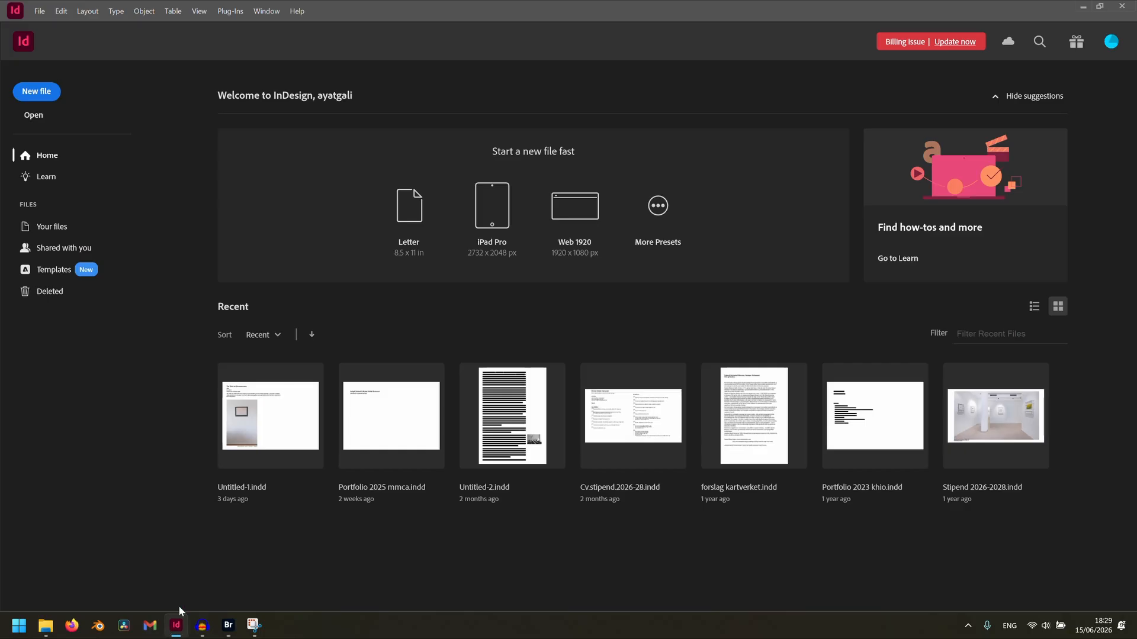
{"action": "left_click", "coordinate": [47, 101]}
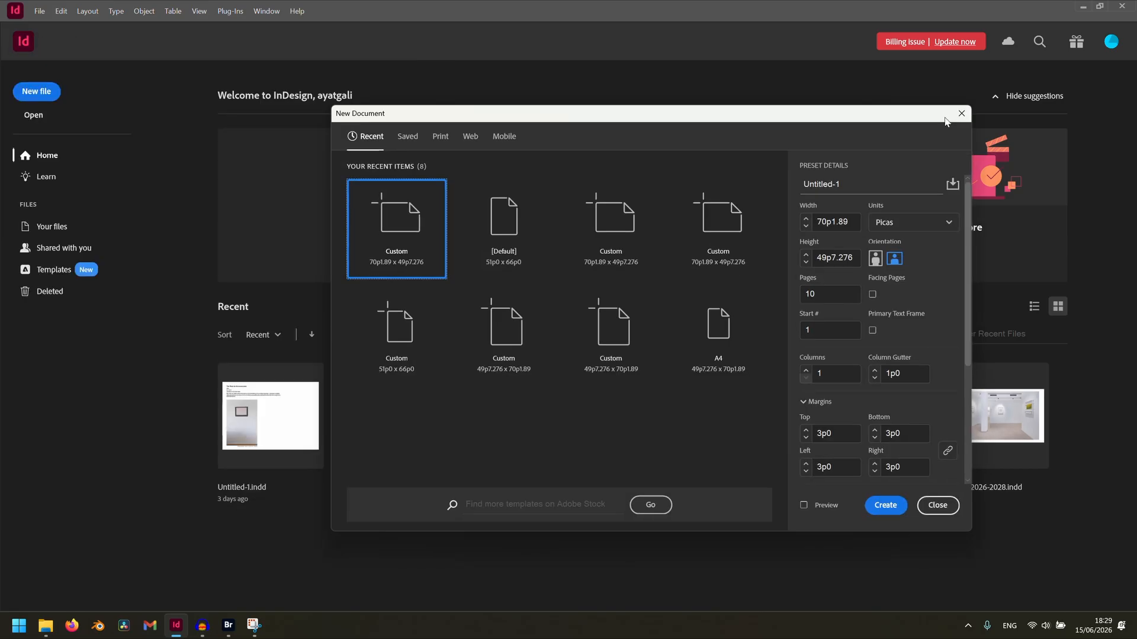
{"action": "left_click", "coordinate": [442, 142]}
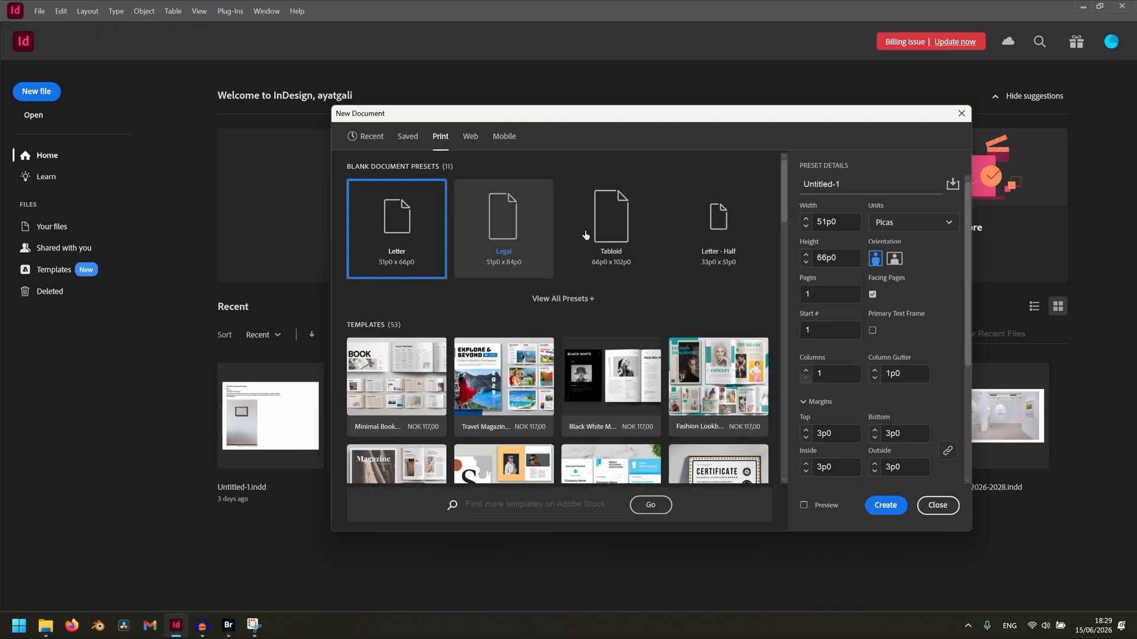
{"action": "left_click", "coordinate": [556, 299]}
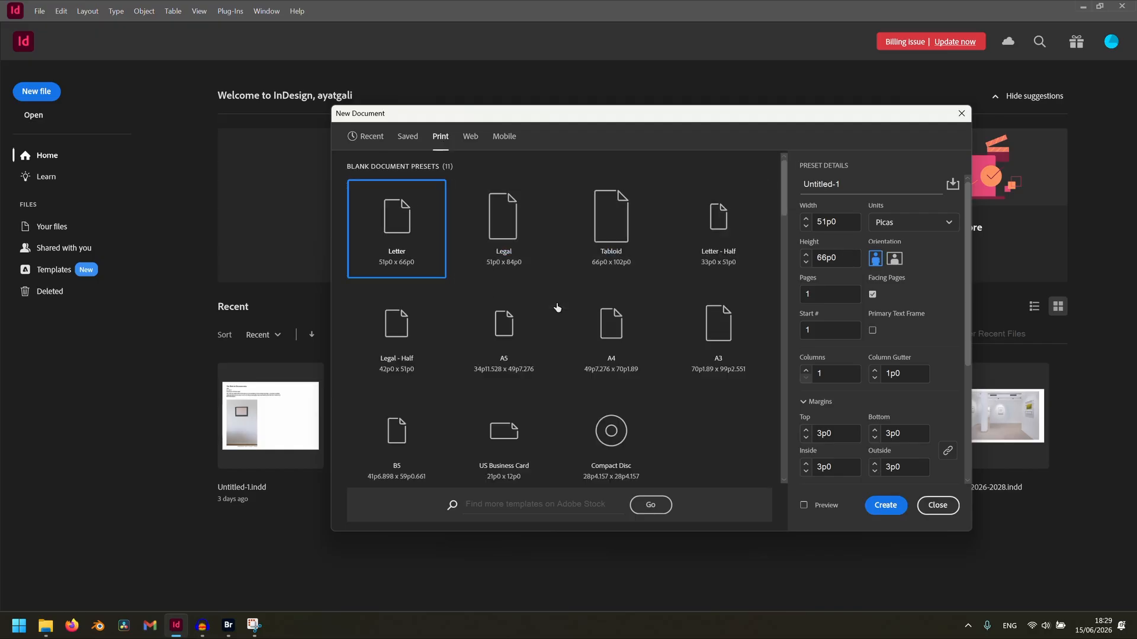
{"action": "left_click", "coordinate": [612, 342]}
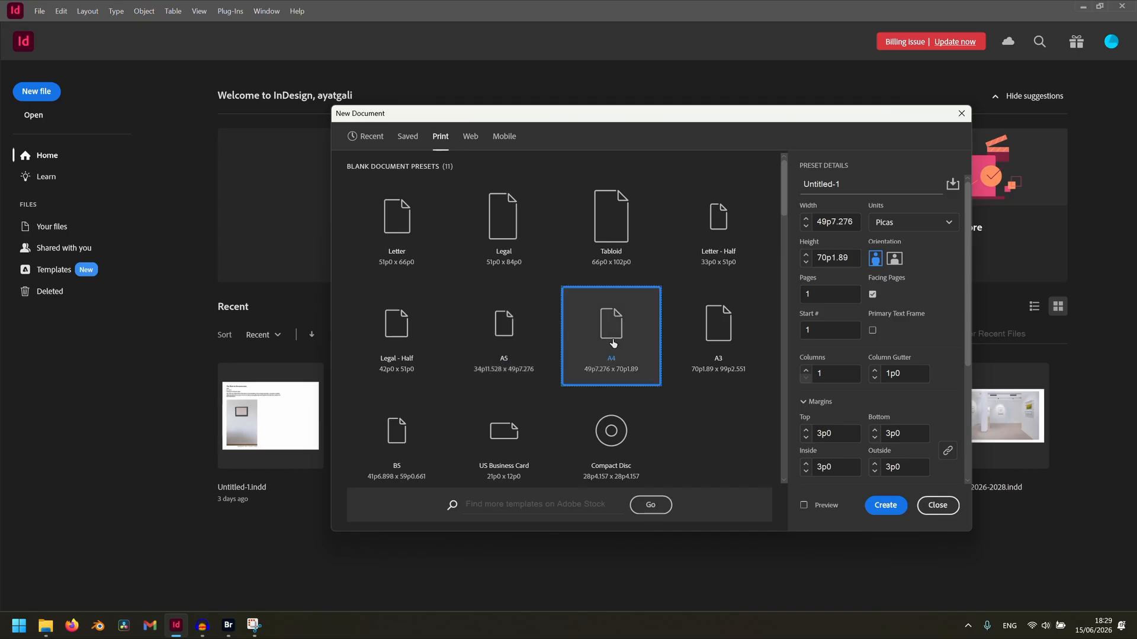
Set the new document to landscape with 10 pages and no facing pages, and create it
{"action": "left_click", "coordinate": [895, 261]}
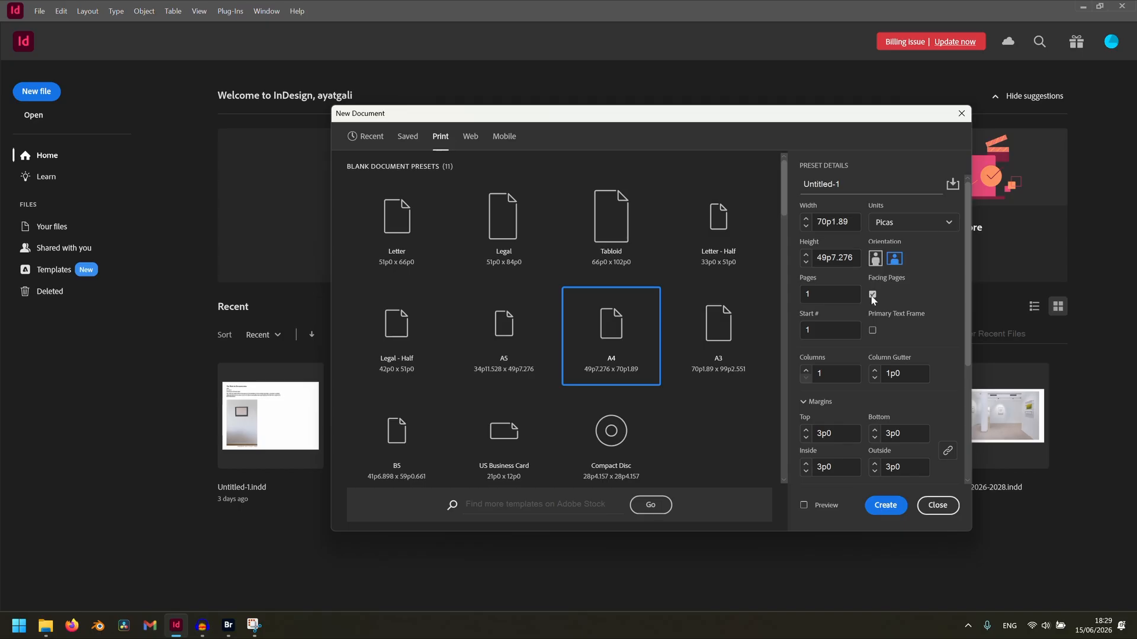
{"action": "left_click", "coordinate": [873, 296]}
{"action": "scroll", "coordinate": [900, 411], "scroll_direction": "down", "scroll_amount": 1}
{"action": "scroll", "coordinate": [900, 409], "scroll_direction": "up", "scroll_amount": 1}
{"action": "left_click", "coordinate": [830, 294]}
{"action": "type", "text": "0"}
{"action": "left_click", "coordinate": [887, 505]}
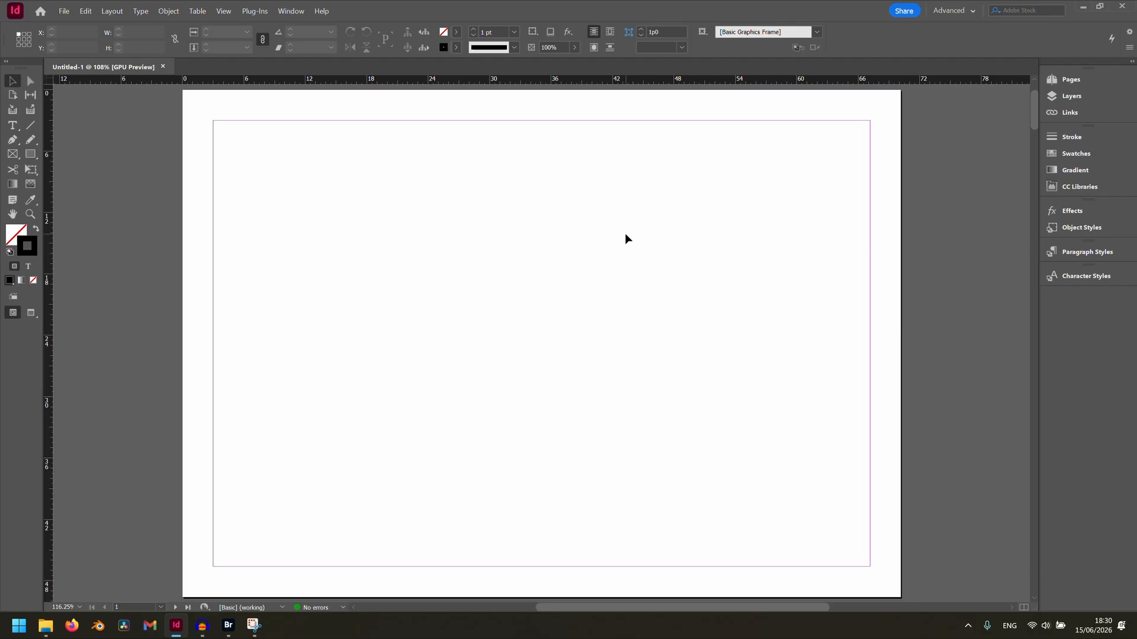
Choose High Quality Display as the document's display performance
{"action": "left_click", "coordinate": [289, 11]}
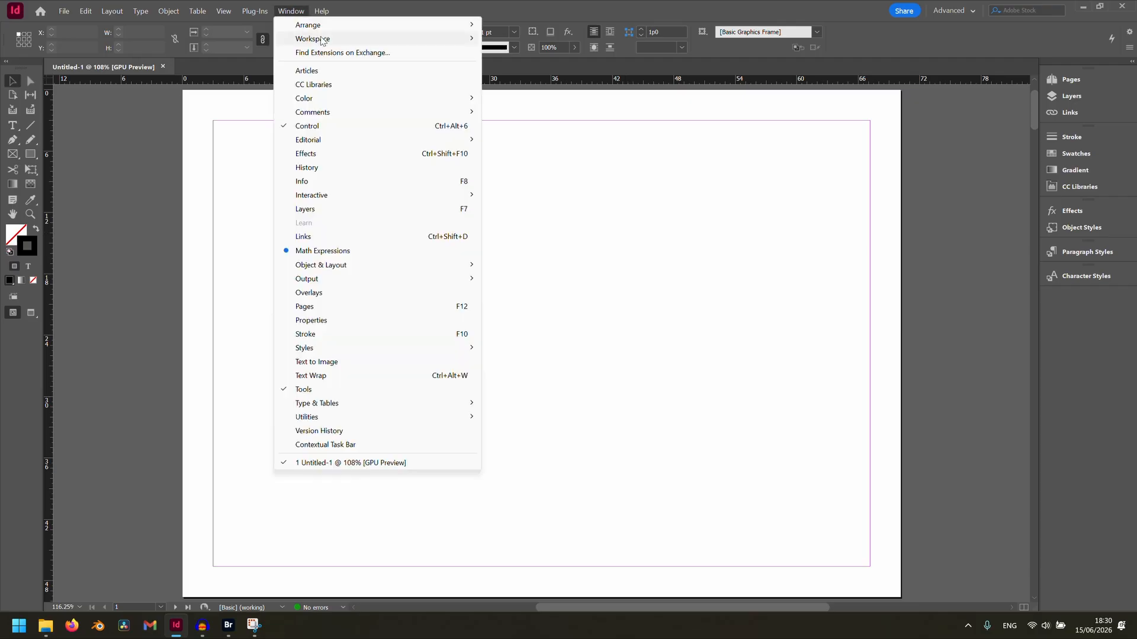
{"action": "mouse_move", "coordinate": [322, 40]}
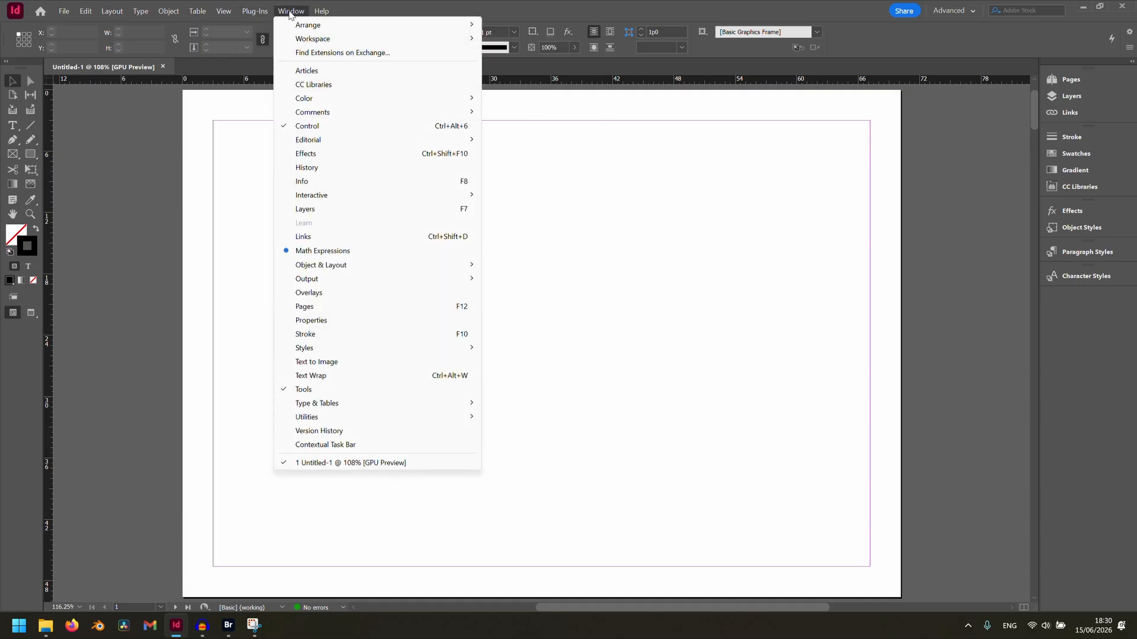
{"action": "mouse_move", "coordinate": [224, 11]}
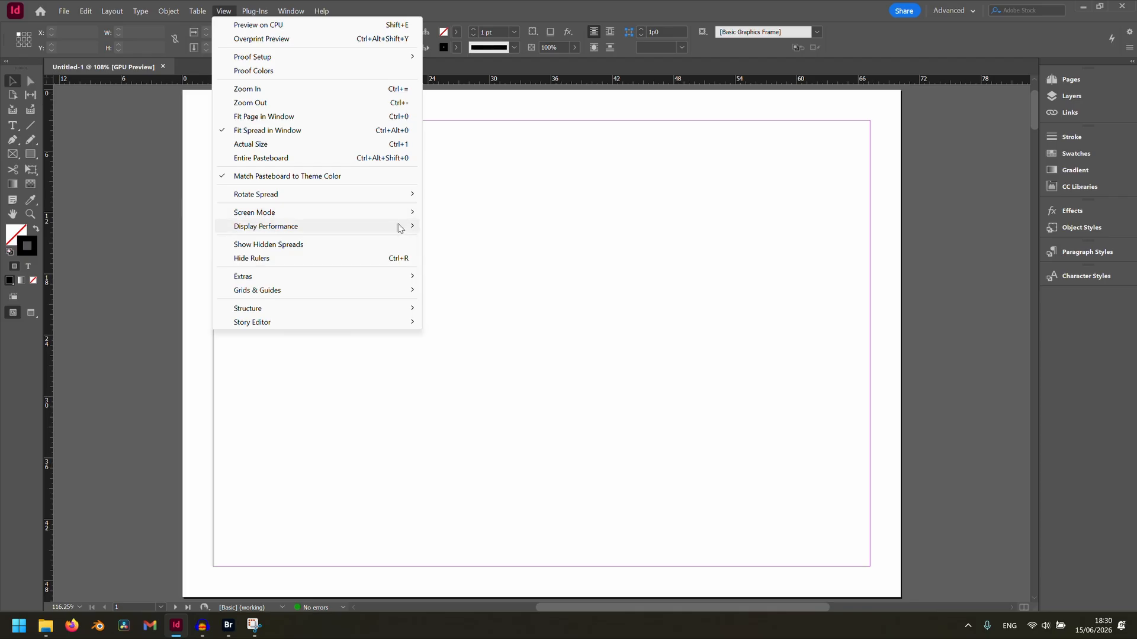
{"action": "mouse_move", "coordinate": [401, 228]}
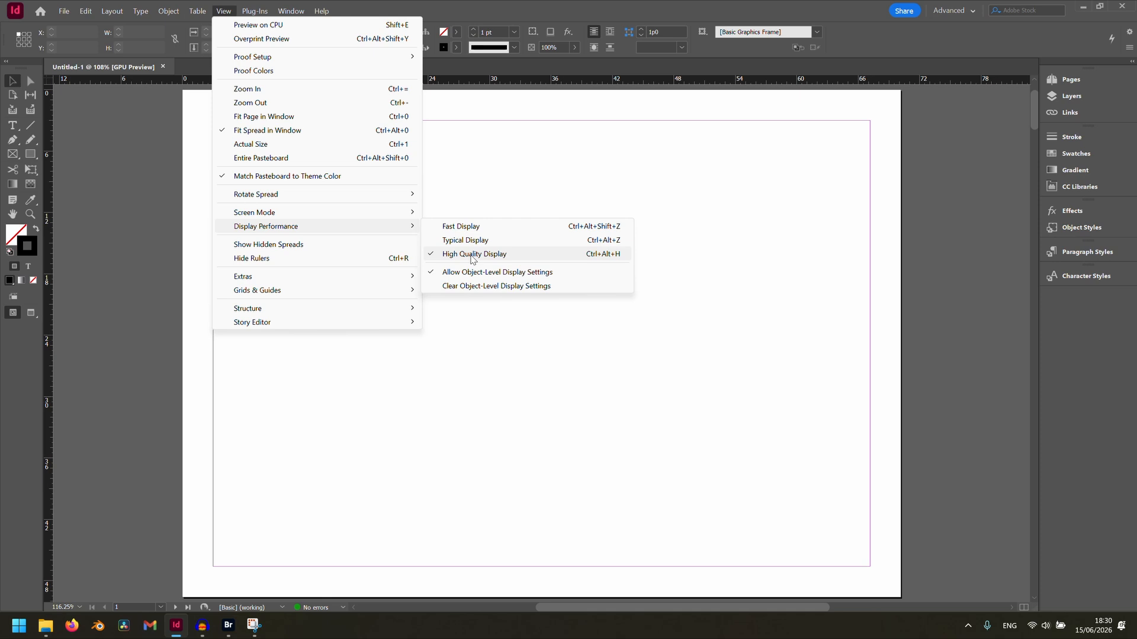
{"action": "left_click", "coordinate": [472, 254]}
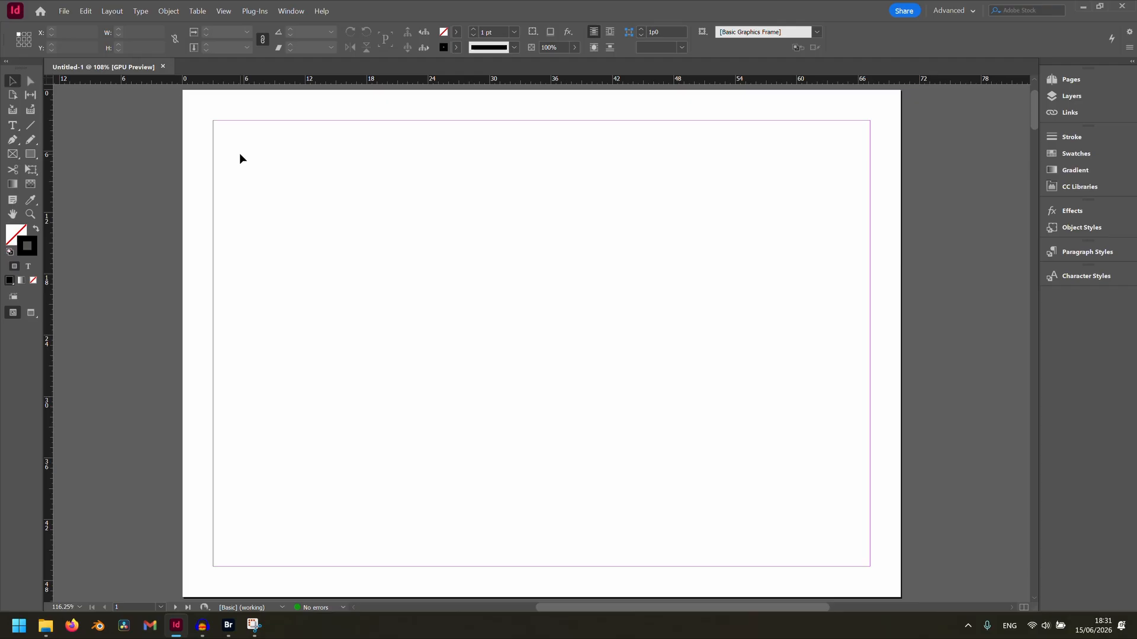
Draw a text frame about 38p5 by 6p8 inside the page's upper margin corner and enter "Two-dimensional Work for Documentation"
{"action": "left_click", "coordinate": [13, 126]}
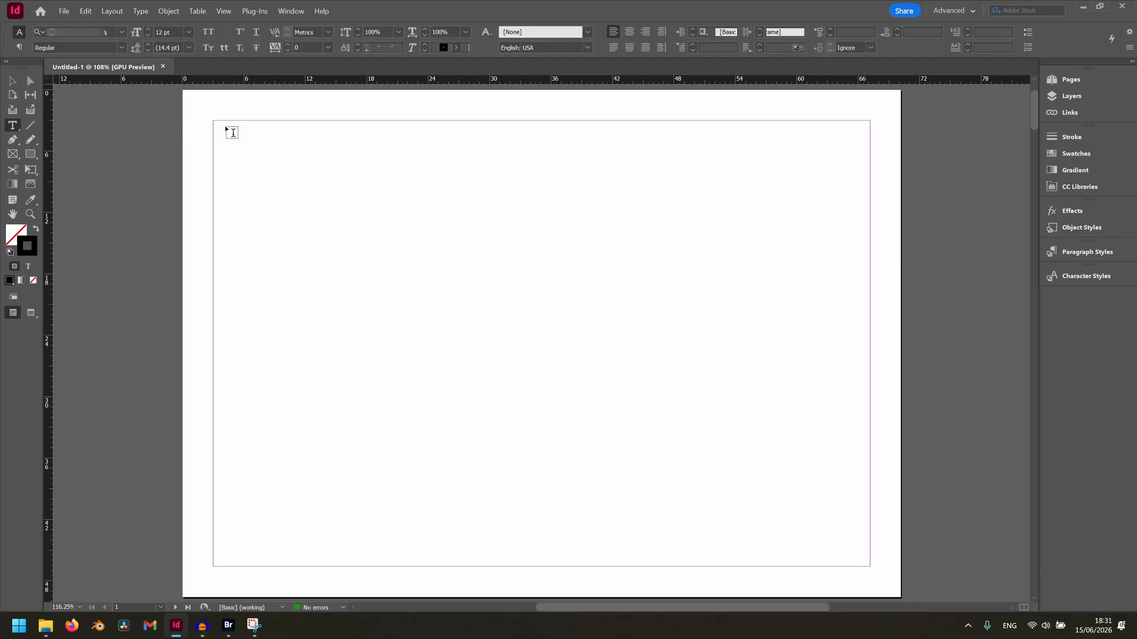
{"action": "left_click_drag", "start_coordinate": [225, 126], "coordinate": [619, 196]}
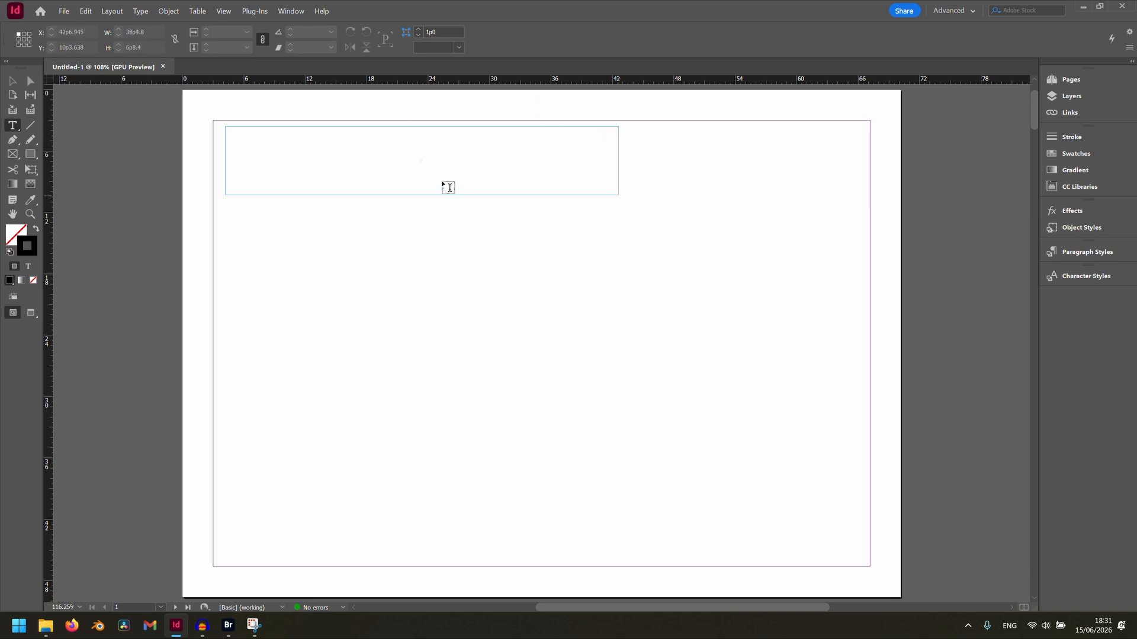
{"action": "type", "text": "Two-d"}
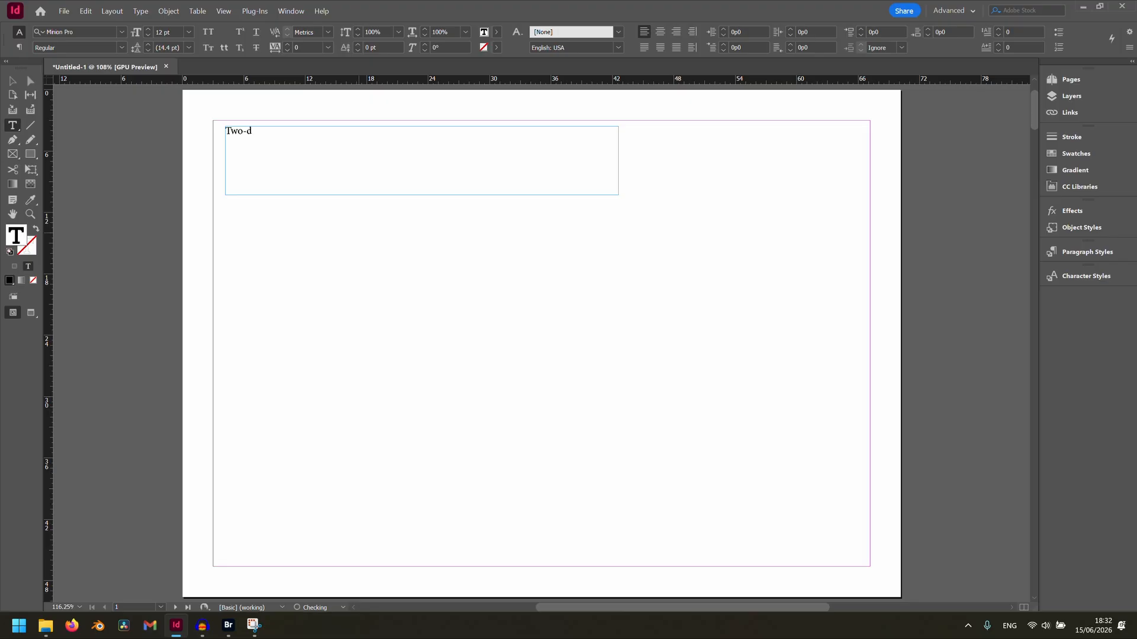
{"action": "type", "text": "imensional Work for Documentation"}
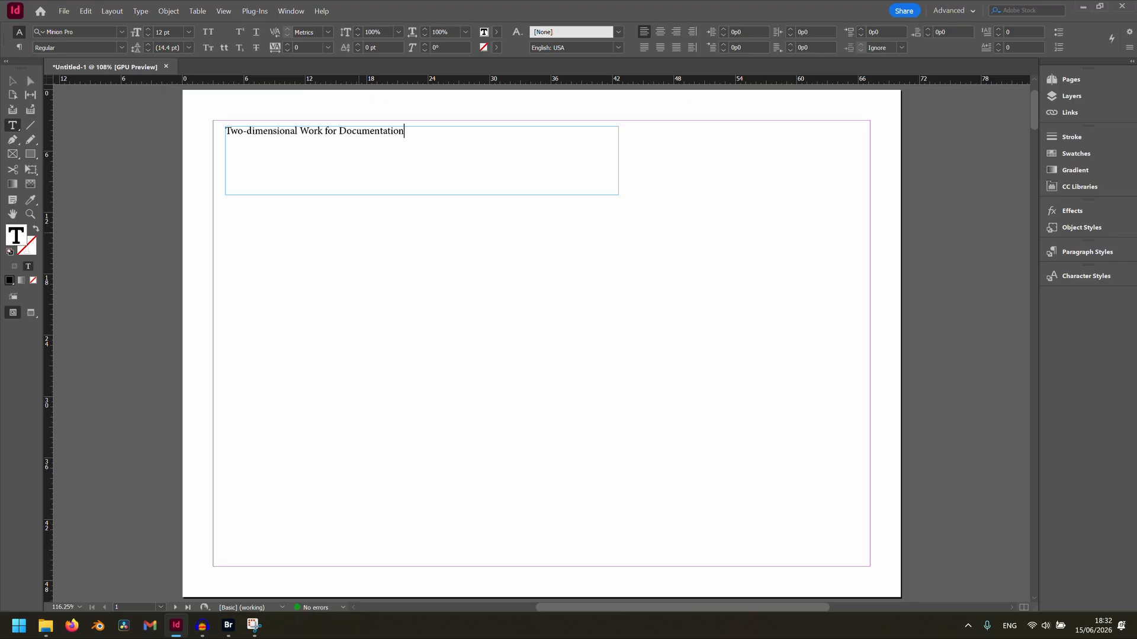
Add the lines "2026", "51x36 cm" and "Drawing on millimeter paper" below the title
{"action": "key", "text": "Return"}
{"action": "type", "text": "2026 "}
{"action": "type", "text": "51x3"}
{"action": "type", "text": "6 cm"}
{"action": "key", "text": "Return"}
{"action": "type", "text": "Drawing on mi"}
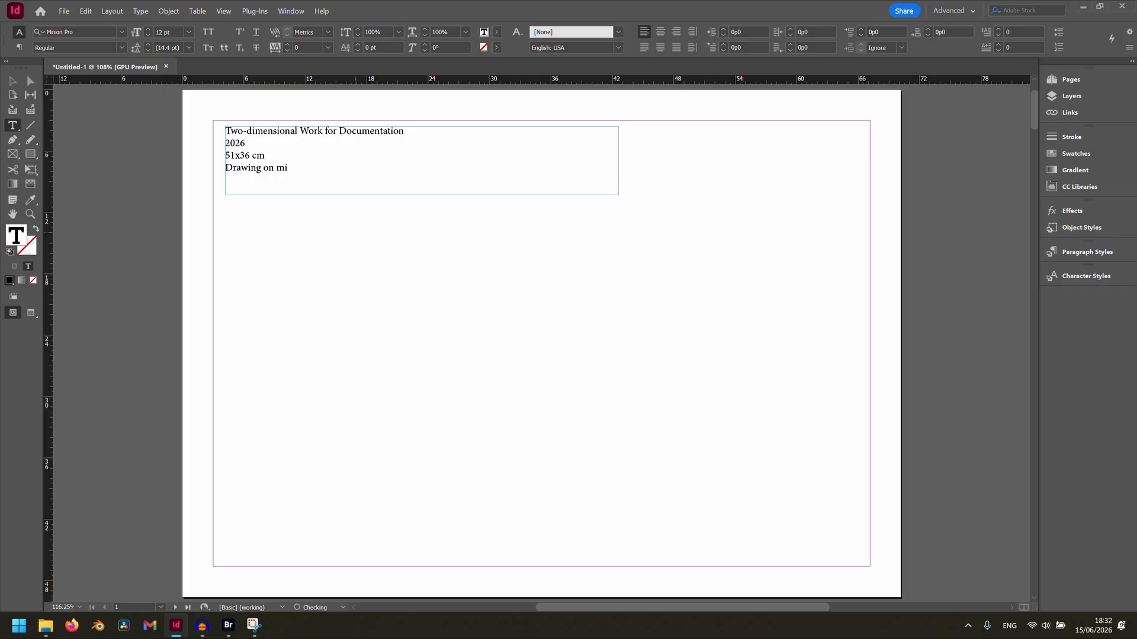
{"action": "type", "text": "llimeter paper "}
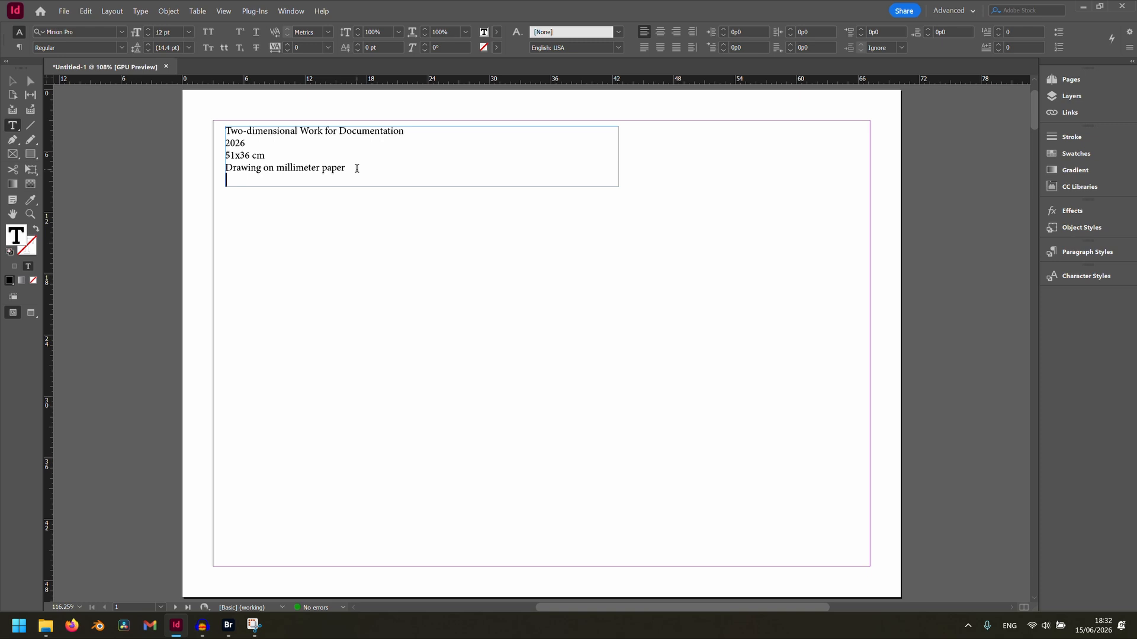
Add "This work was created solely for documentation purposes. It does not have any artistic, aesthetic or conceptual value." and extend the frame to 11p0 high
{"action": "type", "text": "This work was created solely for documentation purposes. It does not have any artistic, aesthetic"}
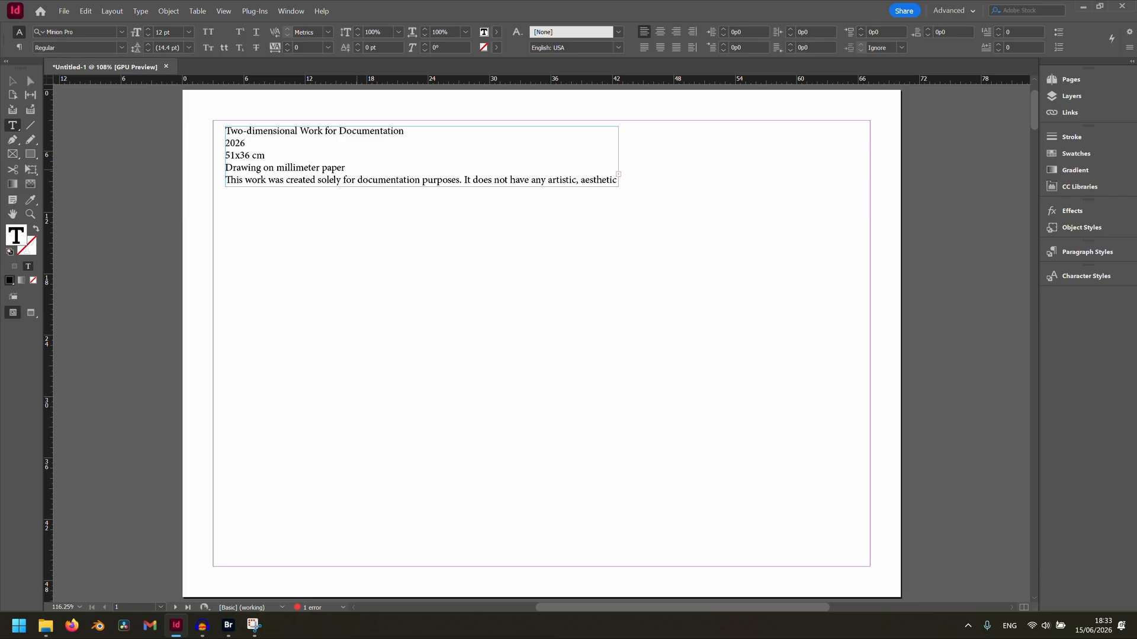
{"action": "left_click", "coordinate": [13, 83]}
{"action": "left_click_drag", "start_coordinate": [421, 186], "coordinate": [422, 239]}
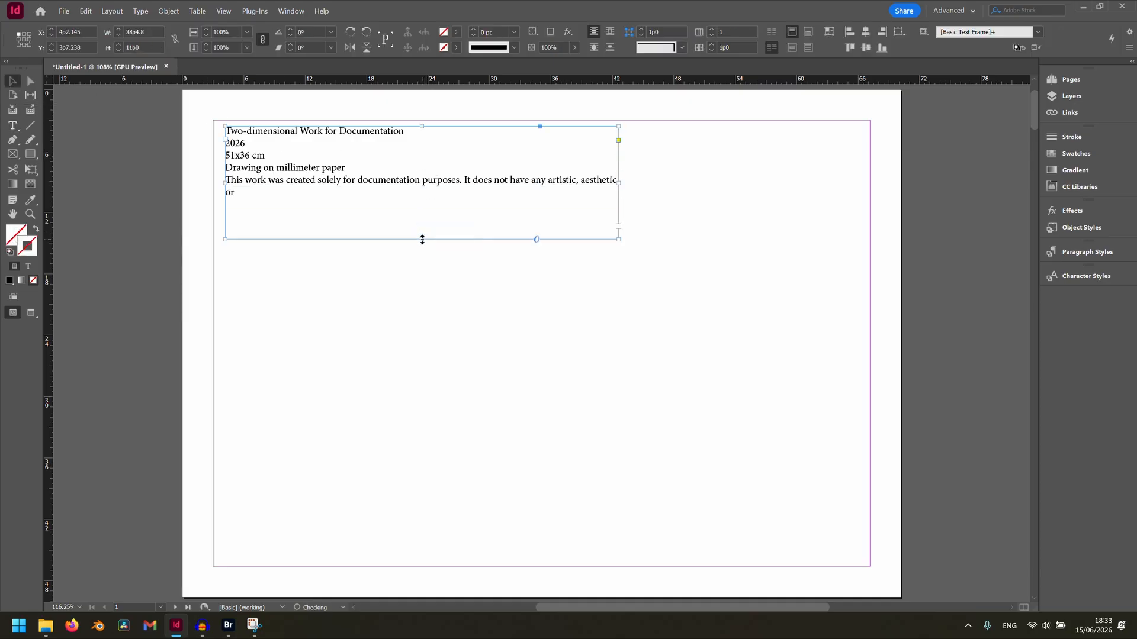
{"action": "left_click", "coordinate": [14, 126]}
{"action": "type", "text": "conceptual value."}
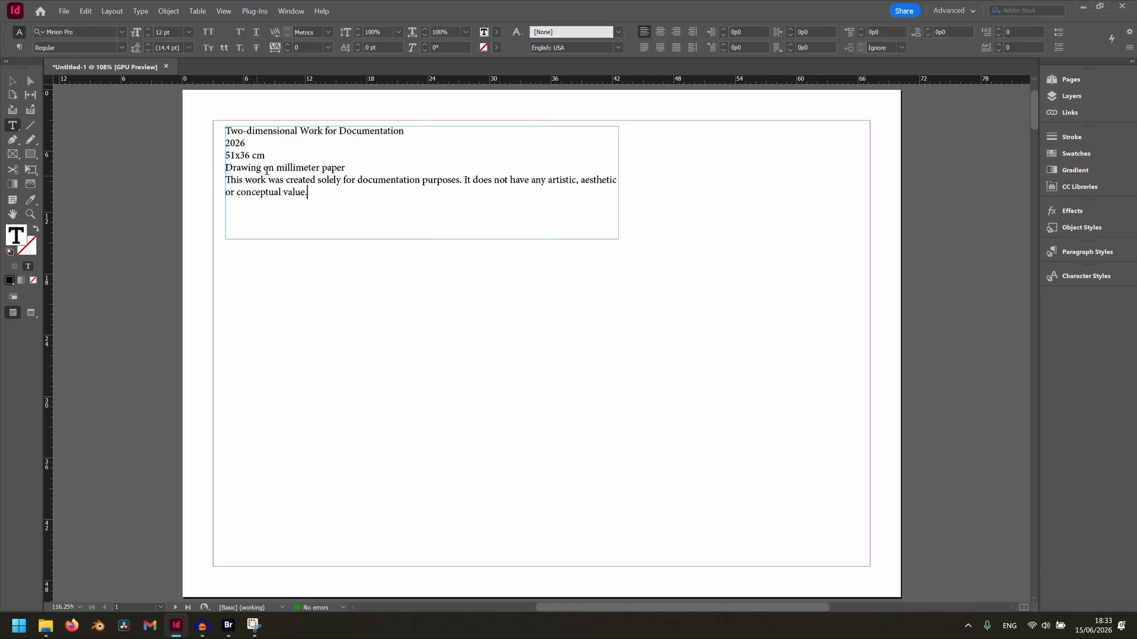
Format the title line "Two-dimensional Work for Documentation" in Garamond at 14 pt
{"action": "triple_click", "coordinate": [286, 130]}
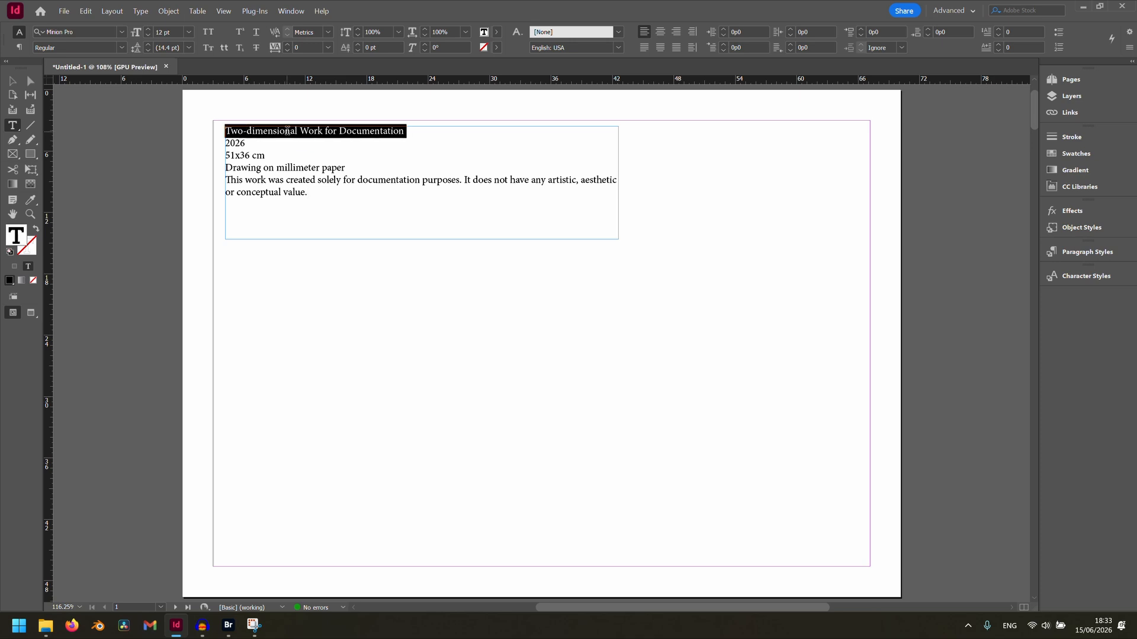
{"action": "left_click", "coordinate": [121, 31]}
{"action": "left_click", "coordinate": [98, 85]}
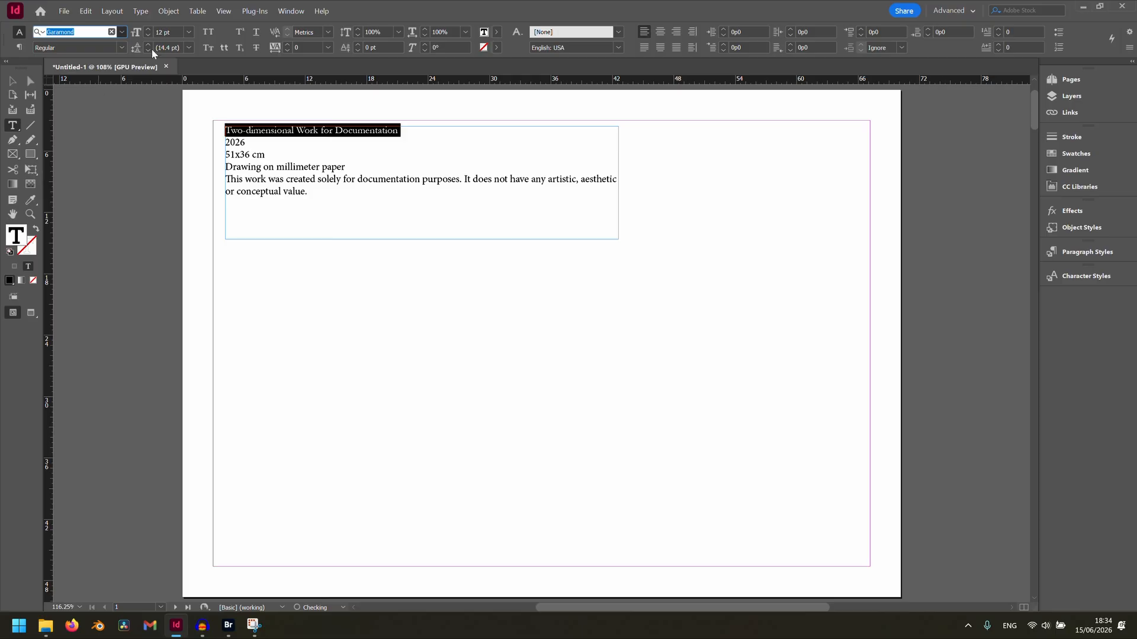
{"action": "left_click", "coordinate": [188, 32]}
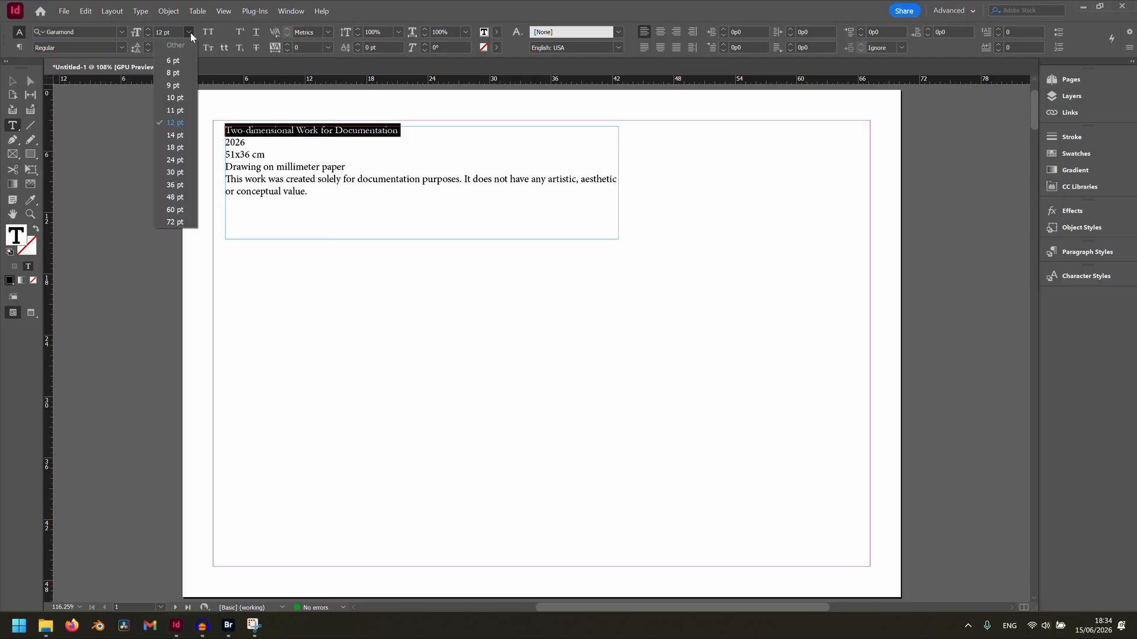
{"action": "left_click", "coordinate": [174, 135]}
{"action": "left_click", "coordinate": [231, 143]}
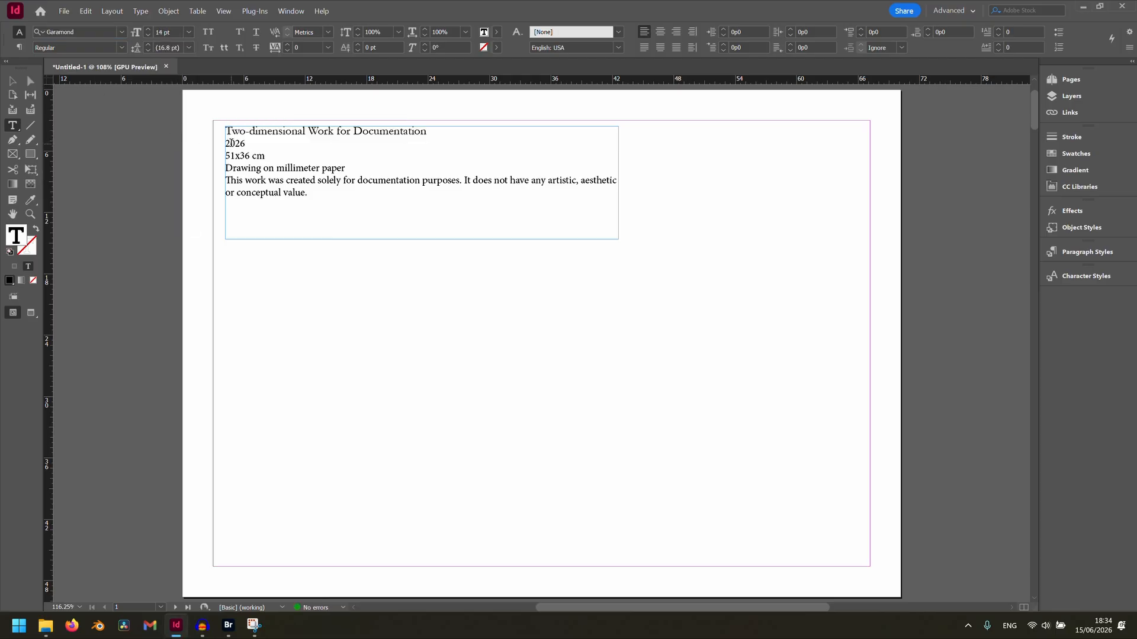
Make the title line bold and format the year, size and medium lines below it in Calibri at 10 pt
{"action": "triple_click", "coordinate": [246, 132]}
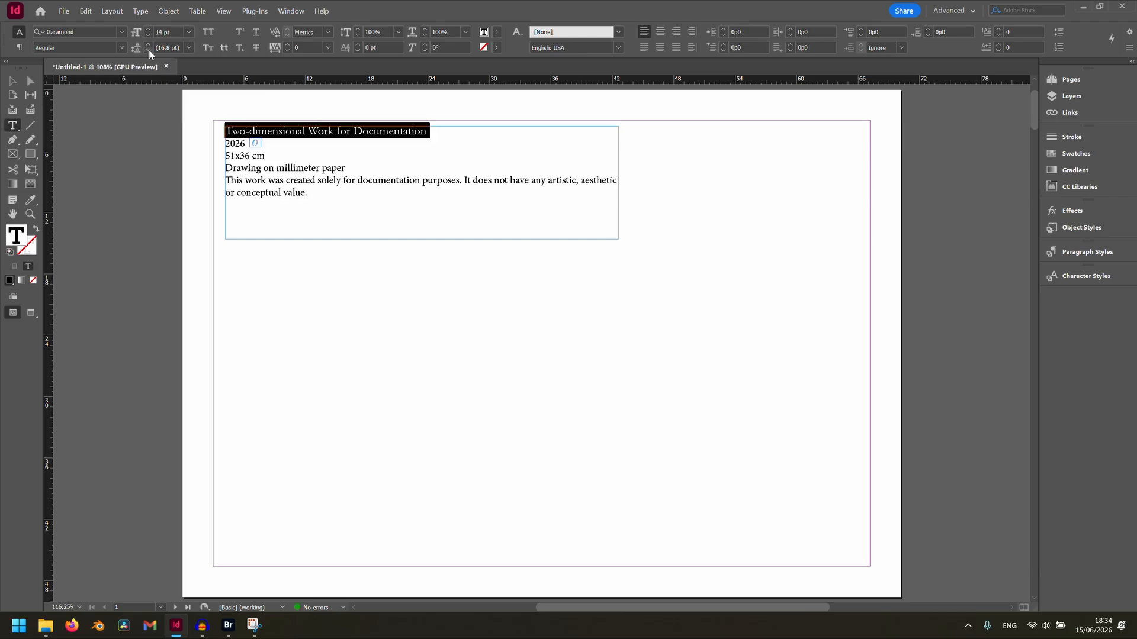
{"action": "left_click", "coordinate": [121, 47]}
{"action": "left_click", "coordinate": [104, 84]}
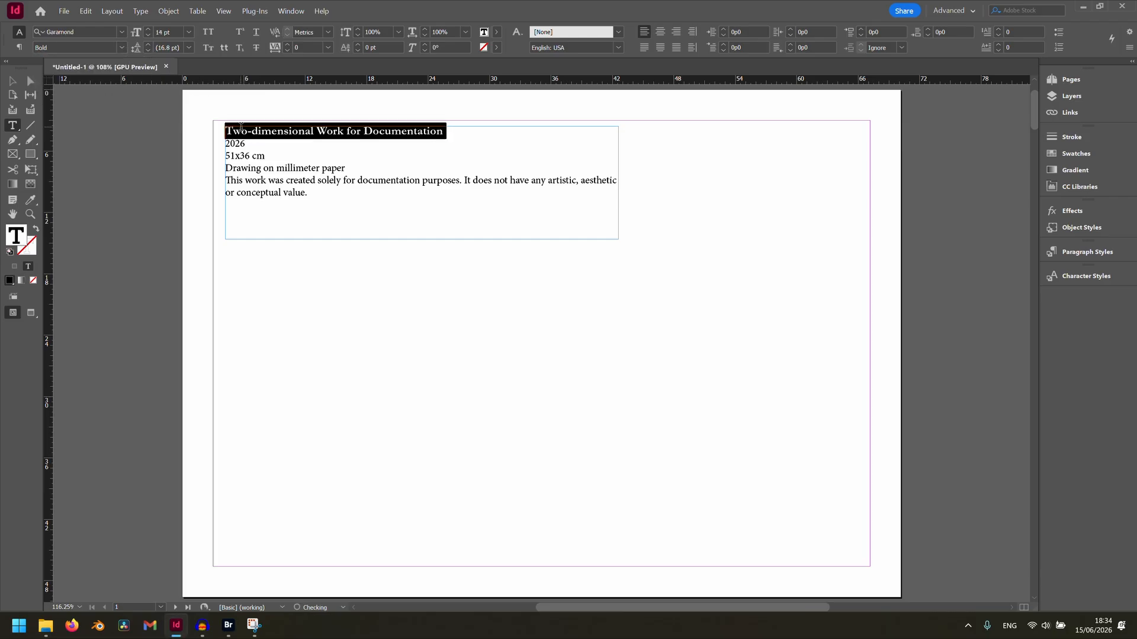
{"action": "left_click", "coordinate": [226, 143]}
{"action": "left_click_drag", "start_coordinate": [226, 143], "coordinate": [349, 166]}
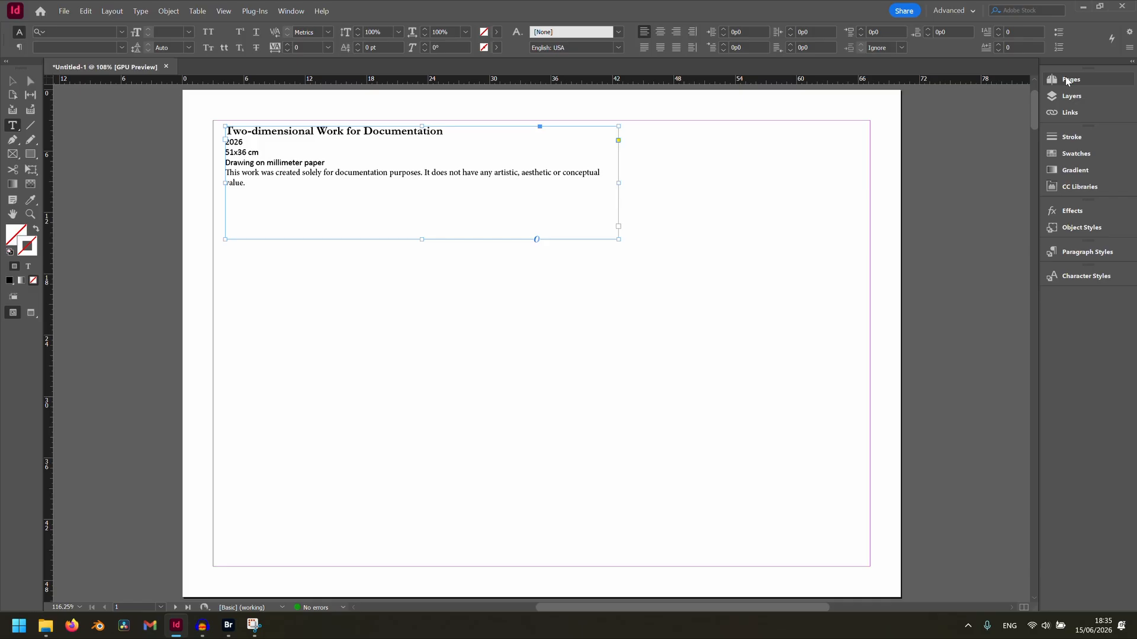
Go to page 2 and draw a text frame about 38p3 by 18p7 inside its upper margin corner
{"action": "left_click", "coordinate": [1067, 80]}
{"action": "double_click", "coordinate": [921, 176]}
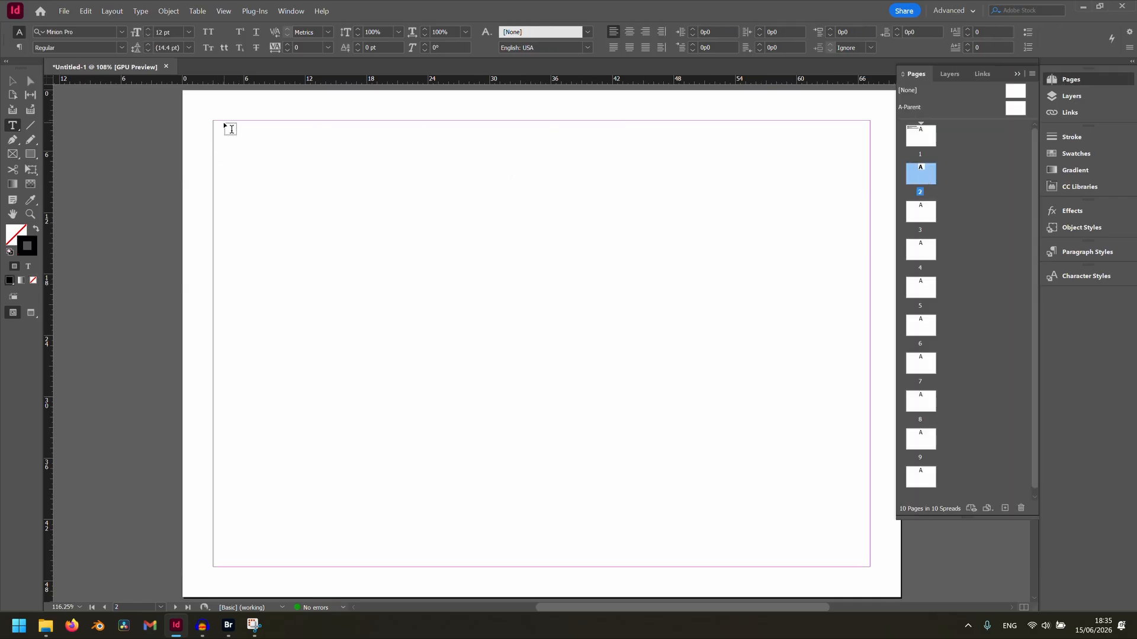
{"action": "left_click_drag", "start_coordinate": [224, 124], "coordinate": [616, 313]}
Enter "Three-dimensional Work for Documenation", "2026", "Dimensions variable", "Objects found in artist's studio" and a sentence stating the work was created for documentation purposes only
{"action": "type", "text": "Three-dimensioa"}
{"action": "key", "text": "BackSpace"}
{"action": "type", "text": "nal Work for Documenation "}
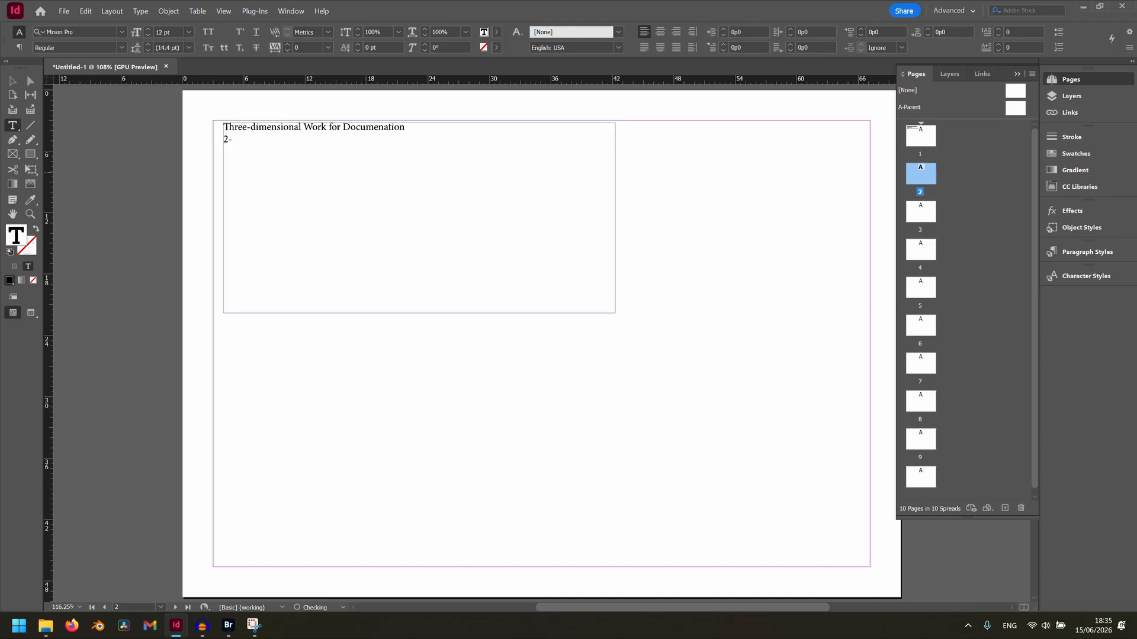
{"action": "type", "text": "202"}
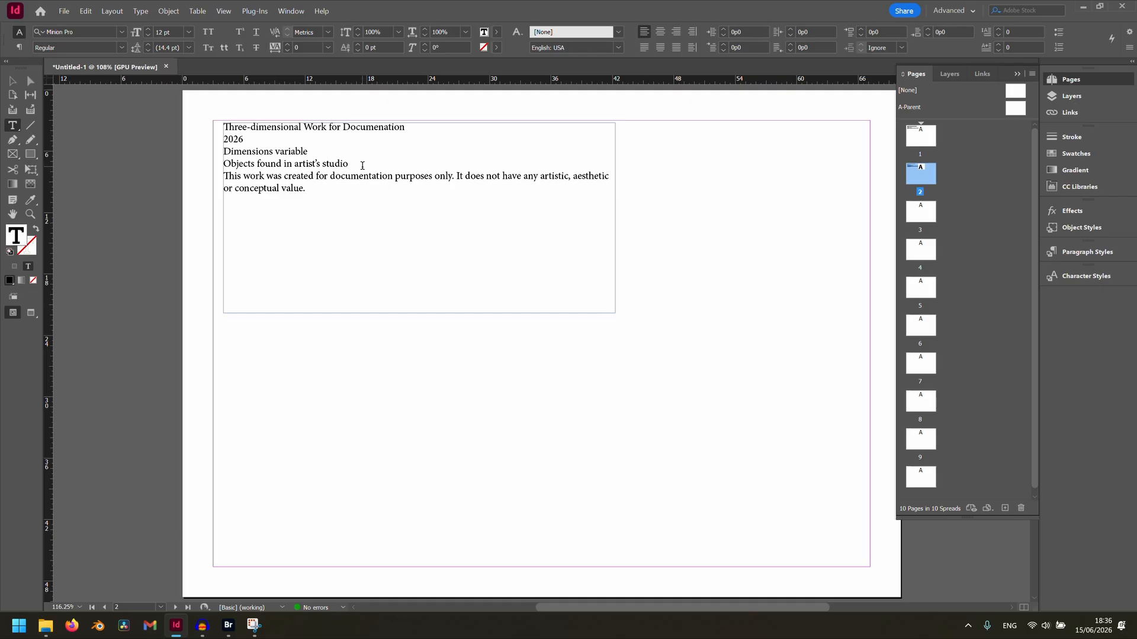
Cut the "Three-dimensional Work" caption frame from page 2 and paste it onto page 1
{"action": "scroll", "coordinate": [362, 166], "scroll_direction": "up", "scroll_amount": 2}
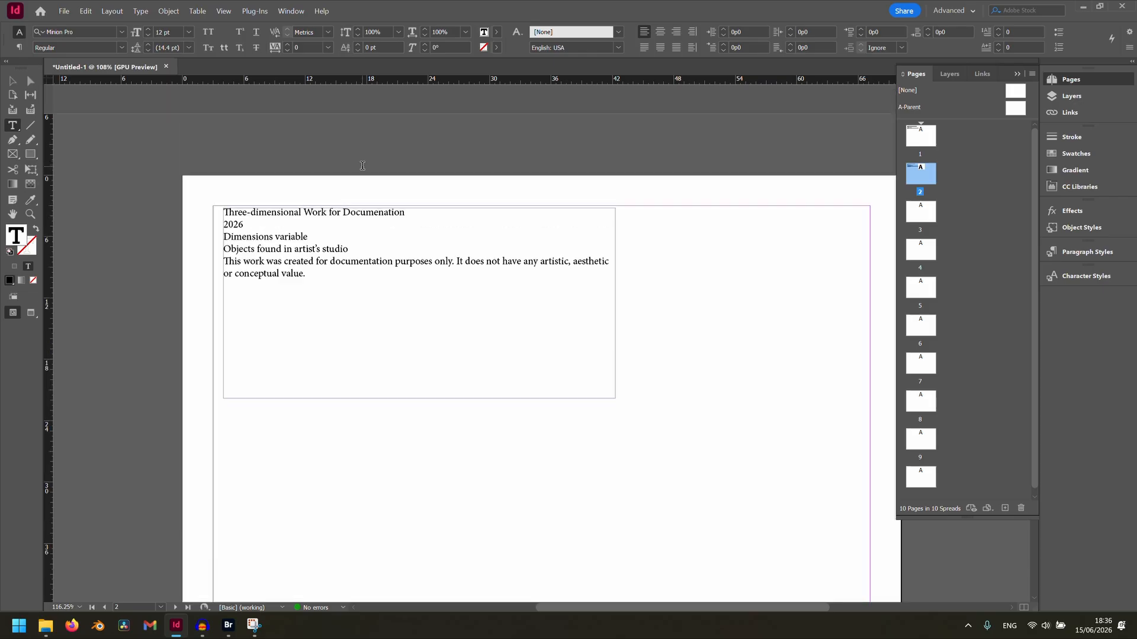
{"action": "scroll", "coordinate": [363, 166], "scroll_direction": "up", "scroll_amount": 1}
{"action": "scroll", "coordinate": [362, 167], "scroll_direction": "down", "scroll_amount": 3}
{"action": "scroll", "coordinate": [386, 190], "scroll_direction": "up", "scroll_amount": 4}
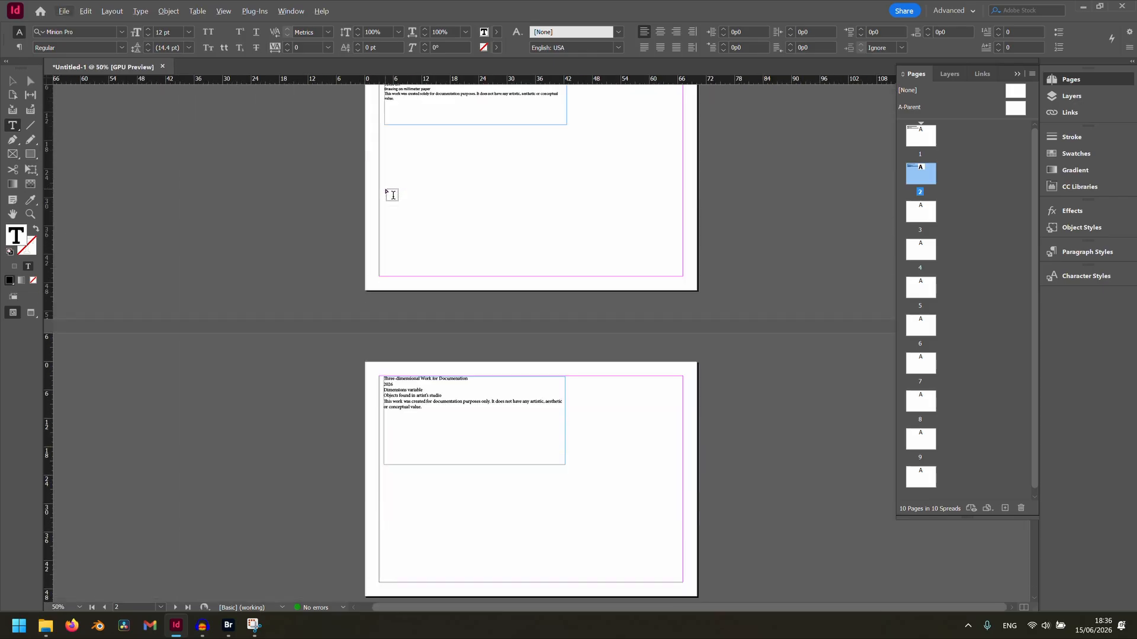
{"action": "scroll", "coordinate": [392, 195], "scroll_direction": "up", "scroll_amount": 2}
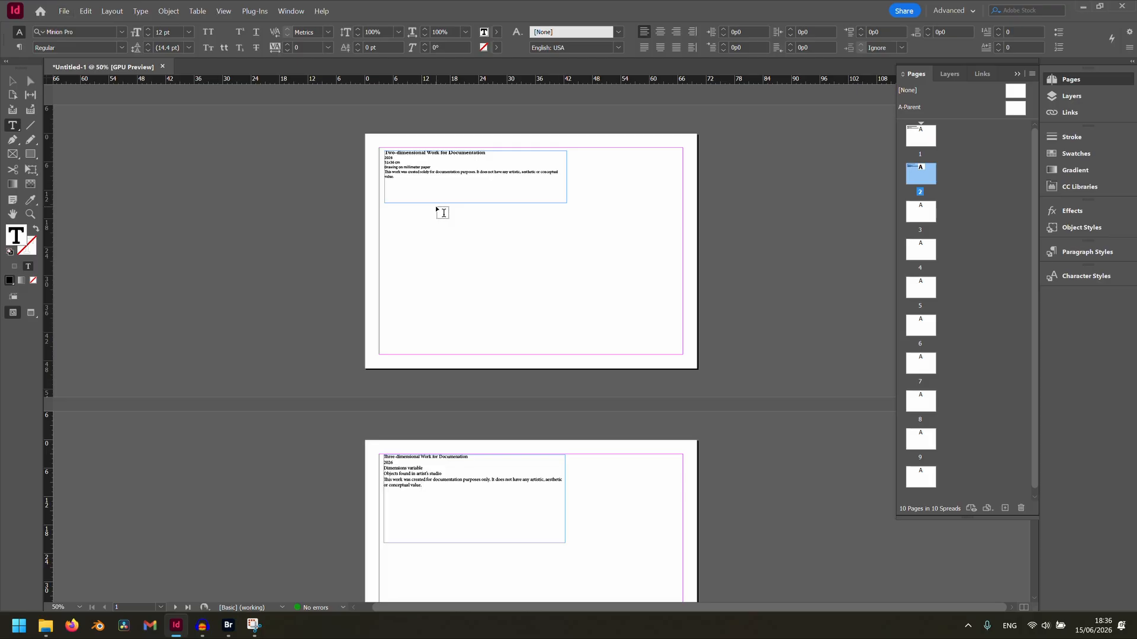
{"action": "scroll", "coordinate": [435, 205], "scroll_direction": "up", "scroll_amount": 1}
{"action": "scroll", "coordinate": [442, 226], "scroll_direction": "down", "scroll_amount": 1}
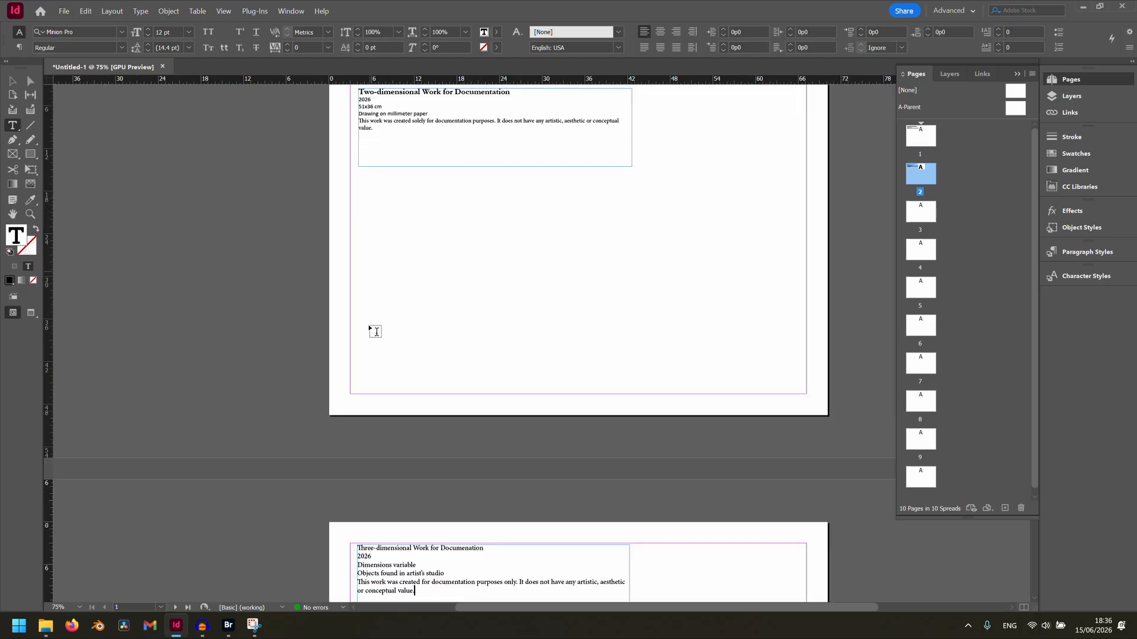
{"action": "left_click", "coordinate": [12, 82]}
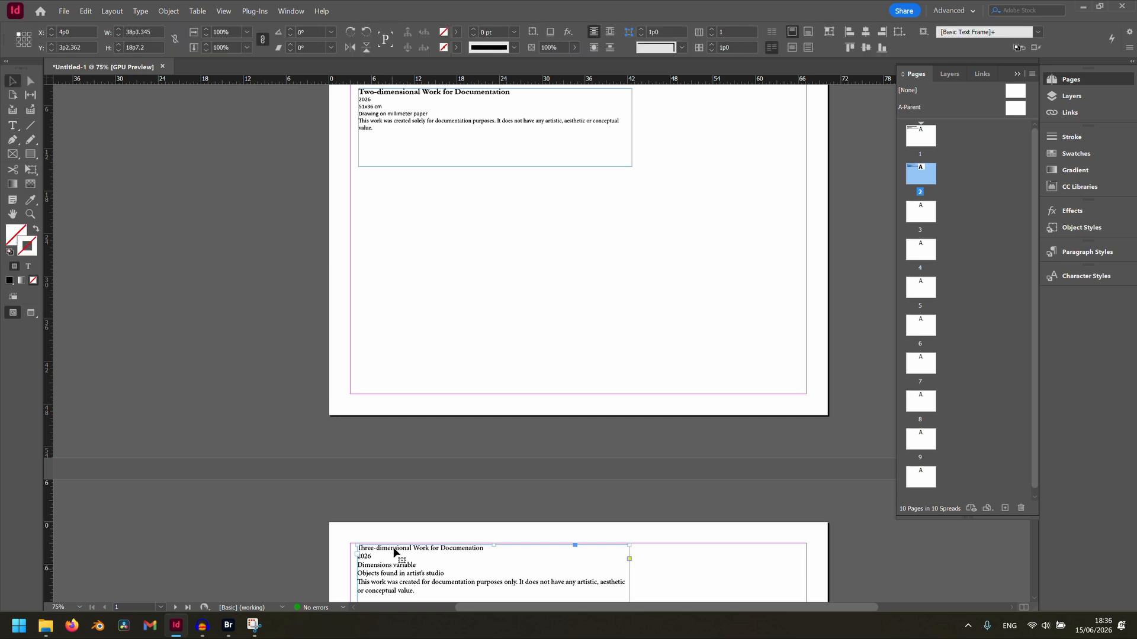
{"action": "key", "text": "Delete"}
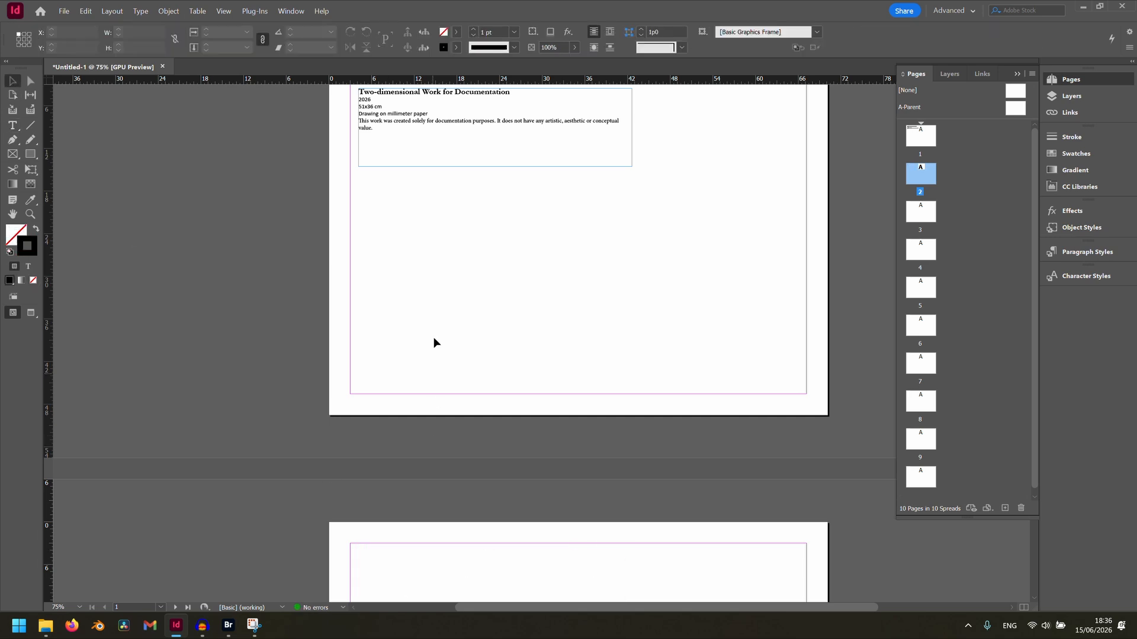
{"action": "left_click", "coordinate": [418, 257]}
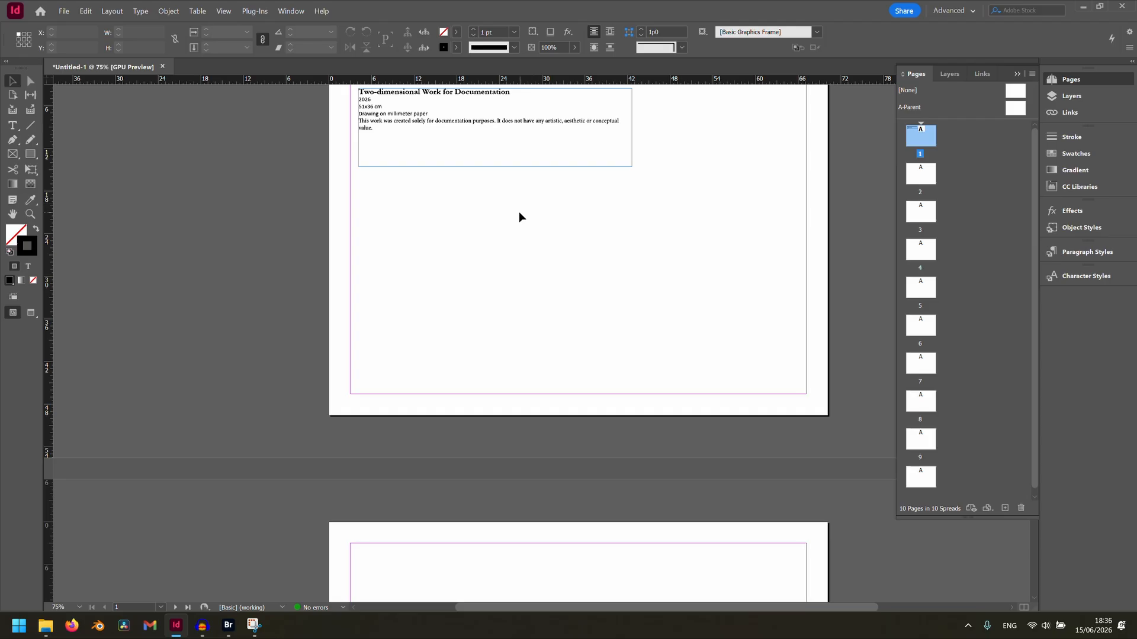
{"action": "key", "text": "ctrl+v"}
Position the pasted caption frame below the first one, aligned with its left edge, at about X 4p2 and Y 17p1
{"action": "scroll", "coordinate": [506, 218], "scroll_direction": "up", "scroll_amount": 2}
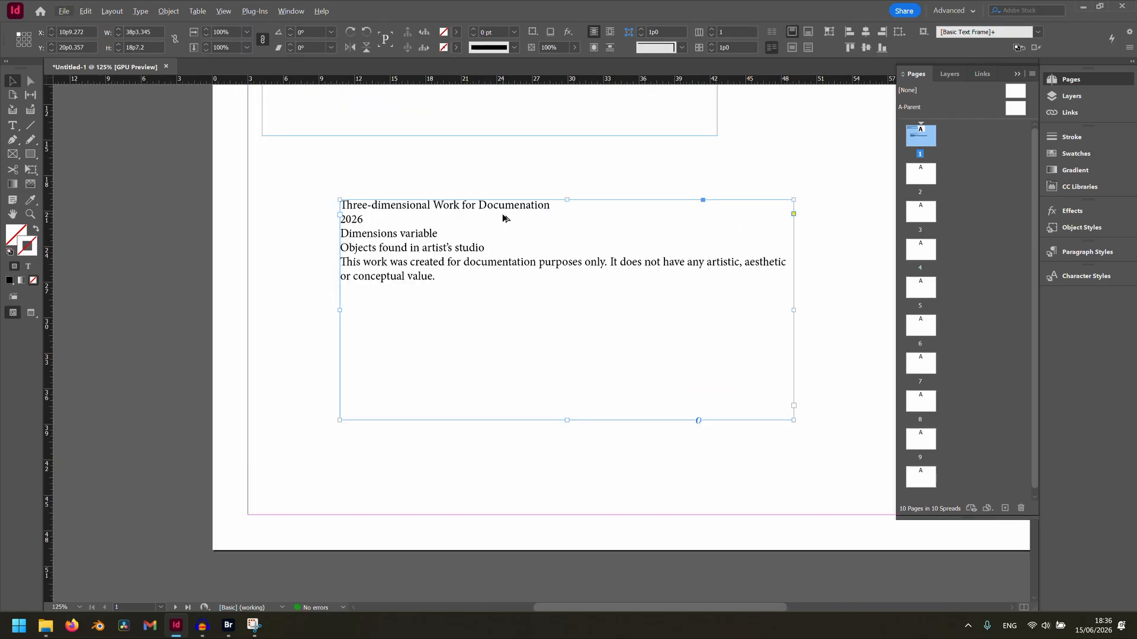
{"action": "scroll", "coordinate": [505, 220], "scroll_direction": "up", "scroll_amount": 3}
{"action": "left_click_drag", "start_coordinate": [511, 330], "coordinate": [431, 296]}
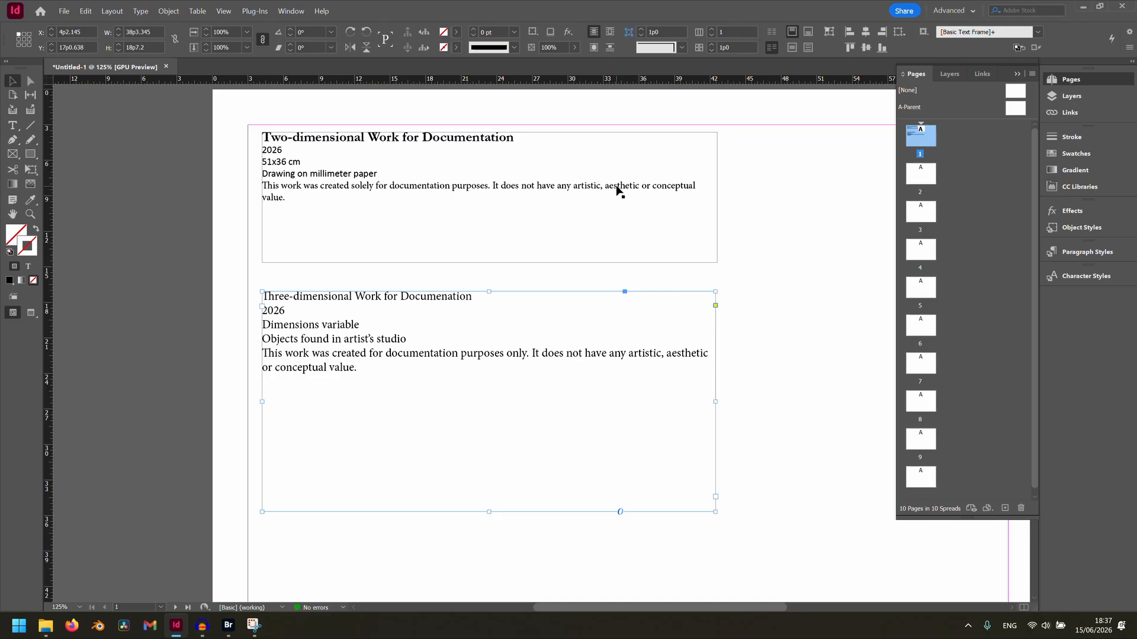
Create a paragraph style from the "Two-dimensional Work for Documentation" line and name it "Title"
{"action": "left_click", "coordinate": [13, 127]}
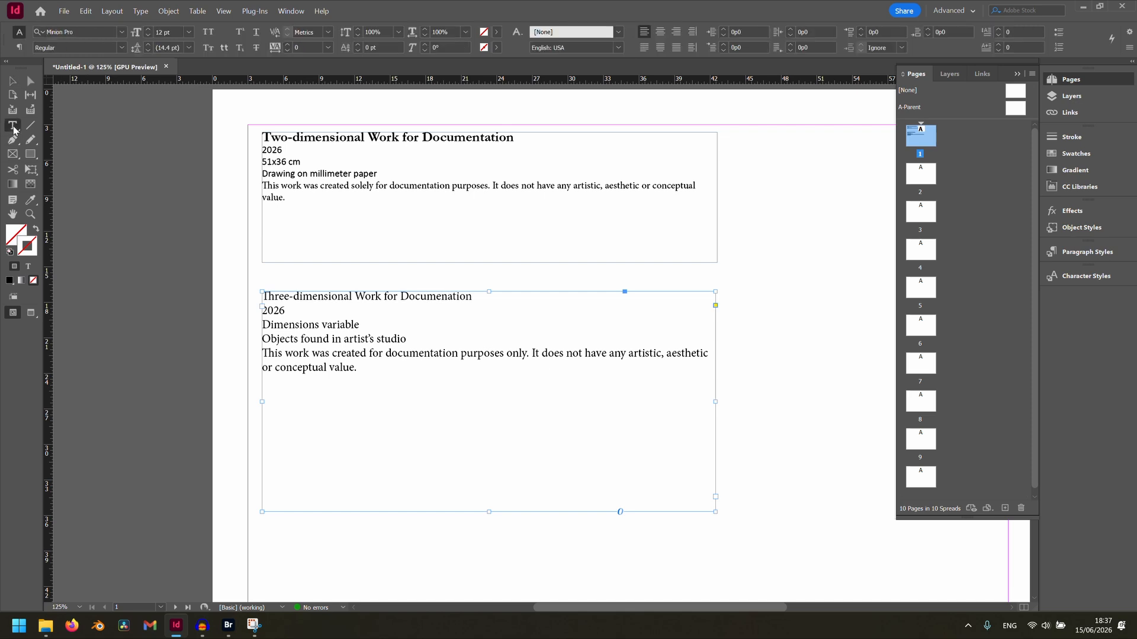
{"action": "left_click", "coordinate": [300, 137]}
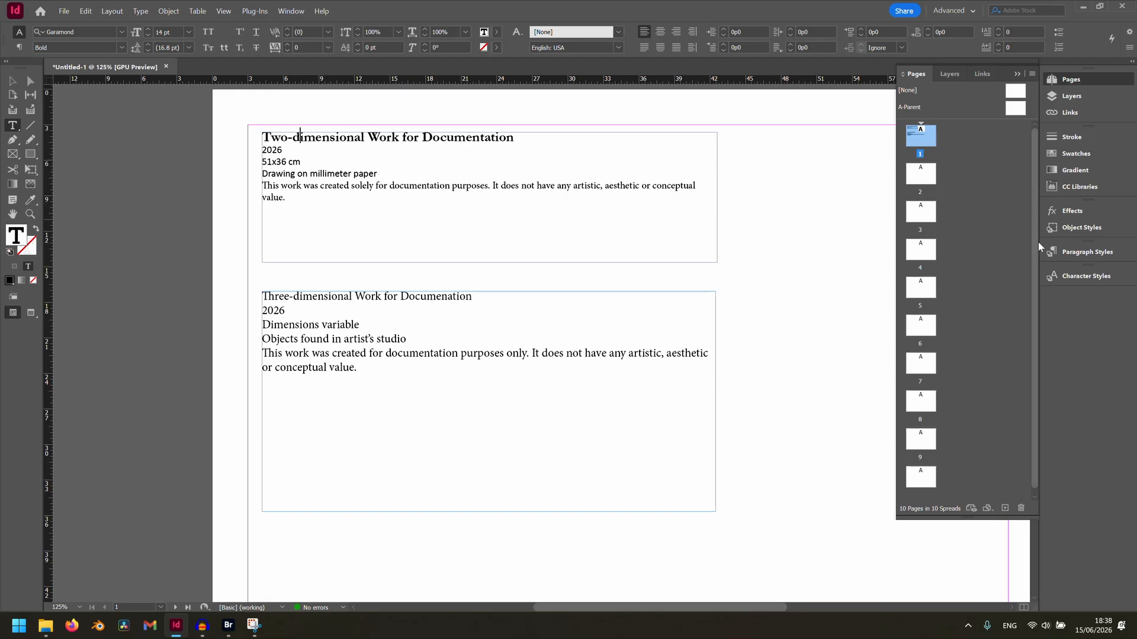
{"action": "left_click", "coordinate": [1069, 254]}
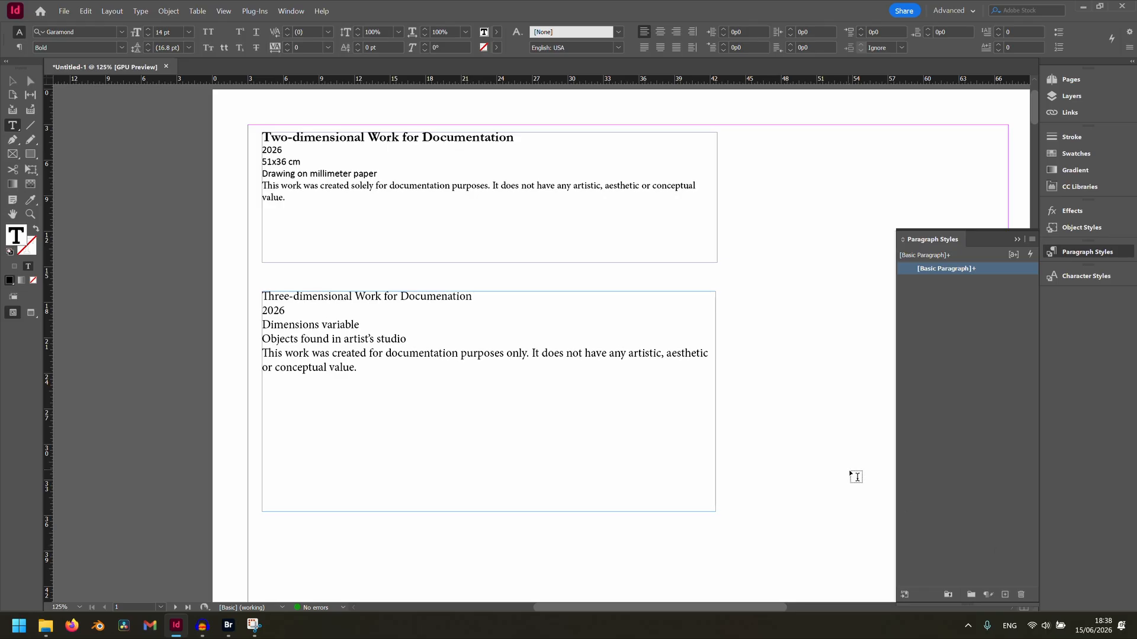
{"action": "left_click", "coordinate": [376, 137]}
{"action": "left_click", "coordinate": [1005, 596]}
{"action": "left_click", "coordinate": [946, 283]}
{"action": "left_click", "coordinate": [947, 283]}
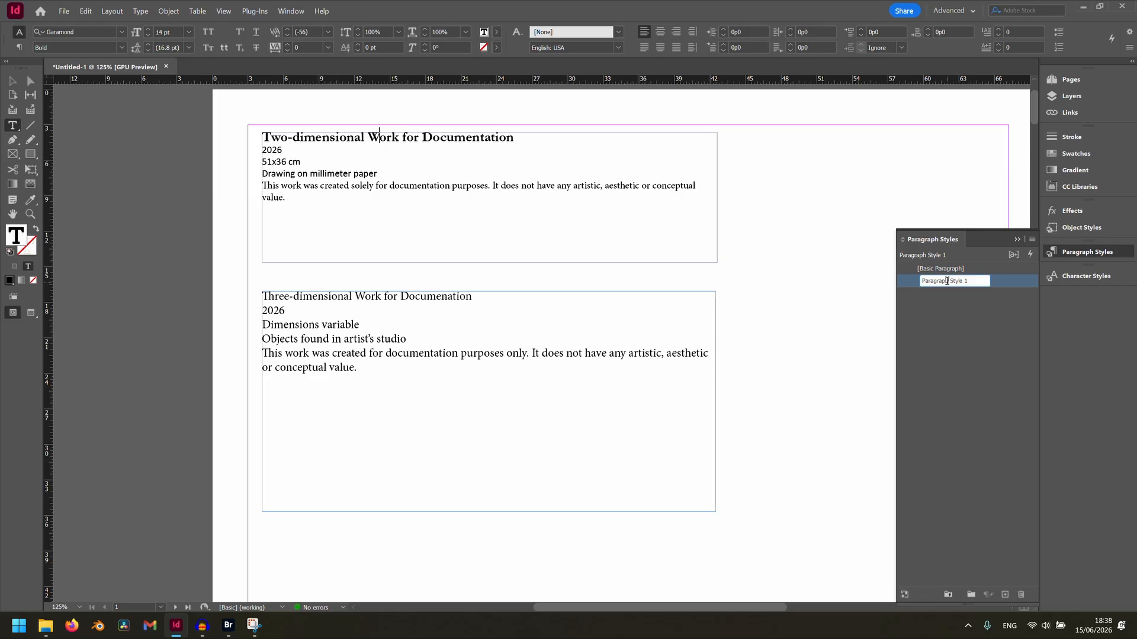
{"action": "key", "text": "Return"}
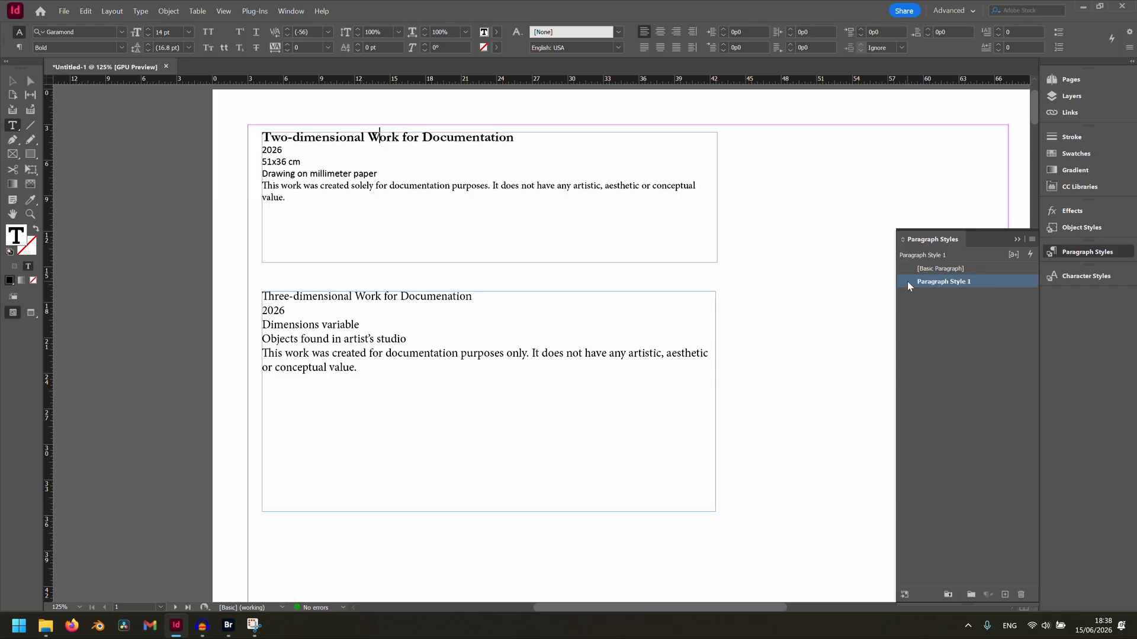
{"action": "double_click", "coordinate": [918, 282]}
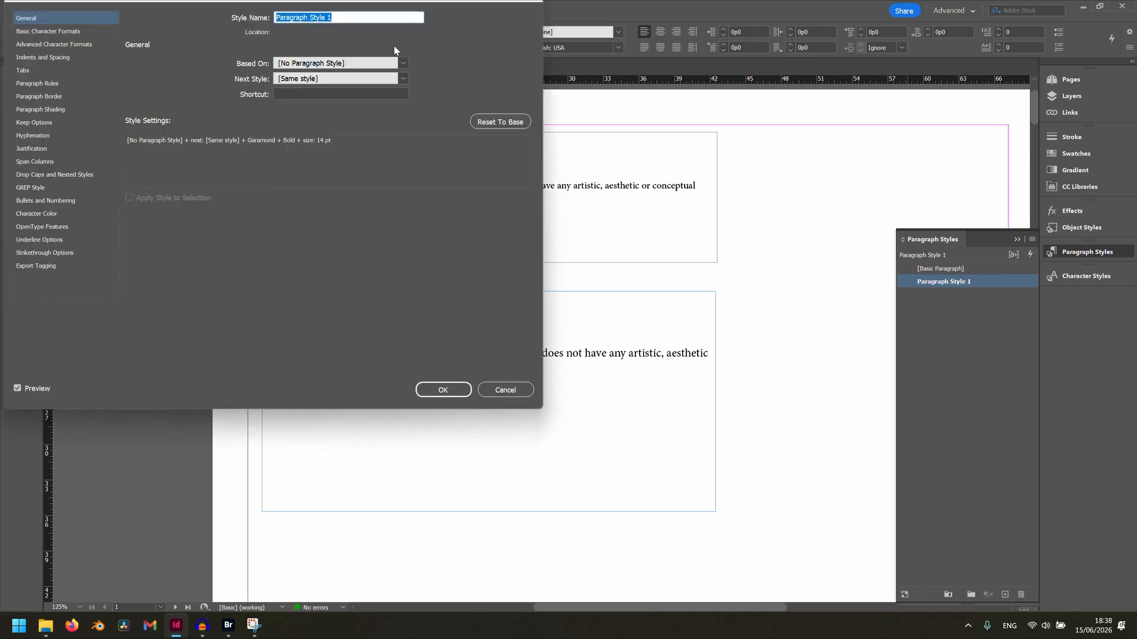
{"action": "type", "text": "Title"}
{"action": "left_click_drag", "start_coordinate": [149, 5], "coordinate": [207, 38]}
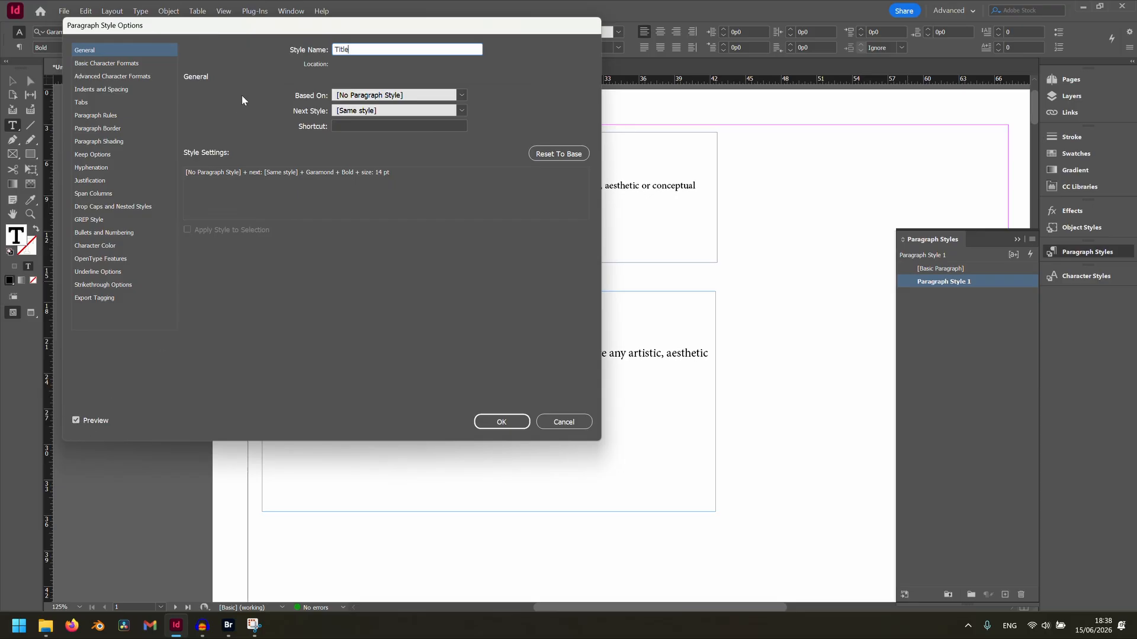
{"action": "left_click_drag", "start_coordinate": [278, 32], "coordinate": [761, 73]}
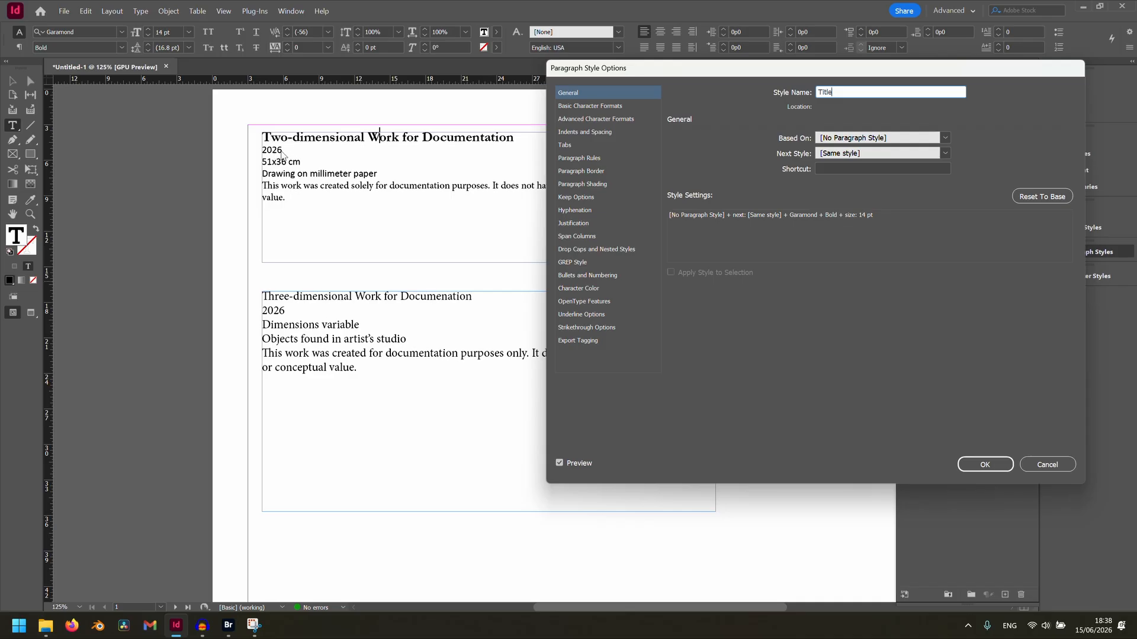
Set the Title style's Space After to 0p8 and accept the style options
{"action": "left_click", "coordinate": [588, 133]}
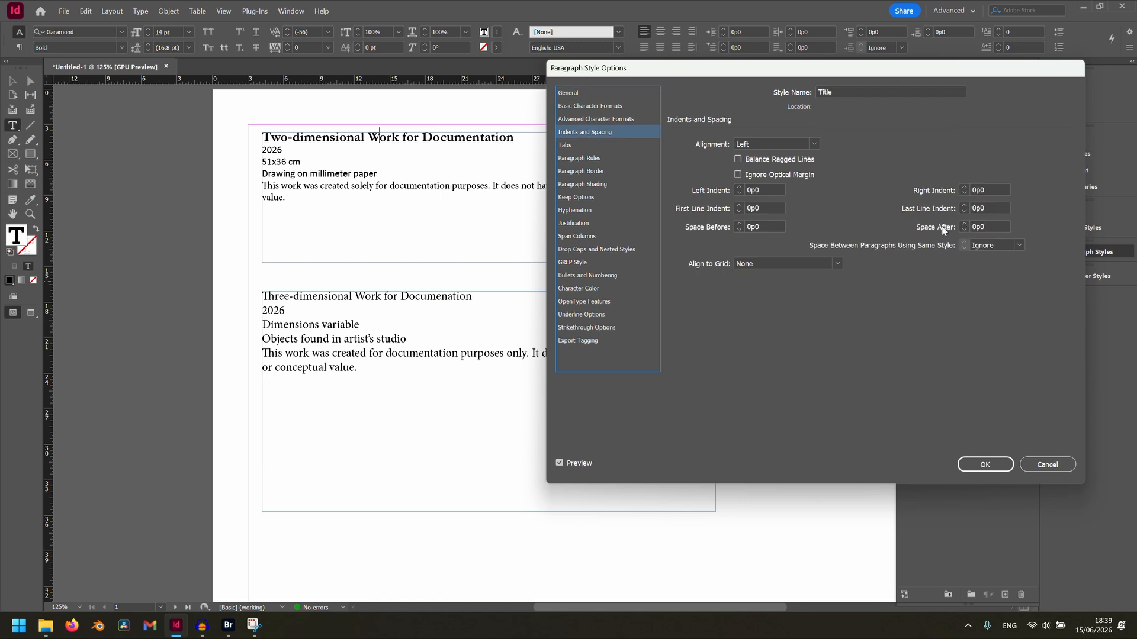
{"action": "left_click", "coordinate": [963, 226]}
{"action": "left_click", "coordinate": [963, 226]}
{"action": "left_click", "coordinate": [963, 226]}
{"action": "left_click", "coordinate": [963, 226]}
{"action": "left_click", "coordinate": [963, 226]}
{"action": "left_click", "coordinate": [963, 226]}
{"action": "left_click", "coordinate": [963, 226]}
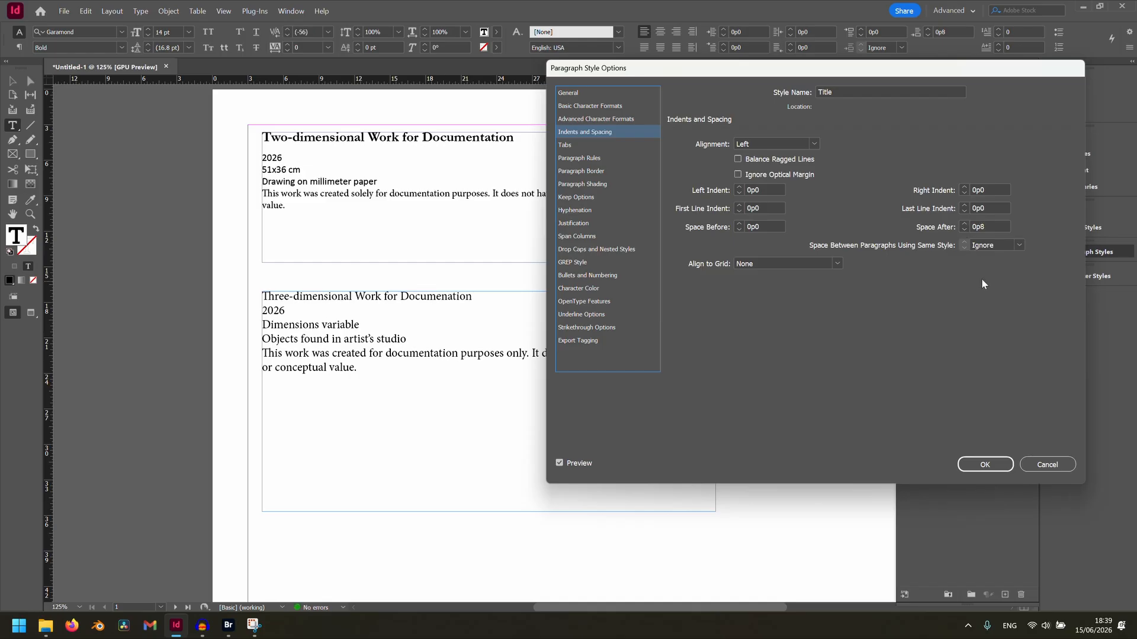
{"action": "left_click", "coordinate": [985, 465]}
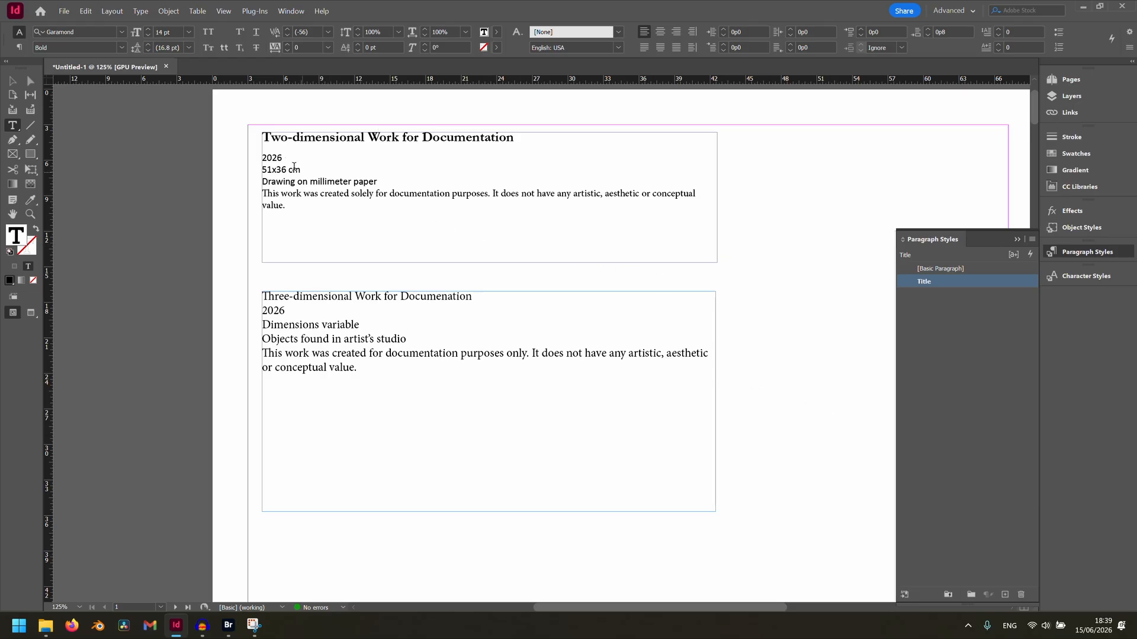
Create a paragraph style from the "2026" line of the first caption and name it "Technical"
{"action": "left_click", "coordinate": [273, 157]}
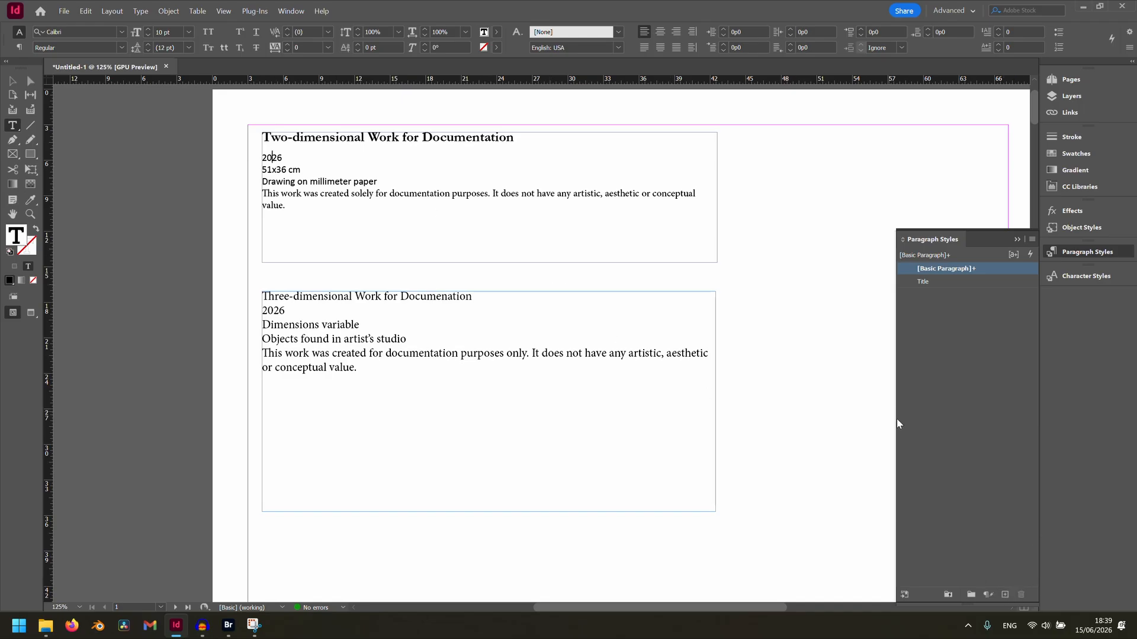
{"action": "left_click", "coordinate": [1005, 600]}
{"action": "left_click", "coordinate": [941, 283]}
{"action": "double_click", "coordinate": [1004, 283]}
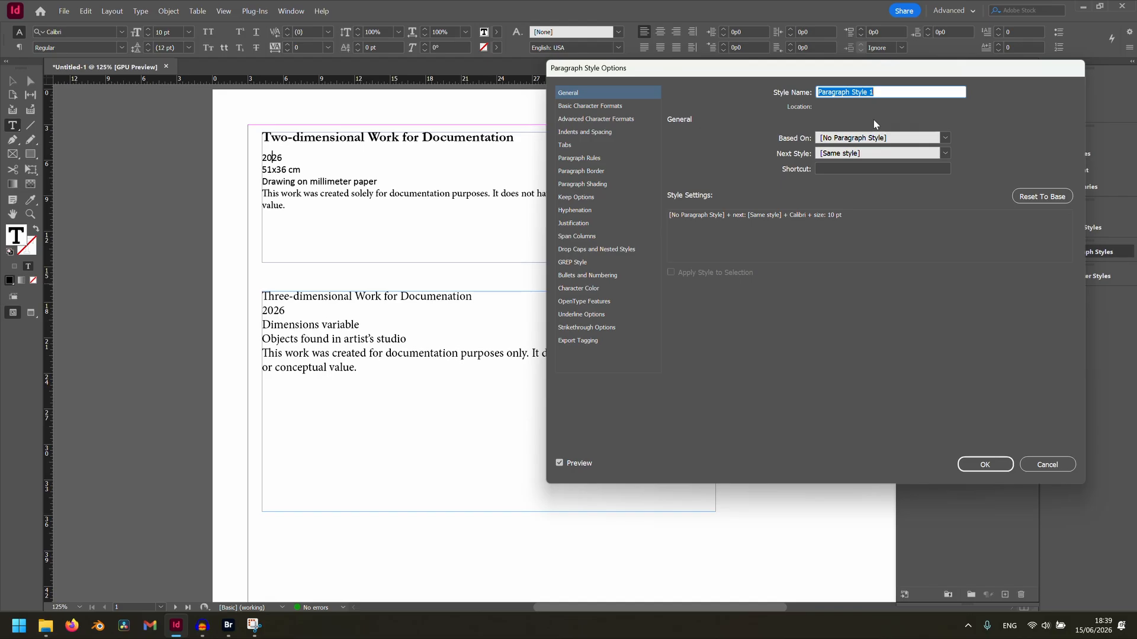
{"action": "type", "text": "Technical"}
{"action": "left_click", "coordinate": [975, 466]}
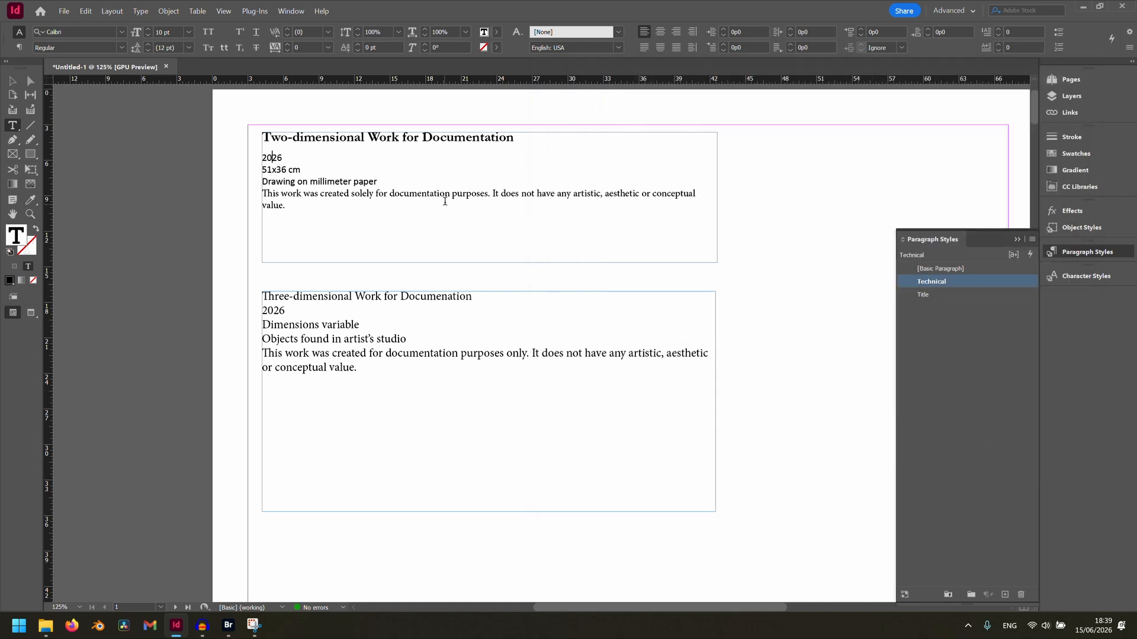
Check which paragraph styles are assigned to the first caption's title and year lines
{"action": "left_click", "coordinate": [386, 139]}
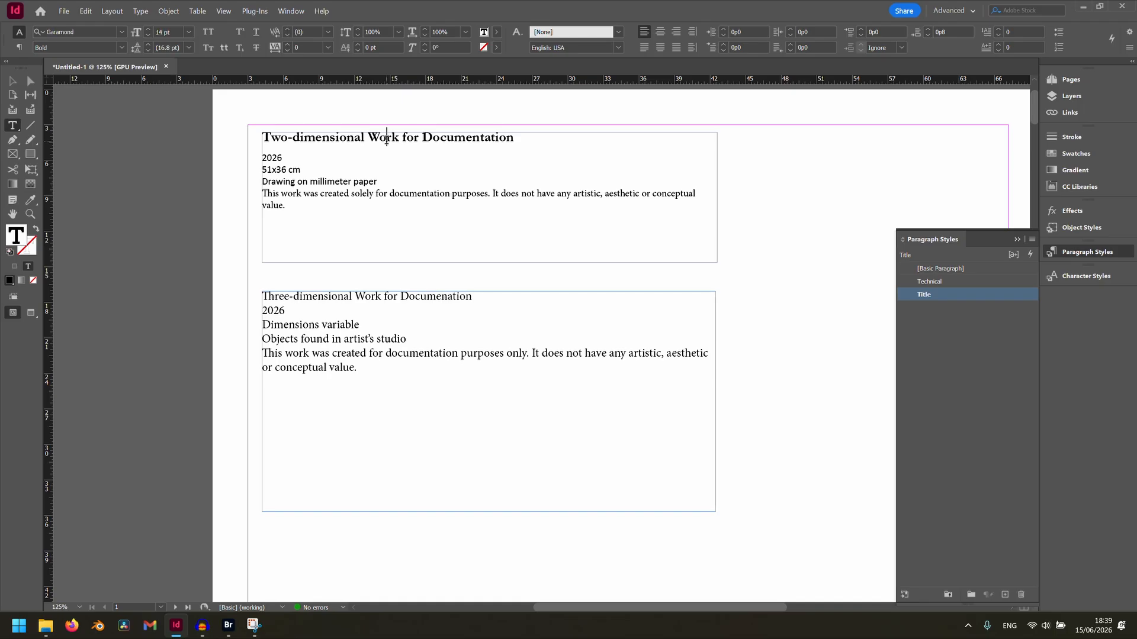
{"action": "triple_click", "coordinate": [386, 138]}
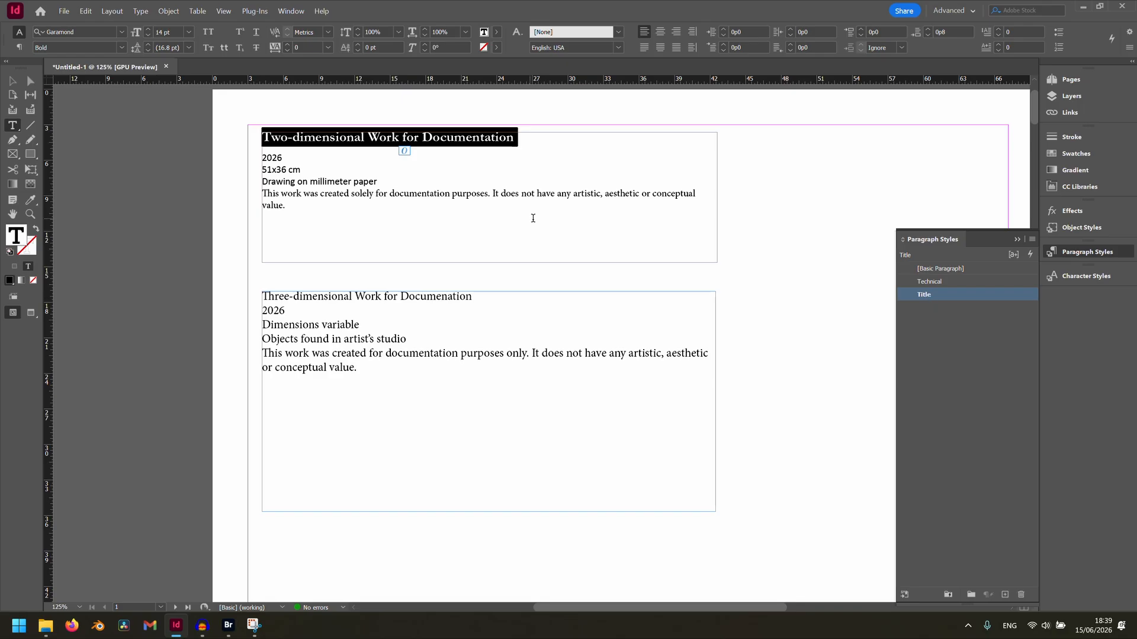
{"action": "left_click", "coordinate": [271, 157]}
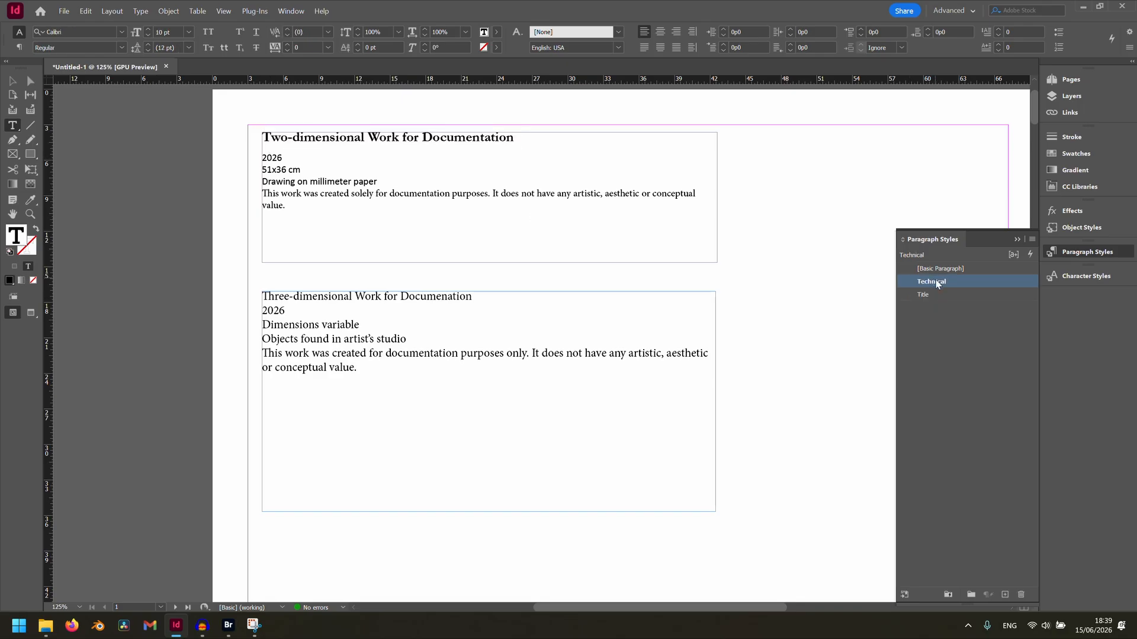
Apply the Technical paragraph style to the "51x36 cm" and "Drawing on millimeter paper" lines of the first caption
{"action": "left_click", "coordinate": [273, 170]}
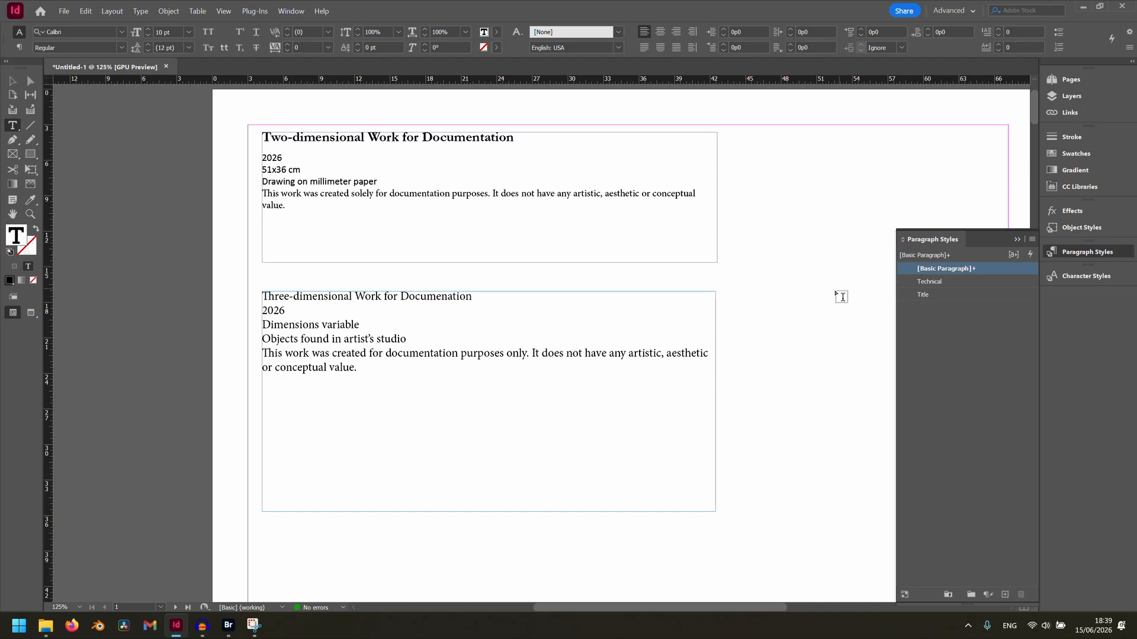
{"action": "left_click", "coordinate": [930, 282]}
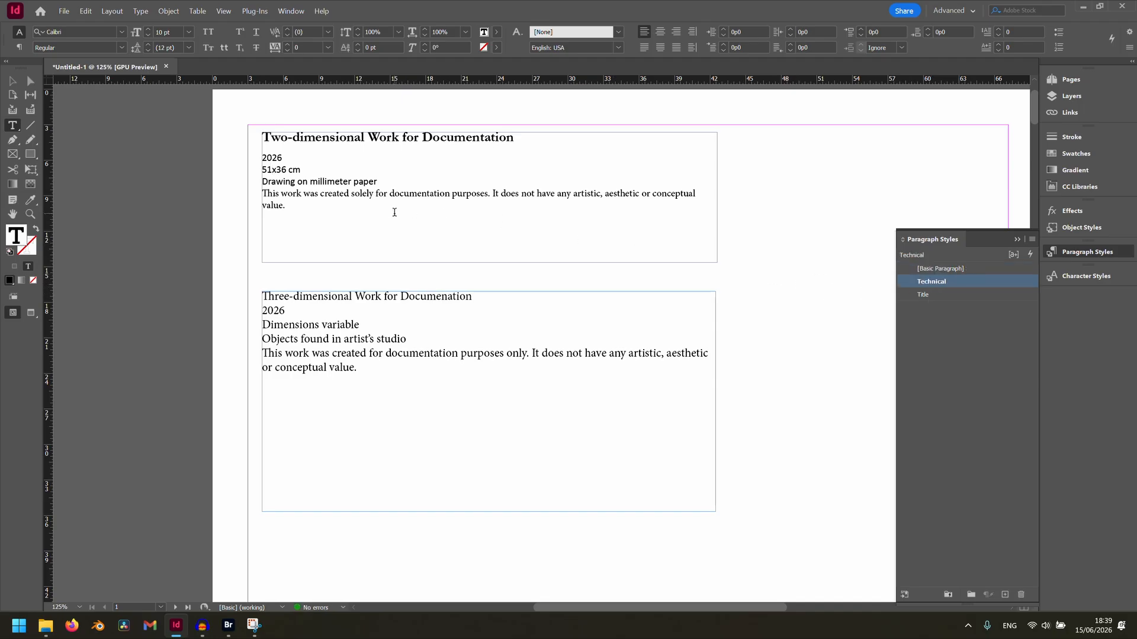
{"action": "left_click", "coordinate": [303, 181]}
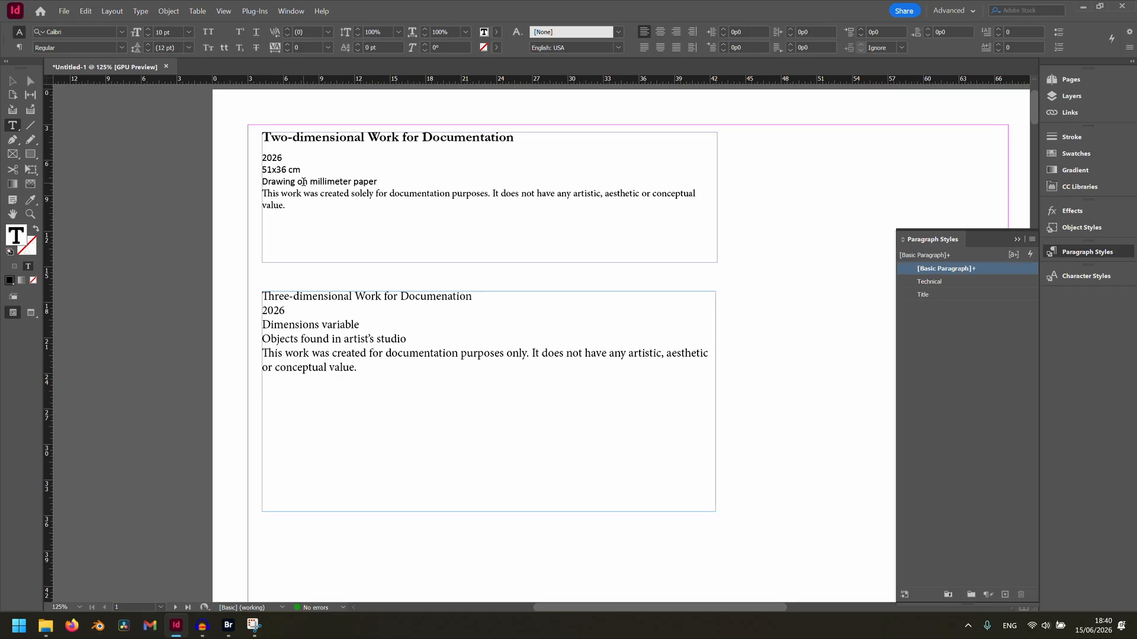
{"action": "left_click", "coordinate": [936, 282]}
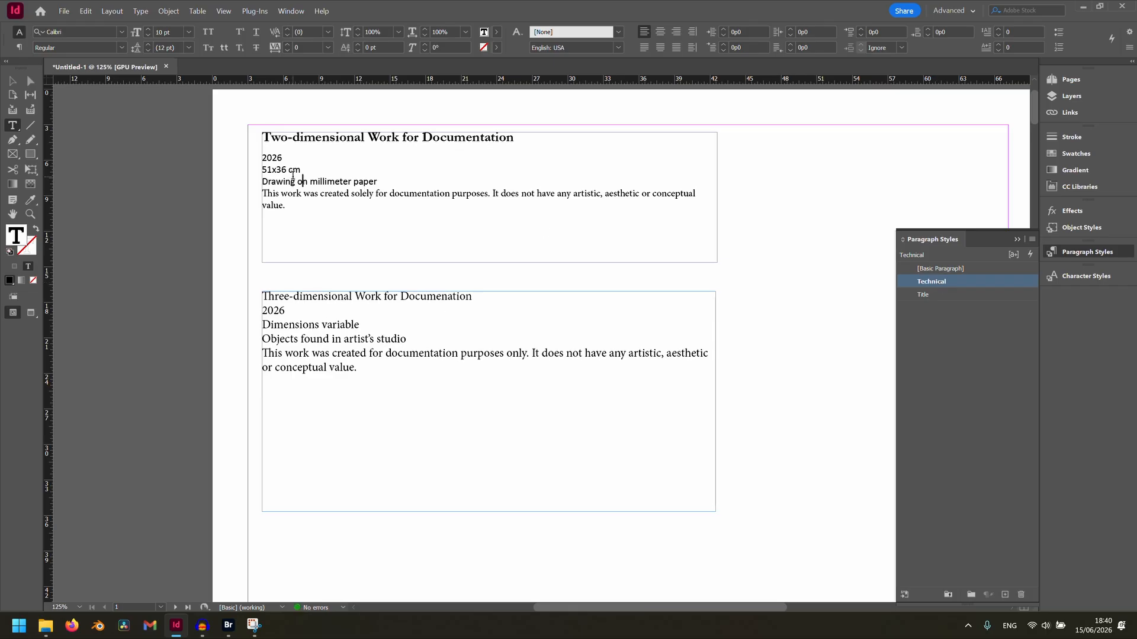
Create a paragraph style from the first caption's closing description paragraph and name it "Statement"
{"action": "left_click", "coordinate": [308, 193]}
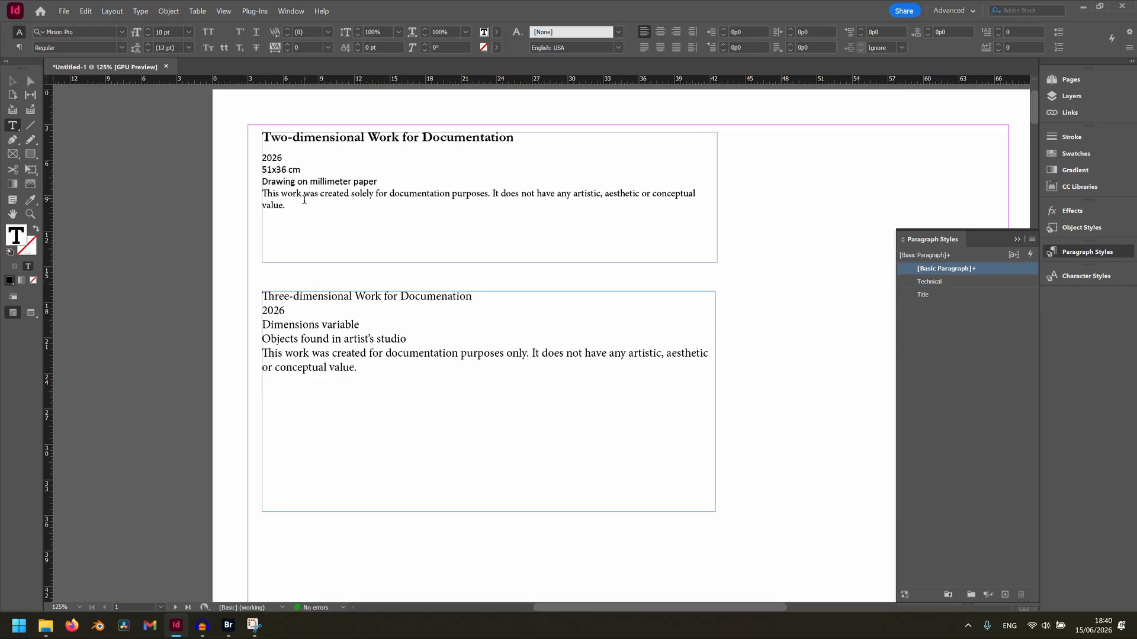
{"action": "left_click_drag", "start_coordinate": [290, 207], "coordinate": [263, 194]}
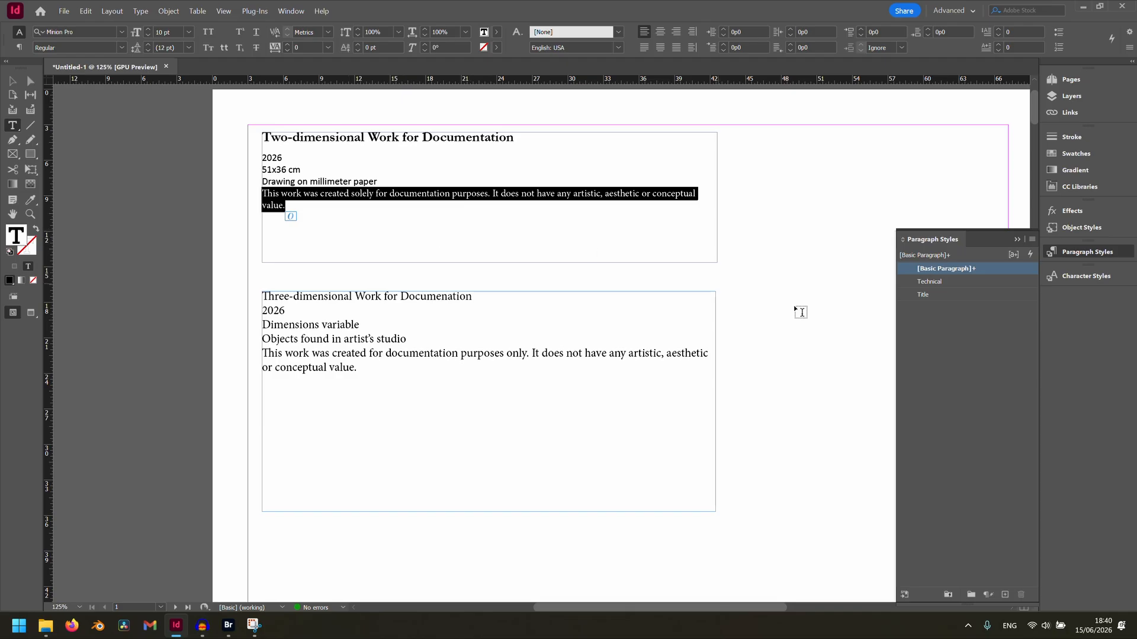
{"action": "left_click", "coordinate": [1005, 594]}
{"action": "left_click", "coordinate": [973, 278]}
{"action": "left_click", "coordinate": [975, 281]}
{"action": "left_click", "coordinate": [1004, 279]}
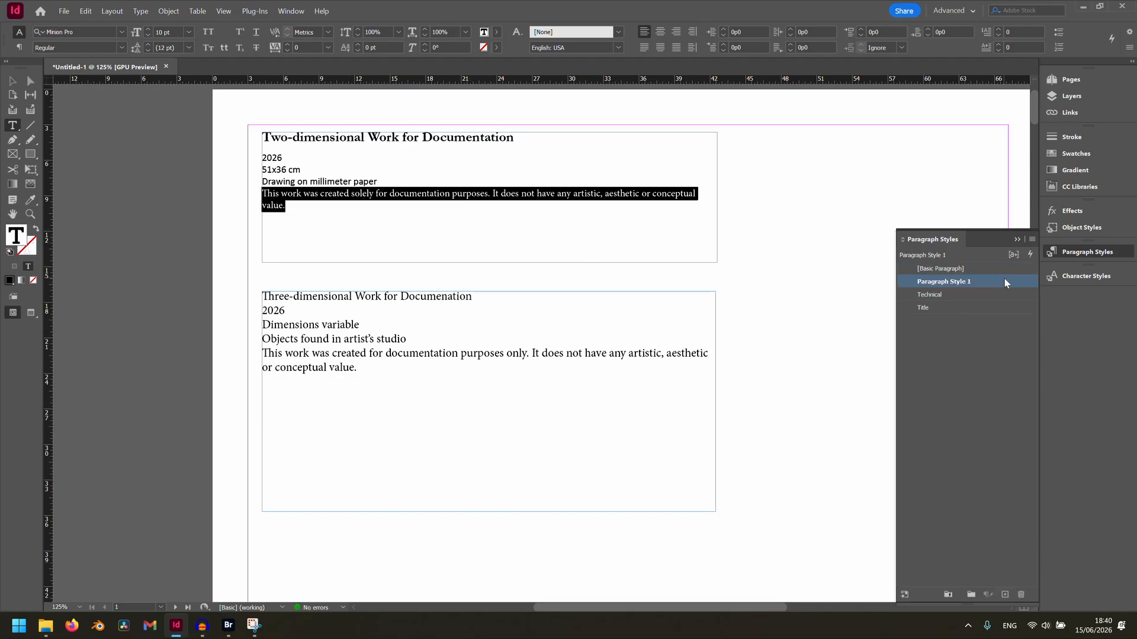
{"action": "double_click", "coordinate": [1004, 279]}
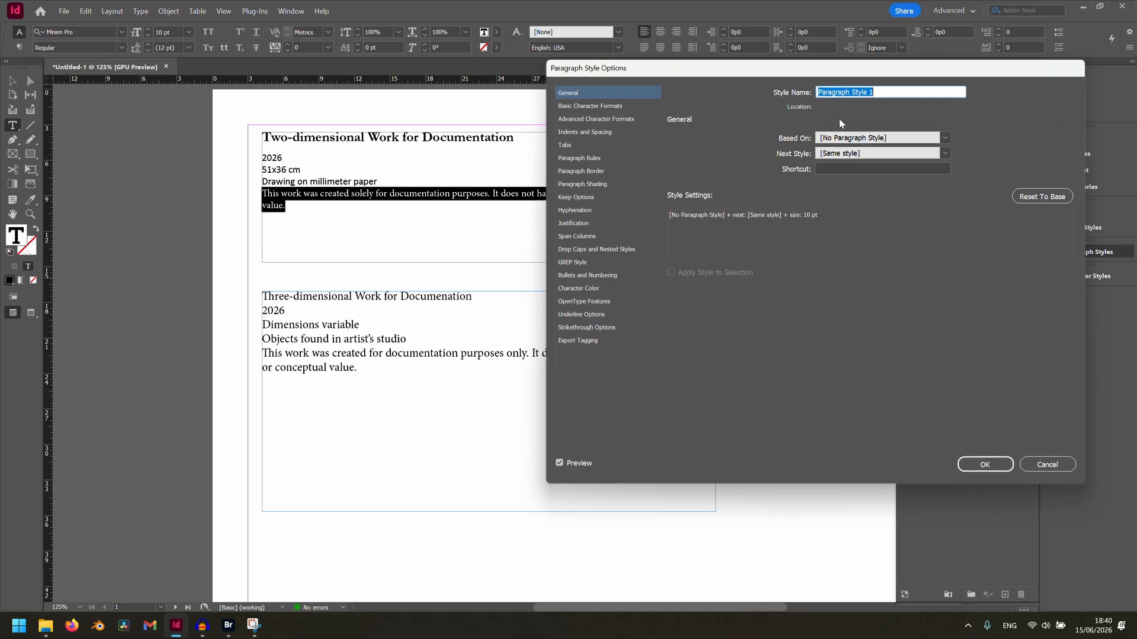
{"action": "type", "text": "Statm"}
{"action": "key", "text": "BackSpace"}
{"action": "type", "text": "ement"}
Set the Statement style's Space Before to 0p6 and accept the style options
{"action": "left_click", "coordinate": [599, 132]}
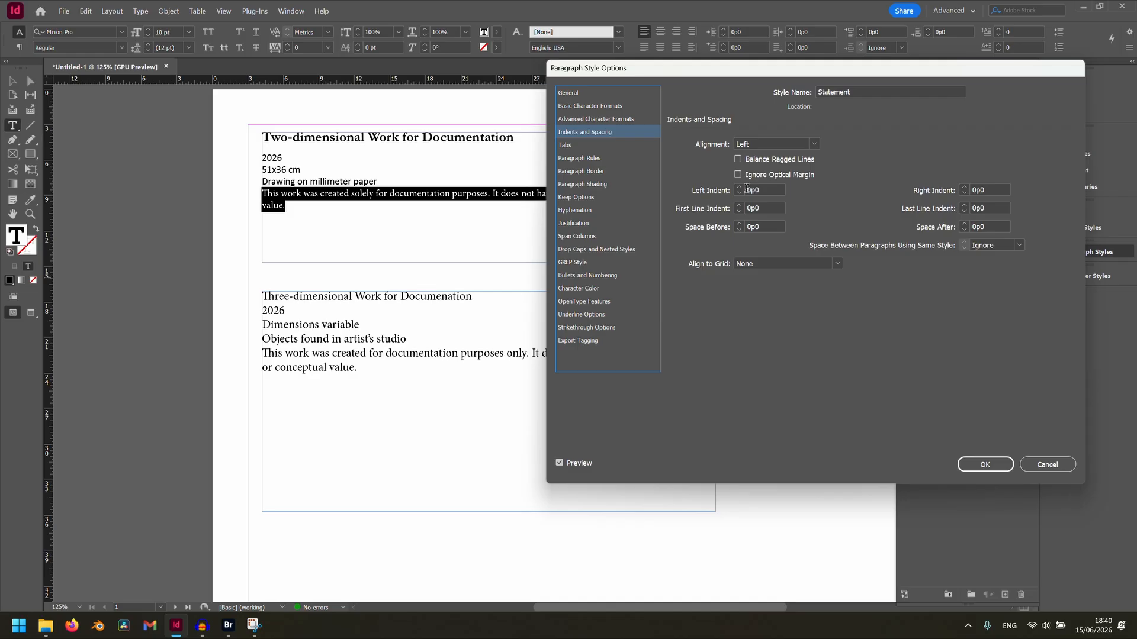
{"action": "left_click", "coordinate": [738, 224]}
{"action": "left_click", "coordinate": [738, 223]}
{"action": "left_click", "coordinate": [738, 223]}
{"action": "left_click", "coordinate": [739, 224]}
{"action": "left_click", "coordinate": [738, 223]}
{"action": "left_click", "coordinate": [738, 223]}
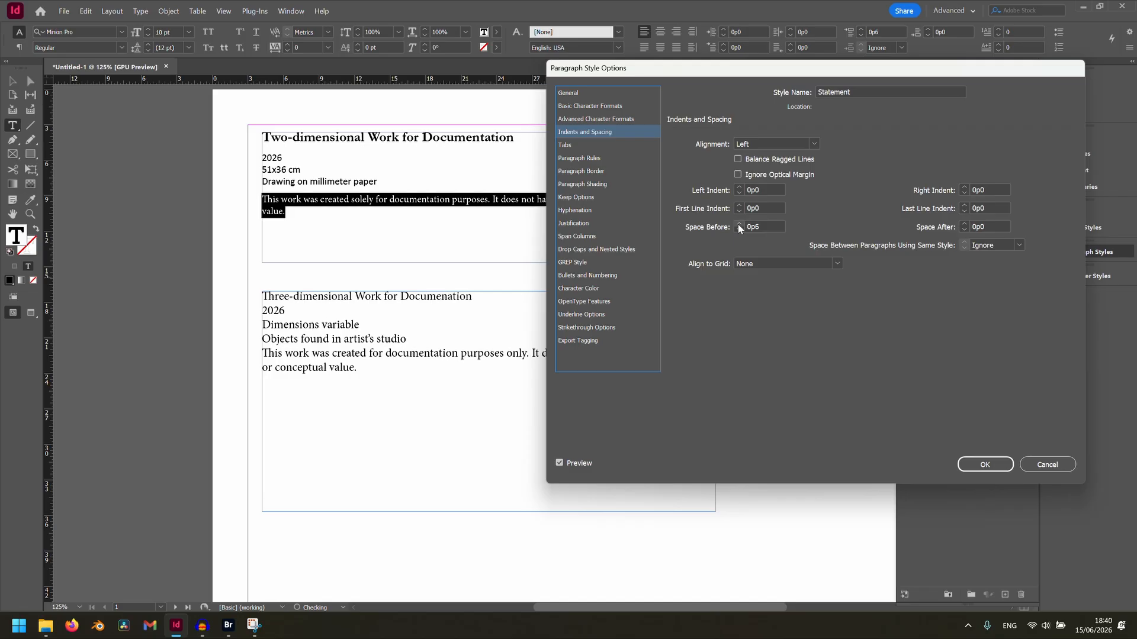
{"action": "left_click", "coordinate": [983, 465]}
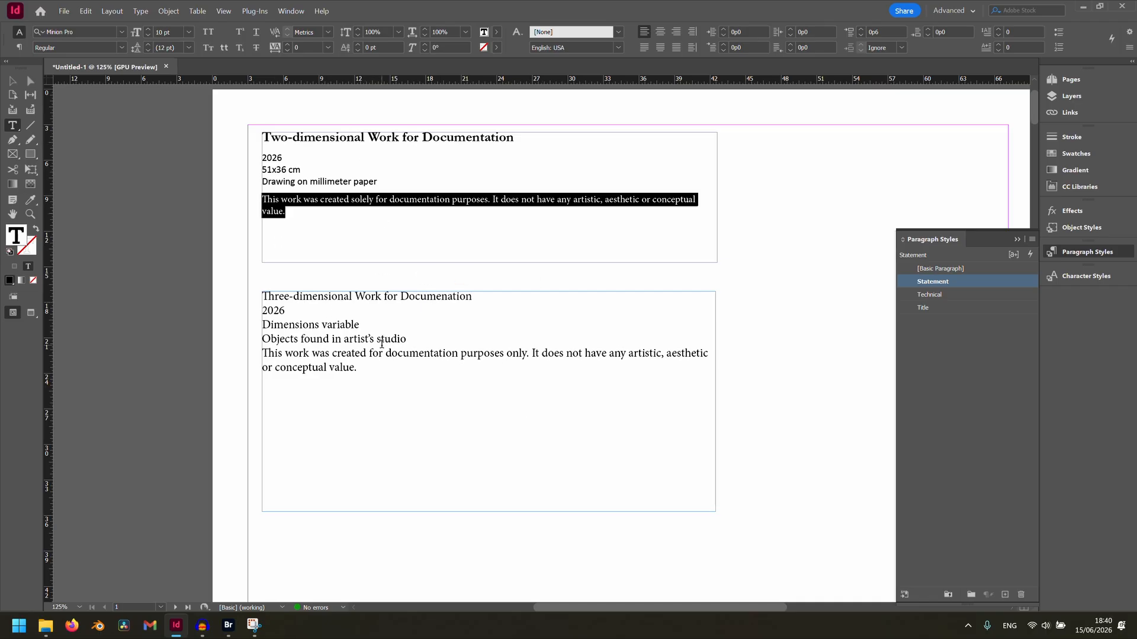
Apply the Title style to the second caption's heading and the Technical style to its year, dimensions and materials lines
{"action": "left_click", "coordinate": [240, 180]}
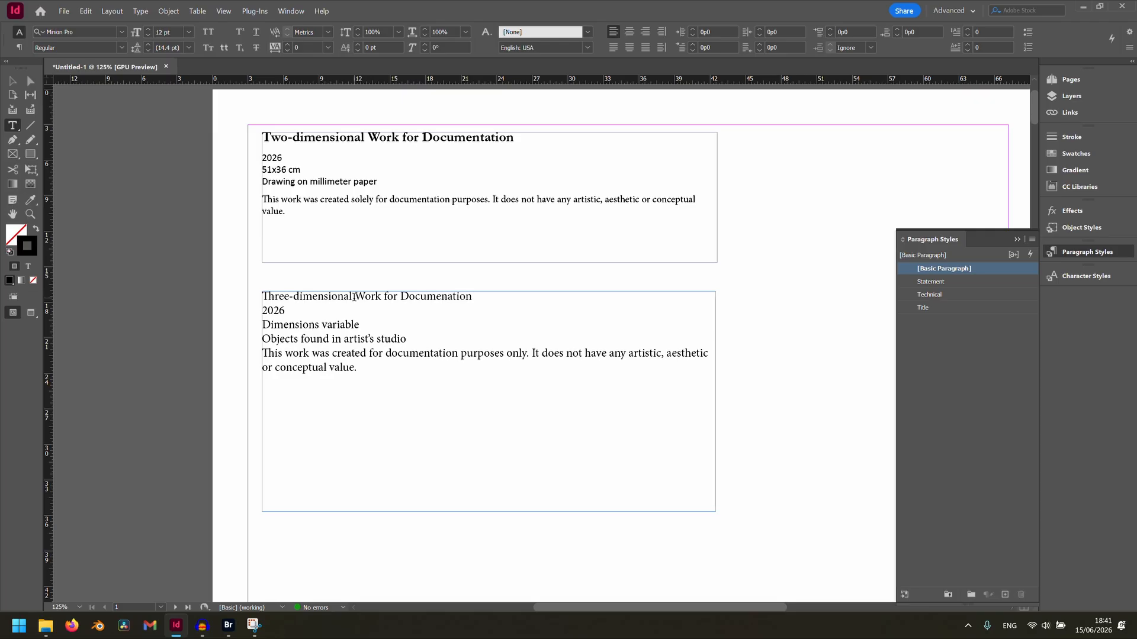
{"action": "left_click", "coordinate": [330, 296]}
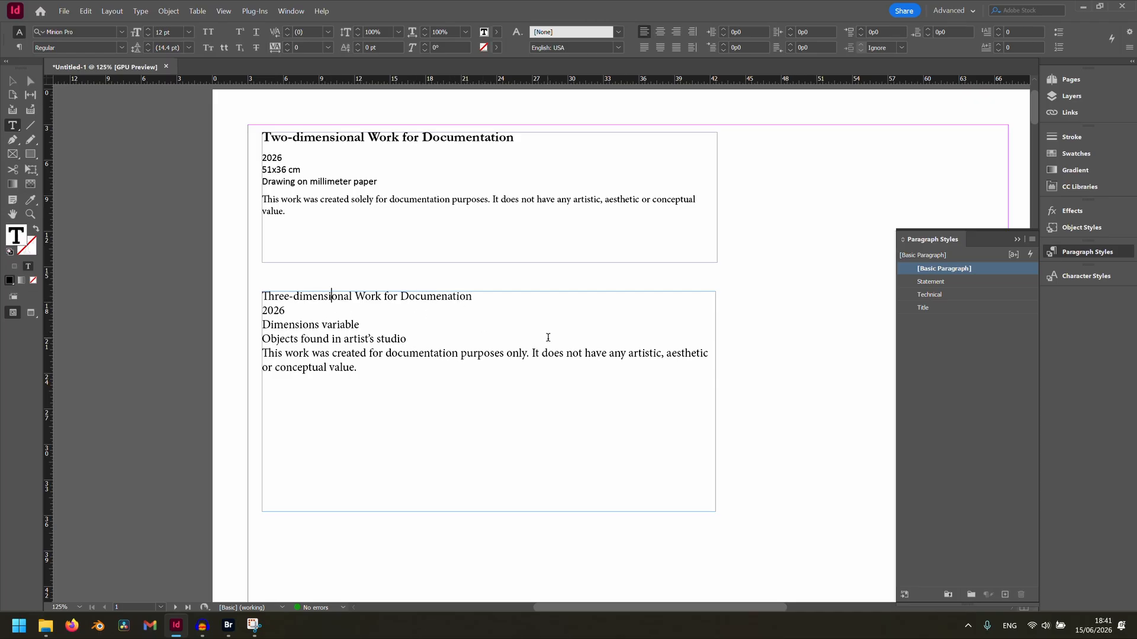
{"action": "left_click", "coordinate": [932, 308]}
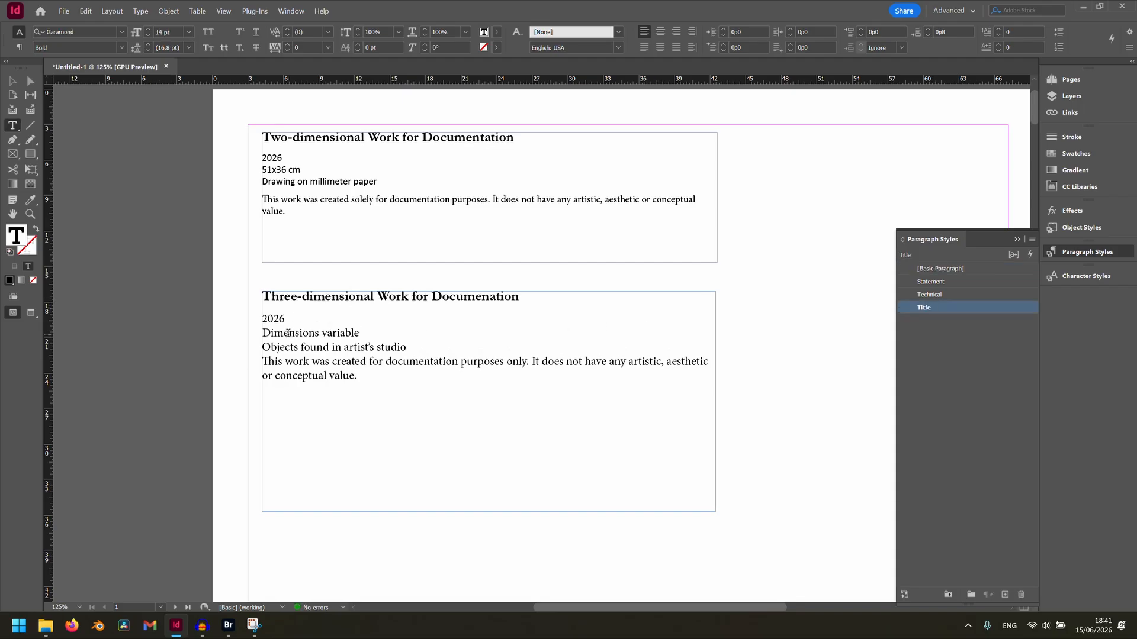
{"action": "left_click", "coordinate": [276, 319]}
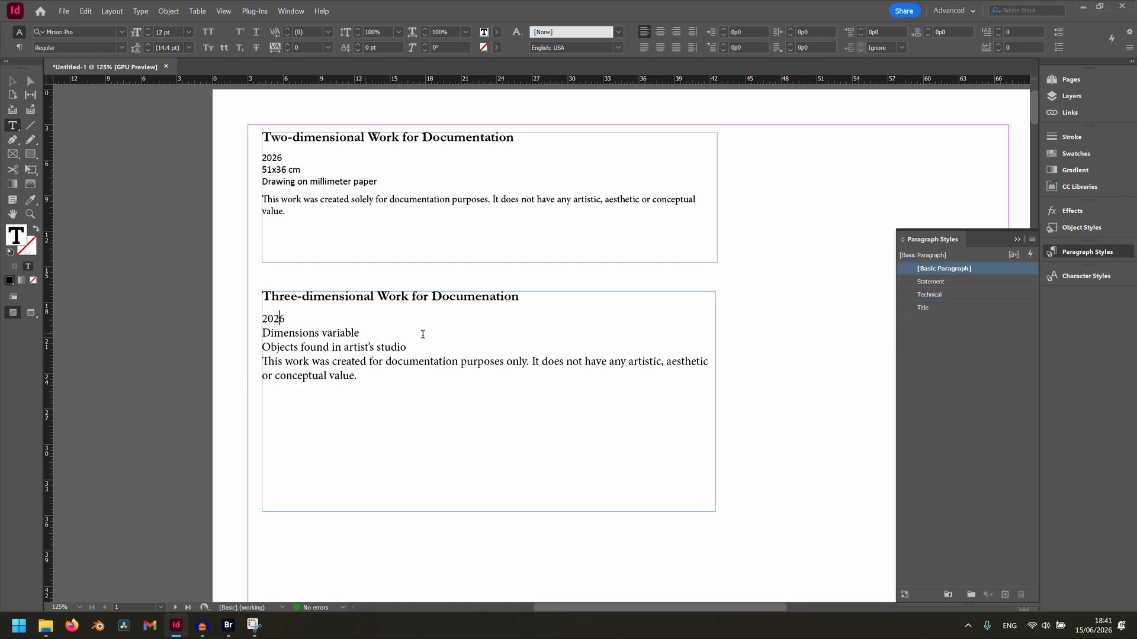
{"action": "left_click_drag", "start_coordinate": [407, 348], "coordinate": [226, 321]}
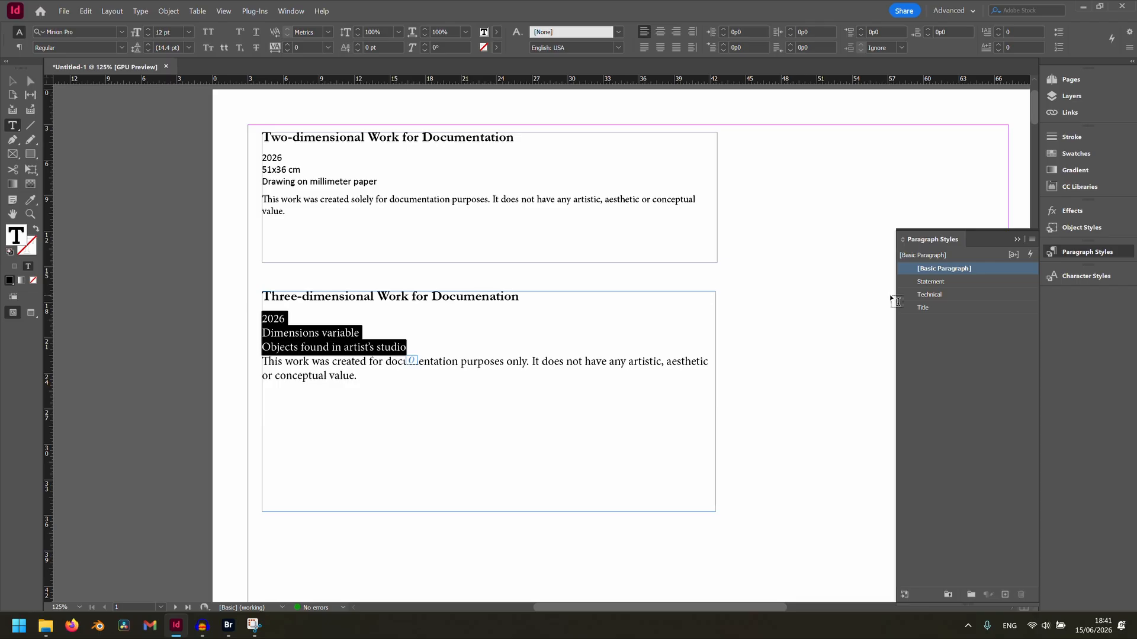
{"action": "left_click", "coordinate": [926, 294]}
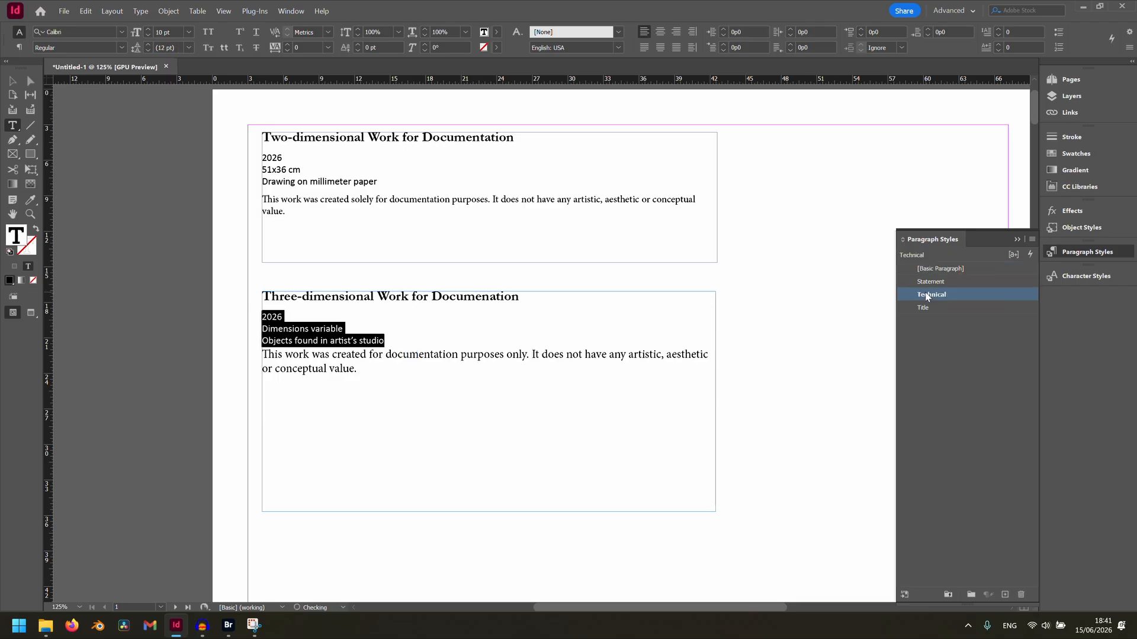
Apply the Statement style to the second caption's closing description paragraph
{"action": "left_click", "coordinate": [364, 373]}
{"action": "left_click", "coordinate": [333, 355]}
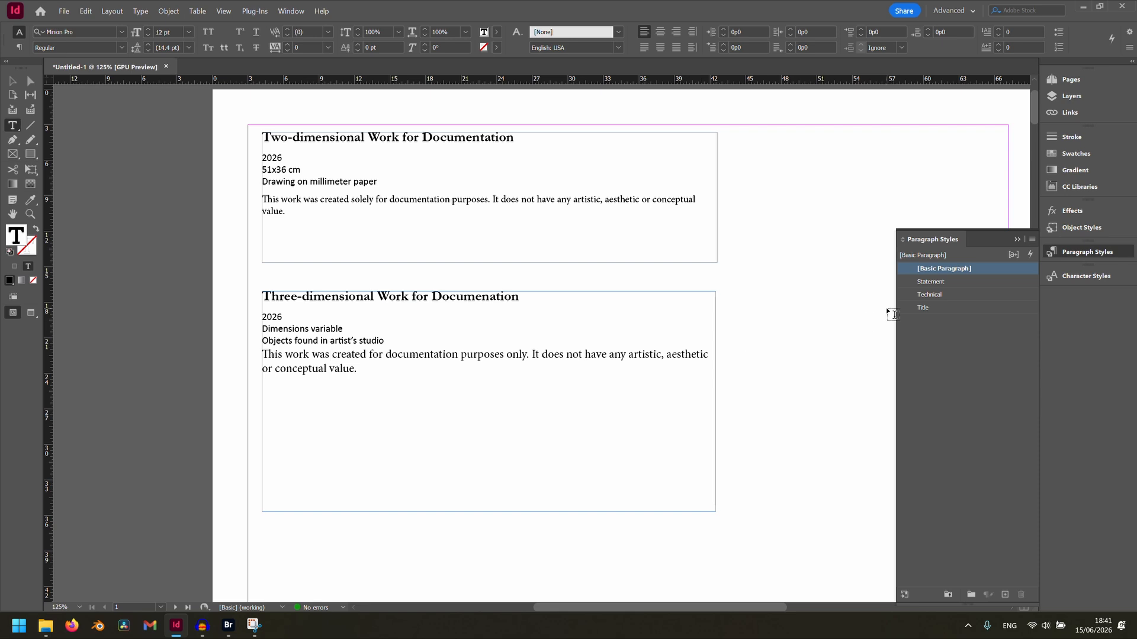
{"action": "left_click", "coordinate": [932, 282]}
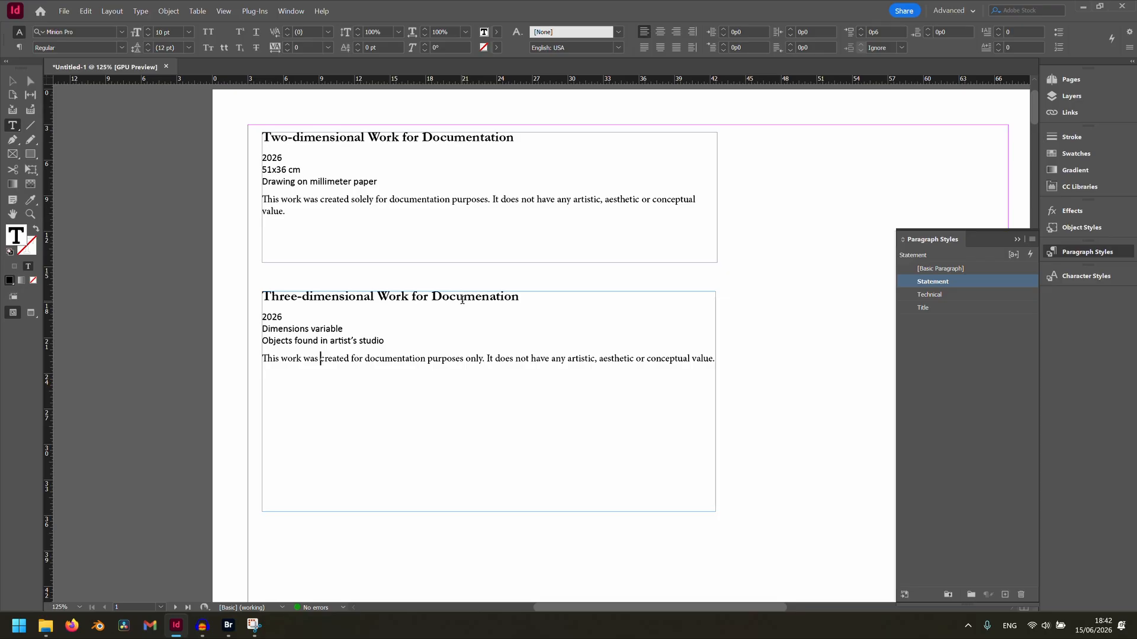
Set the Title style's font size to 12 pt and accept the style options
{"action": "left_click", "coordinate": [464, 296]}
{"action": "double_click", "coordinate": [939, 309]}
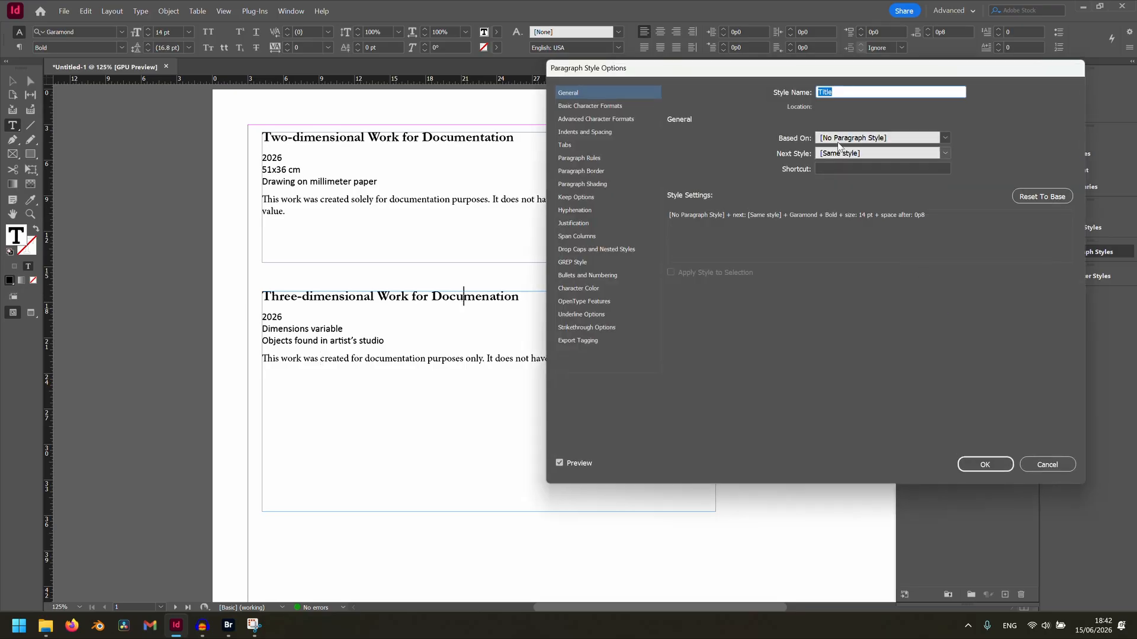
{"action": "left_click", "coordinate": [599, 110]}
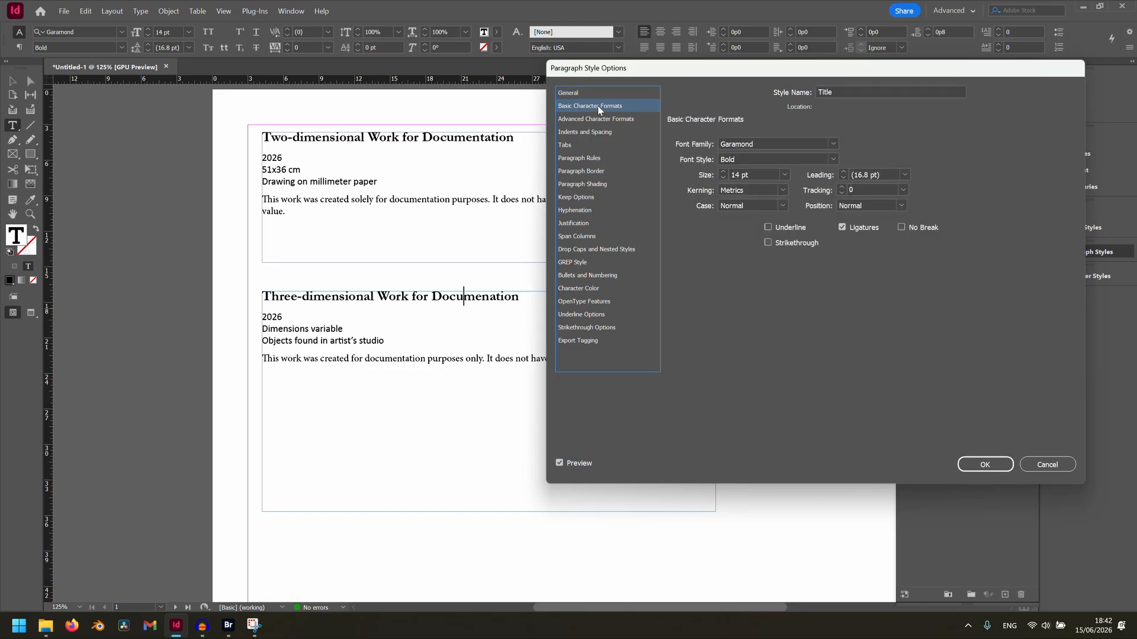
{"action": "left_click", "coordinate": [785, 175]}
{"action": "left_click", "coordinate": [776, 249]}
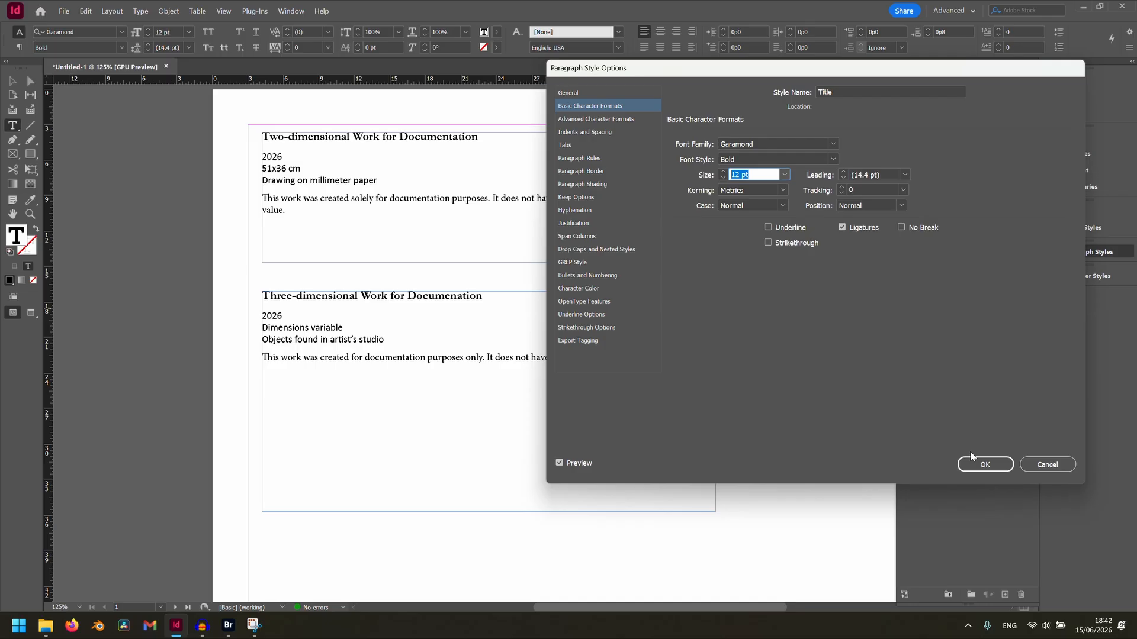
{"action": "left_click", "coordinate": [984, 464]}
Move the "Three-dimensional Work for Documenation" text frame from page 1 to page 3
{"action": "key", "text": "Escape"}
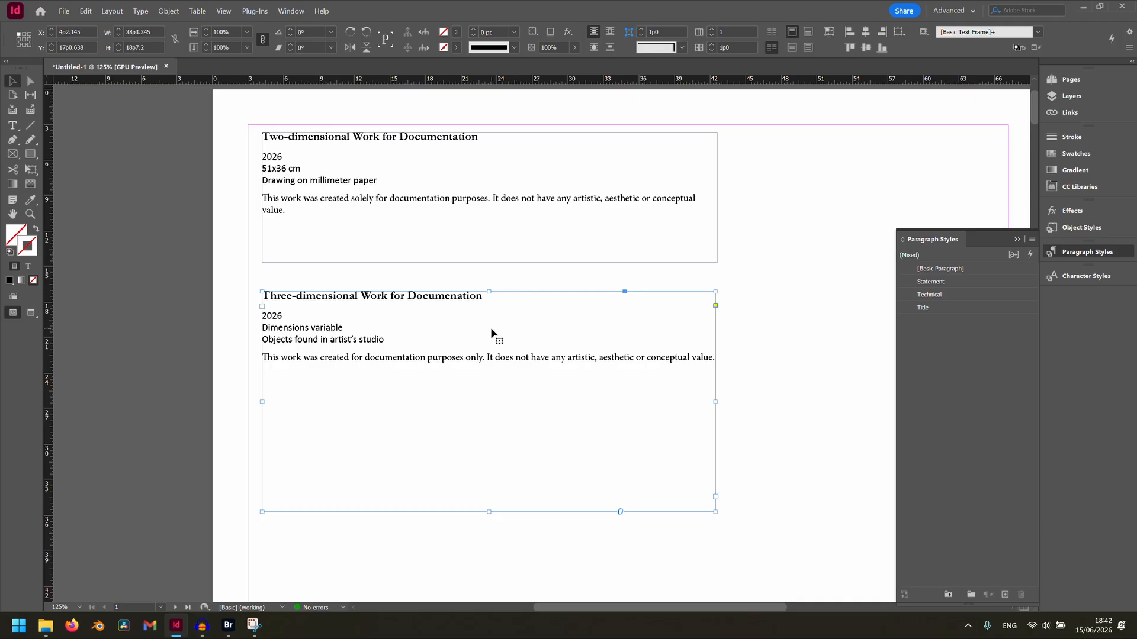
{"action": "key", "text": "Delete"}
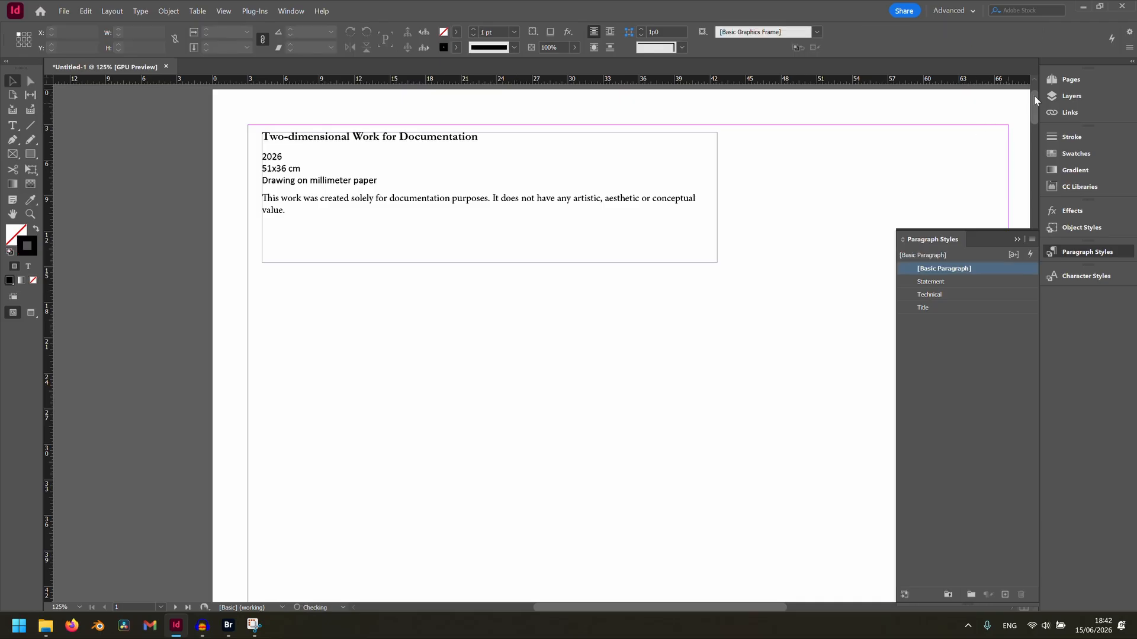
{"action": "left_click", "coordinate": [1070, 80]}
{"action": "double_click", "coordinate": [922, 220]}
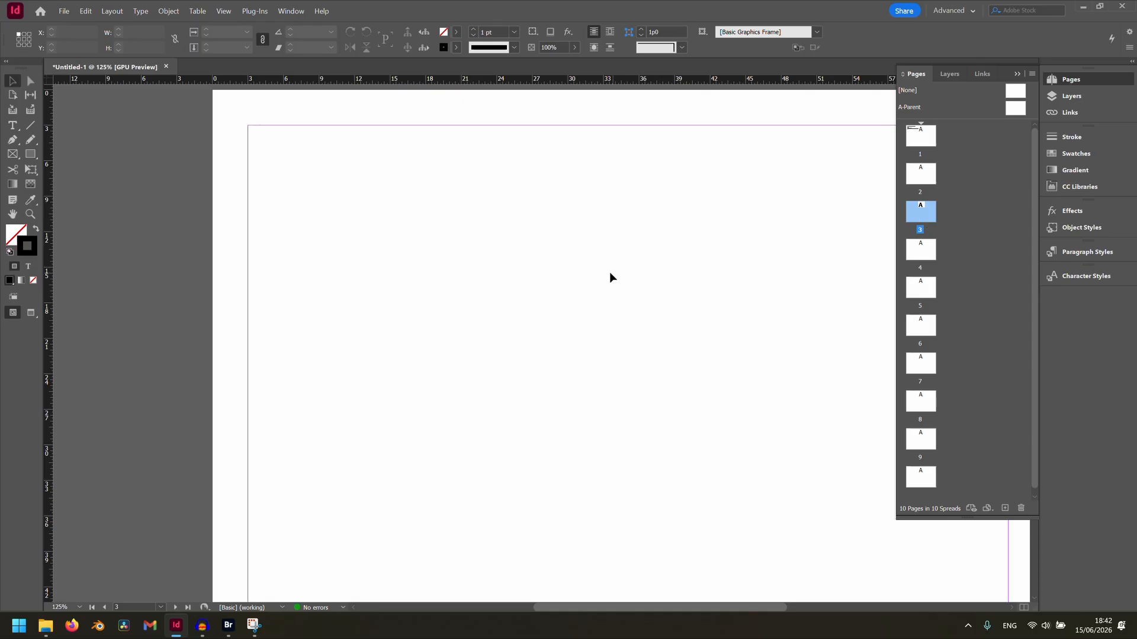
{"action": "key", "text": "ctrl+alt+shift+v"}
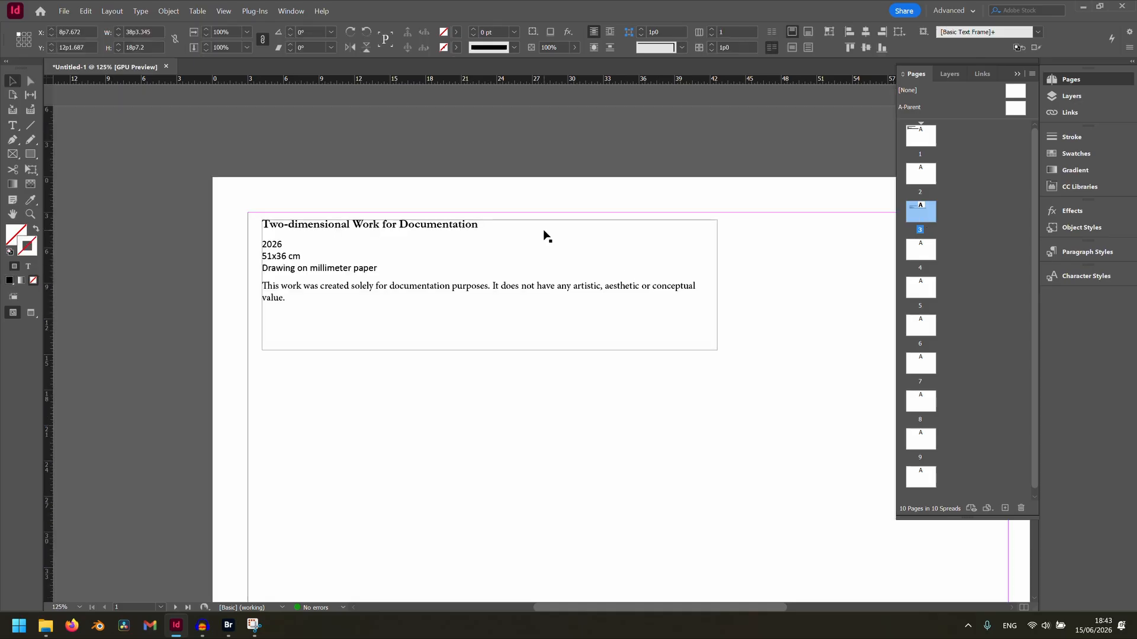
Reposition the first caption's frame on page 1 just outside the upper-left margin corner, at about X 1p9, Y 2p2
{"action": "scroll", "coordinate": [536, 297], "scroll_direction": "down", "scroll_amount": 15}
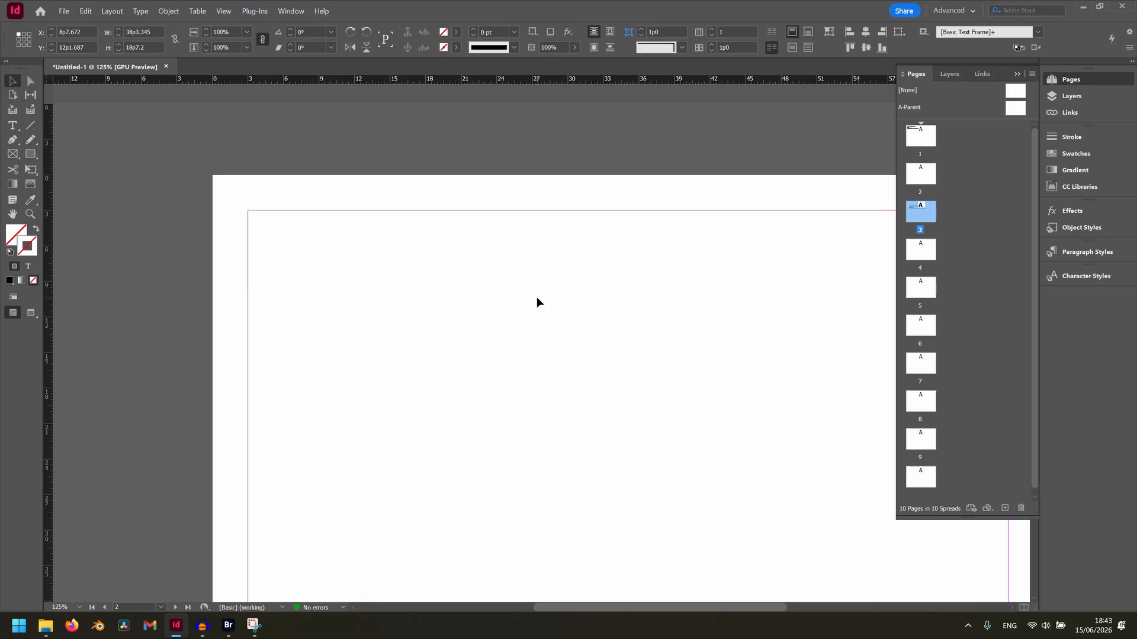
{"action": "scroll", "coordinate": [403, 280], "scroll_direction": "up", "scroll_amount": 15}
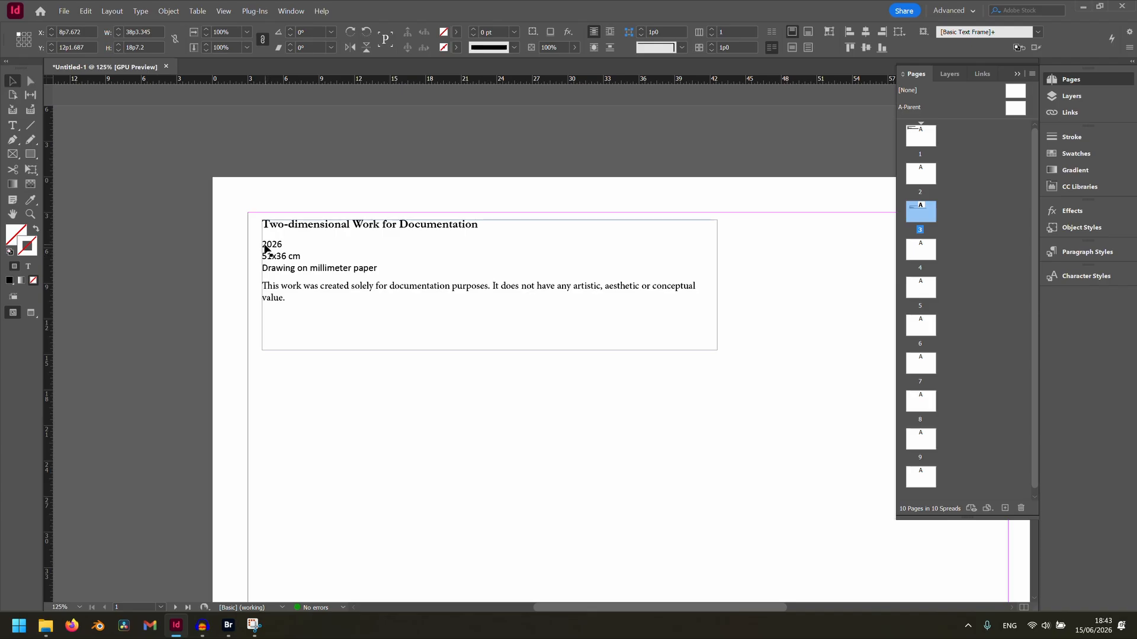
{"action": "left_click_drag", "start_coordinate": [265, 241], "coordinate": [247, 228]}
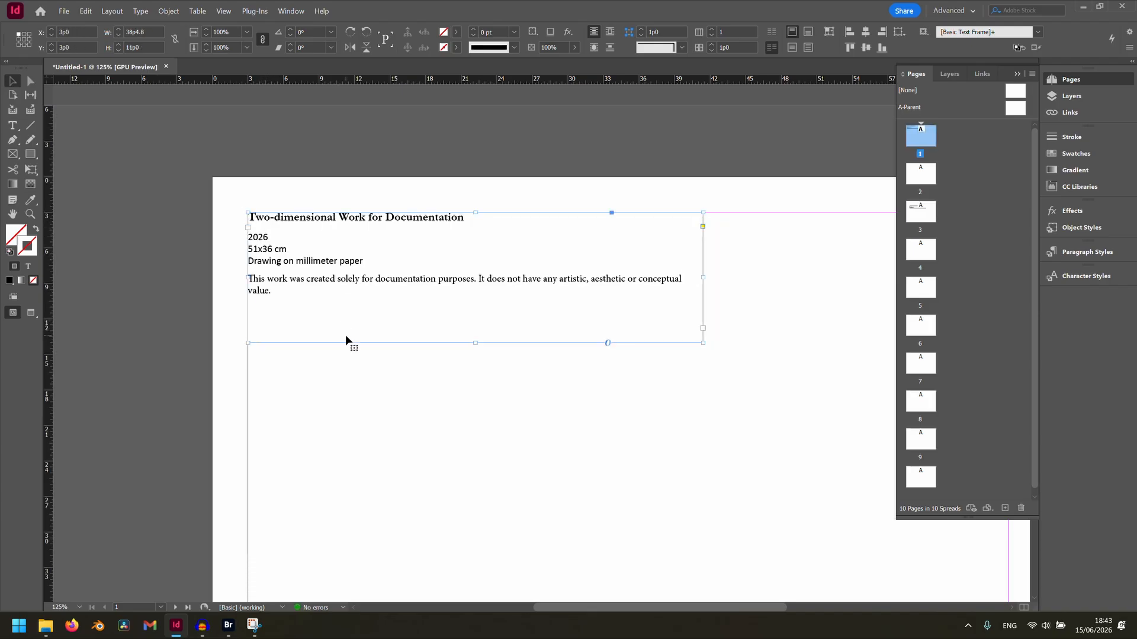
{"action": "mouse_move", "coordinate": [344, 343]}
{"action": "left_mouse_down"}
{"action": "mouse_move", "coordinate": [378, 358]}
{"action": "mouse_move", "coordinate": [349, 349]}
{"action": "left_mouse_up"}
{"action": "left_click_drag", "start_coordinate": [502, 211], "coordinate": [487, 201]}
Move the three-dimensional work's caption frame on page 3 near the page's upper-left corner, at about X 1p7, Y 1p11
{"action": "scroll", "coordinate": [432, 326], "scroll_direction": "down", "scroll_amount": 1}
{"action": "scroll", "coordinate": [433, 328], "scroll_direction": "down", "scroll_amount": 15}
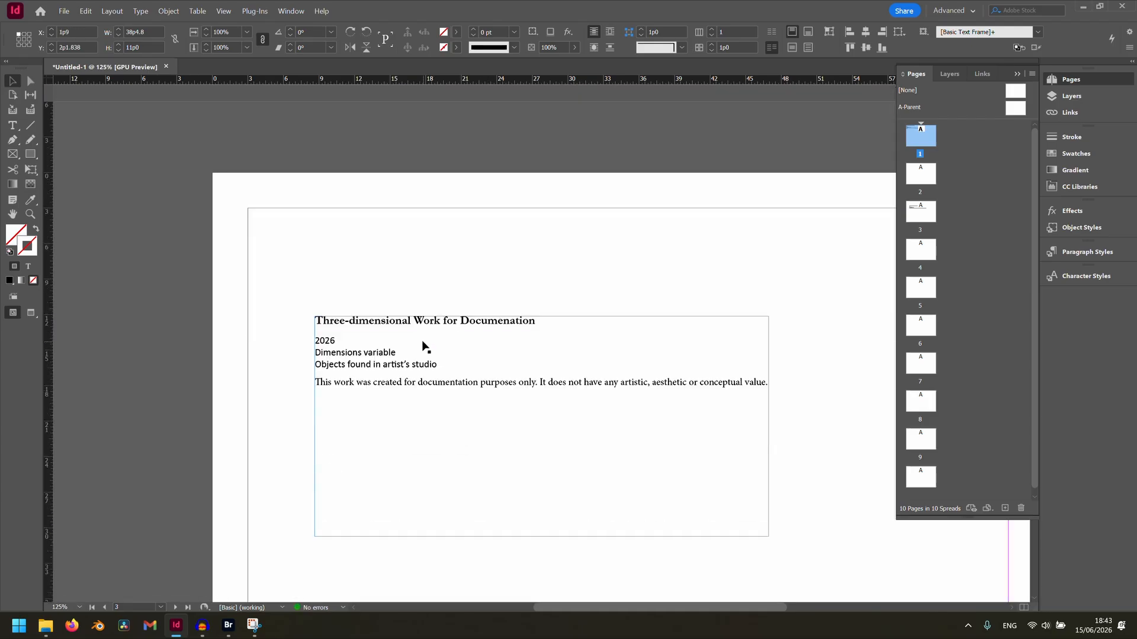
{"action": "left_click_drag", "start_coordinate": [557, 323], "coordinate": [473, 198]}
Compare the A-Parent page with page 1 by viewing them alternately
{"action": "scroll", "coordinate": [464, 241], "scroll_direction": "up", "scroll_amount": 15}
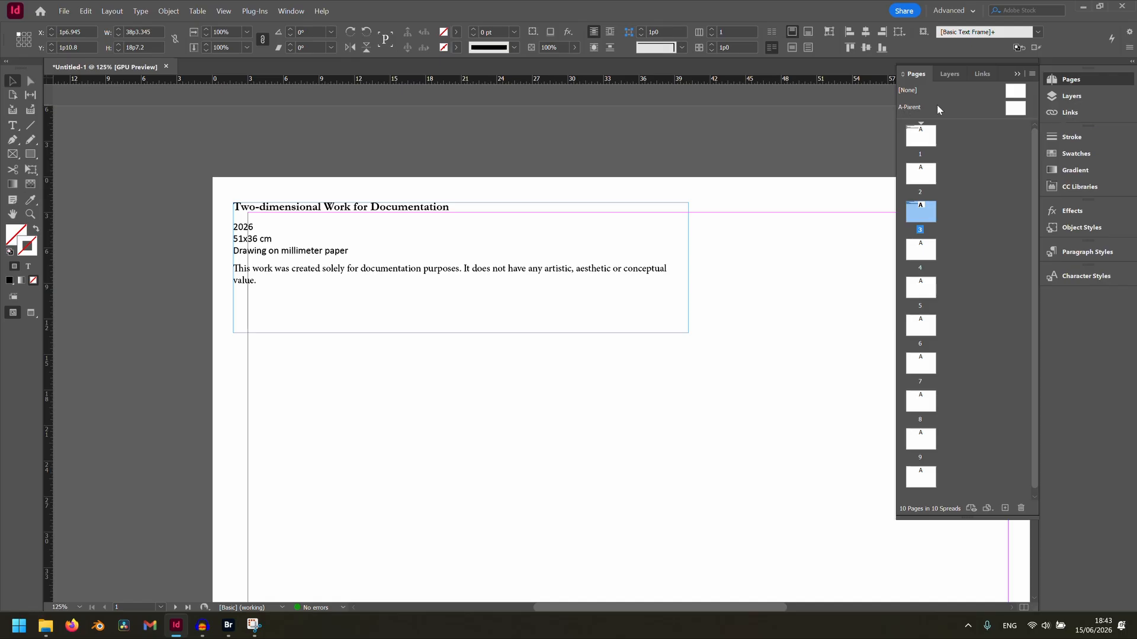
{"action": "double_click", "coordinate": [1015, 109]}
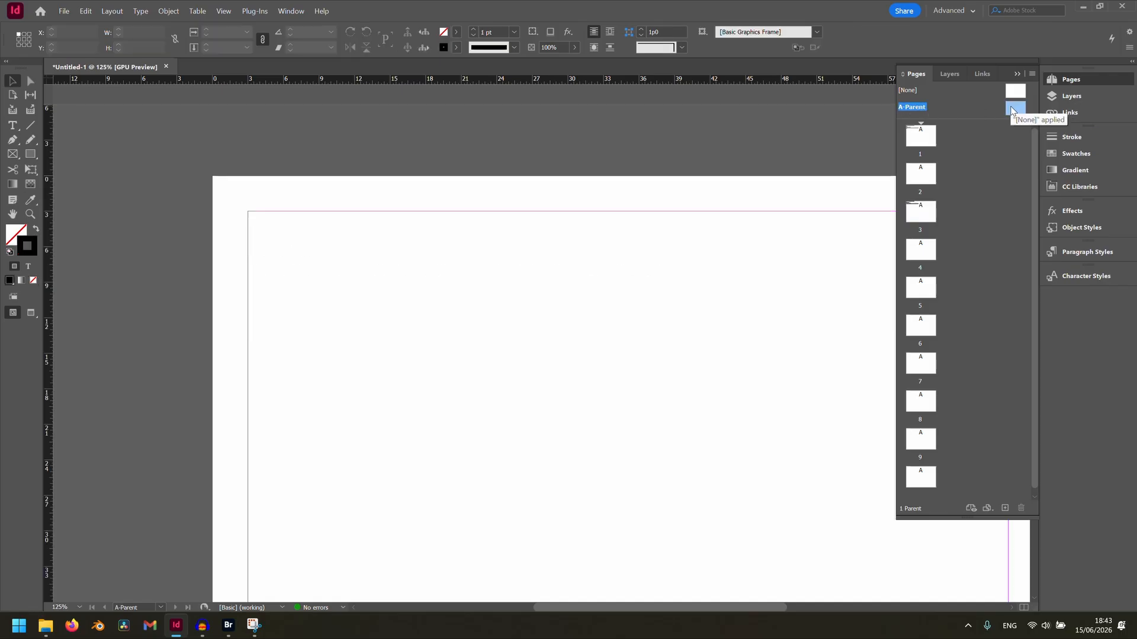
{"action": "double_click", "coordinate": [933, 144]}
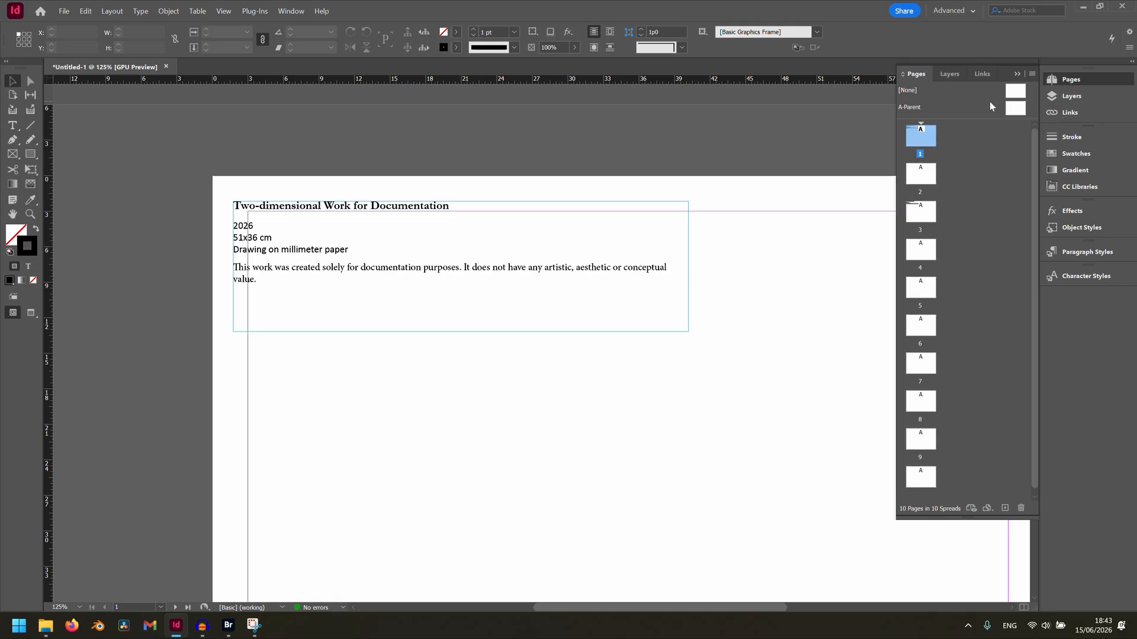
{"action": "double_click", "coordinate": [1016, 111]}
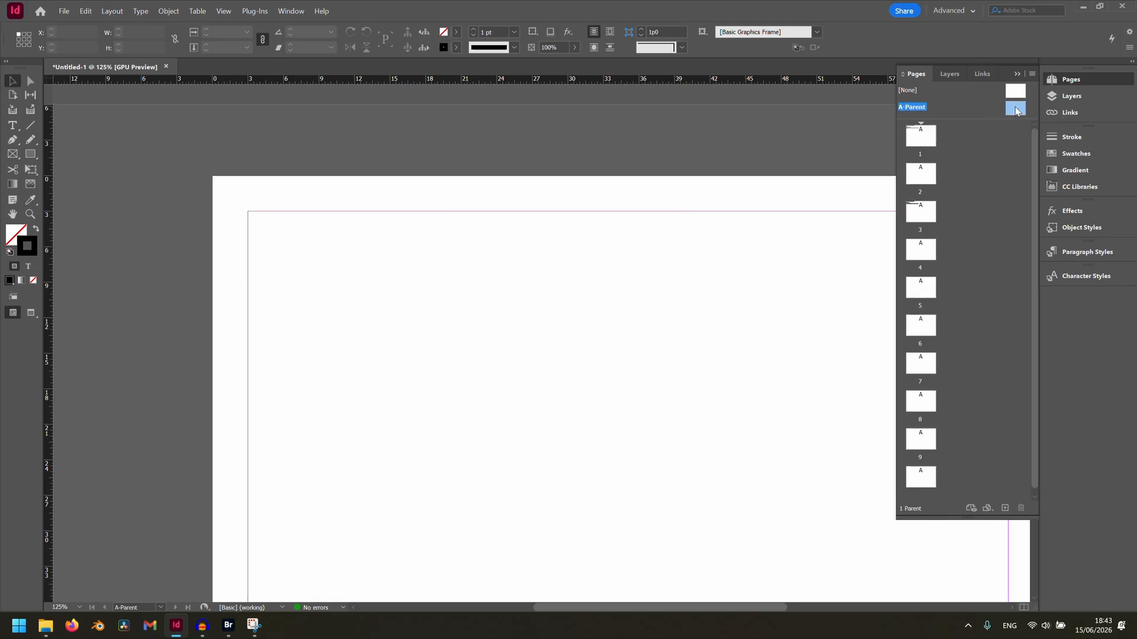
{"action": "double_click", "coordinate": [919, 141]}
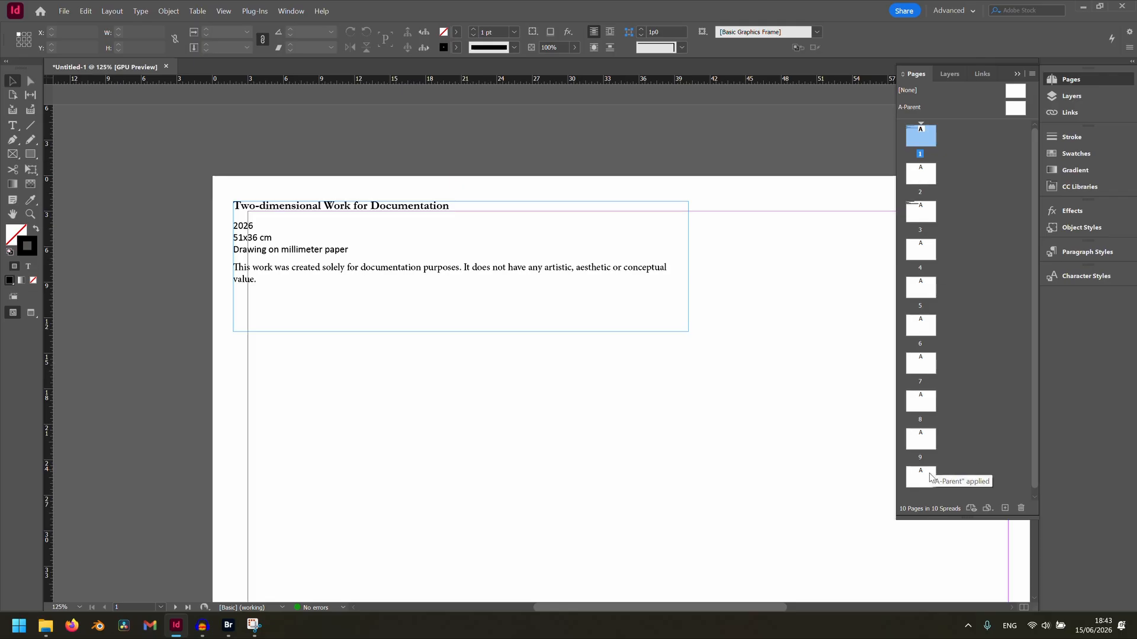
Add an "Artist's name" text frame in the top margin of the A-Parent page and check it on pages 1 to 3
{"action": "double_click", "coordinate": [1013, 112]}
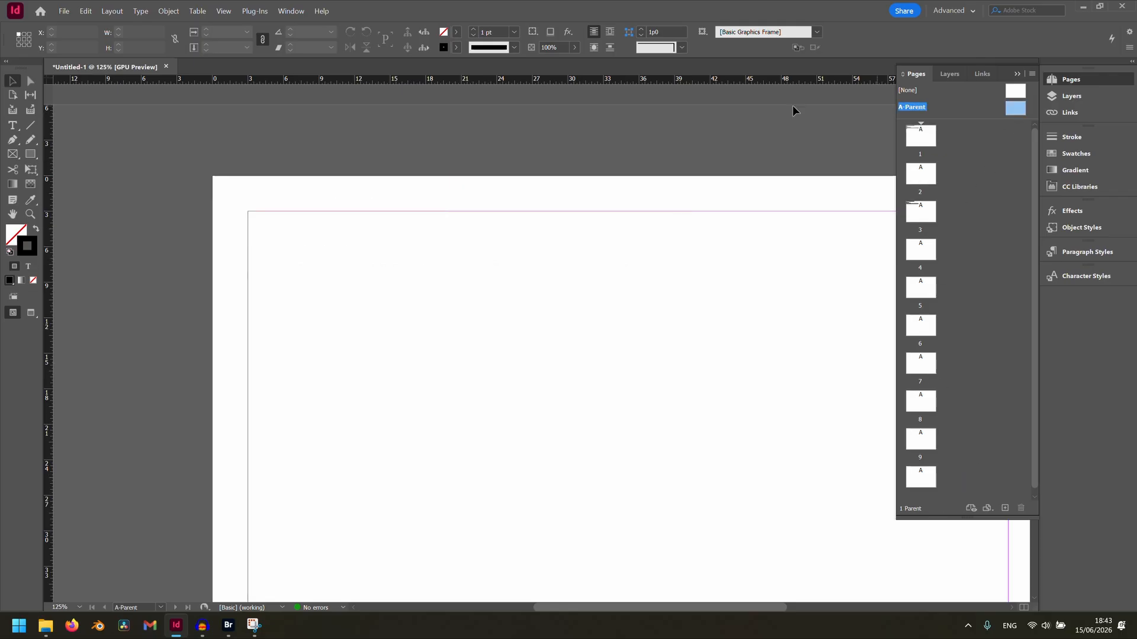
{"action": "key", "text": "t"}
{"action": "left_click_drag", "start_coordinate": [753, 195], "coordinate": [870, 212]}
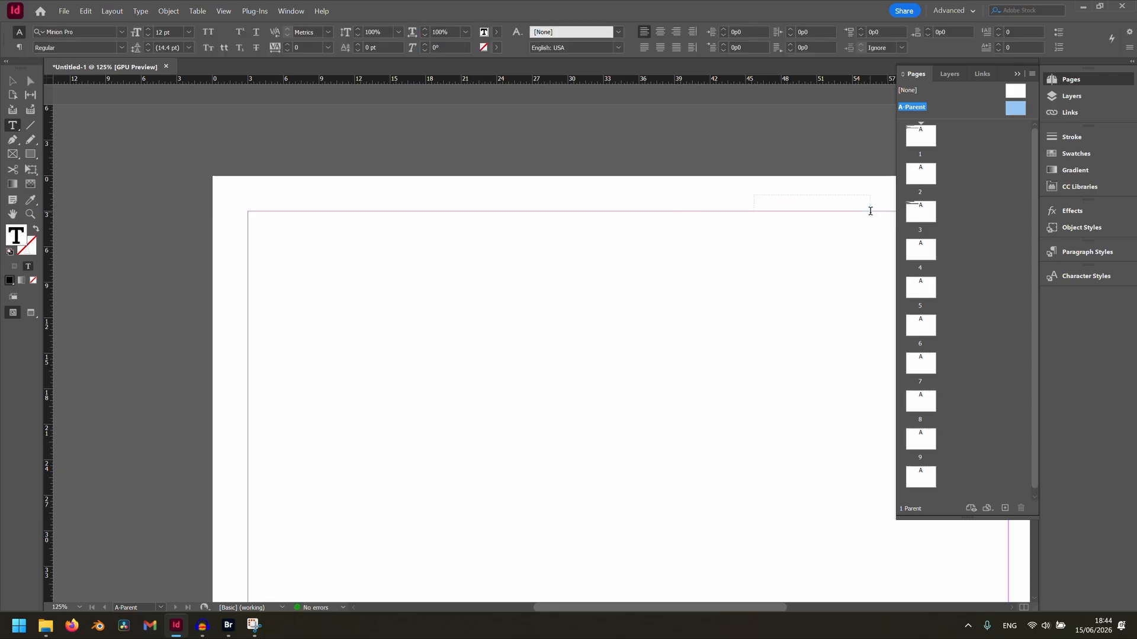
{"action": "key", "text": "ctrl+v"}
{"action": "double_click", "coordinate": [922, 142]}
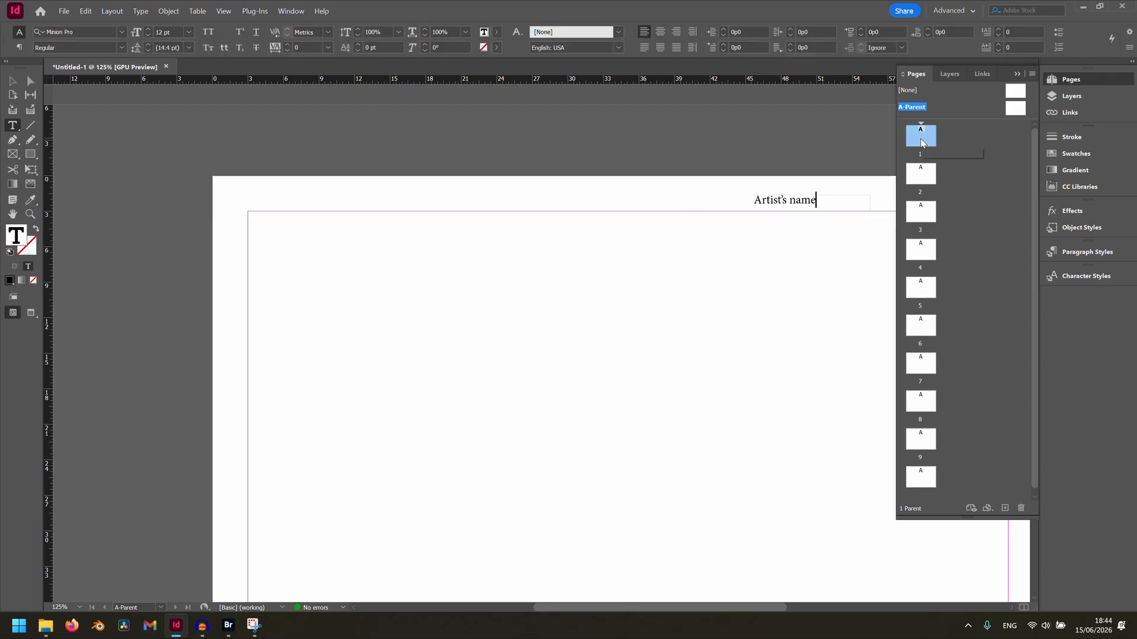
{"action": "double_click", "coordinate": [921, 176]}
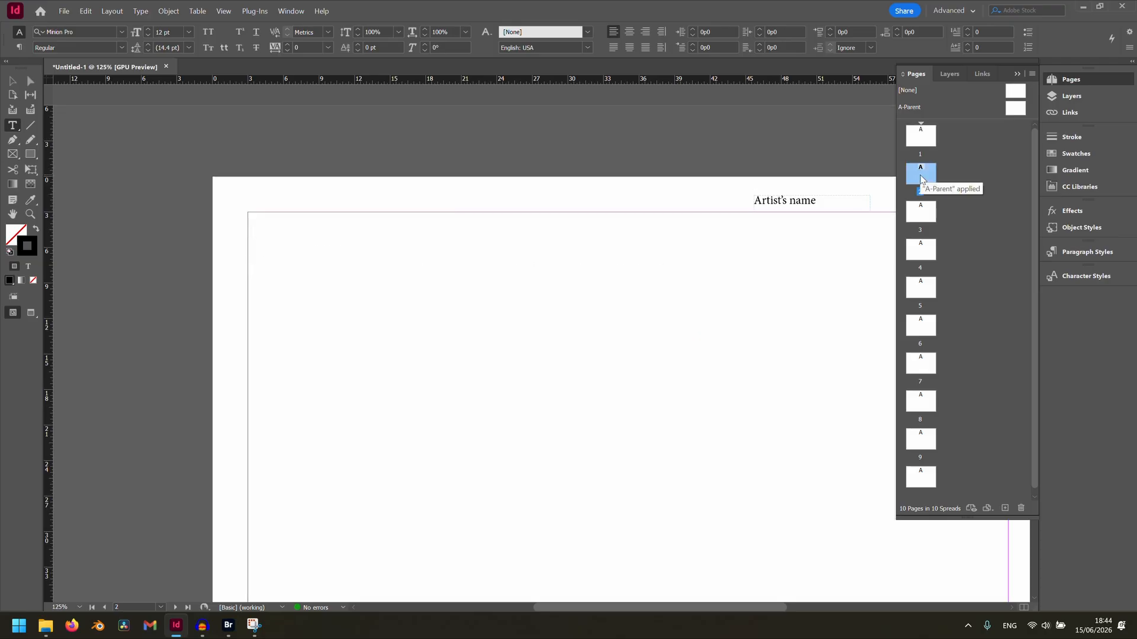
{"action": "double_click", "coordinate": [930, 218]}
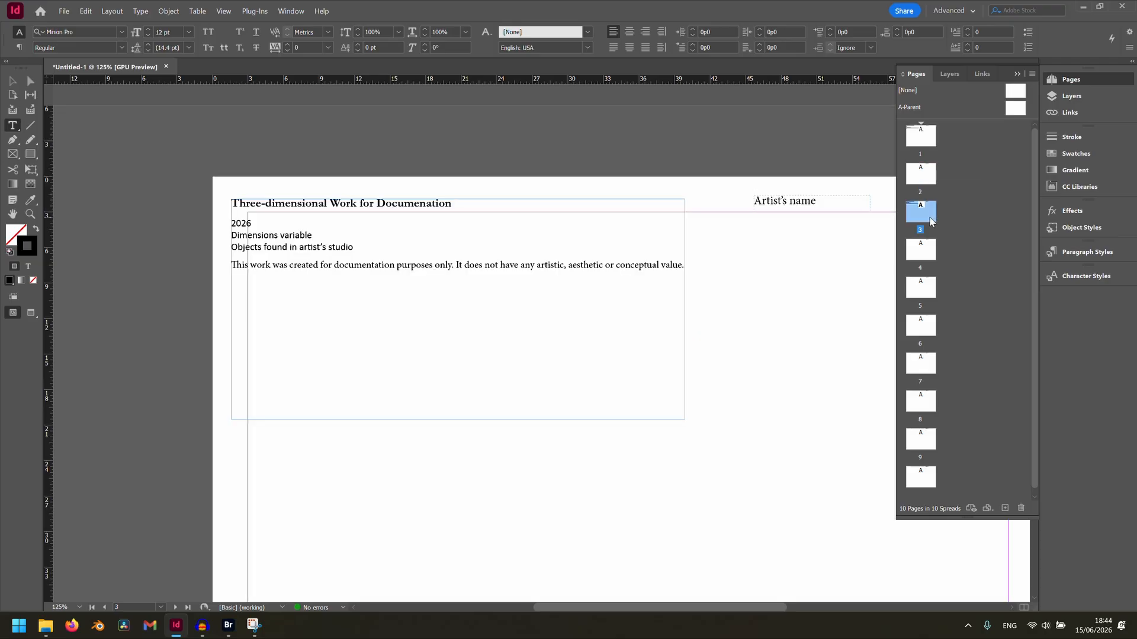
{"action": "double_click", "coordinate": [926, 174]}
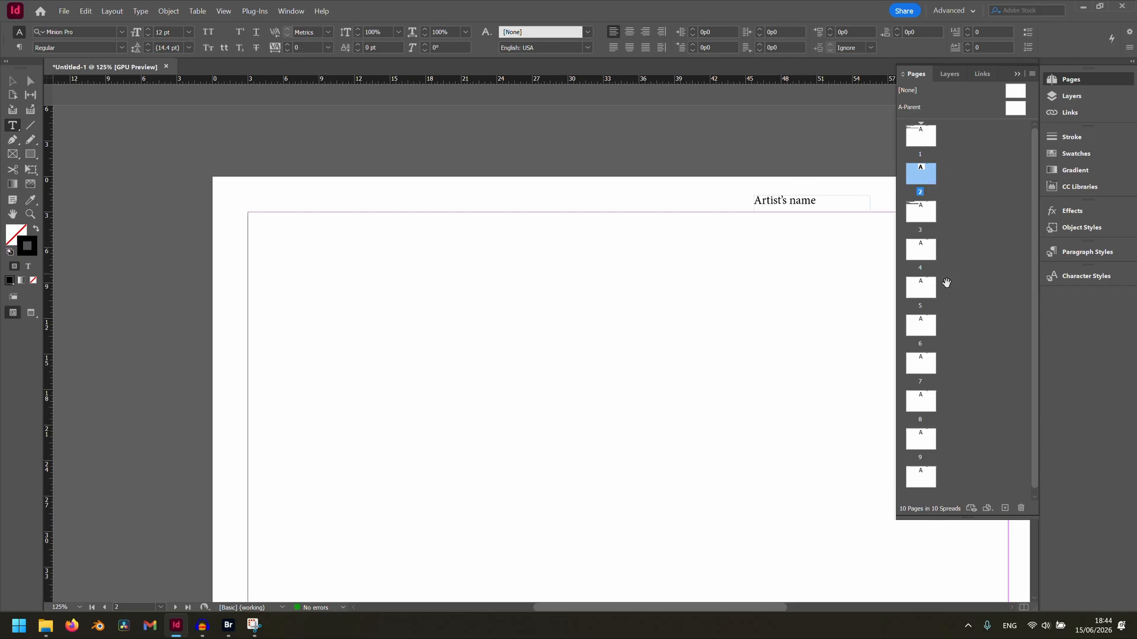
Remove the parent from page 2 by applying [None], and compare it with page 1
{"action": "right_click", "coordinate": [922, 181]}
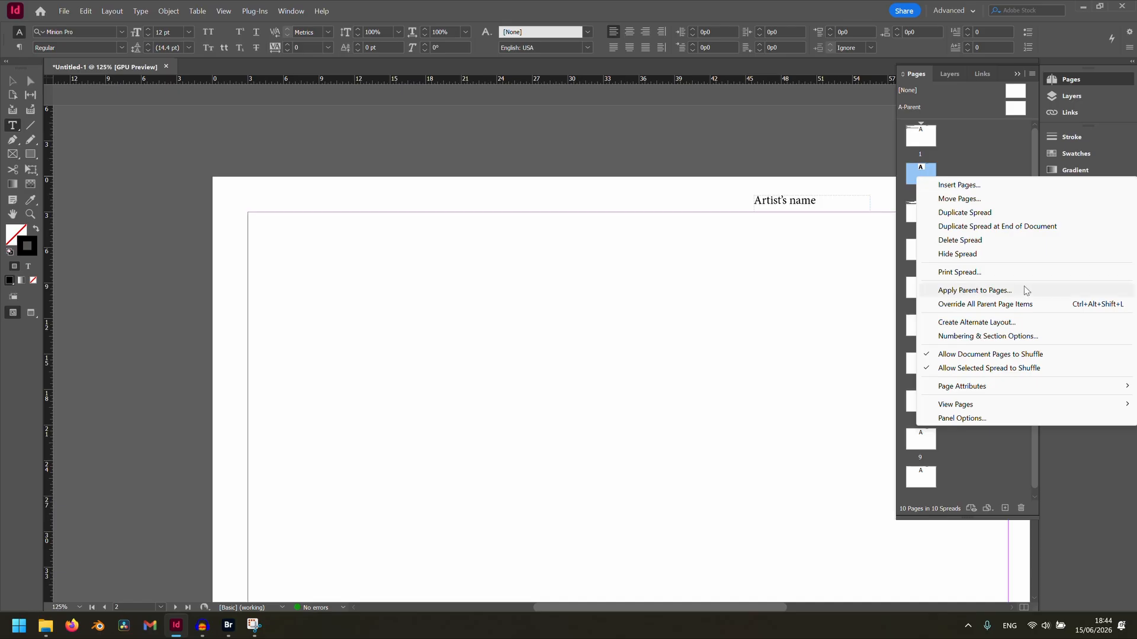
{"action": "left_click", "coordinate": [1035, 298]}
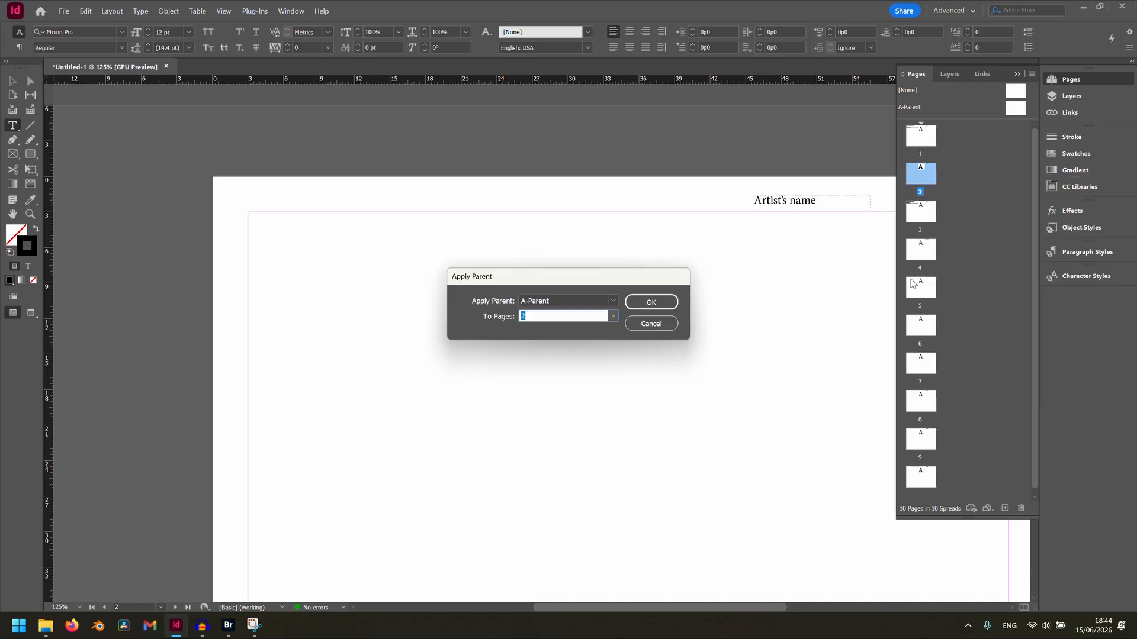
{"action": "left_click", "coordinate": [611, 304]}
{"action": "left_click", "coordinate": [592, 313]}
{"action": "left_click", "coordinate": [654, 303]}
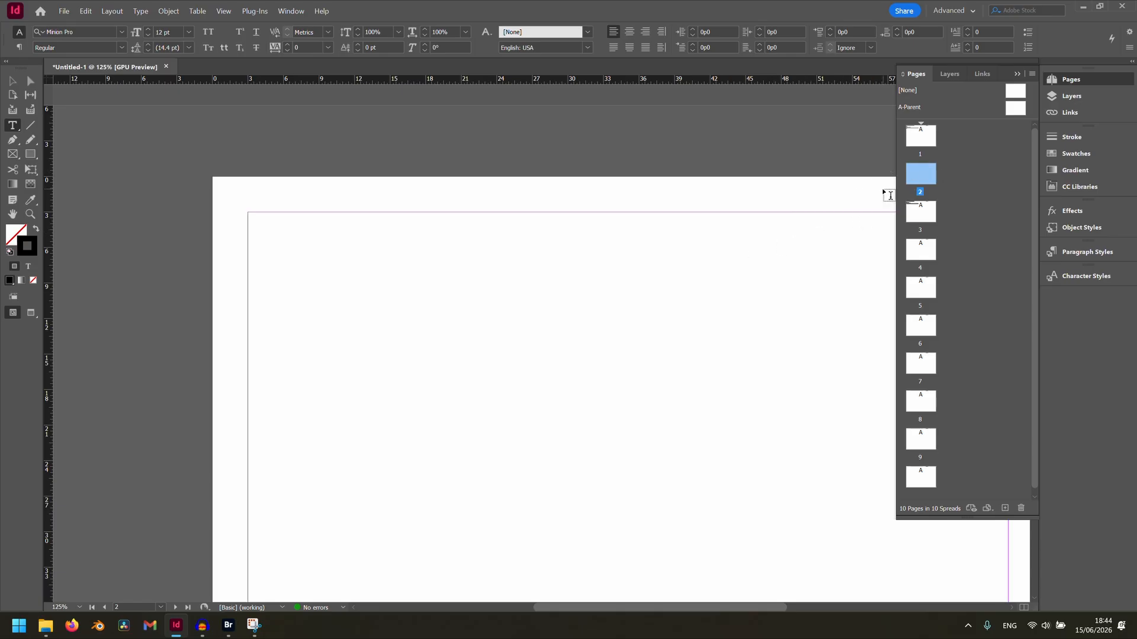
{"action": "double_click", "coordinate": [927, 137]}
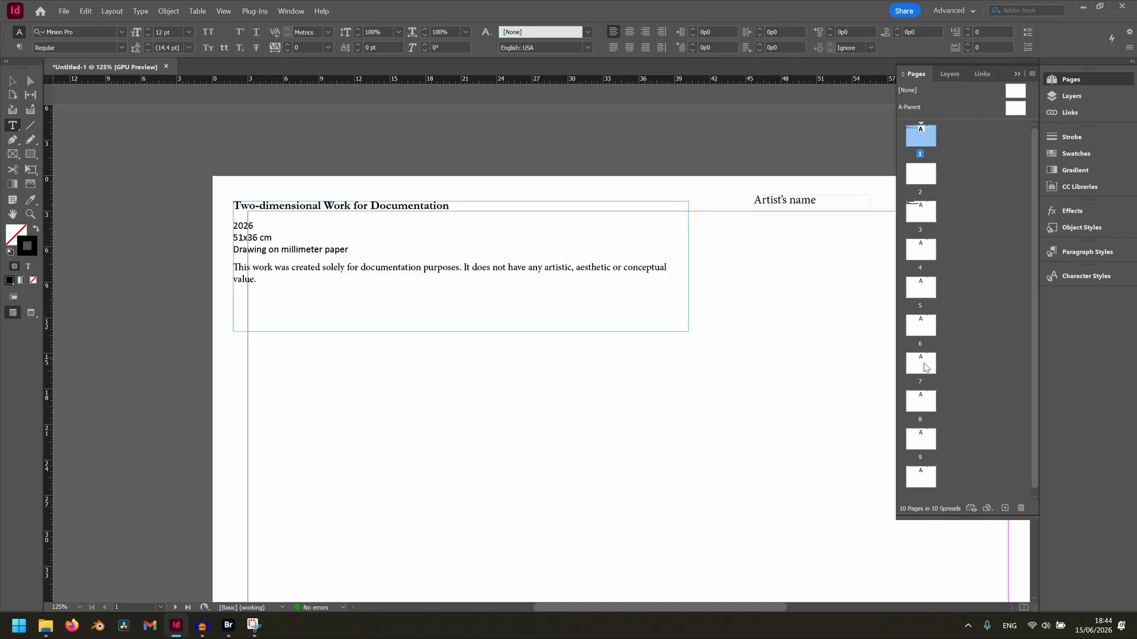
{"action": "left_click", "coordinate": [926, 178]}
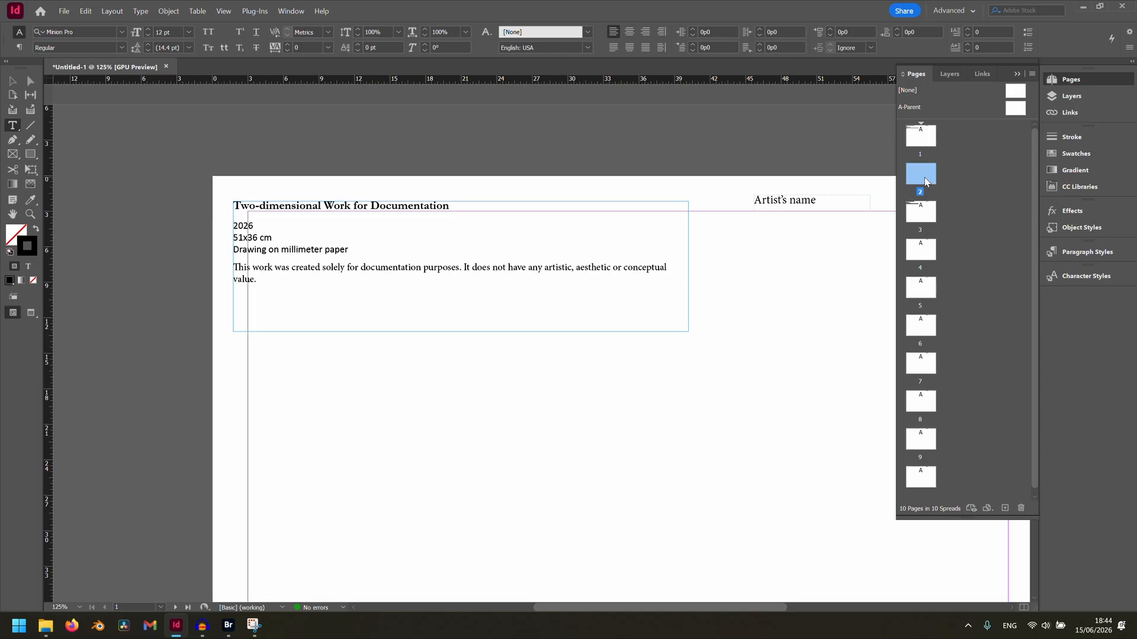
Reapply the A-Parent to page 2 and check the pages
{"action": "double_click", "coordinate": [925, 178]}
{"action": "right_click", "coordinate": [924, 177]}
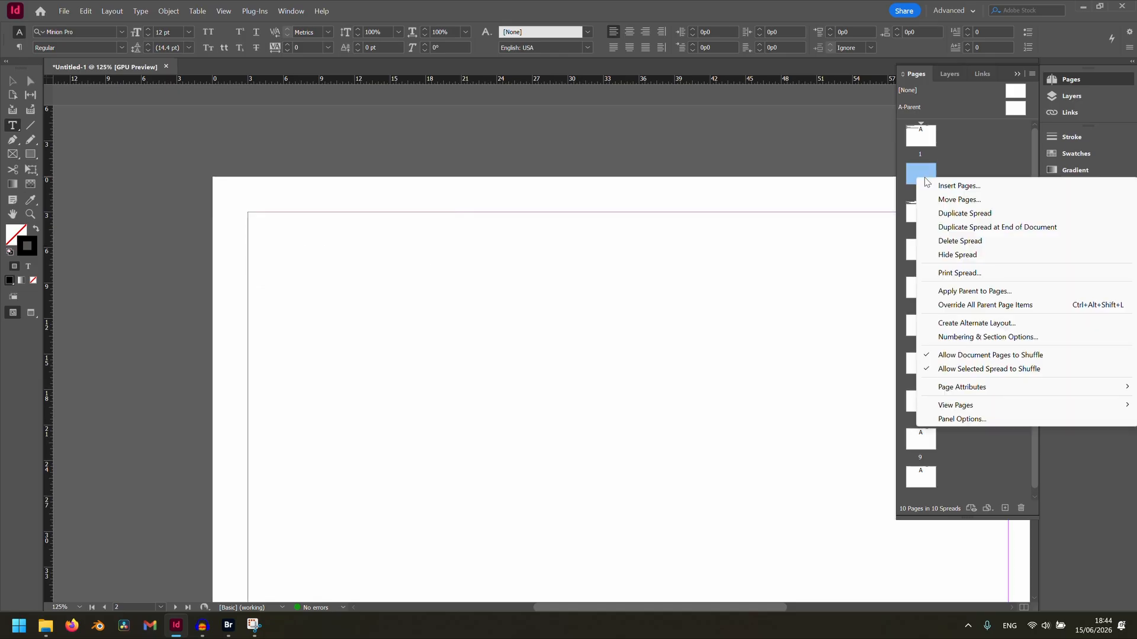
{"action": "left_click", "coordinate": [970, 291]}
{"action": "left_click", "coordinate": [613, 300]}
{"action": "left_click", "coordinate": [589, 323]}
{"action": "left_click", "coordinate": [654, 302]}
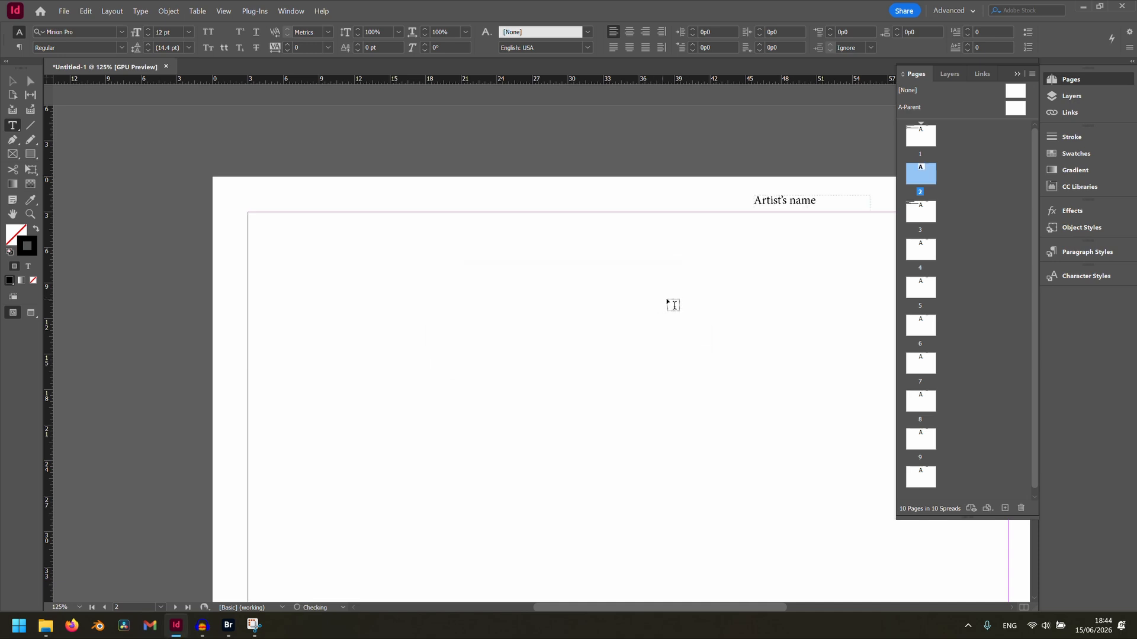
{"action": "scroll", "coordinate": [882, 224], "scroll_direction": "up", "scroll_amount": 10}
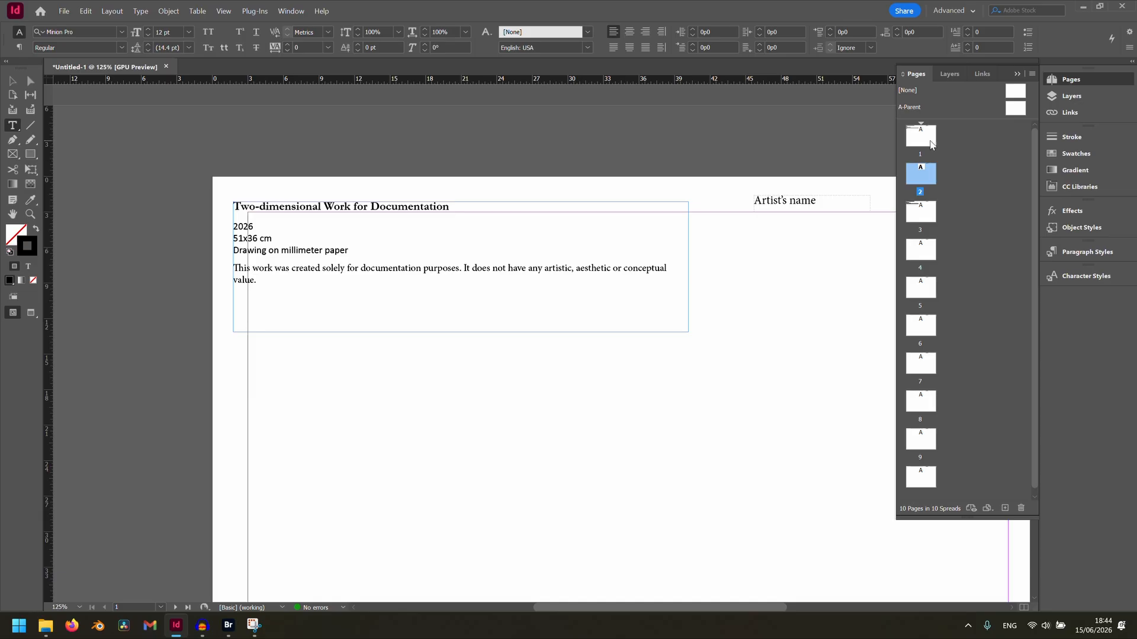
On A-Parent, replace the "Artist's name" frame with a horizontal guide at about Y 1p9 and a vertical guide at about X 1p6
{"action": "double_click", "coordinate": [1015, 109]}
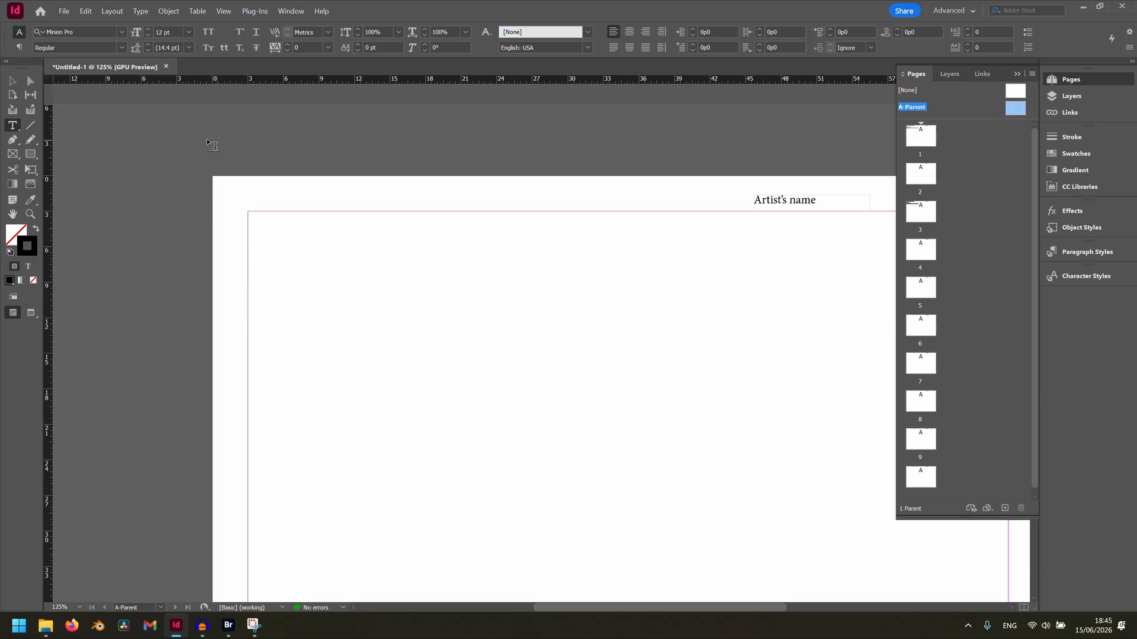
{"action": "left_click", "coordinate": [12, 81]}
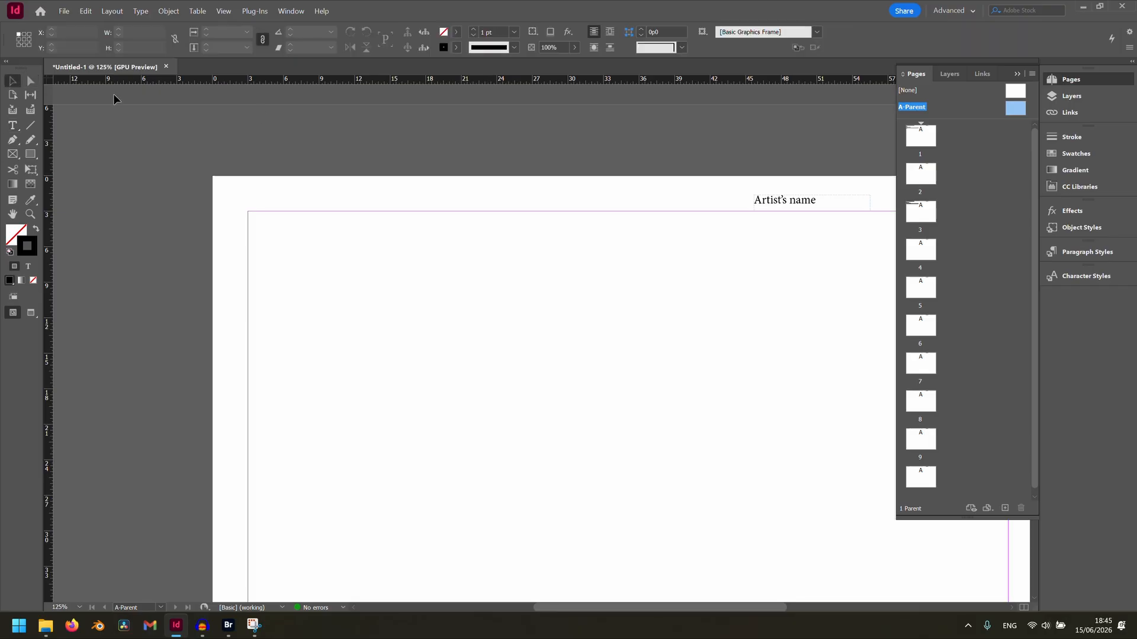
{"action": "left_click", "coordinate": [786, 198]}
{"action": "key", "text": "Delete"}
{"action": "left_click_drag", "start_coordinate": [402, 83], "coordinate": [407, 196]}
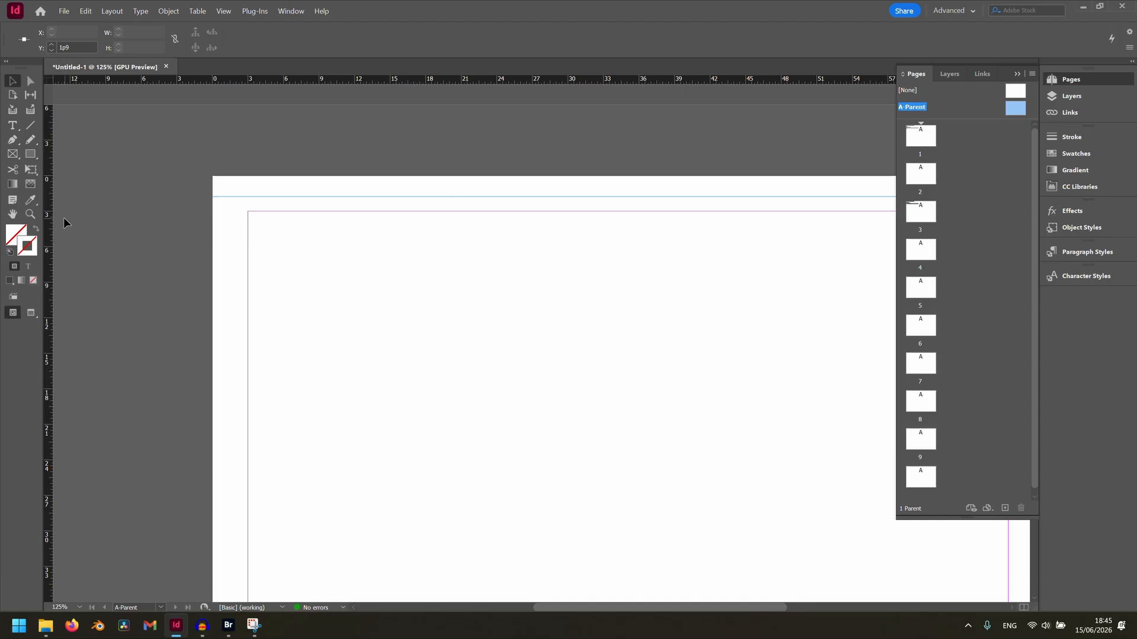
{"action": "left_click_drag", "start_coordinate": [49, 218], "coordinate": [231, 226]}
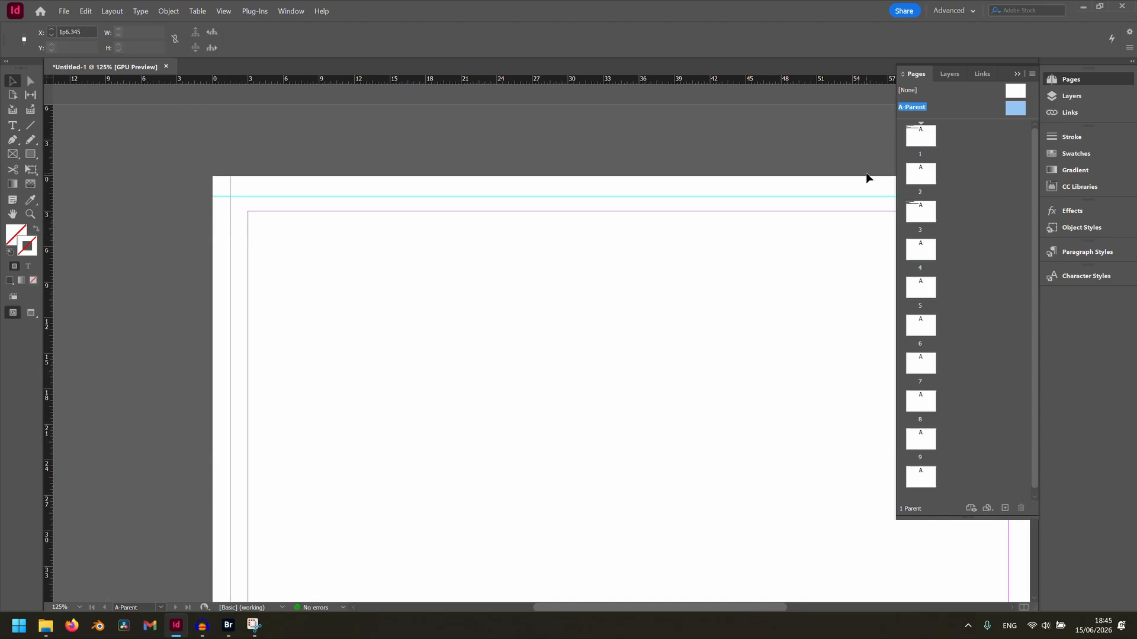
Align the caption frames on pages 1 and 3 with the guide intersection, at about X 1p6, Y 1p9
{"action": "double_click", "coordinate": [917, 149]}
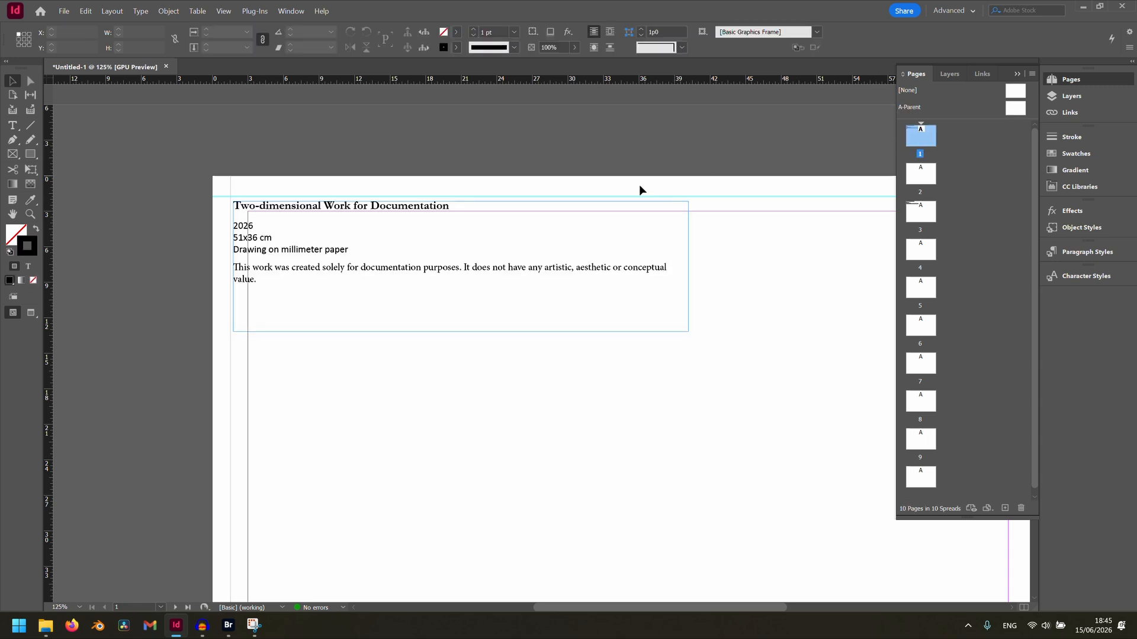
{"action": "mouse_move", "coordinate": [509, 333]}
{"action": "left_mouse_down"}
{"action": "mouse_move", "coordinate": [526, 344]}
{"action": "mouse_move", "coordinate": [508, 330]}
{"action": "left_mouse_up"}
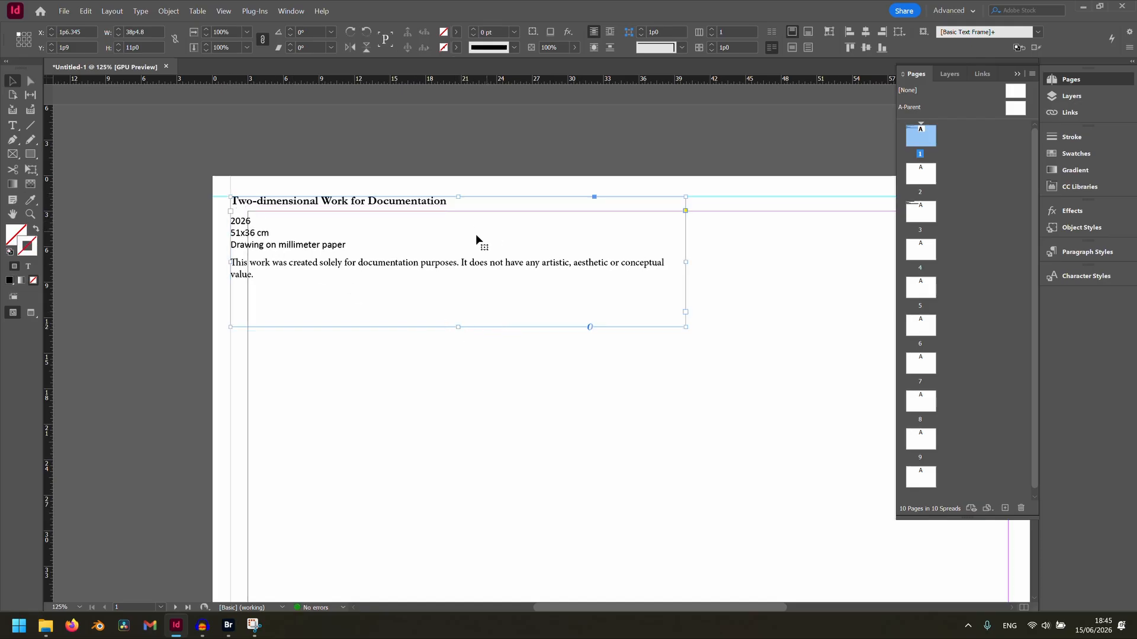
{"action": "double_click", "coordinate": [916, 214]}
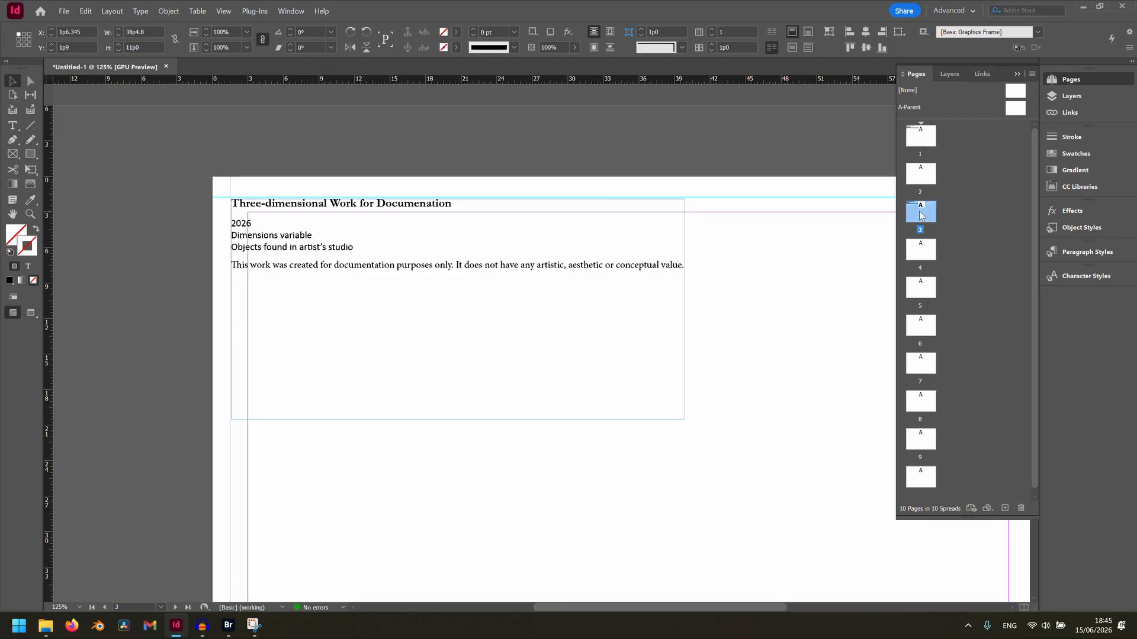
{"action": "left_click", "coordinate": [685, 243]}
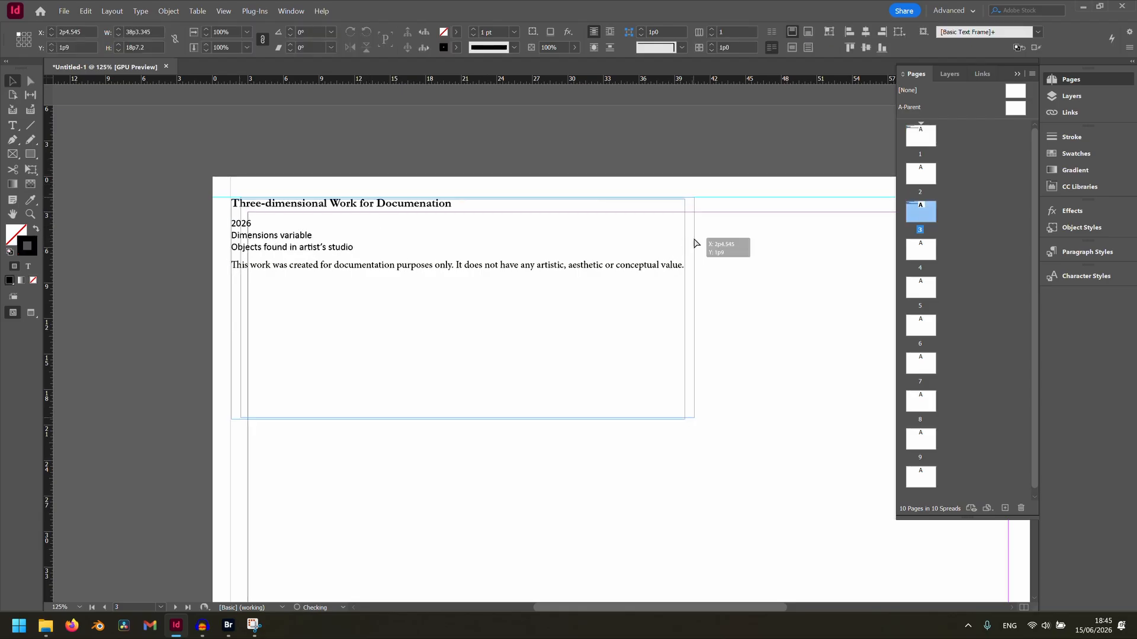
{"action": "left_click_drag", "start_coordinate": [683, 241], "coordinate": [684, 241]}
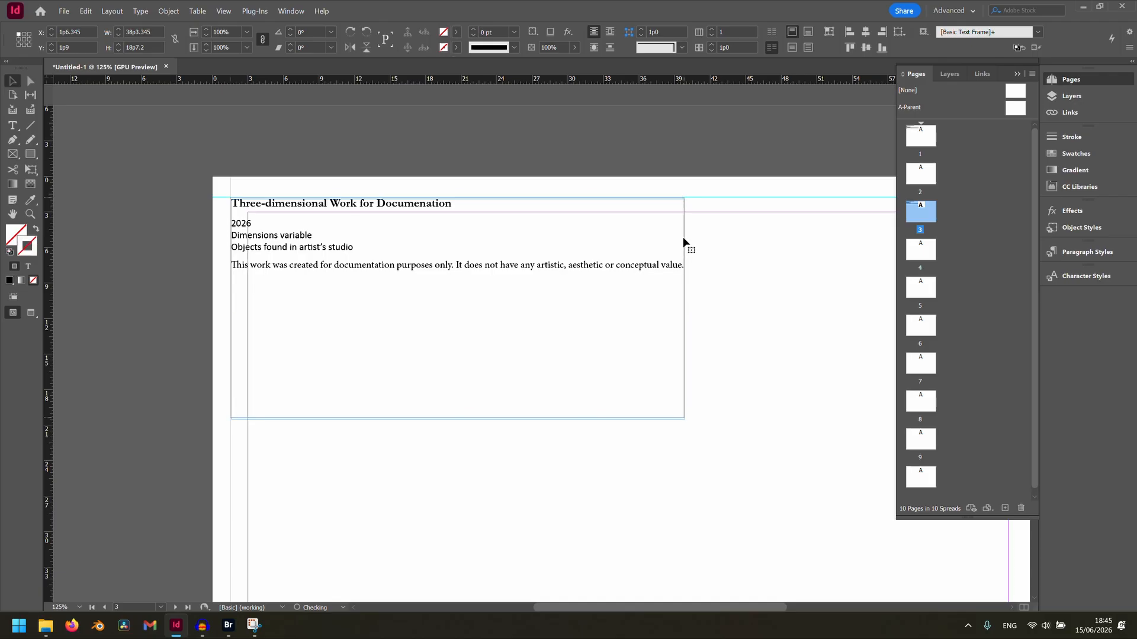
Add a second vertical guide on A-Parent at about X 39p2 to mark the captions' right edge
{"action": "double_click", "coordinate": [921, 136]}
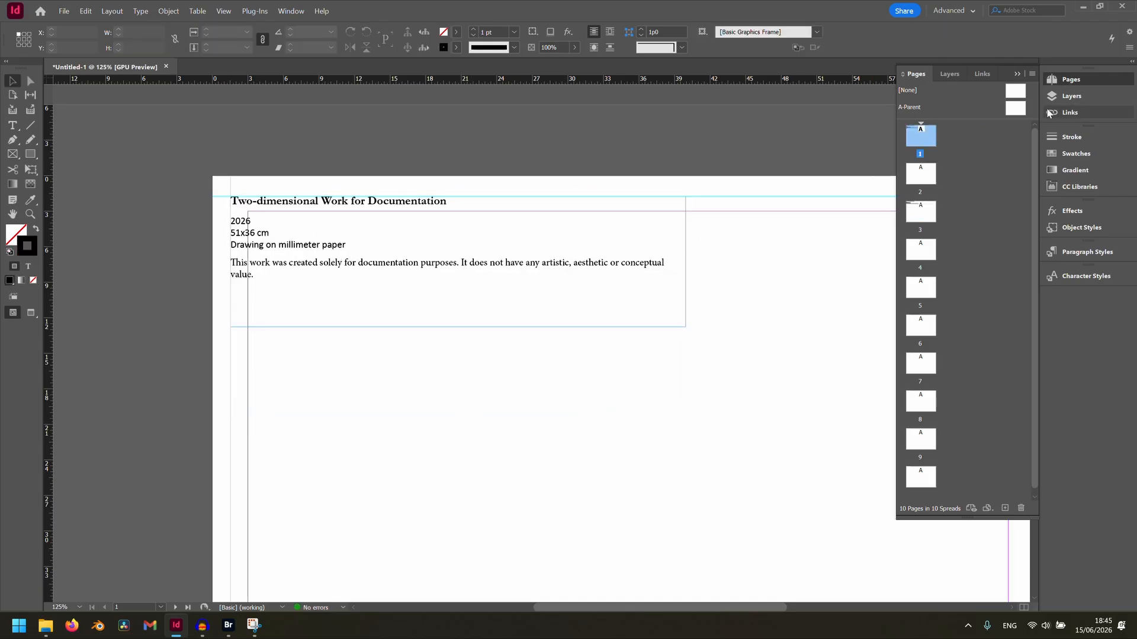
{"action": "double_click", "coordinate": [1015, 107]}
{"action": "left_click_drag", "start_coordinate": [47, 173], "coordinate": [677, 201]}
Resize page 1's caption frame to end at the second vertical guide, about 37p8 wide and 7p5 high
{"action": "double_click", "coordinate": [930, 137]}
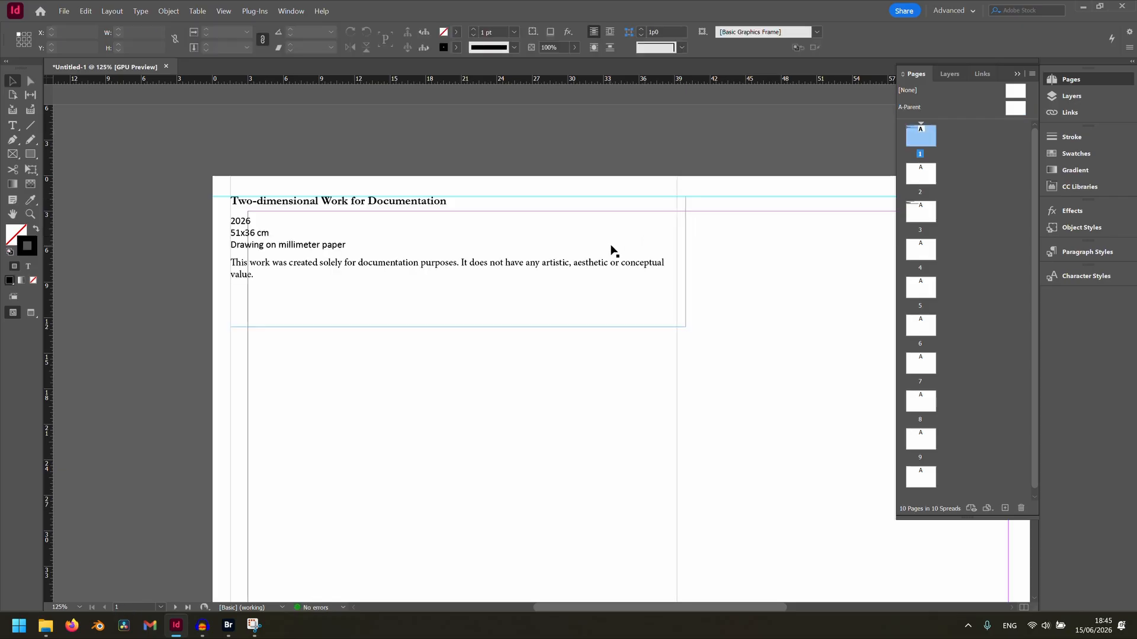
{"action": "left_click_drag", "start_coordinate": [686, 235], "coordinate": [676, 259]}
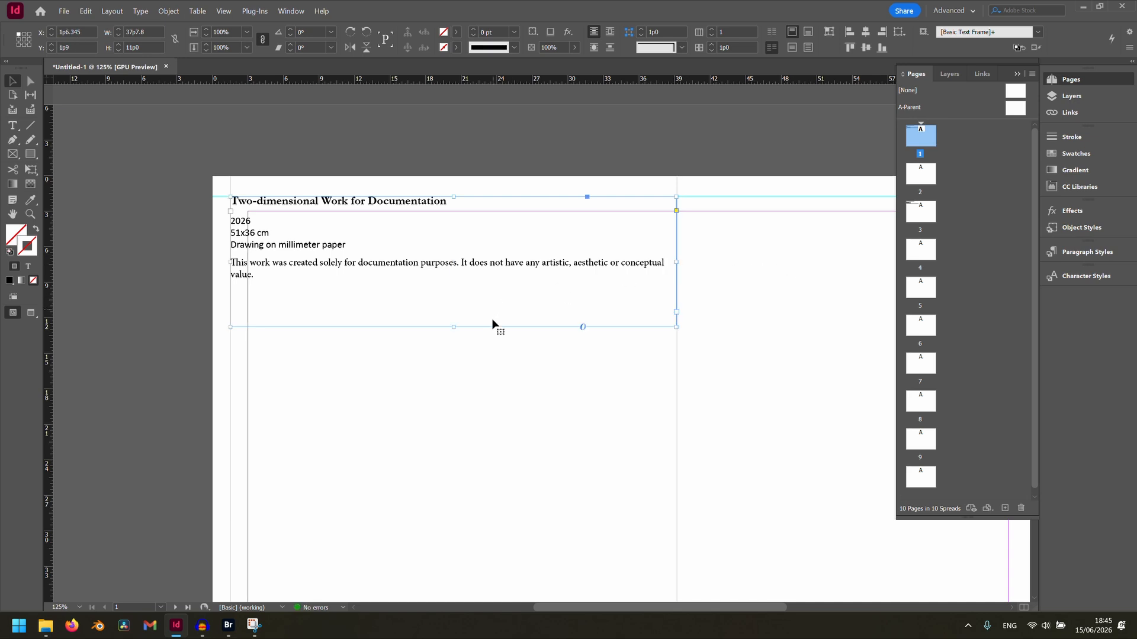
{"action": "left_click_drag", "start_coordinate": [454, 325], "coordinate": [454, 285]}
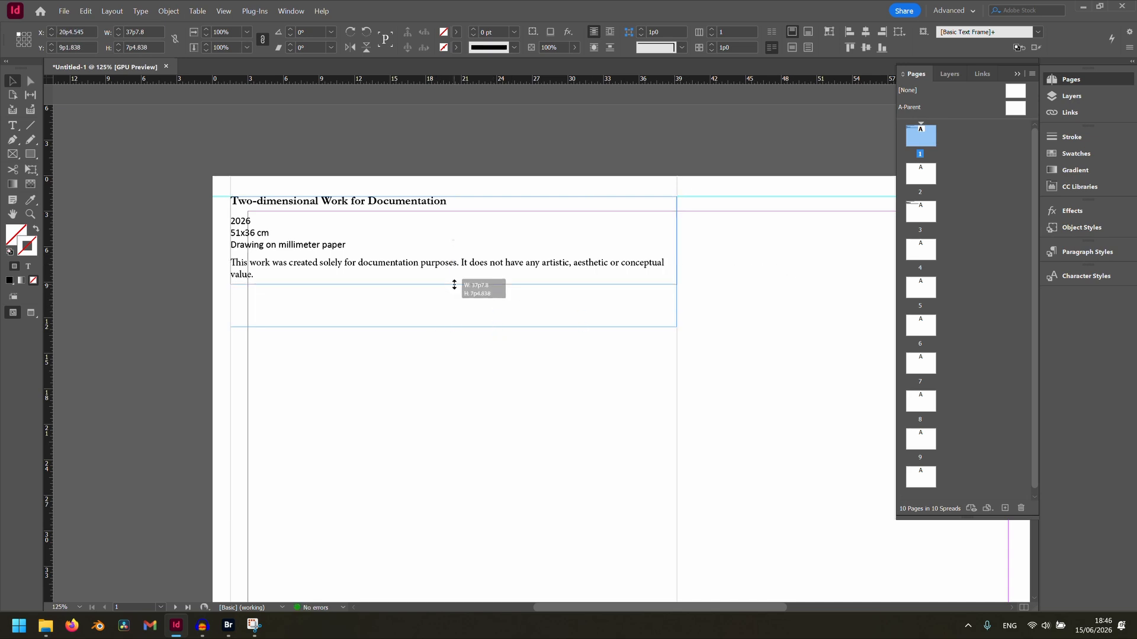
Resize page 3's caption frame to end at the second vertical guide, about 37p8 wide and 9p4 high
{"action": "double_click", "coordinate": [920, 212]}
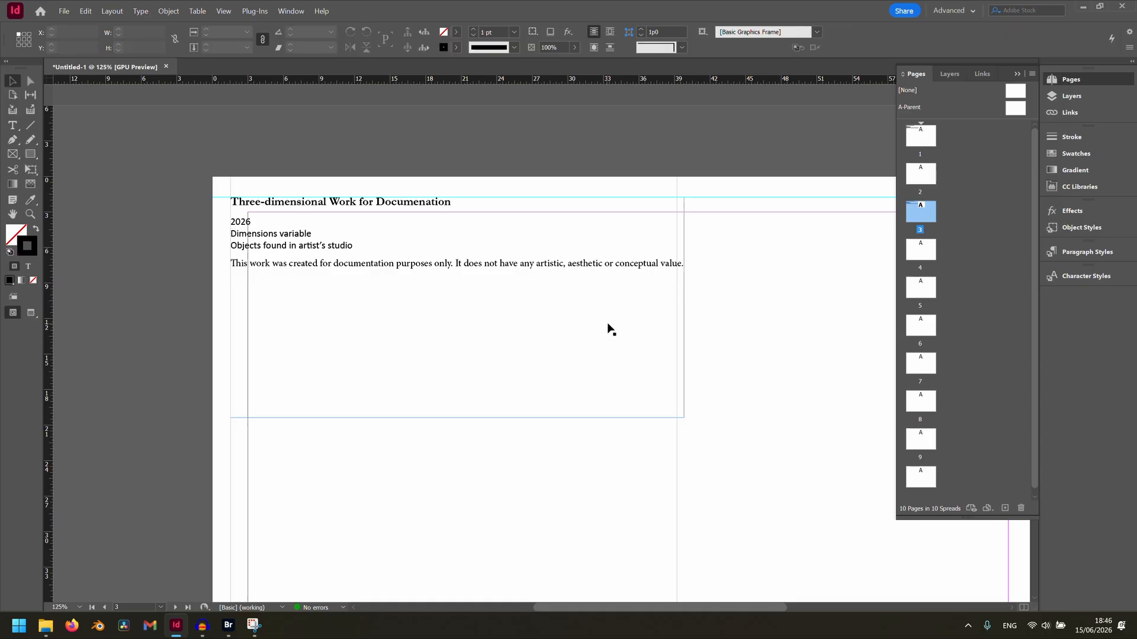
{"action": "left_click", "coordinate": [683, 306]}
{"action": "left_click_drag", "start_coordinate": [684, 308], "coordinate": [678, 307]}
{"action": "left_click_drag", "start_coordinate": [454, 417], "coordinate": [456, 309]}
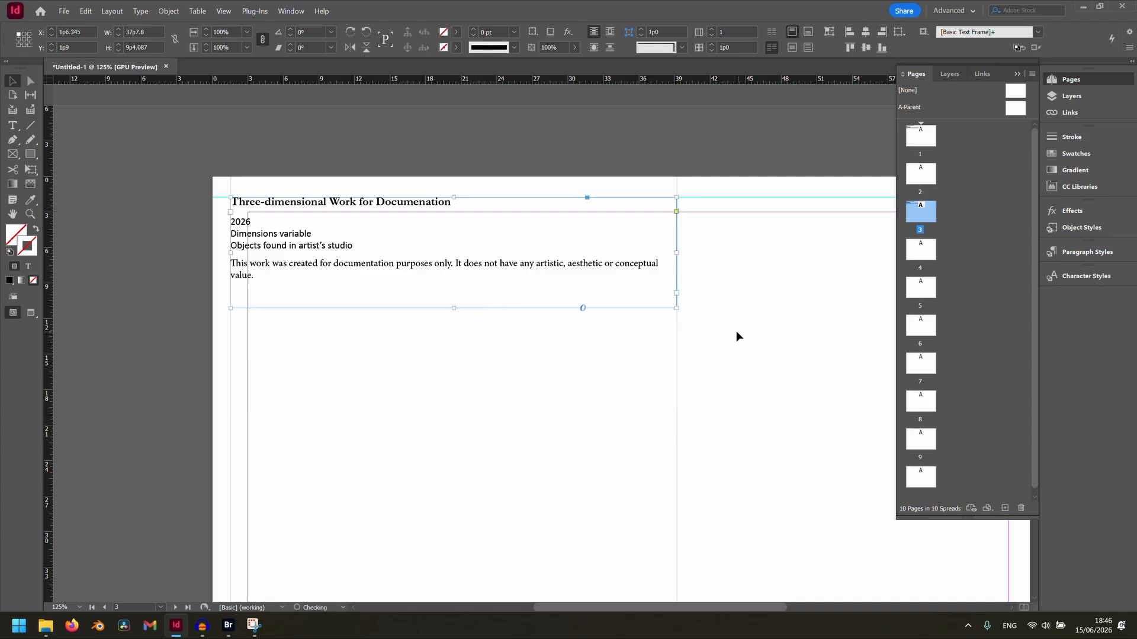
{"action": "left_click", "coordinate": [734, 331]}
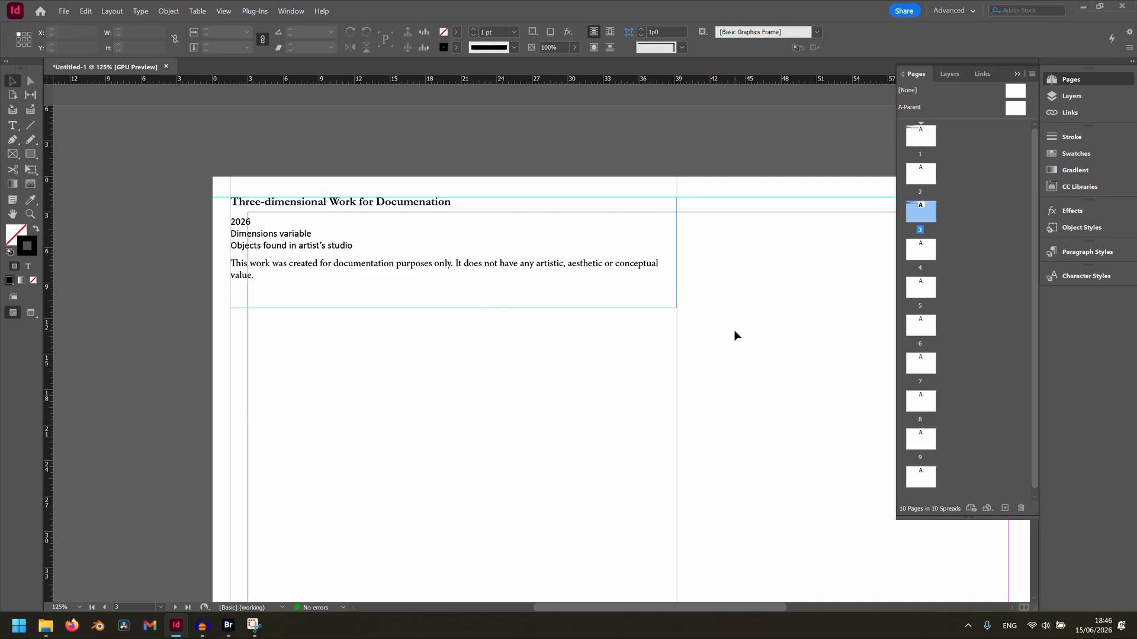
Switch the screen mode to Preview to show page 3 without guides and frame edges
{"action": "scroll", "coordinate": [418, 304], "scroll_direction": "down", "scroll_amount": 2}
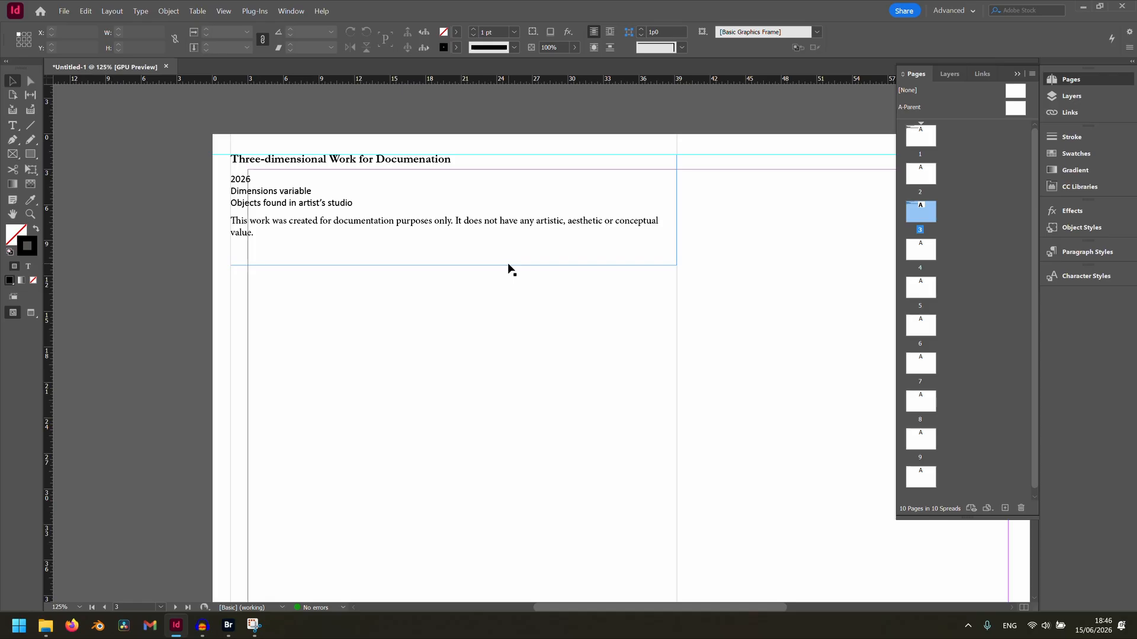
{"action": "left_click", "coordinate": [226, 13]}
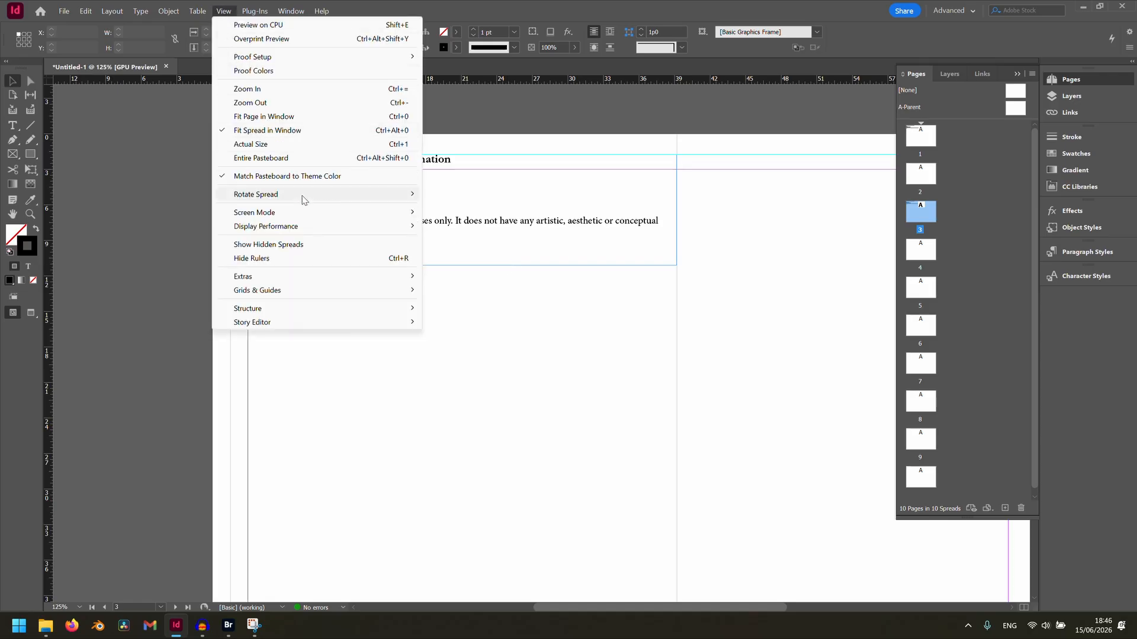
{"action": "mouse_move", "coordinate": [315, 214]}
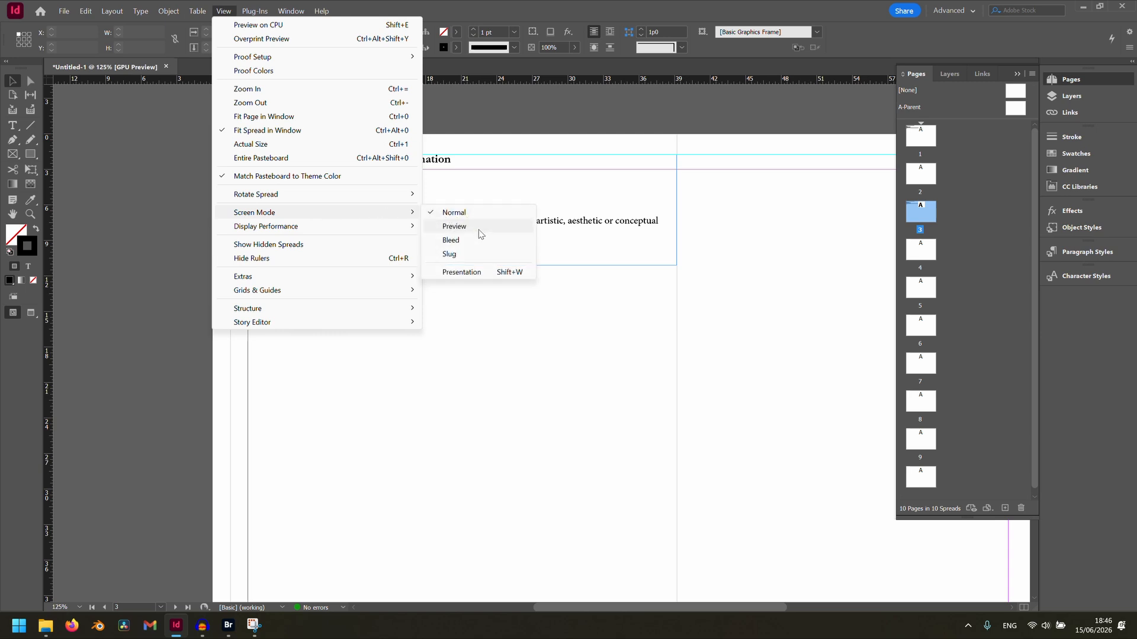
{"action": "left_click", "coordinate": [479, 230]}
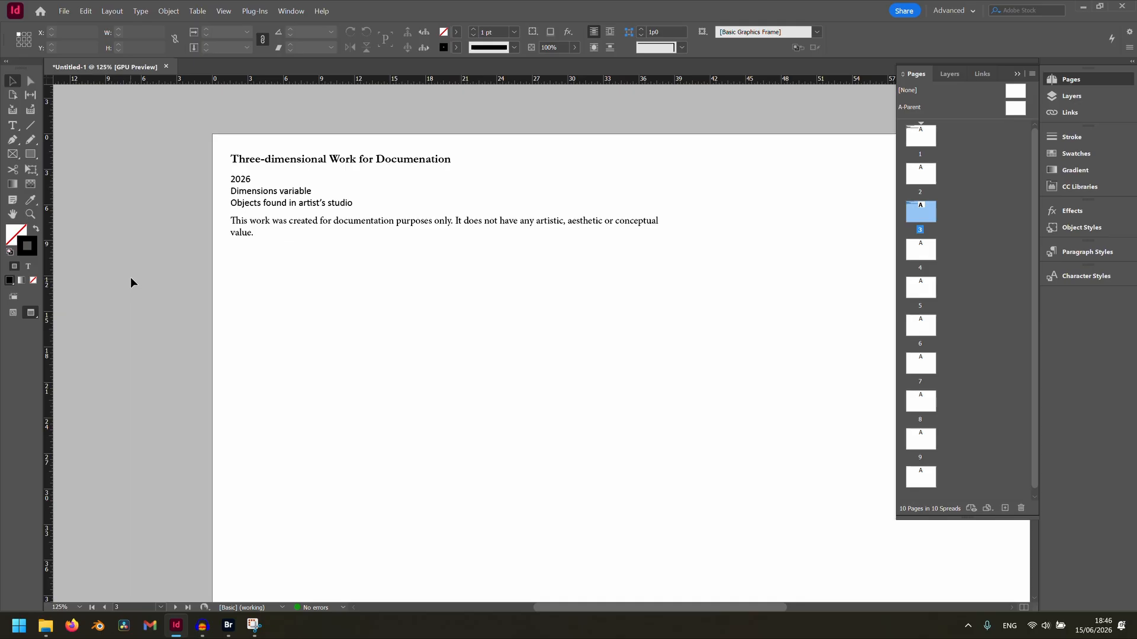
Switch the screen mode back to Normal to bring back guides and frame edges
{"action": "left_click", "coordinate": [215, 14]}
{"action": "mouse_move", "coordinate": [408, 214]}
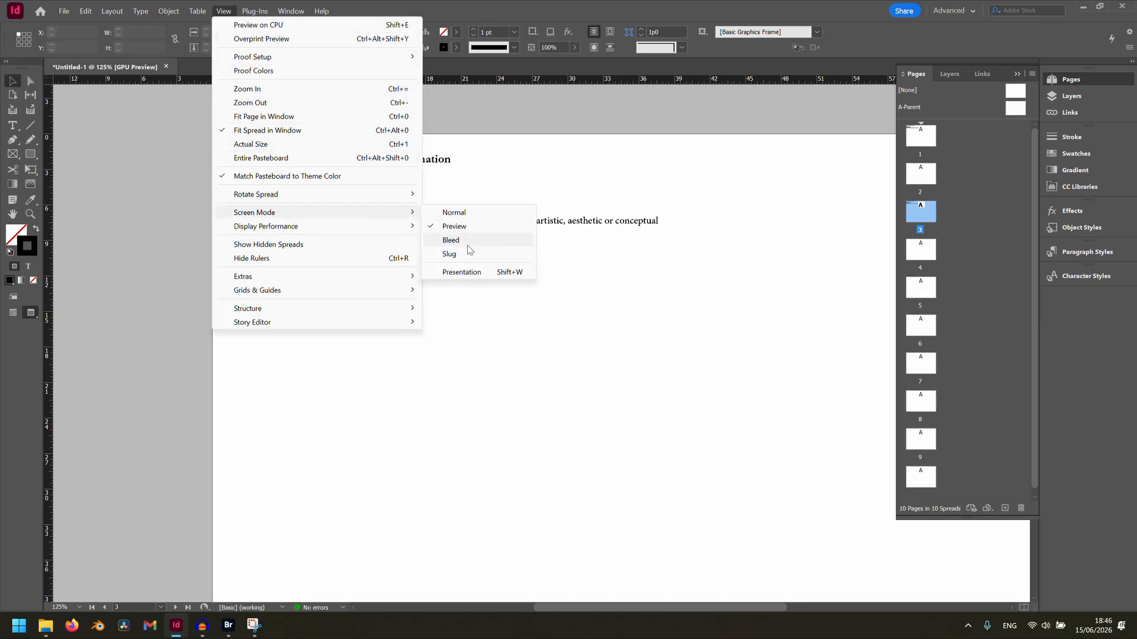
{"action": "left_click", "coordinate": [466, 215]}
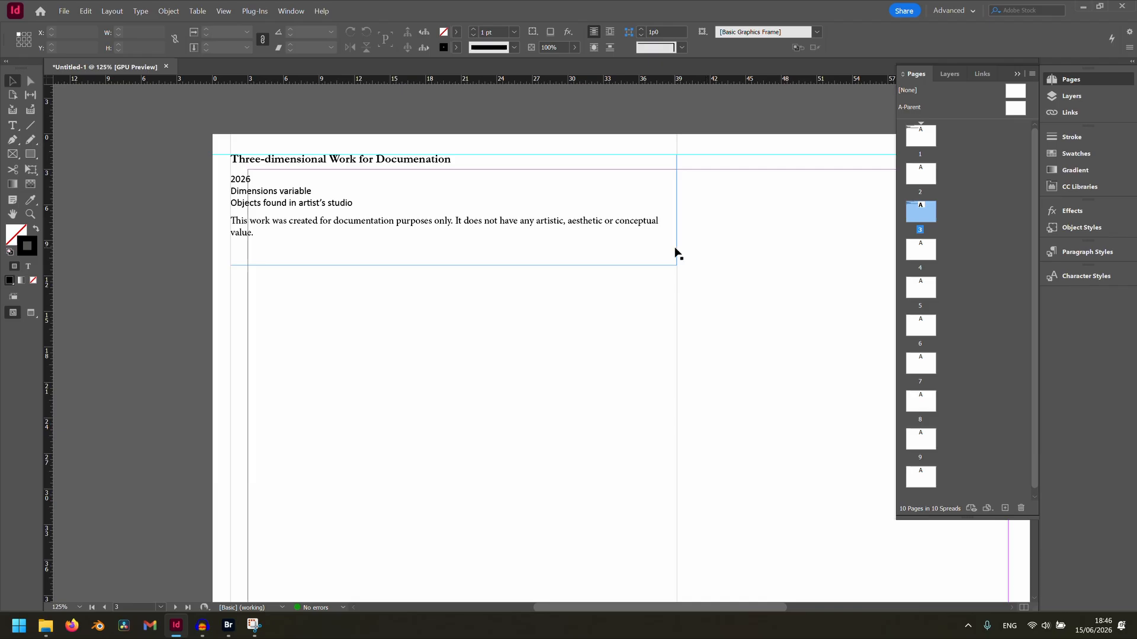
Place _DSC3837 copy.jpg from Adobe Bridge on page 1, below the caption and starting at the first vertical guide
{"action": "scroll", "coordinate": [699, 281], "scroll_direction": "down", "scroll_amount": 2}
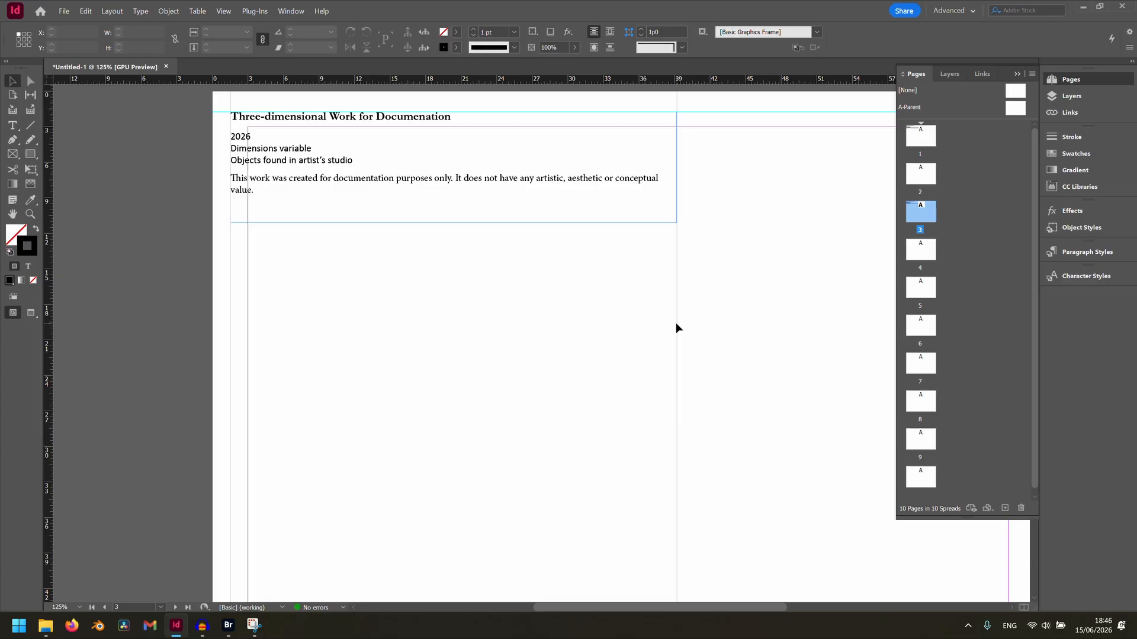
{"action": "key", "text": "ctrl+shift+Page_Up"}
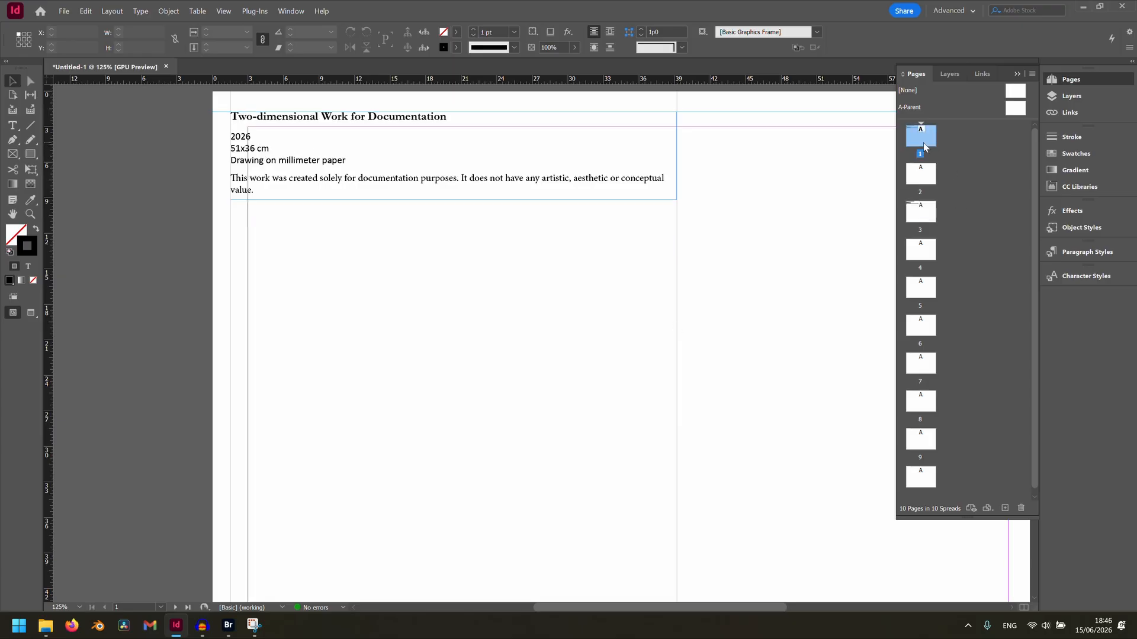
{"action": "left_click", "coordinate": [230, 627]}
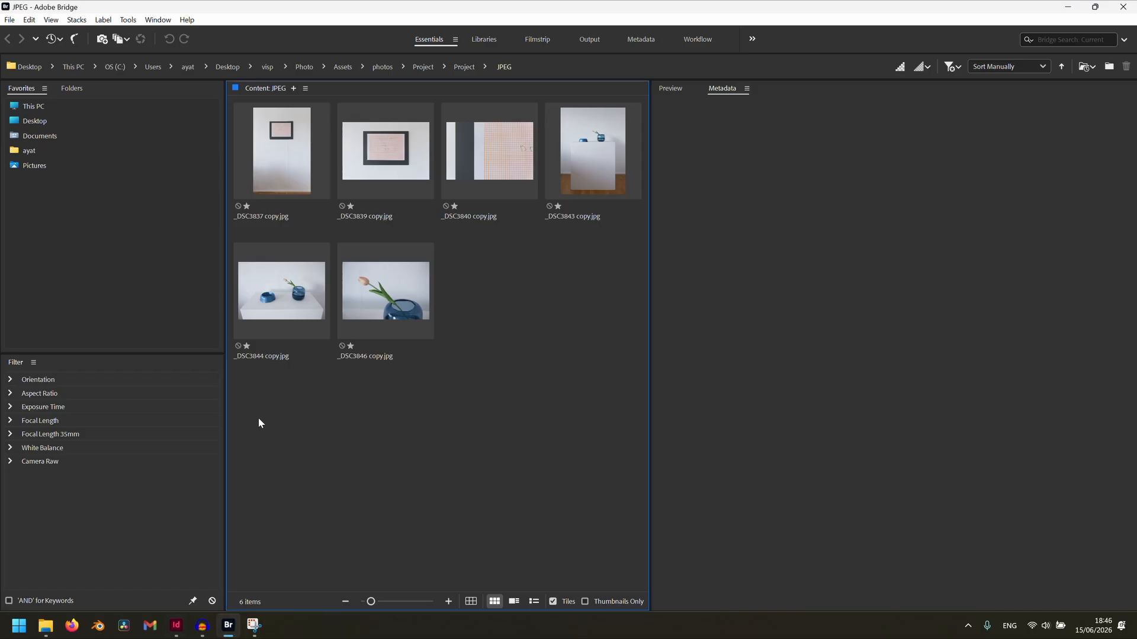
{"action": "left_click", "coordinate": [287, 173]}
{"action": "left_click_drag", "start_coordinate": [288, 173], "coordinate": [231, 209]}
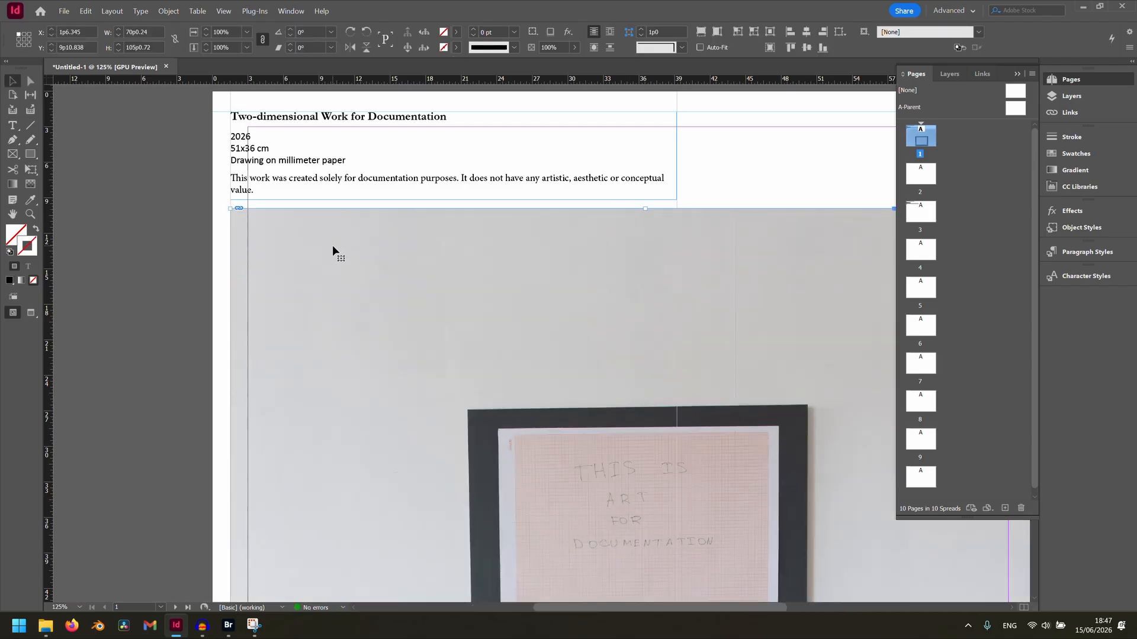
Try to shrink page 1's photo to about 18p7 wide and 31p8 high by resizing only its frame
{"action": "key", "text": "ctrl+minus"}
{"action": "key", "text": "ctrl+minus"}
{"action": "scroll", "coordinate": [335, 251], "scroll_direction": "down", "scroll_amount": 3}
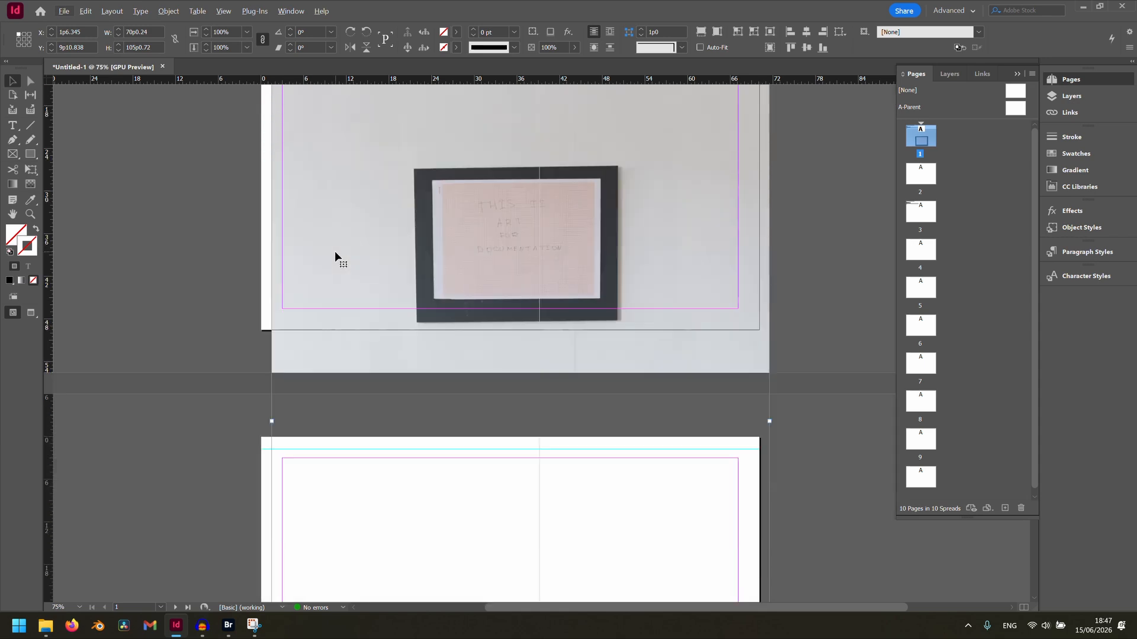
{"action": "key", "text": "ctrl+minus"}
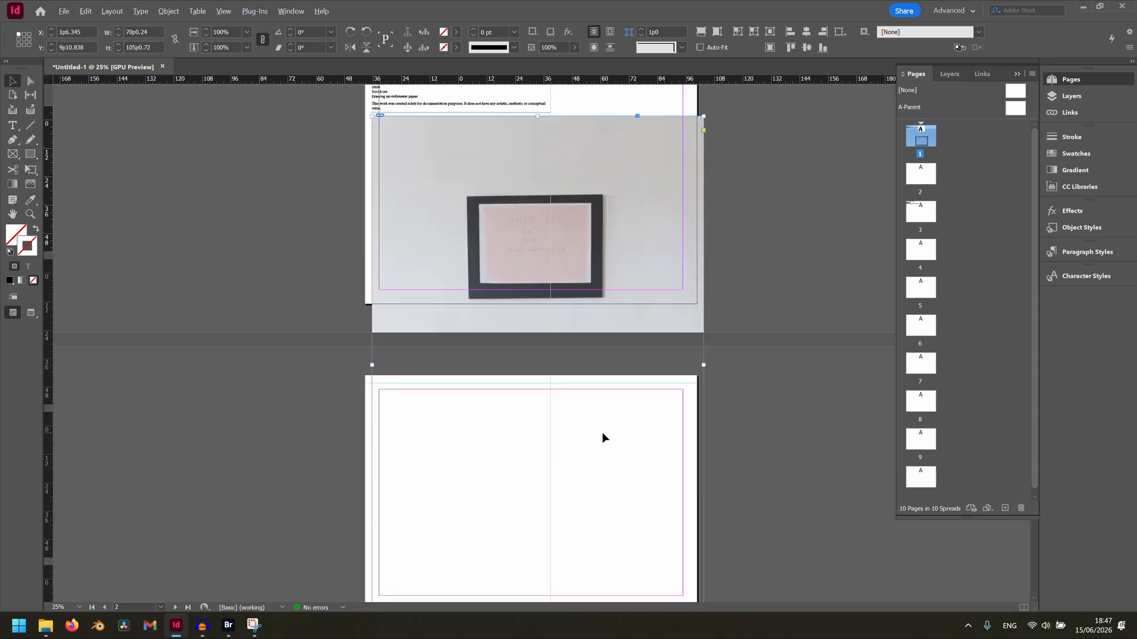
{"action": "key", "text": "ctrl+minus"}
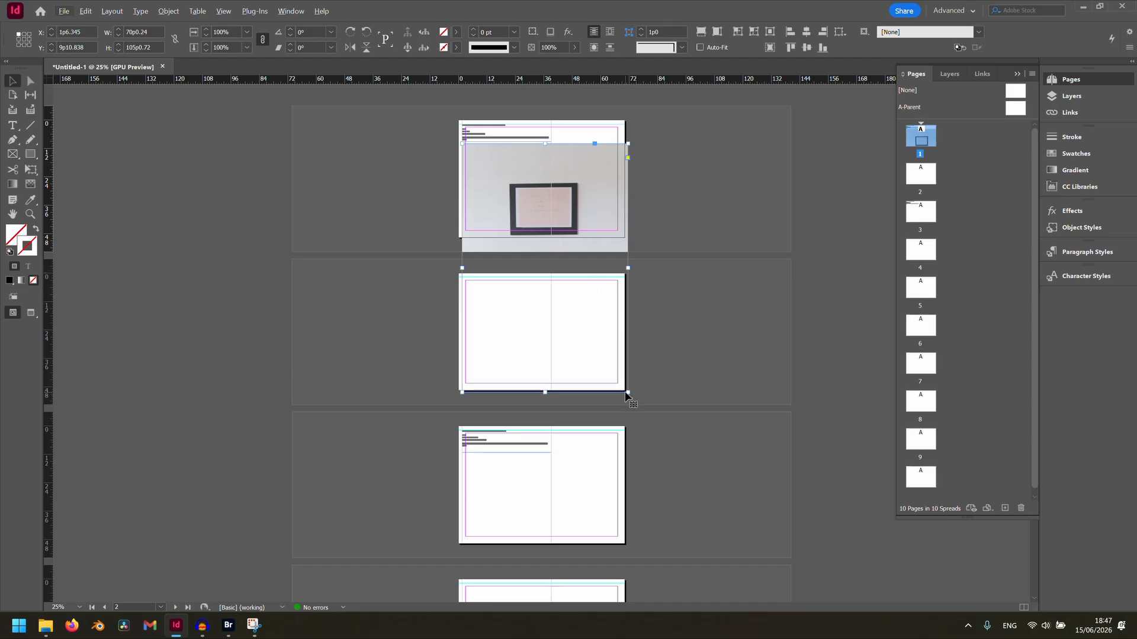
{"action": "left_click_drag", "start_coordinate": [629, 395], "coordinate": [508, 221]}
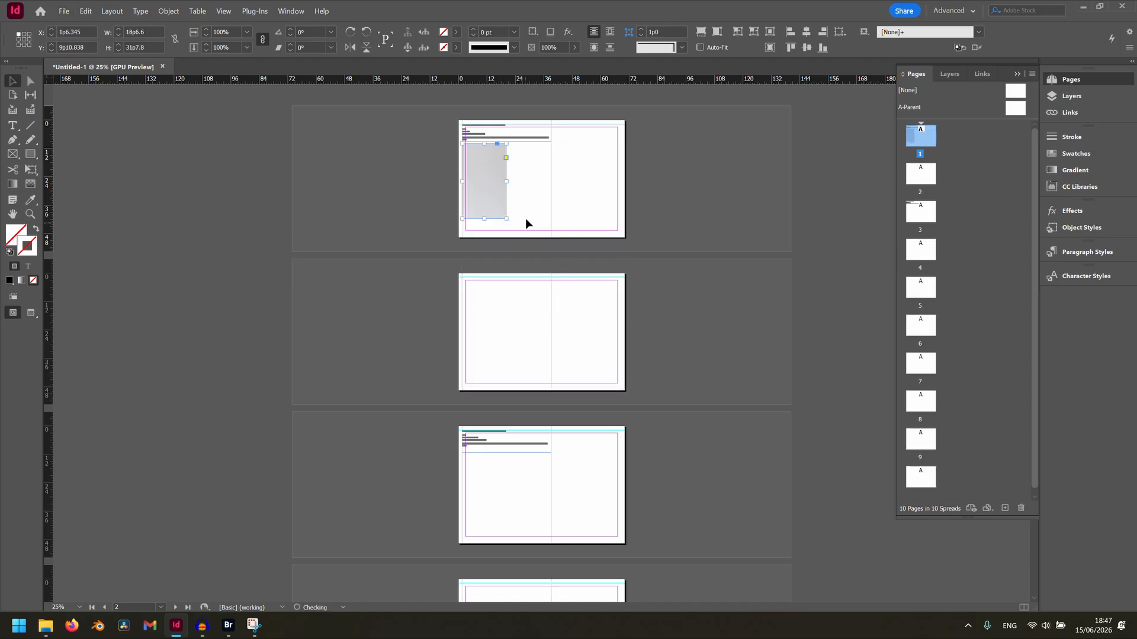
{"action": "key", "text": "ctrl+equal"}
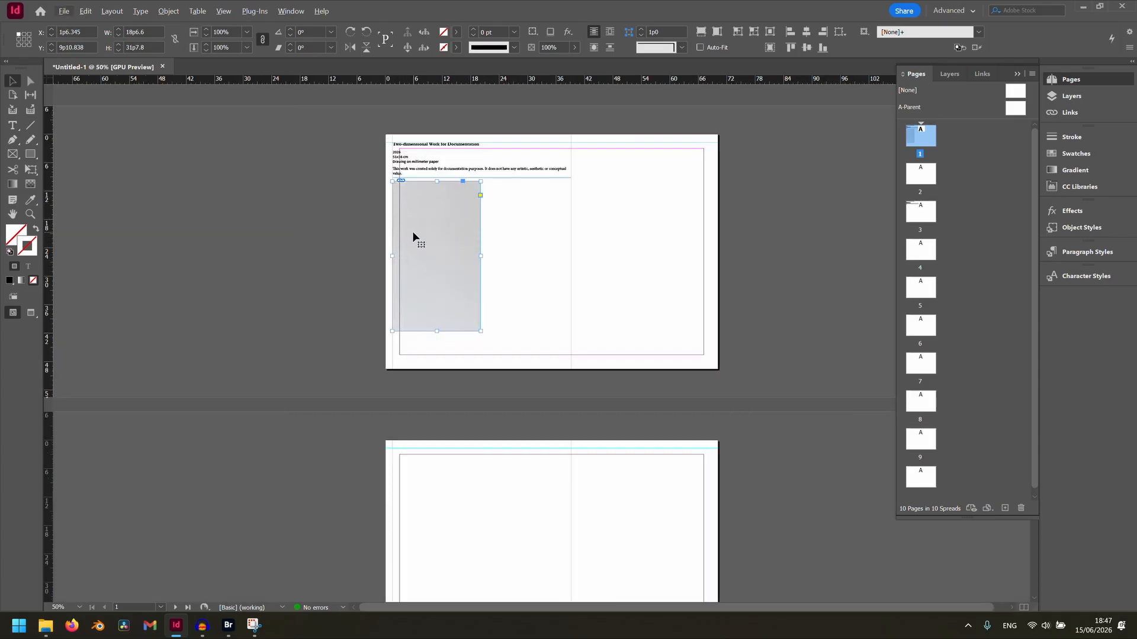
{"action": "key", "text": "ctrl+alt+c"}
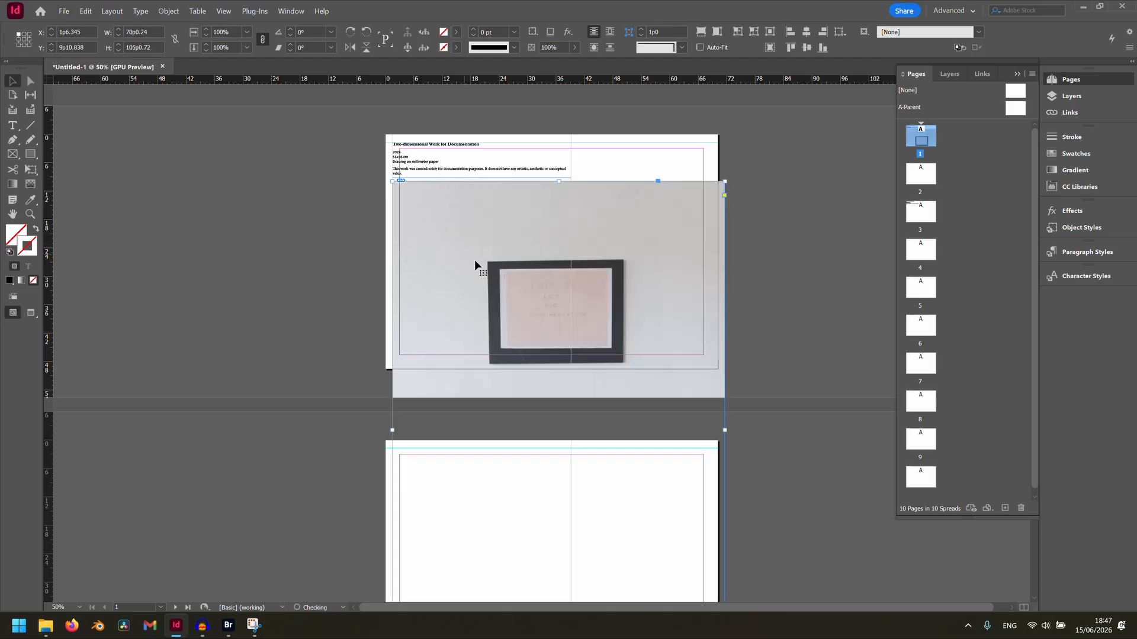
Scale page 1's photo together with its frame to fit on the page, about 22p6 wide and 33p5 high
{"action": "scroll", "coordinate": [502, 268], "scroll_direction": "down", "scroll_amount": 3}
{"action": "scroll", "coordinate": [685, 443], "scroll_direction": "down", "scroll_amount": 1}
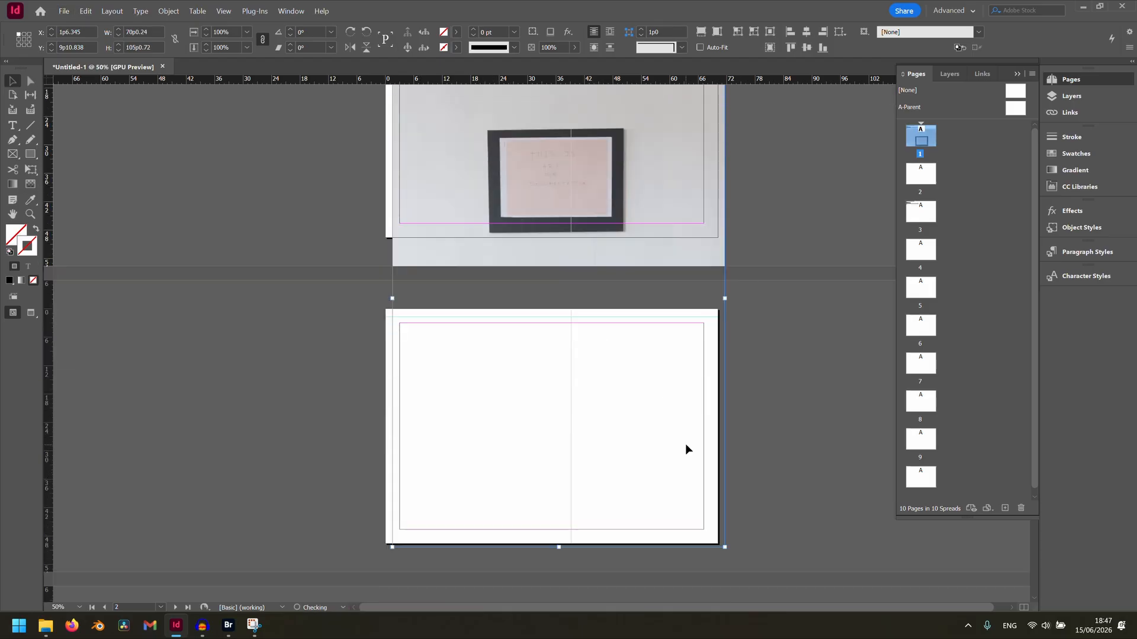
{"action": "scroll", "coordinate": [685, 443], "scroll_direction": "up", "scroll_amount": 1}
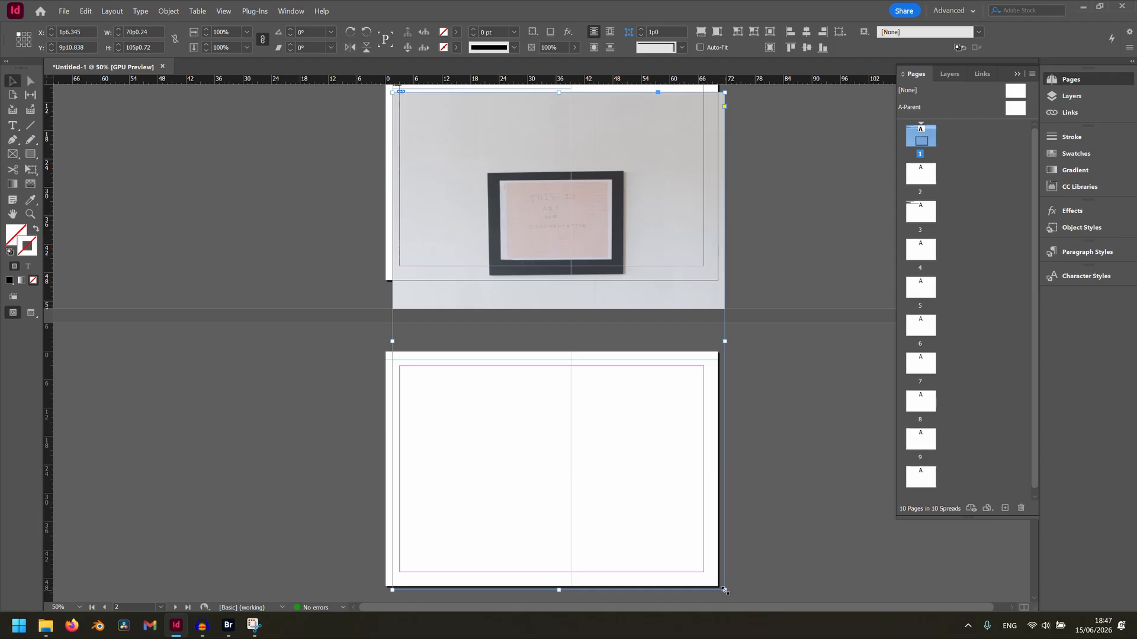
{"action": "left_click_drag", "start_coordinate": [725, 590], "coordinate": [538, 309]}
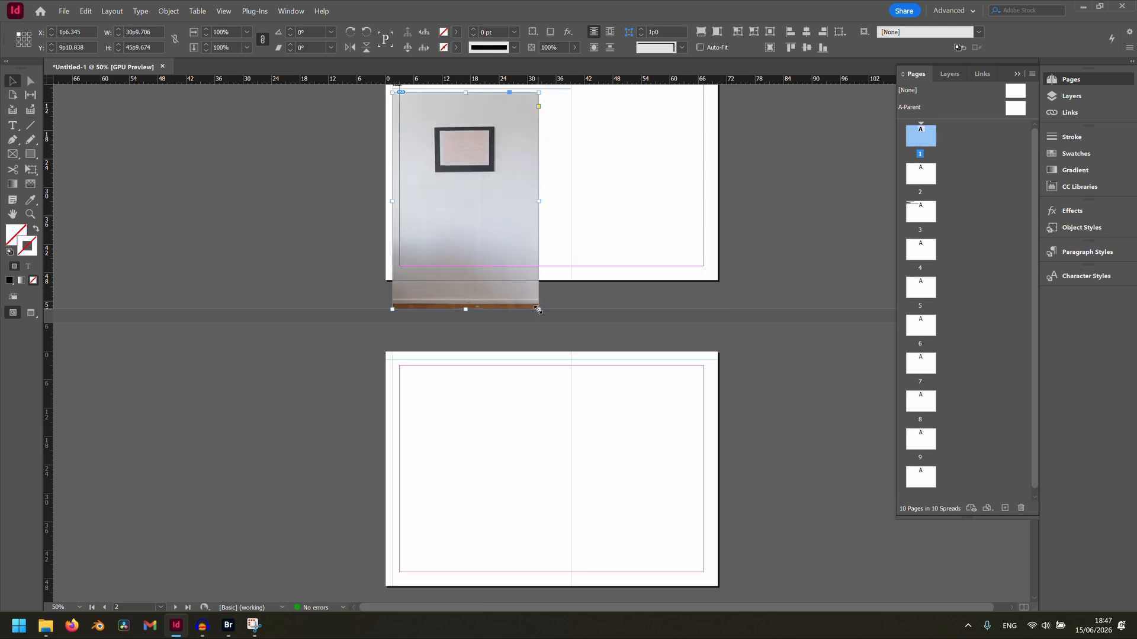
{"action": "scroll", "coordinate": [538, 309], "scroll_direction": "up", "scroll_amount": 2}
{"action": "left_click_drag", "start_coordinate": [538, 352], "coordinate": [498, 293]}
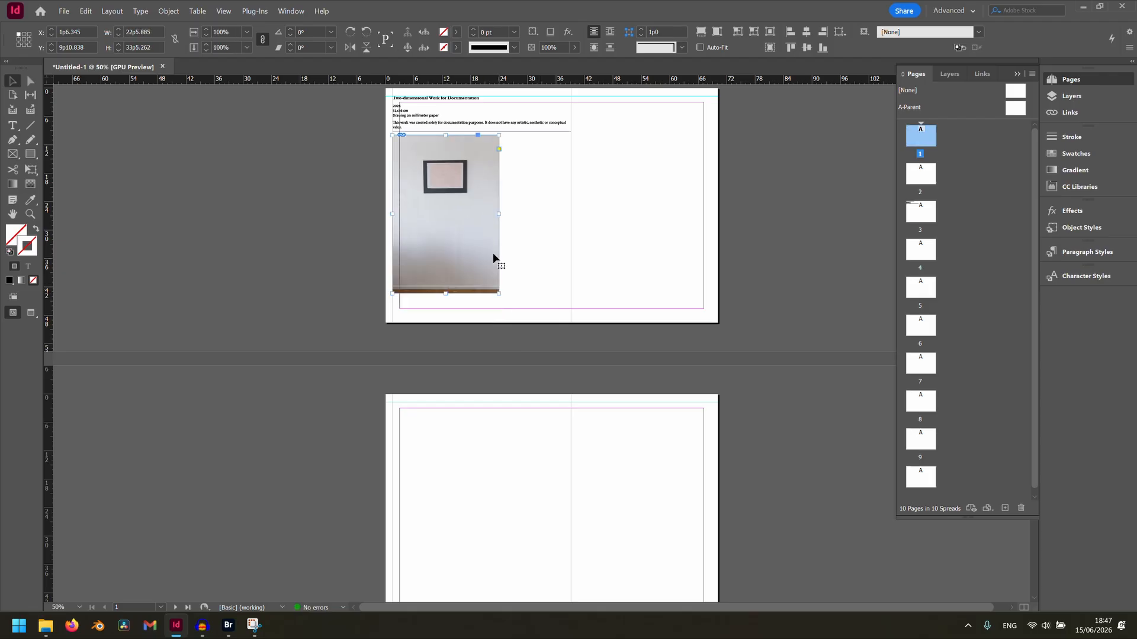
{"action": "mouse_move", "coordinate": [451, 215]}
{"action": "left_mouse_down"}
{"action": "mouse_move", "coordinate": [461, 219]}
{"action": "mouse_move", "coordinate": [452, 215]}
{"action": "left_mouse_up"}
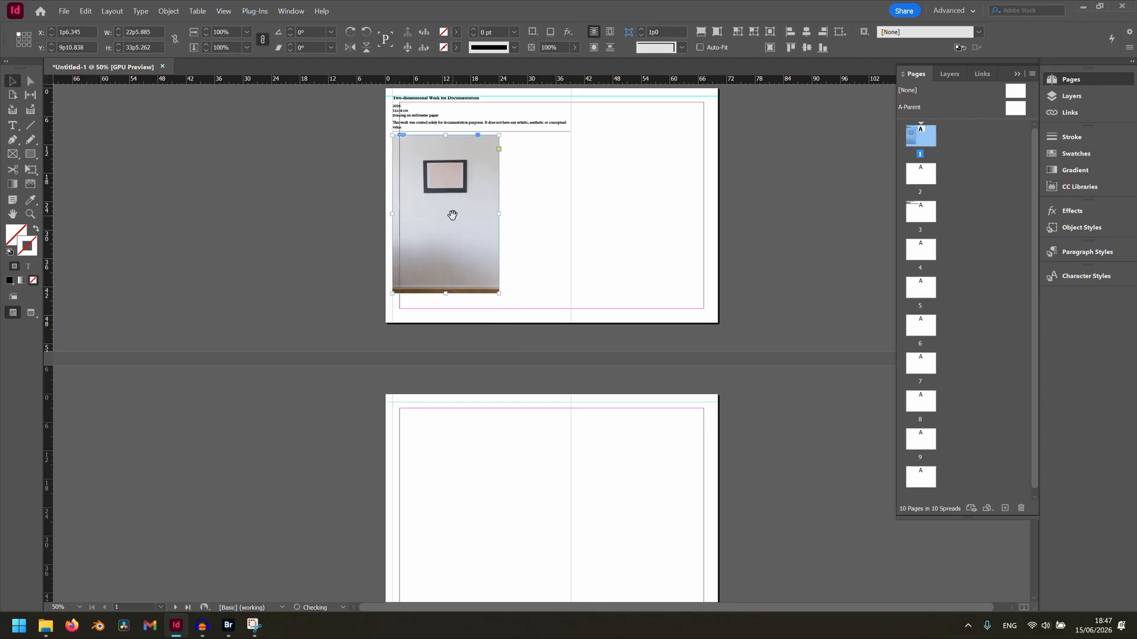
{"action": "left_click", "coordinate": [542, 218]}
{"action": "scroll", "coordinate": [453, 213], "scroll_direction": "up", "scroll_amount": 2}
{"action": "scroll", "coordinate": [453, 212], "scroll_direction": "down", "scroll_amount": 1}
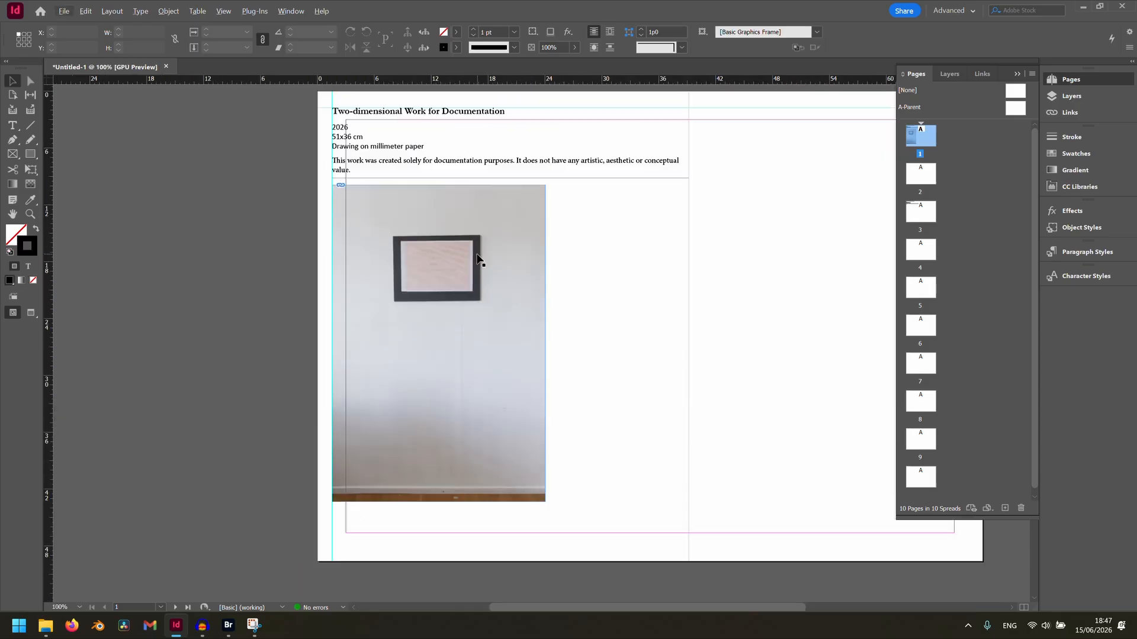
{"action": "left_click", "coordinate": [499, 287]}
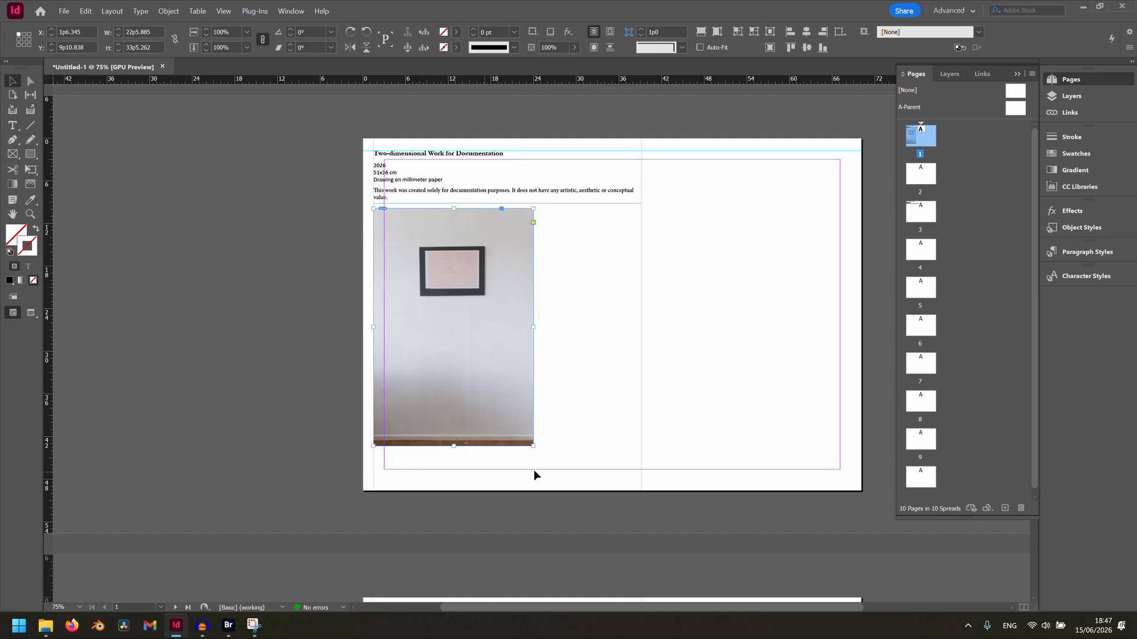
Add a horizontal guide on A-Parent just below the bottom margin to mark the images' lower limit
{"action": "left_click", "coordinate": [1006, 110]}
{"action": "double_click", "coordinate": [1006, 110]}
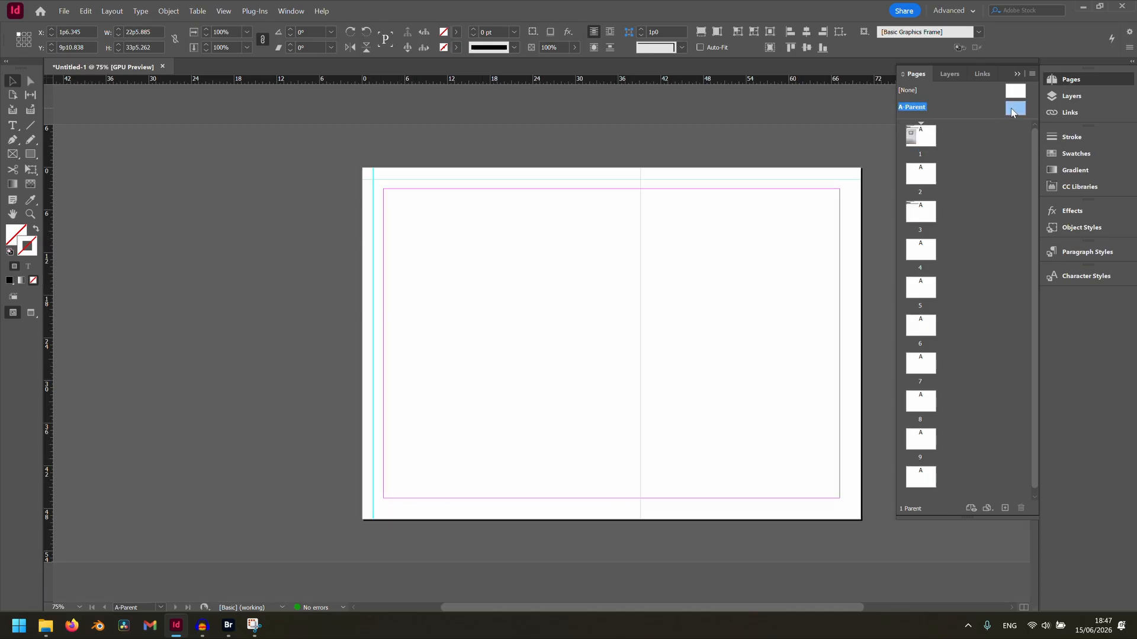
{"action": "left_click_drag", "start_coordinate": [556, 82], "coordinate": [572, 508]}
Scale page 1's photo proportionally down to the bottom horizontal guide, about 25p9 wide and 37p11 high
{"action": "double_click", "coordinate": [922, 141]}
{"action": "left_click", "coordinate": [455, 316]}
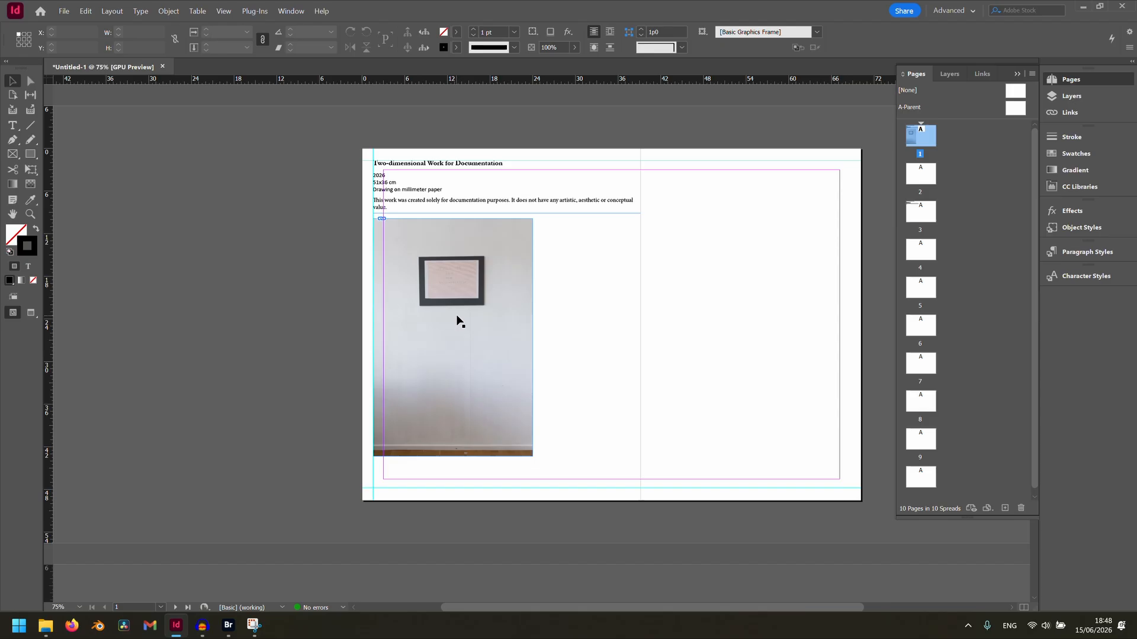
{"action": "left_click_drag", "start_coordinate": [531, 455], "coordinate": [556, 487]}
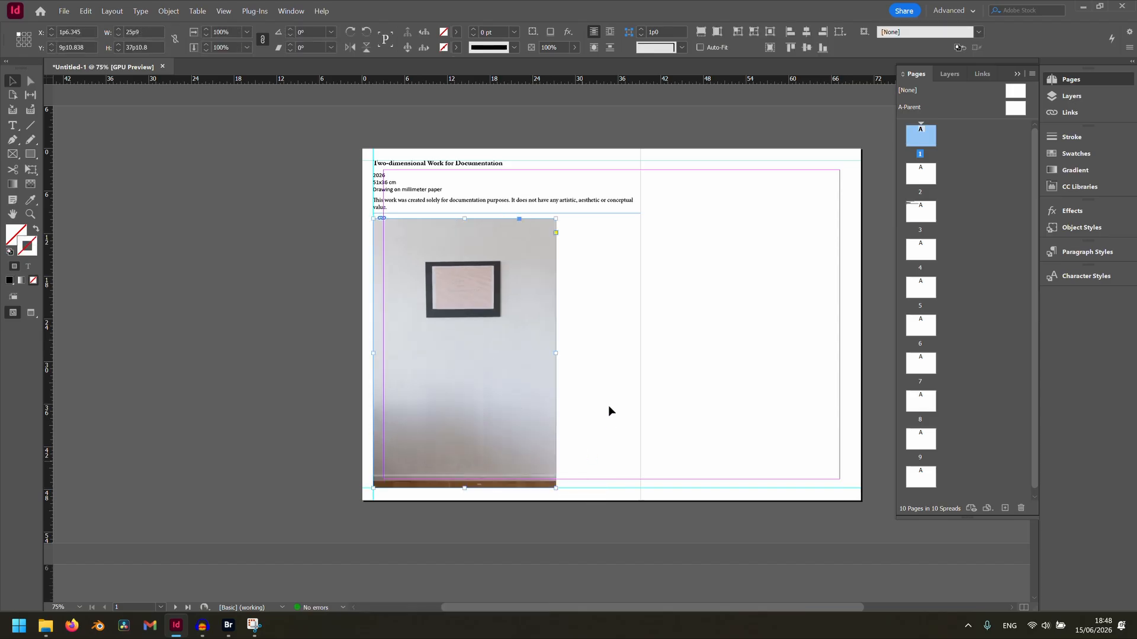
{"action": "left_click", "coordinate": [609, 403]}
Place _DSC3839 copy.jpg from Adobe Bridge on page 2, starting at the upper-left guide intersection, about 66p4 wide and 44p3 high
{"action": "double_click", "coordinate": [921, 173]}
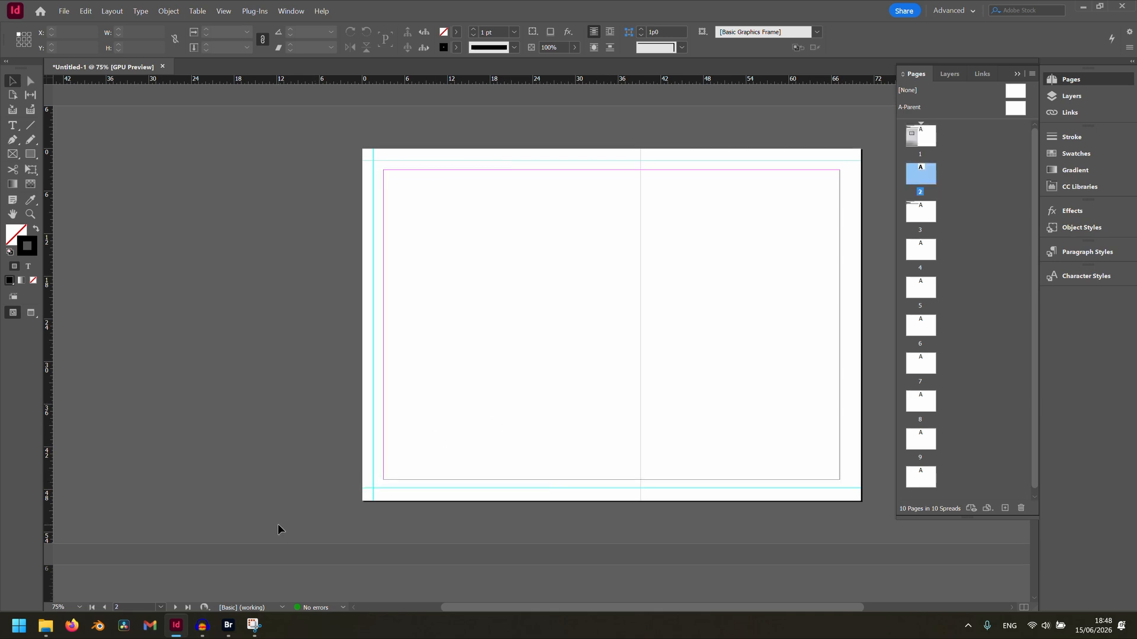
{"action": "left_click", "coordinate": [229, 625]}
{"action": "left_click", "coordinate": [378, 158]}
{"action": "mouse_move", "coordinate": [378, 158]}
{"action": "left_mouse_down"}
{"action": "mouse_move", "coordinate": [407, 223]}
{"action": "mouse_move", "coordinate": [228, 497]}
{"action": "mouse_move", "coordinate": [175, 622]}
{"action": "mouse_move", "coordinate": [254, 485]}
{"action": "mouse_move", "coordinate": [386, 196]}
{"action": "mouse_move", "coordinate": [374, 164]}
{"action": "left_mouse_up"}
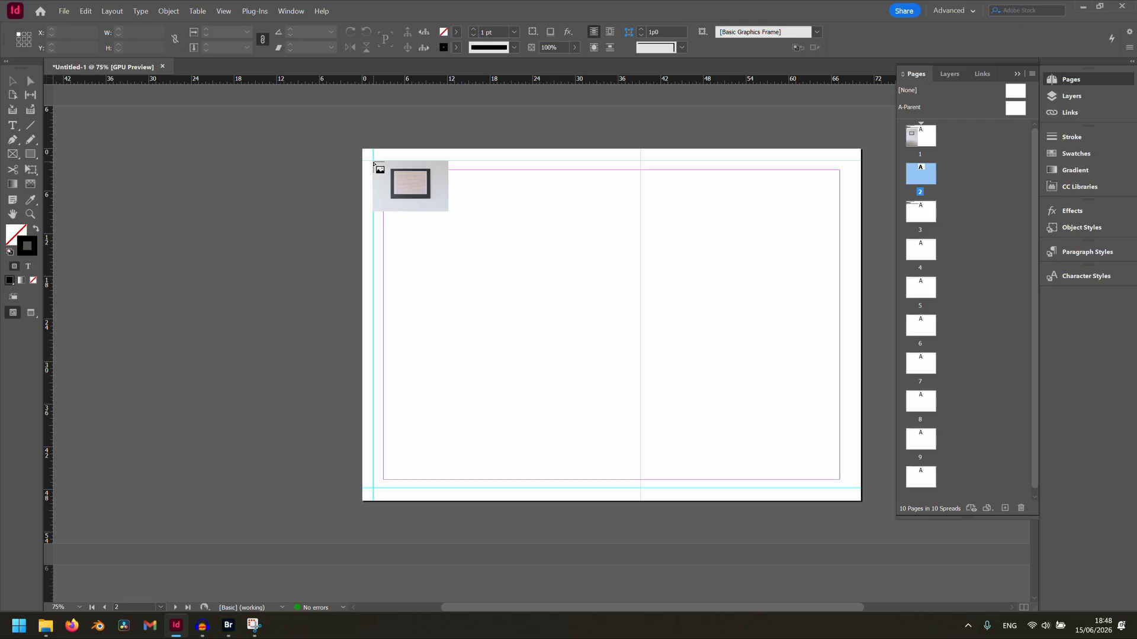
{"action": "left_click_drag", "start_coordinate": [374, 164], "coordinate": [843, 477]}
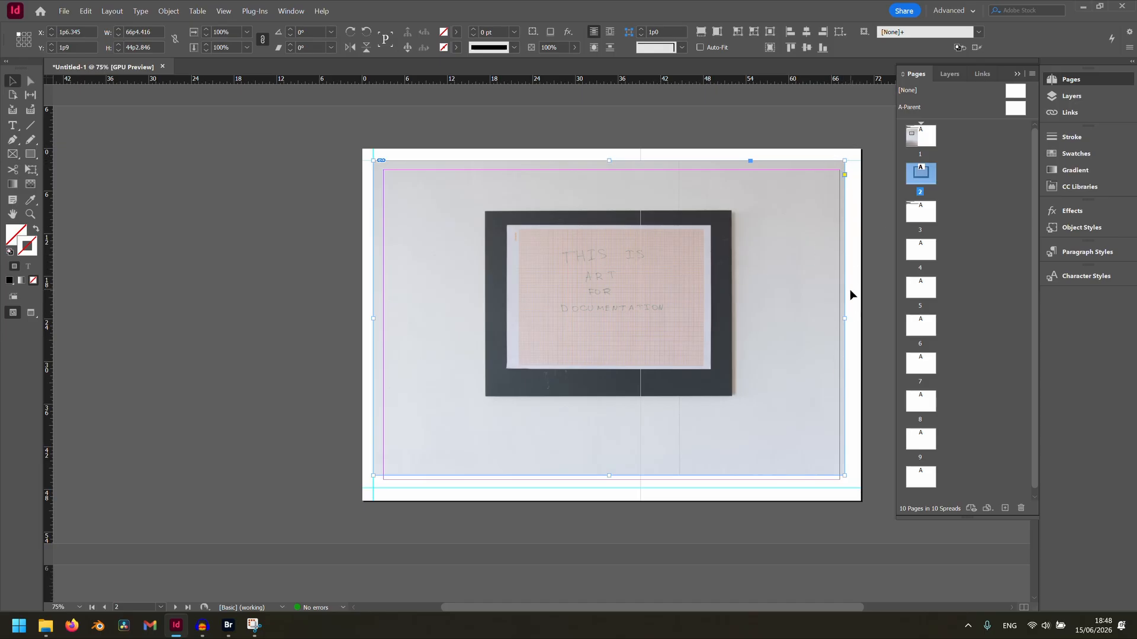
Add a vertical guide on A-Parent at about X 68p8, beyond the right margin, and return to page 2
{"action": "double_click", "coordinate": [1016, 112]}
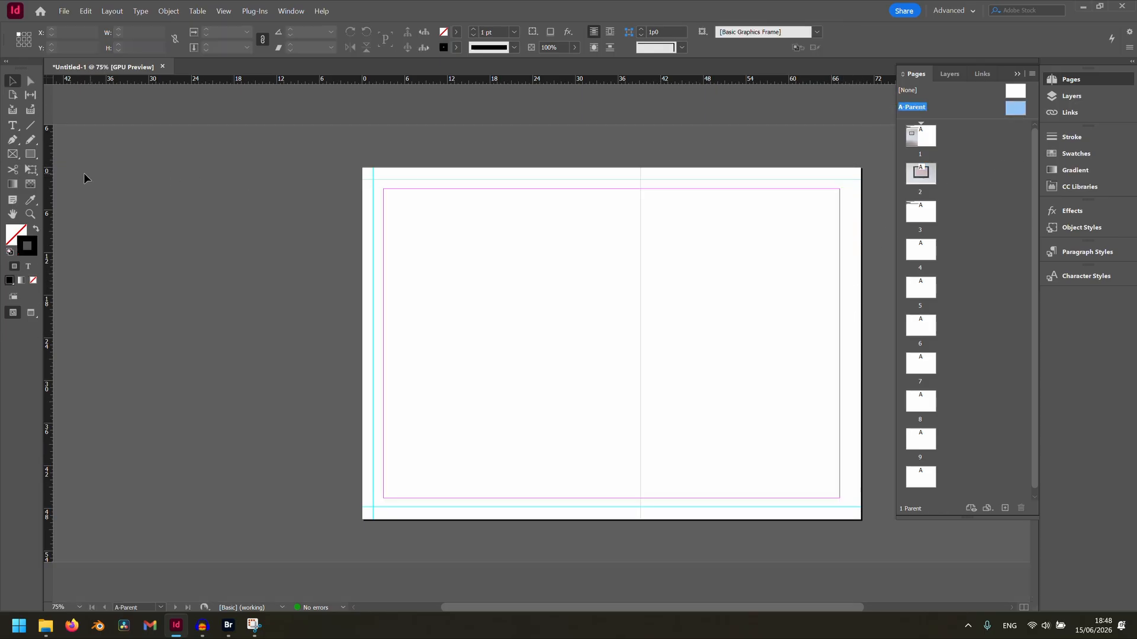
{"action": "left_click_drag", "start_coordinate": [47, 176], "coordinate": [851, 244]}
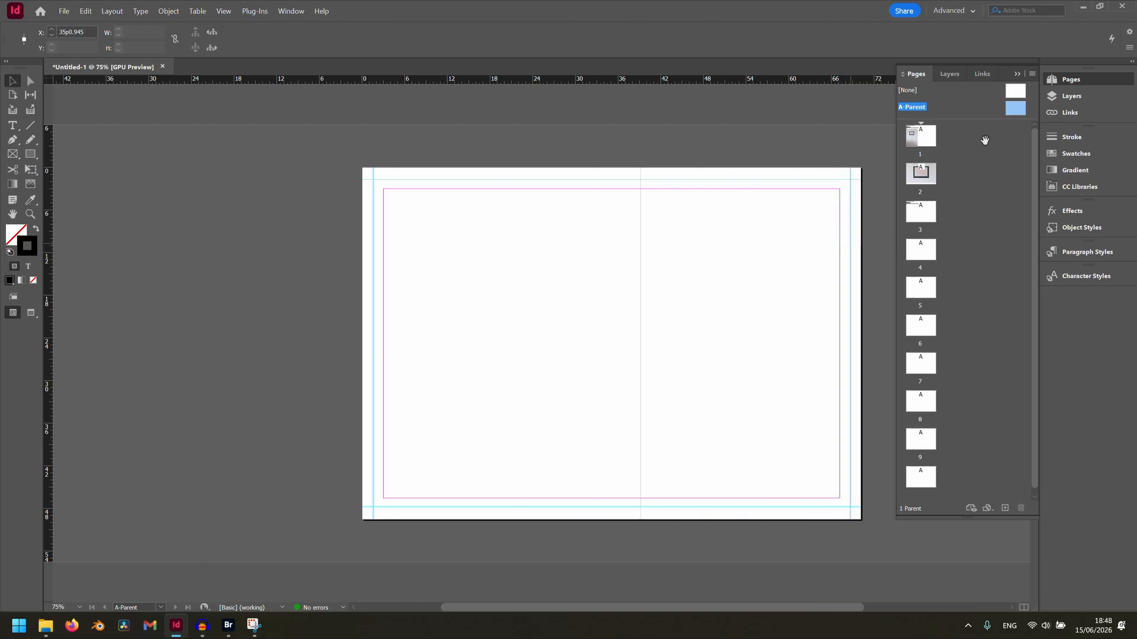
{"action": "double_click", "coordinate": [922, 174]}
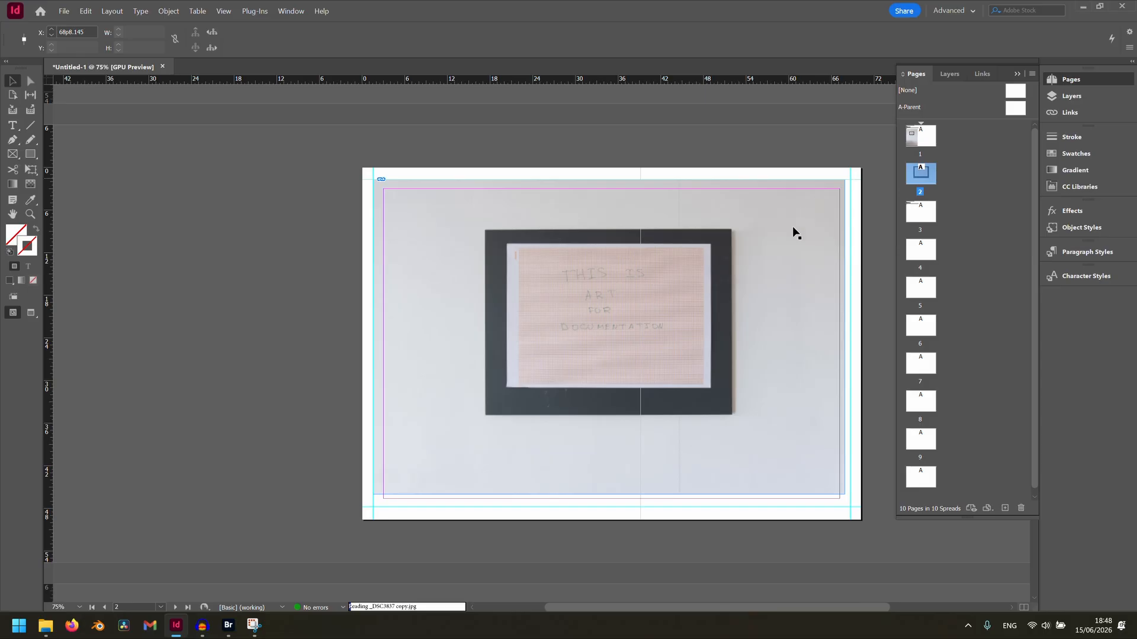
Scale page 2's photo proportionally out to the rightmost vertical guide, about 67p2 wide and 45p2 high
{"action": "left_click", "coordinate": [787, 238]}
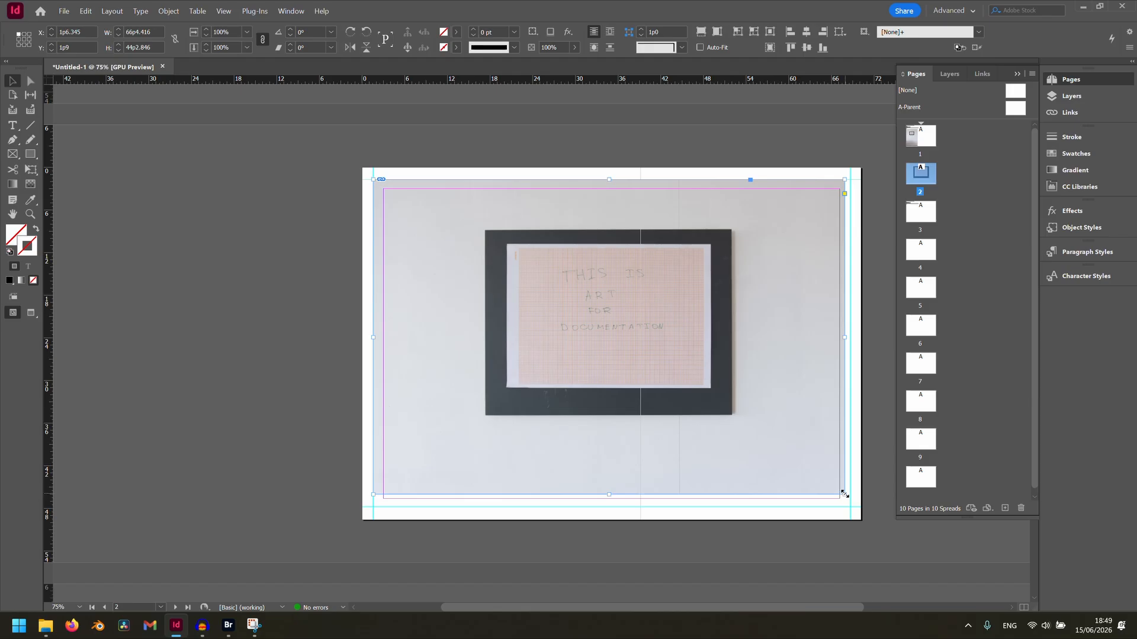
{"action": "left_click_drag", "start_coordinate": [844, 493], "coordinate": [851, 501]}
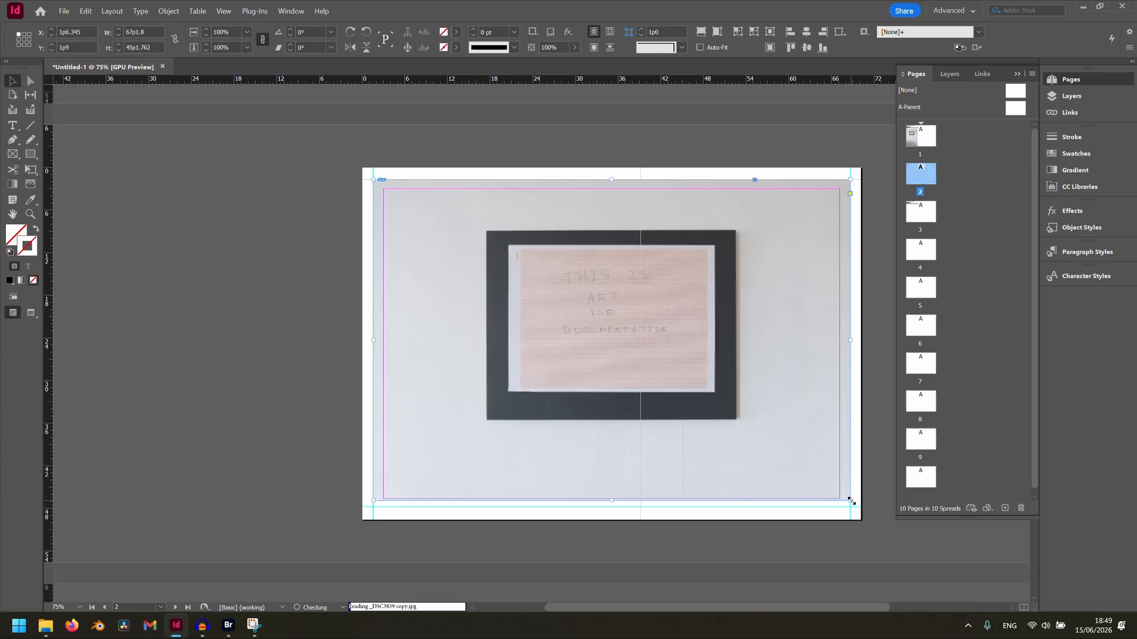
{"action": "left_click", "coordinate": [864, 461]}
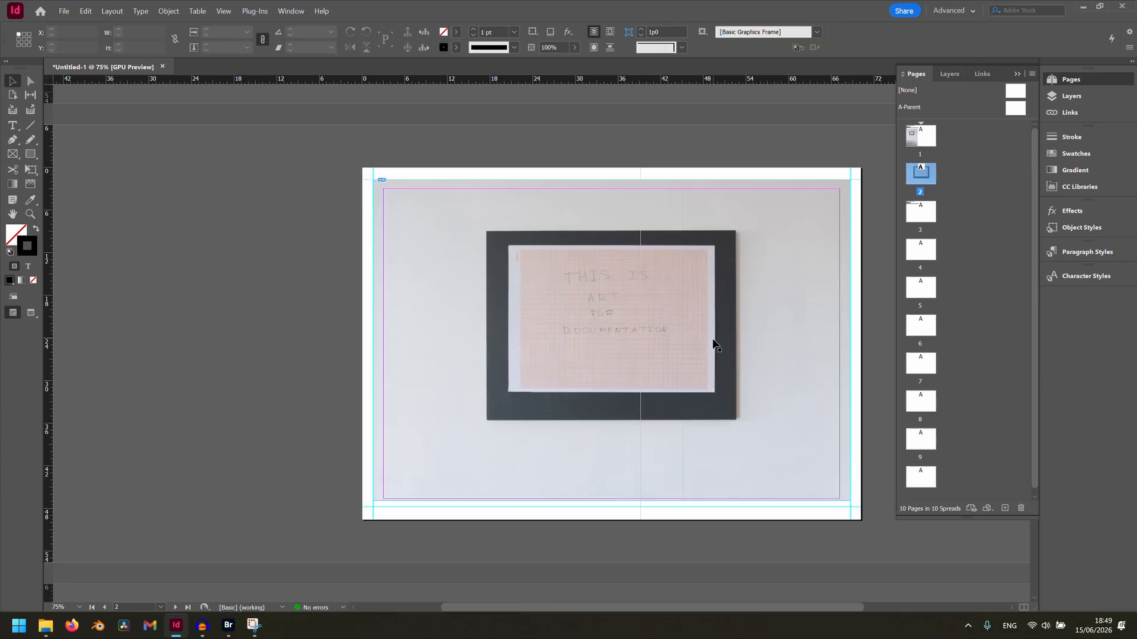
{"action": "scroll", "coordinate": [712, 342], "scroll_direction": "up", "scroll_amount": 4}
{"action": "scroll", "coordinate": [713, 342], "scroll_direction": "down", "scroll_amount": 5}
Place _DSC3843 copy.jpg from Adobe Bridge below page 3's caption, reaching down to the bottom guide, about 27p1 wide and 36p1 high
{"action": "double_click", "coordinate": [921, 211]}
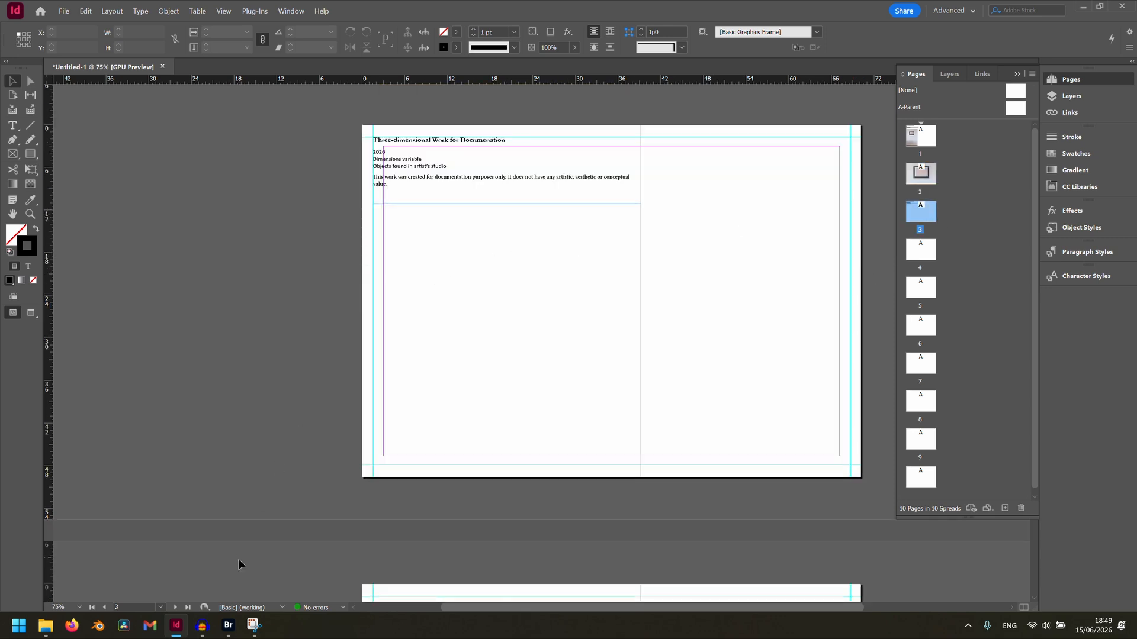
{"action": "left_click", "coordinate": [228, 626]}
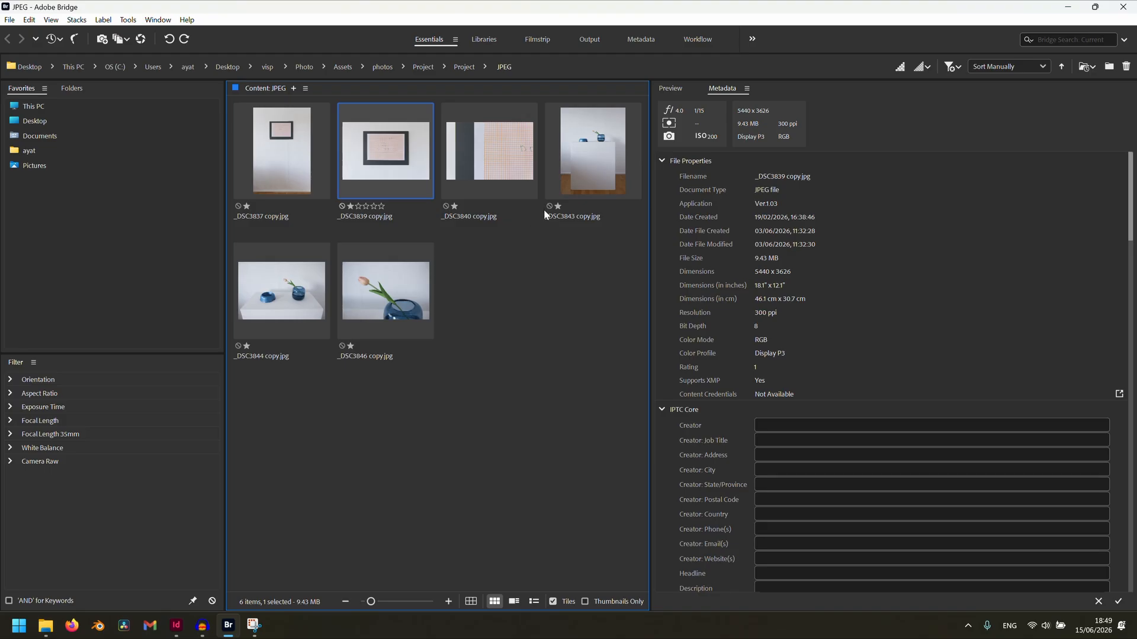
{"action": "left_click_drag", "start_coordinate": [596, 155], "coordinate": [373, 166]}
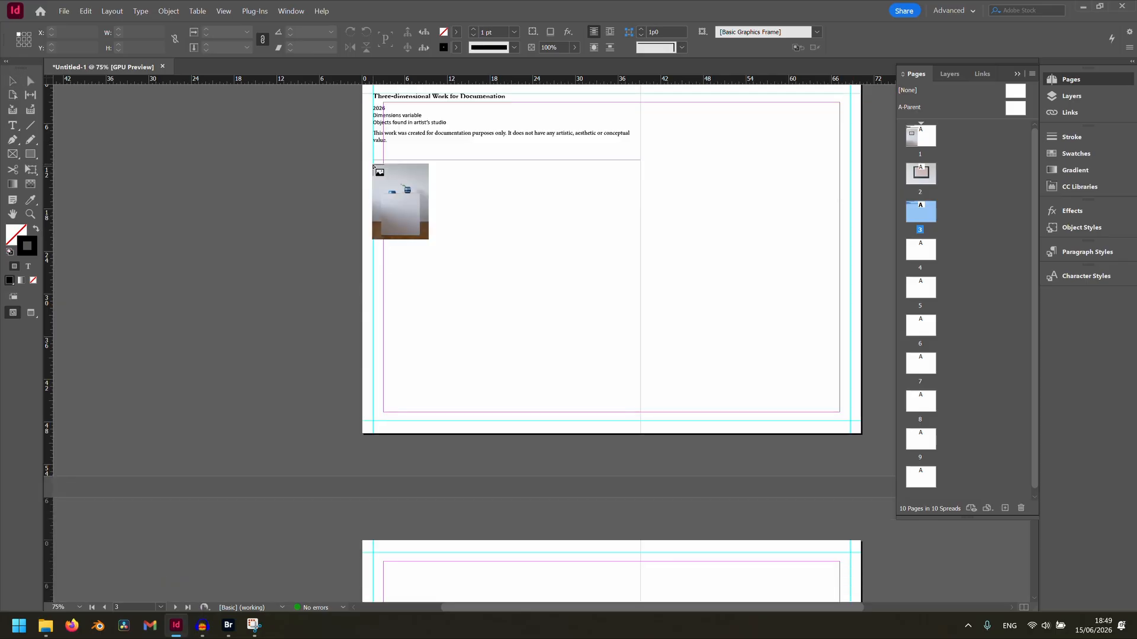
{"action": "left_click_drag", "start_coordinate": [373, 166], "coordinate": [549, 415]}
{"action": "left_click_drag", "start_coordinate": [549, 417], "coordinate": [553, 423]}
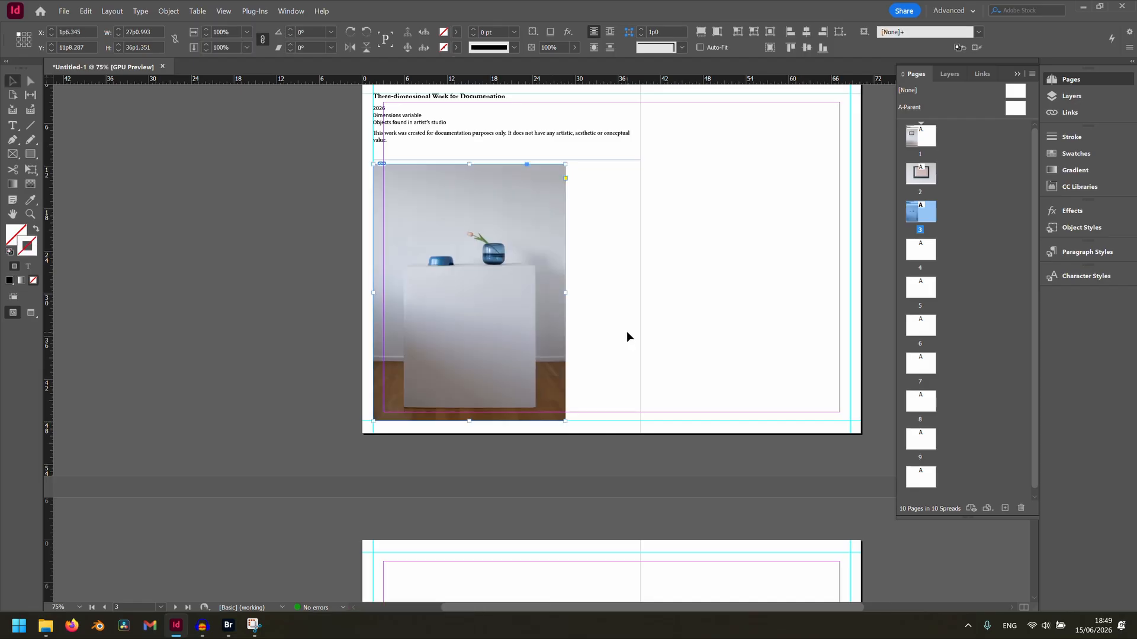
Load _DSC3844 copy.jpg and _DSC3846 copy.jpg from Adobe Bridge, placing the first across page 4 between the outer guides, about 67p2 wide and 44p9 high
{"action": "scroll", "coordinate": [627, 331], "scroll_direction": "down", "scroll_amount": 5}
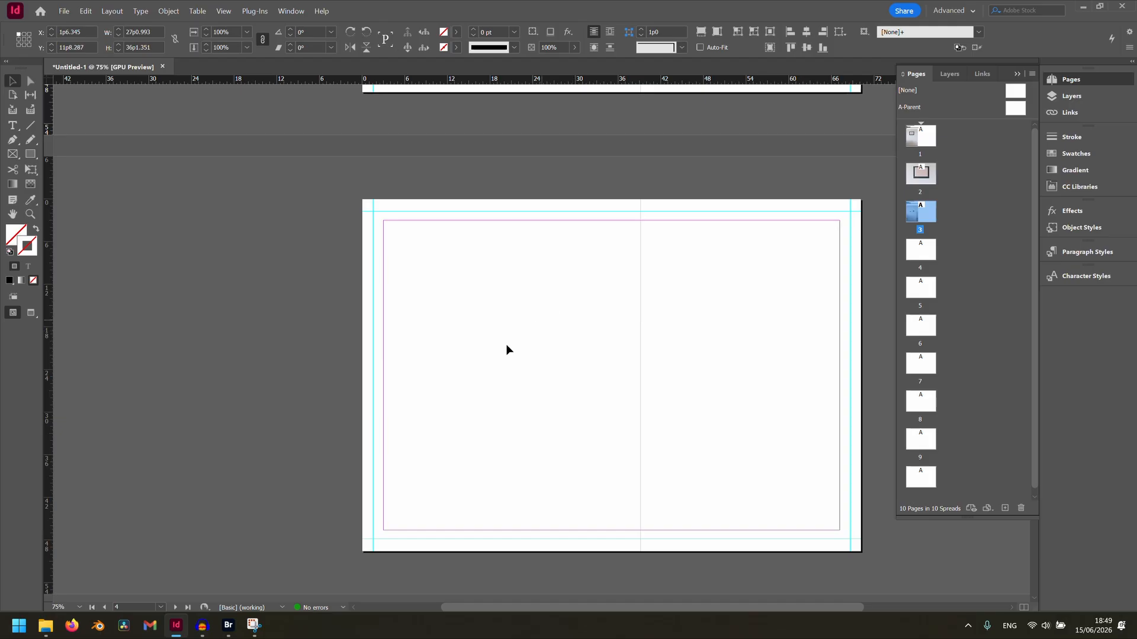
{"action": "left_click", "coordinate": [228, 625]}
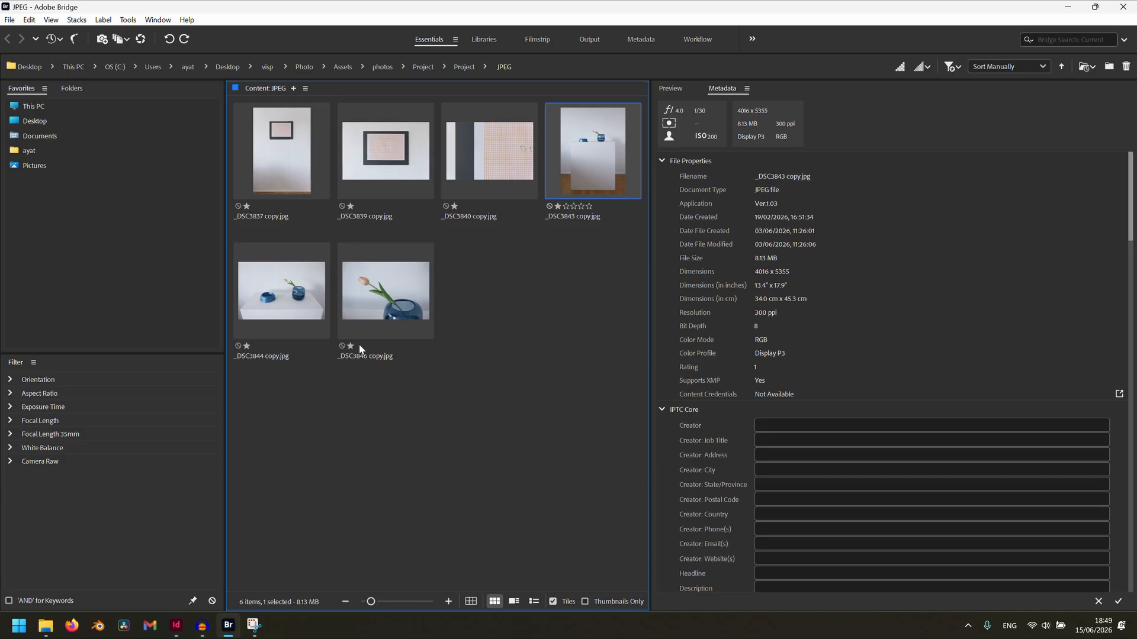
{"action": "left_click", "coordinate": [290, 304]}
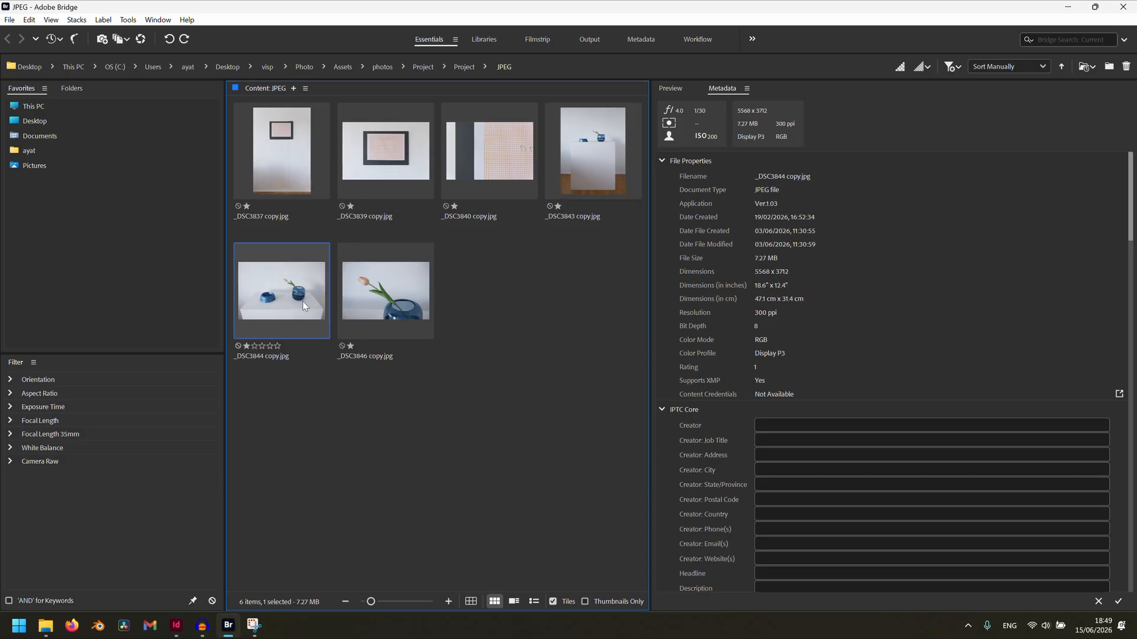
{"action": "left_click", "coordinate": [386, 302], "text": "ctrl"}
{"action": "left_click_drag", "start_coordinate": [386, 302], "coordinate": [376, 170]}
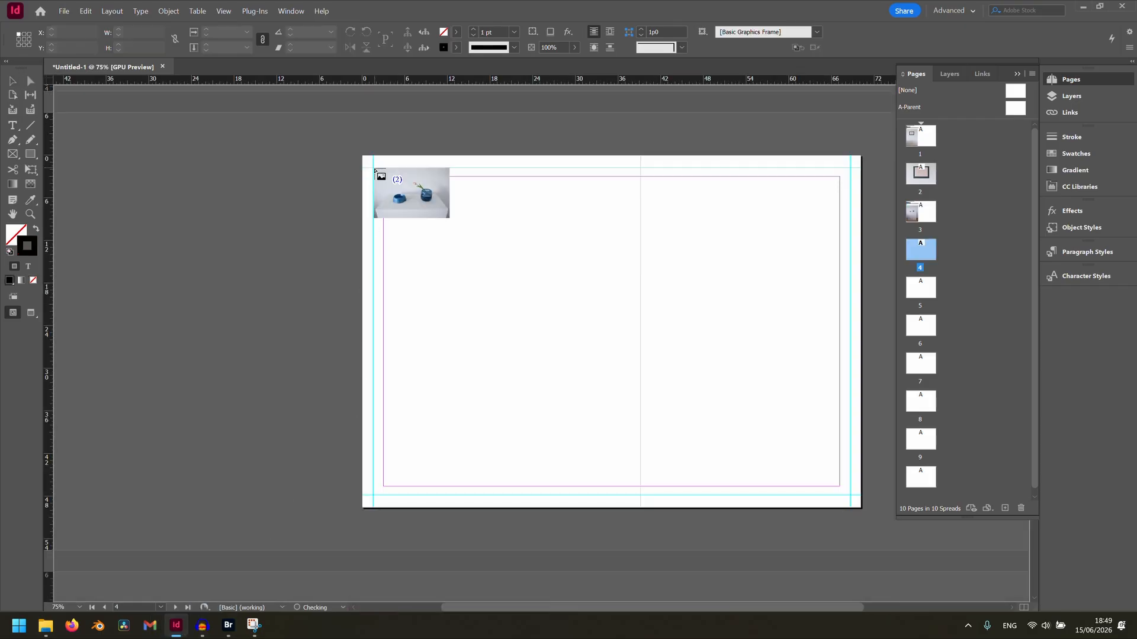
{"action": "left_click_drag", "start_coordinate": [373, 169], "coordinate": [850, 498]}
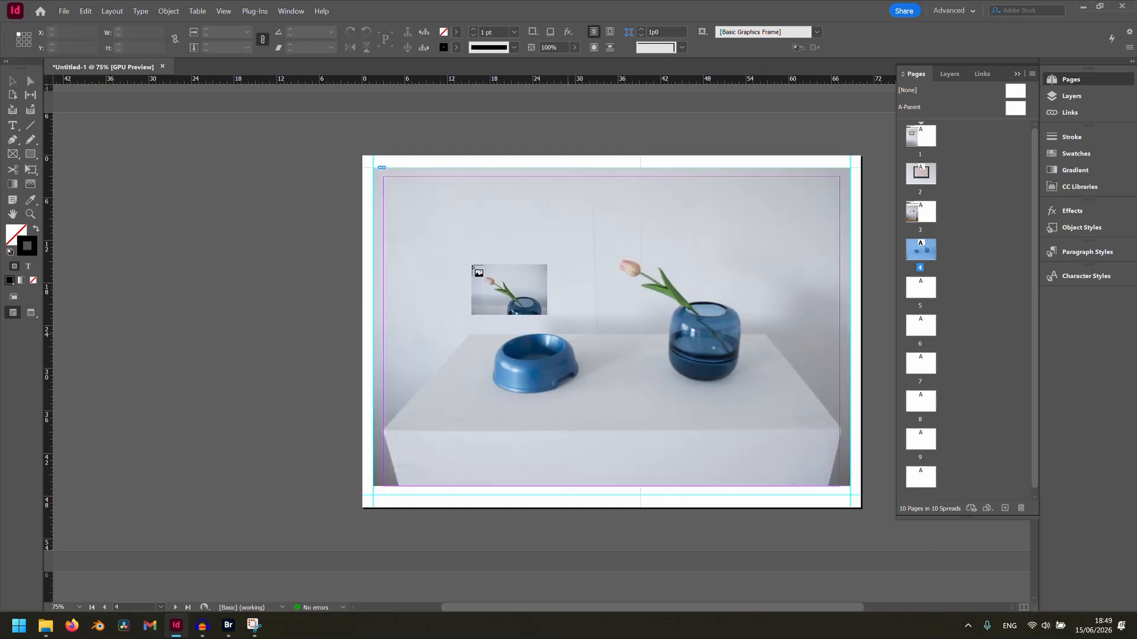
Place the loaded tulip photo on page 5 from the upper-left guide intersection, about 67p2 wide and 44p10 high
{"action": "scroll", "coordinate": [466, 260], "scroll_direction": "down", "scroll_amount": 3}
{"action": "scroll", "coordinate": [471, 261], "scroll_direction": "down", "scroll_amount": 7}
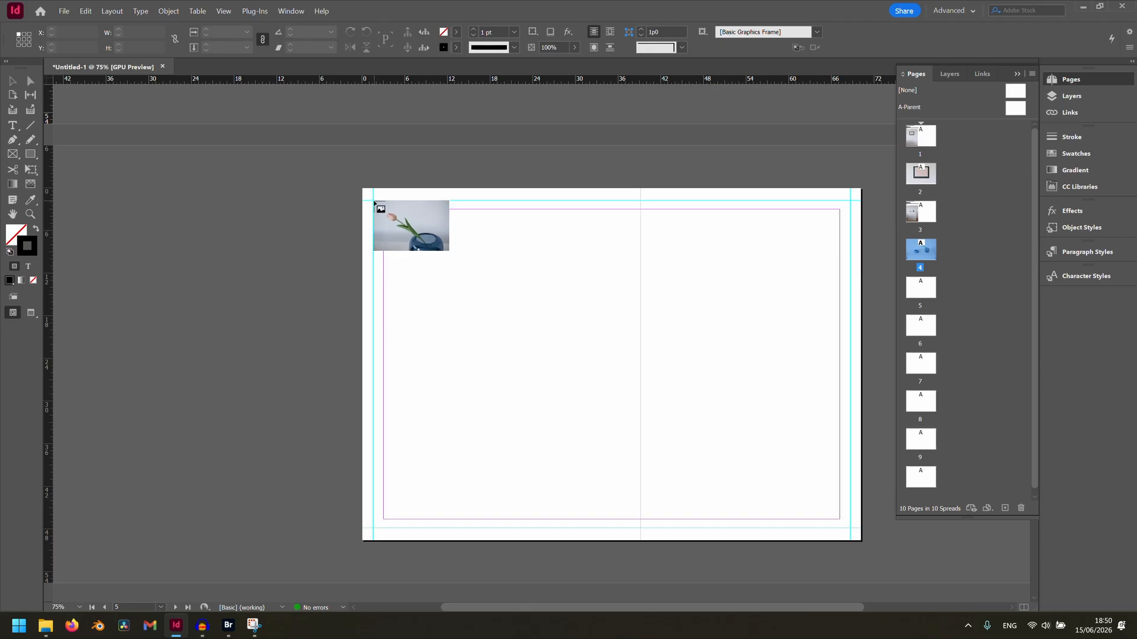
{"action": "left_click_drag", "start_coordinate": [375, 203], "coordinate": [835, 502]}
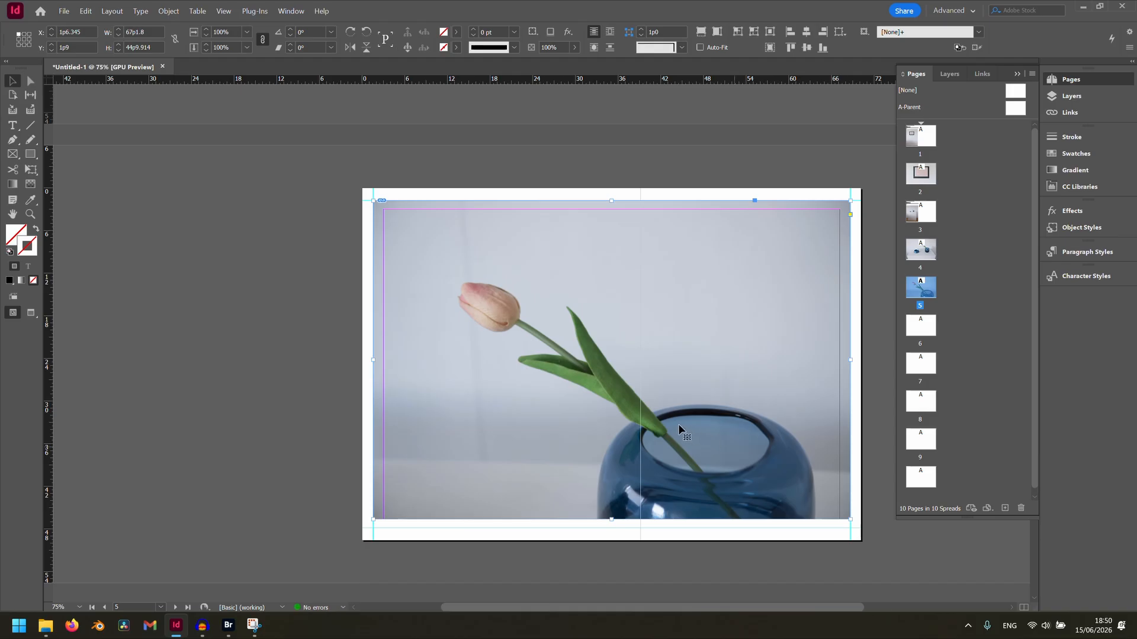
Move the pedestal photo to page 4 and the bowl-and-vase photo below page 3's caption, scaling the latter to about 50p8 wide and 35p1 high
{"action": "scroll", "coordinate": [604, 378], "scroll_direction": "up", "scroll_amount": 3}
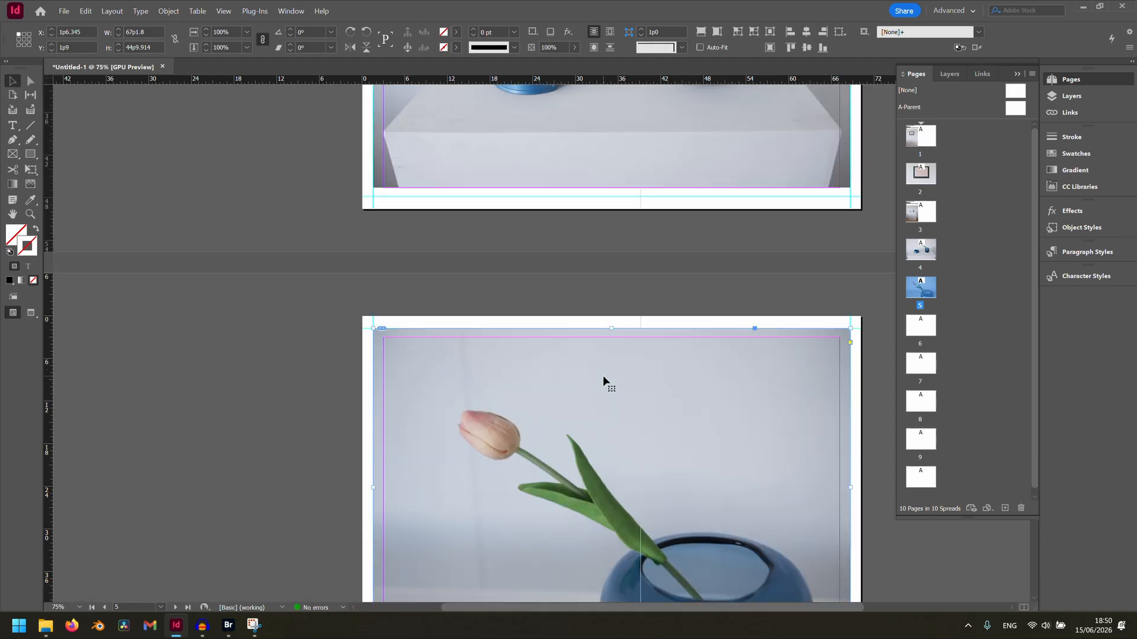
{"action": "key", "text": "ctrl+minus"}
{"action": "left_click_drag", "start_coordinate": [555, 433], "coordinate": [699, 165]}
{"action": "left_click_drag", "start_coordinate": [477, 181], "coordinate": [475, 449]}
{"action": "left_click_drag", "start_coordinate": [601, 211], "coordinate": [450, 223]}
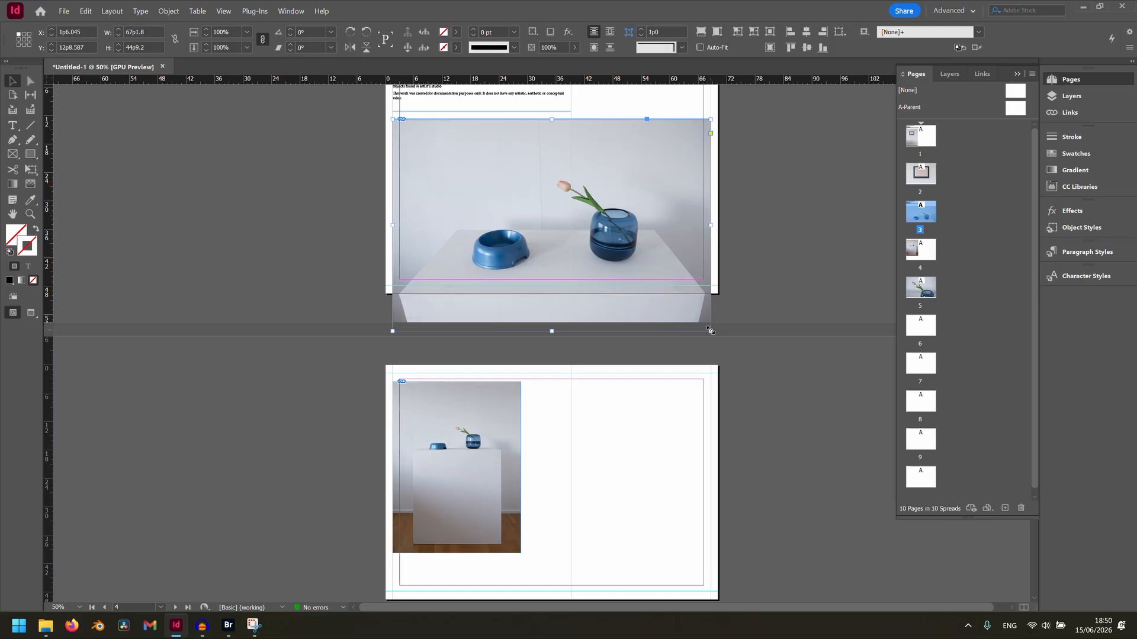
{"action": "left_click_drag", "start_coordinate": [710, 330], "coordinate": [631, 283]}
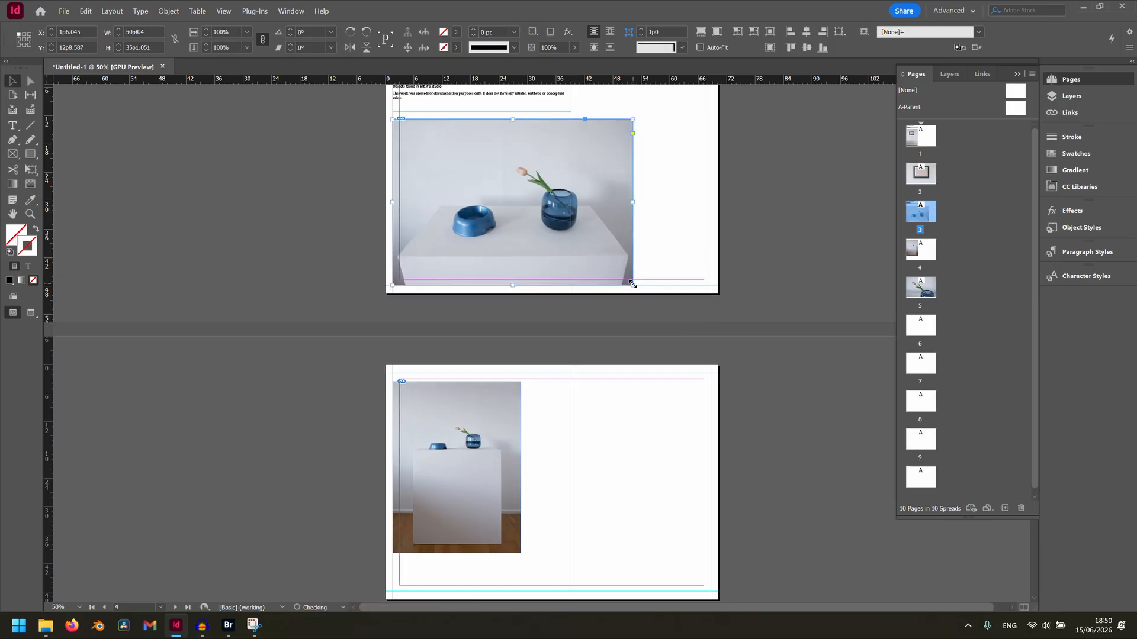
Move the tulip photo from page 5 to page 4 beside the pedestal photo, aligning both with the top guide
{"action": "scroll", "coordinate": [585, 367], "scroll_direction": "down", "scroll_amount": 5}
{"action": "scroll", "coordinate": [578, 368], "scroll_direction": "down", "scroll_amount": 2}
{"action": "left_click_drag", "start_coordinate": [564, 424], "coordinate": [708, 153]}
{"action": "scroll", "coordinate": [689, 227], "scroll_direction": "up", "scroll_amount": 1}
{"action": "left_click_drag", "start_coordinate": [642, 257], "coordinate": [630, 196]}
{"action": "left_click_drag", "start_coordinate": [482, 187], "coordinate": [493, 193]}
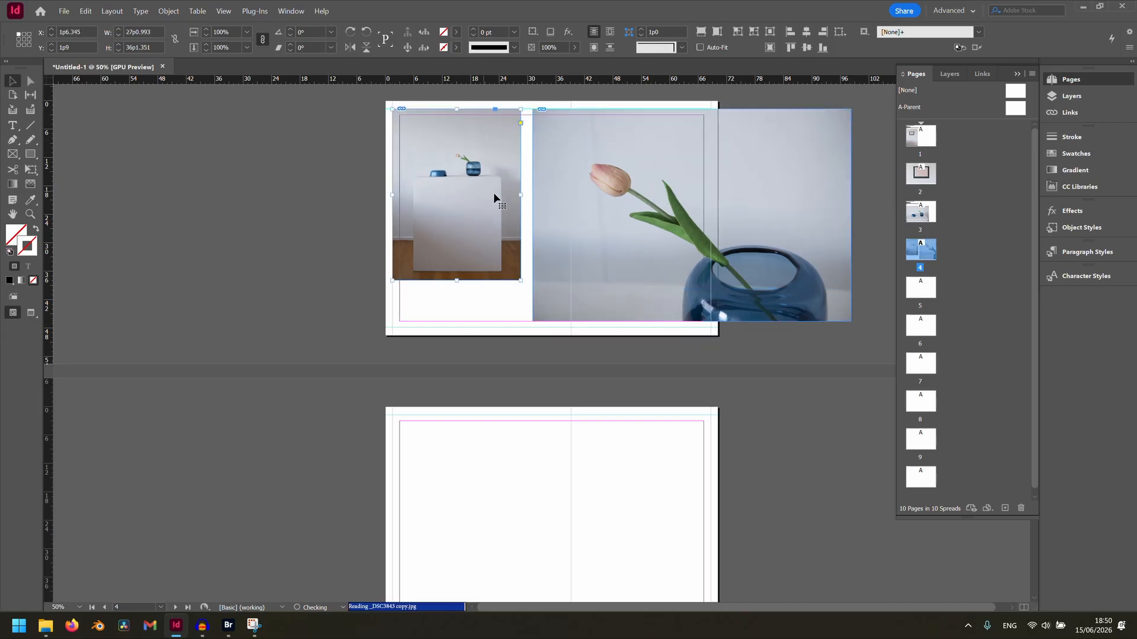
Scale the tulip photo proportionally to the pedestal photo's height, about 54p1 wide and 36p1 high
{"action": "left_click", "coordinate": [652, 221]}
{"action": "left_click_drag", "start_coordinate": [851, 322], "coordinate": [659, 266]}
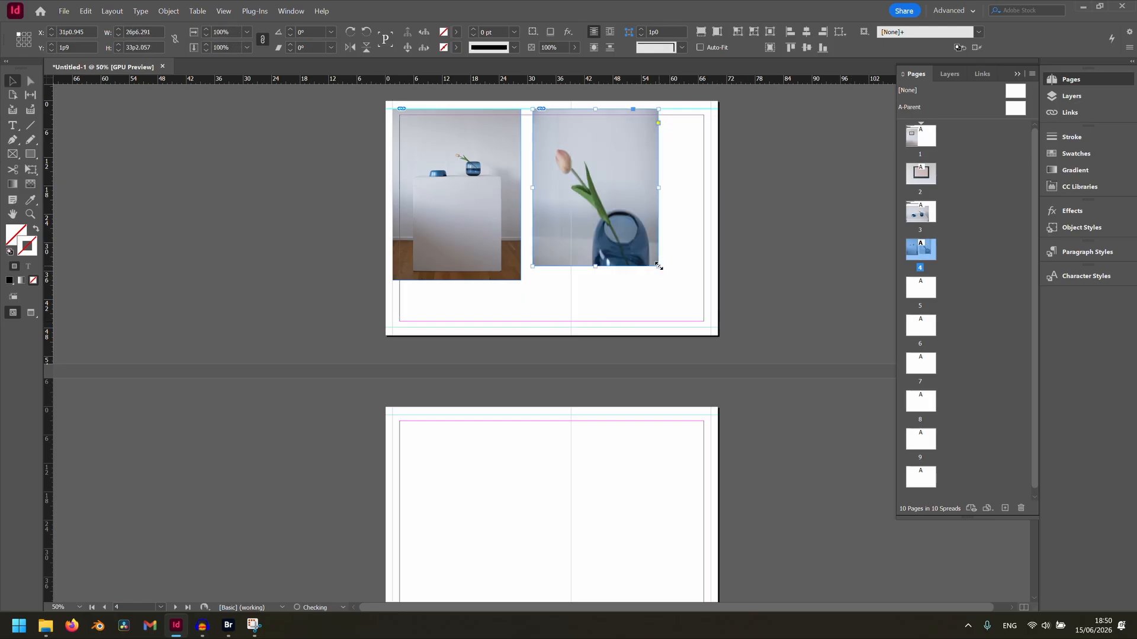
{"action": "key", "text": "ctrl+z"}
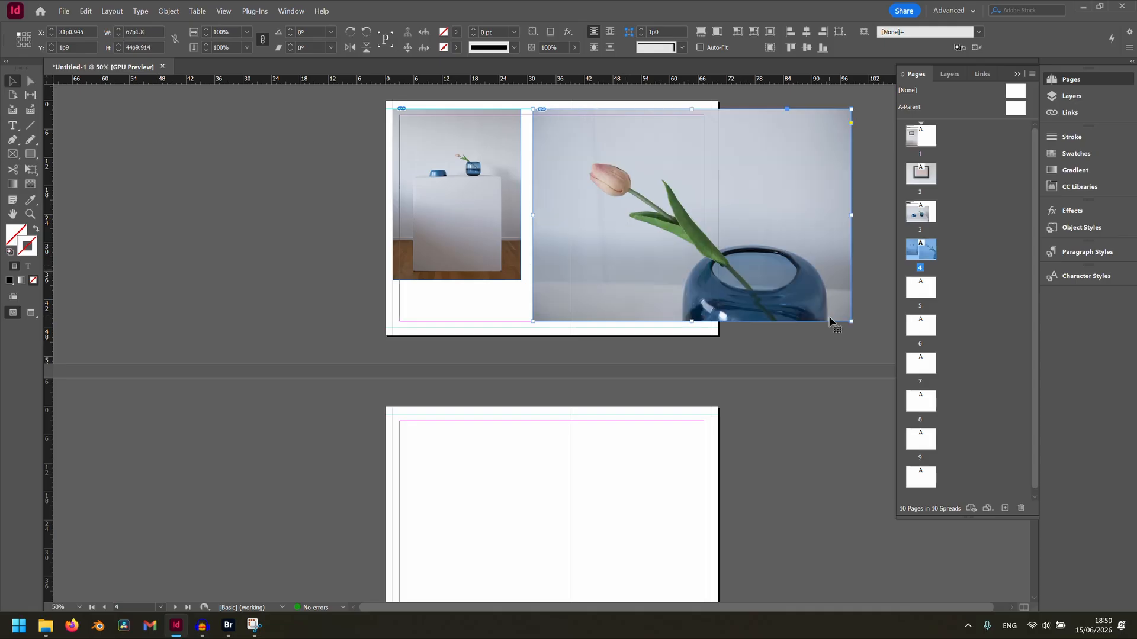
{"action": "left_click_drag", "start_coordinate": [851, 321], "coordinate": [754, 280]}
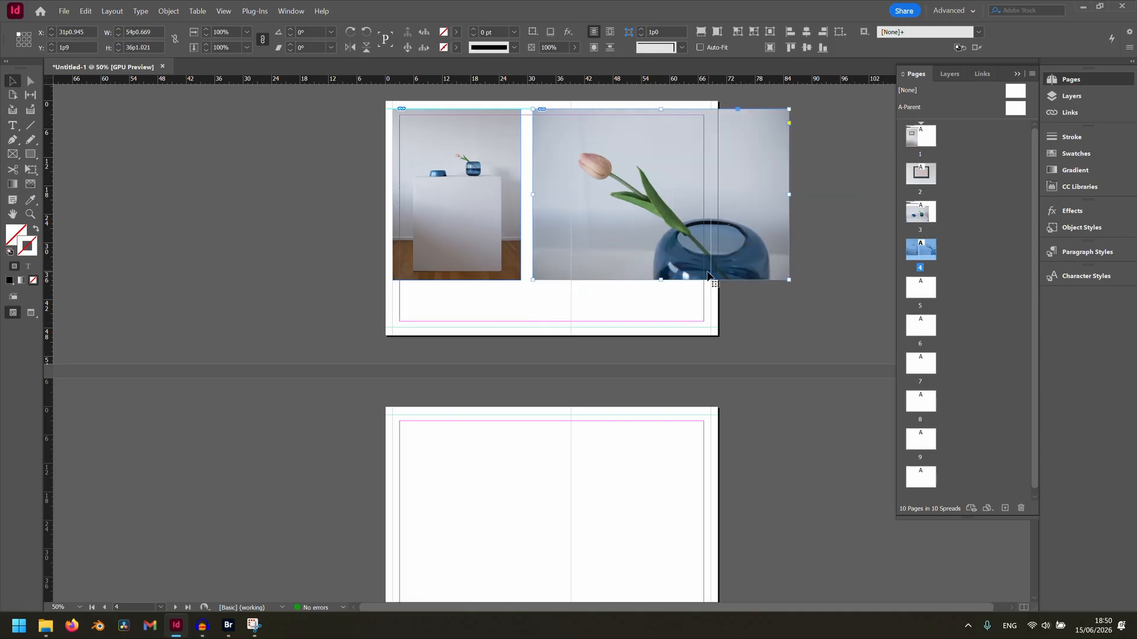
Scale both page 4 photos together proportionally so the pair spans the outer vertical guides, about 67p3 wide and 29p1 high
{"action": "scroll", "coordinate": [709, 275], "scroll_direction": "up", "scroll_amount": 2}
{"action": "scroll", "coordinate": [709, 275], "scroll_direction": "down", "scroll_amount": 2}
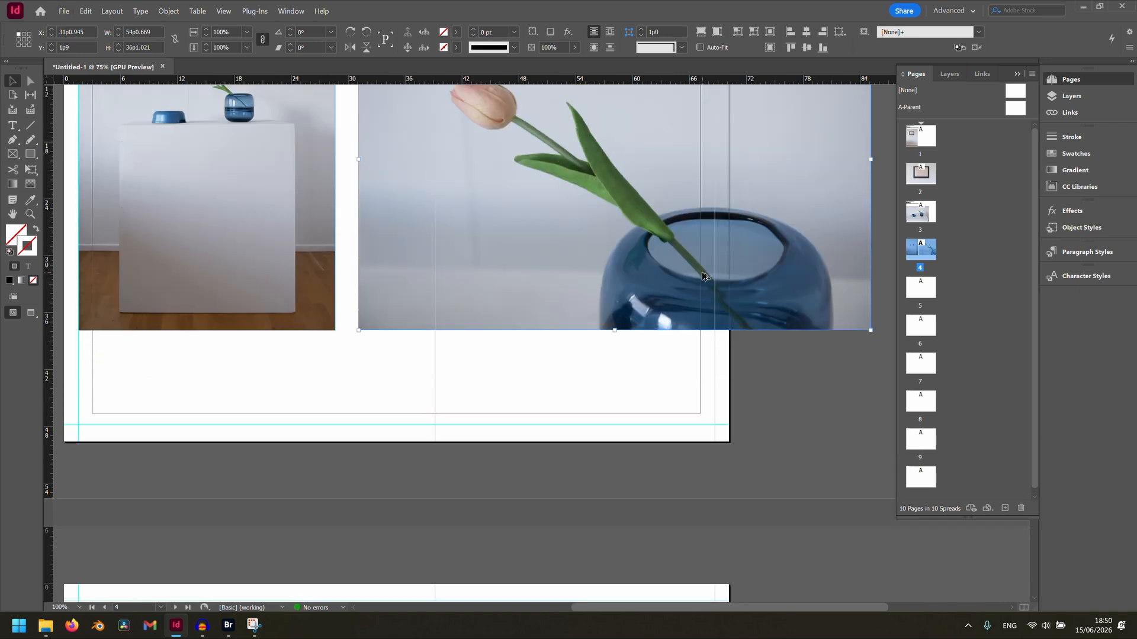
{"action": "scroll", "coordinate": [663, 267], "scroll_direction": "up", "scroll_amount": 1}
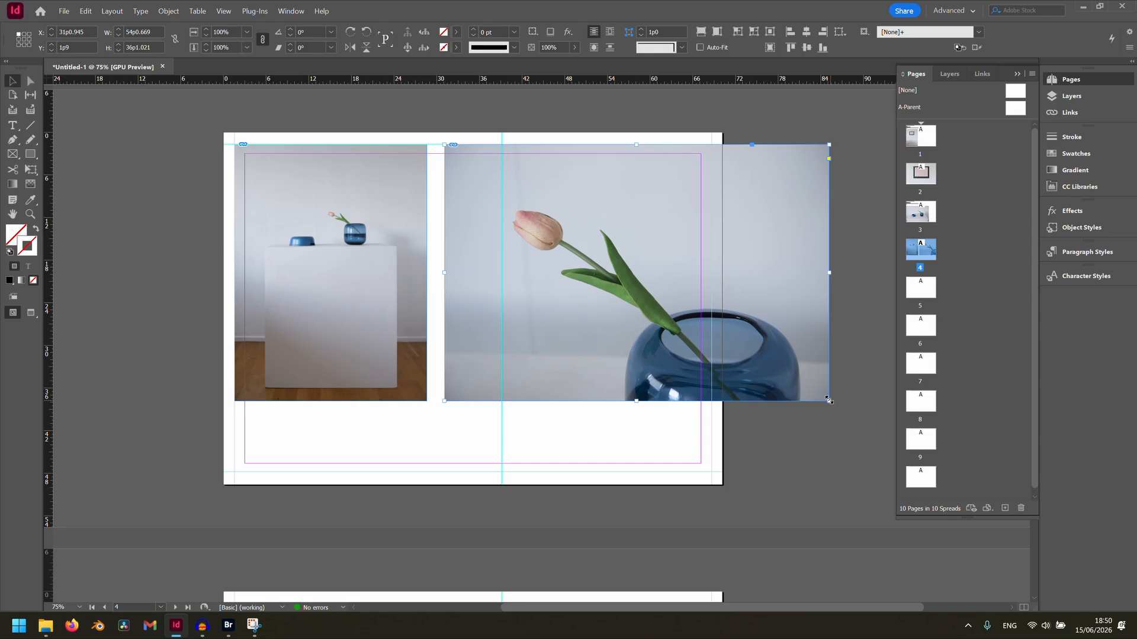
{"action": "left_click_drag", "start_coordinate": [828, 400], "coordinate": [662, 328]}
{"action": "left_click", "coordinate": [393, 286], "text": "shift"}
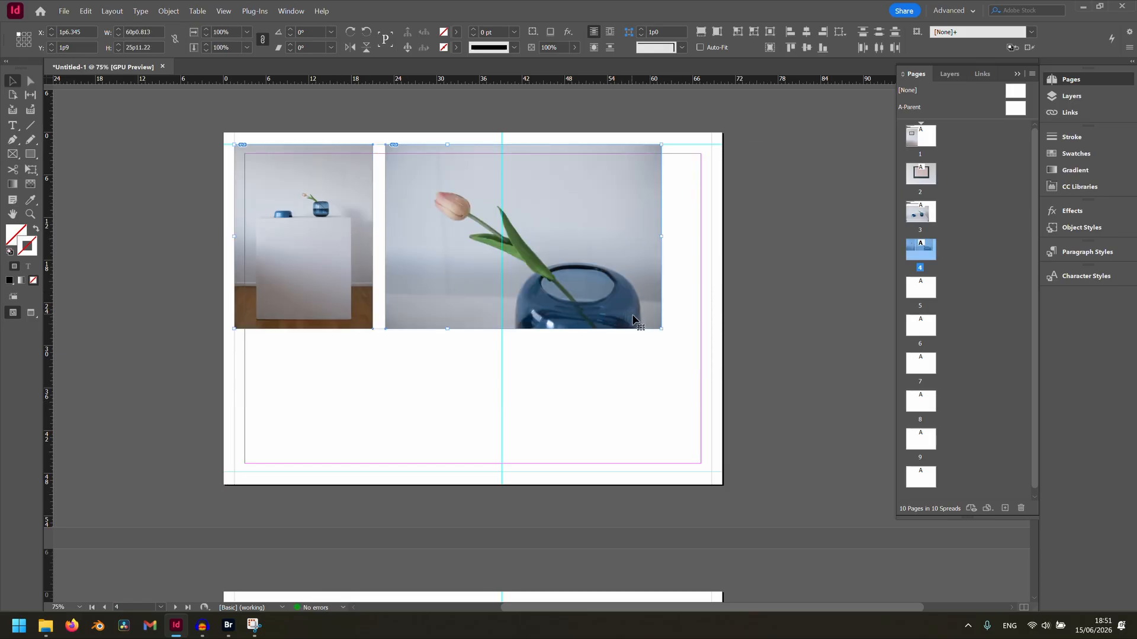
{"action": "left_click_drag", "start_coordinate": [661, 329], "coordinate": [690, 351]}
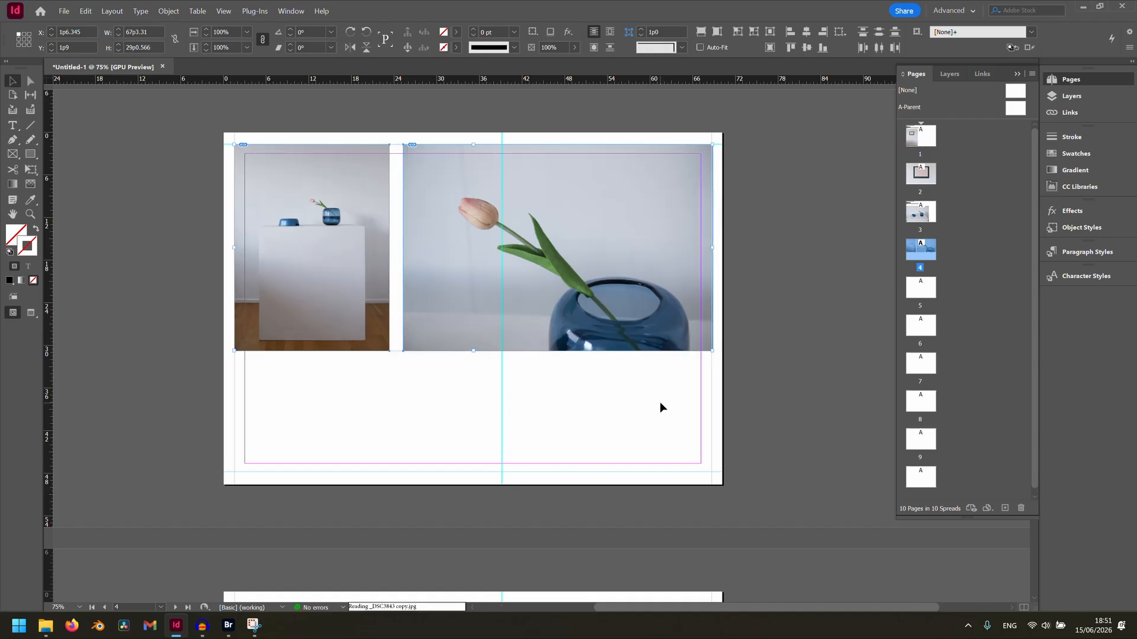
{"action": "left_click", "coordinate": [660, 403]}
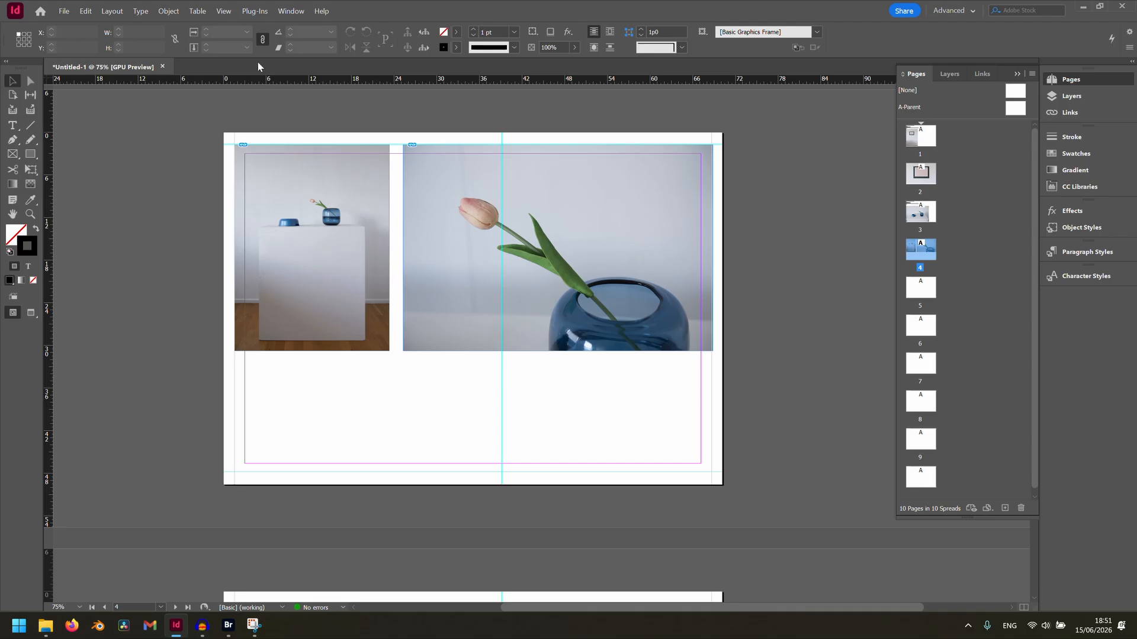
Set the screen mode to Preview and review the laid-out pages from page 4 back to page 1
{"action": "left_click", "coordinate": [223, 12]}
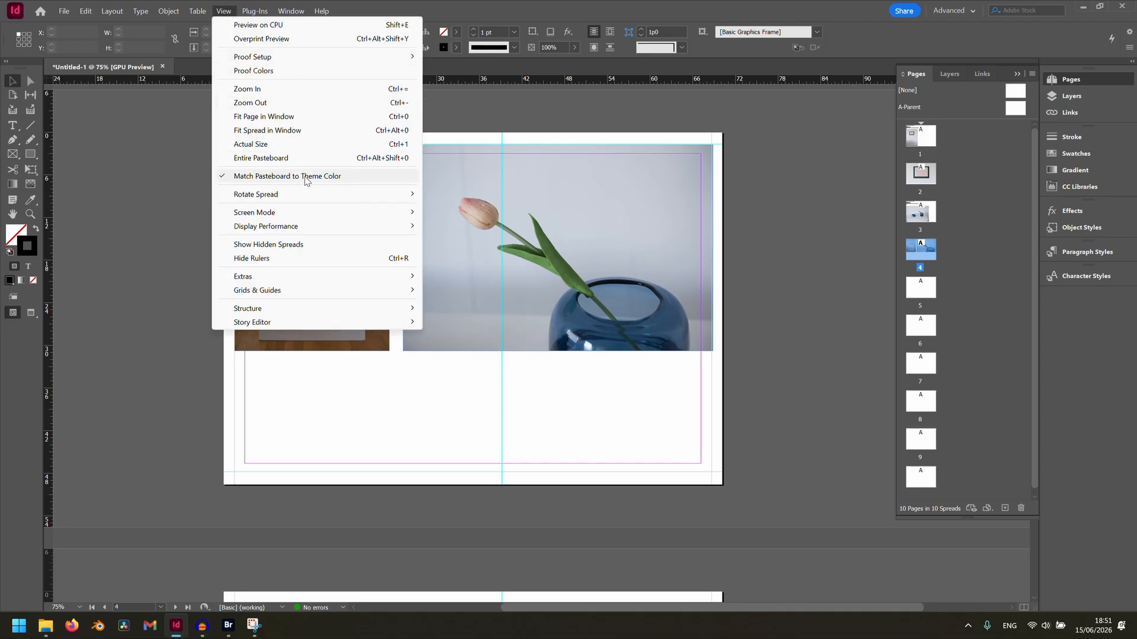
{"action": "mouse_move", "coordinate": [338, 214]}
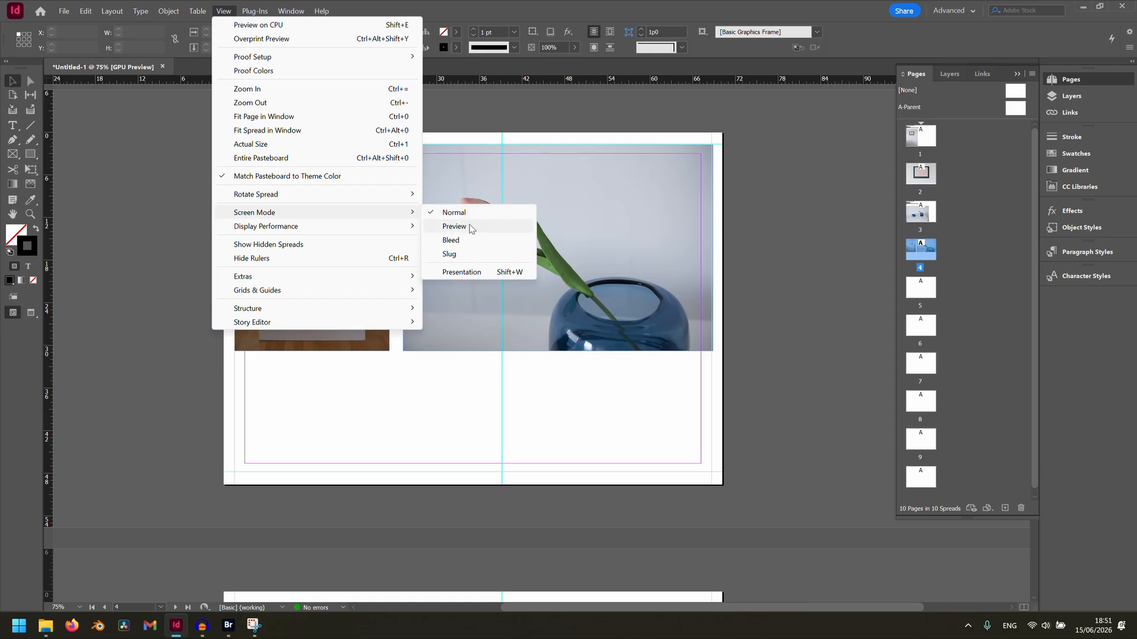
{"action": "left_click", "coordinate": [471, 229]}
{"action": "scroll", "coordinate": [741, 317], "scroll_direction": "up", "scroll_amount": 5}
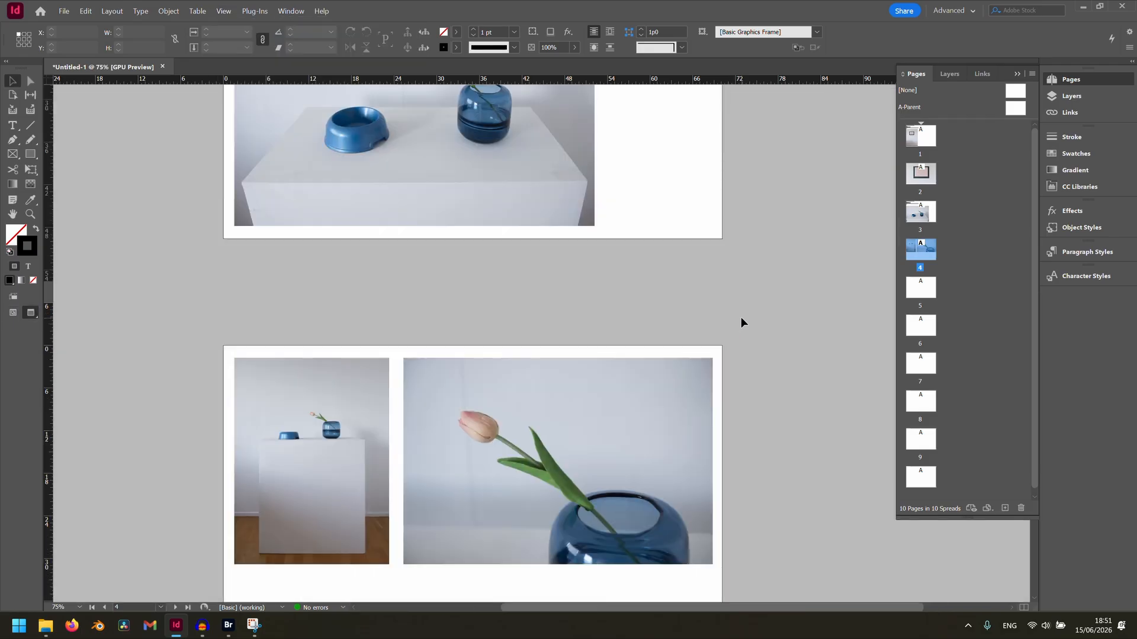
{"action": "scroll", "coordinate": [741, 318], "scroll_direction": "up", "scroll_amount": 5}
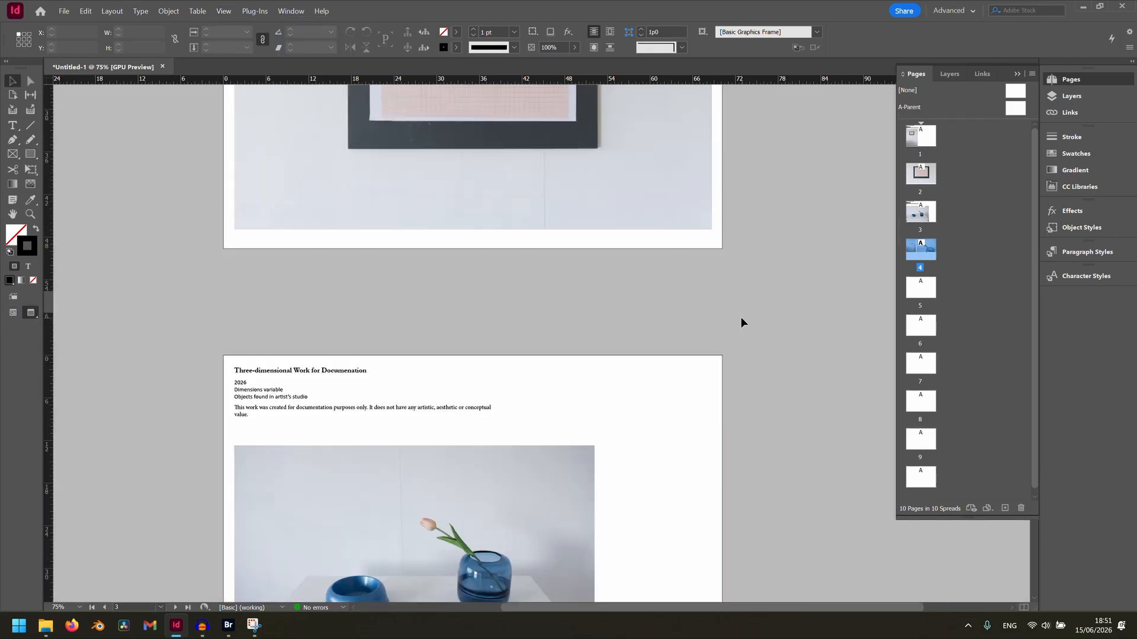
{"action": "scroll", "coordinate": [741, 317], "scroll_direction": "up", "scroll_amount": 15}
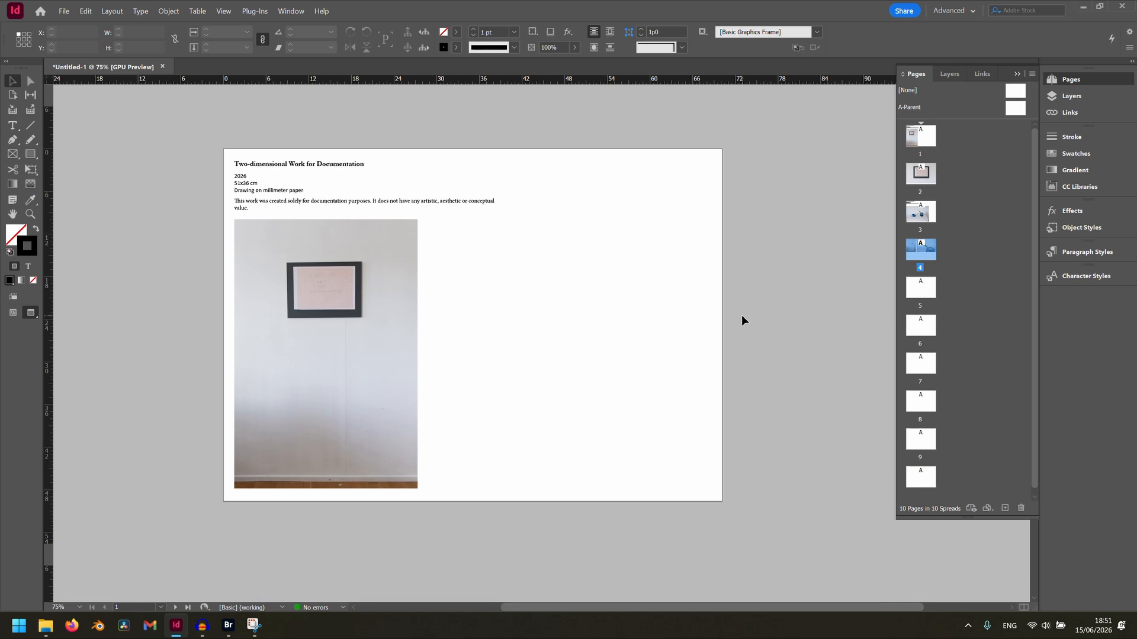
Save the document as Portfolio in the Project folder in InDesign 2025 document format
{"action": "left_click", "coordinate": [63, 12]}
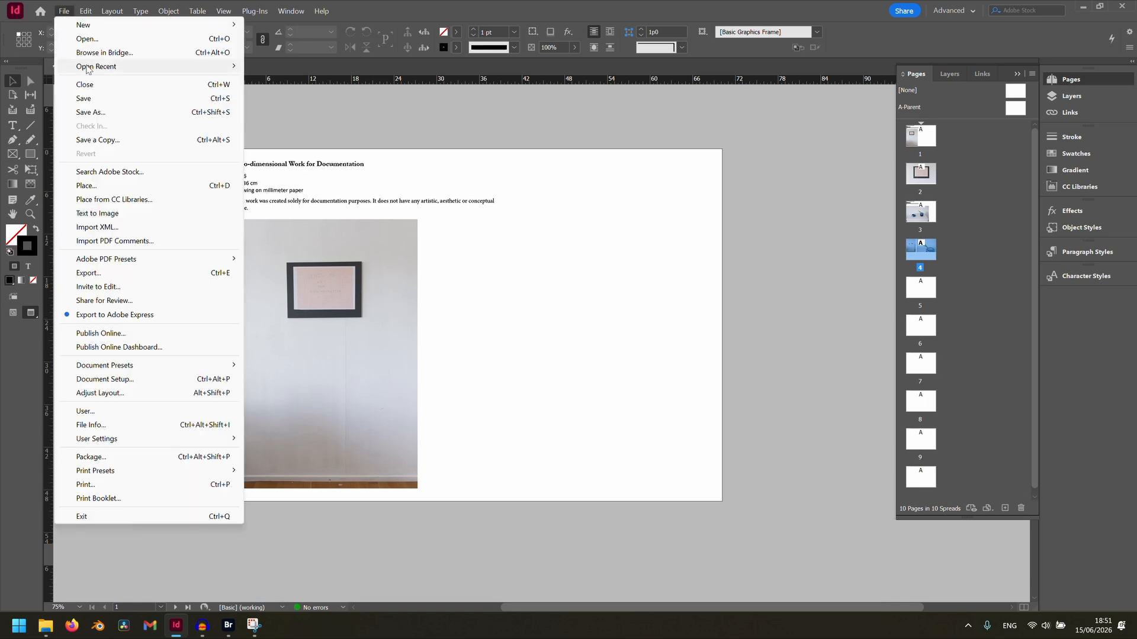
{"action": "left_click", "coordinate": [90, 112]}
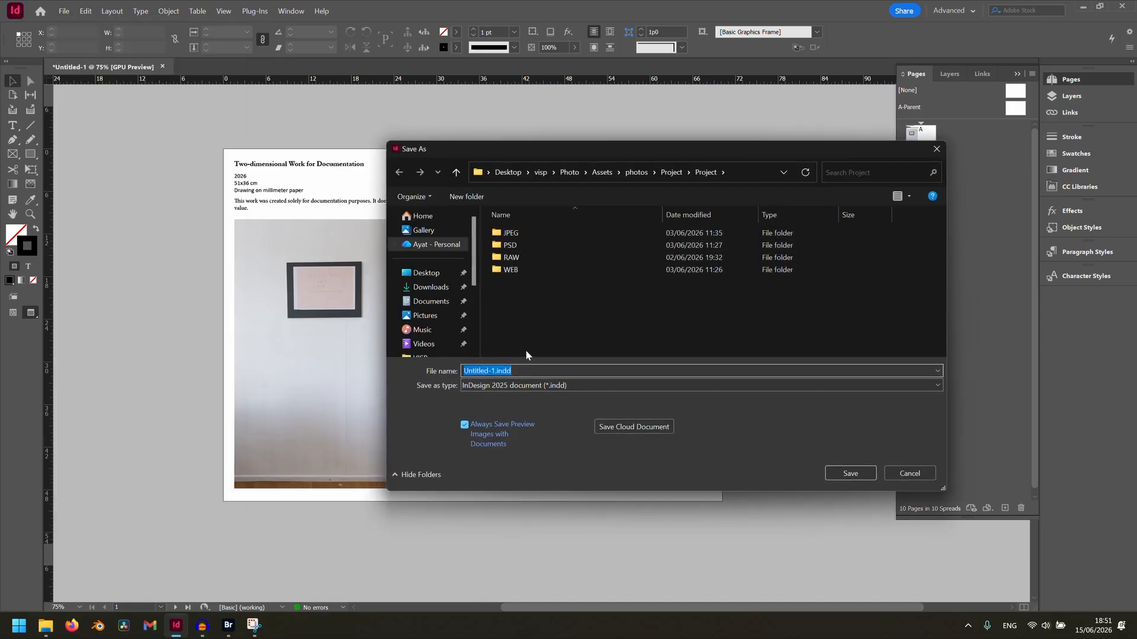
{"action": "type", "text": "Portfolio"}
{"action": "key", "text": "Return"}
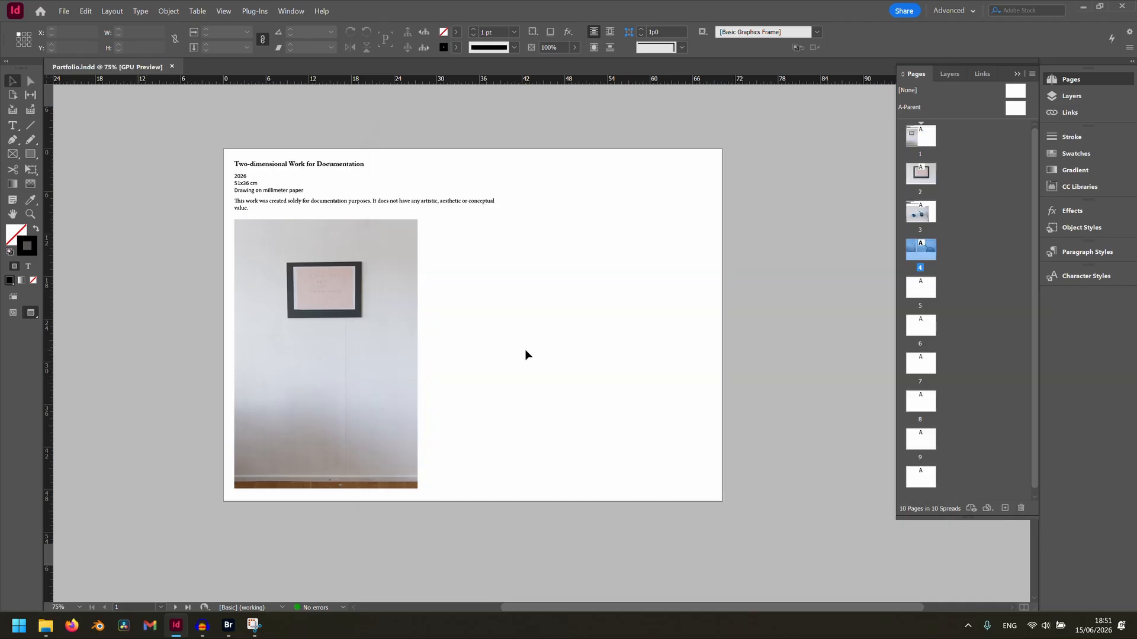
Switch to Adobe Bridge and inspect the saved Portfolio.indd in the Project folder
{"action": "left_click", "coordinate": [227, 629]}
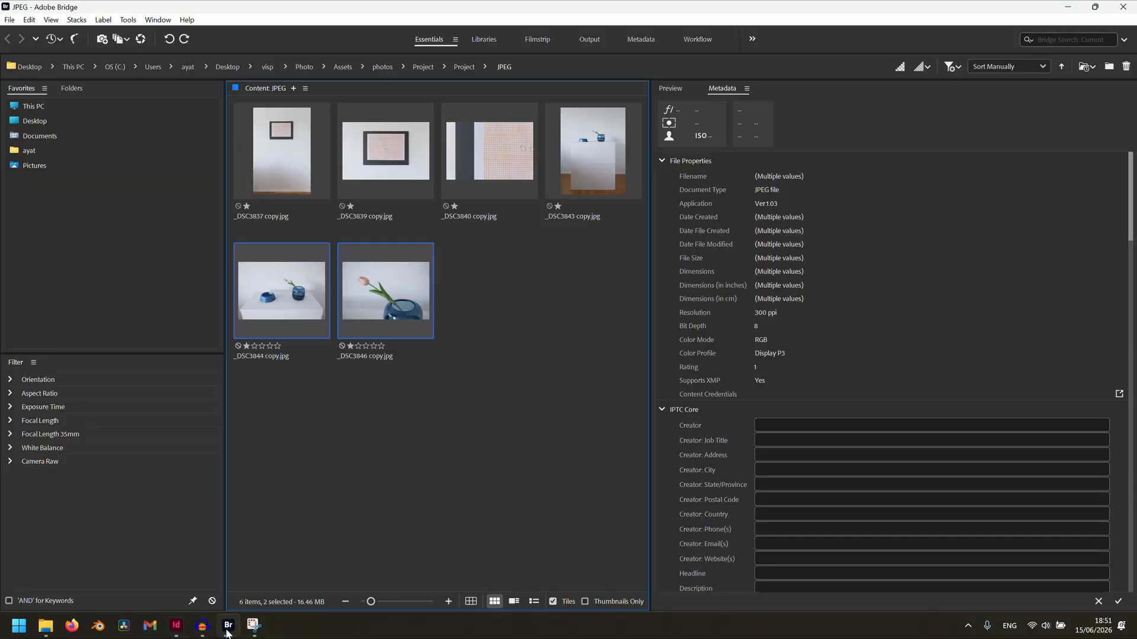
{"action": "left_click", "coordinate": [462, 69]}
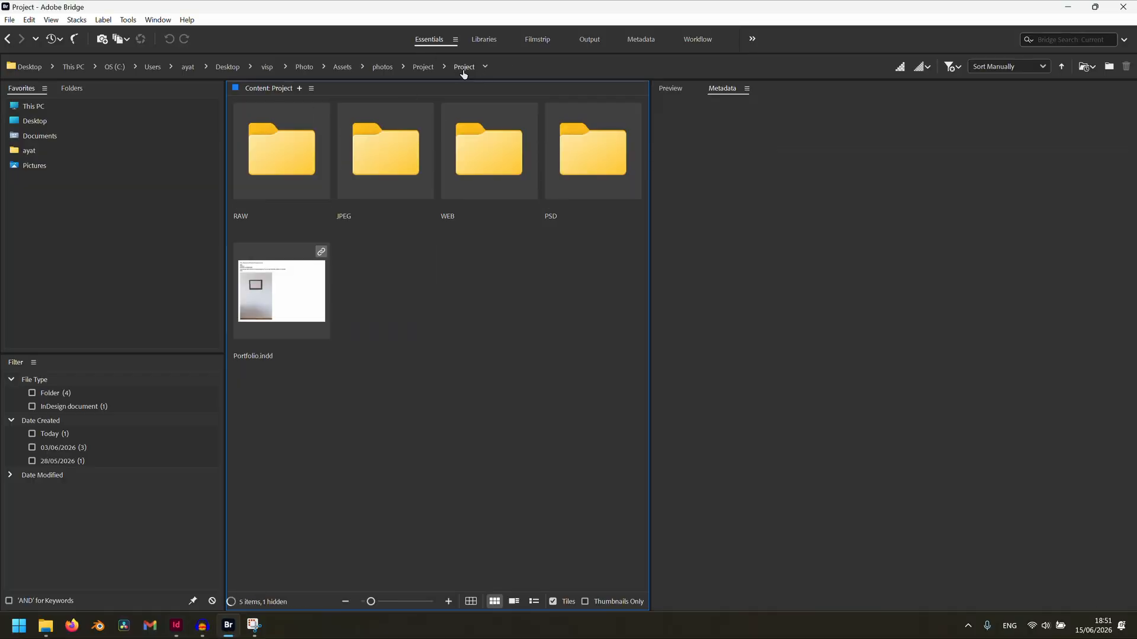
{"action": "left_click", "coordinate": [303, 308]}
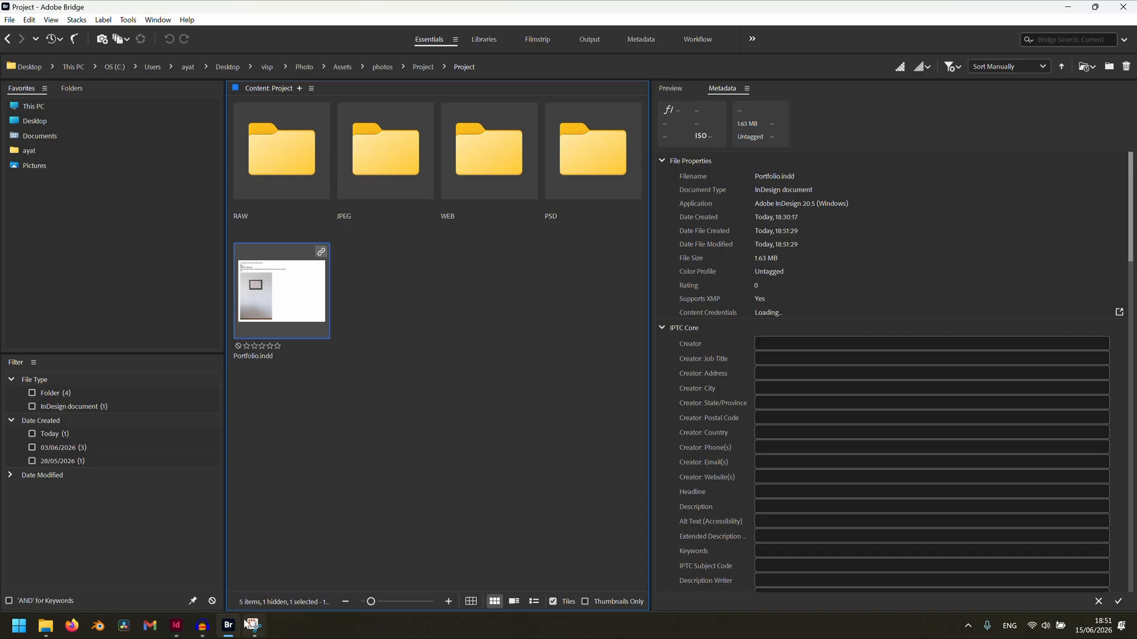
Switch to InDesign and start exporting the document as Portfolio.pdf in Adobe PDF (Print) format to the Project folder
{"action": "left_click", "coordinate": [182, 631]}
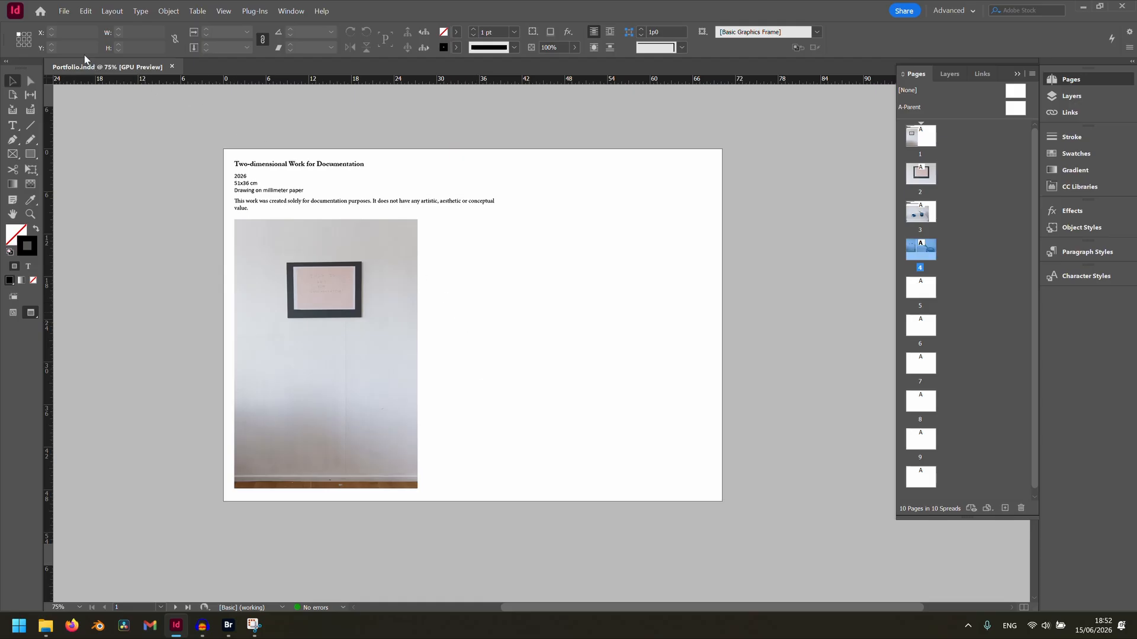
{"action": "left_click", "coordinate": [63, 11]}
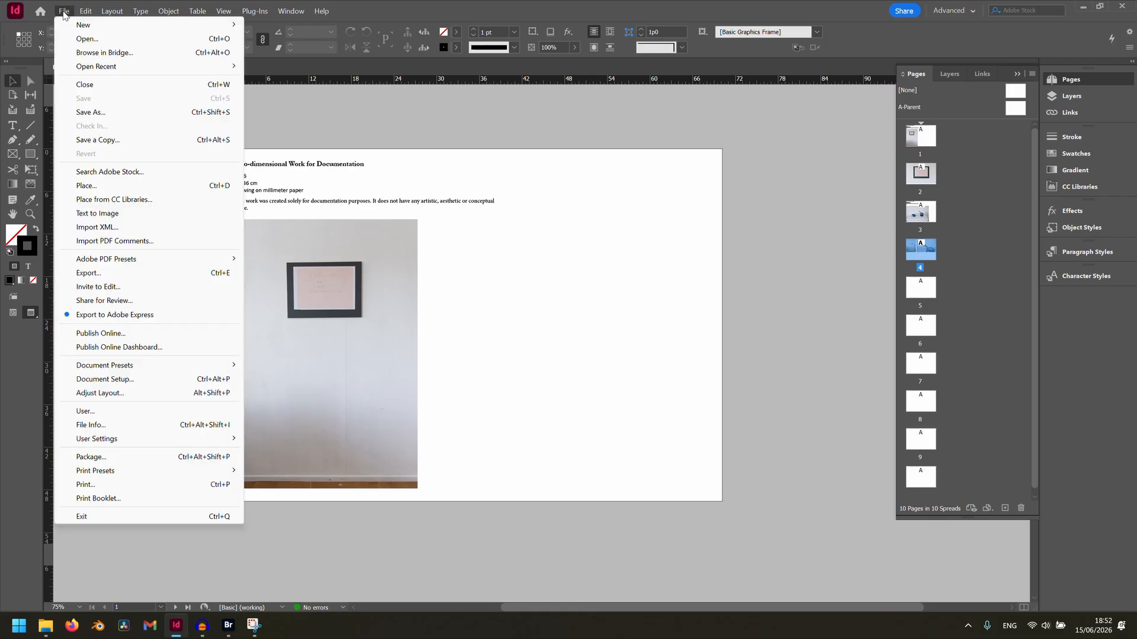
{"action": "left_click", "coordinate": [140, 272]}
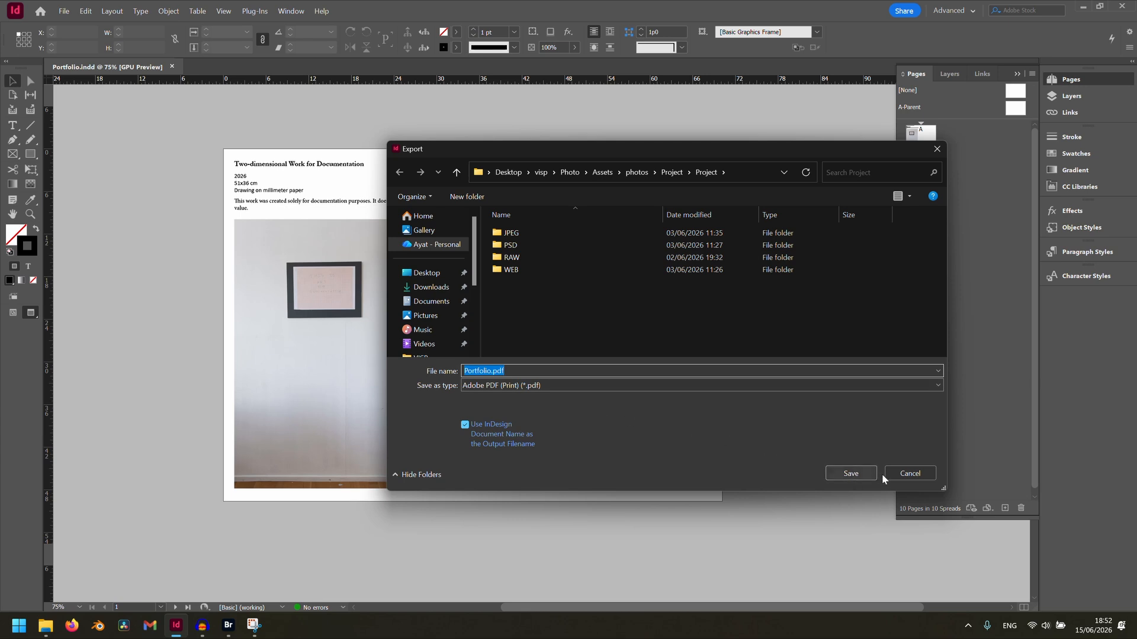
{"action": "left_click", "coordinate": [861, 473]}
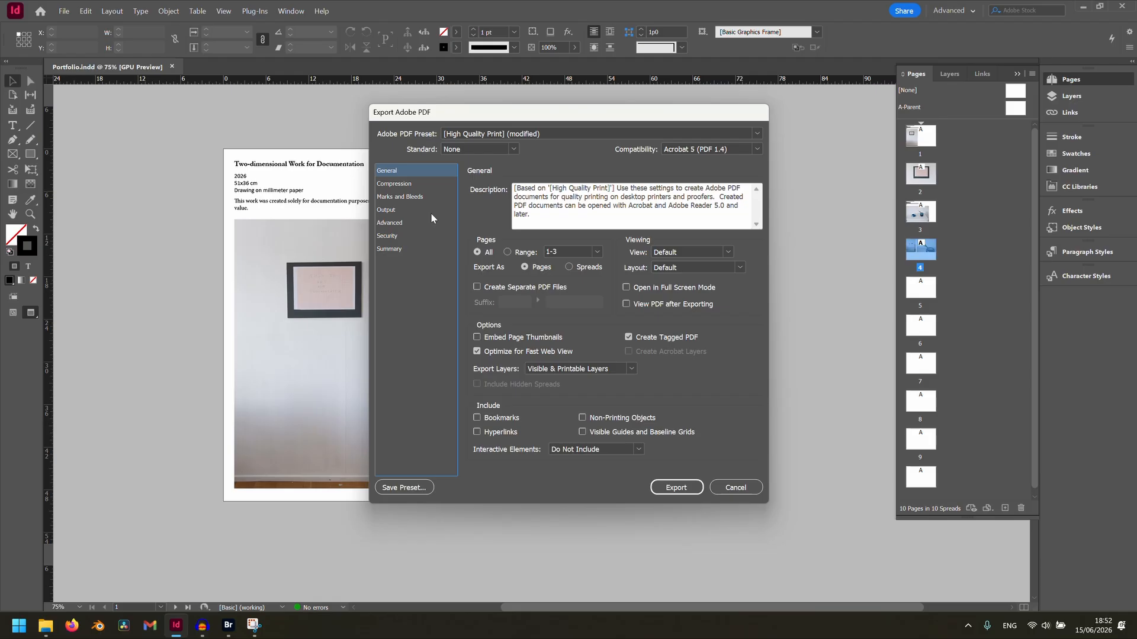
Set the PDF output to Convert to Destination with the Adobe RGB (1998) profile and export all pages
{"action": "left_click", "coordinate": [386, 210]}
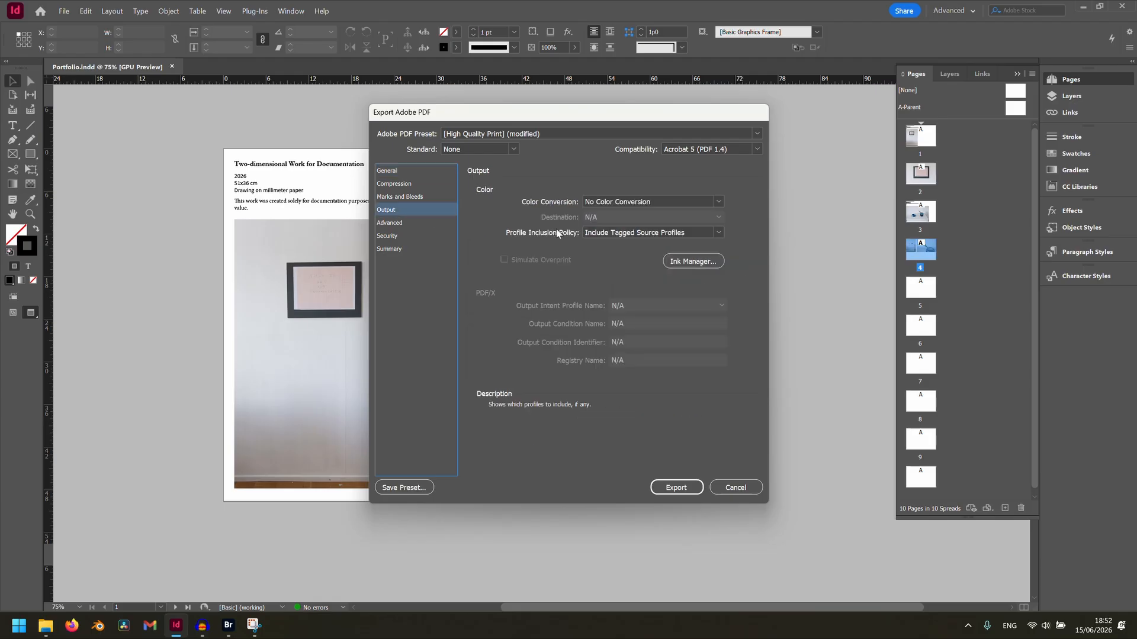
{"action": "left_click", "coordinate": [613, 202]}
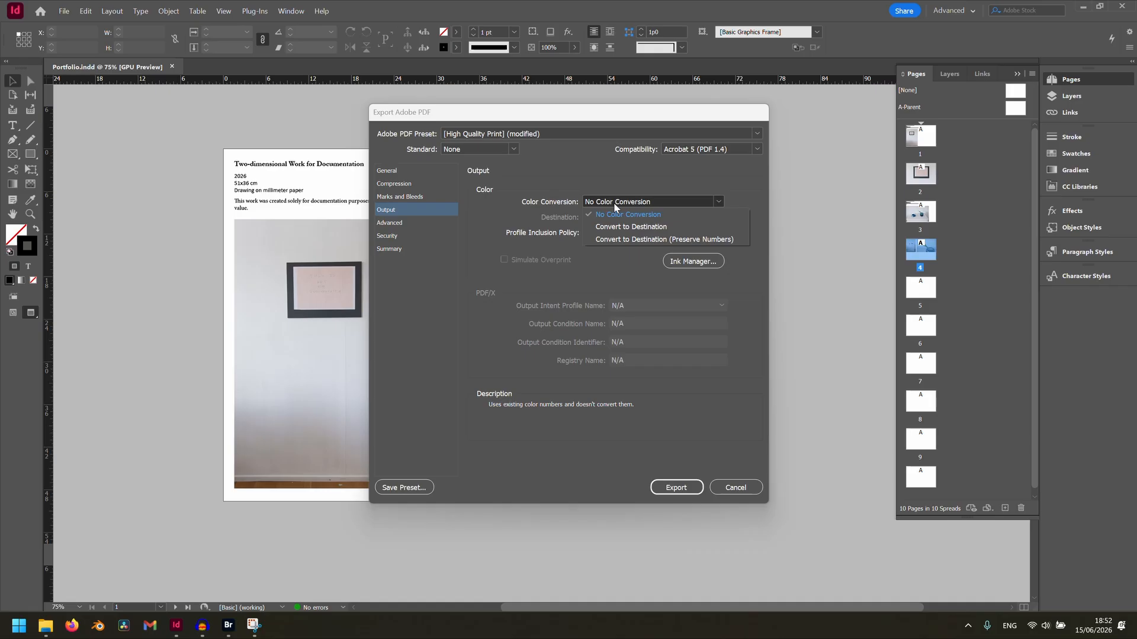
{"action": "left_click", "coordinate": [626, 228]}
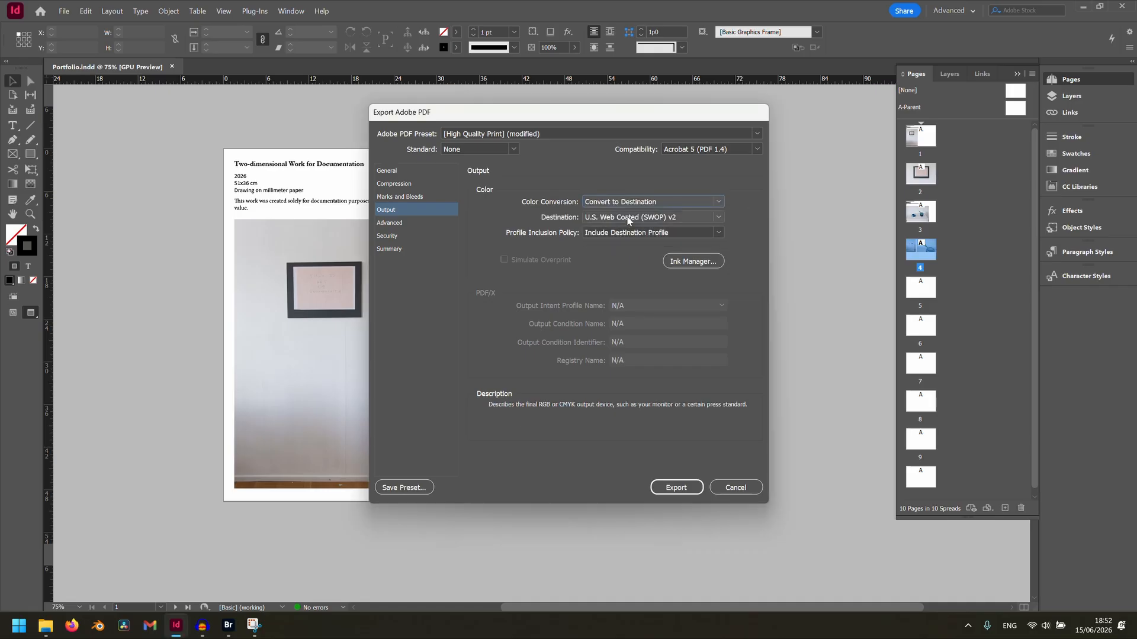
{"action": "left_click", "coordinate": [628, 218]}
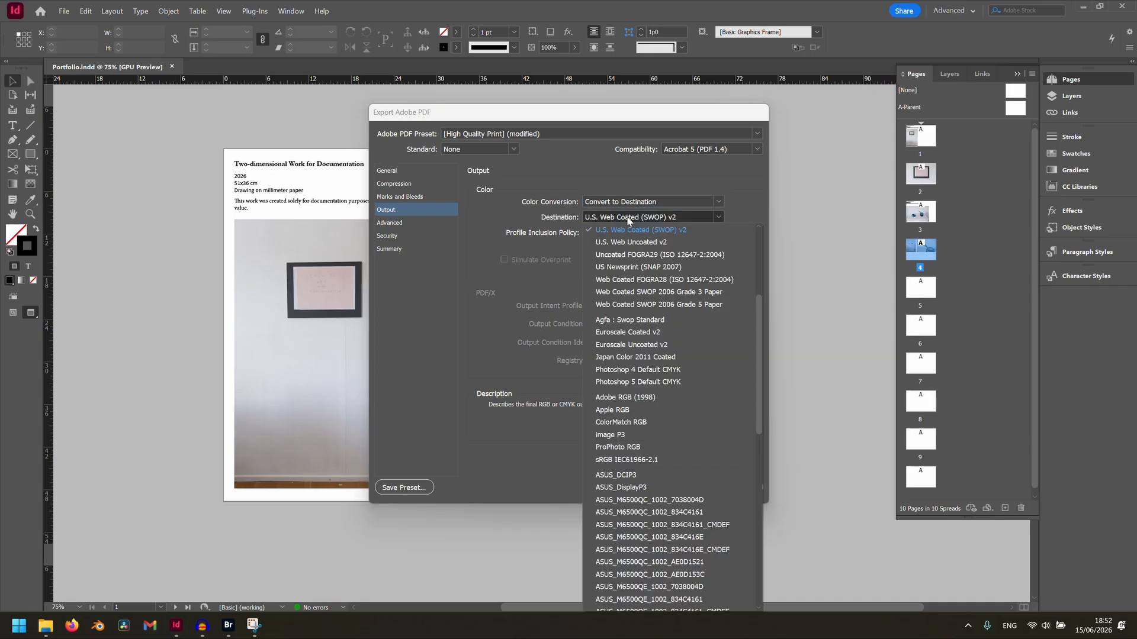
{"action": "left_click", "coordinate": [641, 398]}
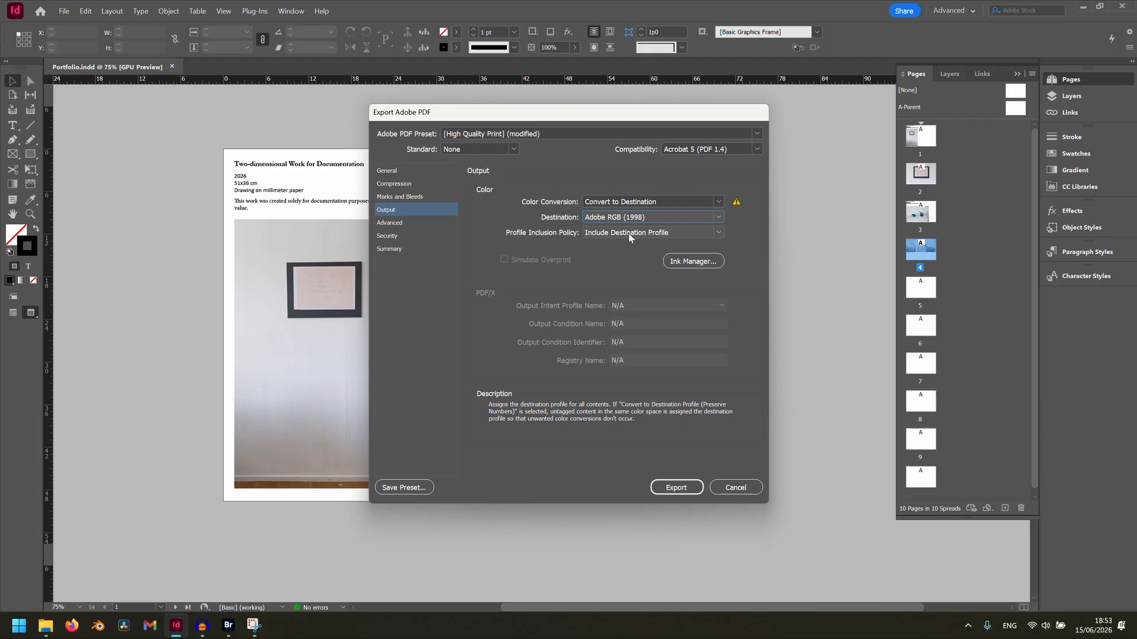
{"action": "left_click", "coordinate": [683, 490]}
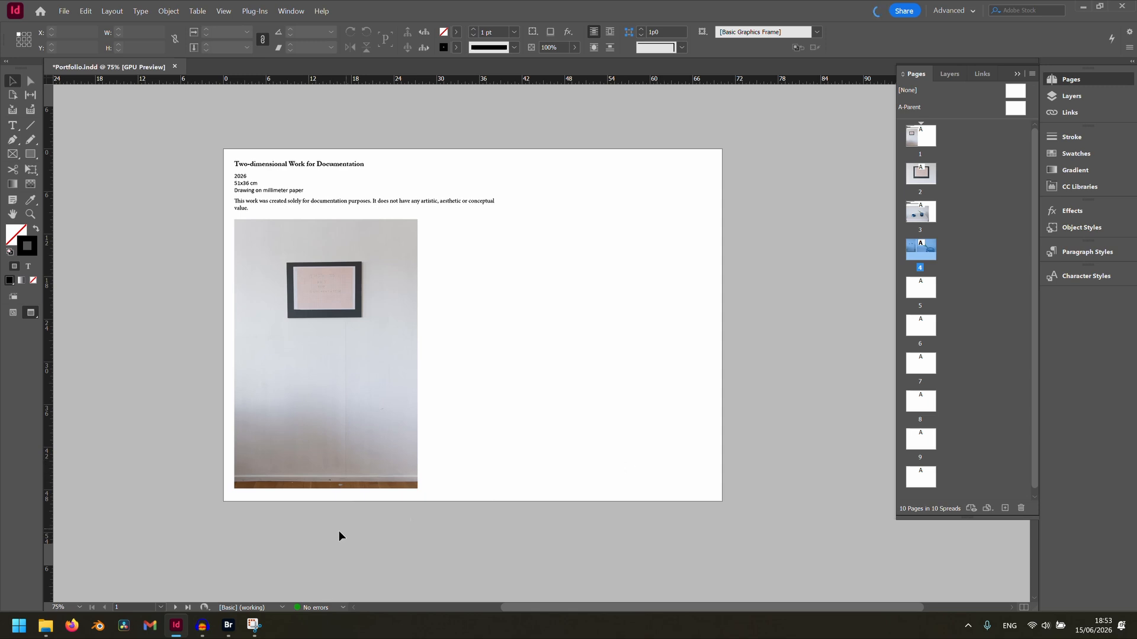
Switch to Adobe Bridge and preview the first pages of the exported Portfolio.pdf
{"action": "left_click", "coordinate": [229, 625]}
{"action": "left_click", "coordinate": [431, 324]}
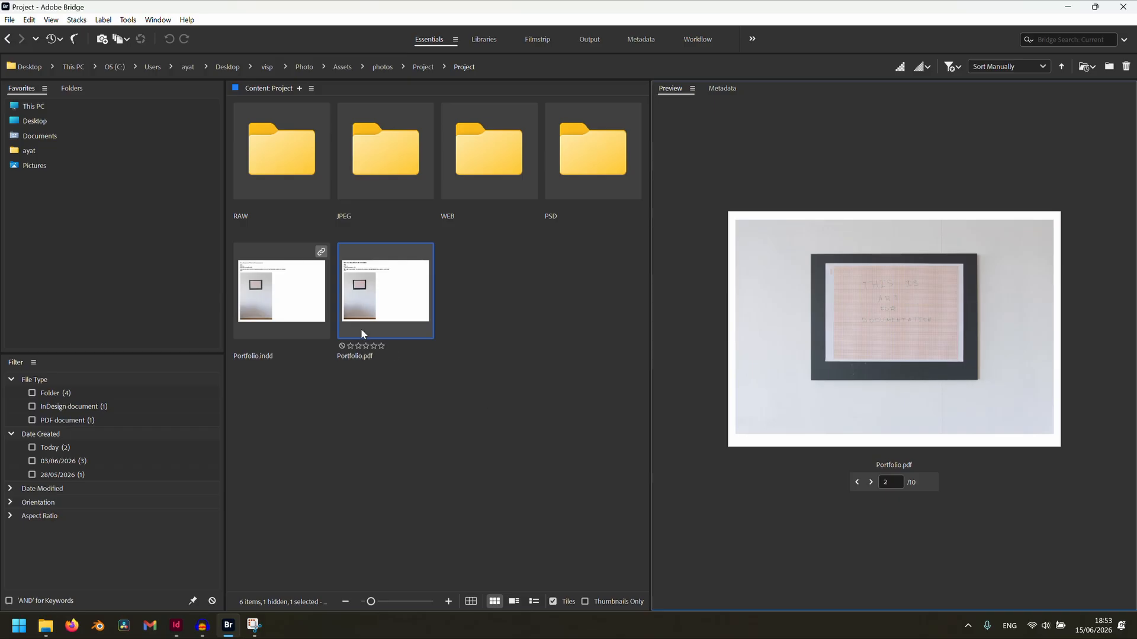
{"action": "left_click", "coordinate": [856, 484]}
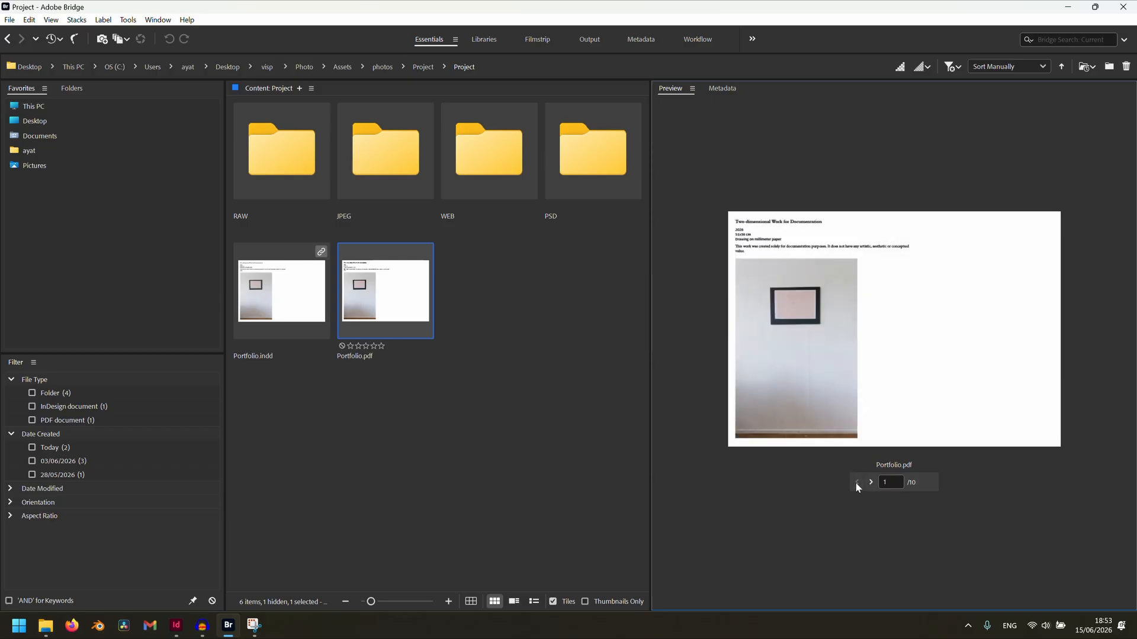
{"action": "left_click", "coordinate": [500, 364]}
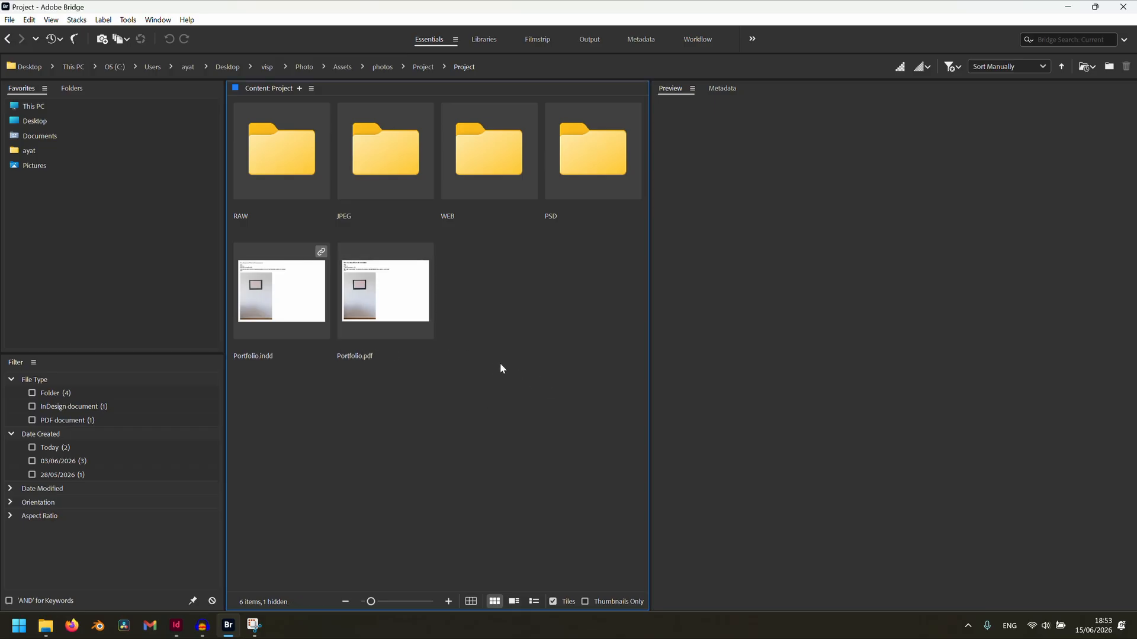
Switch to InDesign and review pages 1 and 2 with the two-dimensional work
{"action": "mouse_move", "coordinate": [229, 634]}
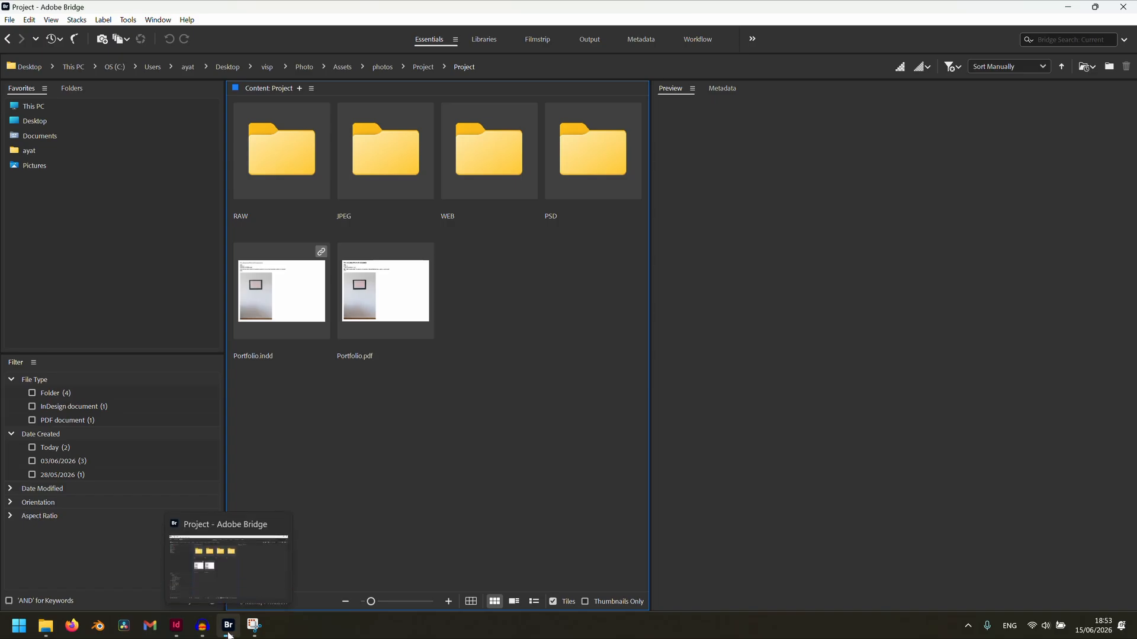
{"action": "left_click", "coordinate": [176, 626]}
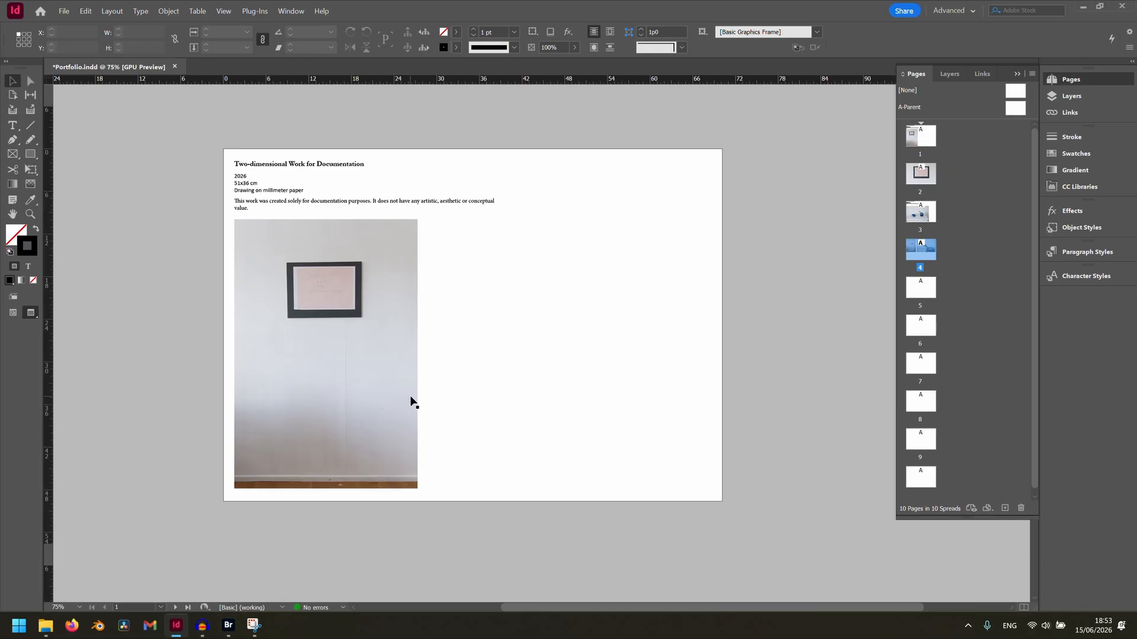
{"action": "left_click", "coordinate": [925, 133]}
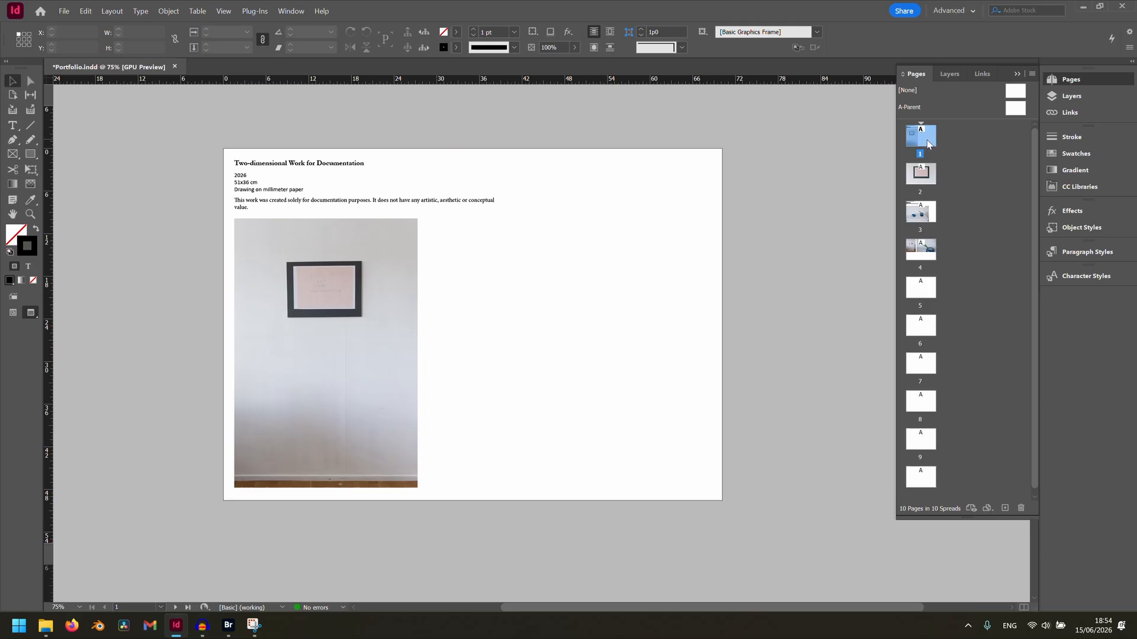
{"action": "double_click", "coordinate": [921, 174]}
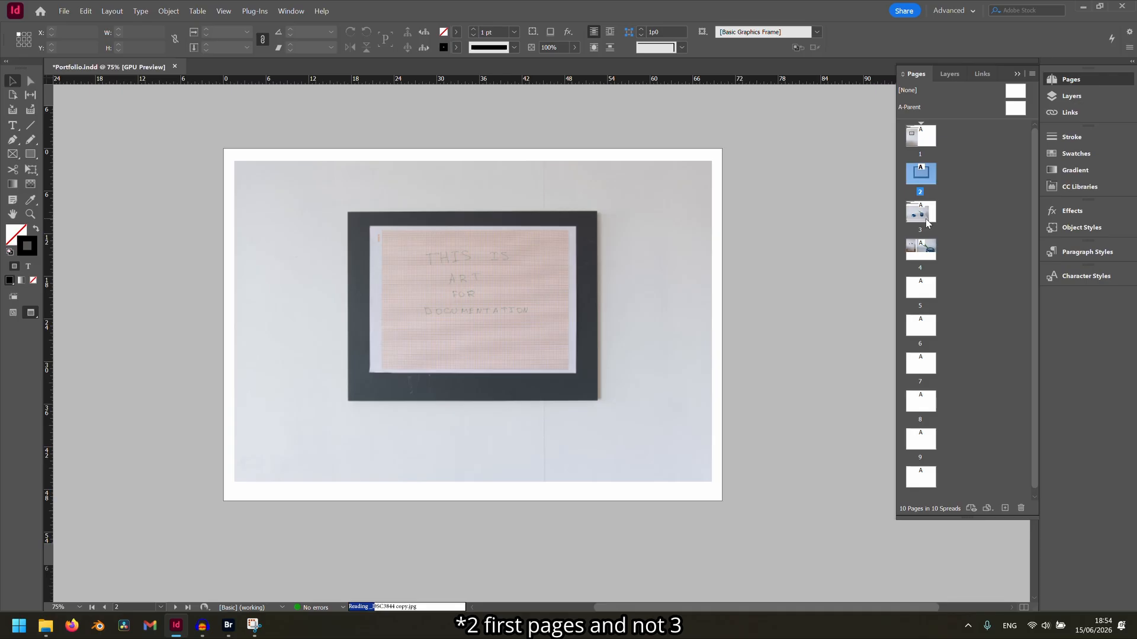
{"action": "double_click", "coordinate": [926, 139]}
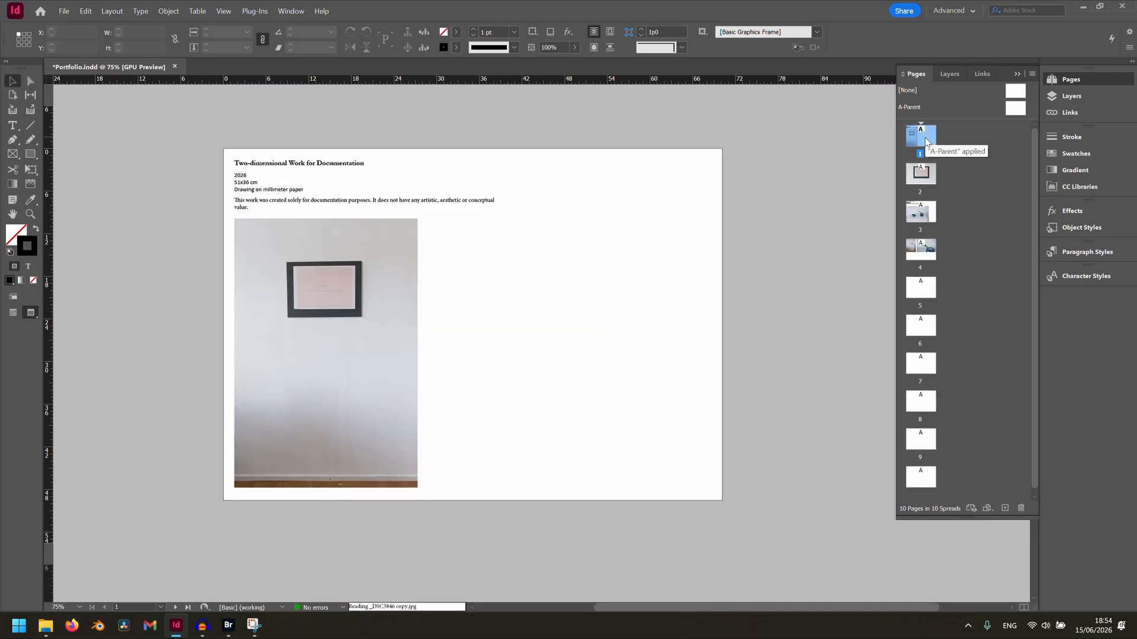
Start a second Adobe PDF (Print) export named Two dimensional in the Project folder
{"action": "left_click", "coordinate": [63, 11]}
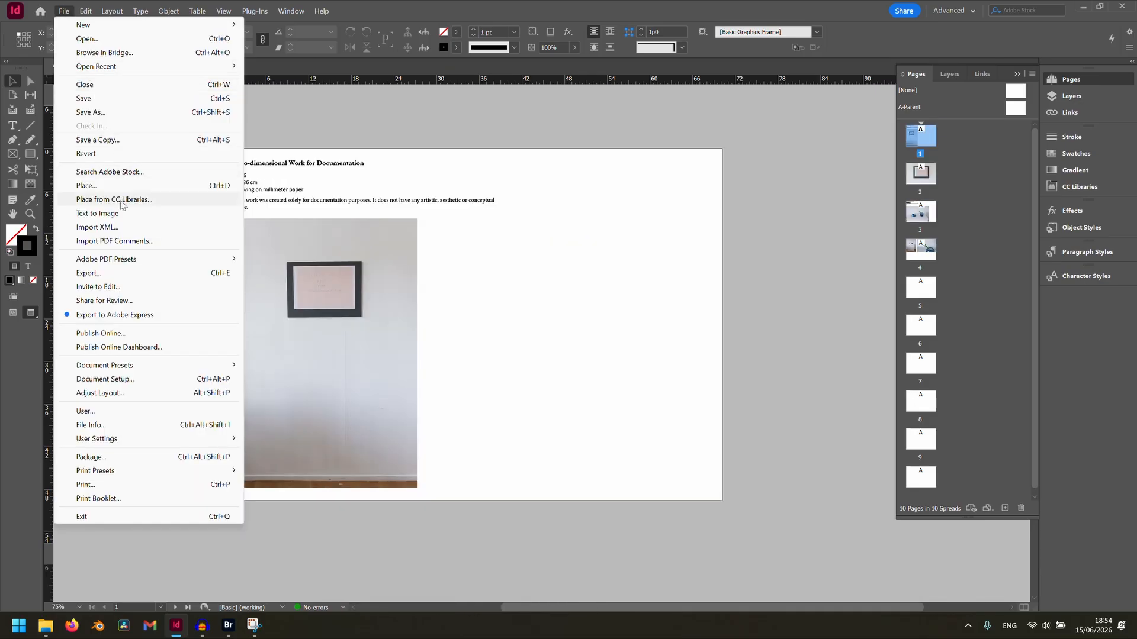
{"action": "left_click", "coordinate": [120, 278]}
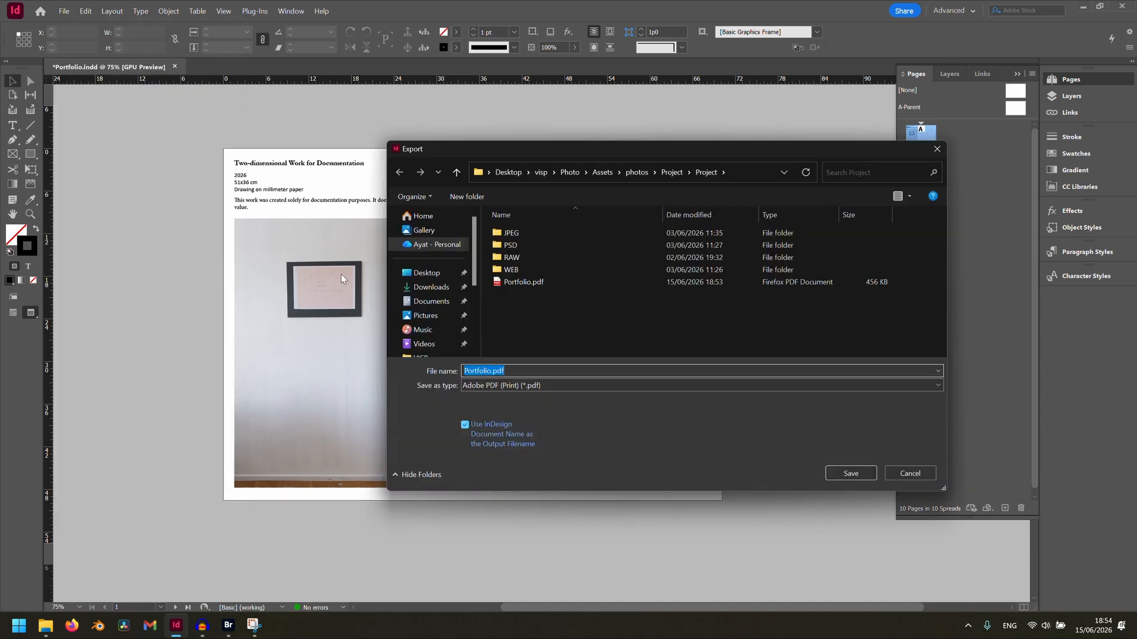
{"action": "left_click", "coordinate": [485, 374]}
{"action": "double_click", "coordinate": [474, 371]}
{"action": "type", "text": "Two dimensional"}
{"action": "left_click", "coordinate": [845, 477]}
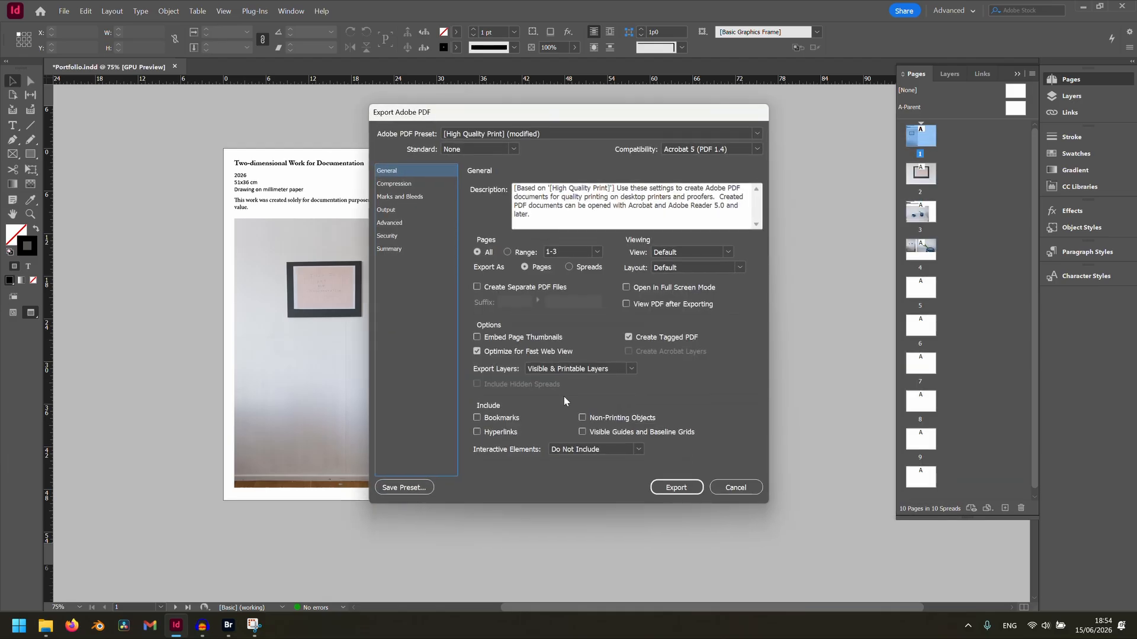
Limit the export to page range 1-3, check the Adobe RGB (1998) output settings and export the PDF
{"action": "left_click", "coordinate": [518, 255]}
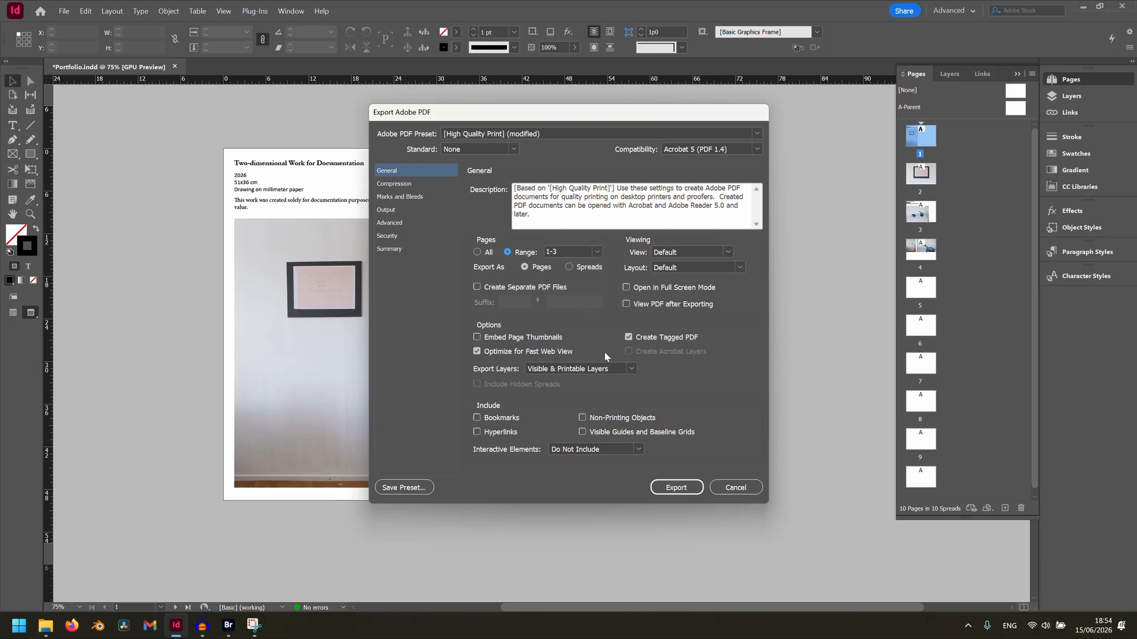
{"action": "left_click", "coordinate": [403, 210]}
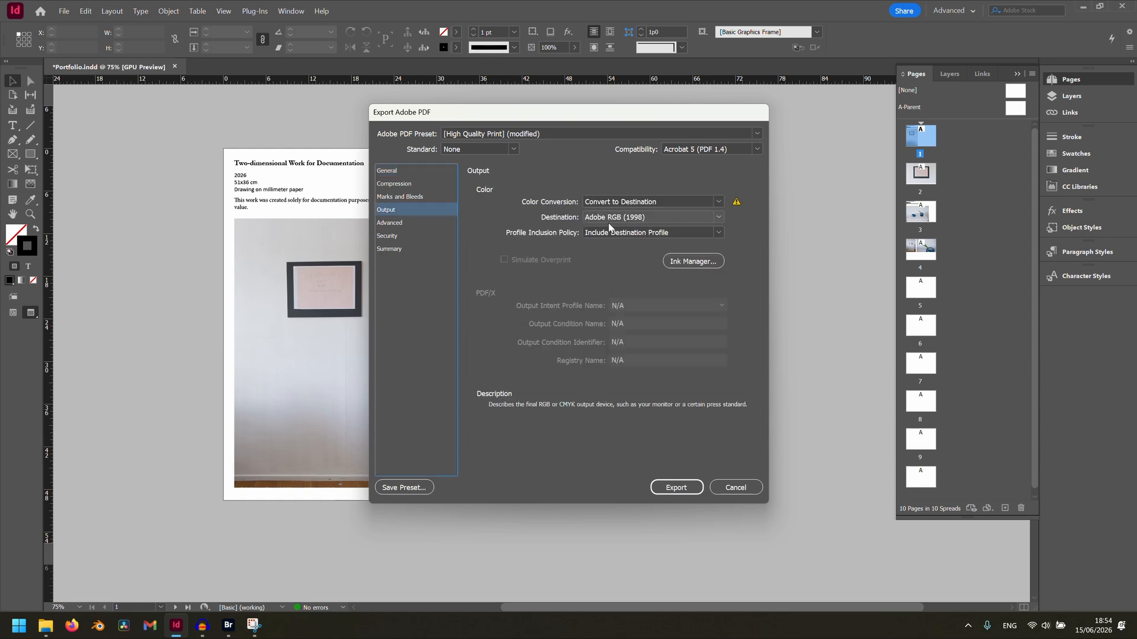
{"action": "left_click", "coordinate": [677, 484]}
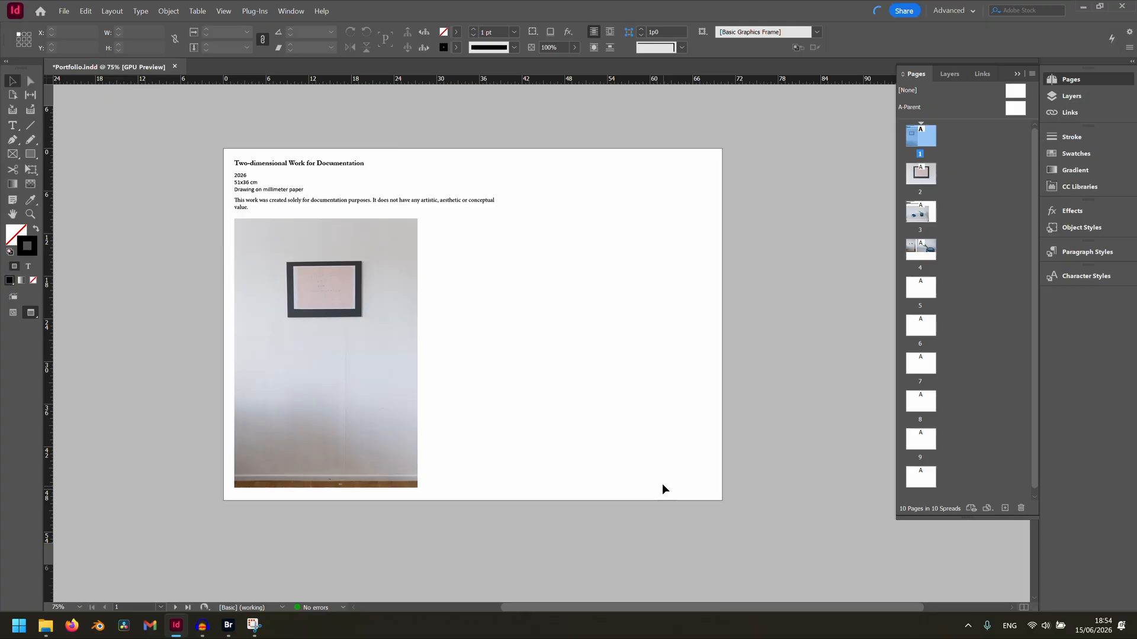
Preview the pages of Two dimensional.pdf in Adobe Bridge and inspect the metadata of Portfolio.pdf
{"action": "left_click", "coordinate": [497, 297]}
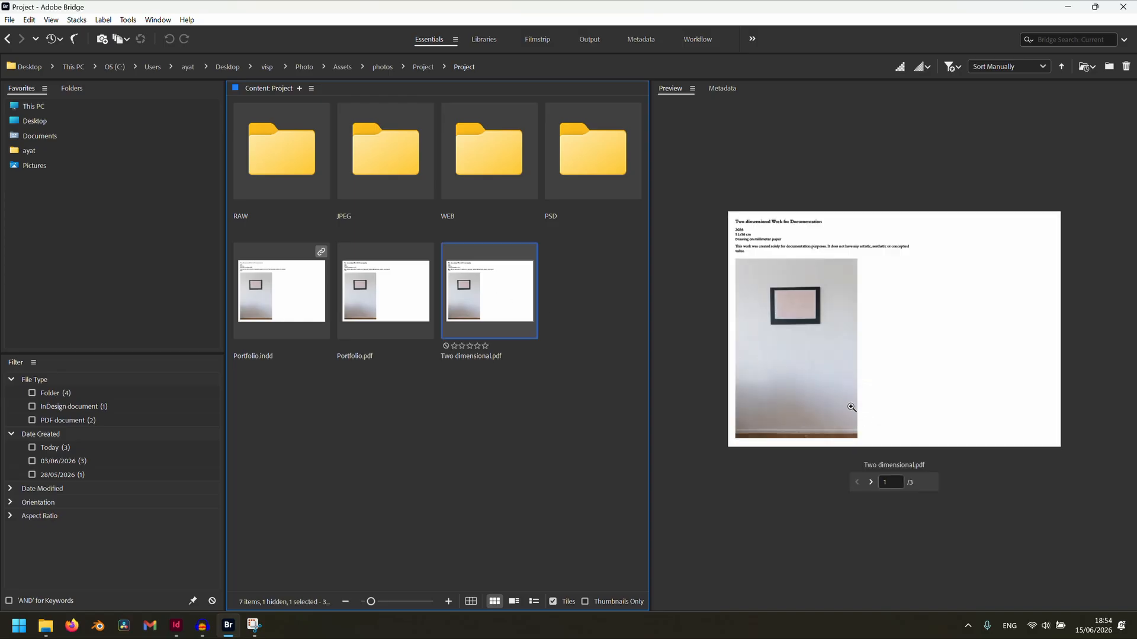
{"action": "left_click", "coordinate": [870, 482]}
{"action": "left_click", "coordinate": [870, 482]}
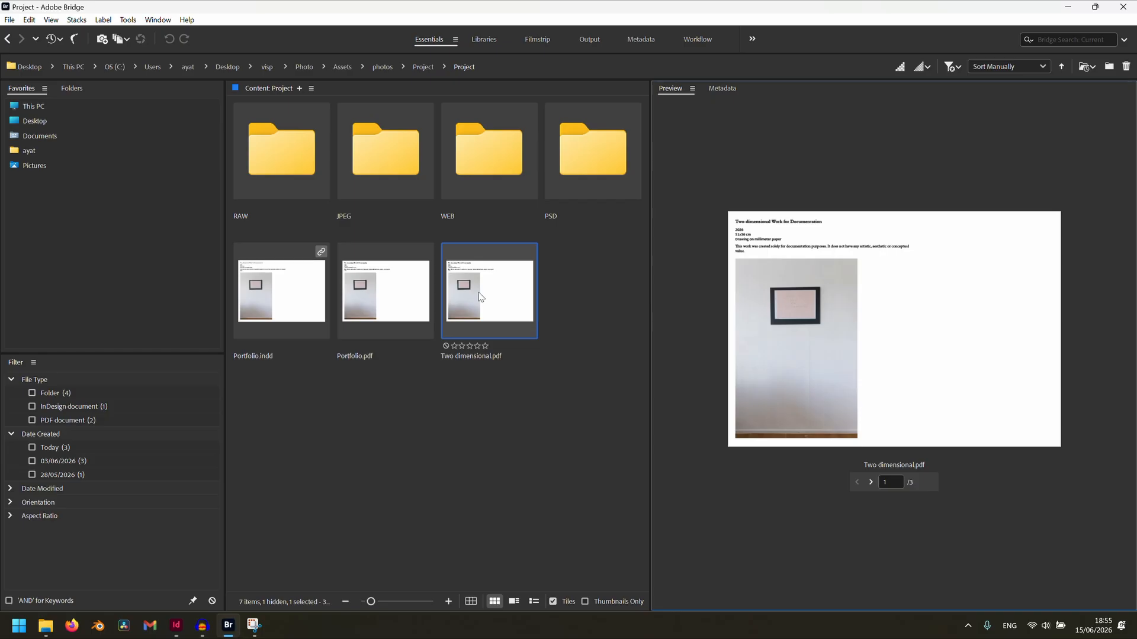
{"action": "left_click", "coordinate": [729, 90]}
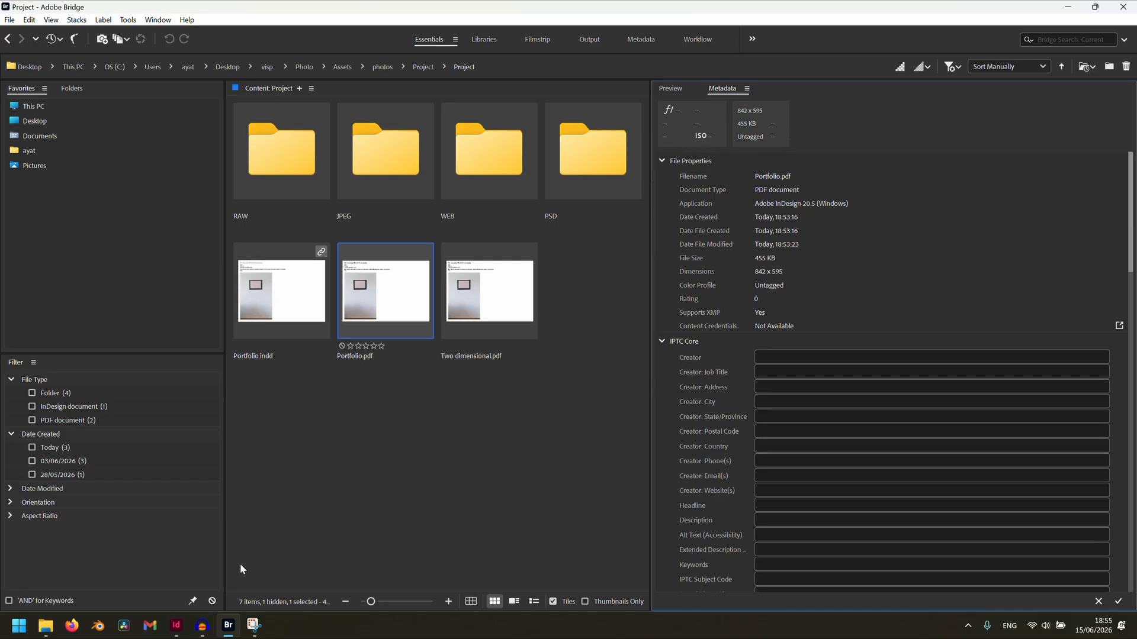
Rename Portfolio.pdf as Portfolio compressed.pdf in Adobe Bridge
{"action": "left_click", "coordinate": [176, 625]}
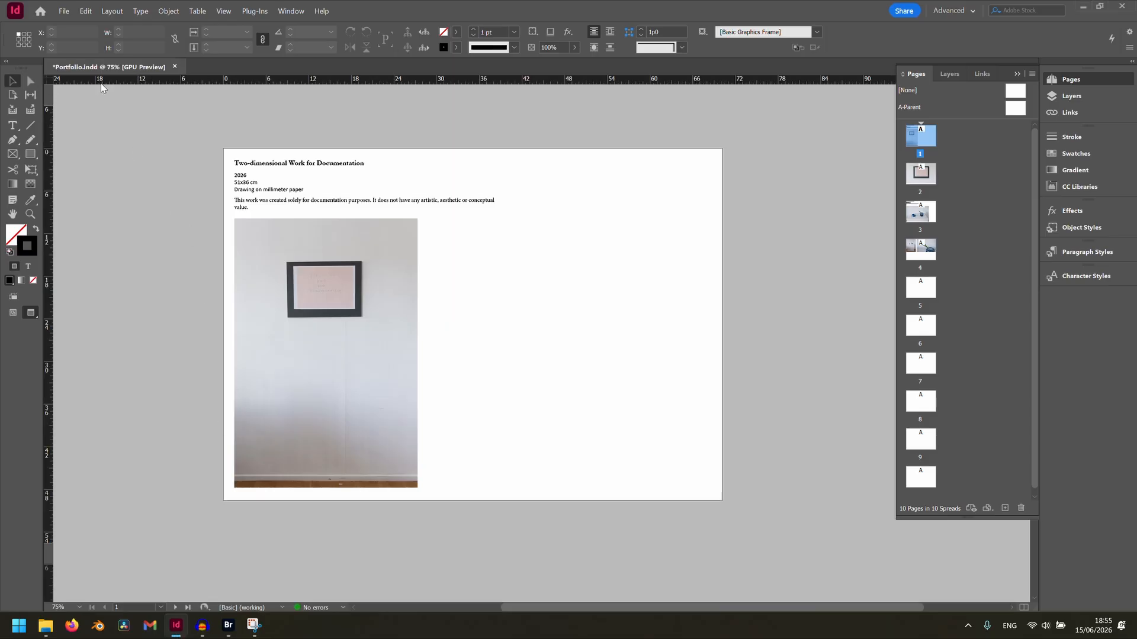
{"action": "left_click", "coordinate": [65, 11]}
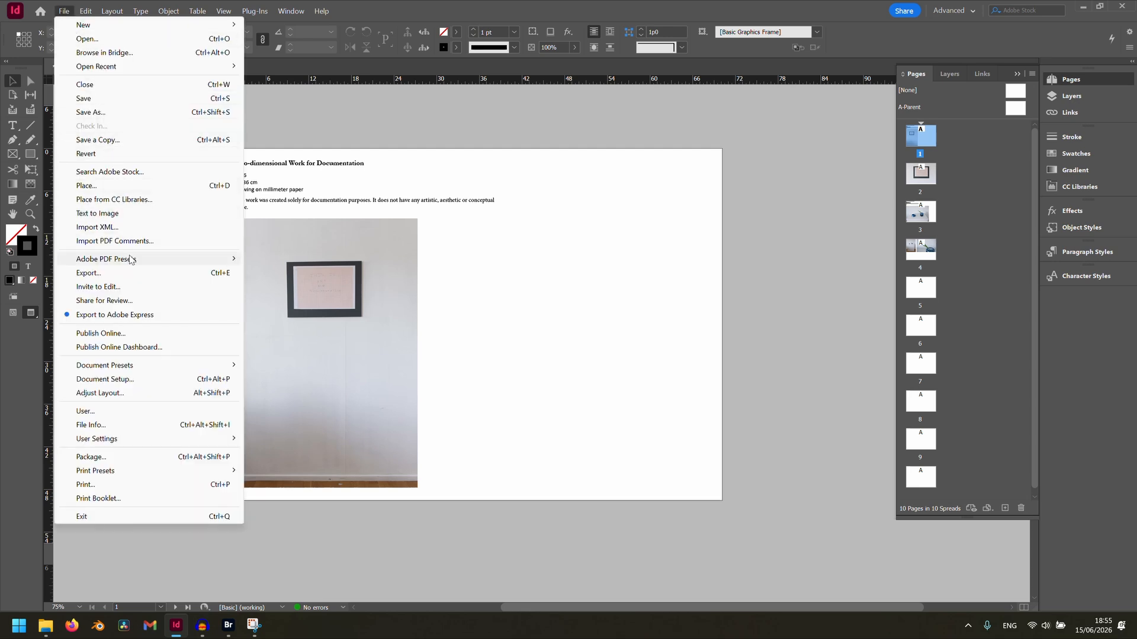
{"action": "left_click", "coordinate": [228, 626]}
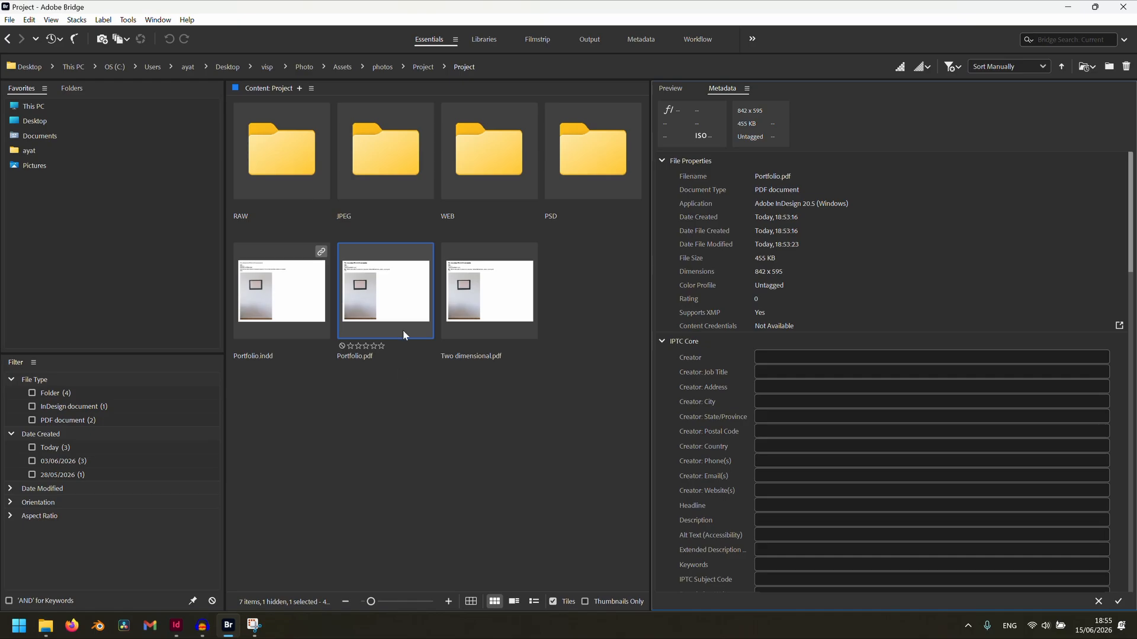
{"action": "left_click", "coordinate": [359, 358]}
{"action": "key", "text": "Right"}
{"action": "type", "text": "c"}
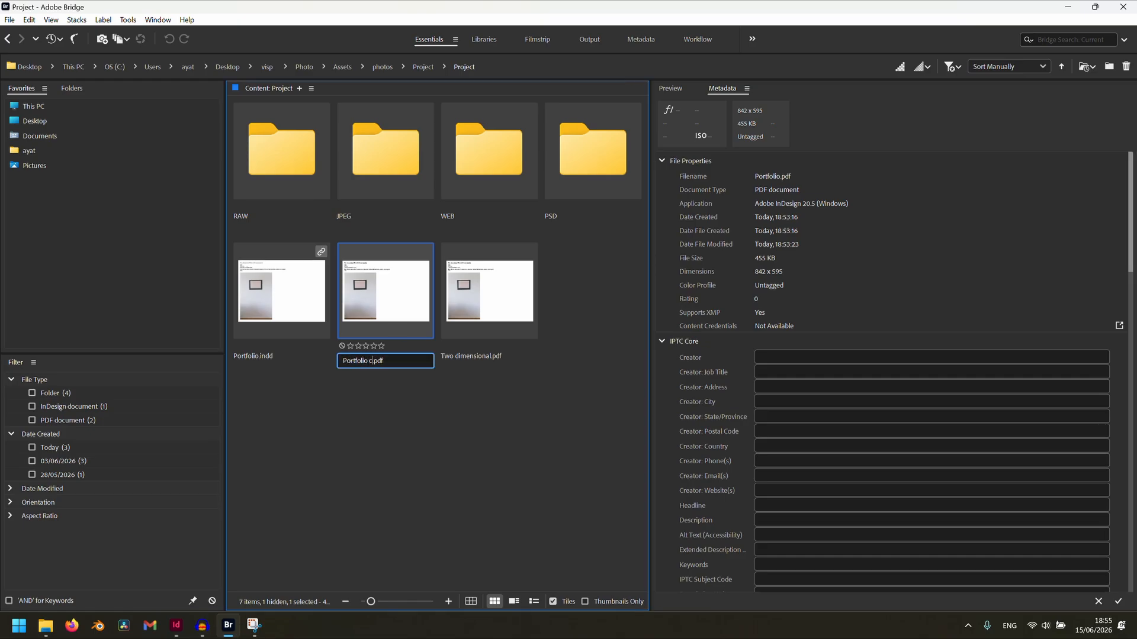
{"action": "type", "text": "ompressed"}
{"action": "key", "text": "Return"}
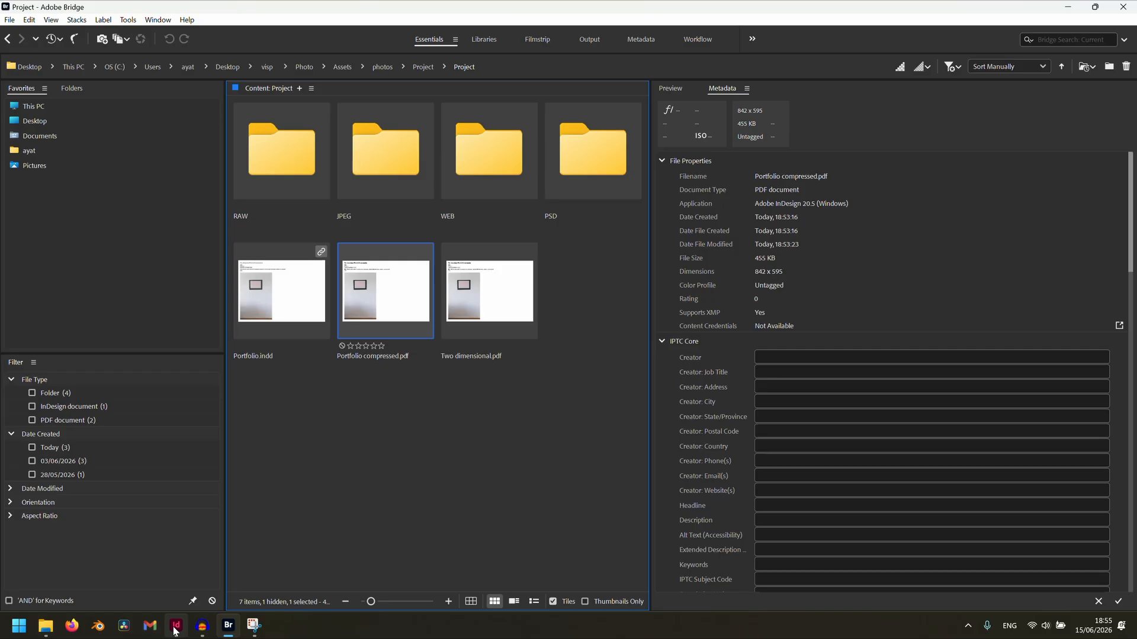
Switch to InDesign and start an Adobe PDF (Print) export named Portfolio.pdf in the Project folder
{"action": "mouse_move", "coordinate": [175, 631]}
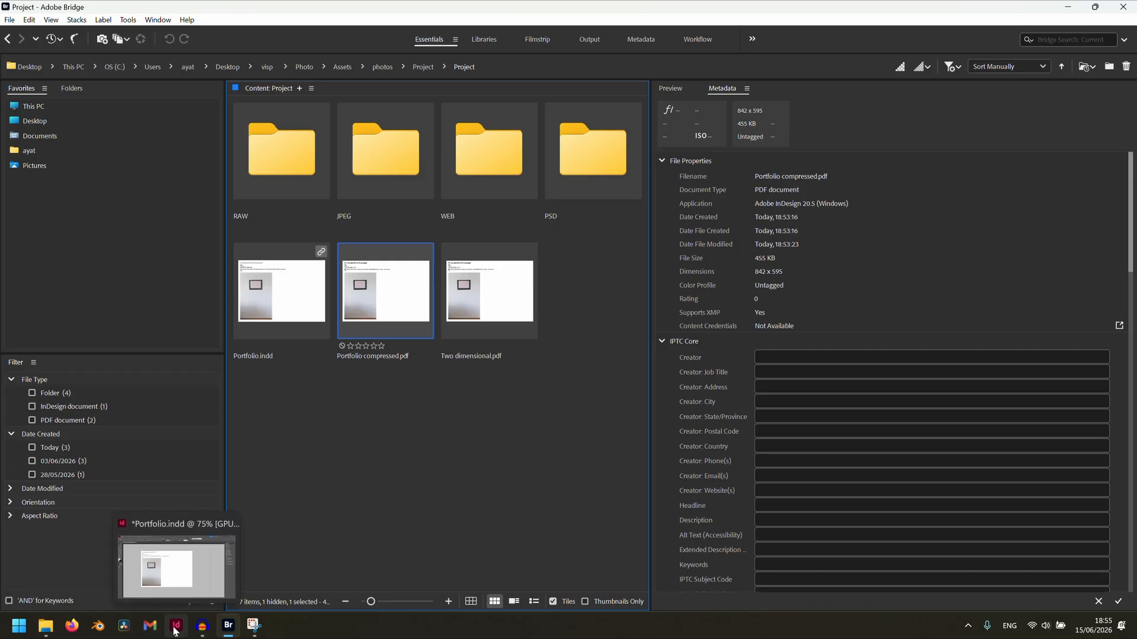
{"action": "left_click", "coordinate": [175, 629]}
{"action": "left_click", "coordinate": [63, 11]}
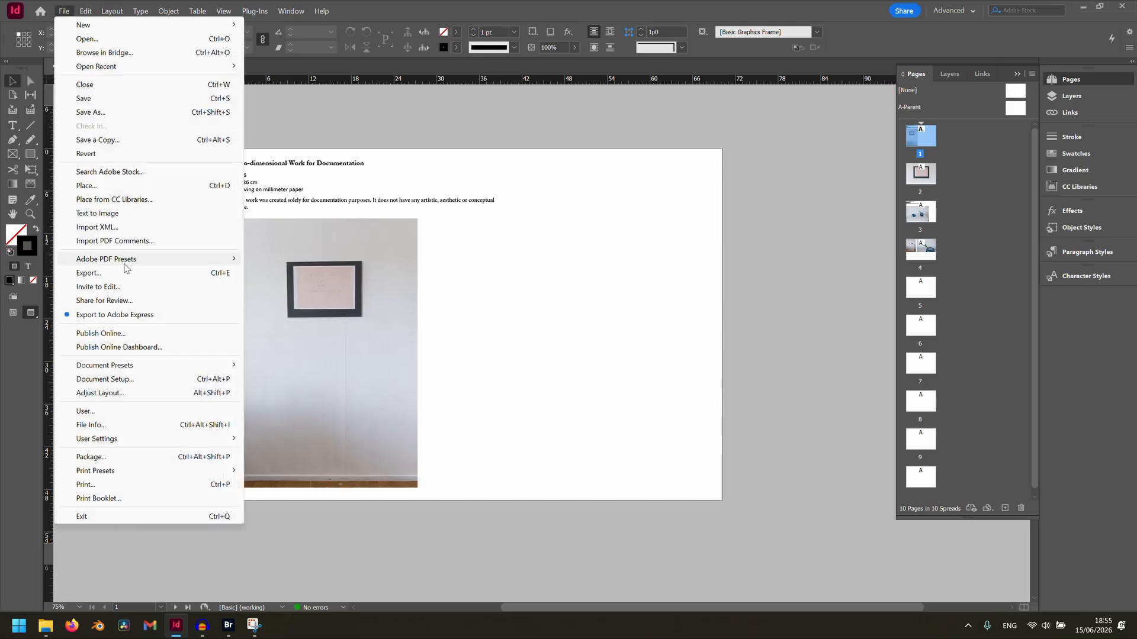
{"action": "mouse_move", "coordinate": [126, 265]}
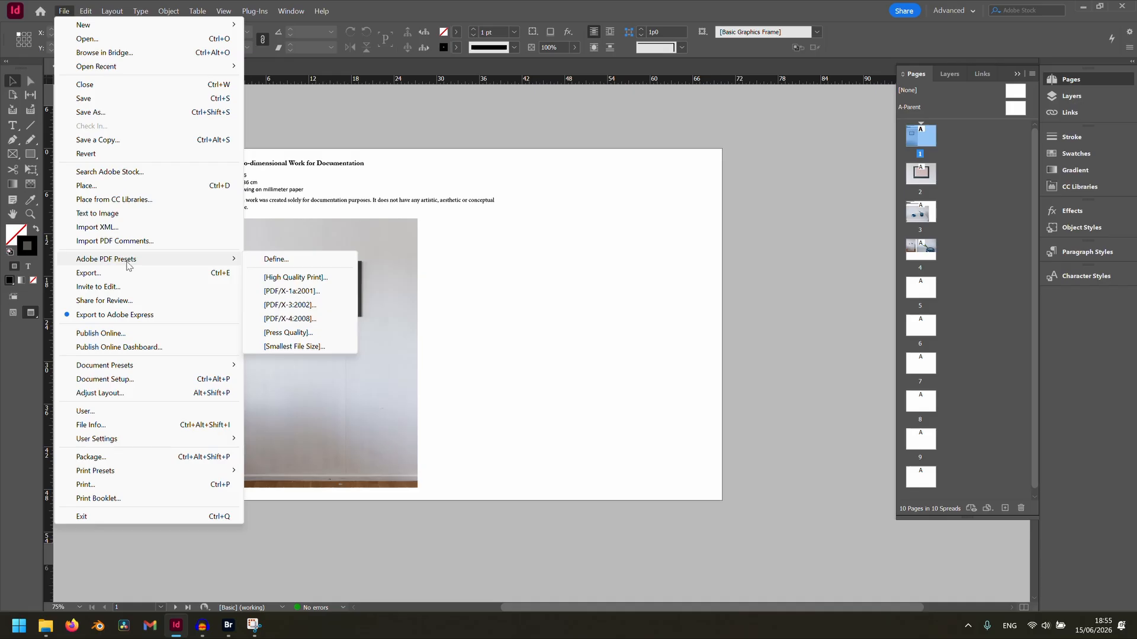
{"action": "left_click", "coordinate": [119, 273]}
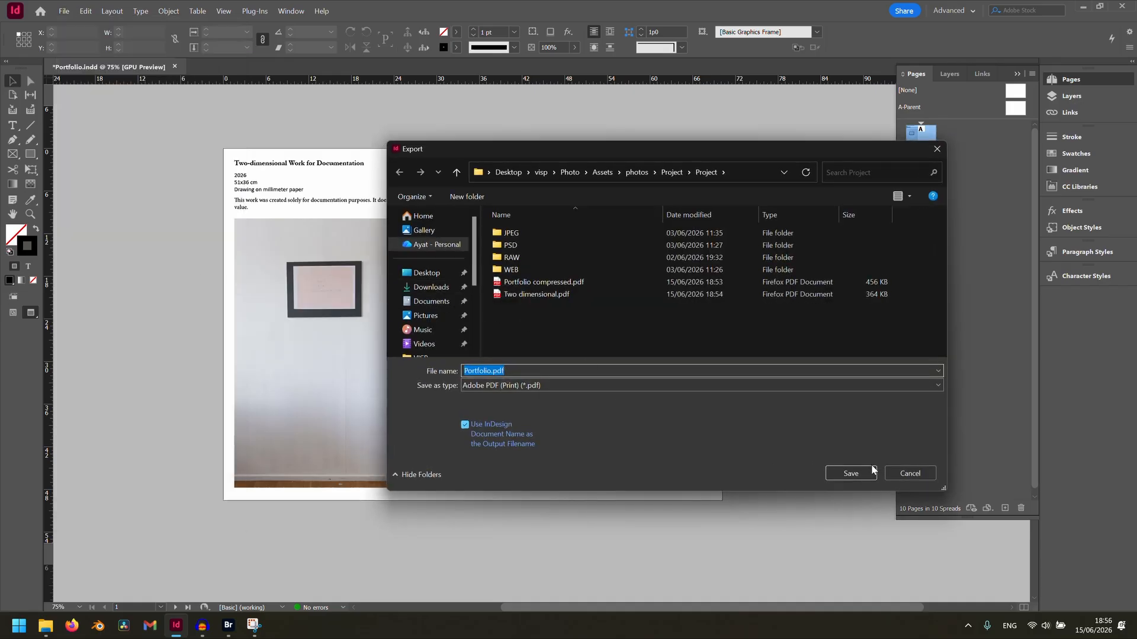
{"action": "left_click", "coordinate": [871, 472]}
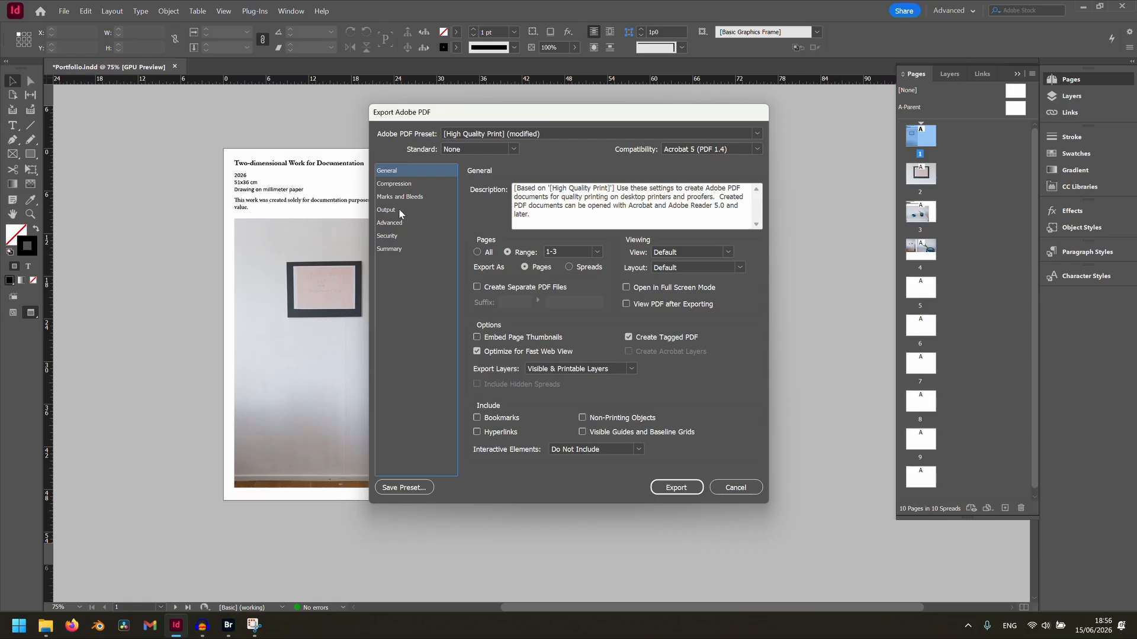
Set color images to Maximum quality, downsampled to 300 pixels per inch for images above 350, and export the PDF
{"action": "left_click", "coordinate": [395, 183]}
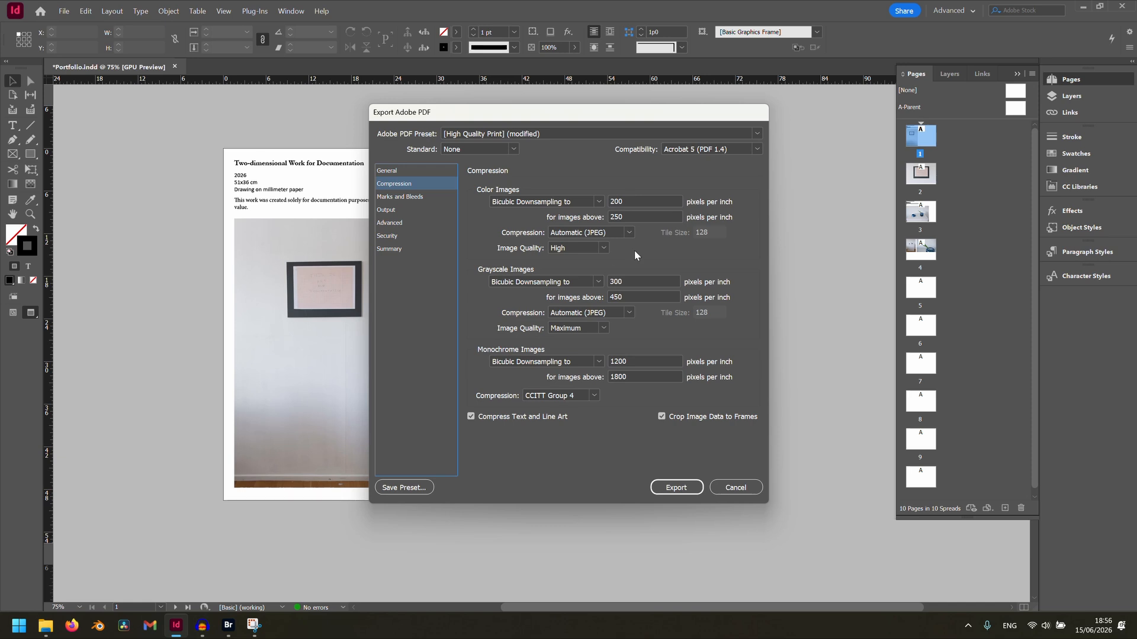
{"action": "left_click", "coordinate": [601, 247]}
{"action": "left_click", "coordinate": [583, 310]}
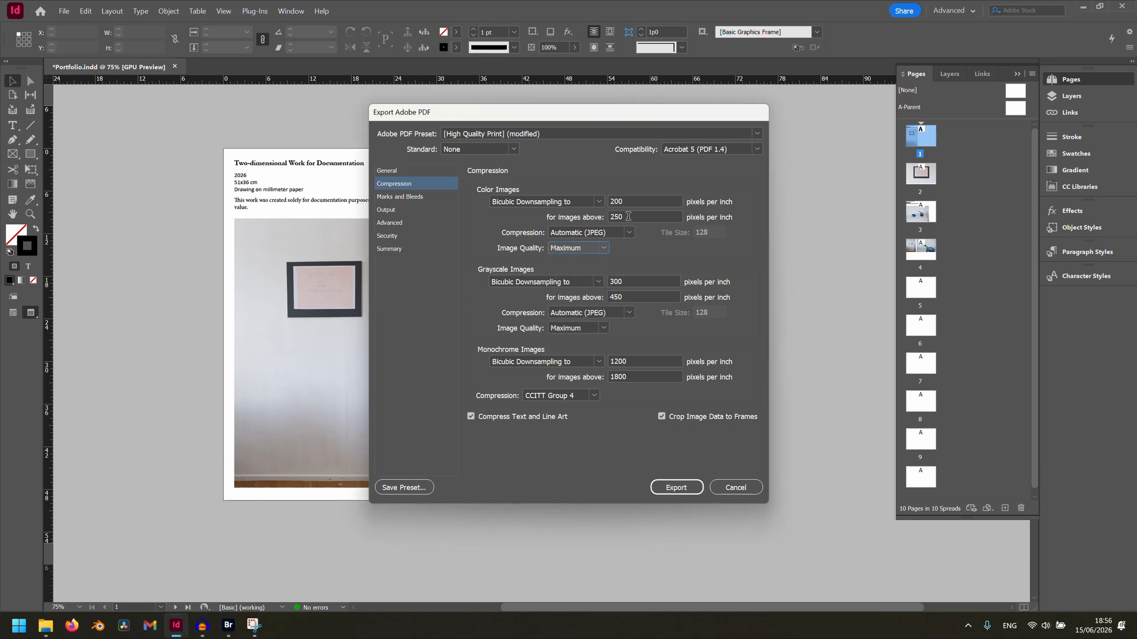
{"action": "double_click", "coordinate": [631, 203]}
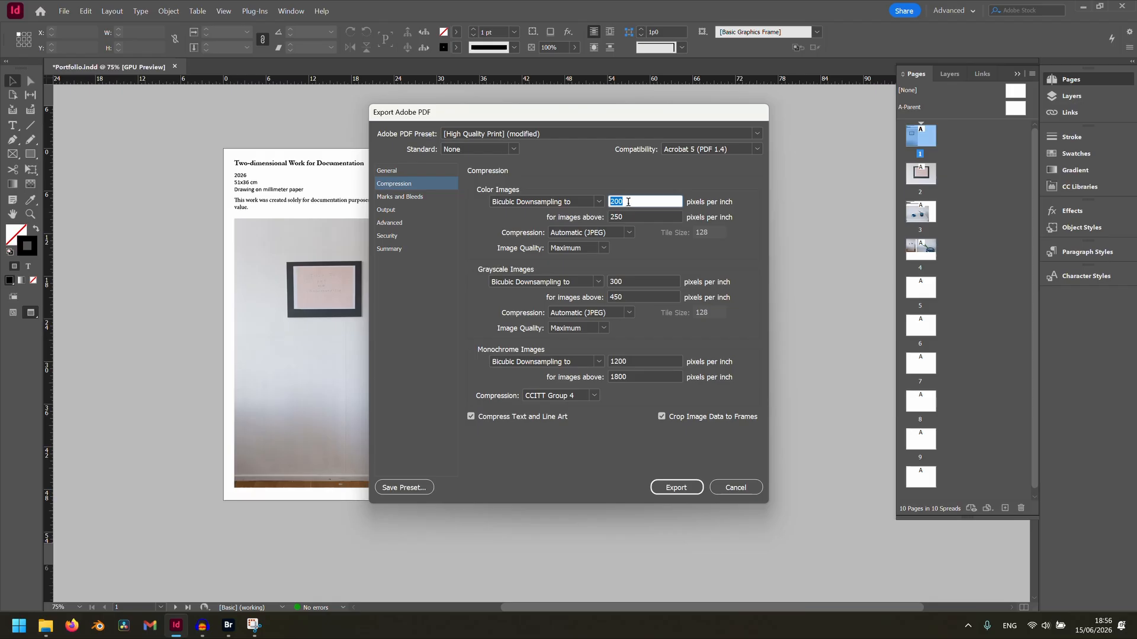
{"action": "type", "text": "300"}
{"action": "left_click", "coordinate": [636, 214]}
{"action": "double_click", "coordinate": [636, 216]}
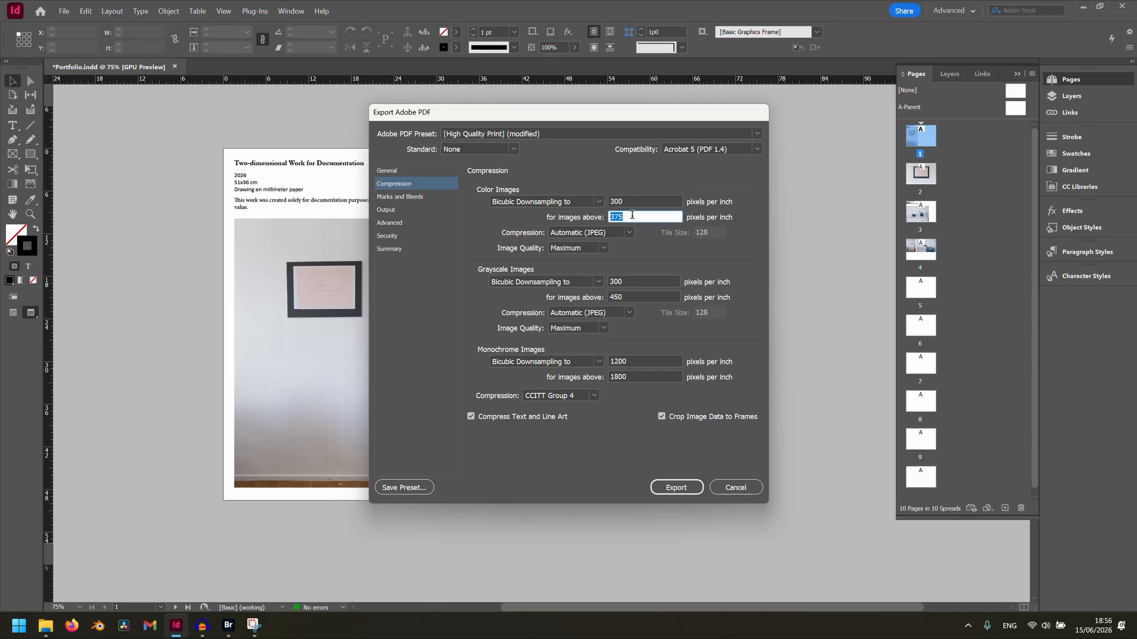
{"action": "type", "text": "350"}
{"action": "left_click", "coordinate": [677, 489]}
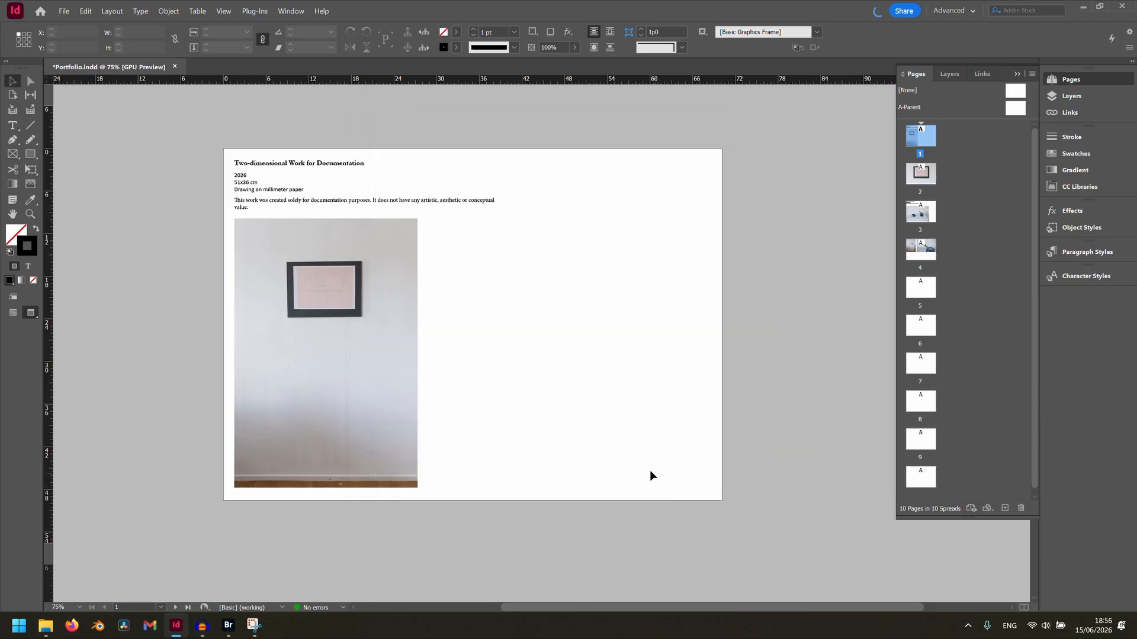
Compare the file sizes of Portfolio.pdf and Portfolio compressed.pdf in Adobe Bridge
{"action": "key", "text": "alt+Tab"}
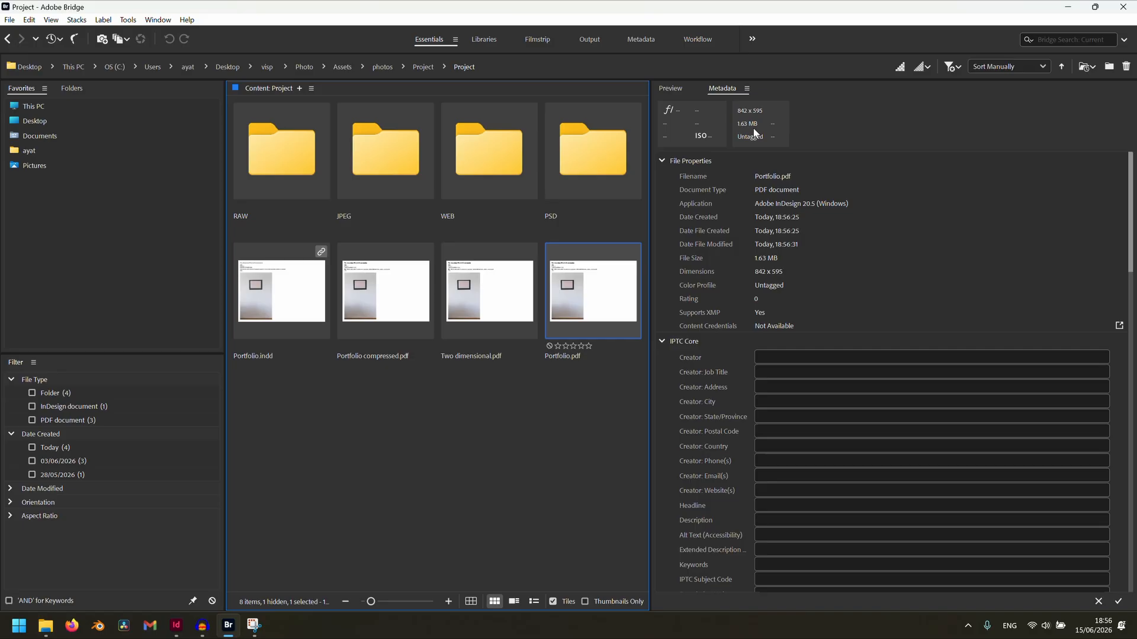
{"action": "left_click", "coordinate": [396, 305]}
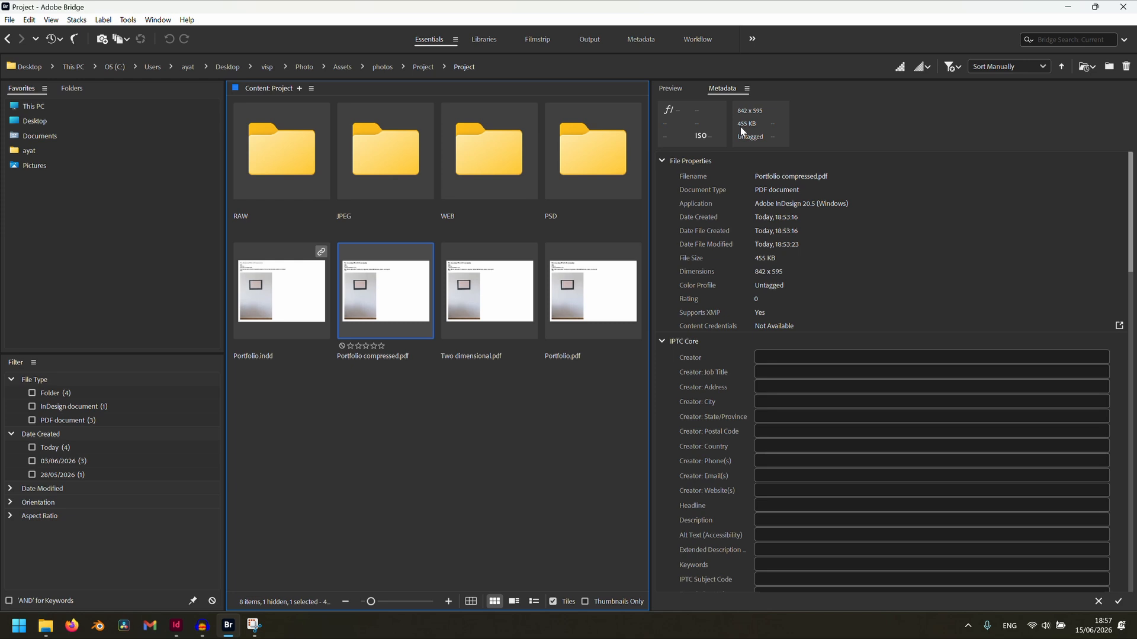
Switch to InDesign and start a PDF export with the High Quality Print preset, named Portfolio test.pdf
{"action": "left_click", "coordinate": [175, 626]}
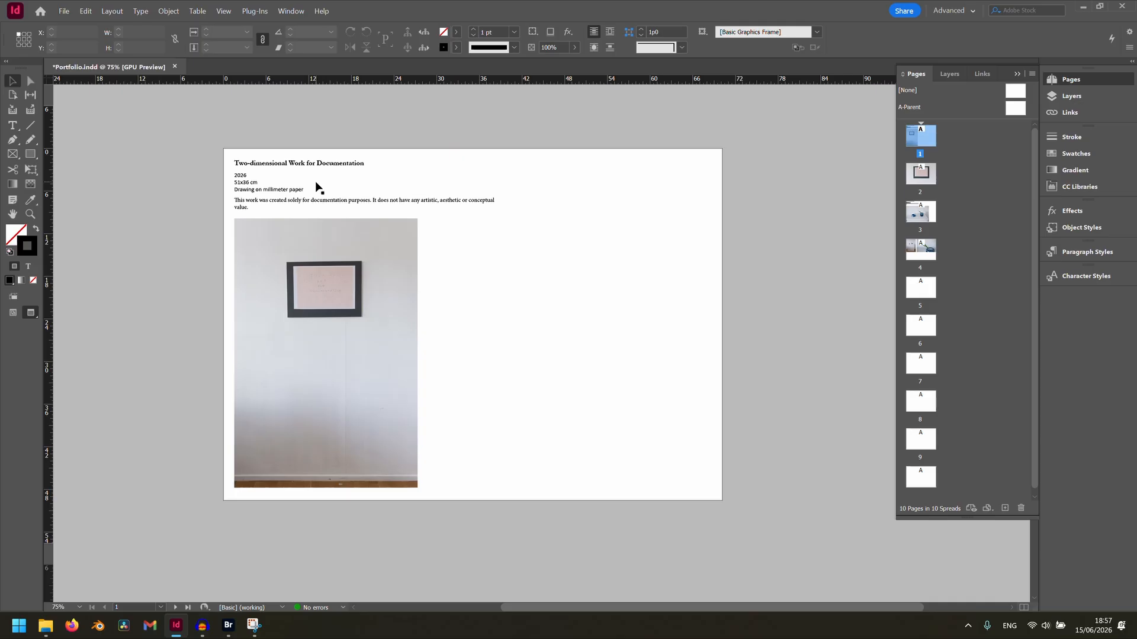
{"action": "left_click", "coordinate": [64, 11]}
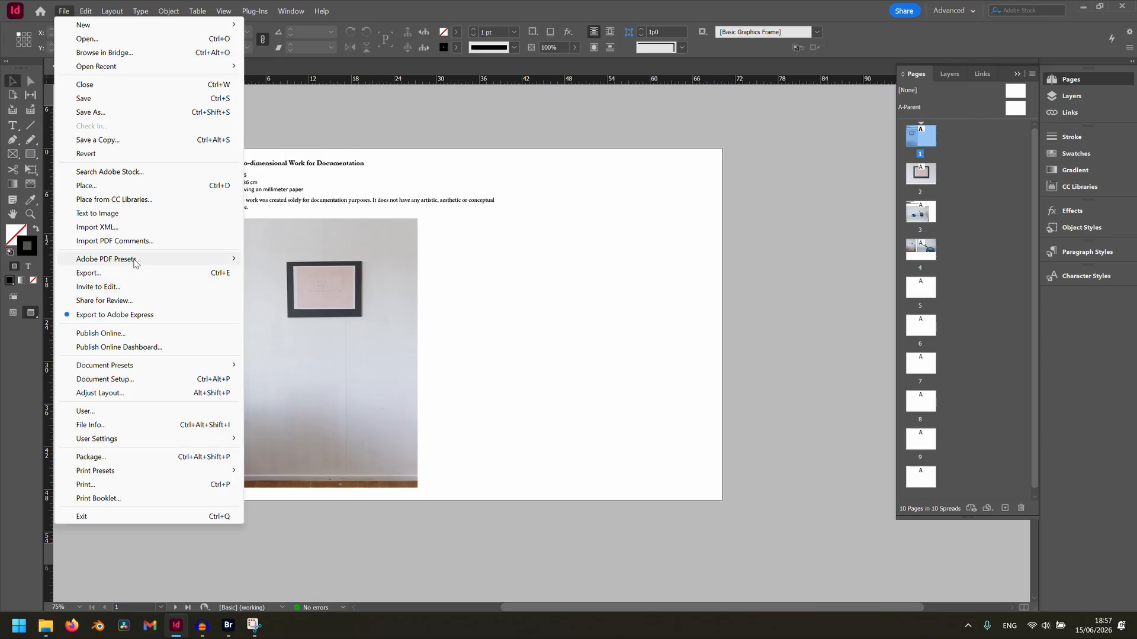
{"action": "mouse_move", "coordinate": [136, 264]}
{"action": "left_click", "coordinate": [327, 278]}
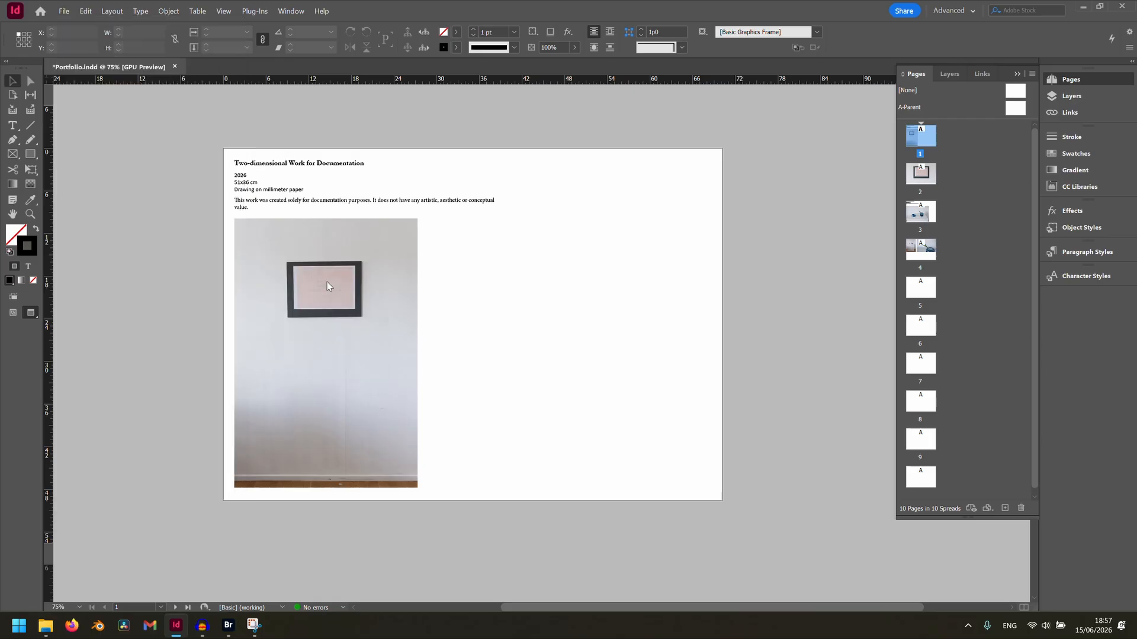
{"action": "left_click", "coordinate": [492, 371]}
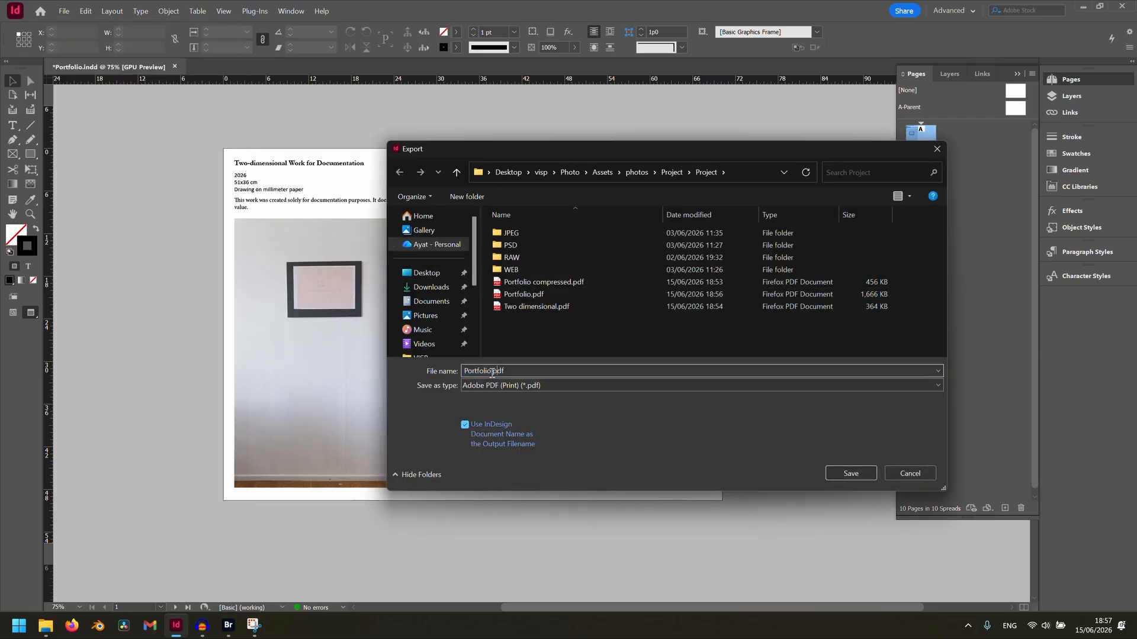
{"action": "type", "text": "test"}
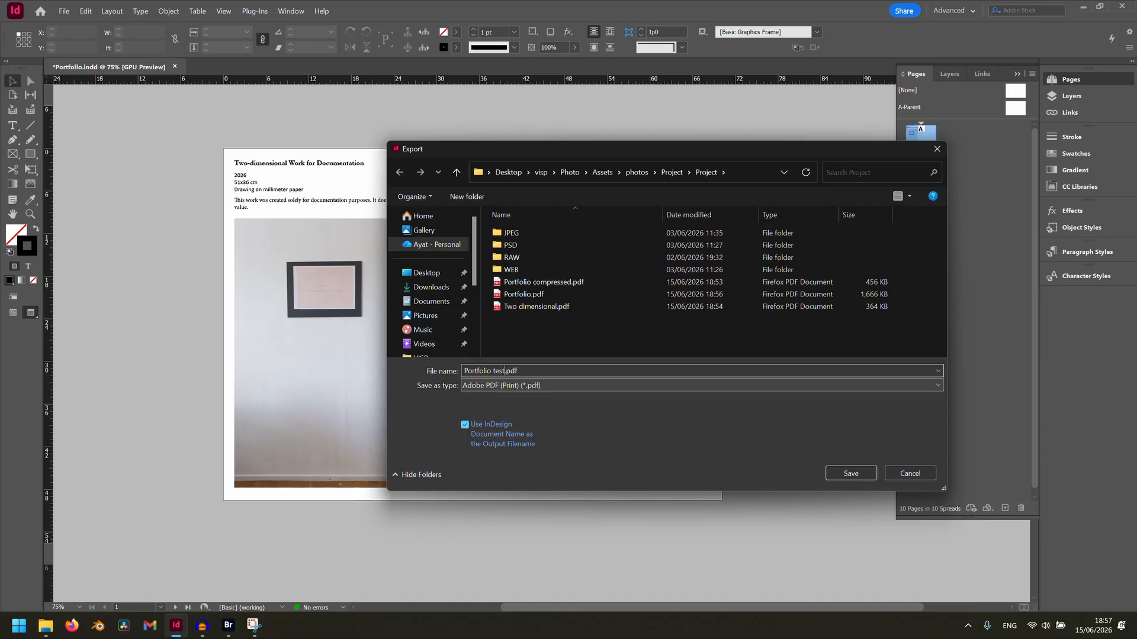
{"action": "left_click", "coordinate": [850, 473]}
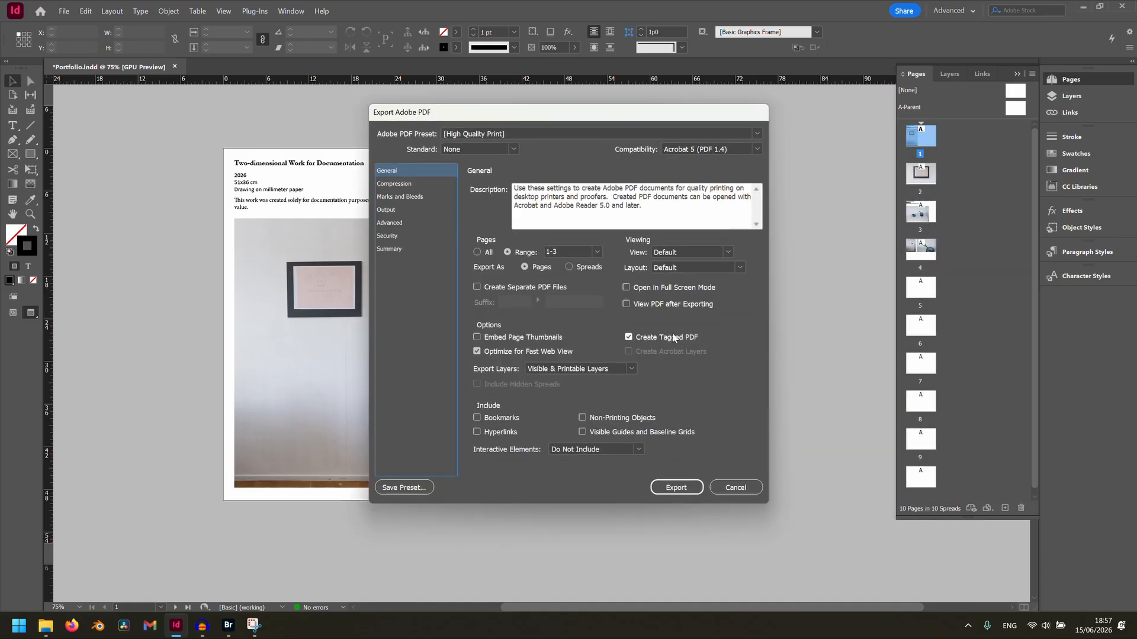
Include all pages in the export and convert the colors to the Adobe RGB (1998) destination
{"action": "left_click", "coordinate": [485, 254]}
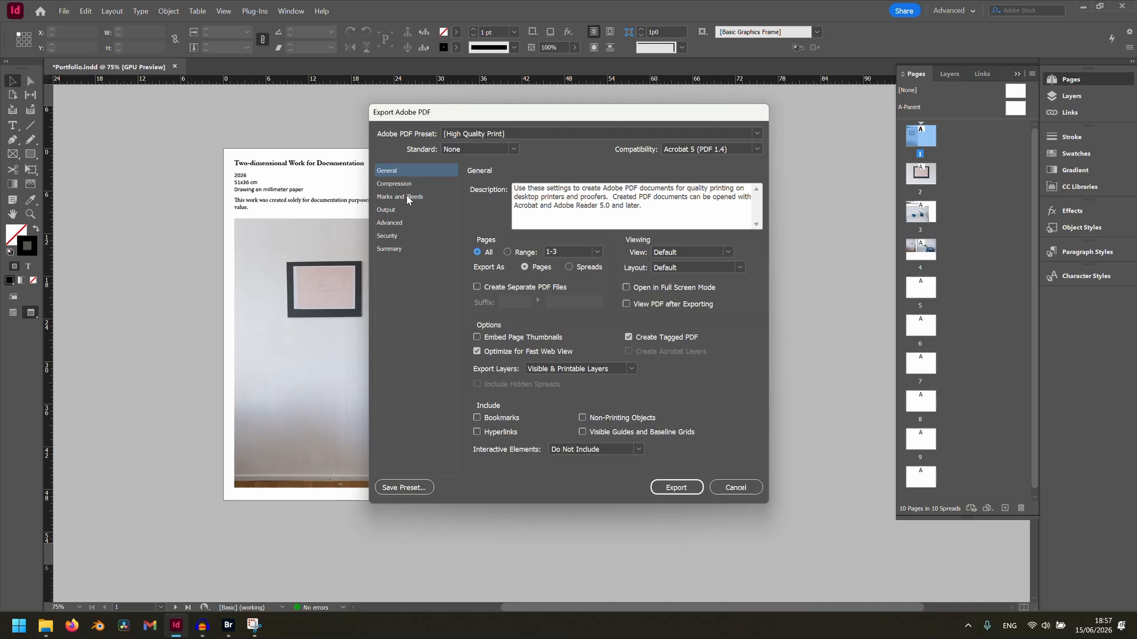
{"action": "left_click", "coordinate": [400, 209]}
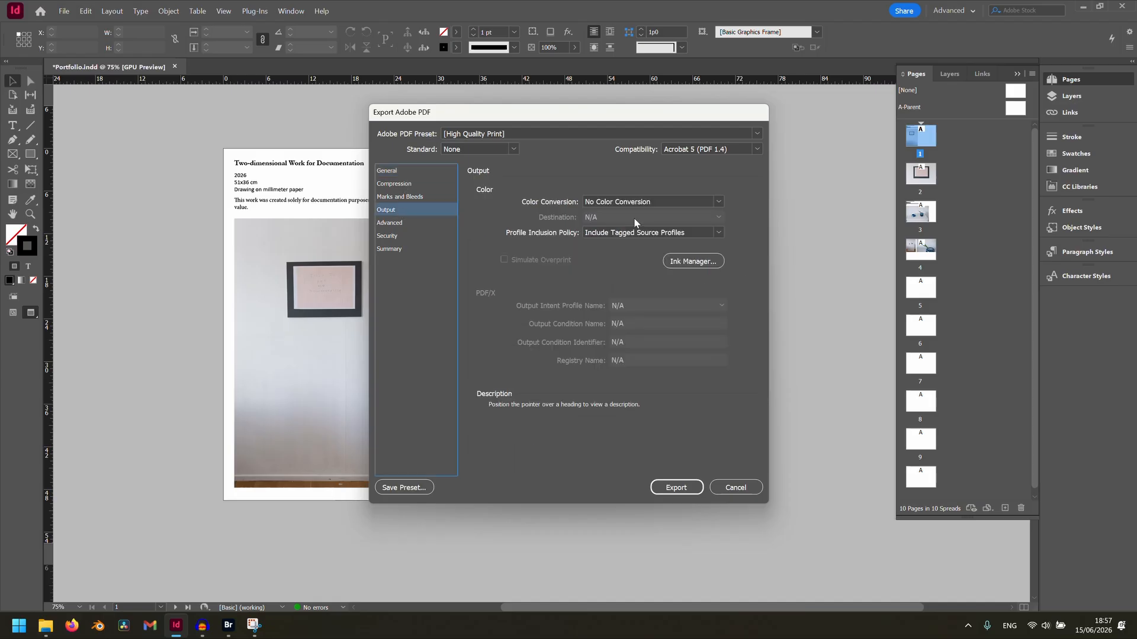
{"action": "left_click", "coordinate": [631, 201]}
{"action": "left_click", "coordinate": [631, 228]}
{"action": "left_click", "coordinate": [623, 218]}
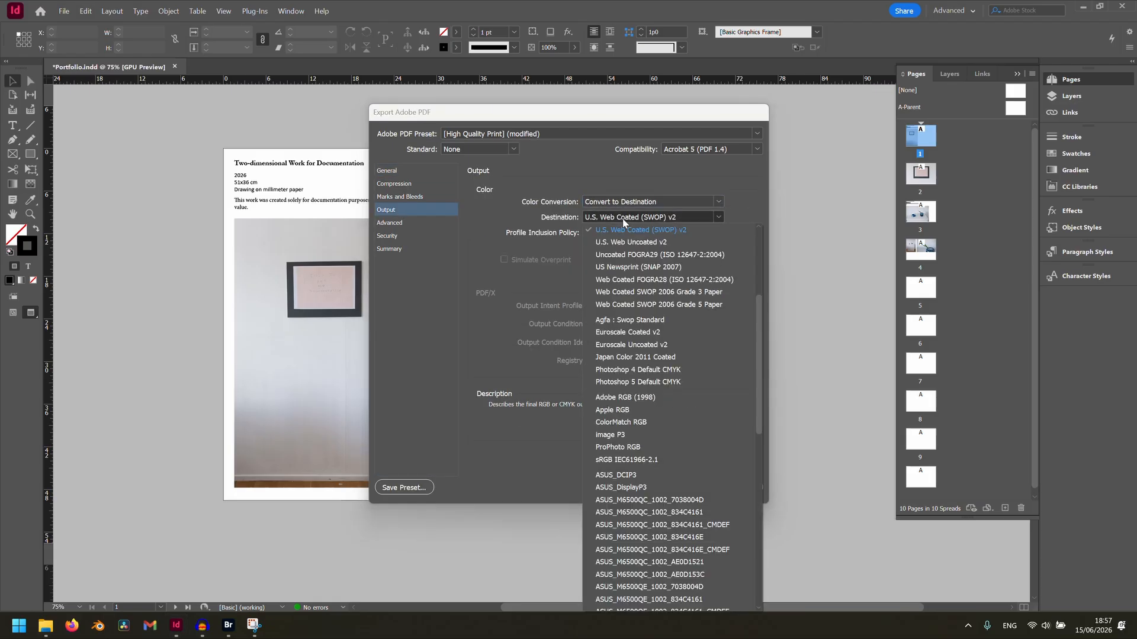
{"action": "left_click", "coordinate": [639, 398]}
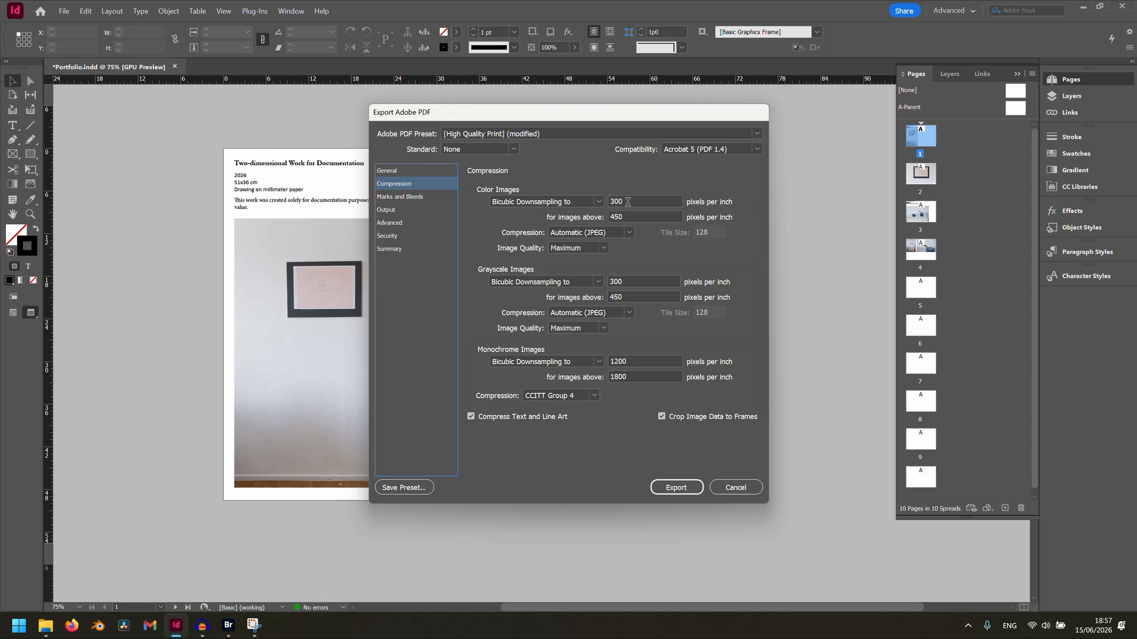
Set the color image quality to High in the export's compression settings
{"action": "left_click", "coordinate": [608, 250]}
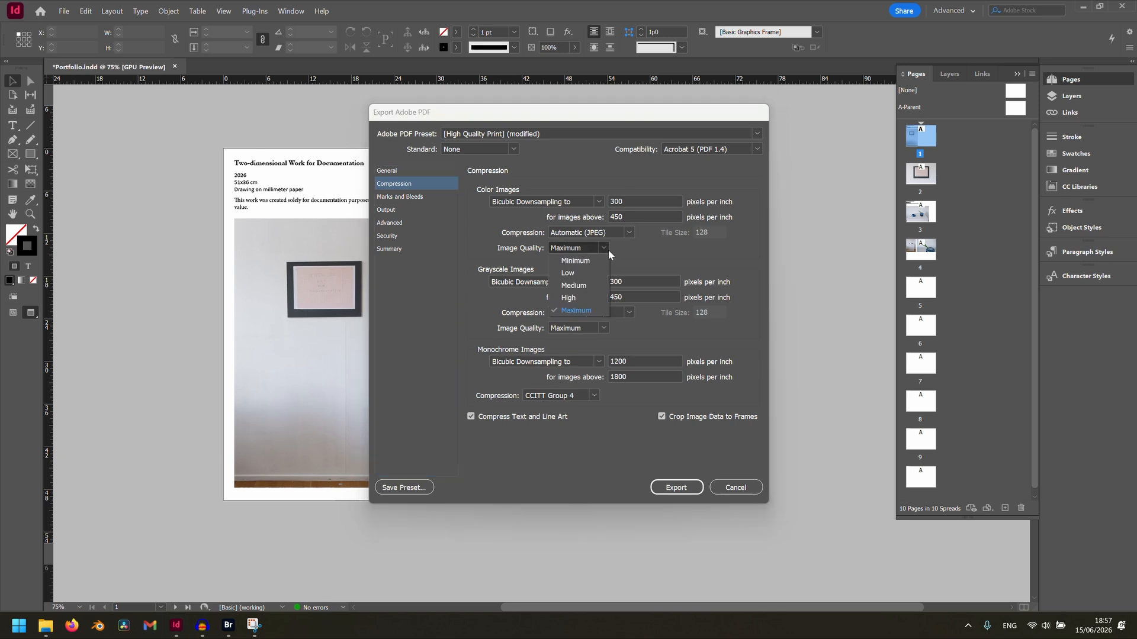
{"action": "left_click", "coordinate": [589, 297]}
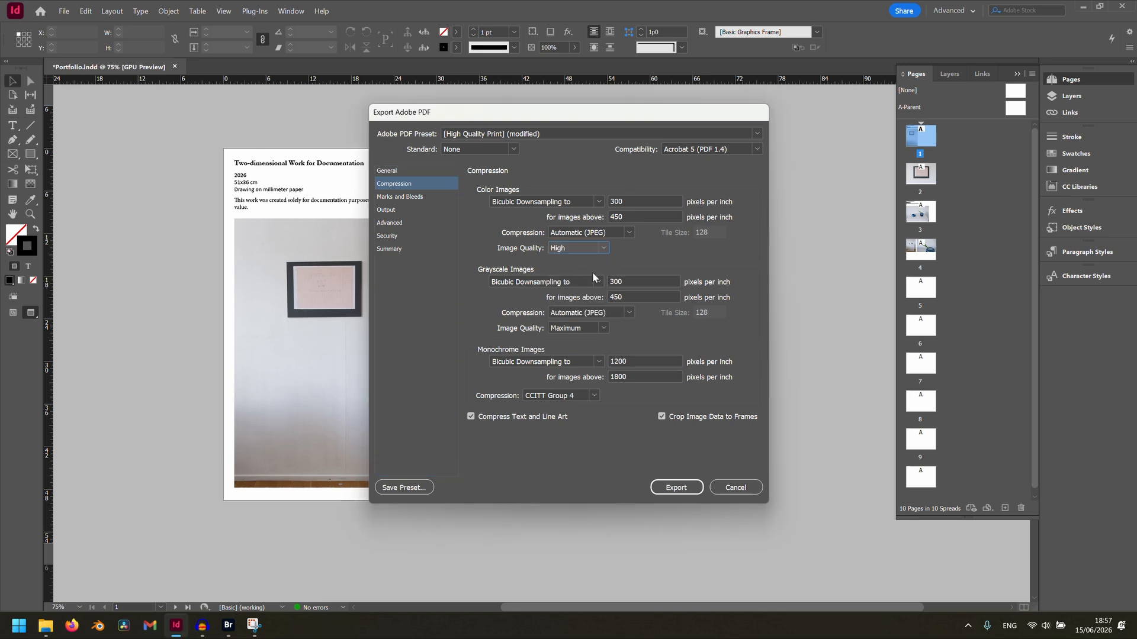
{"action": "left_click", "coordinate": [609, 249]}
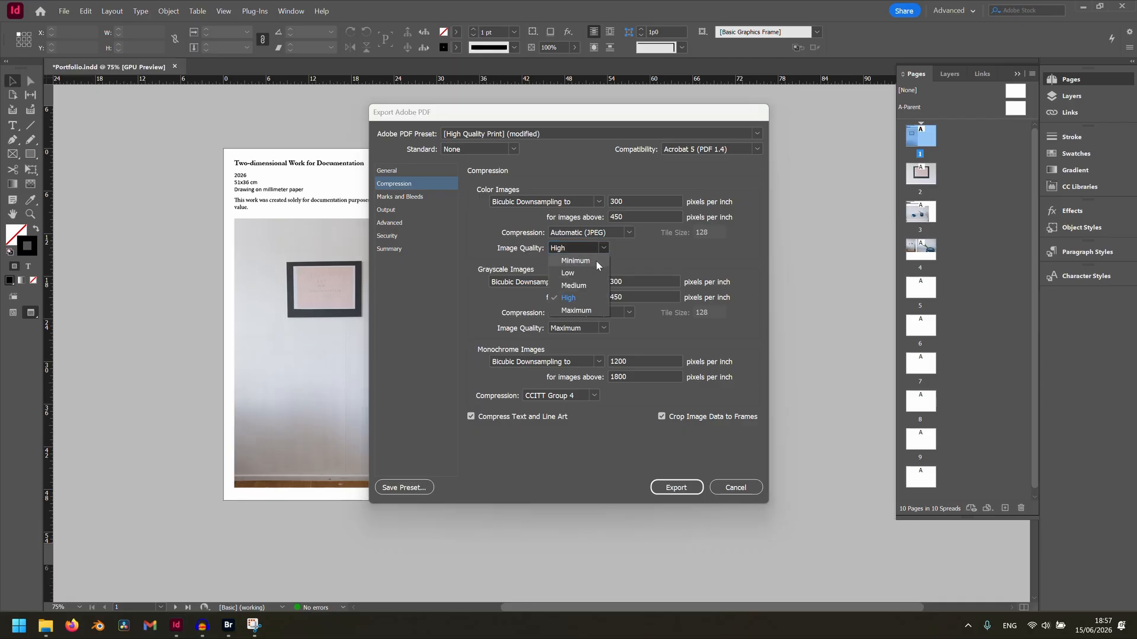
{"action": "left_click", "coordinate": [583, 301]}
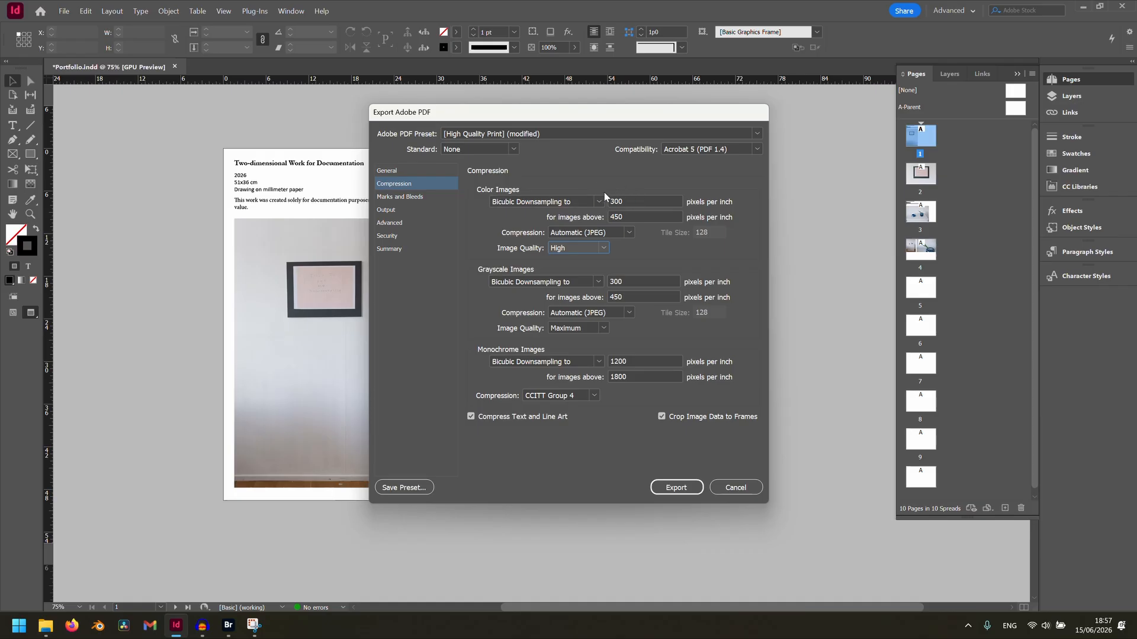
Set color image downsampling to 250 pixels per inch for images above 375
{"action": "double_click", "coordinate": [622, 201]}
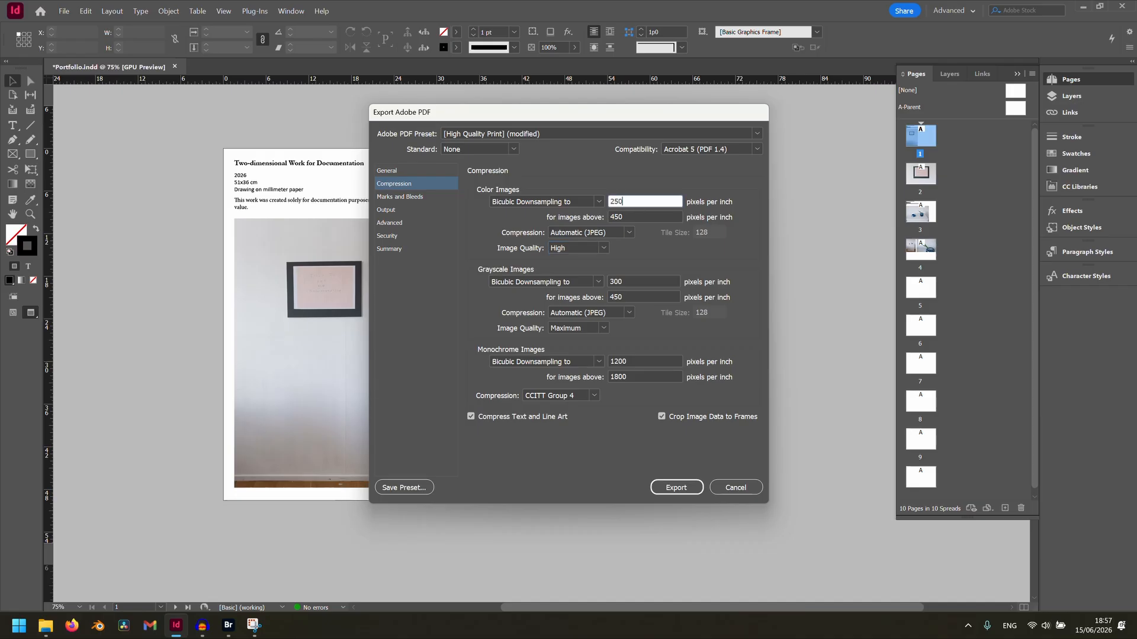
{"action": "double_click", "coordinate": [646, 218]}
{"action": "type", "text": "375"}
Set color image downsampling to 200 pixels per inch for images above 300 and export the PDF
{"action": "double_click", "coordinate": [636, 201]}
{"action": "type", "text": "200"}
{"action": "double_click", "coordinate": [641, 217]}
{"action": "type", "text": "300"}
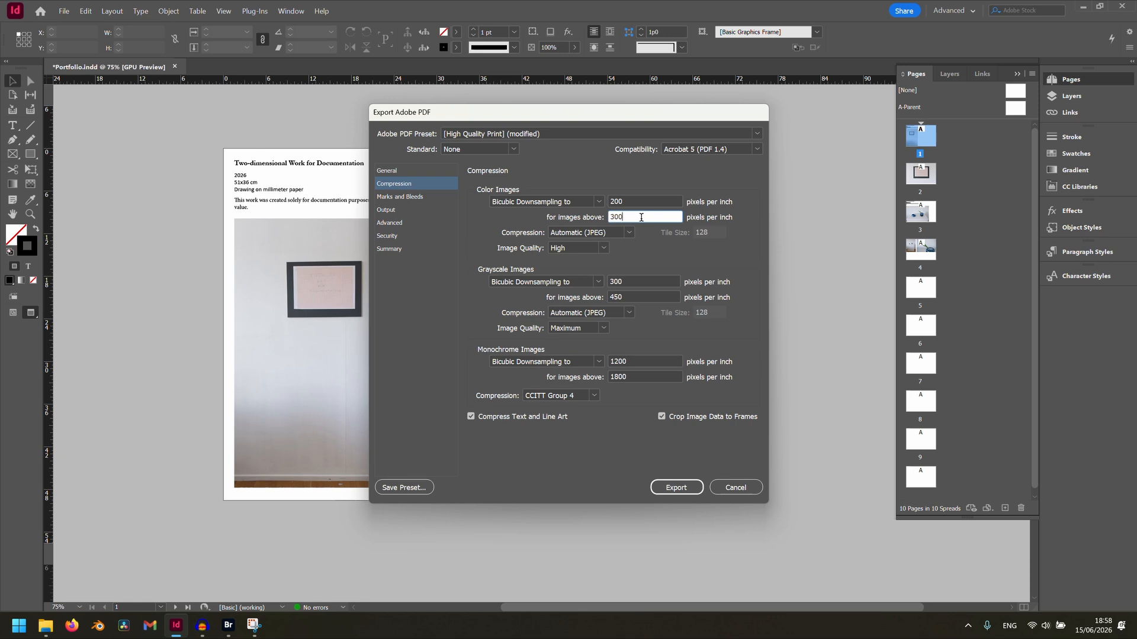
{"action": "key", "text": "Return"}
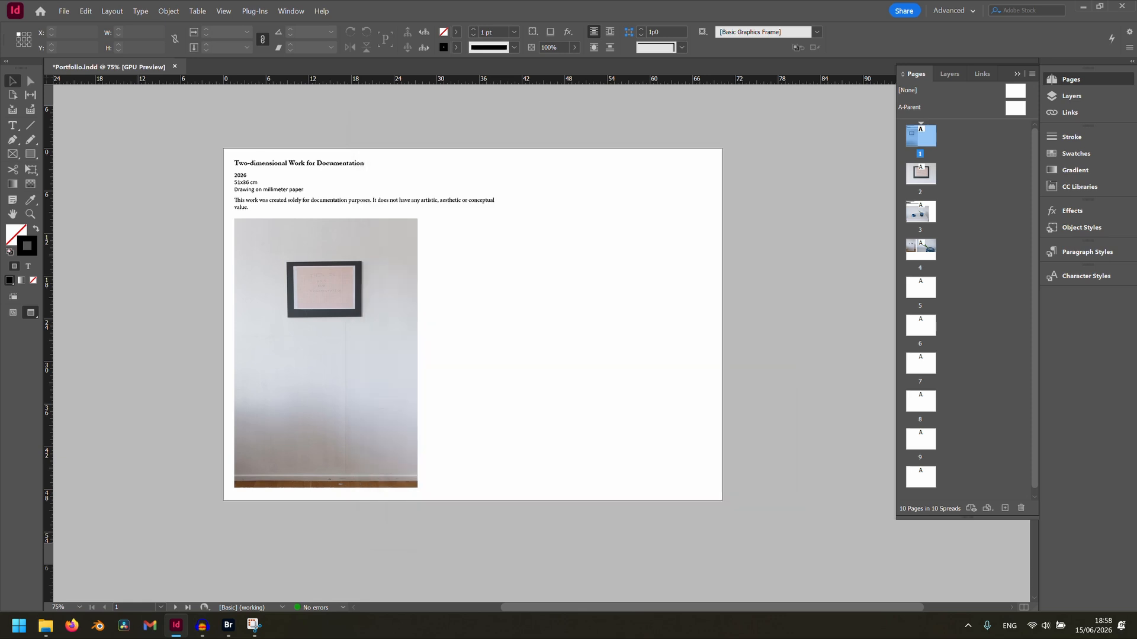